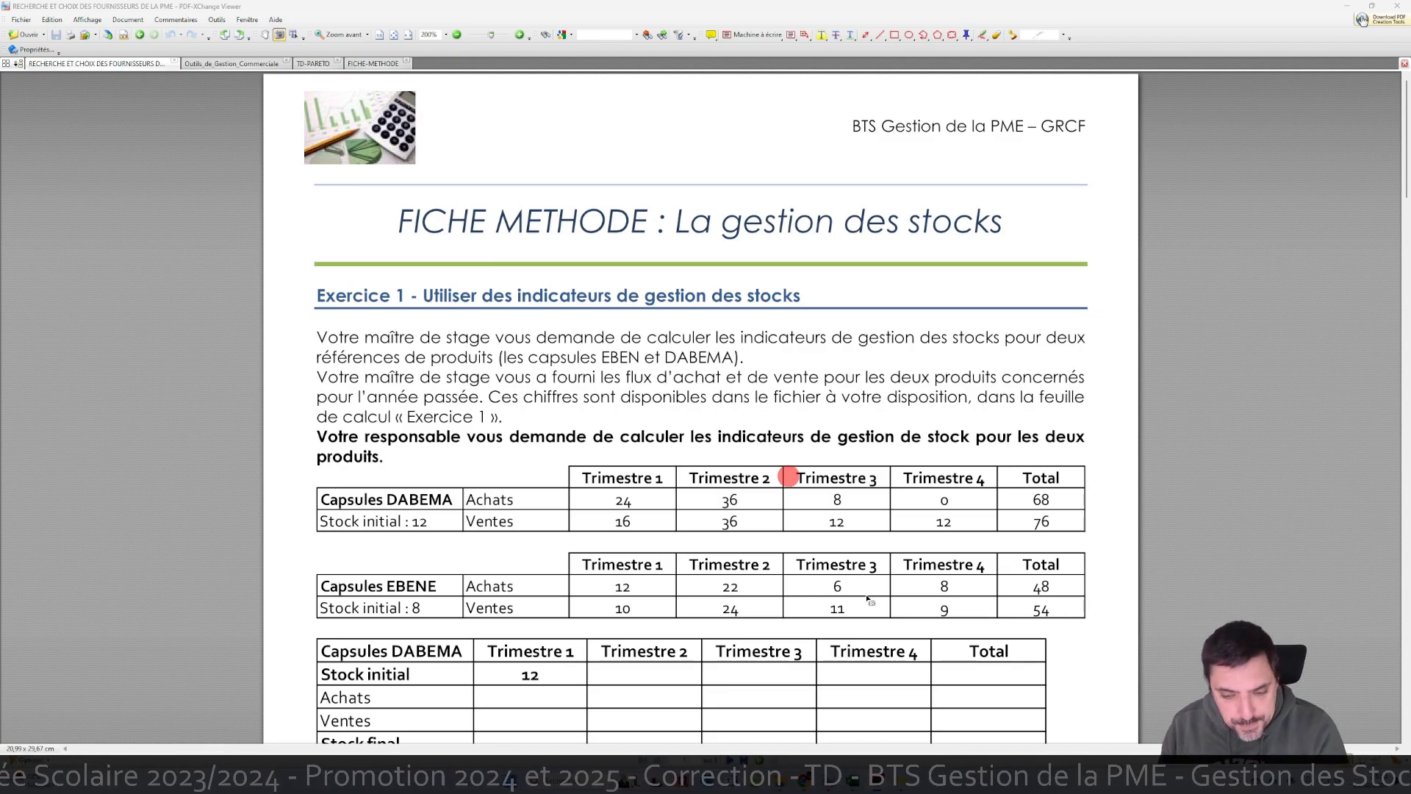
- Switch to the TD4.xlsx workbook in Excel and enlarge the Exercice 1 sheet for working on the DABEMA table
mouse_move(851, 780)
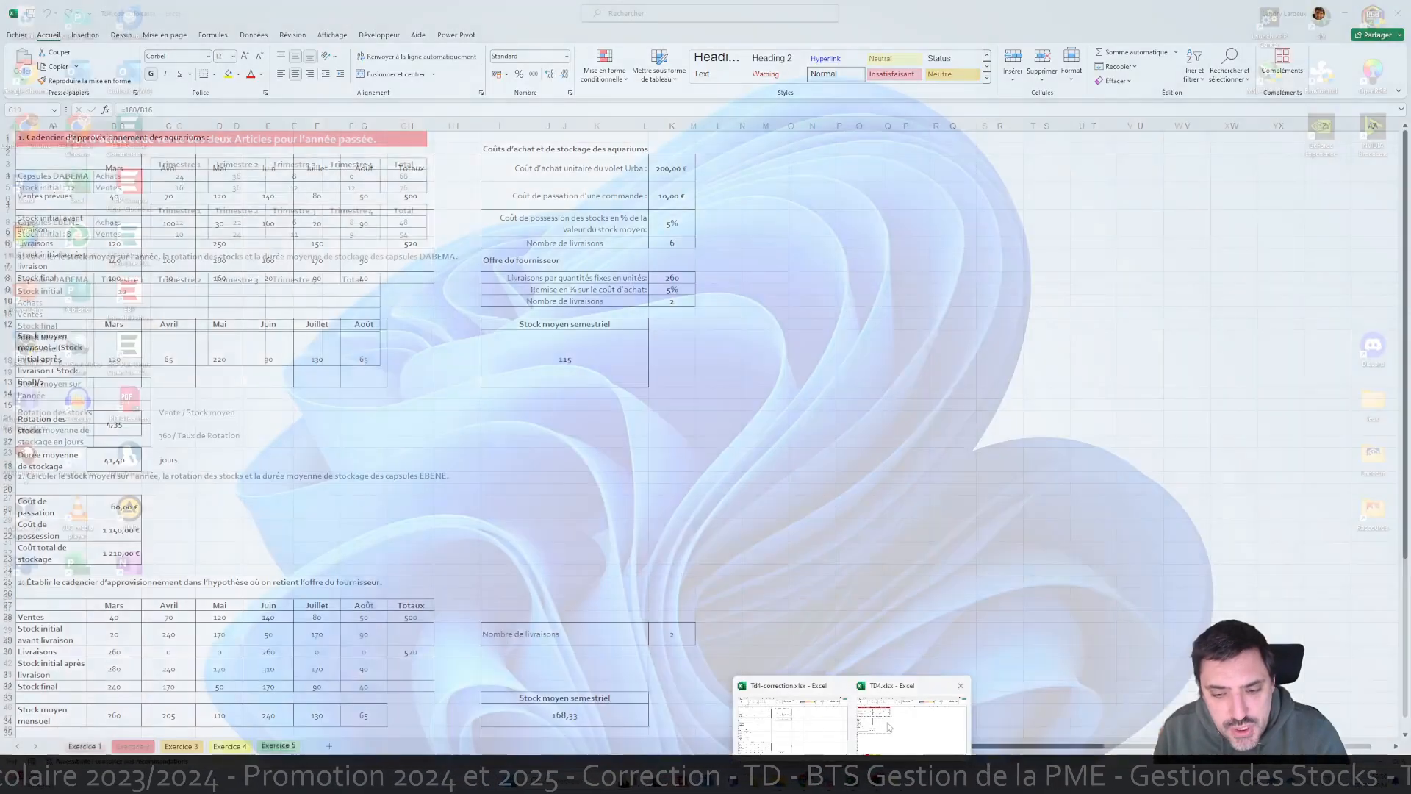
click(883, 727)
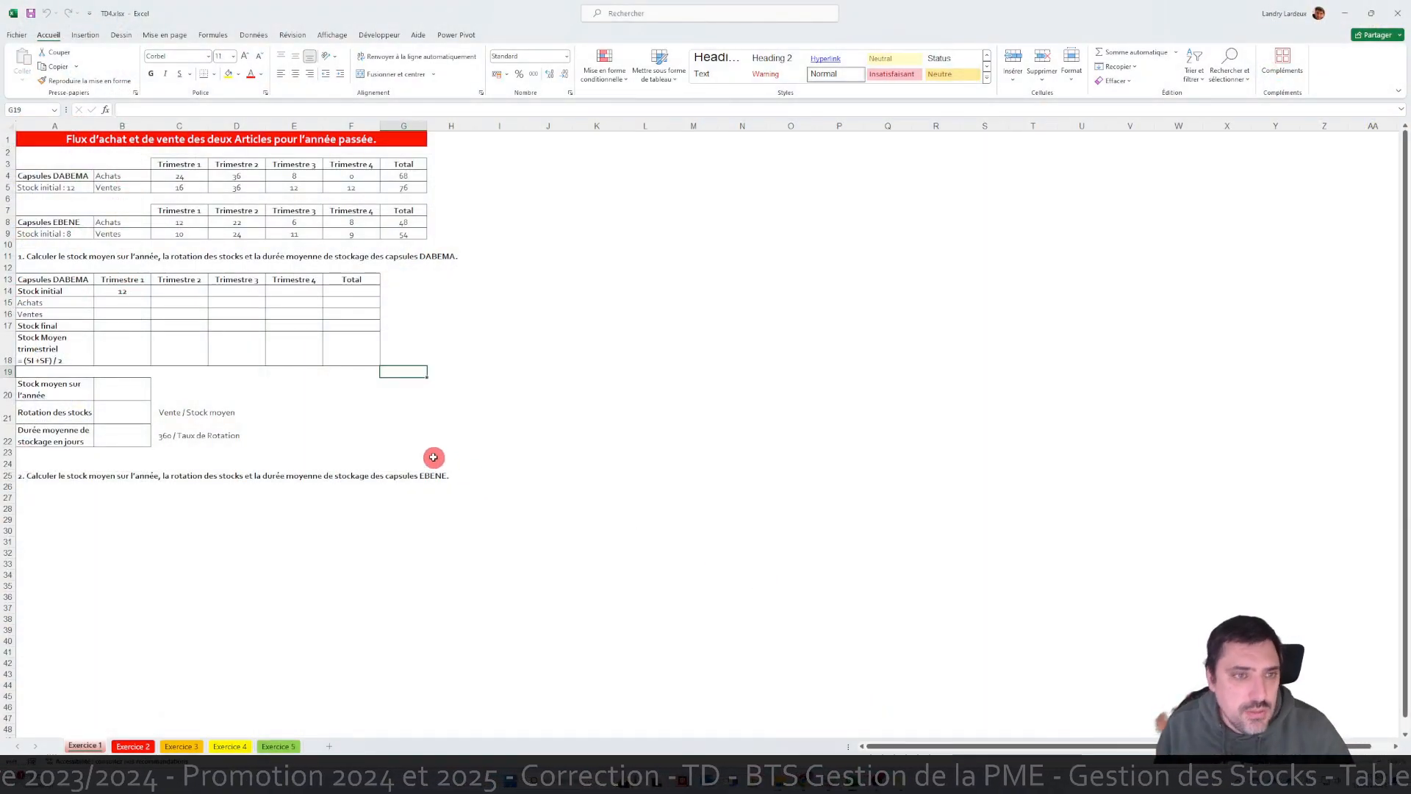
scroll(334, 423, up, 2)
scroll(334, 423, up, 1)
scroll(367, 427, down, 1)
scroll(400, 433, up, 1)
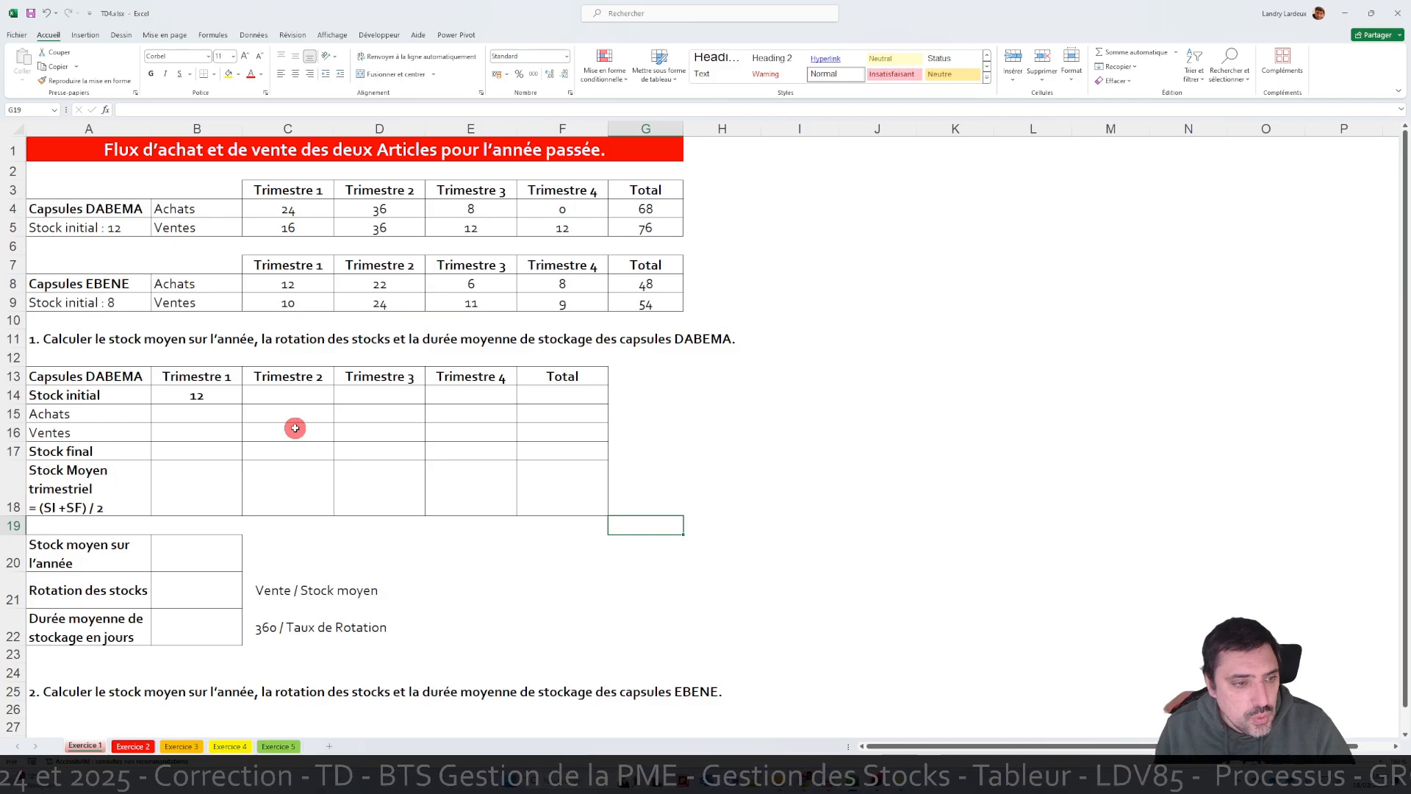
- Link the DABEMA Trimestre 1 purchases (=C4) and sales (=C5) in B15:B16 and extend both rows through Trimestre 4
click(191, 409)
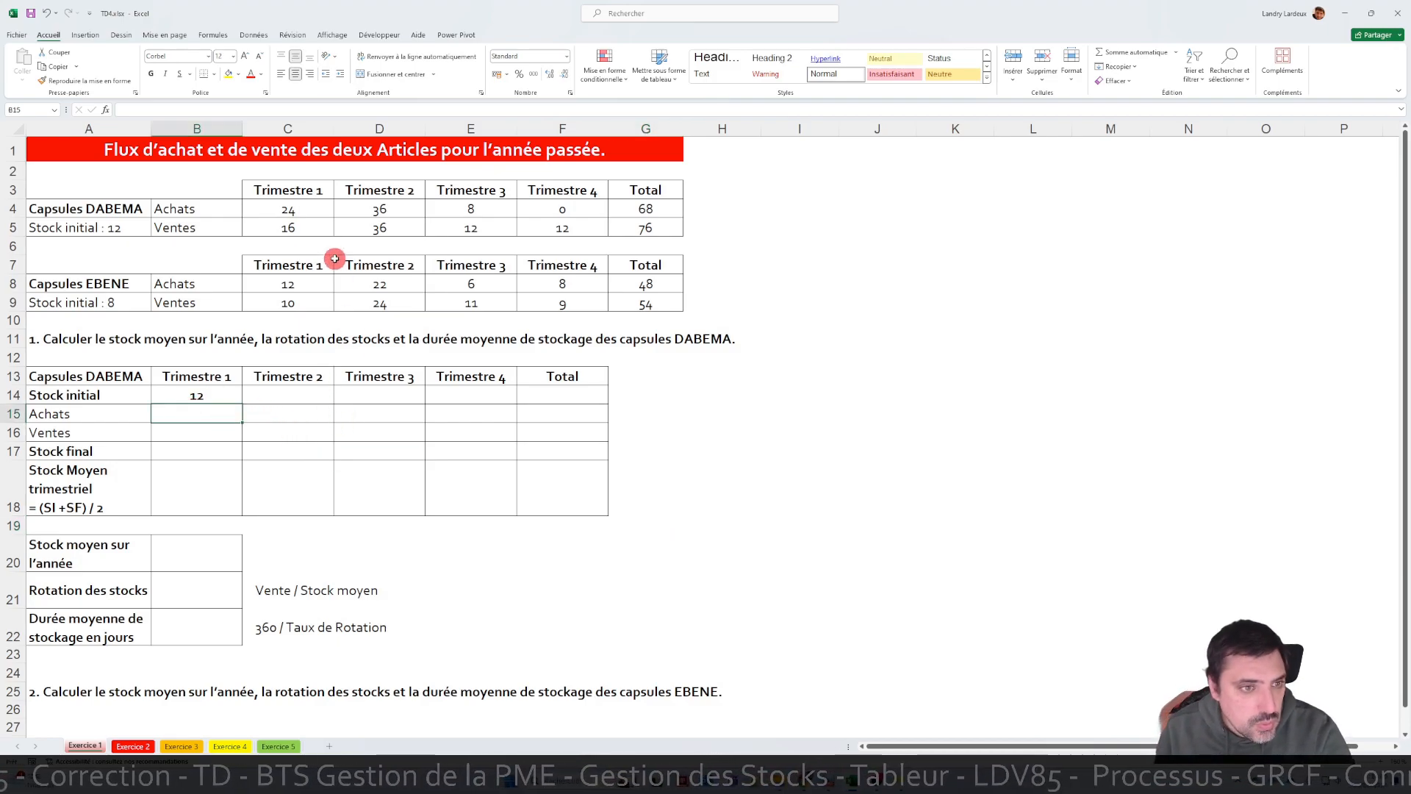
text(=)
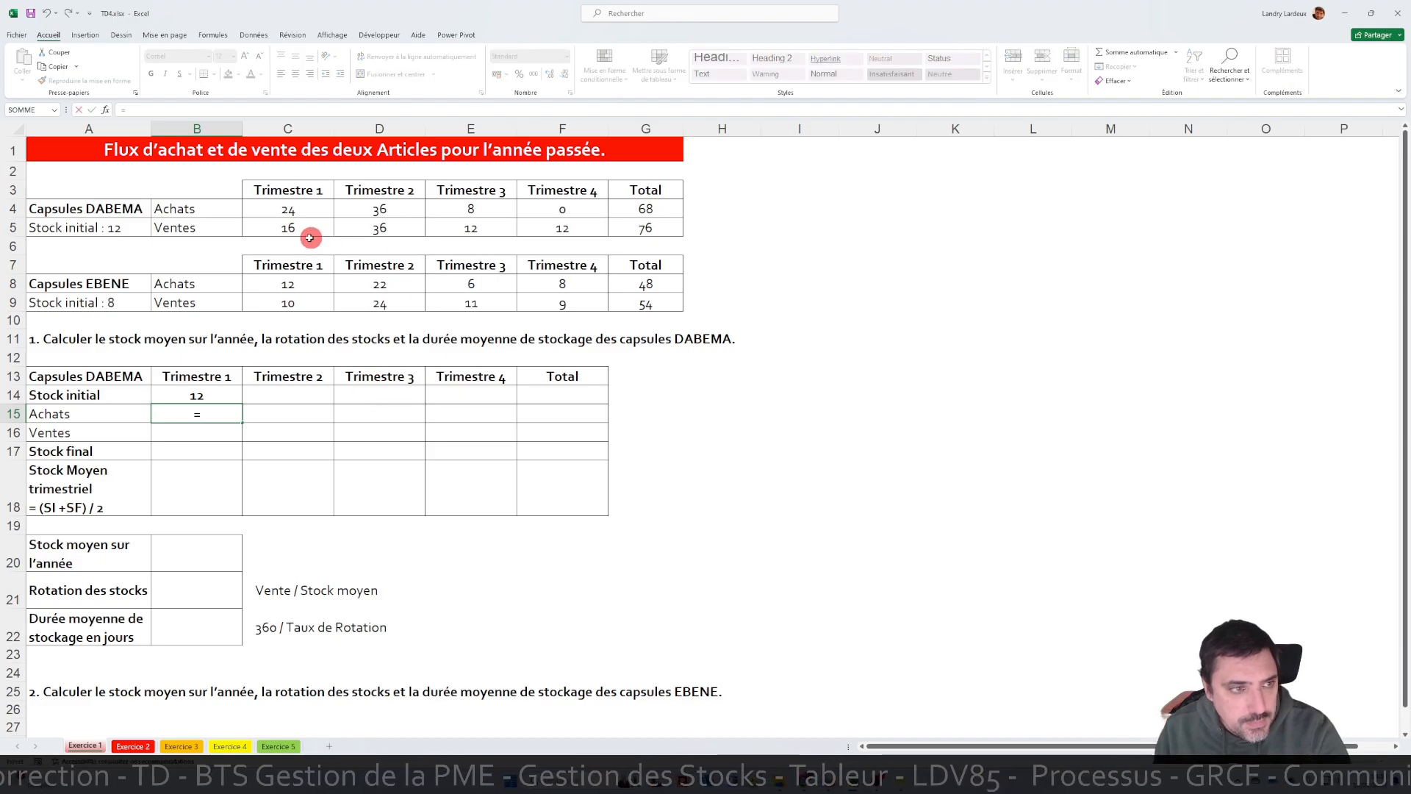
click(302, 209)
key(Return)
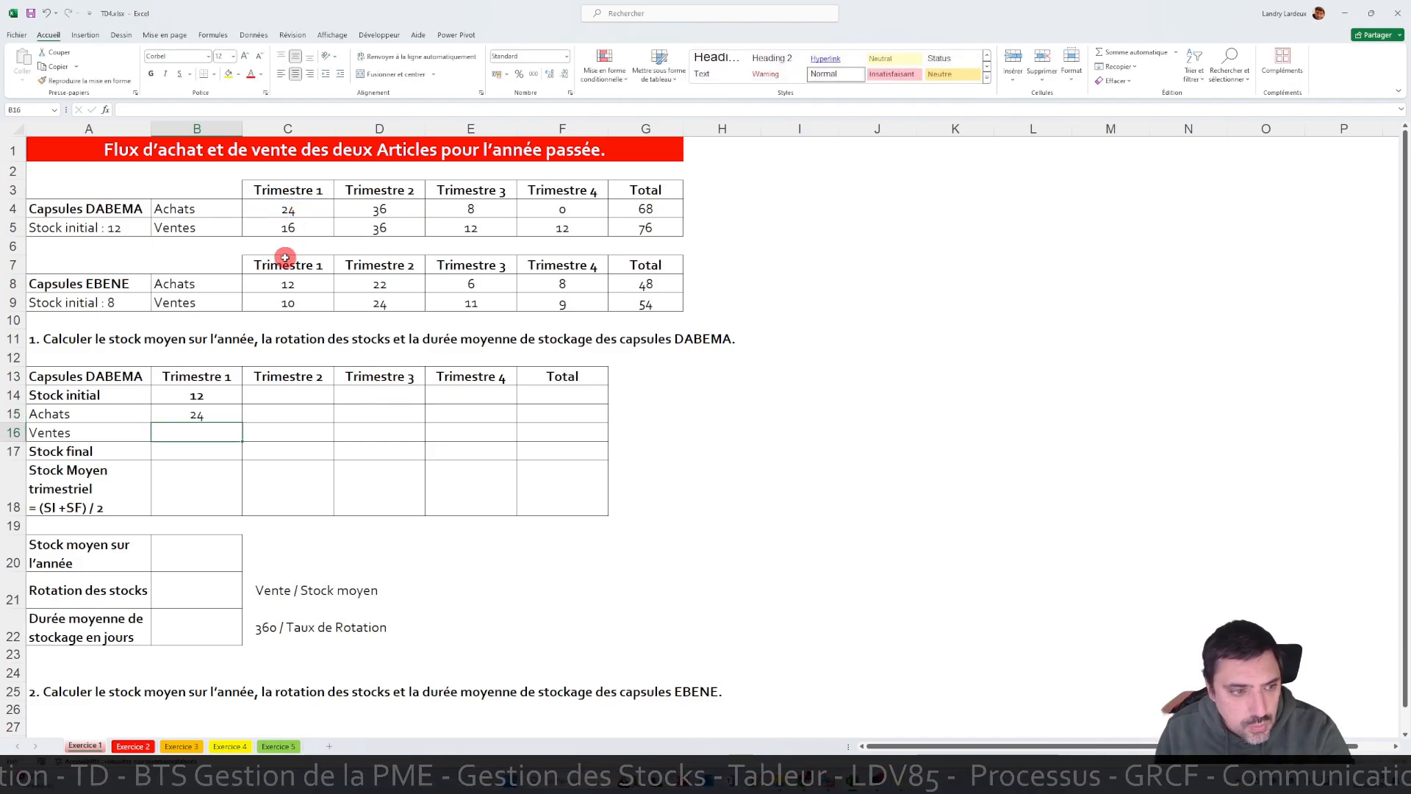
text(=)
click(287, 229)
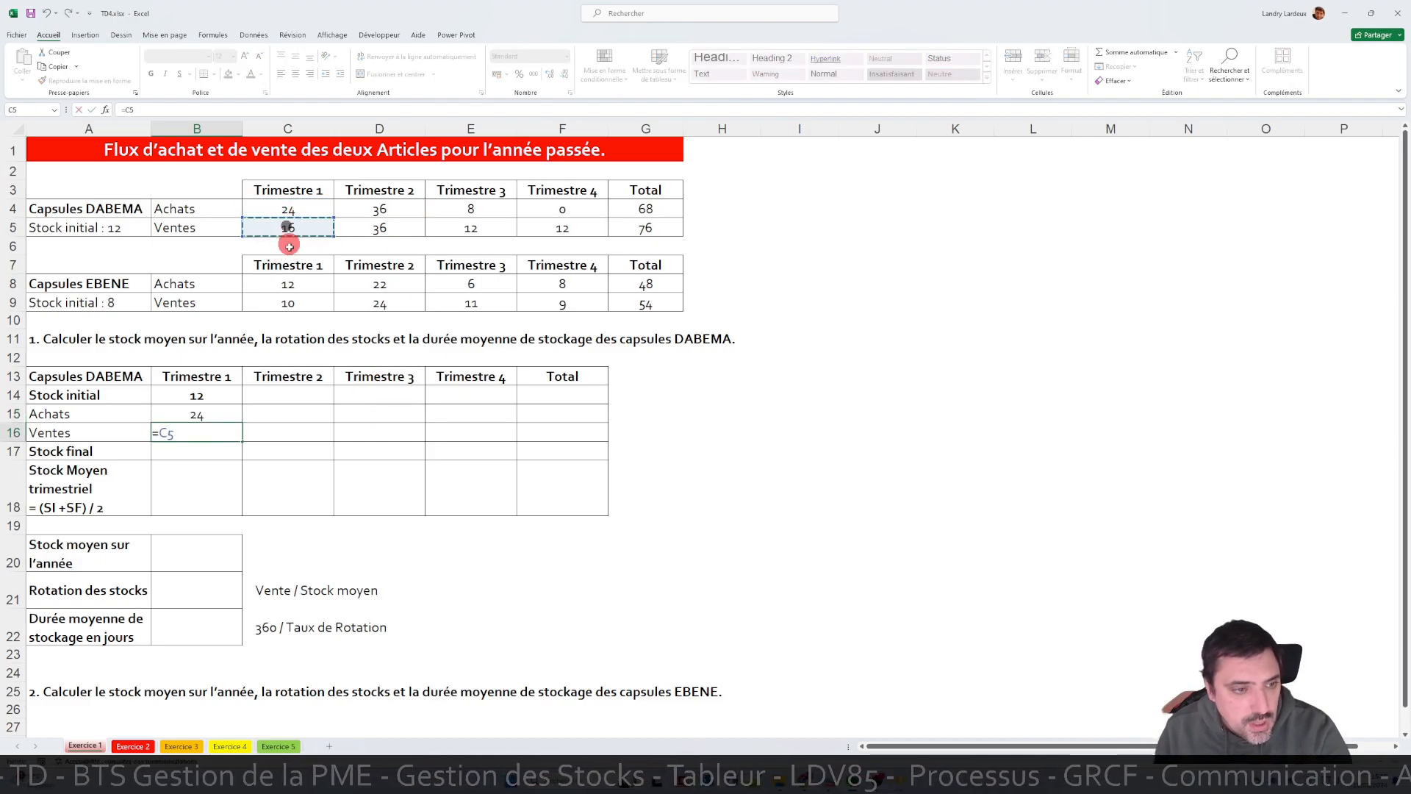
key(Return)
drag(205, 416, 507, 440)
- Total the DABEMA purchases in F15 with =SOMME(B15:E15) and copy the formula down to the sales row
click(574, 412)
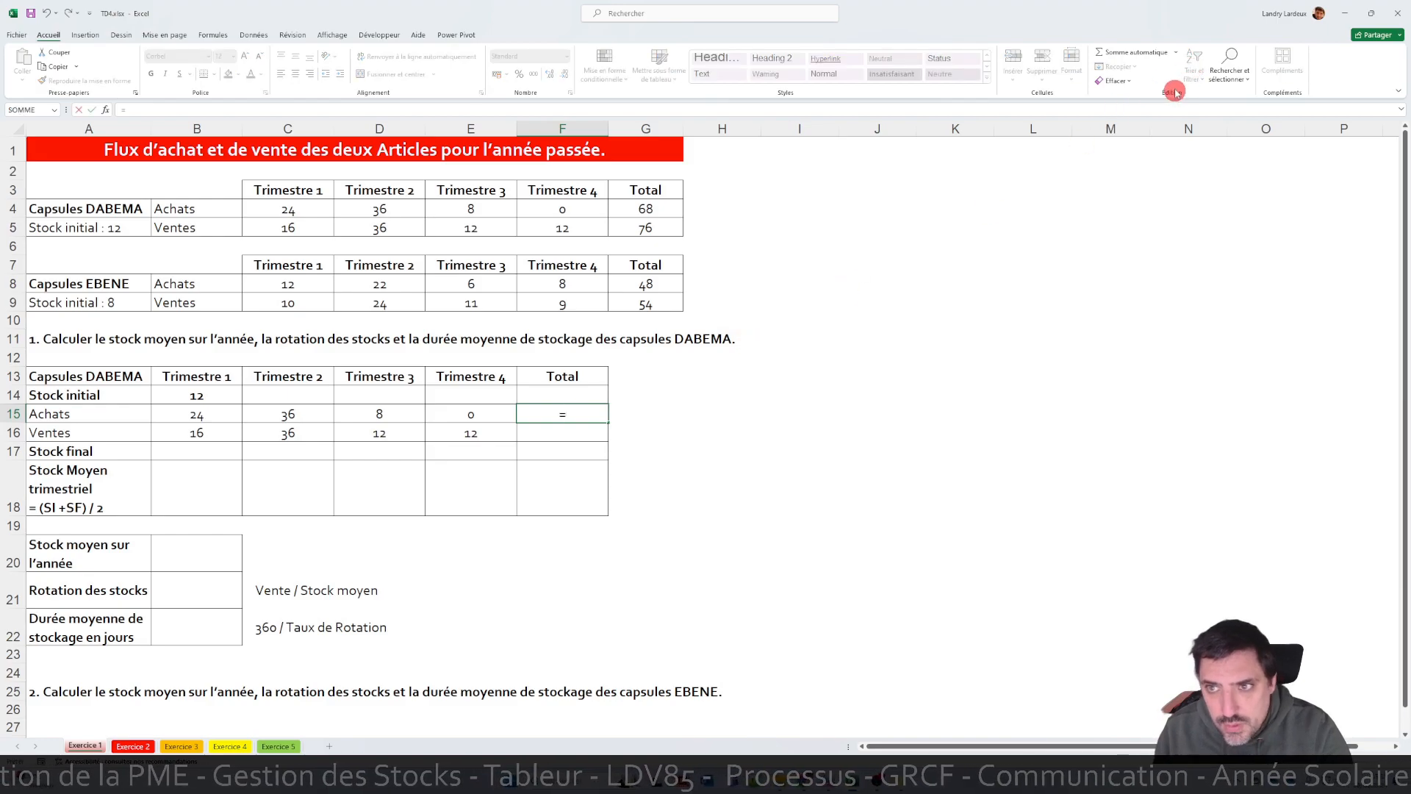
click(1176, 53)
click(1164, 69)
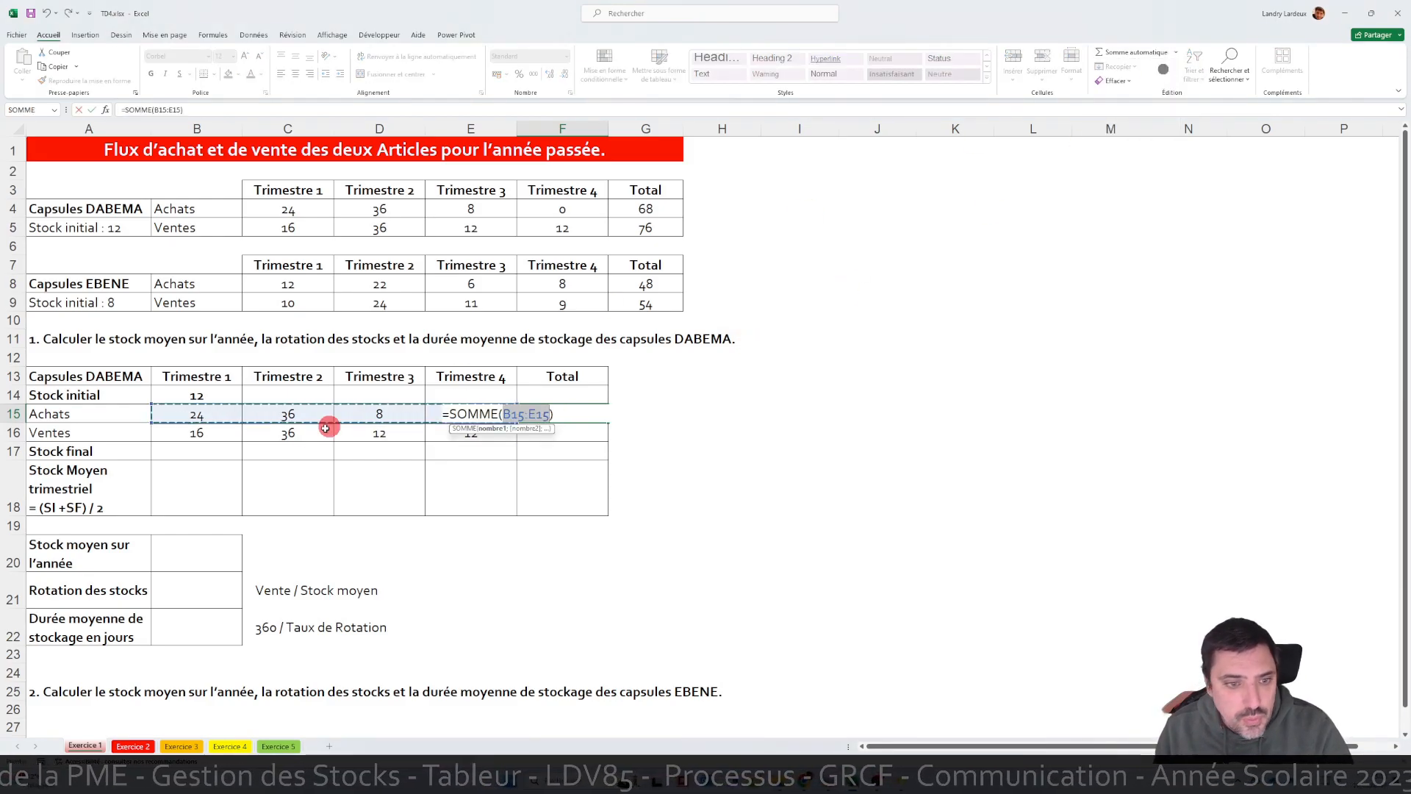
key(Return)
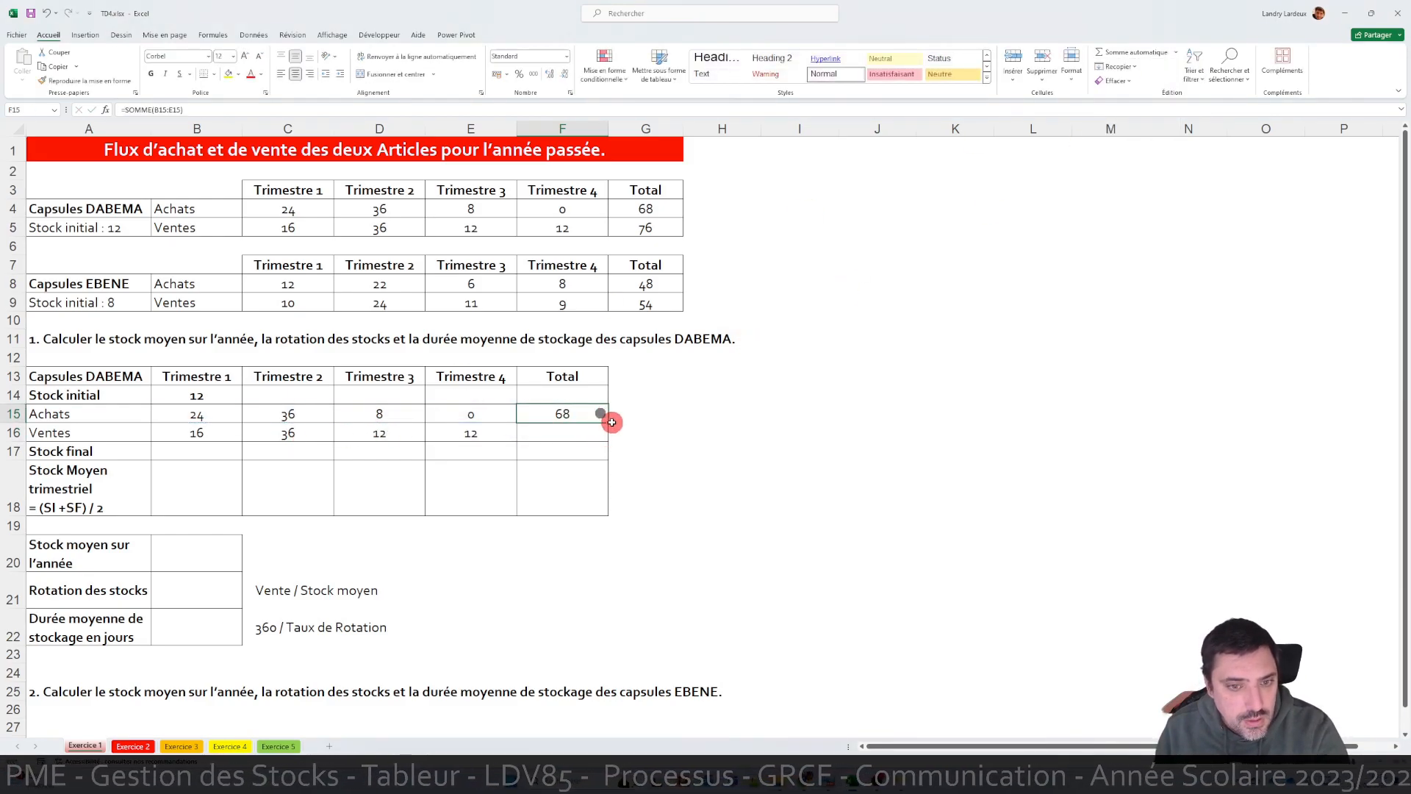
drag(609, 424, 690, 438)
- Calculate the Trimestre 1 final stock in B17 as =B14+B15-B16 and fill the formula across to Trimestre 4
click(198, 453)
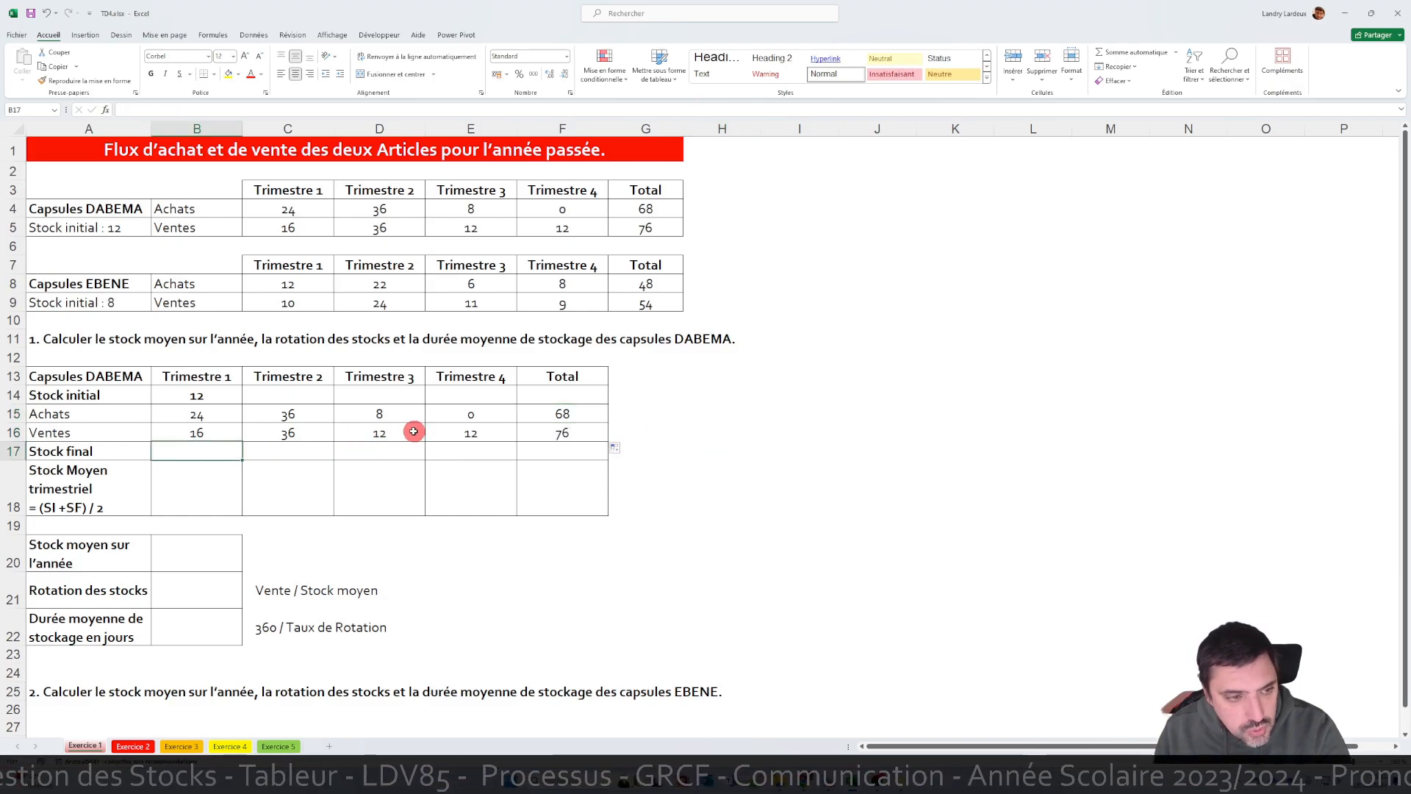
text(=)
click(208, 396)
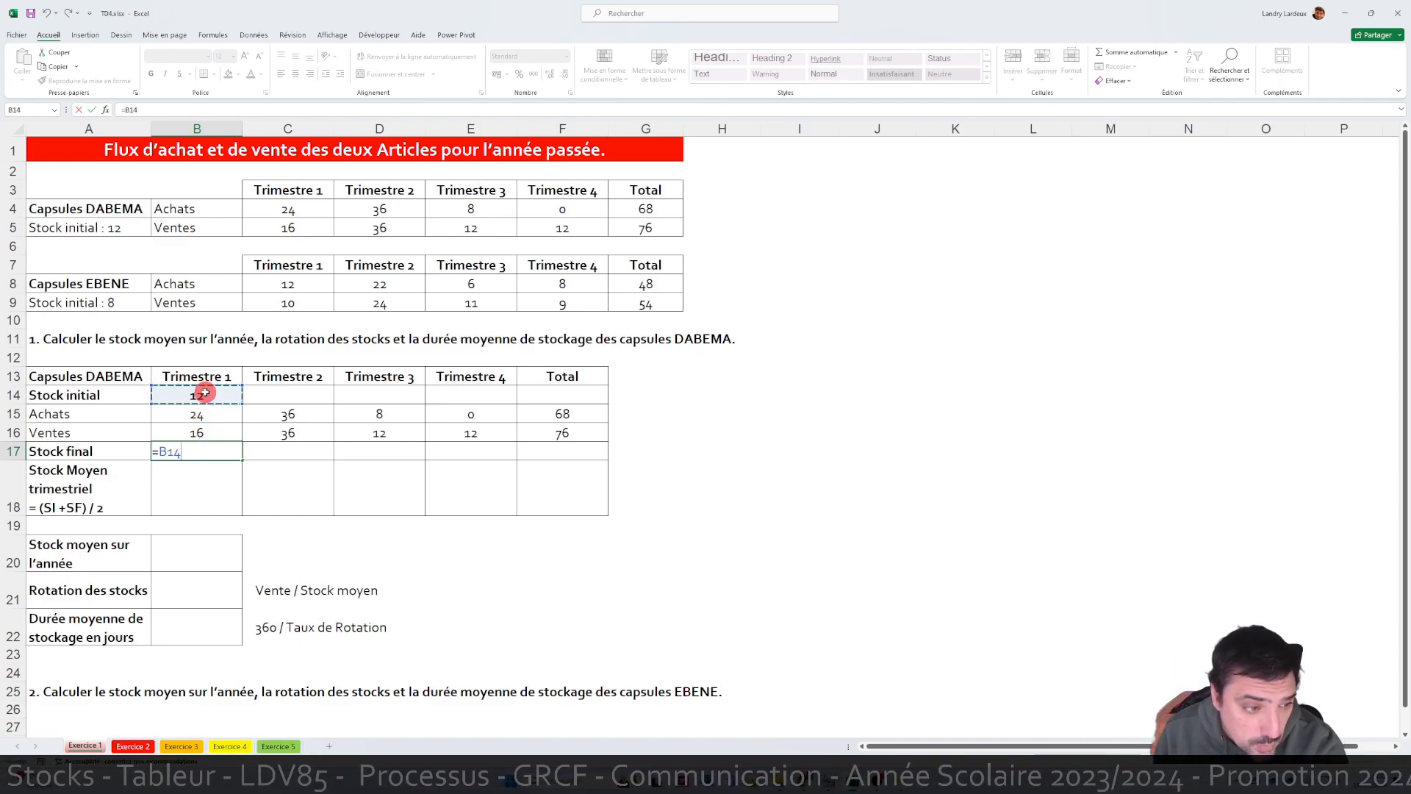
text(+)
click(166, 412)
text(-)
click(201, 431)
key(Return)
click(236, 454)
drag(243, 460, 471, 456)
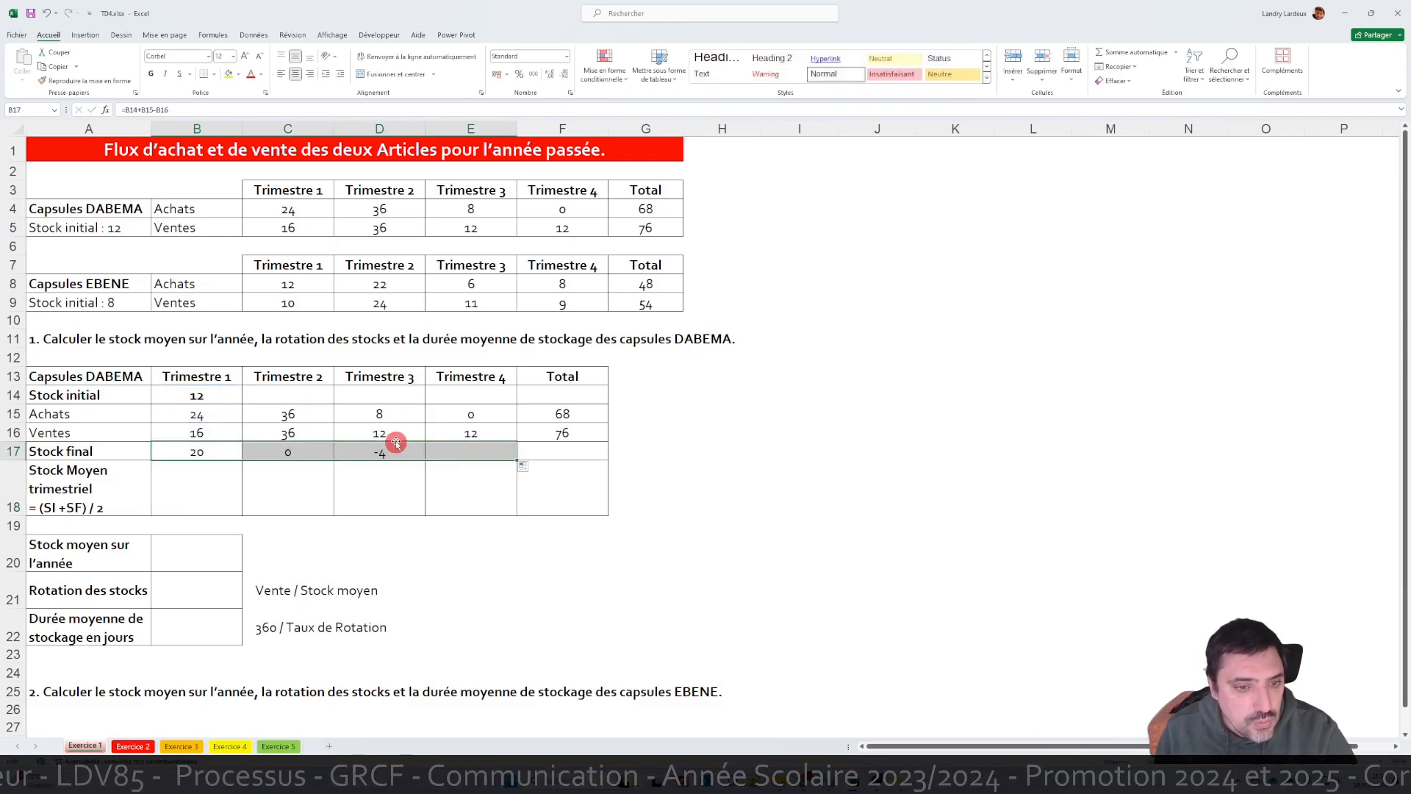
- Set the Trimestre 2 initial stock in C14 to the previous final stock (=B17) and fill it across to Trimestre 4
click(298, 397)
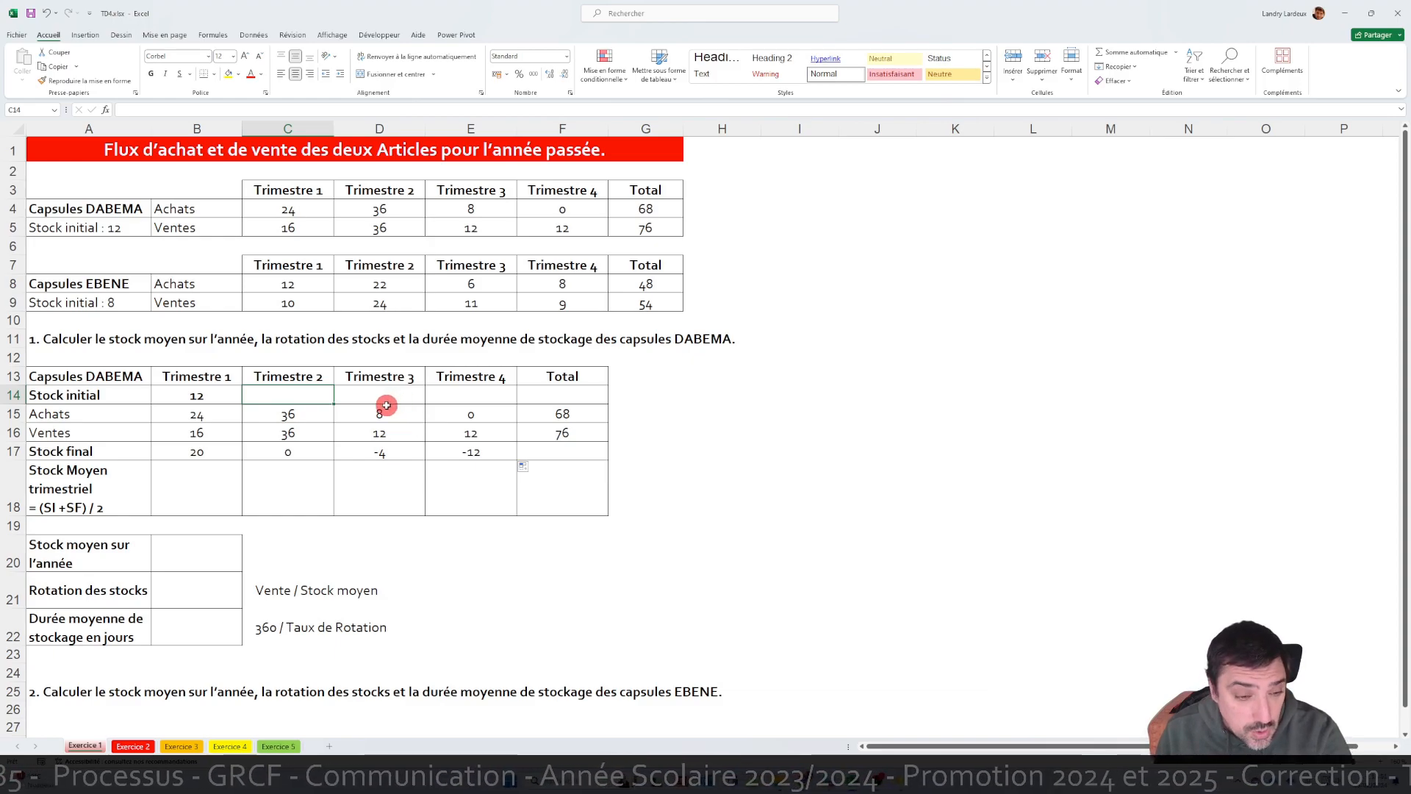
text(=)
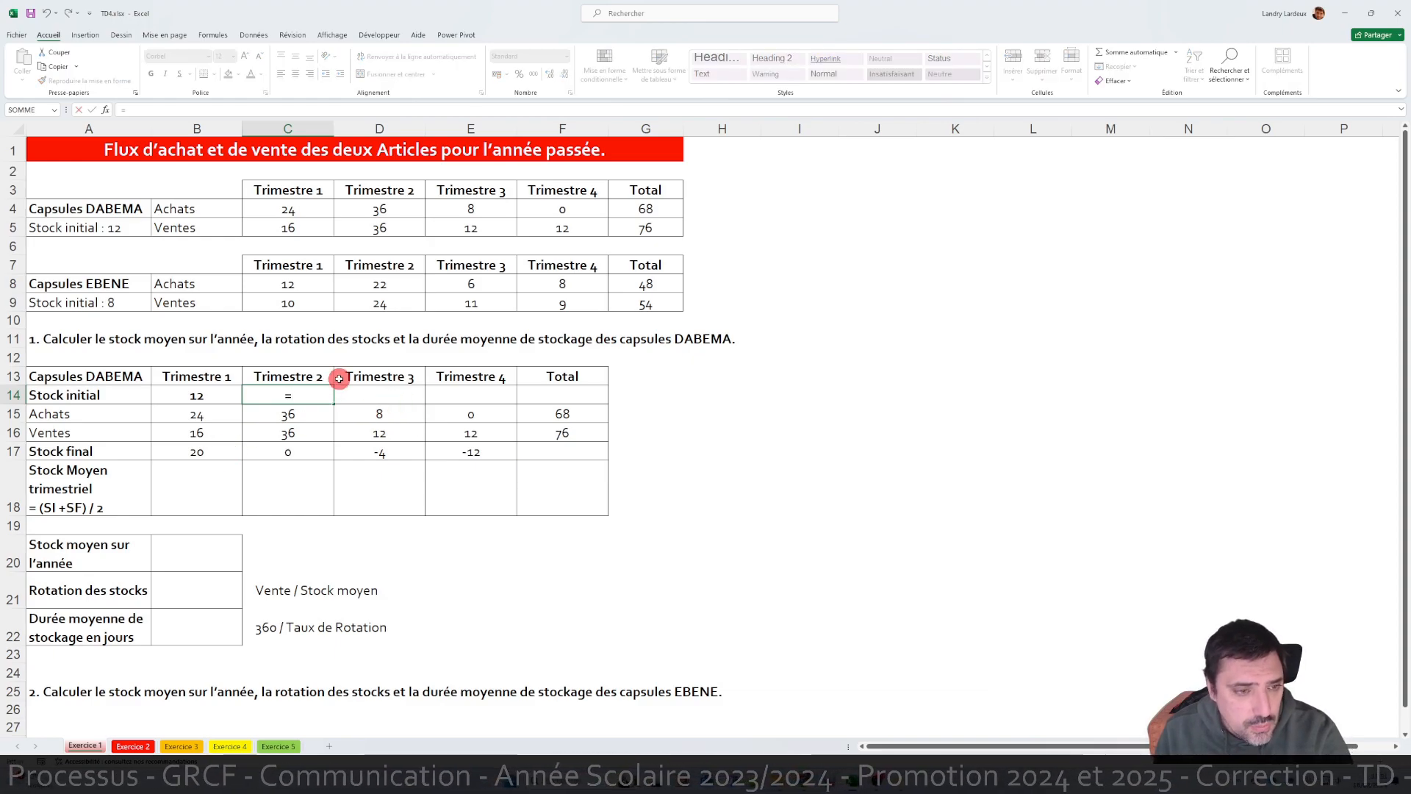
click(197, 451)
key(Return)
click(314, 392)
drag(335, 406, 471, 400)
- Calculate the quarterly average stock in B18 as =(B14+B17)/2 and fill the formula across to Trimestre 4
click(193, 480)
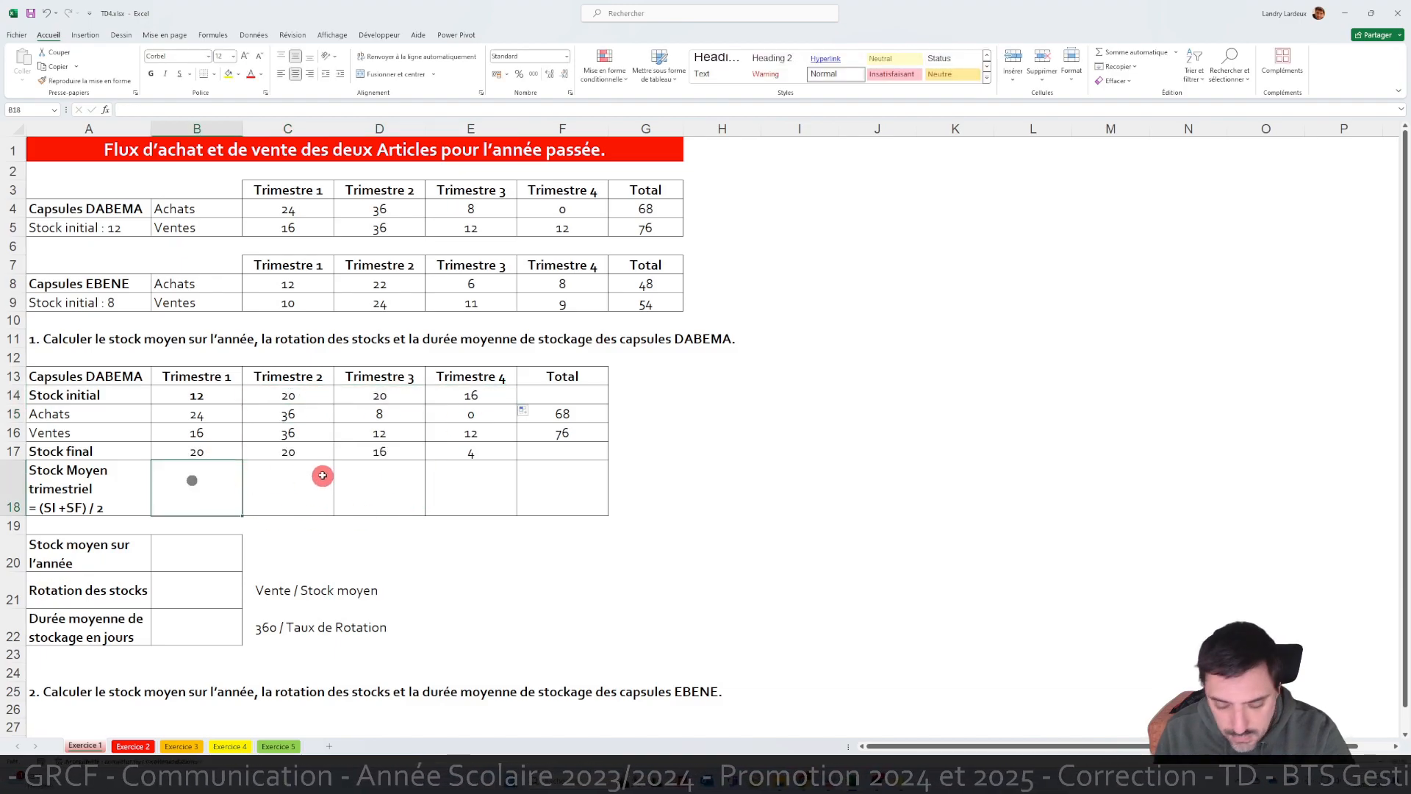
text(=()
click(221, 391)
text(+)
click(205, 451)
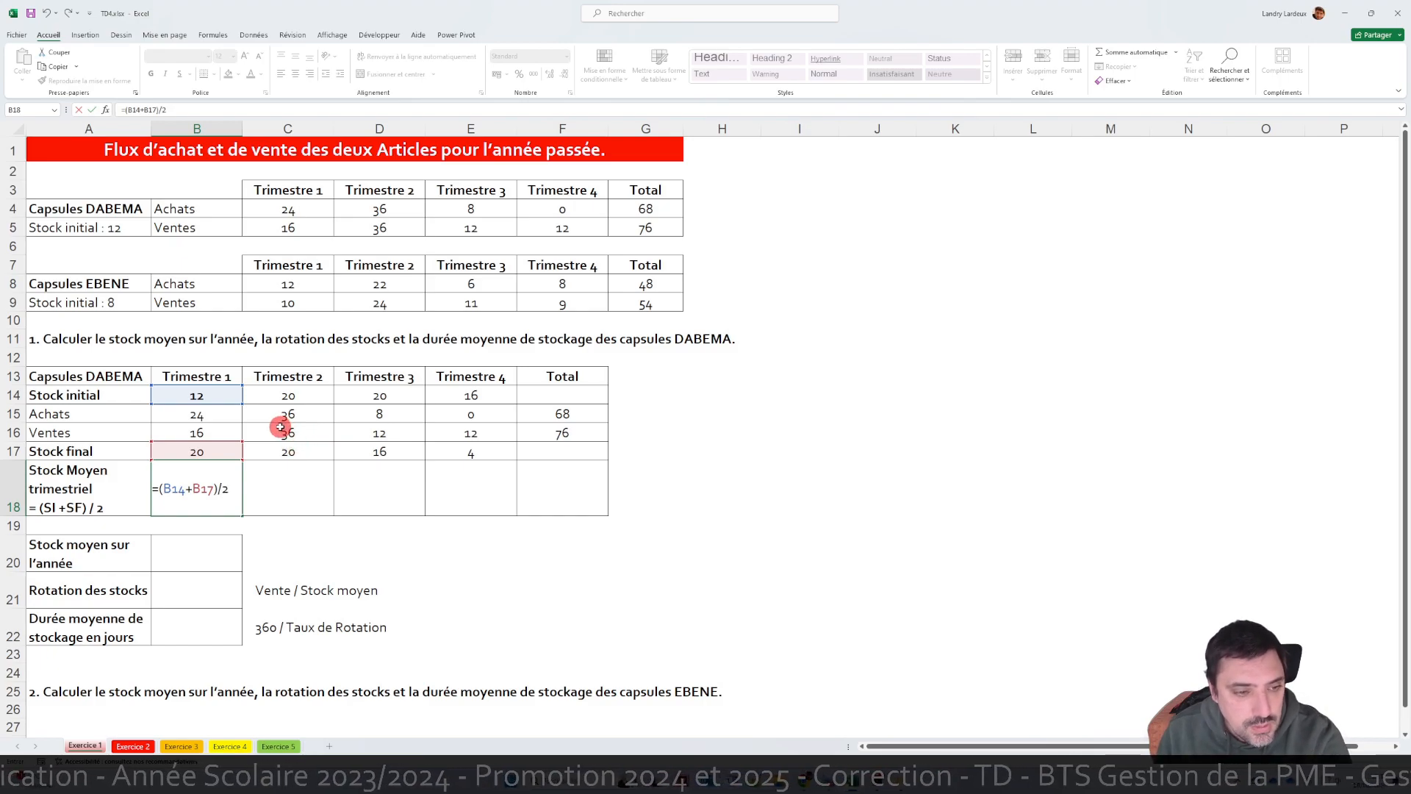
text()/2)
key(Return)
click(220, 483)
drag(243, 514, 520, 509)
click(694, 491)
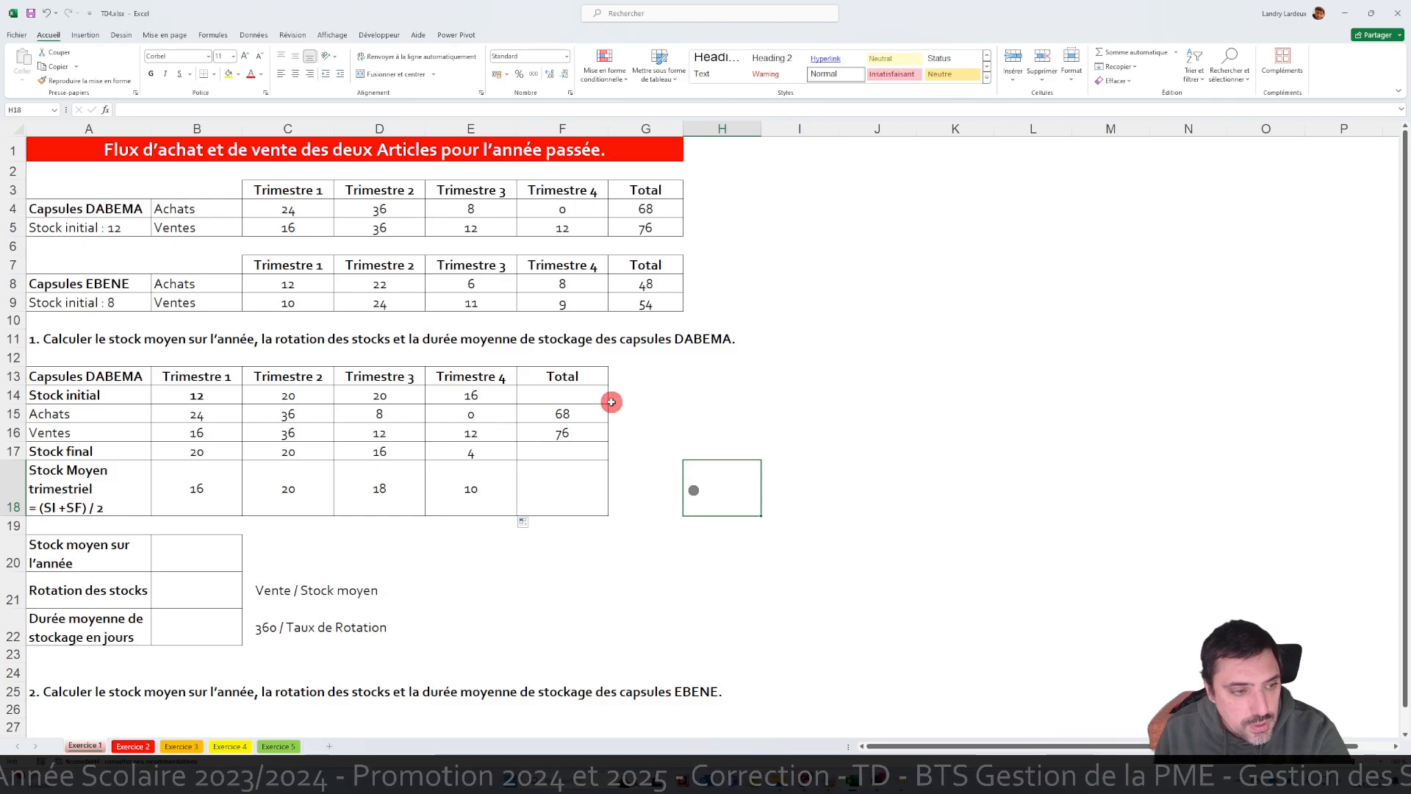
- Calculate the yearly average stock in B20 as the average of the four quarterly average stocks B18:E18
click(203, 541)
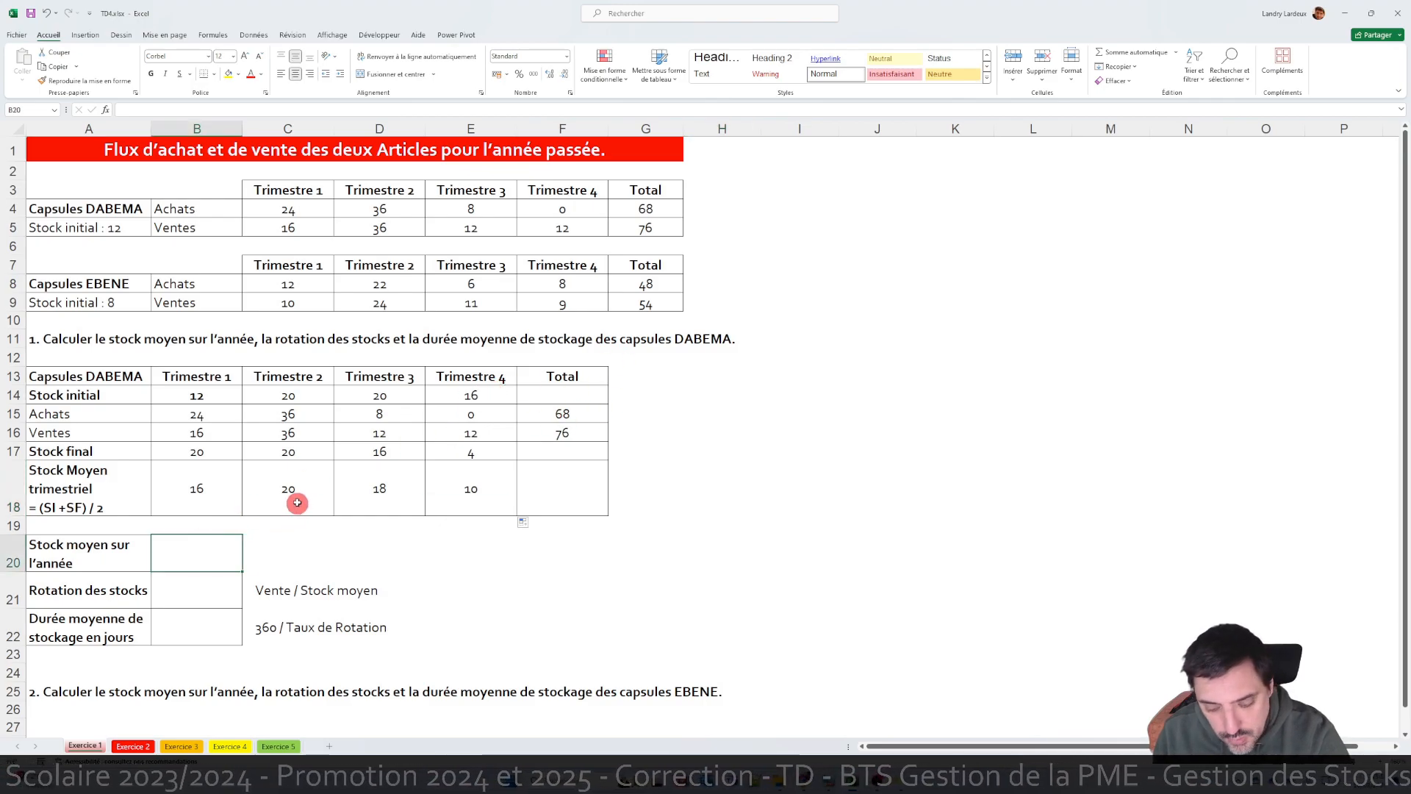
click(1173, 54)
click(1160, 83)
drag(196, 492, 460, 483)
key(Return)
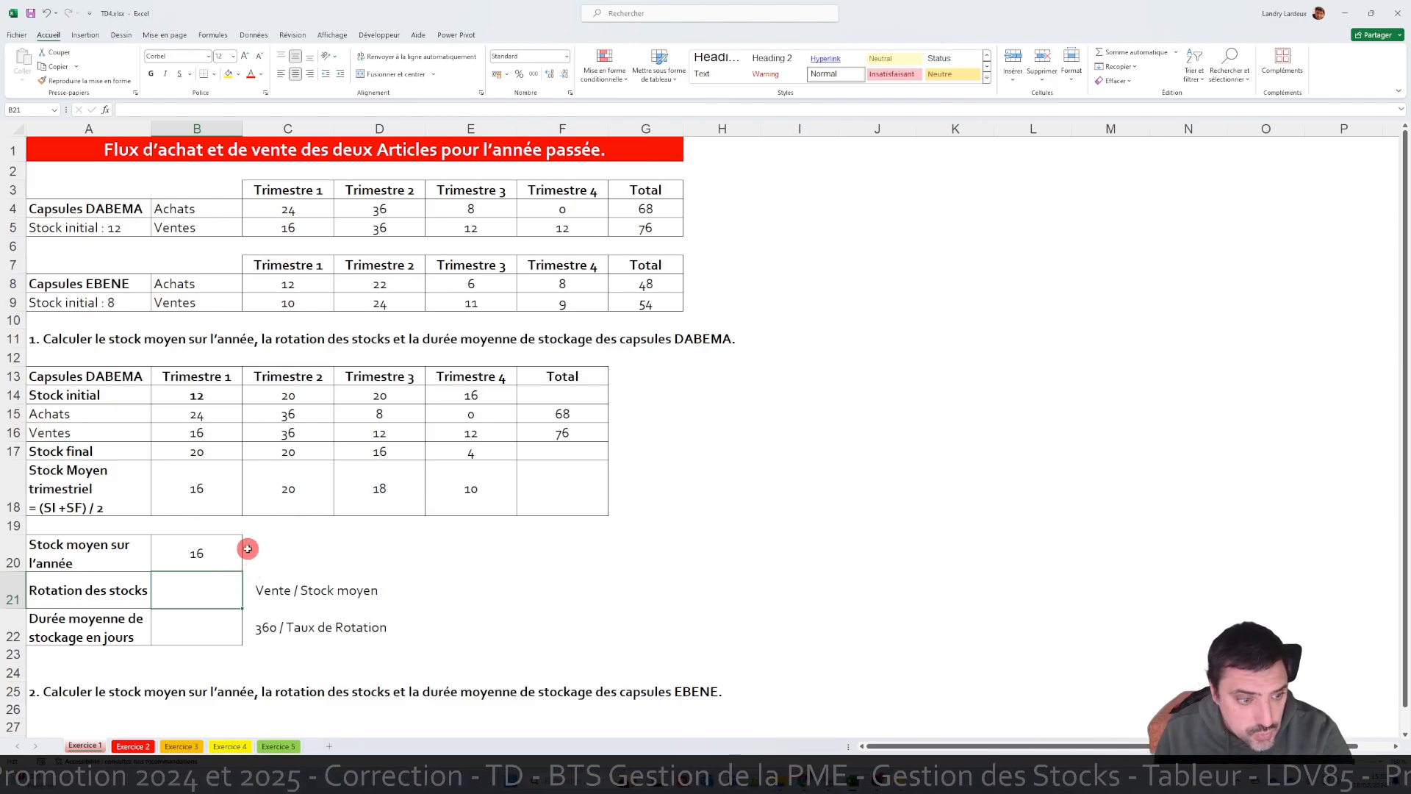
- Calculate the stock rotation in B21 by dividing total sales by the yearly average stock (=F16/B20)
text(=)
click(566, 427)
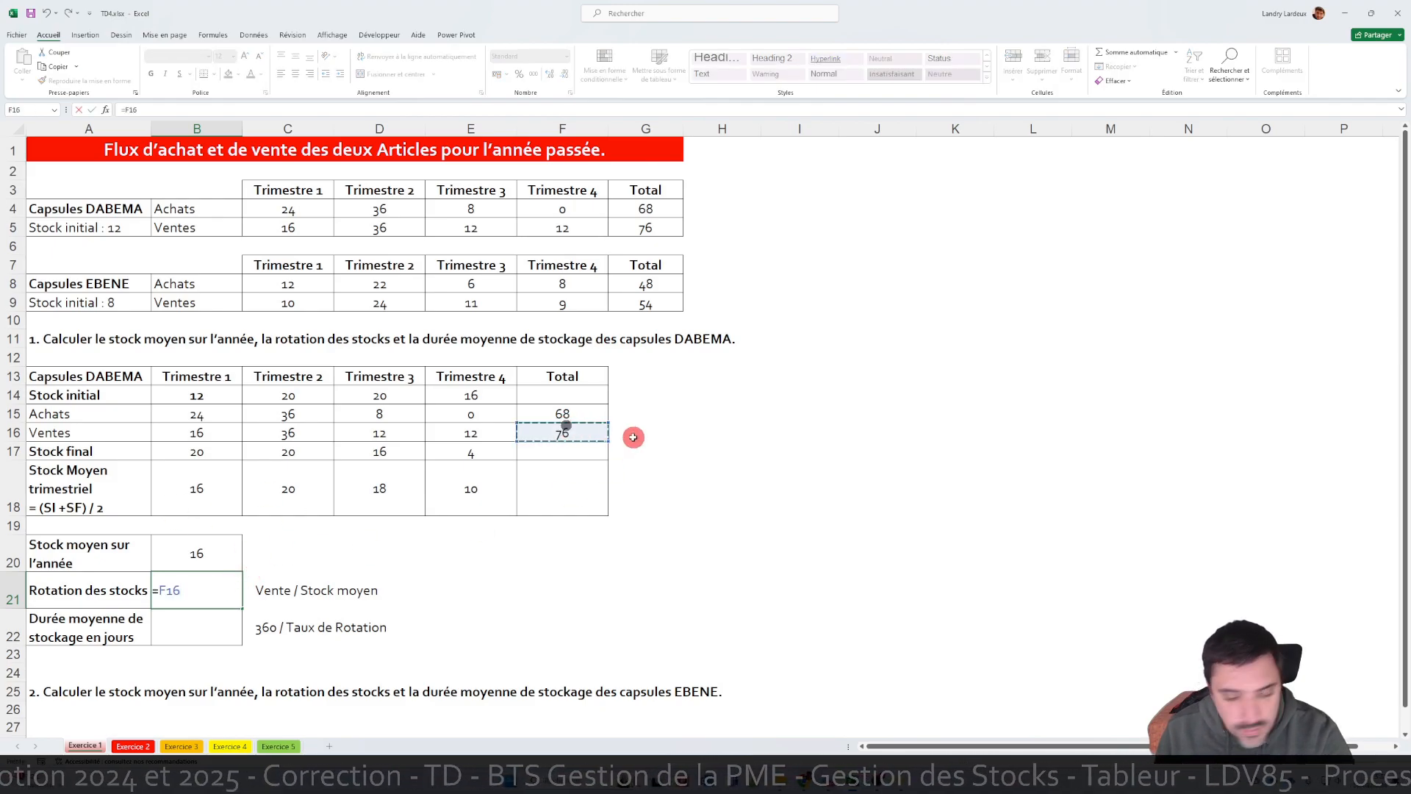
text(/)
click(170, 544)
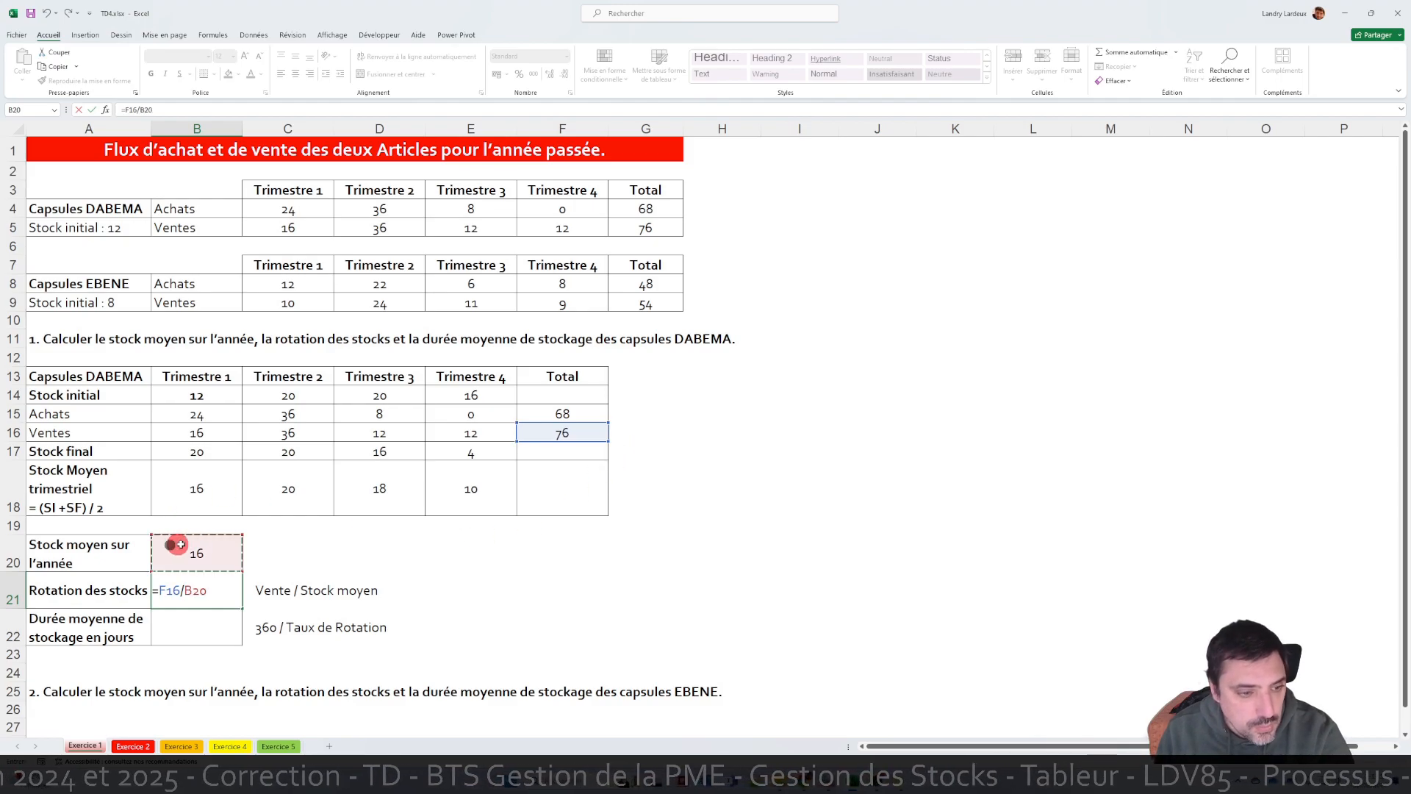
key(Return)
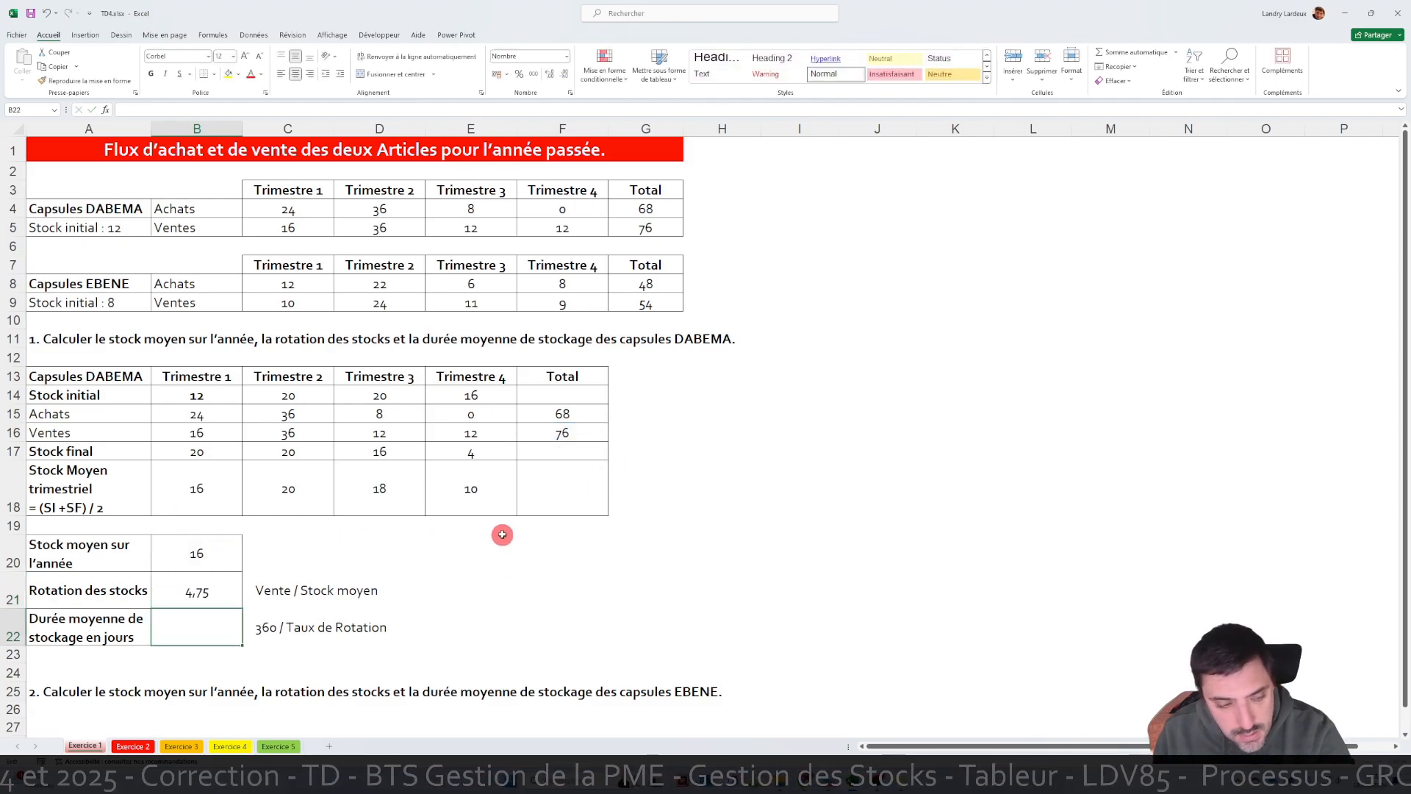
- Calculate the average storage duration in B22 by dividing 360 by the stock rotation (=360/B21)
text(=)
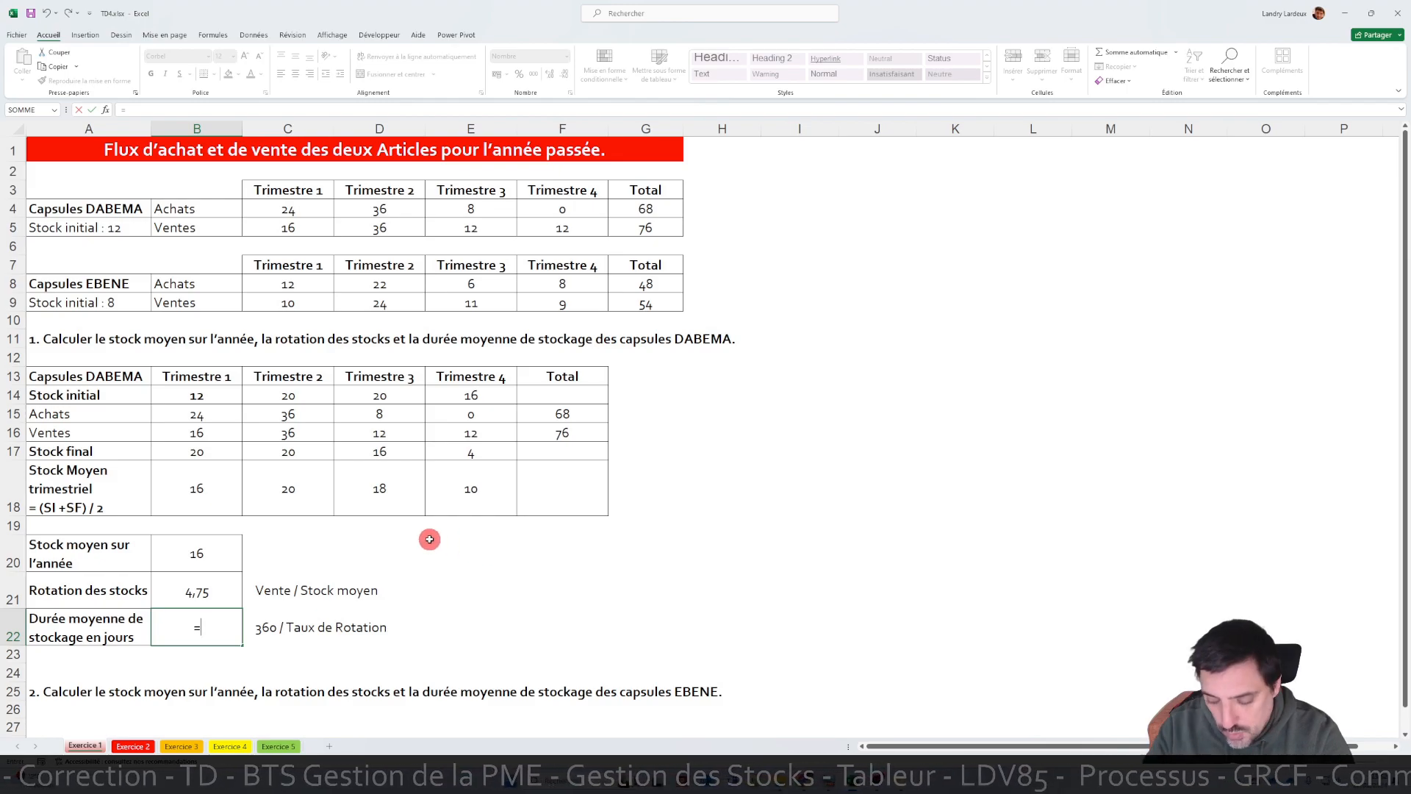
text(360/)
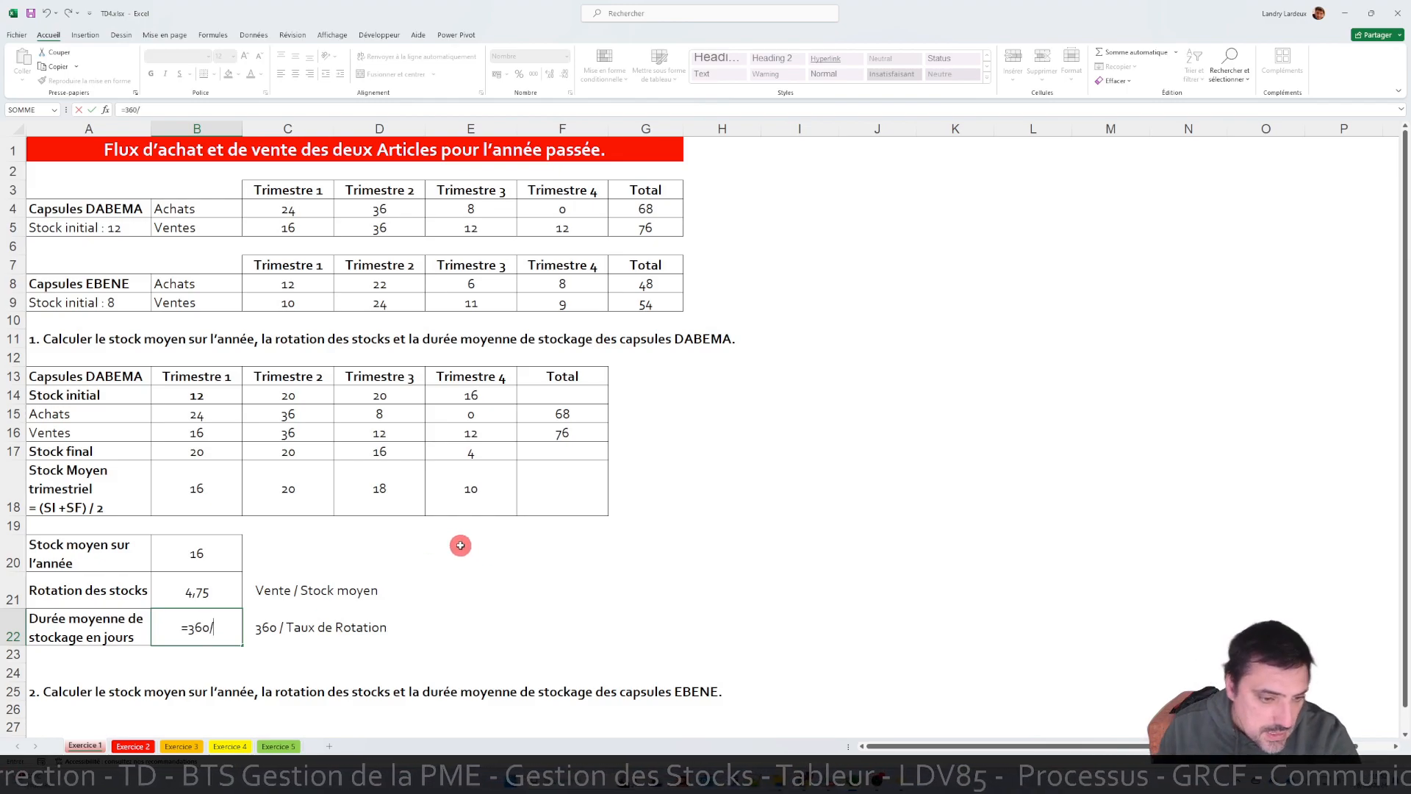
click(200, 588)
key(Return)
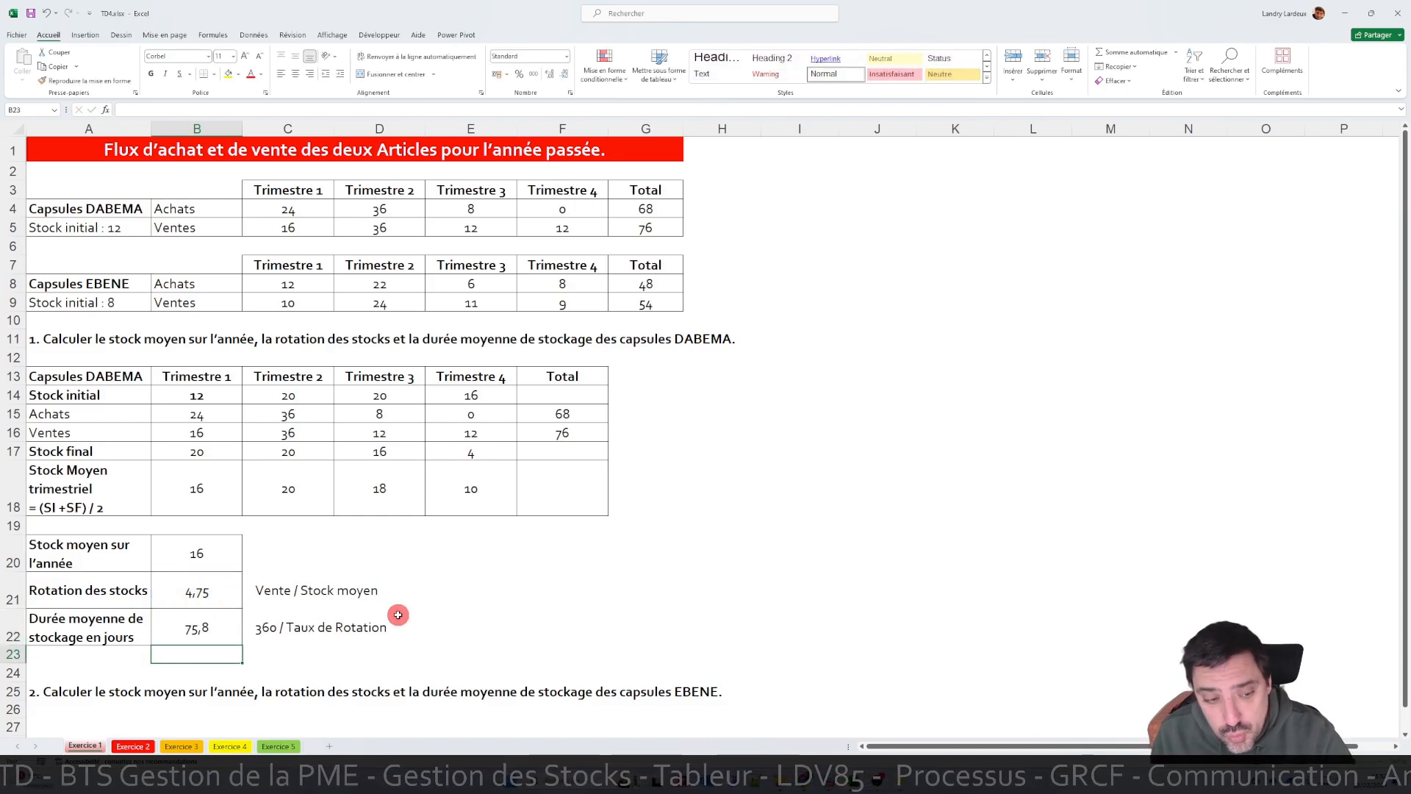
- Apply the custom number format 0" jours" to the average storage duration in B22
click(216, 618)
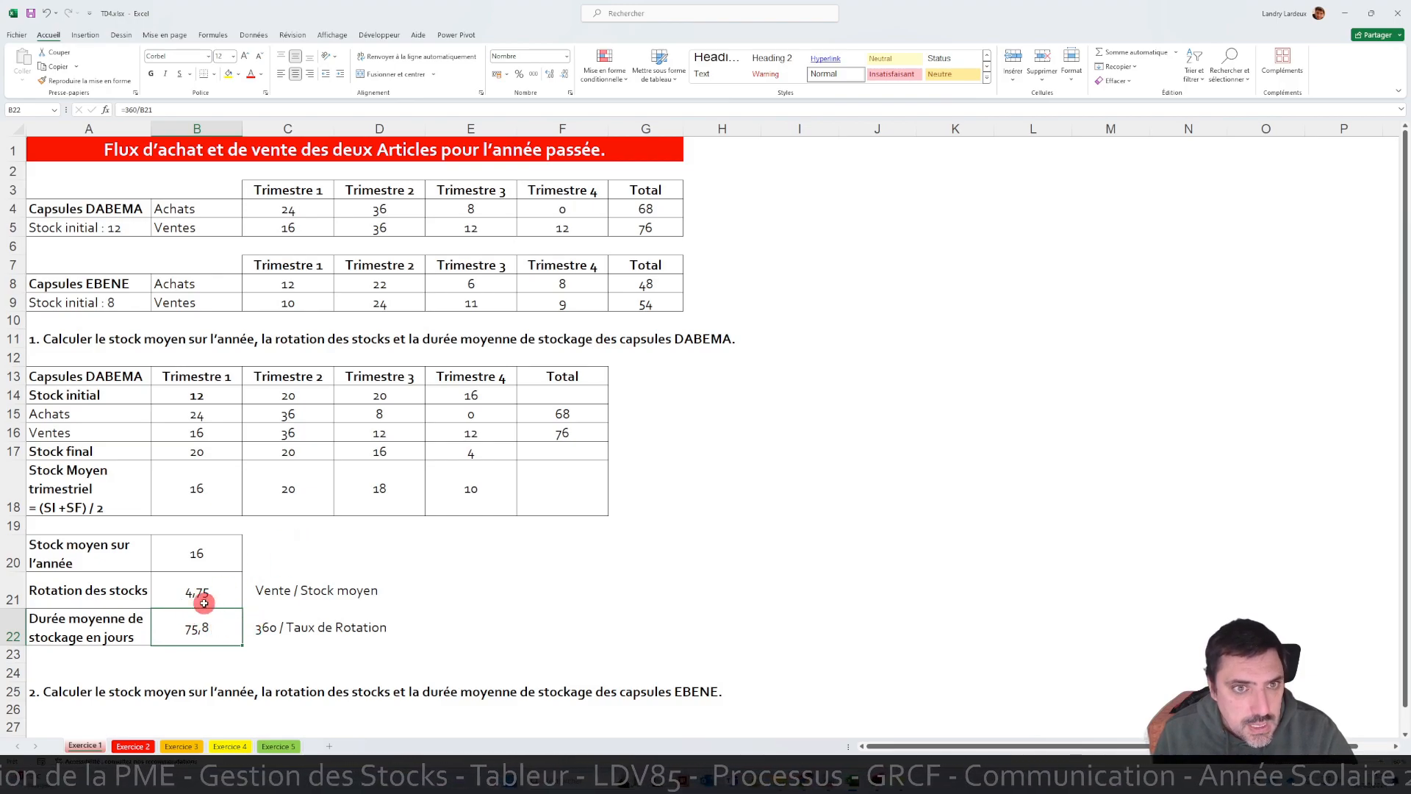
click(571, 92)
click(288, 231)
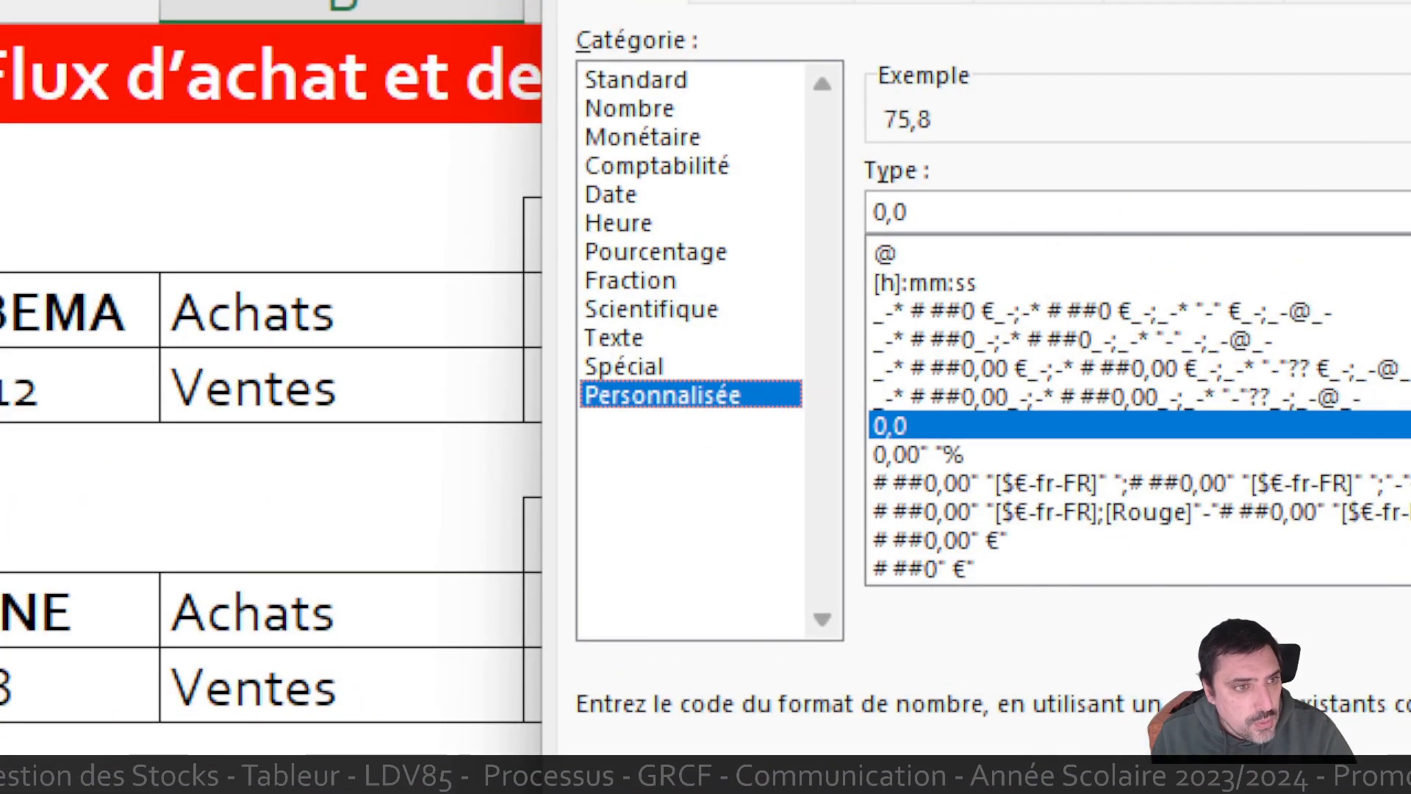
click(374, 183)
drag(1052, 215, 830, 323)
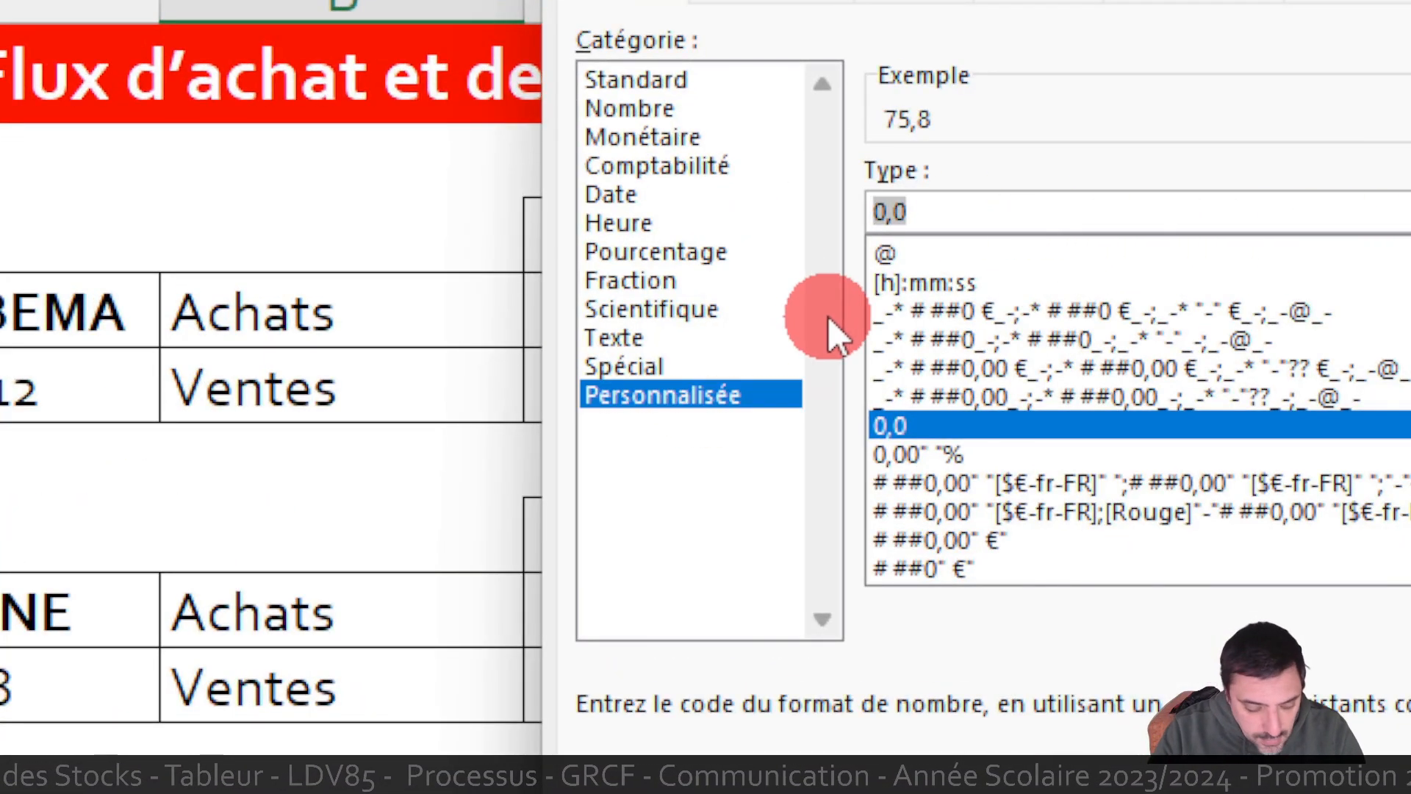
text(0)
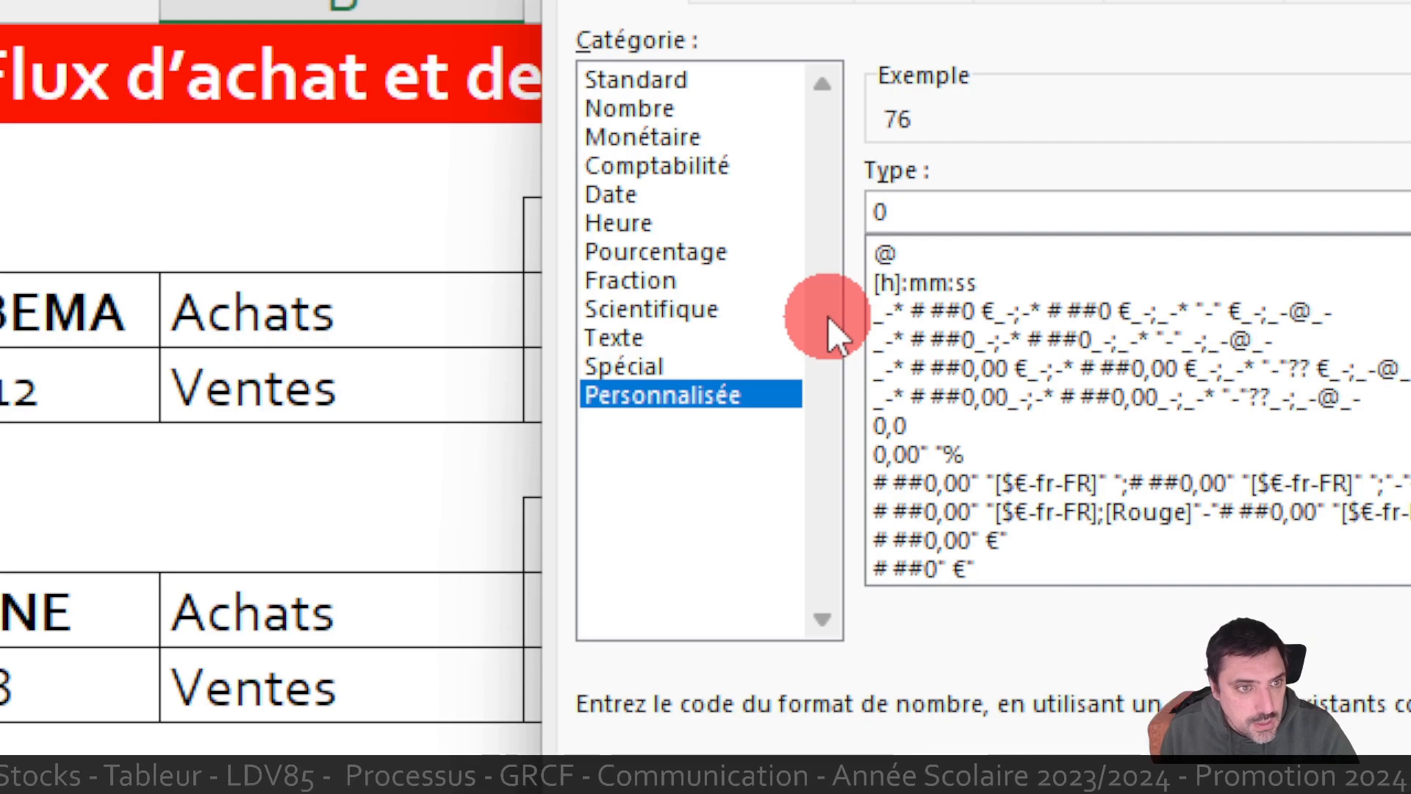
text(" jours)
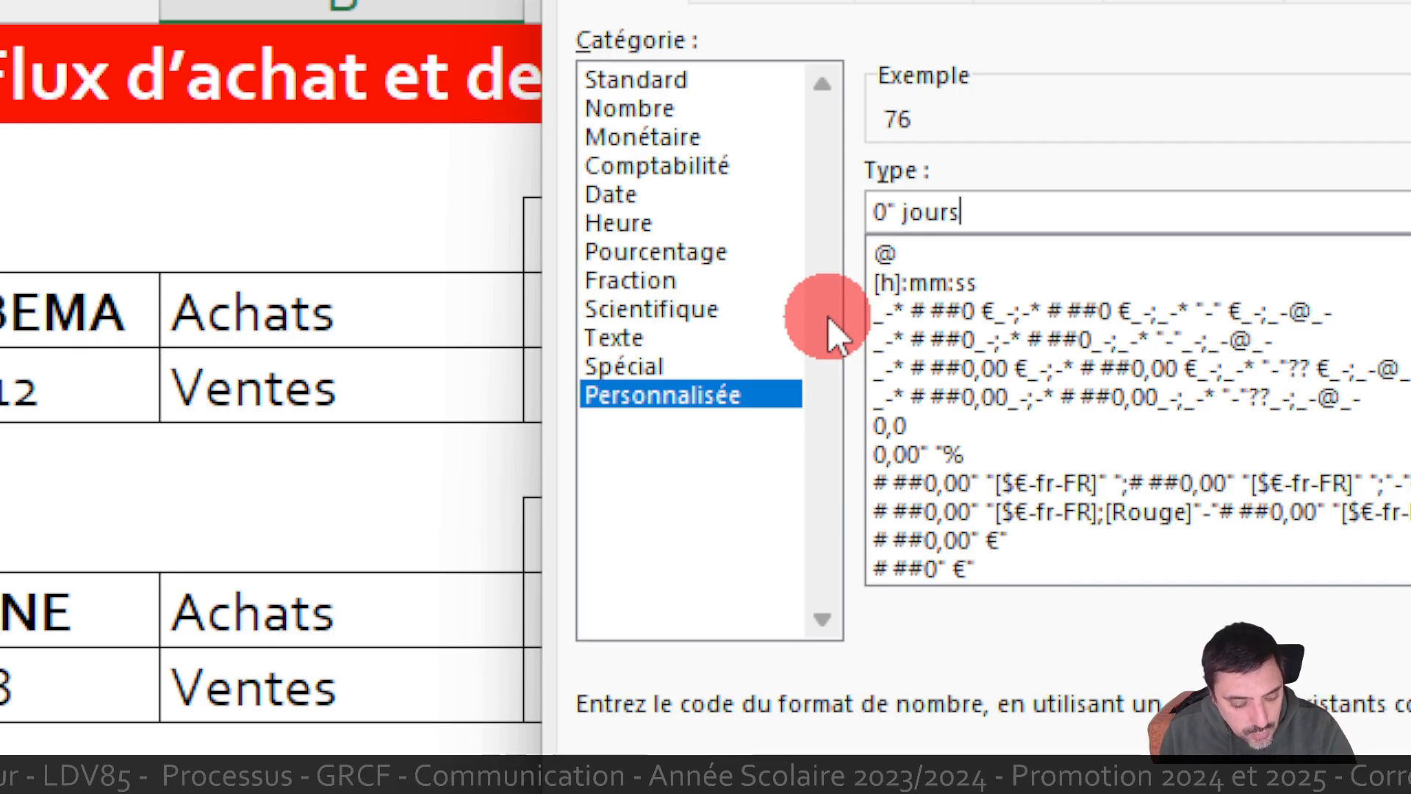
text(")
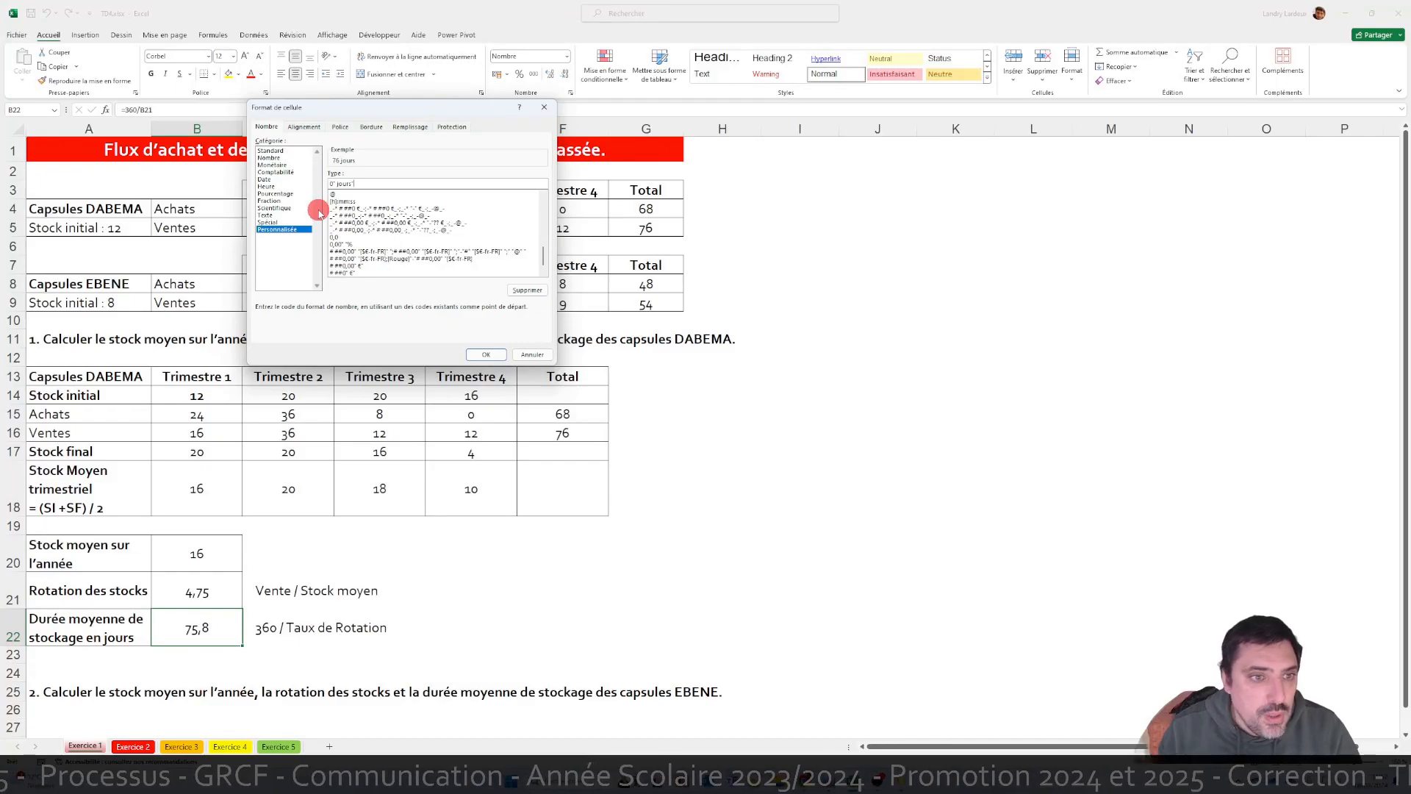
click(491, 358)
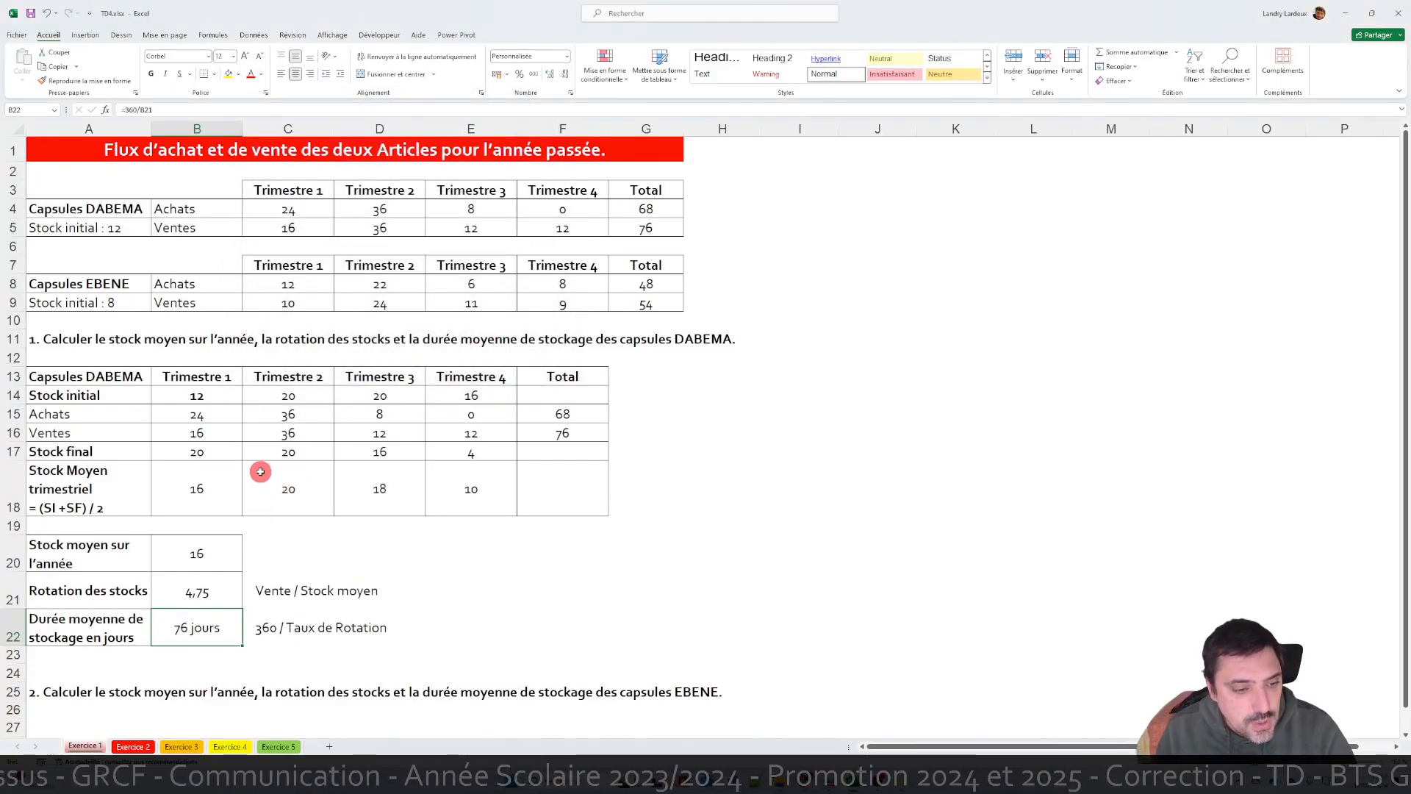
scroll(260, 471, down, 2)
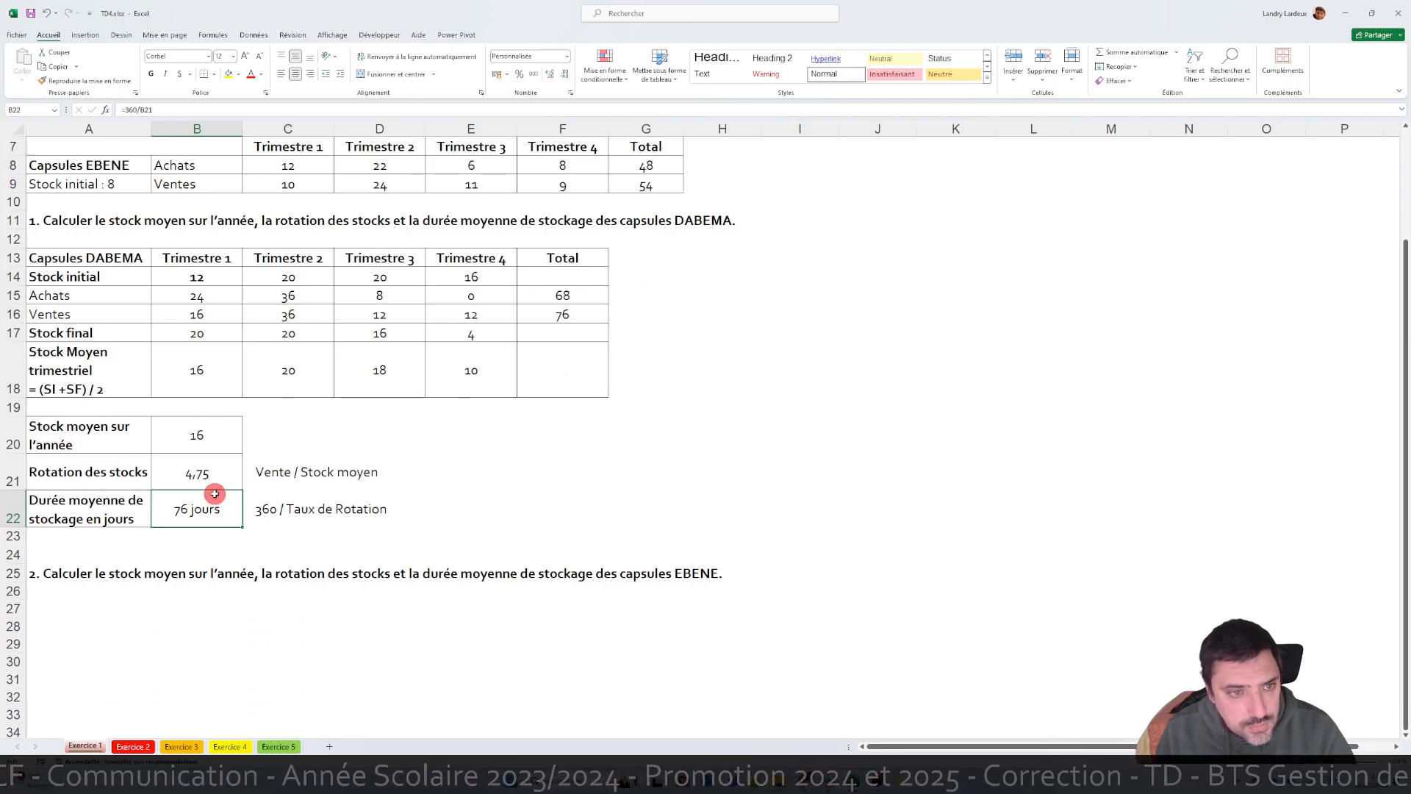
scroll(241, 465, up, 1)
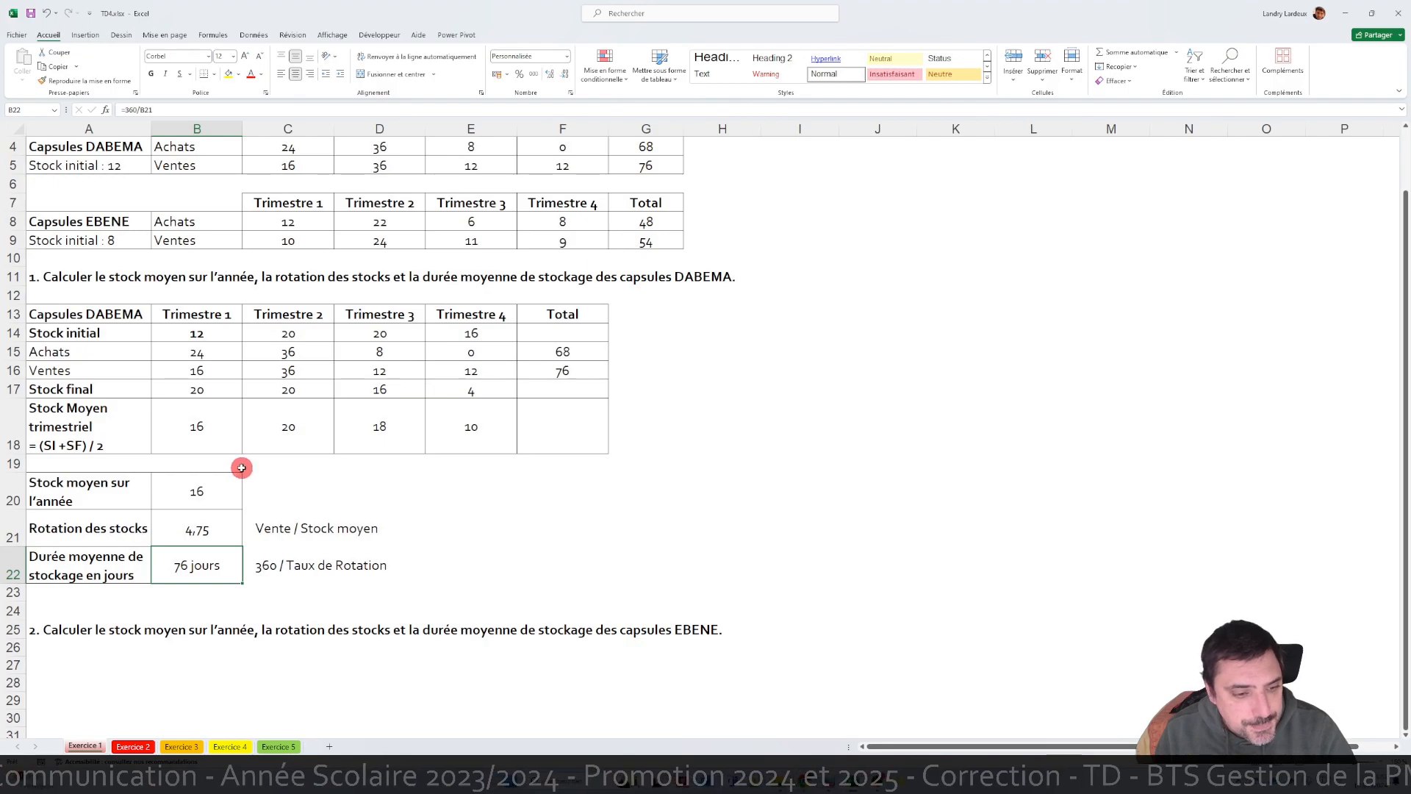
- Copy the completed DABEMA calculation block A13:F22 and paste it at A27, under the question about the EBENE capsules
scroll(287, 463, up, 1)
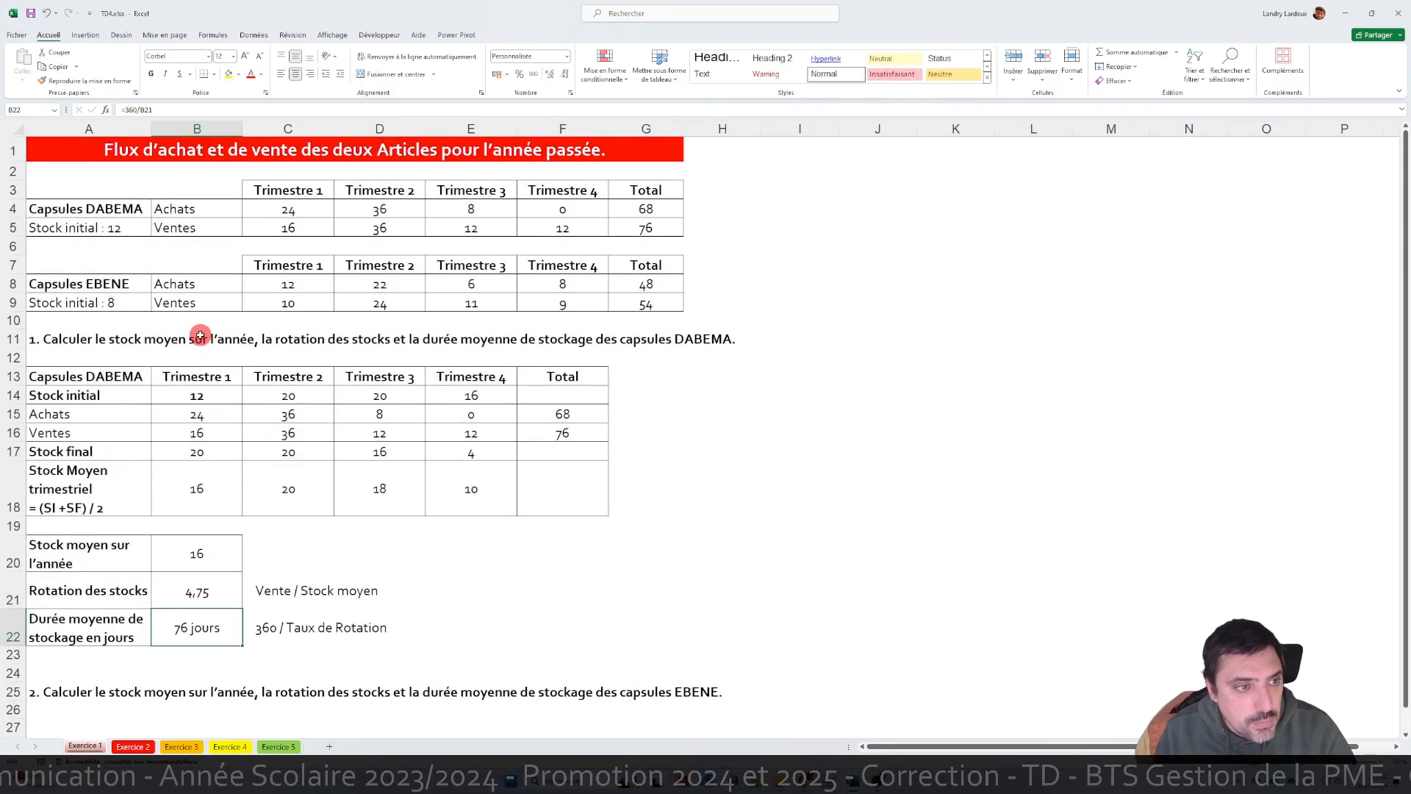
scroll(264, 544, down, 1)
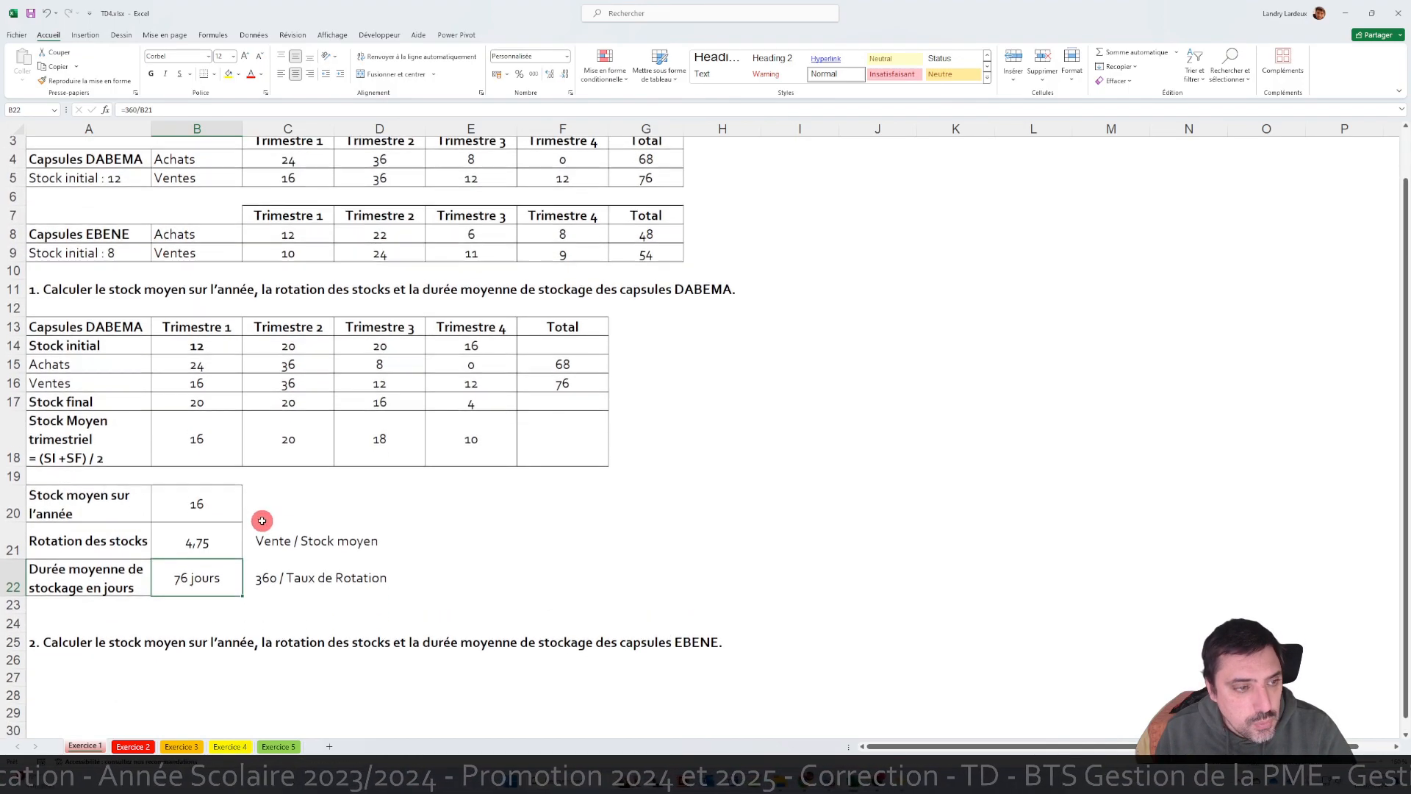
drag(61, 313, 554, 541)
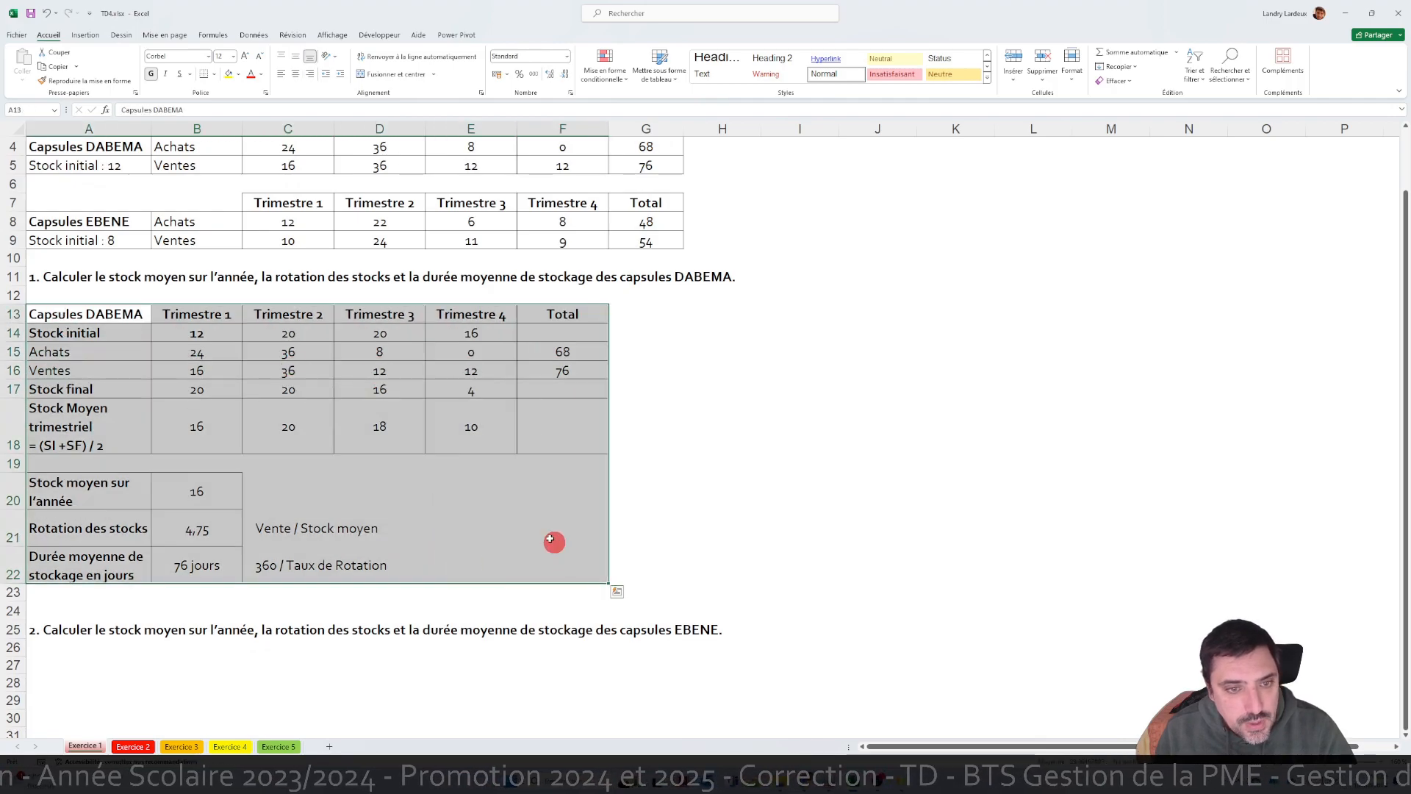
right_click(492, 470)
click(563, 163)
scroll(365, 419, down, 4)
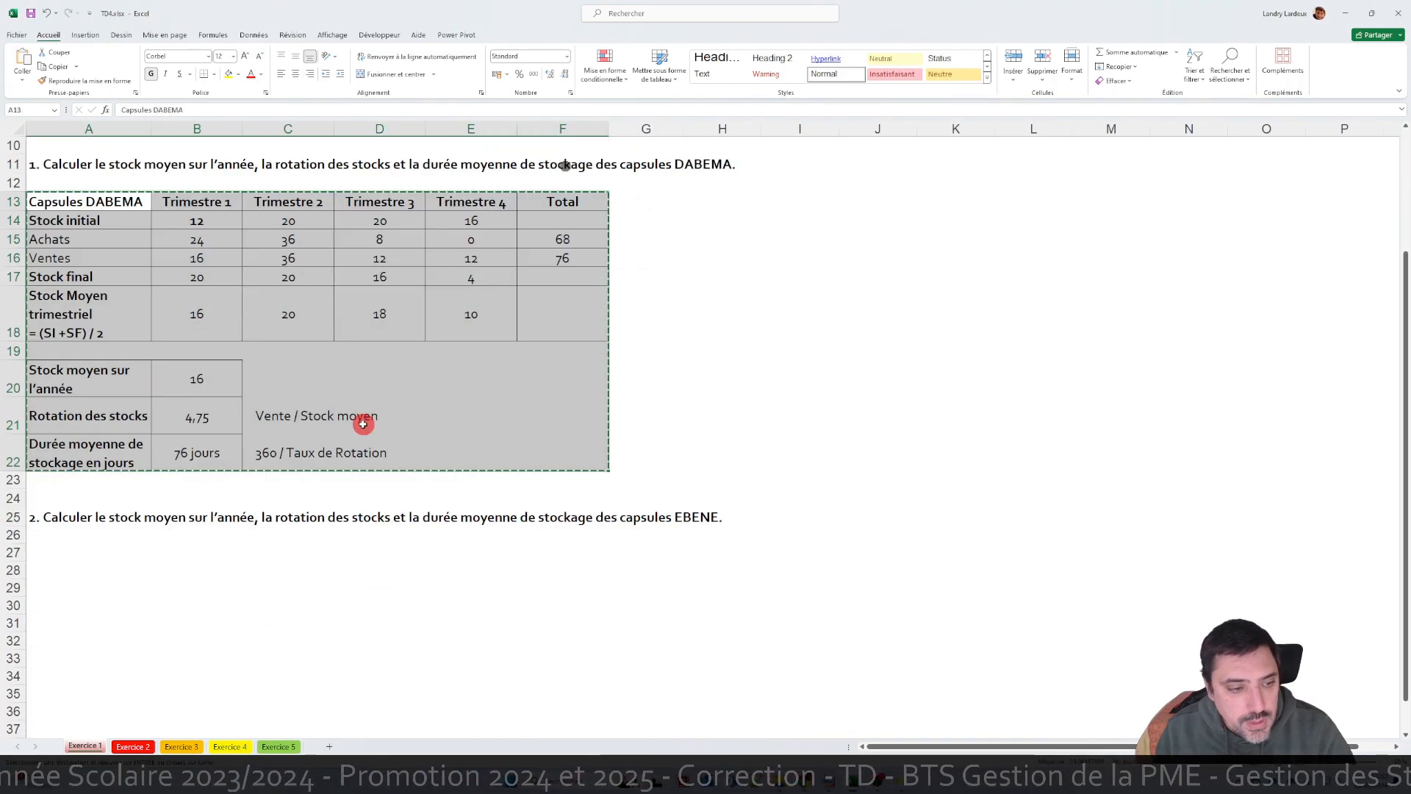
click(66, 438)
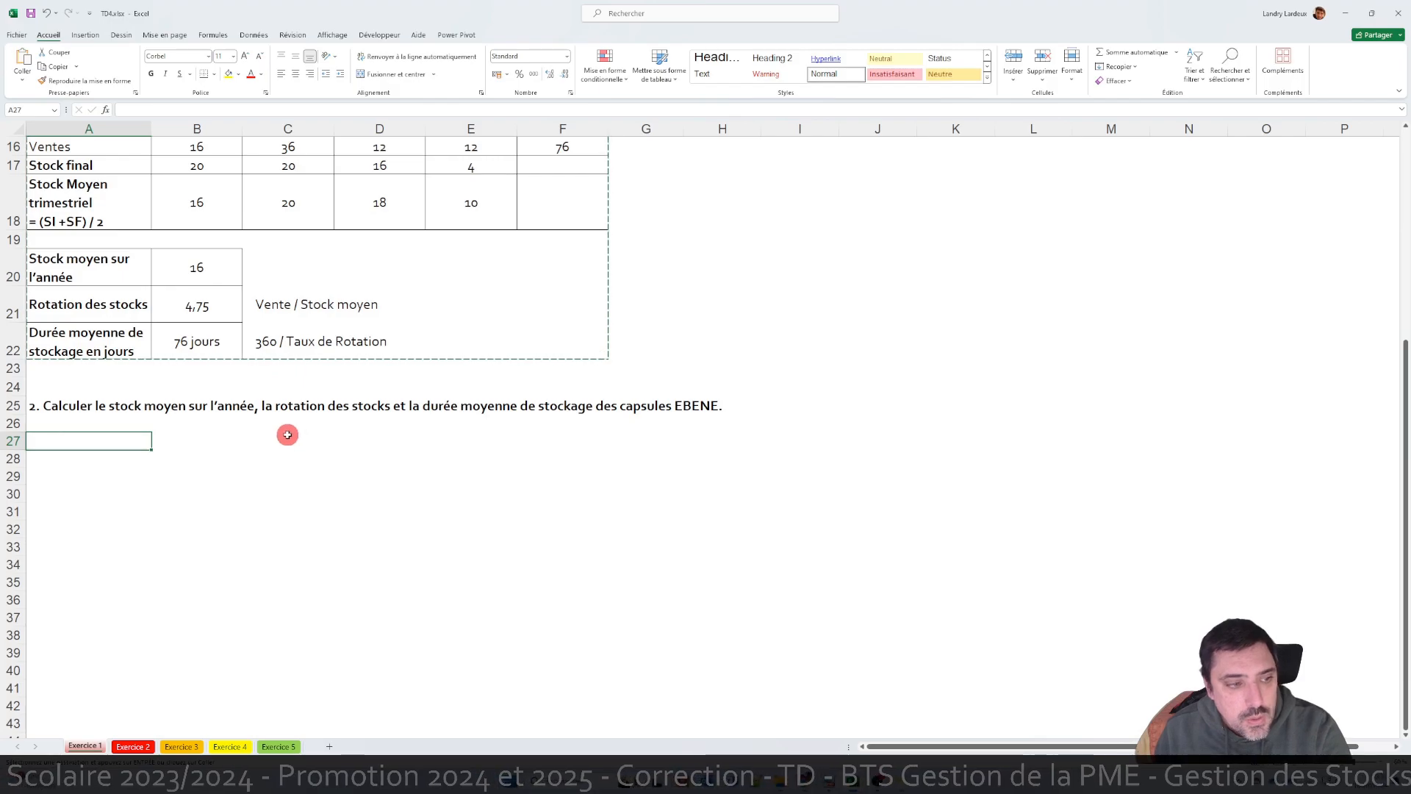
key(Return)
scroll(360, 439, down, 1)
- Change the title in A27 to Capsules EBENE and set the first-quarter initial stock in B28 to 8
click(113, 352)
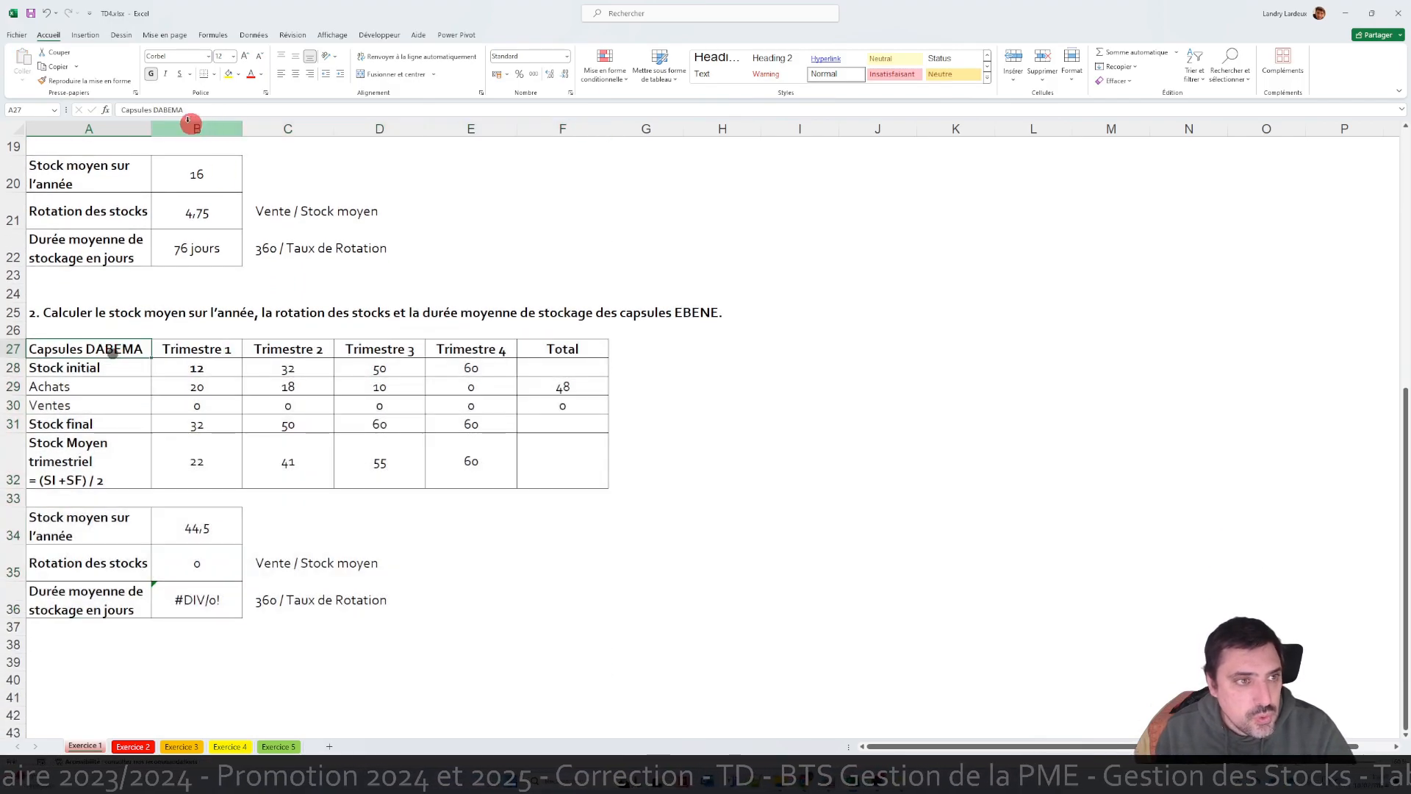
double_click(166, 110)
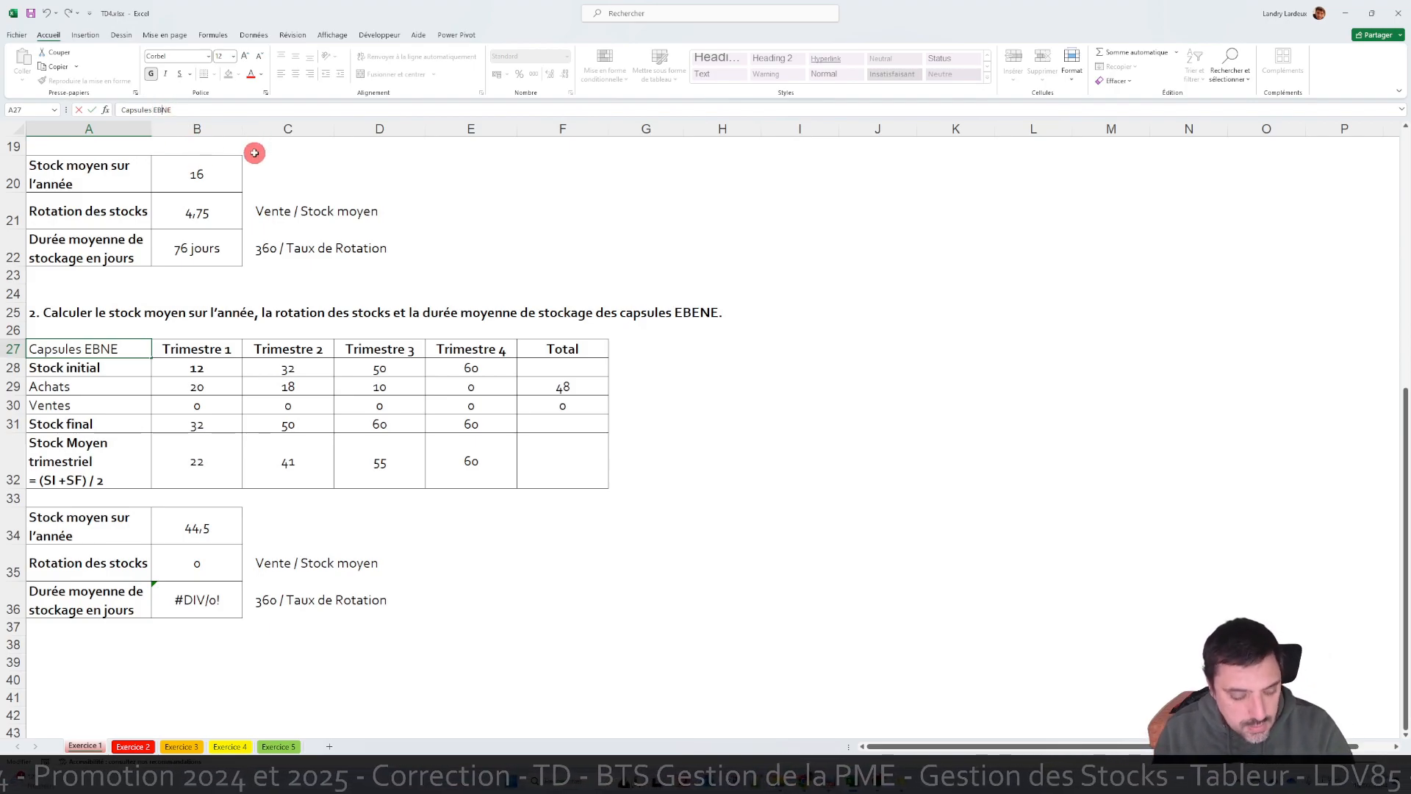
key(Return)
click(214, 366)
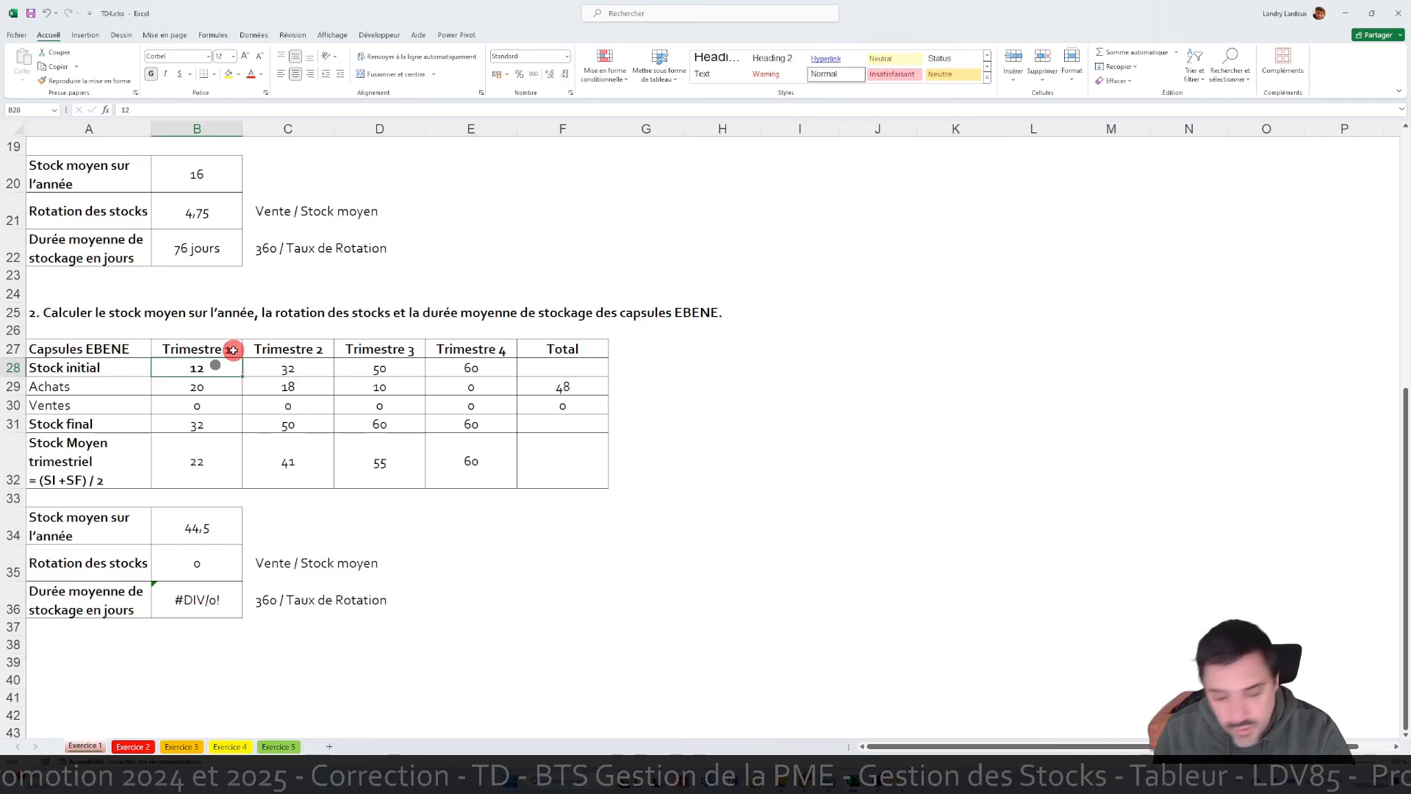
click(302, 403)
- Copy the EBENE quarterly purchases and sales from C8:F9 into the Achats and Ventes rows, starting at B29
scroll(331, 393, up, 6)
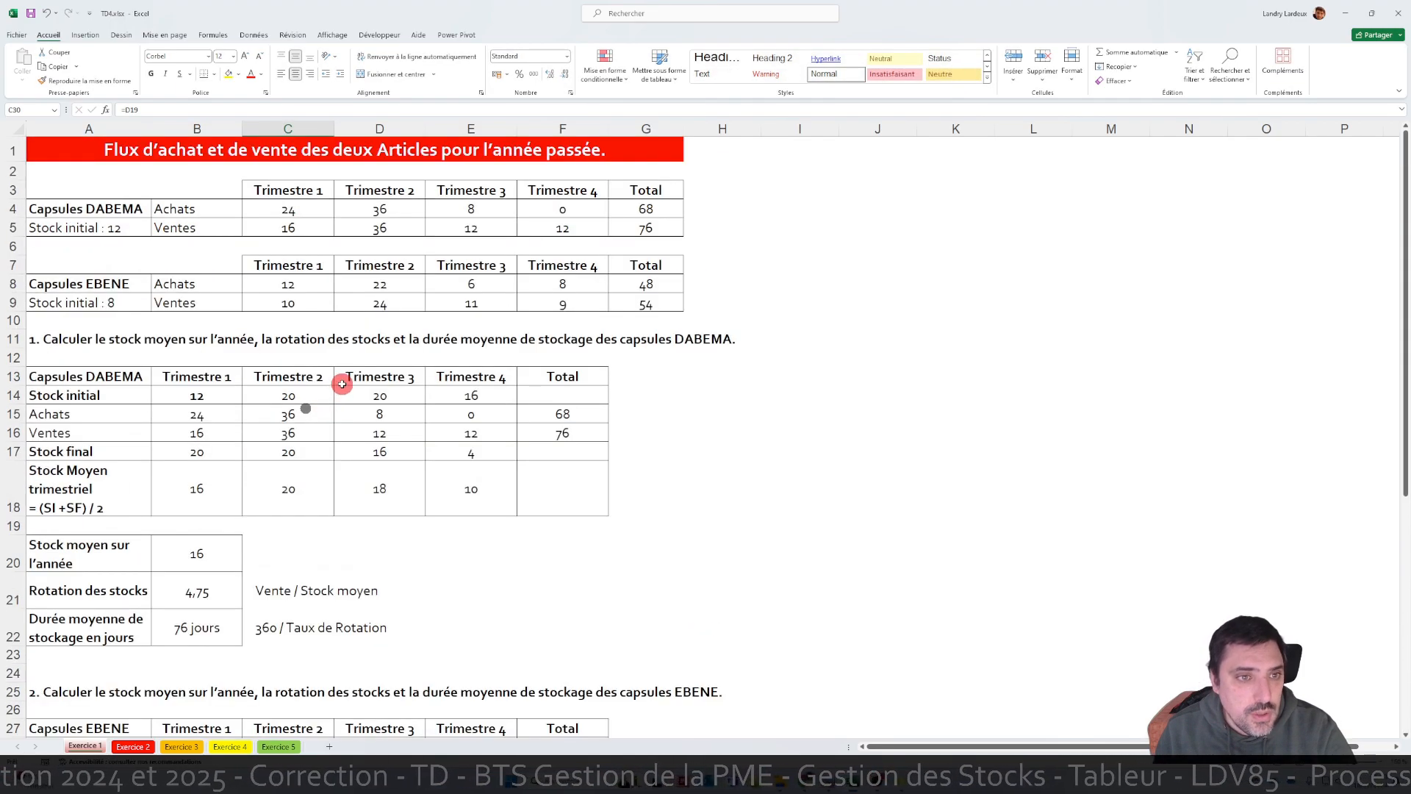
drag(313, 278, 563, 301)
right_click(563, 301)
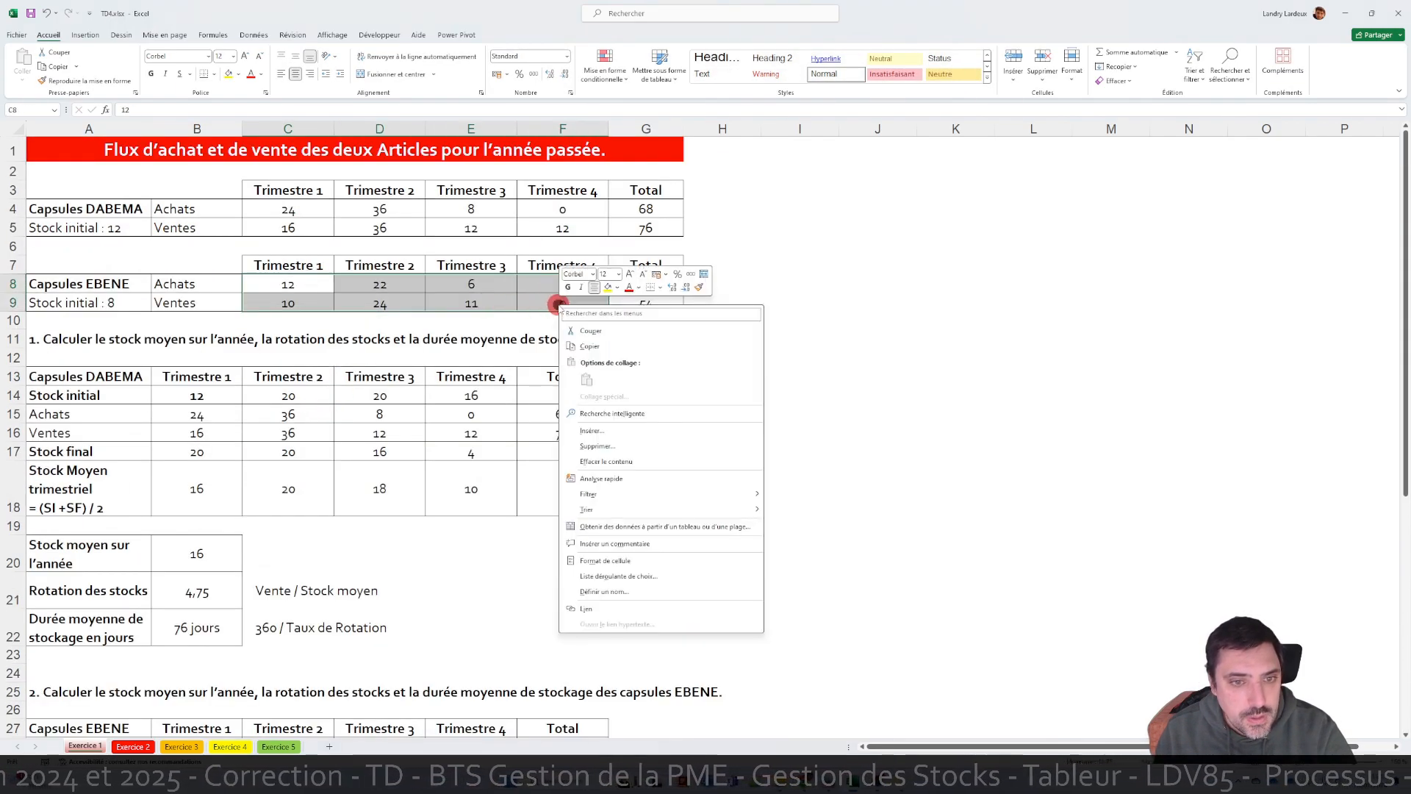
click(604, 343)
scroll(368, 426, down, 6)
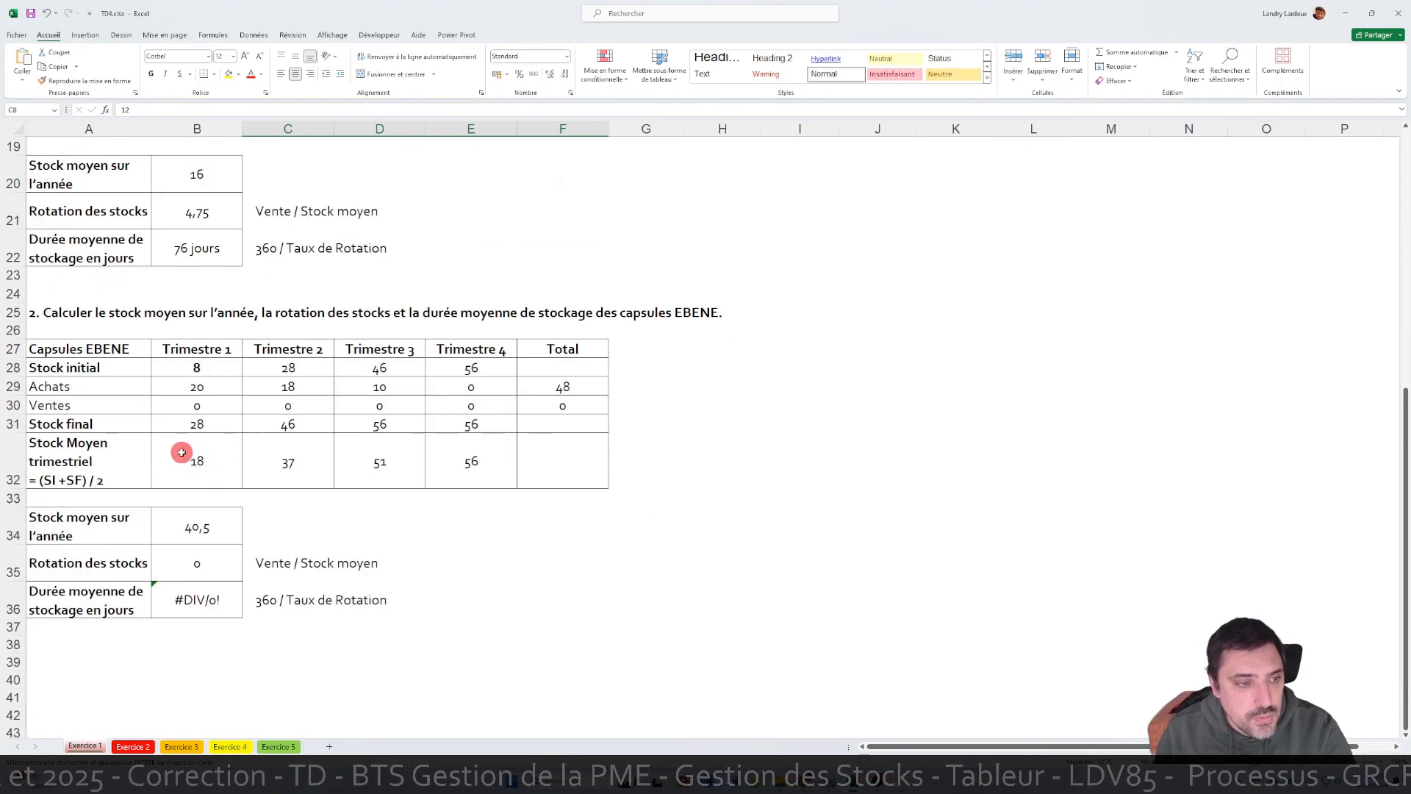
click(196, 384)
key(ctrl+v)
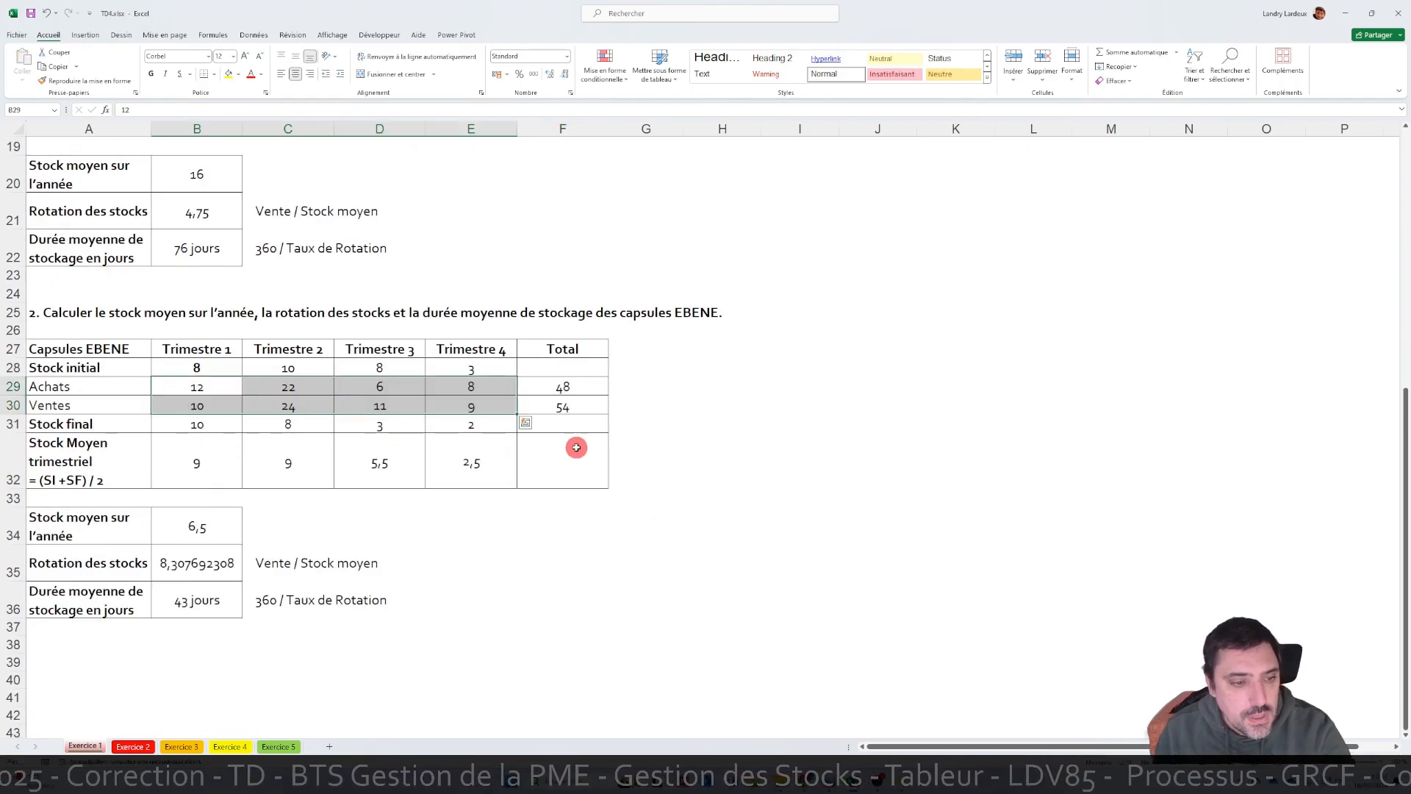
- Reduce the EBENE stock rotation in B35 to two decimal places
click(551, 454)
click(186, 556)
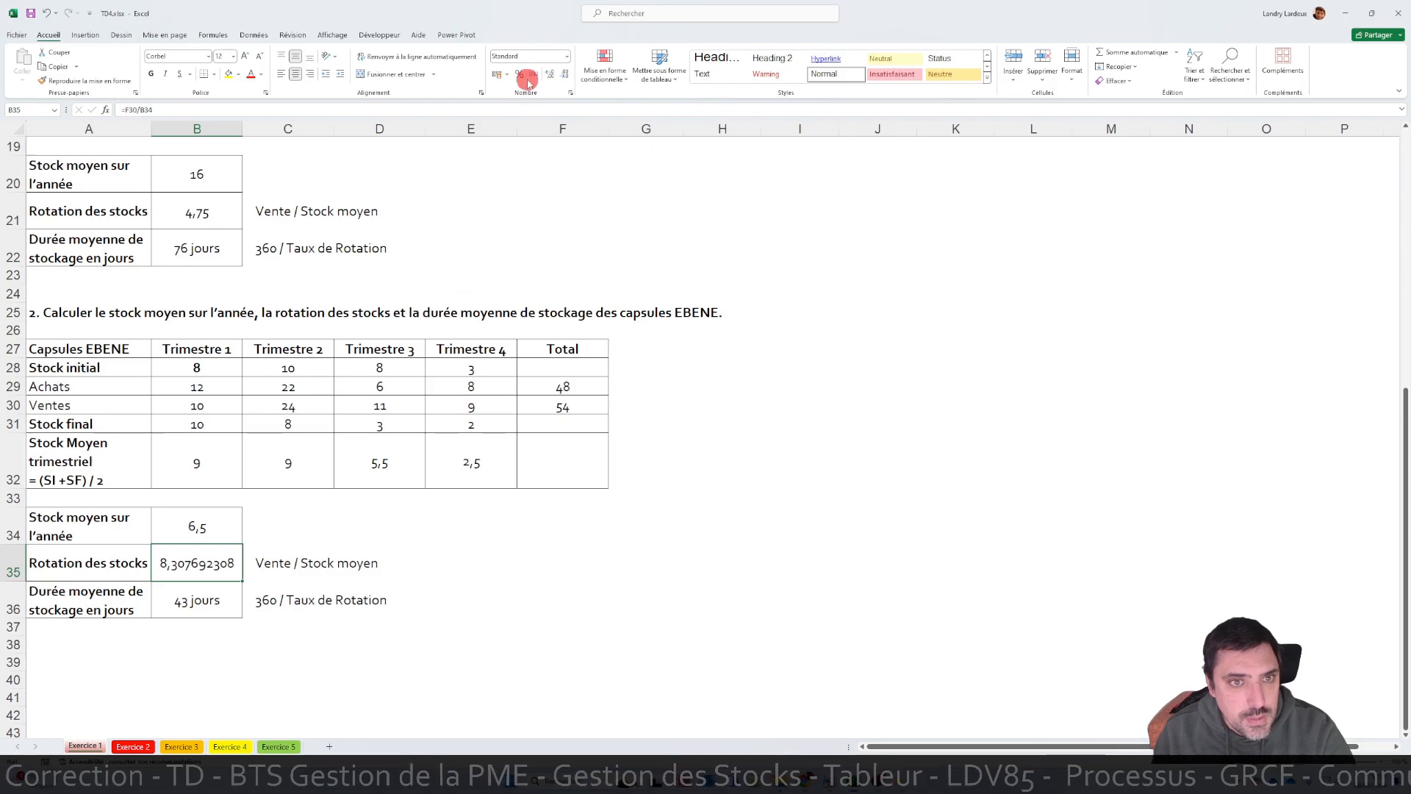
click(565, 73)
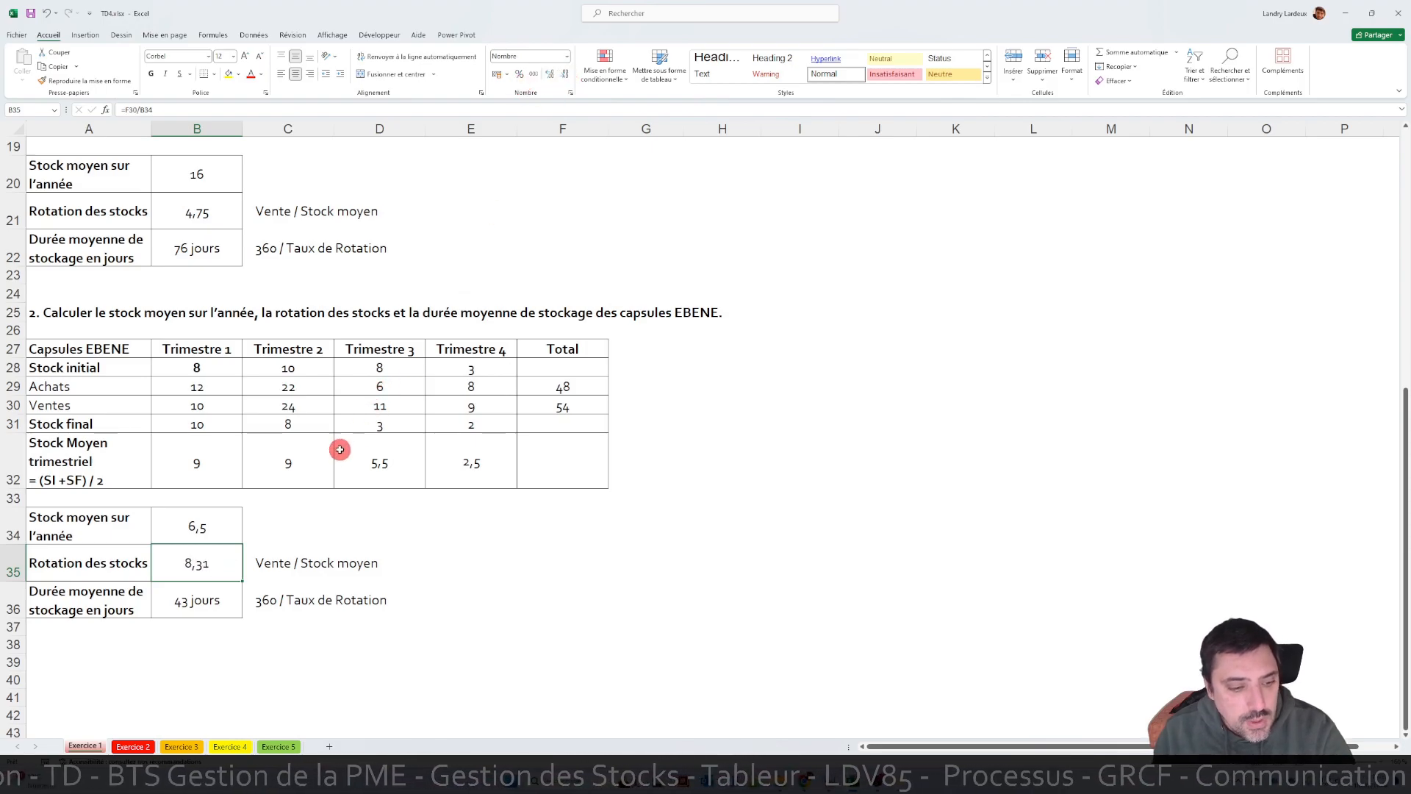
- Compare the average stock, rotation and storage duration of the DABEMA and EBENE capsules against their source tables
scroll(344, 449, up, 3)
scroll(334, 381, down, 2)
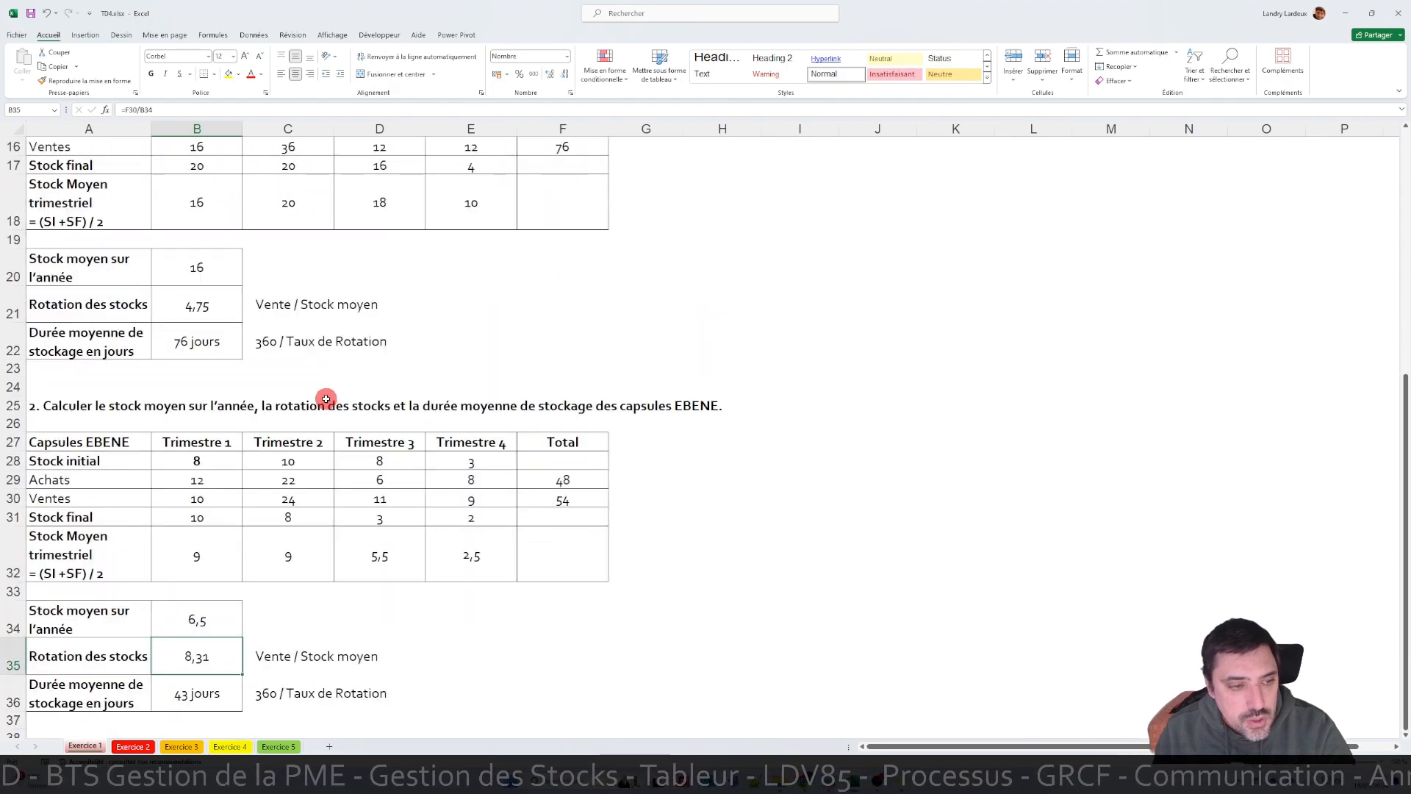
scroll(326, 400, down, 1)
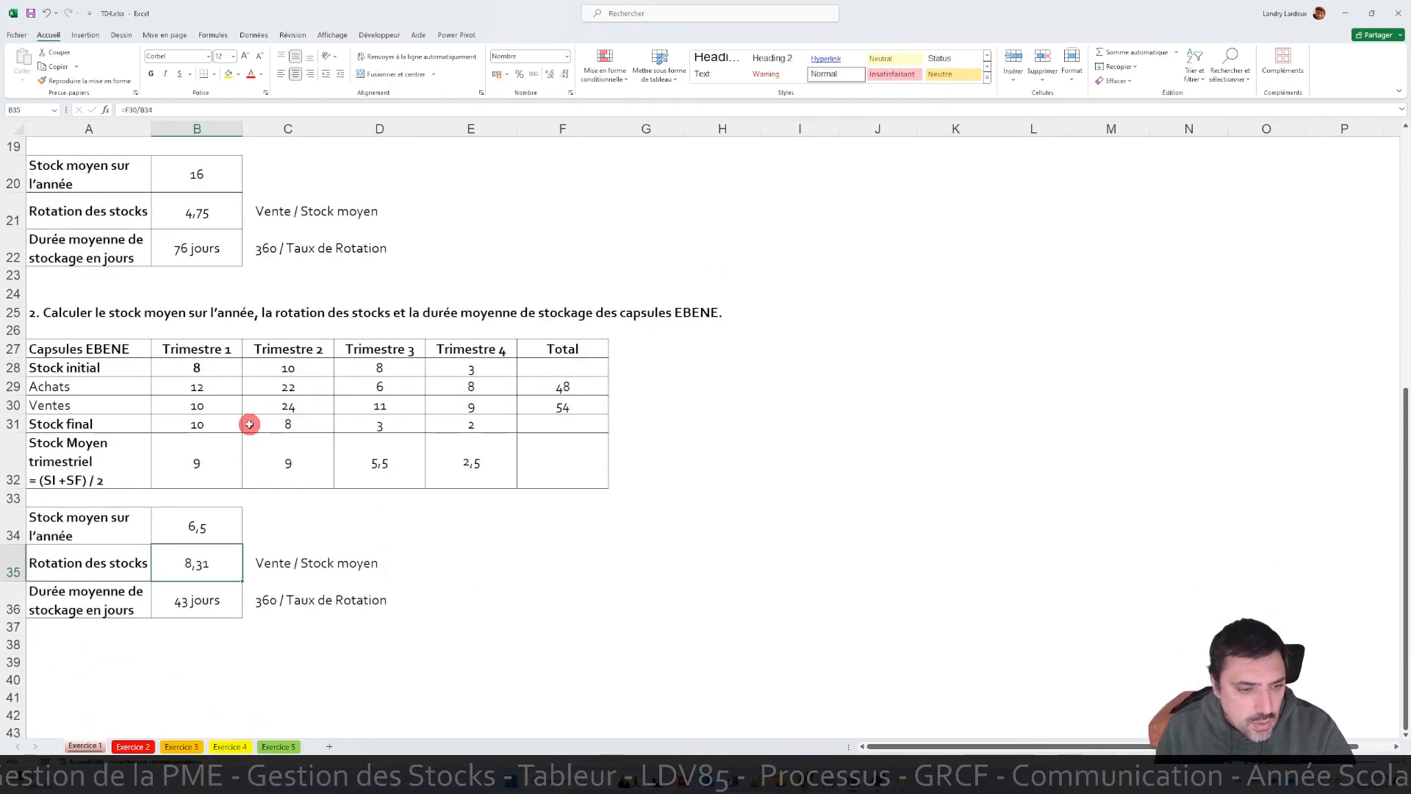
scroll(246, 426, down, 1)
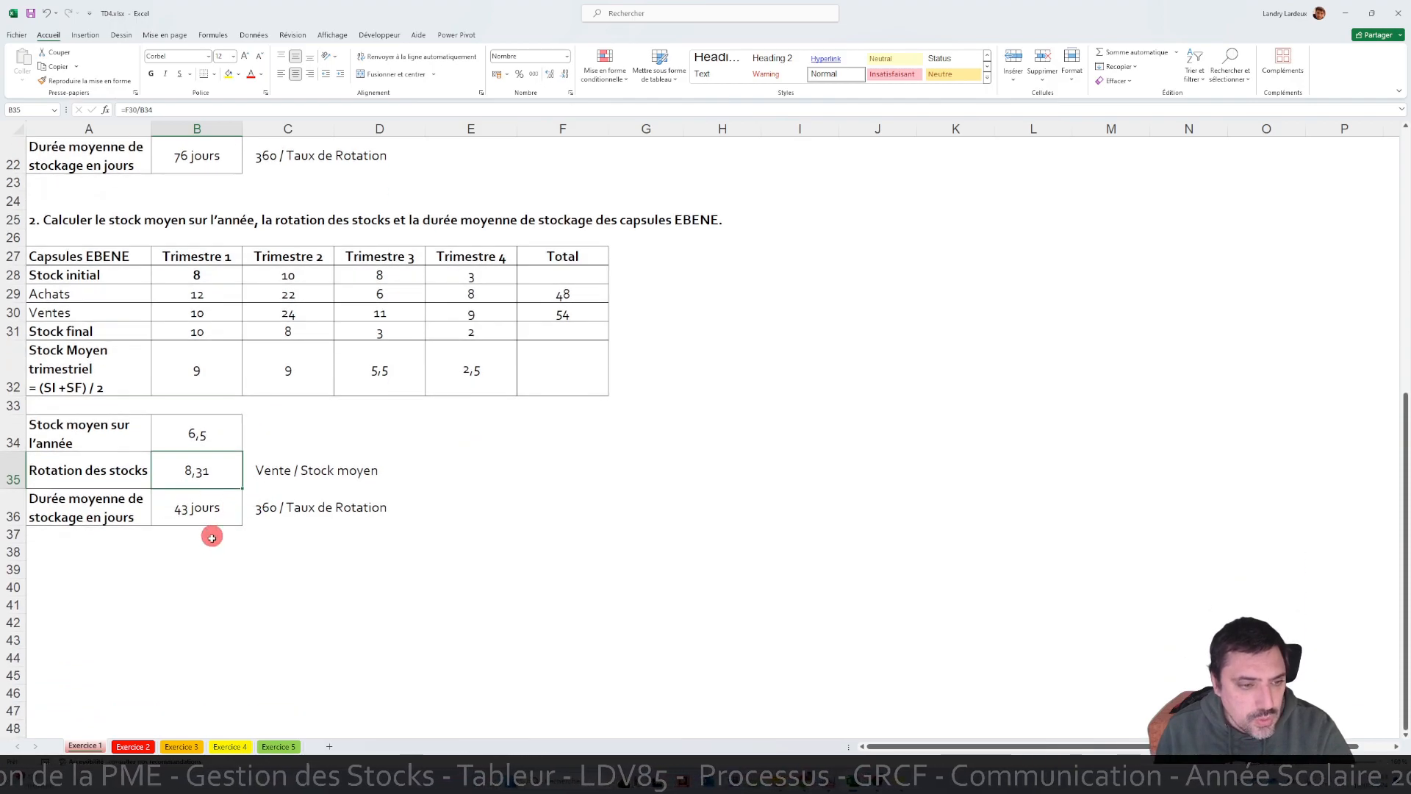
scroll(254, 511, up, 5)
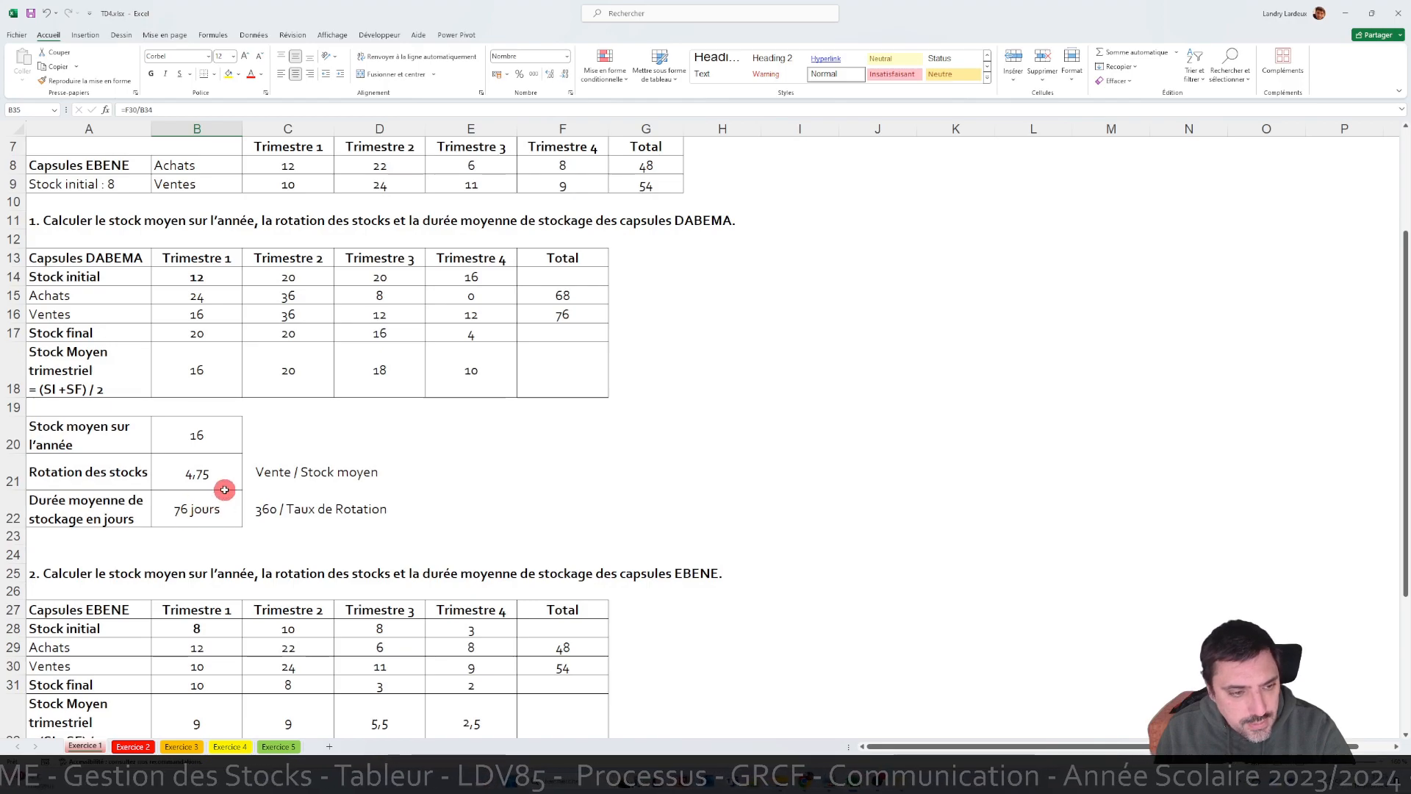
scroll(210, 499, down, 1)
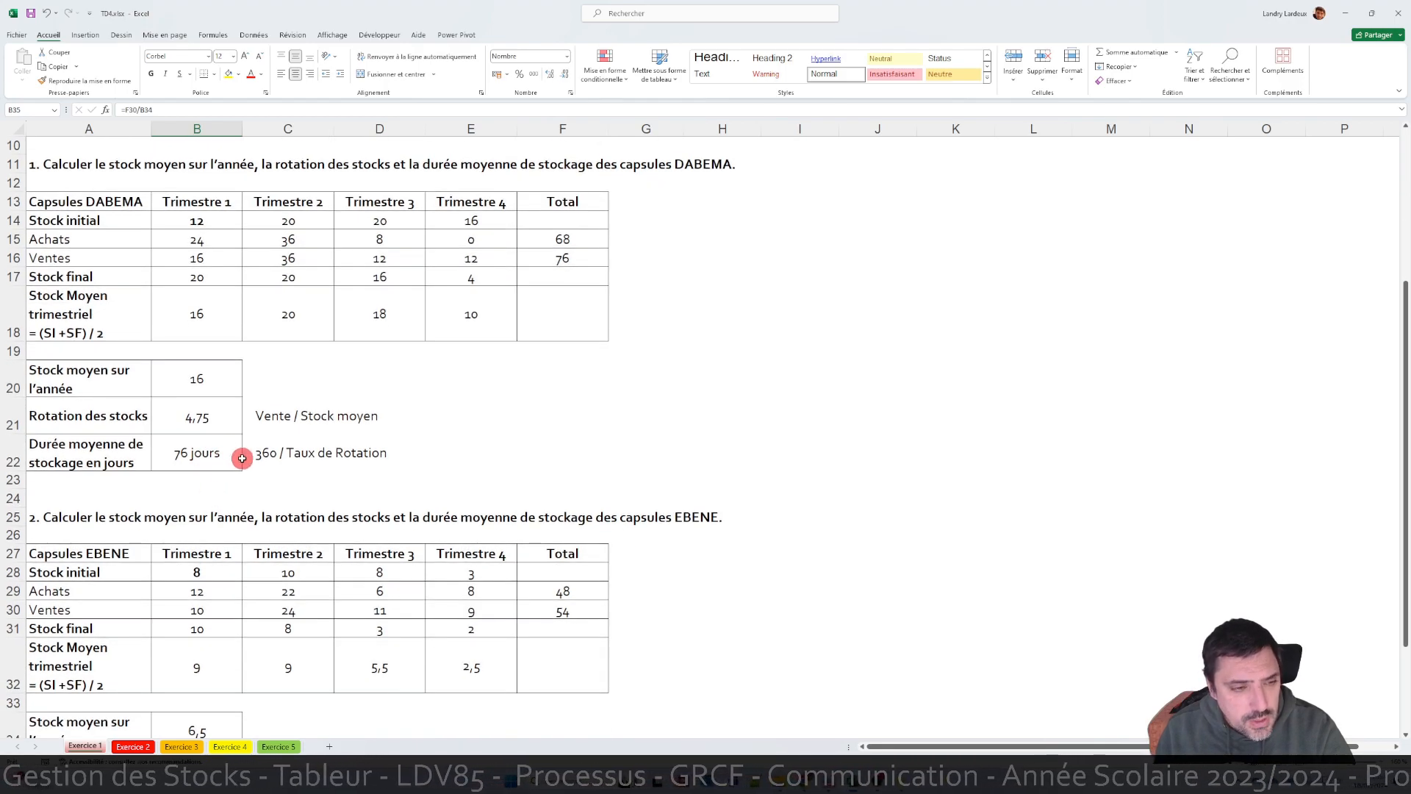
scroll(210, 456, down, 1)
scroll(203, 441, down, 2)
scroll(204, 430, up, 2)
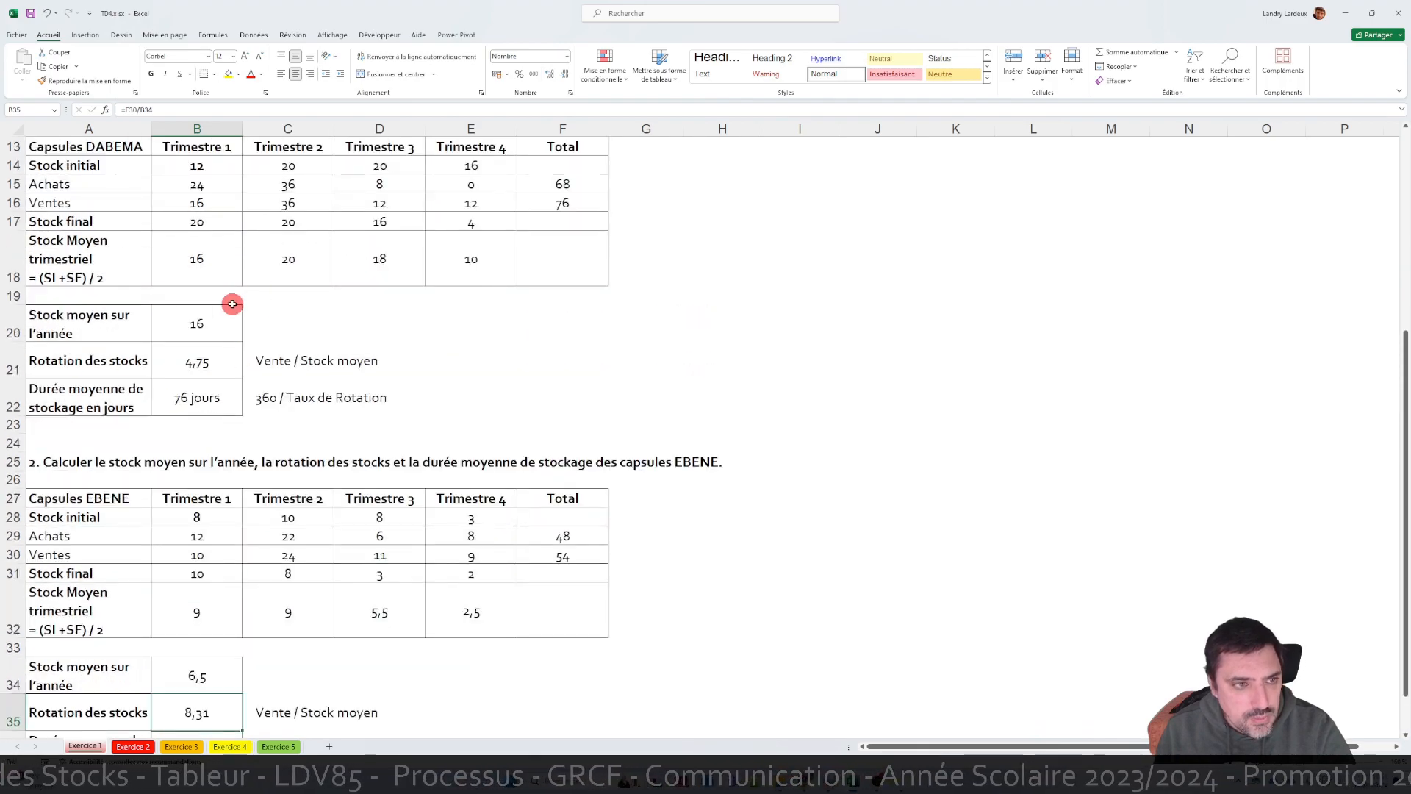
scroll(239, 302, up, 4)
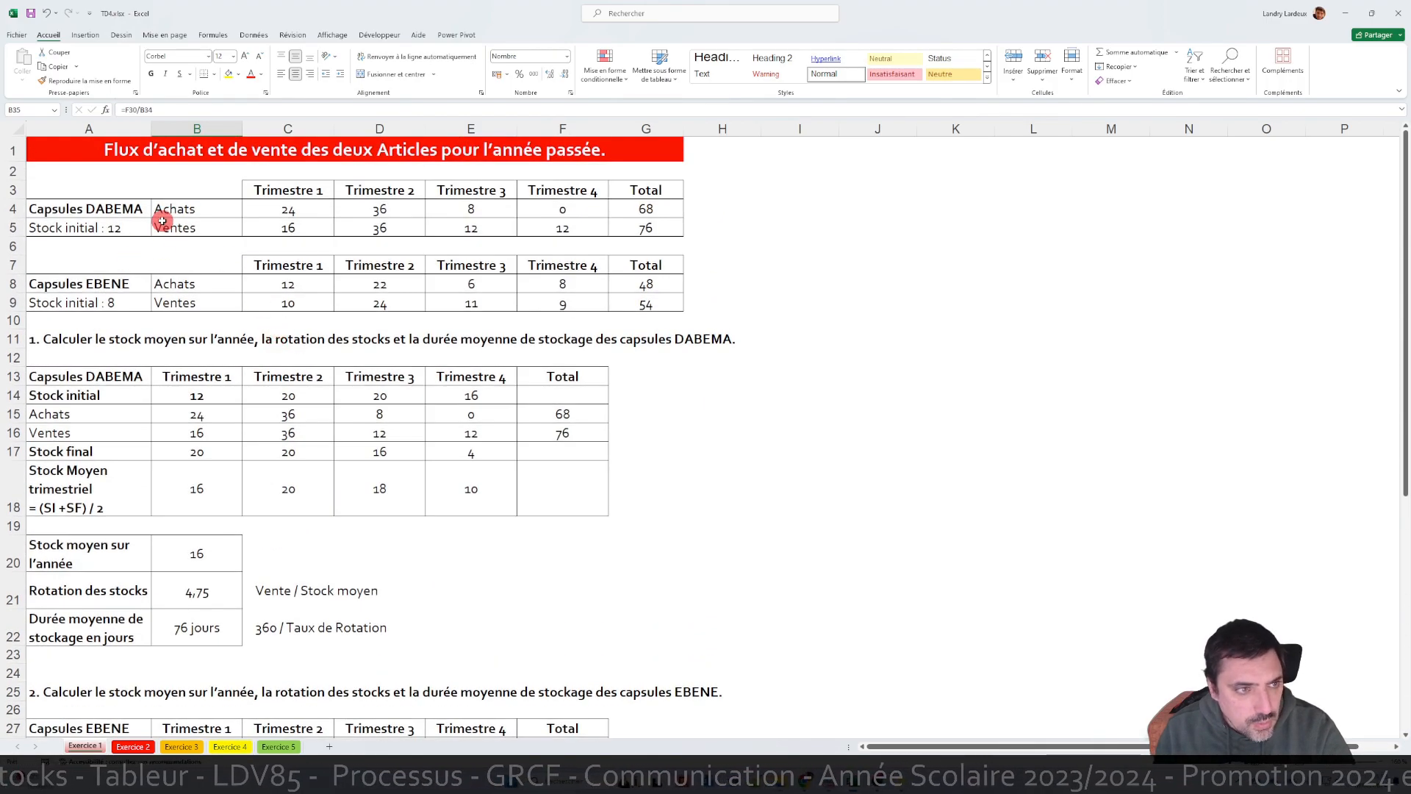
scroll(192, 351, down, 2)
scroll(193, 367, up, 2)
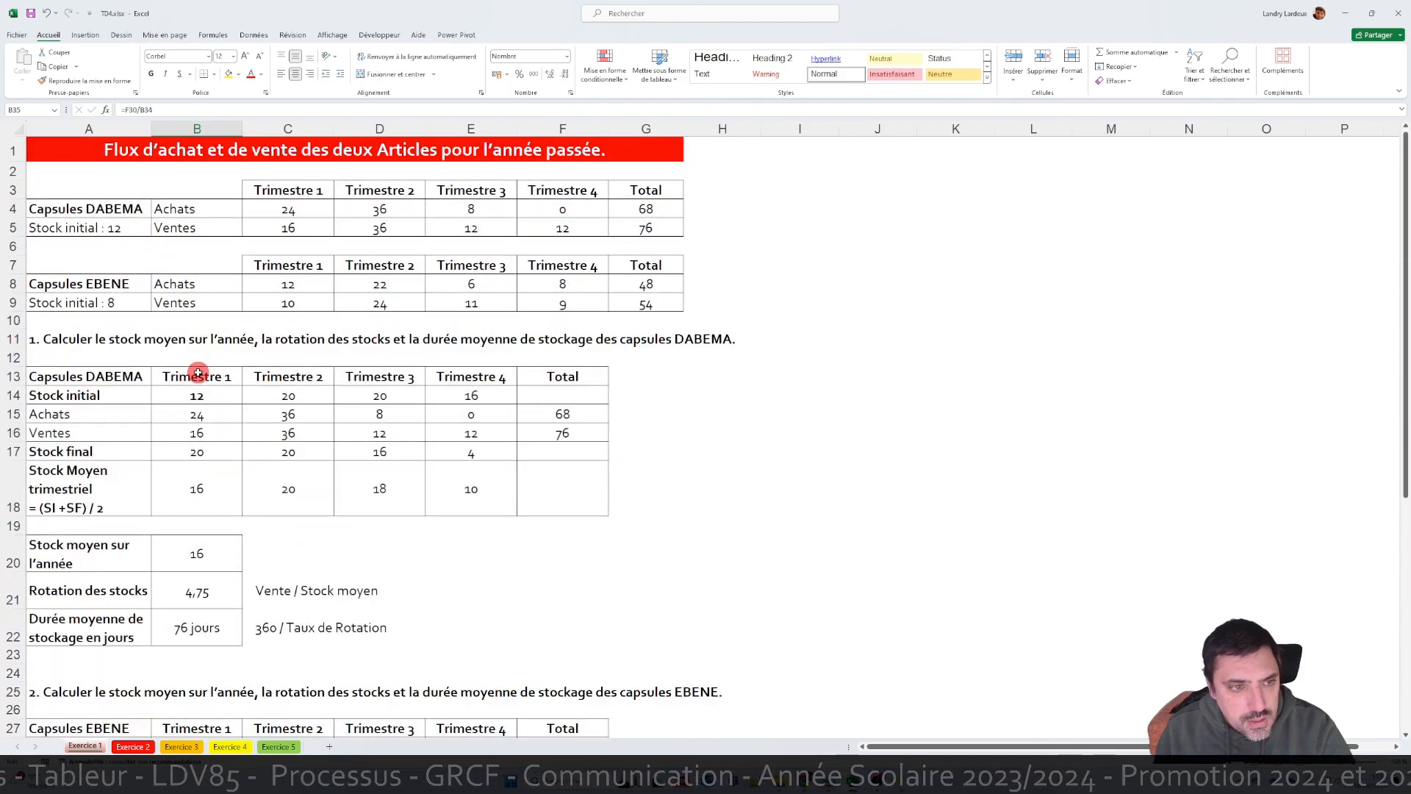
scroll(188, 448, down, 2)
scroll(217, 529, up, 1)
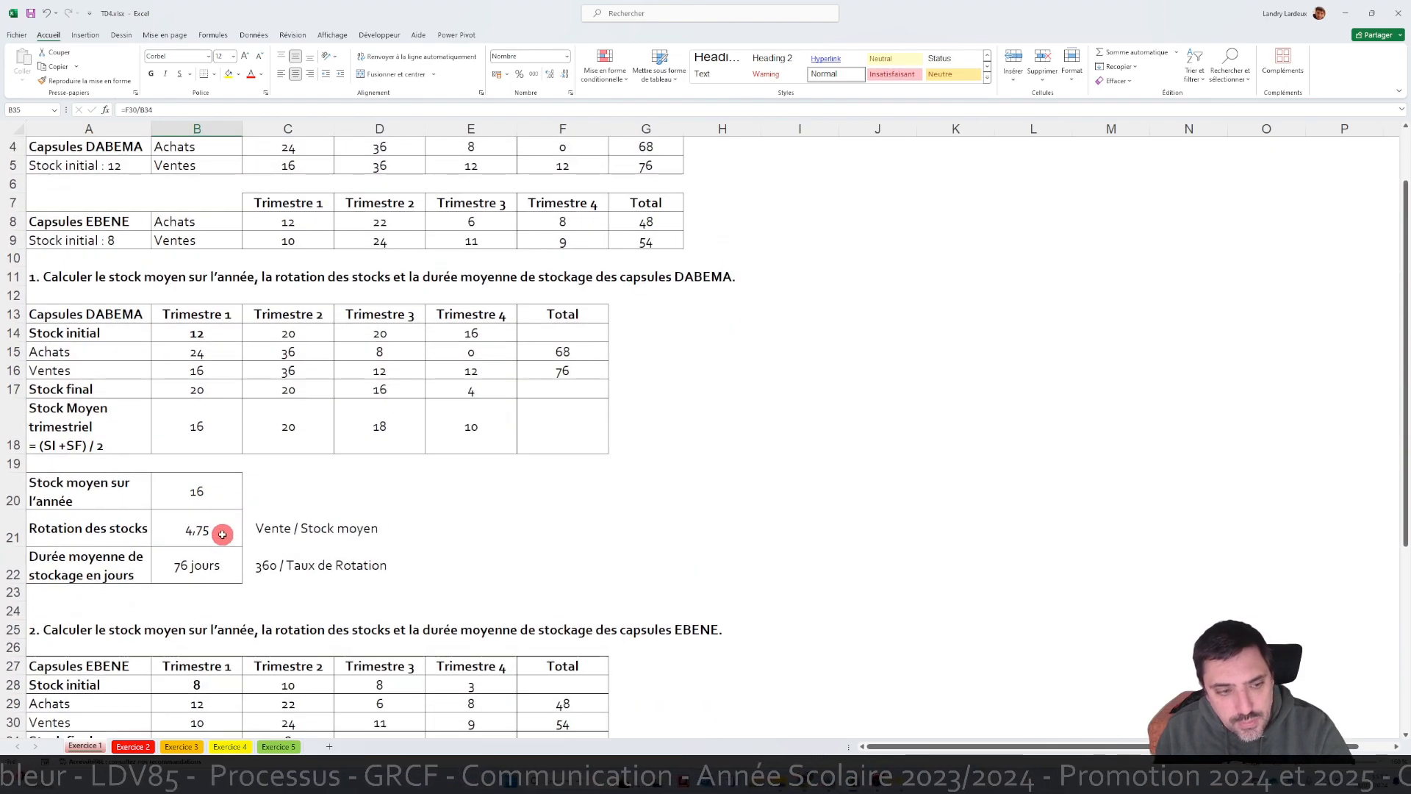
click(213, 563)
scroll(239, 447, down, 2)
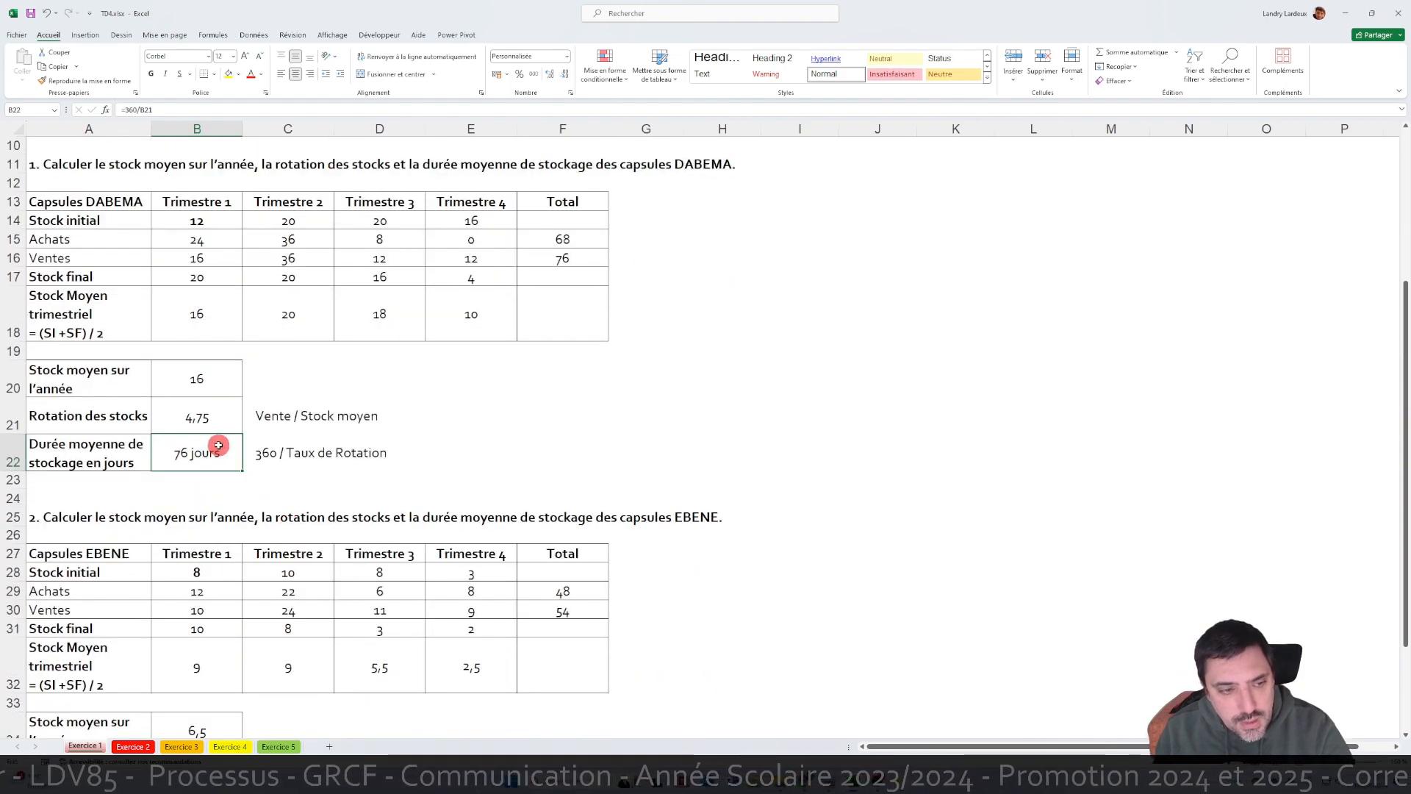
scroll(224, 445, down, 4)
scroll(220, 507, up, 1)
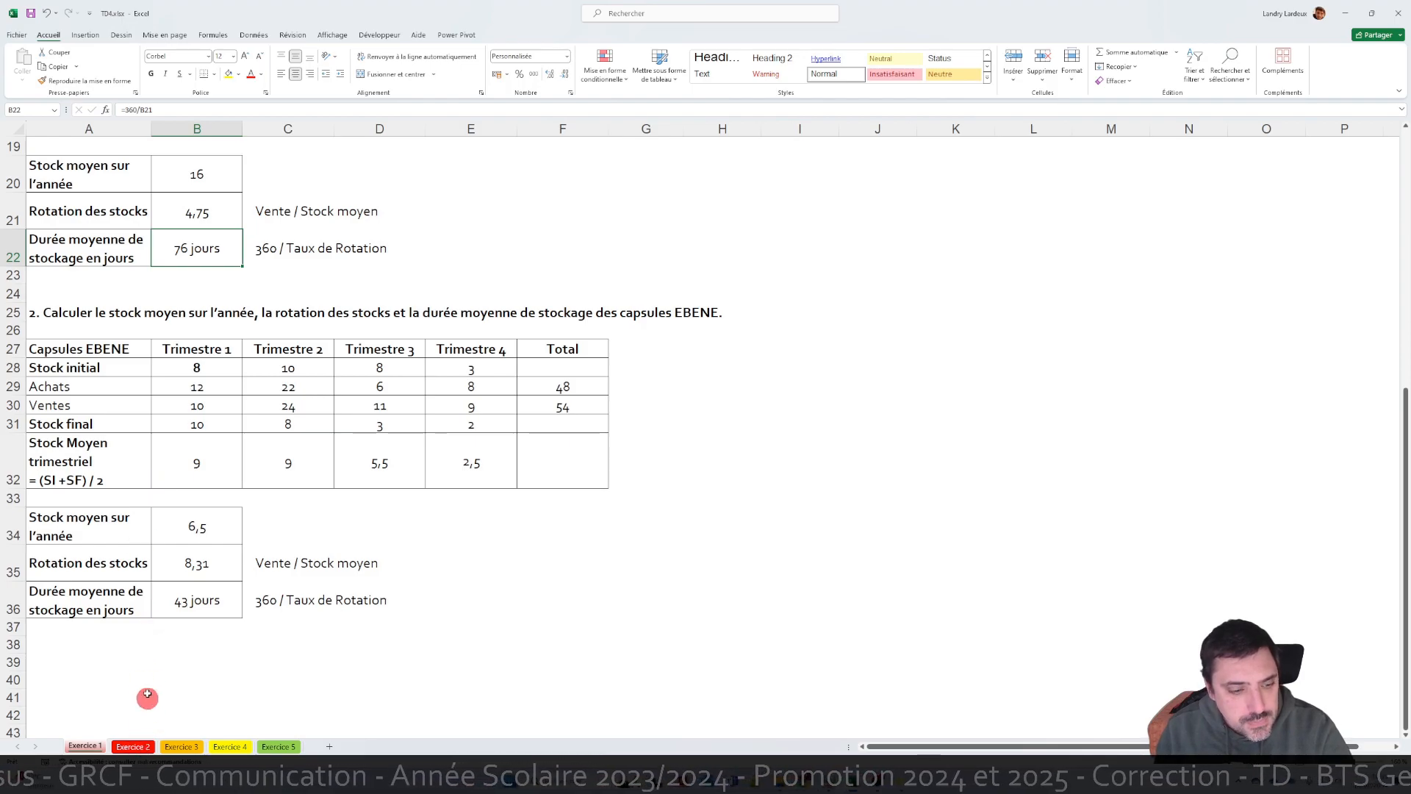
- Open the Exercice 2 sheet, enlarge its view and select the sales and cost parameters in D5:D8
click(129, 746)
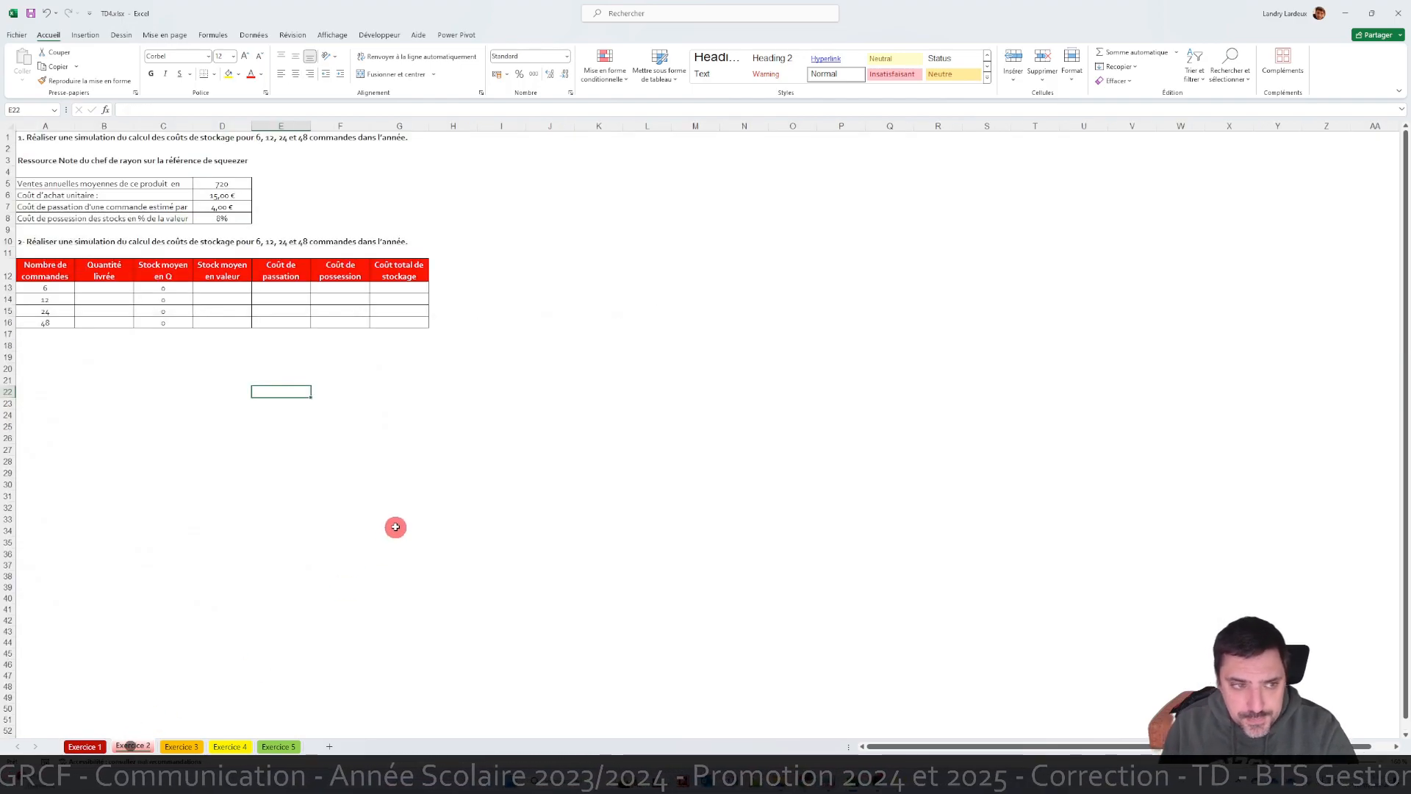
scroll(244, 405, up, 4)
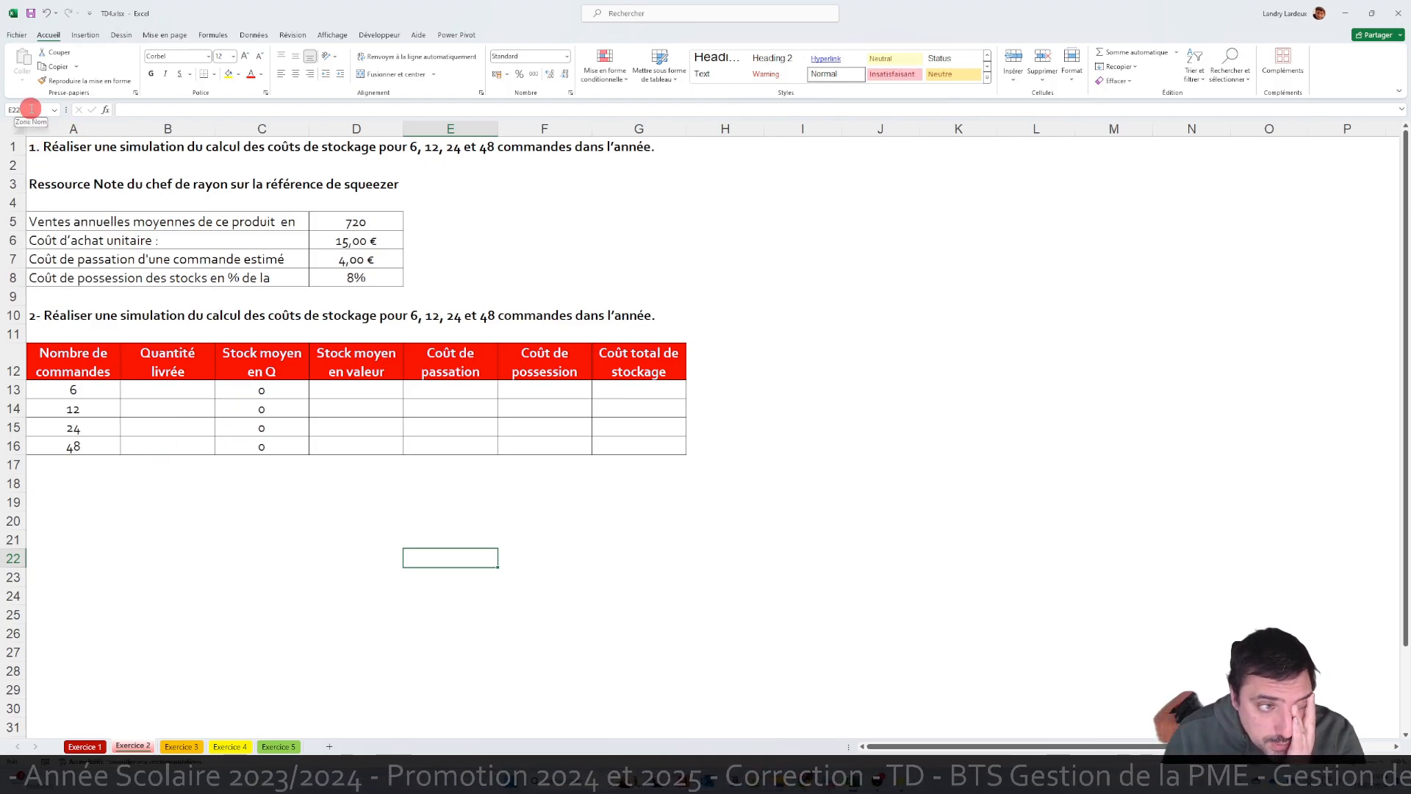
drag(363, 221, 365, 273)
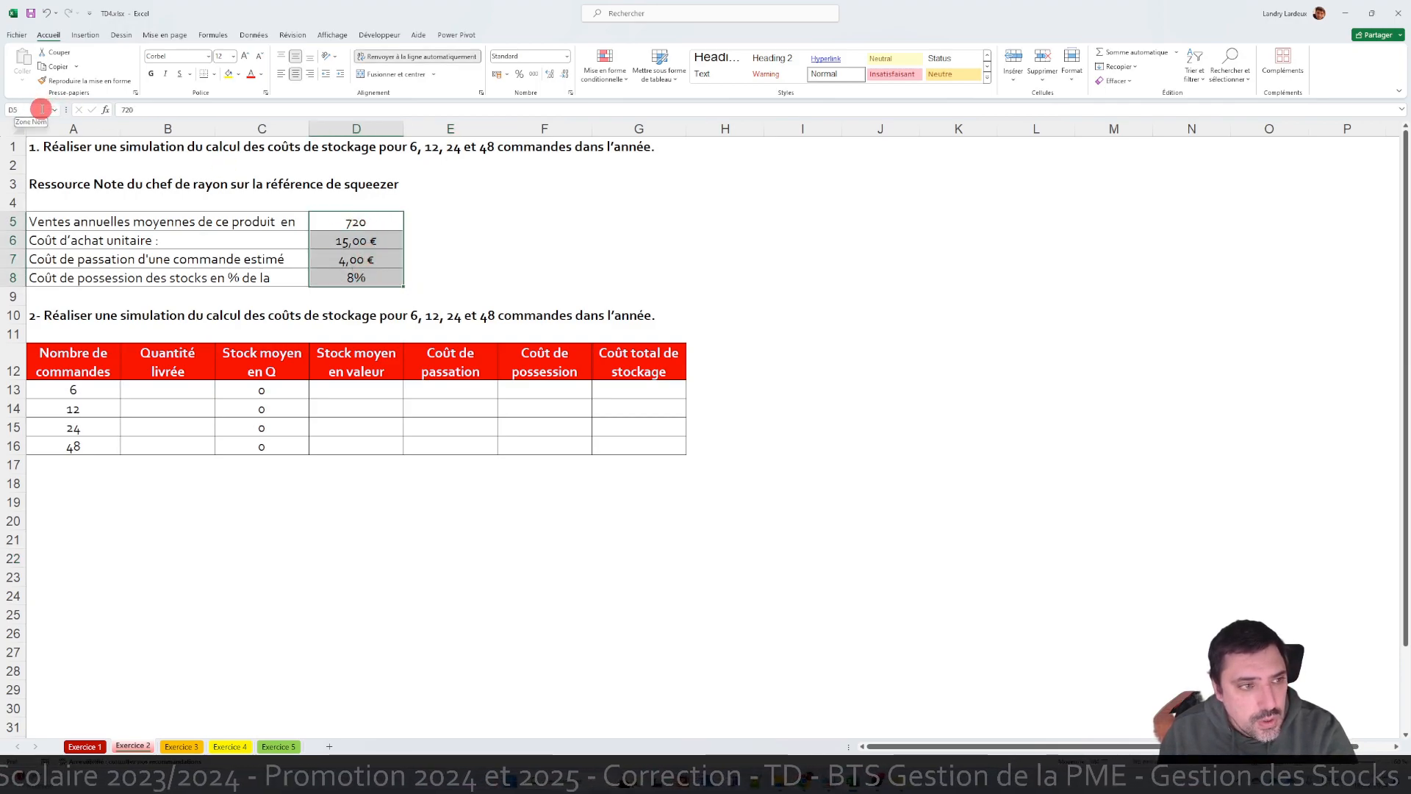
- Name the annual sales cell D5 "Ventes"
click(357, 218)
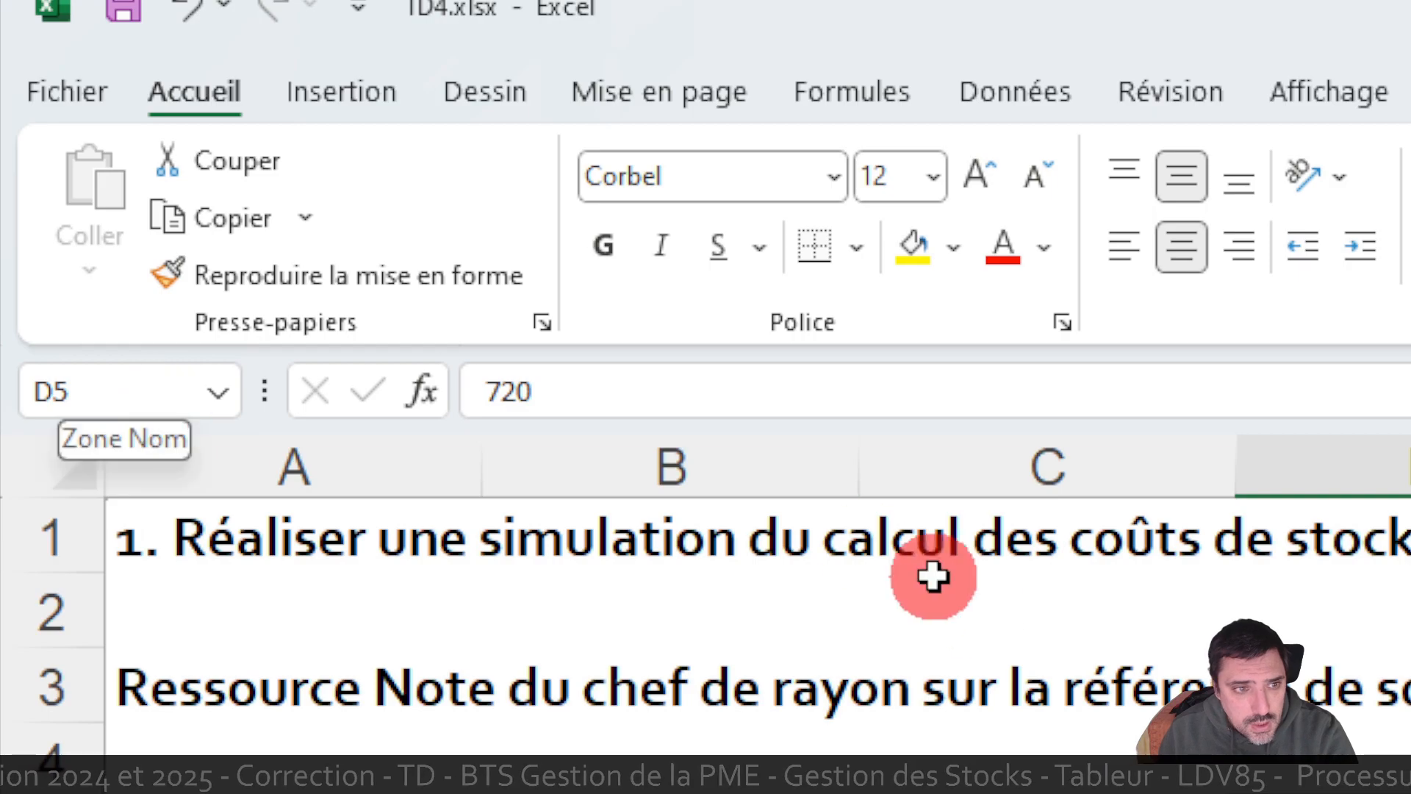
click(146, 396)
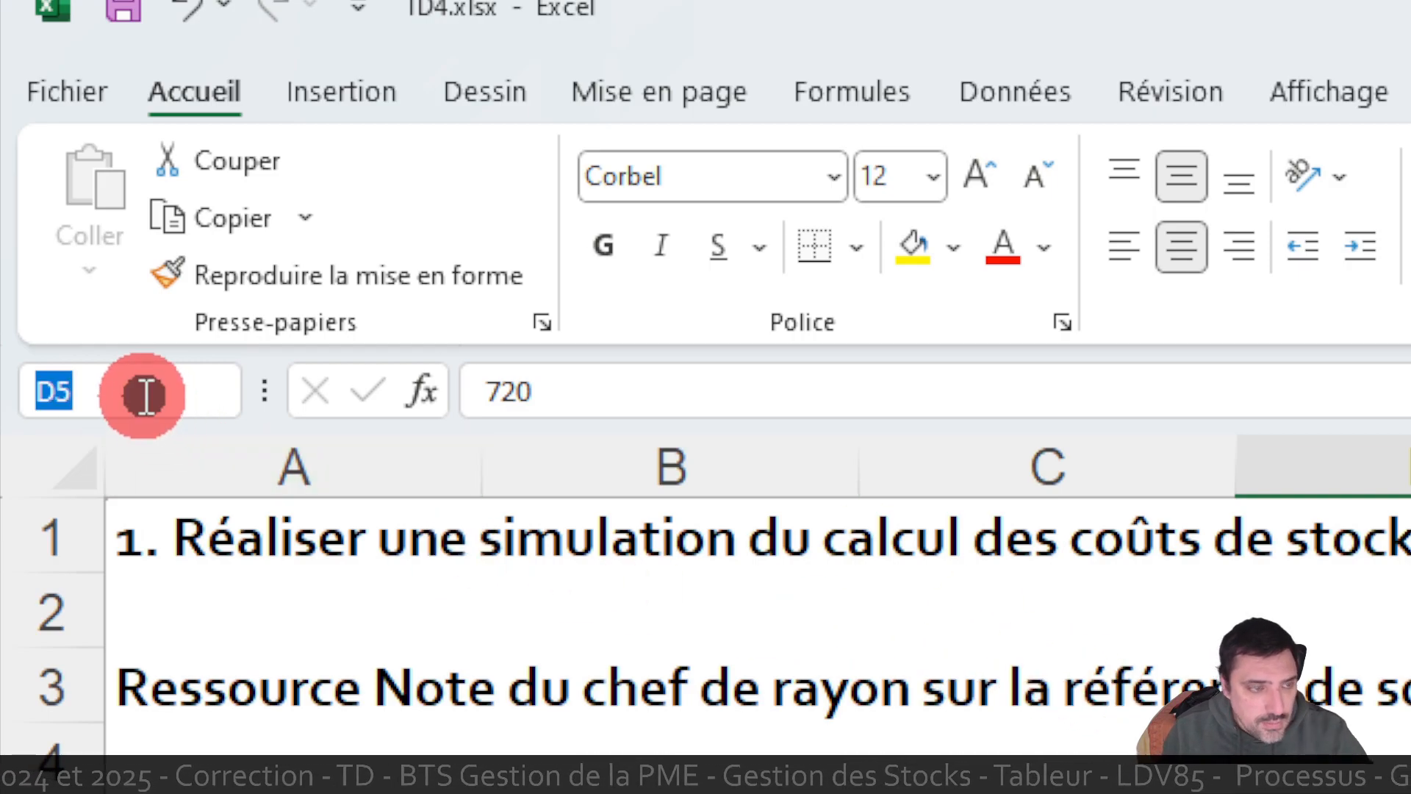
text(Ven)
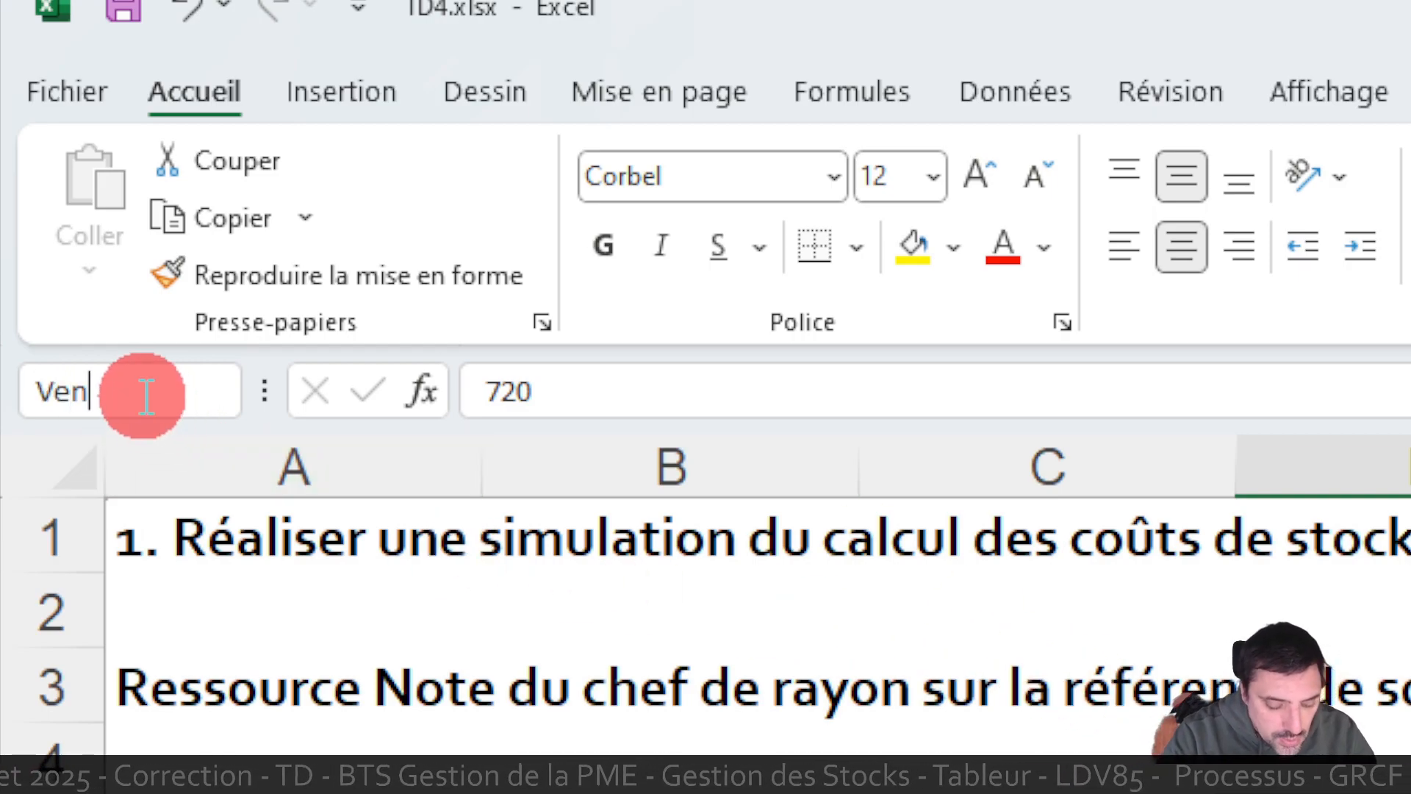
text(t)
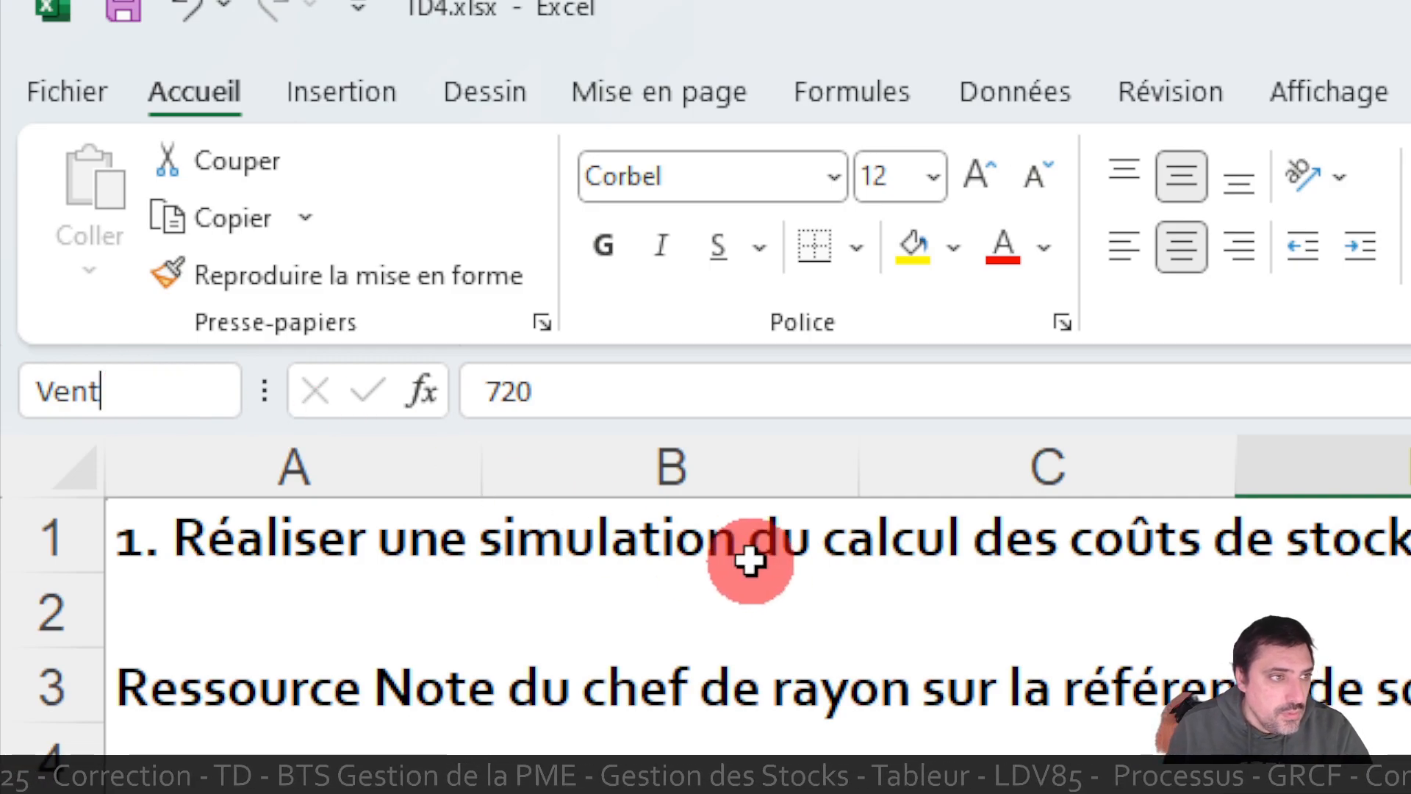
text(es)
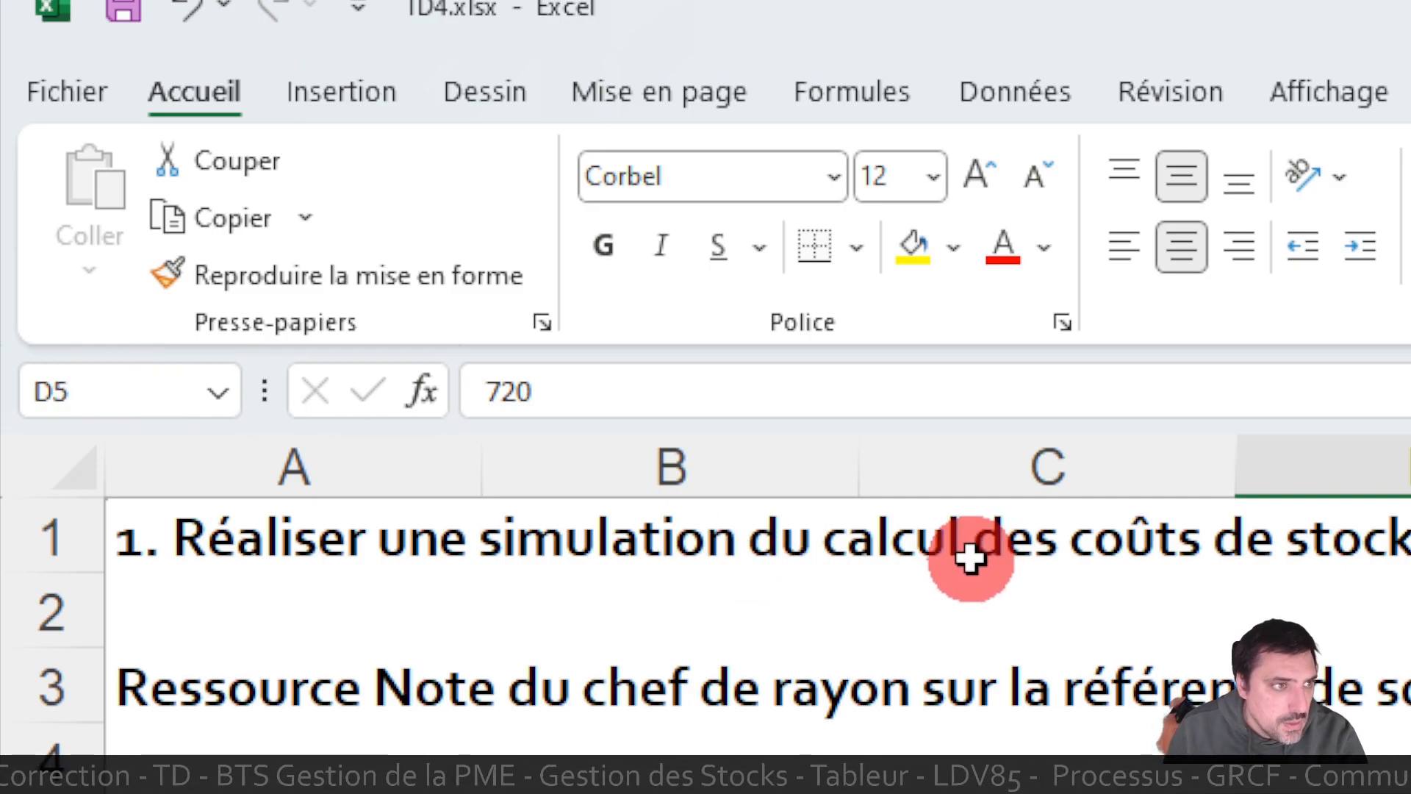
key(Return)
key(Return)
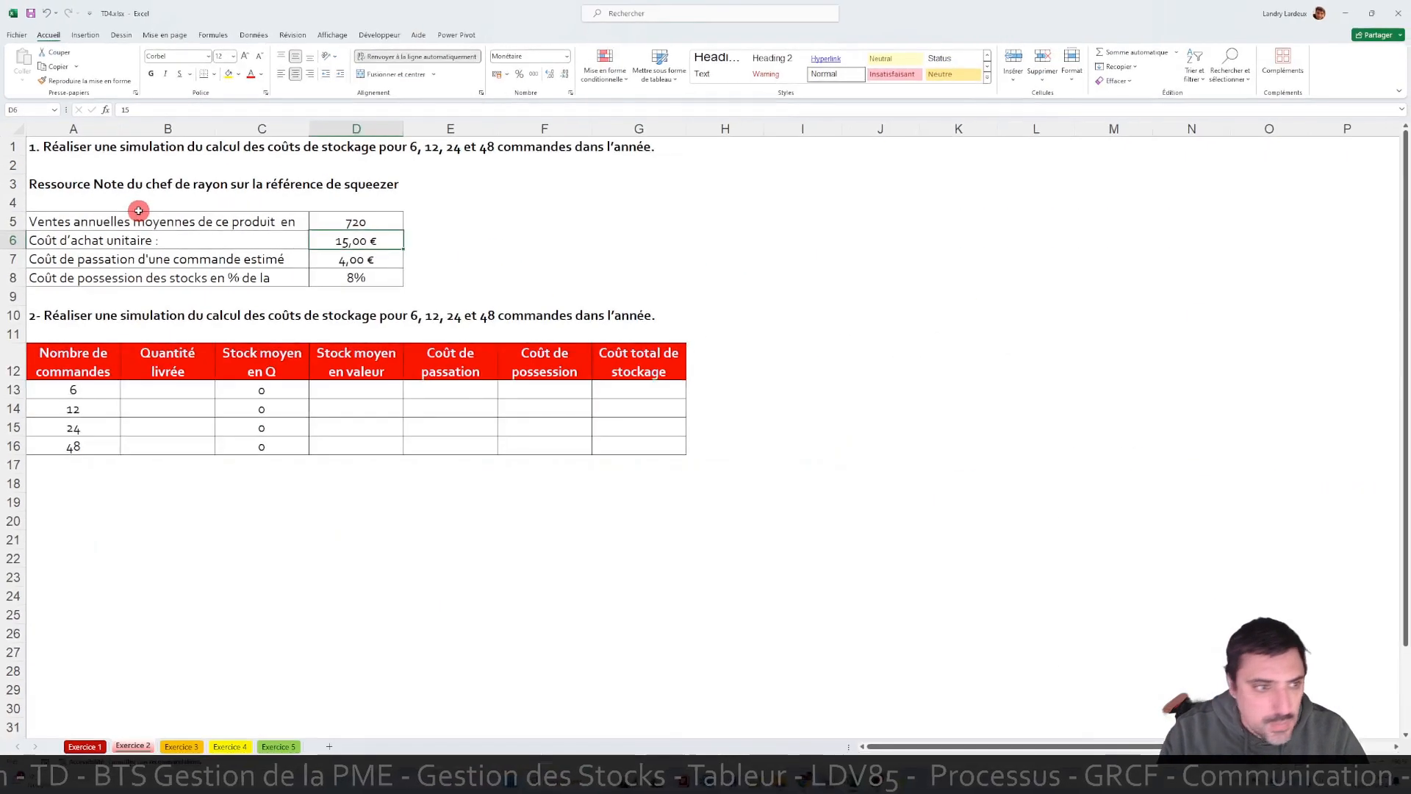
- Try to name the unit purchase cost cell D6, and name the ordering cost D7 "CPASS" and the possession rate D8 "CPOSS"
click(29, 110)
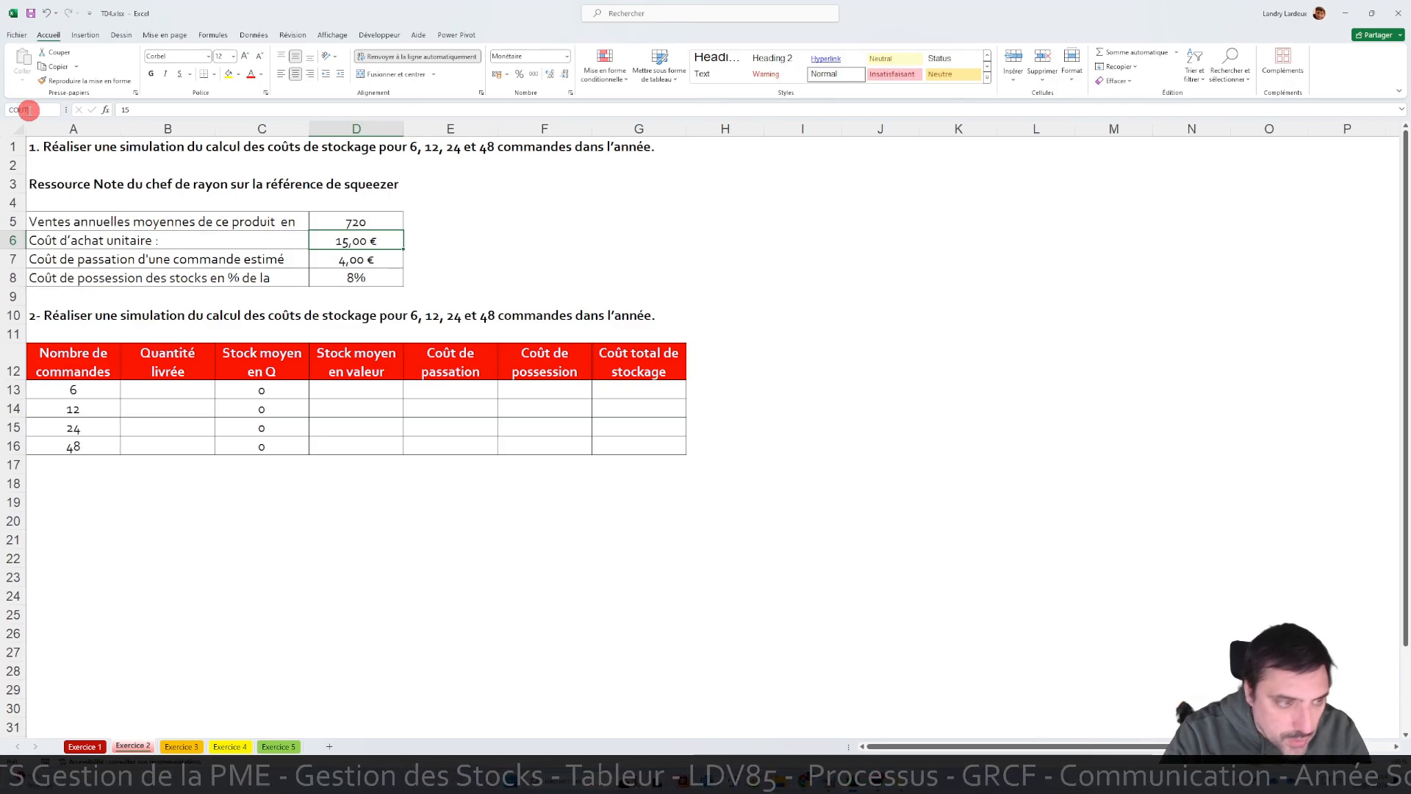
click(360, 259)
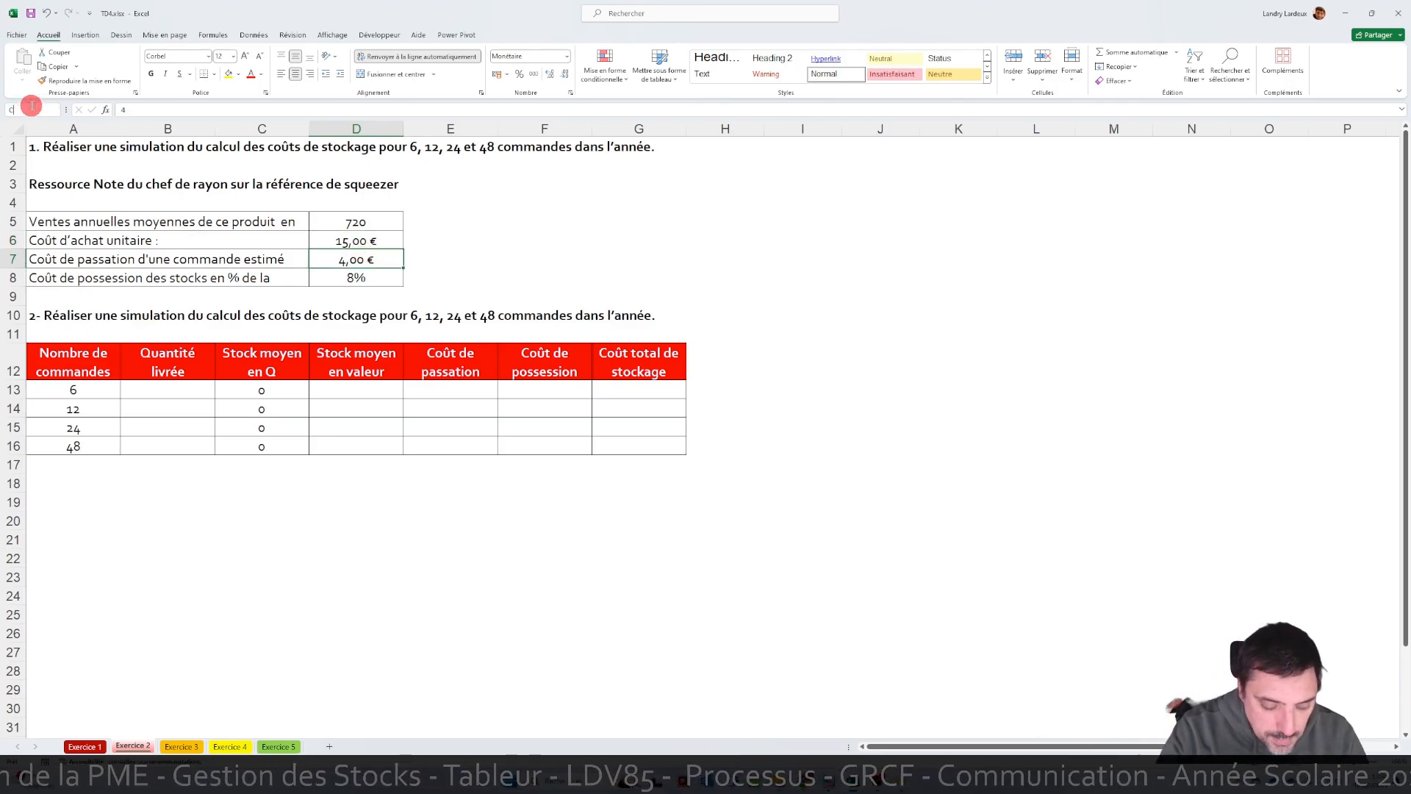
click(371, 278)
click(27, 109)
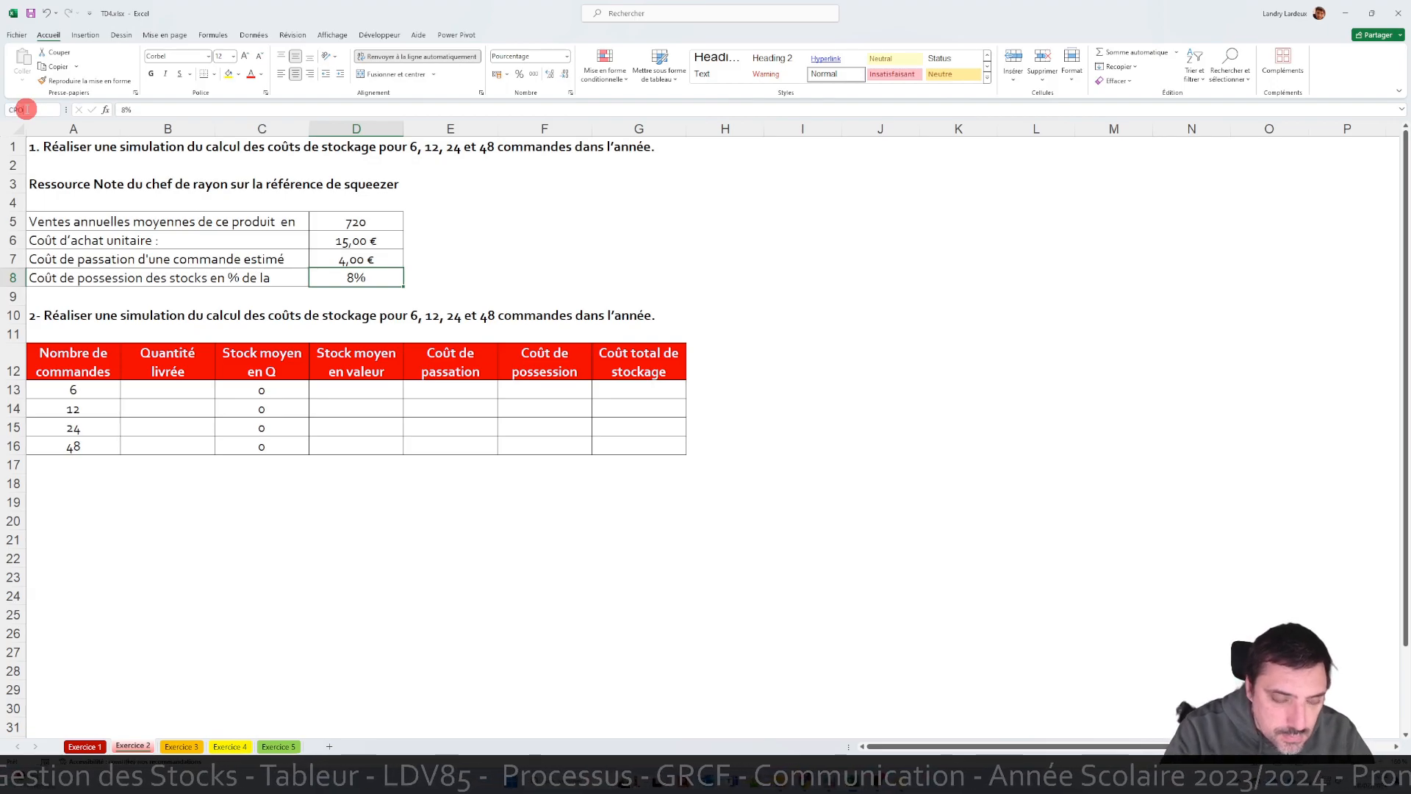
key(Return)
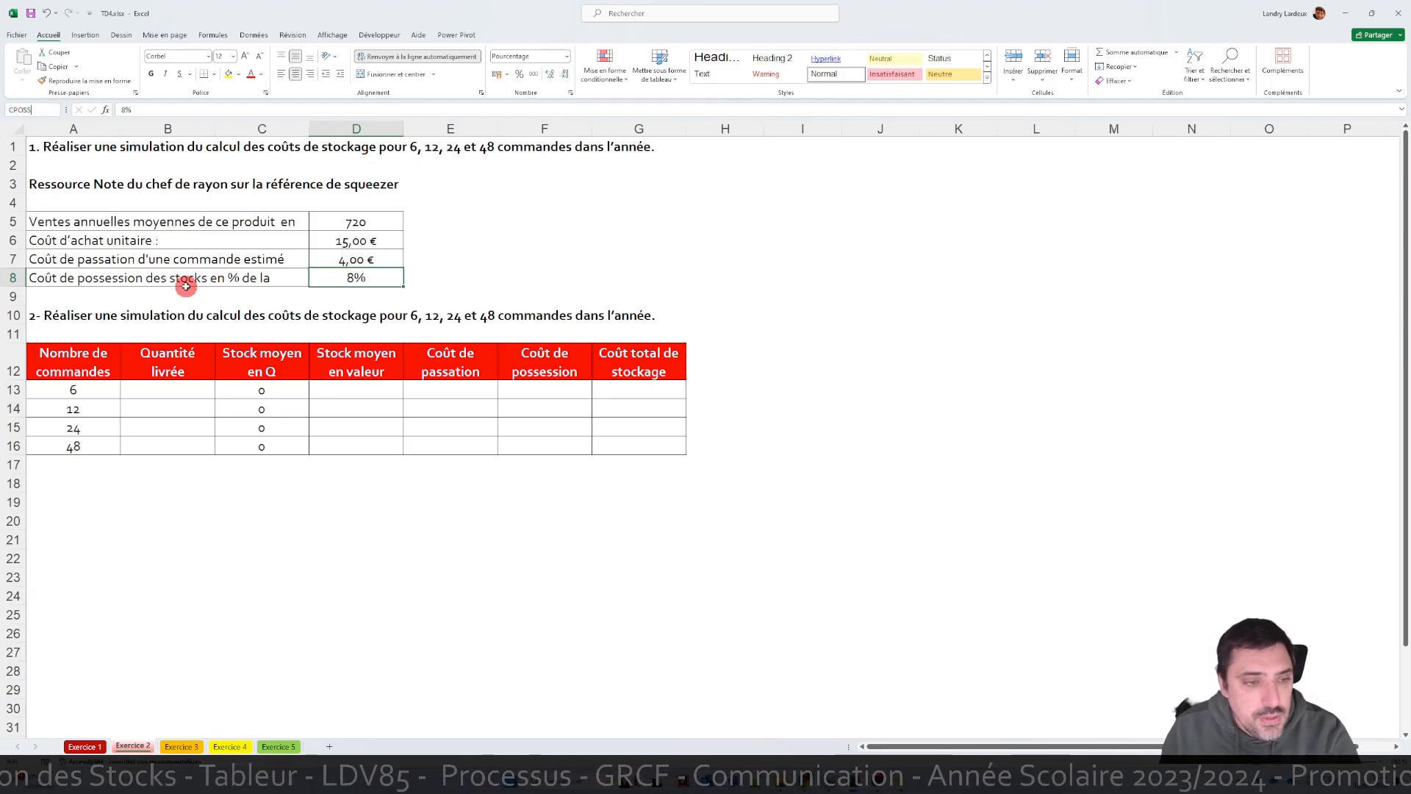
- Calculate the delivered quantity in B13 with =Ventes/A13 and fill the formula down to B16
click(374, 390)
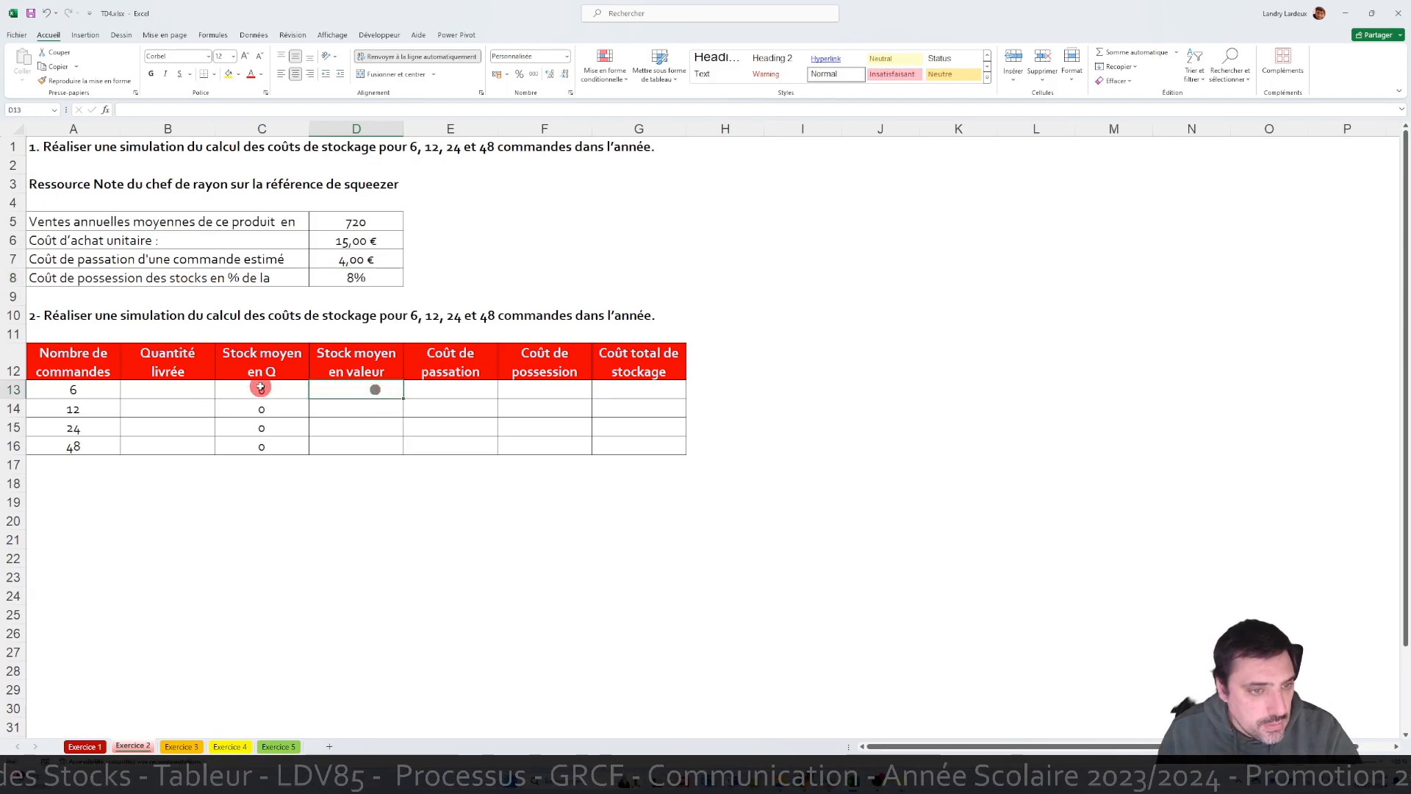
click(189, 388)
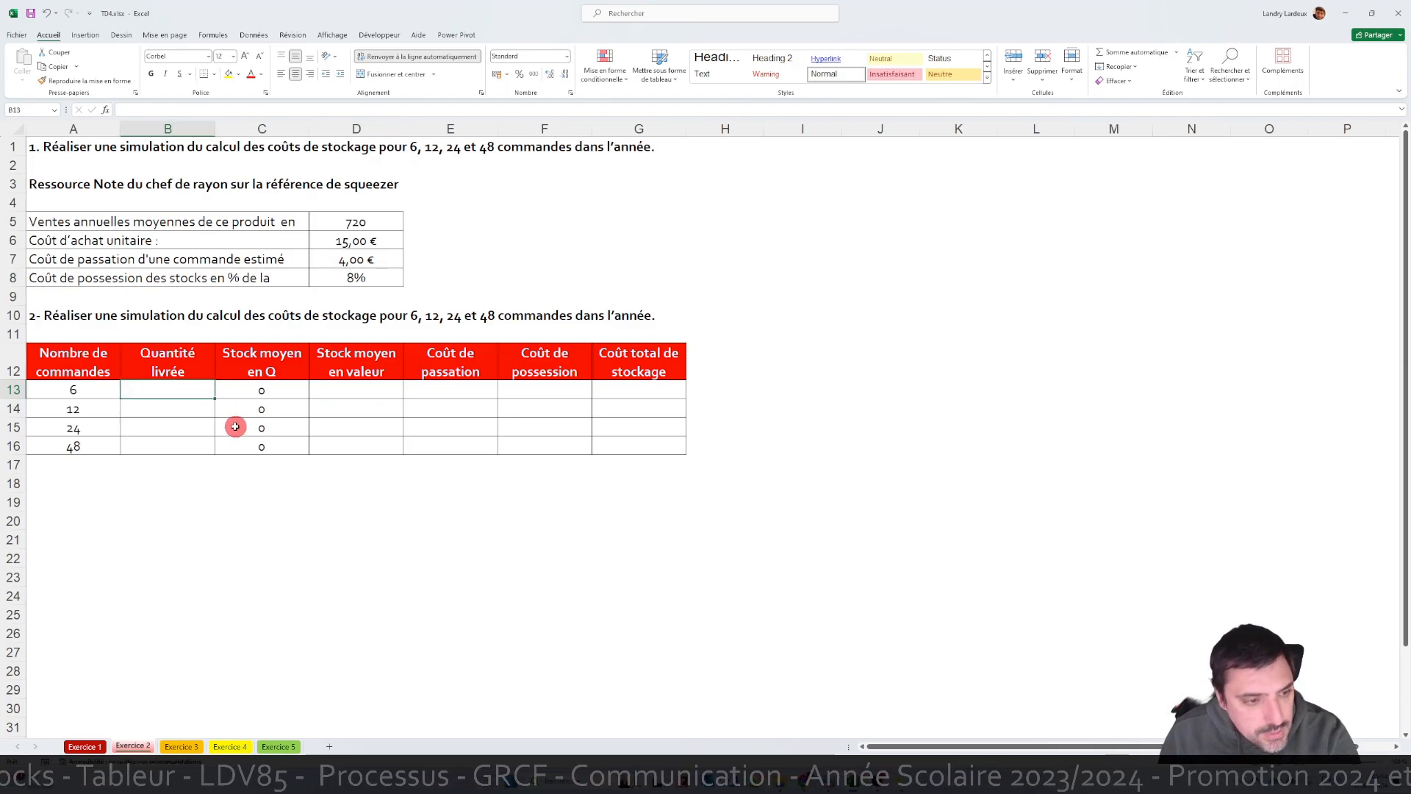
ctrl+scroll(198, 416, up, 1)
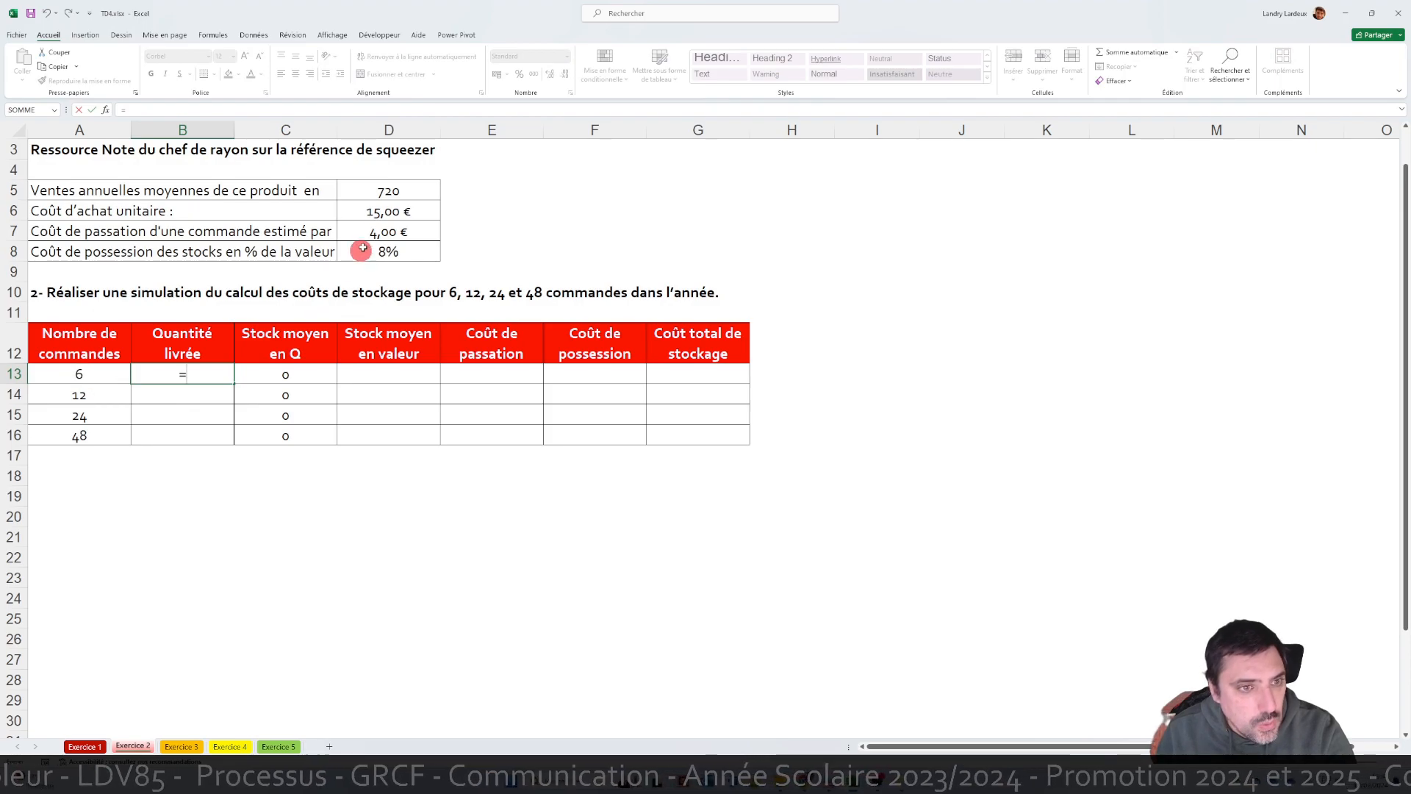
click(386, 195)
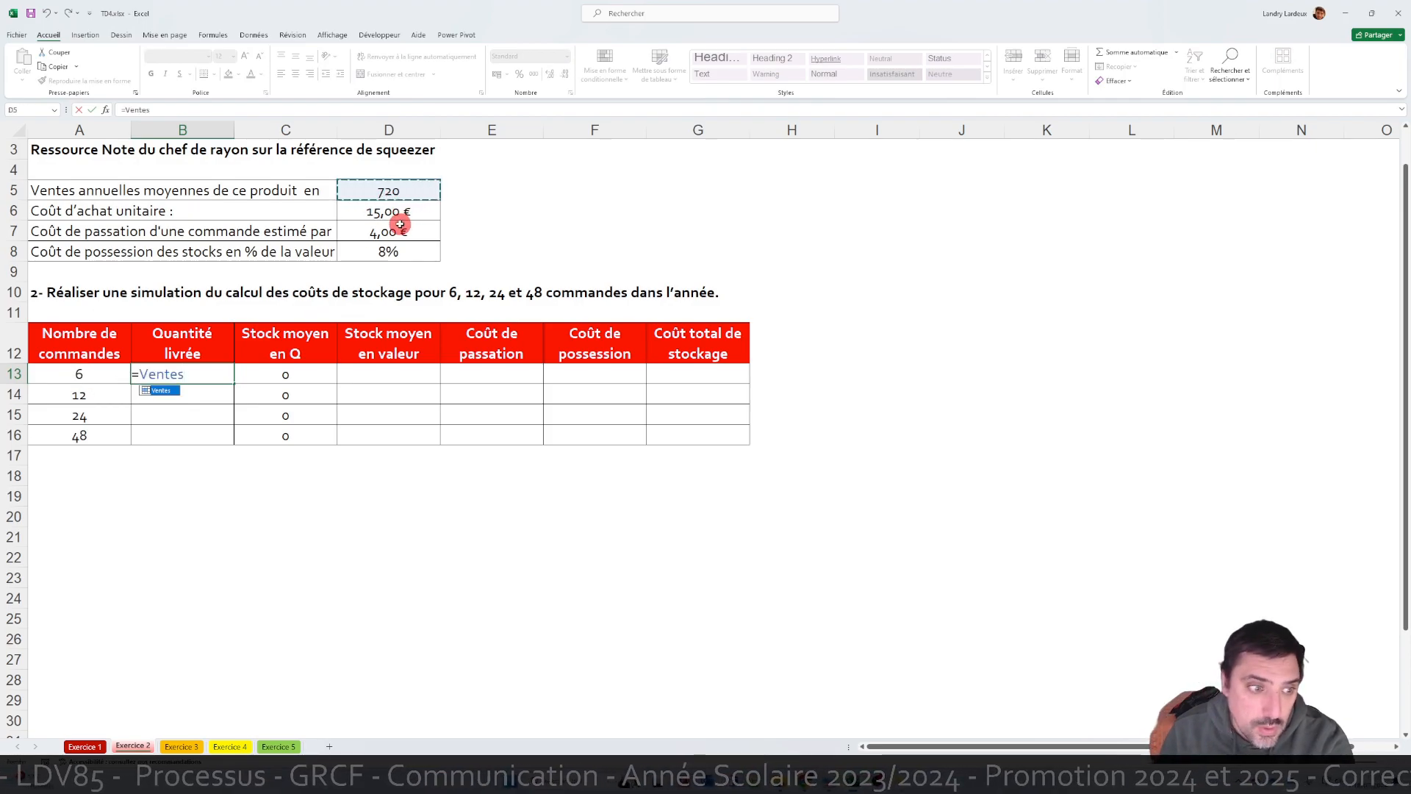
text(/)
click(85, 386)
key(ctrl+Return)
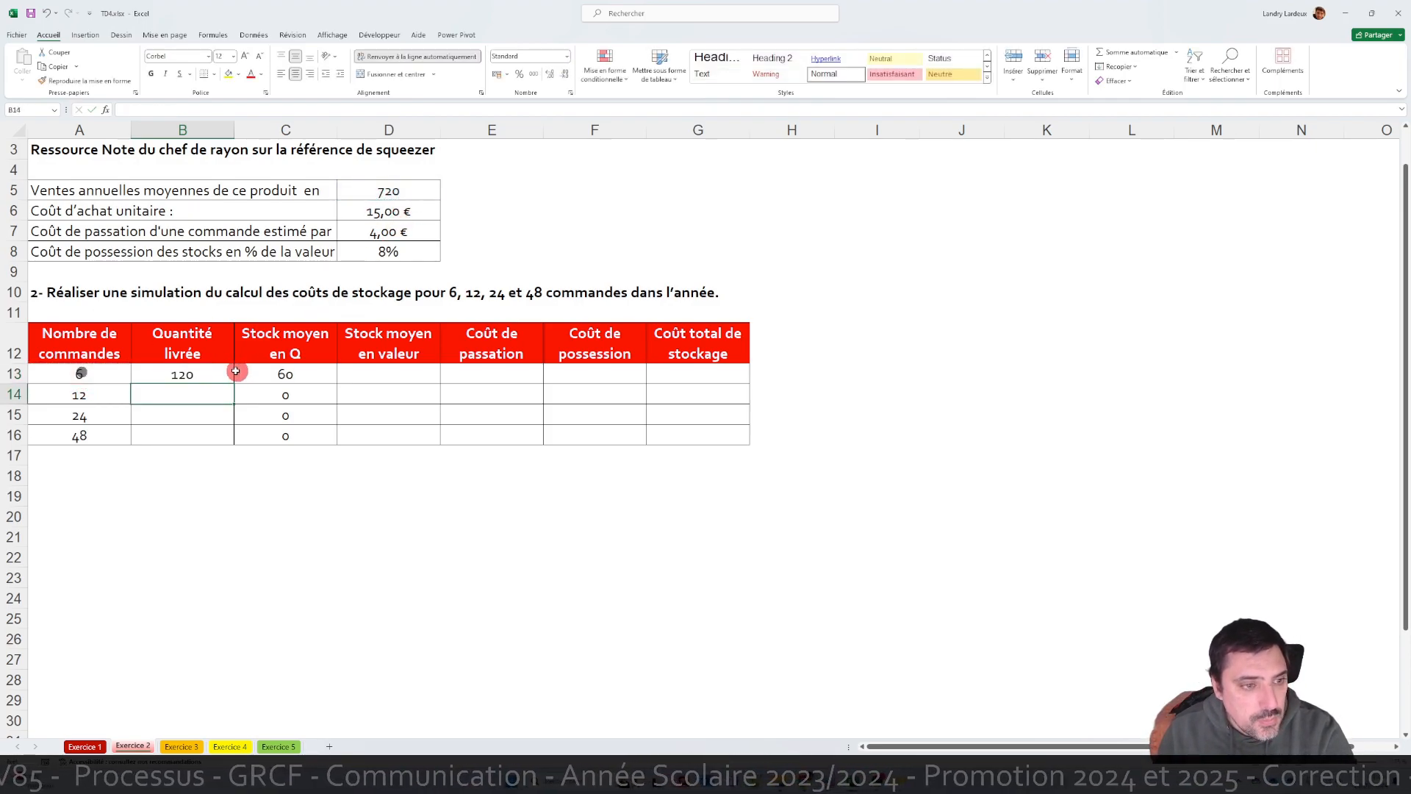
drag(234, 384, 233, 443)
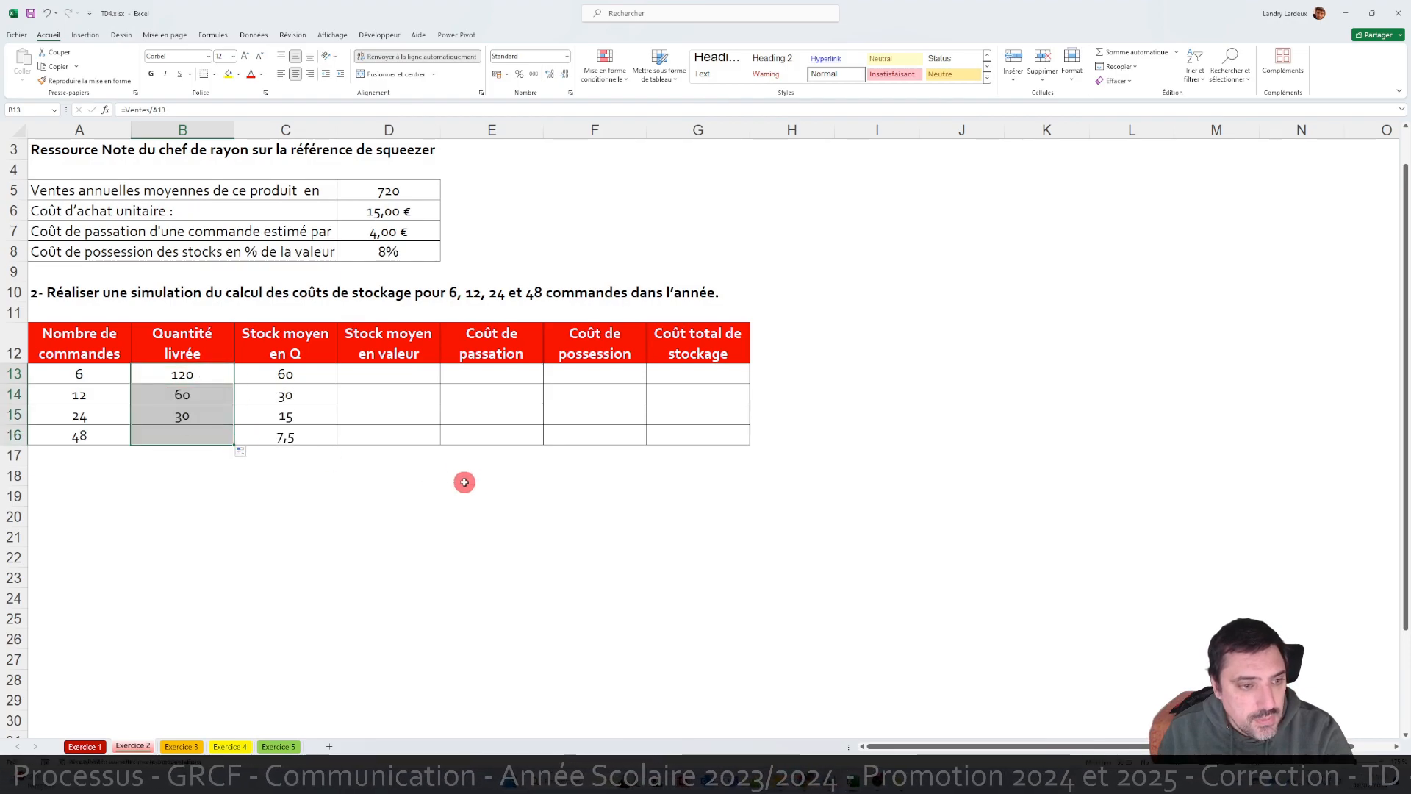
- Calculate the average stock value in D13 with =C13*D6 and fill the formula down to D16
click(403, 369)
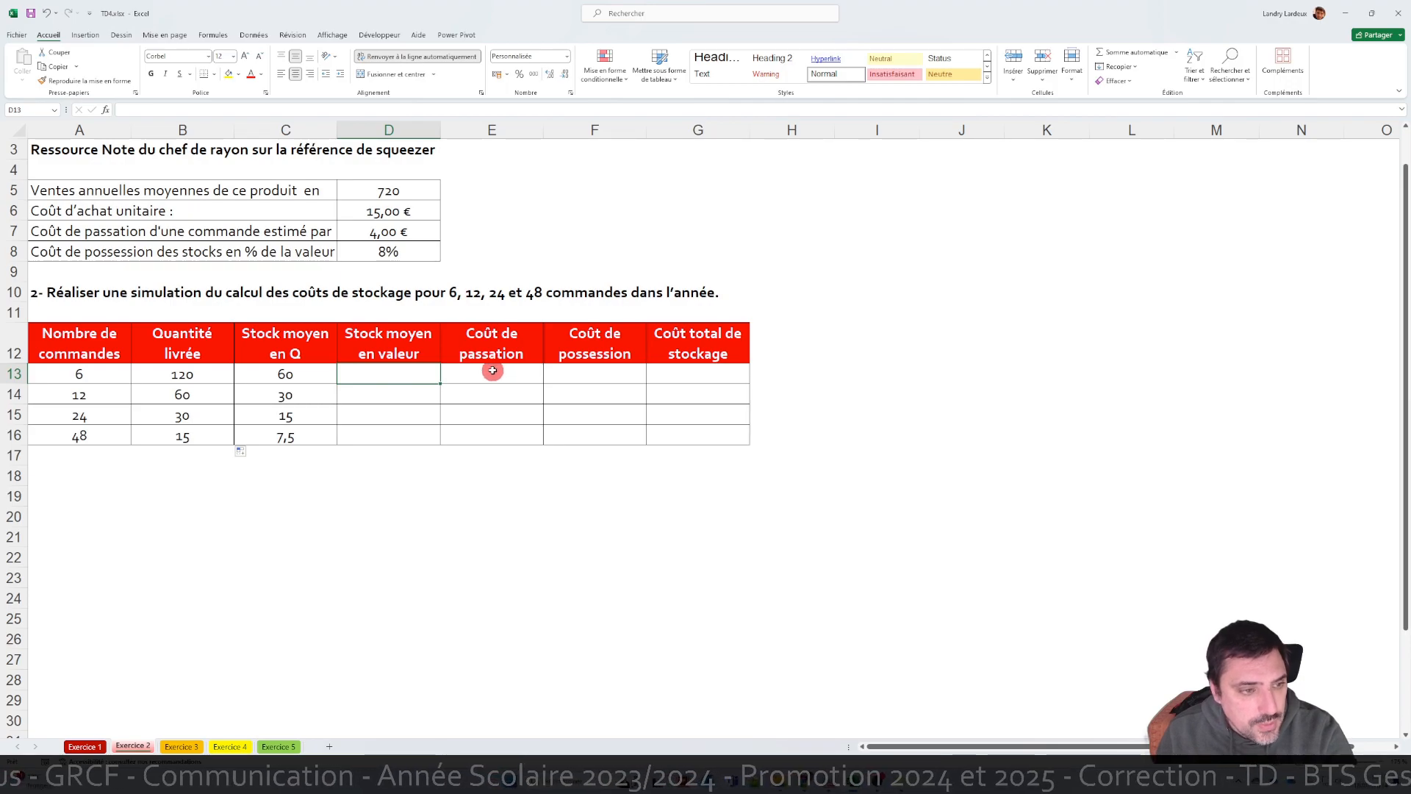
text(=)
click(291, 374)
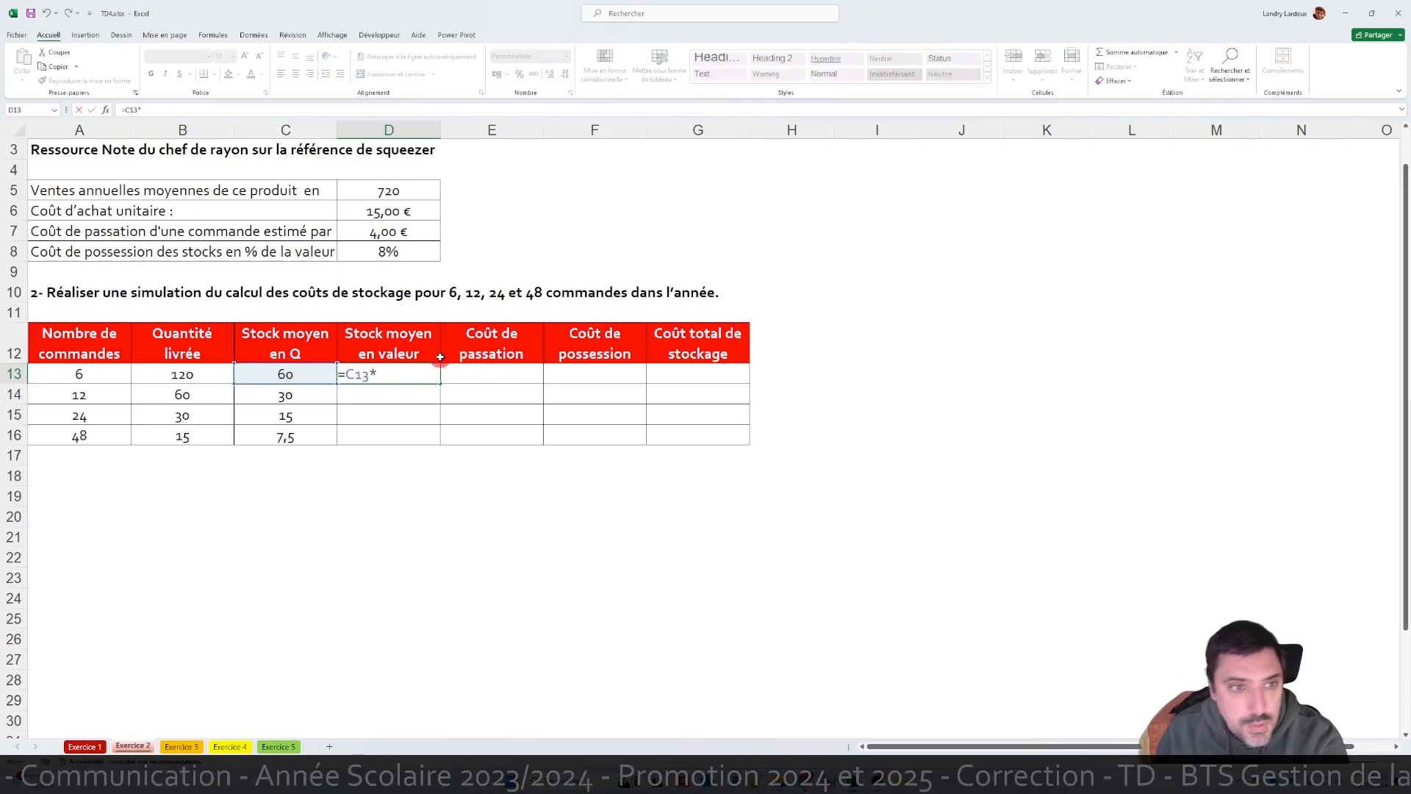
click(420, 212)
key(Return)
click(421, 374)
drag(439, 383, 441, 441)
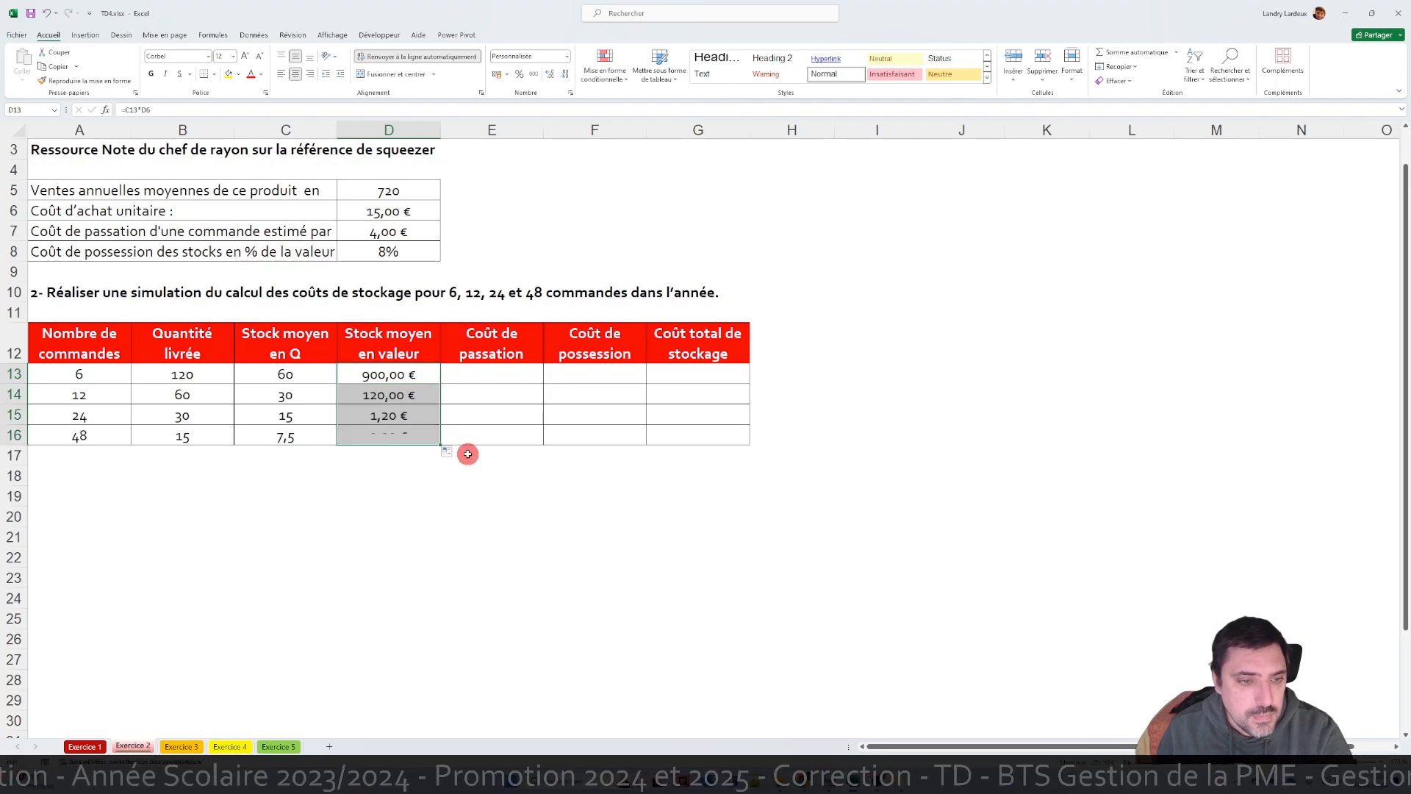
- Calculate the ordering cost in E13 with =A13*CPASS and fill the formula down to E16
click(503, 380)
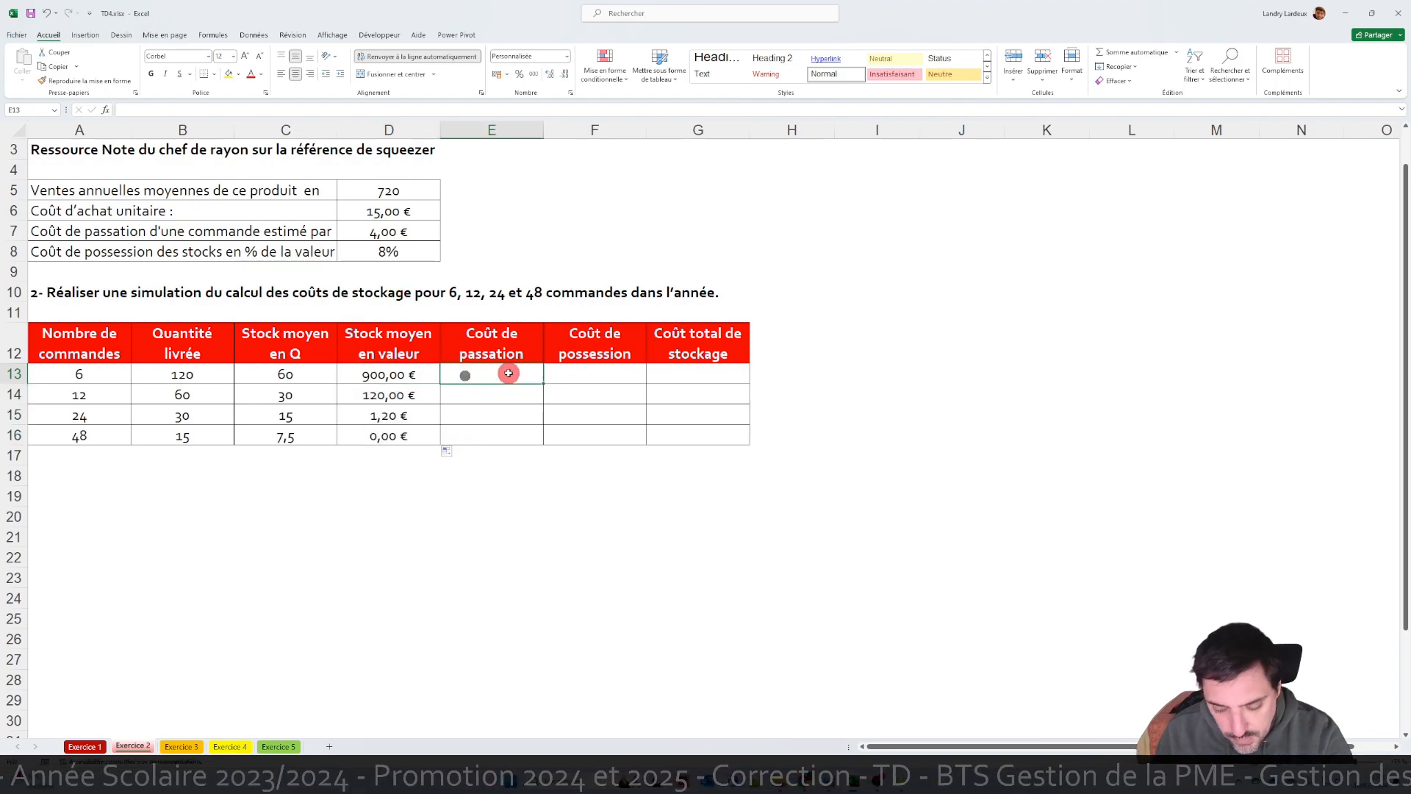
text(=)
click(104, 377)
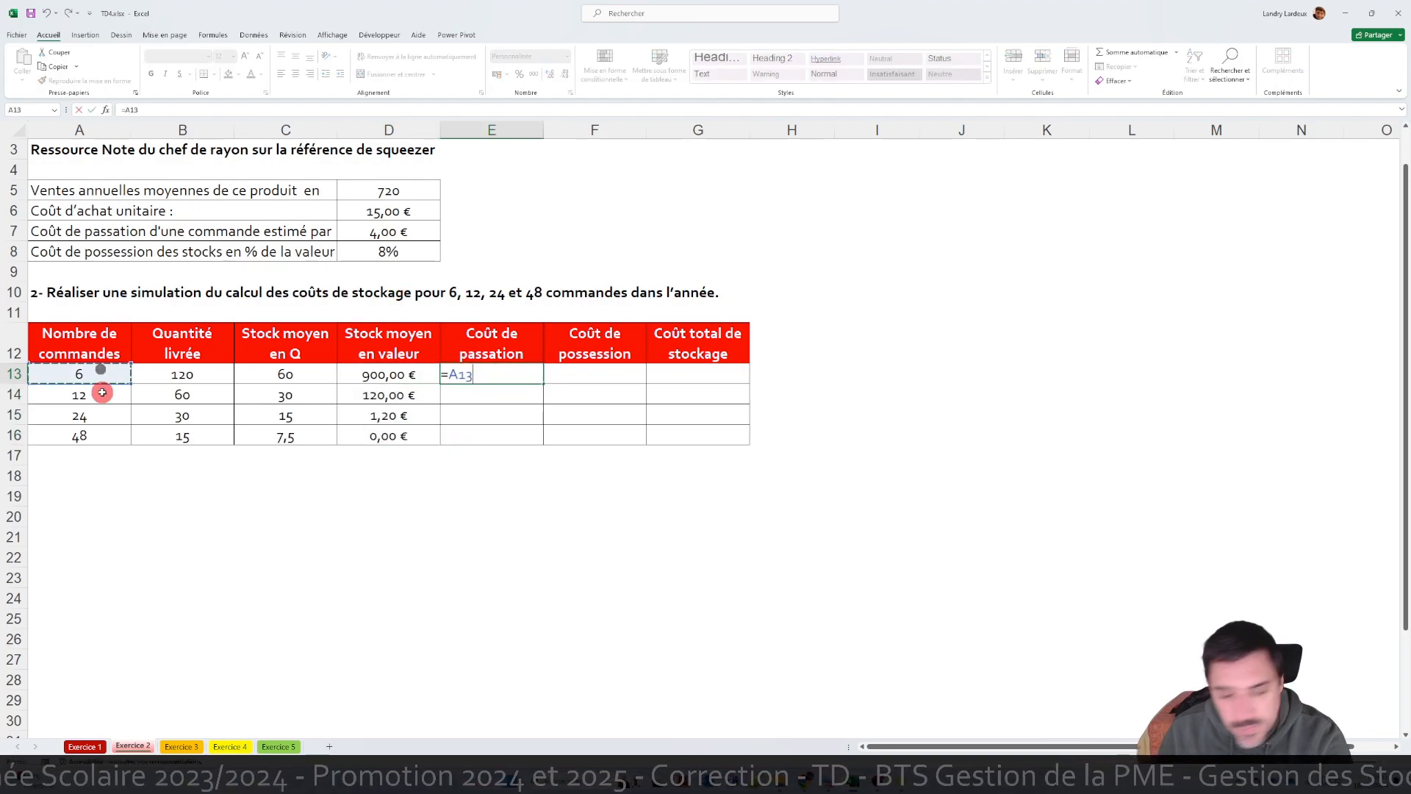
text(*)
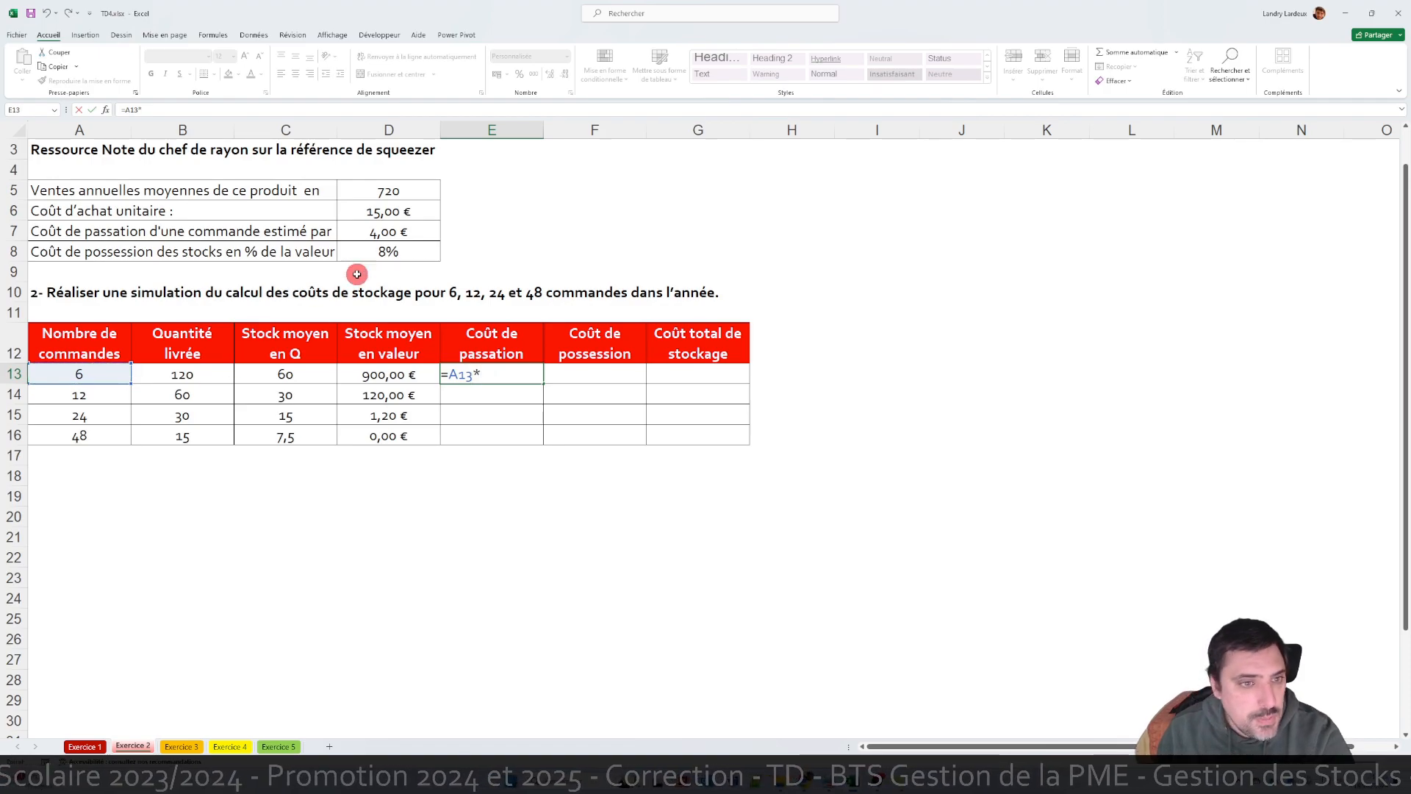
click(397, 232)
key(Return)
click(515, 374)
drag(543, 384, 548, 434)
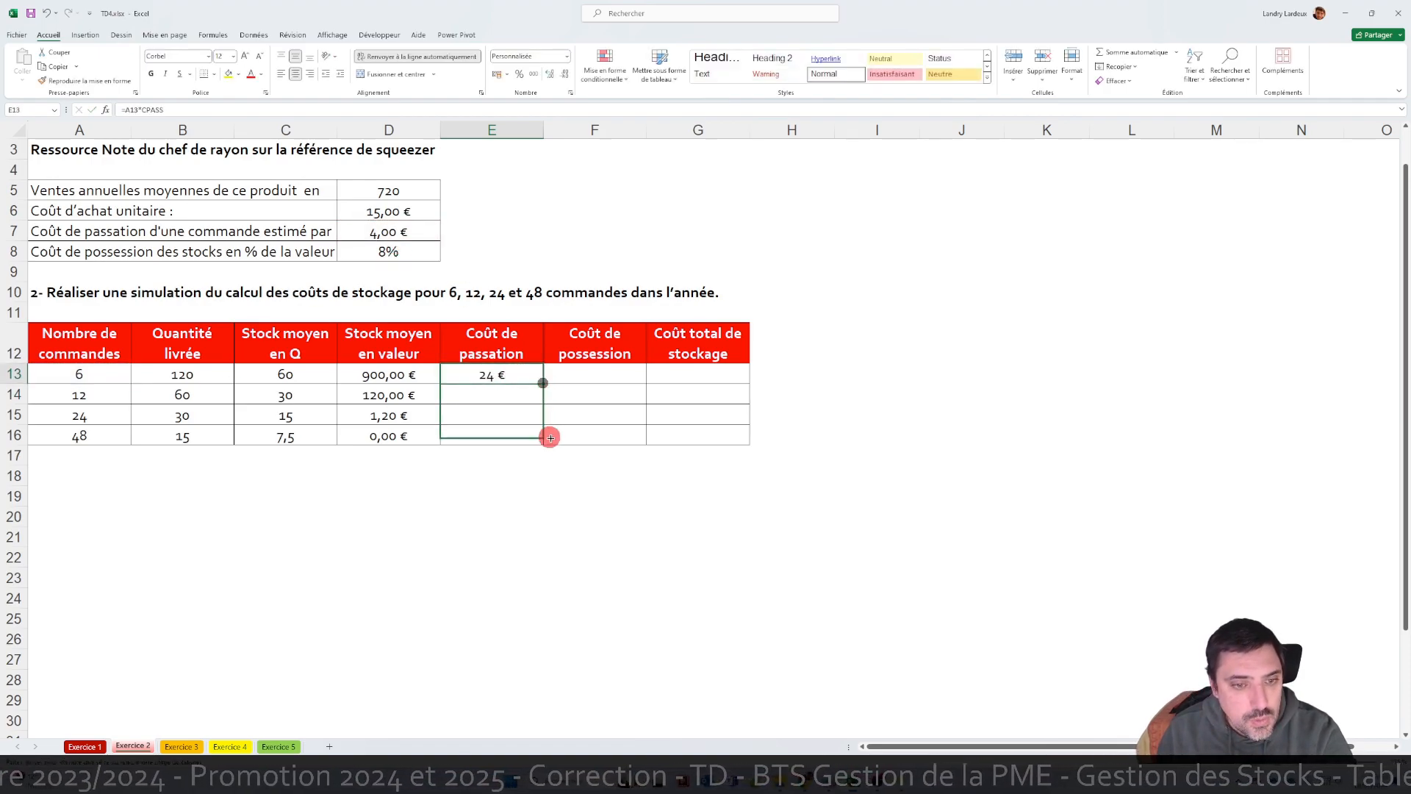
- Calculate the possession cost in F13 with =D13*CPOSS and fill the formula down to F16
click(609, 372)
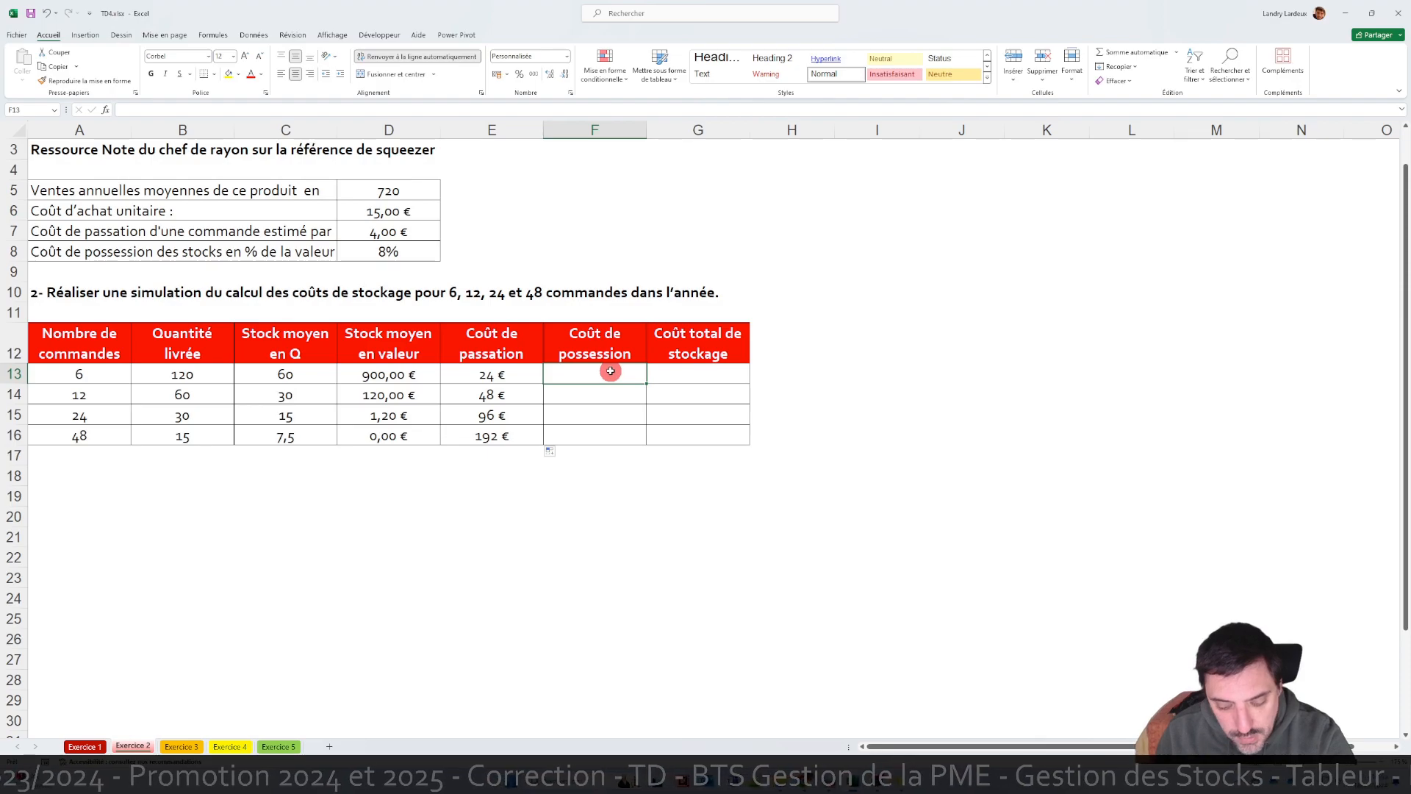
text(=)
click(391, 374)
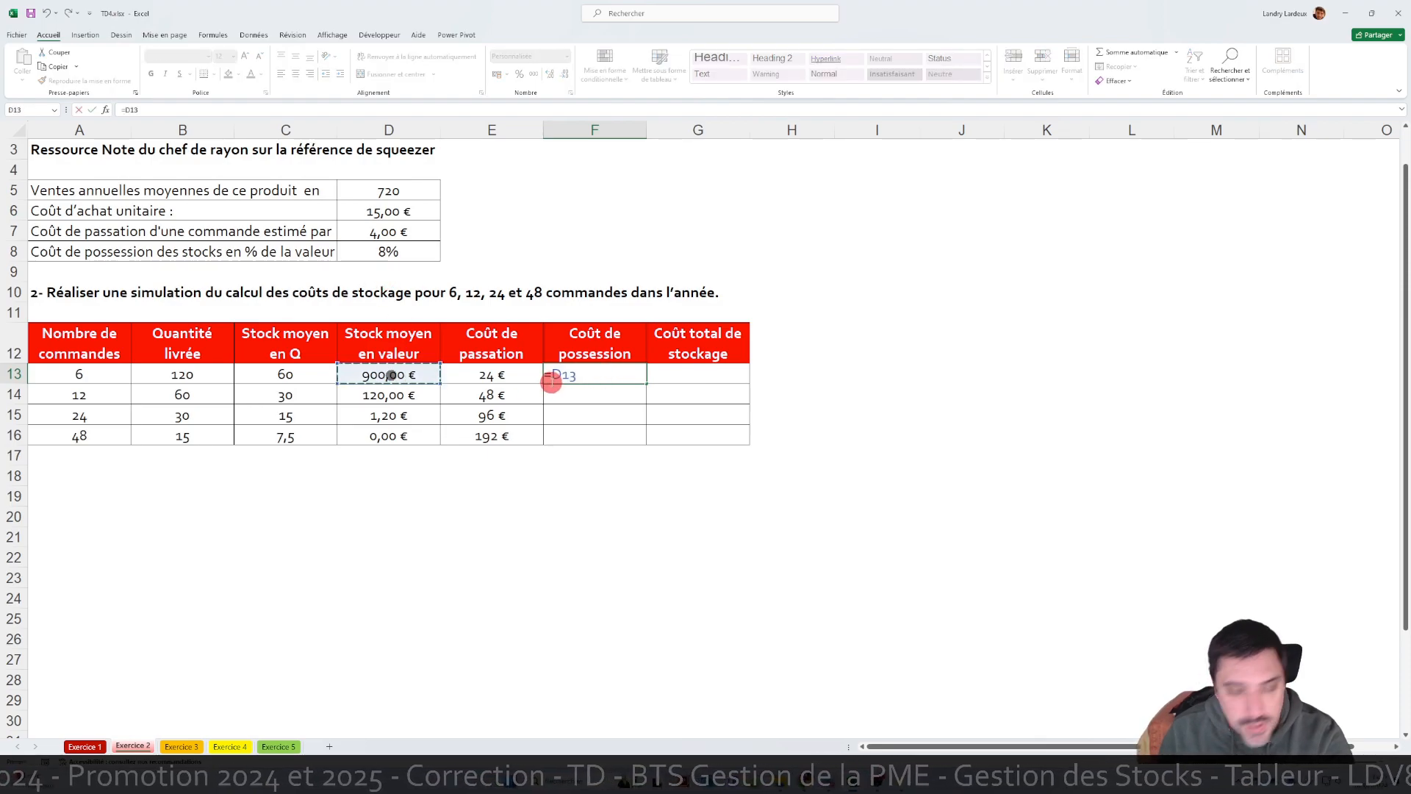
text(*)
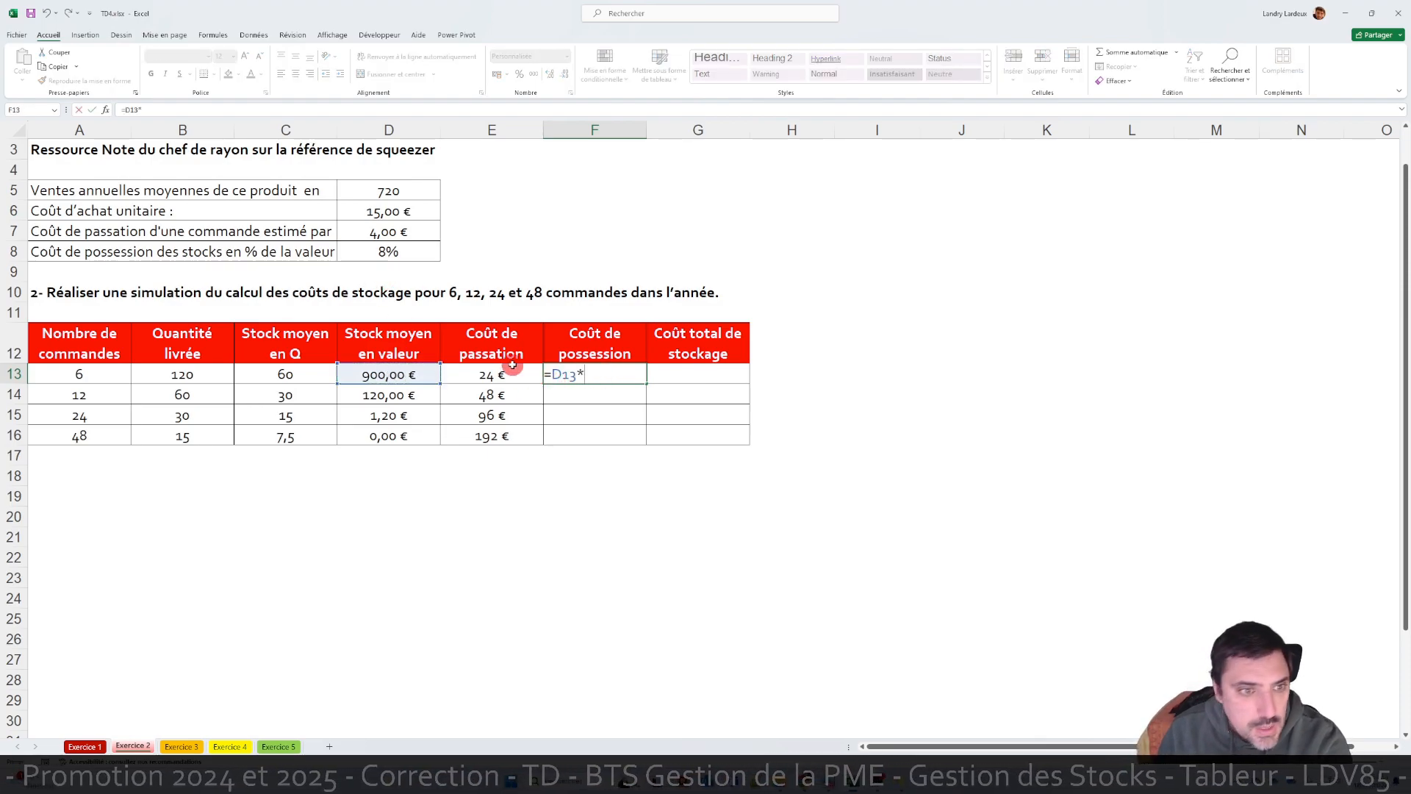
click(393, 253)
key(Return)
click(631, 374)
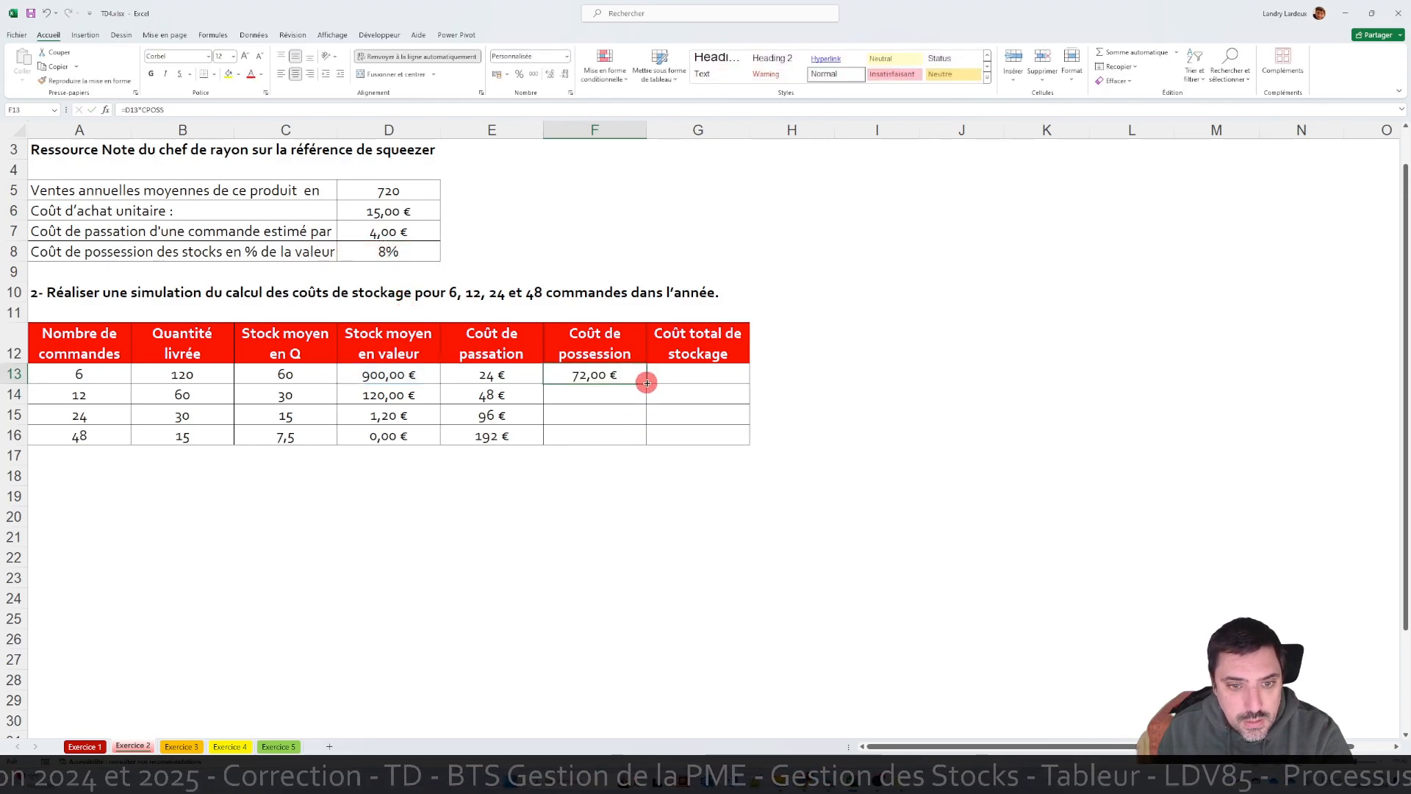
double_click(647, 382)
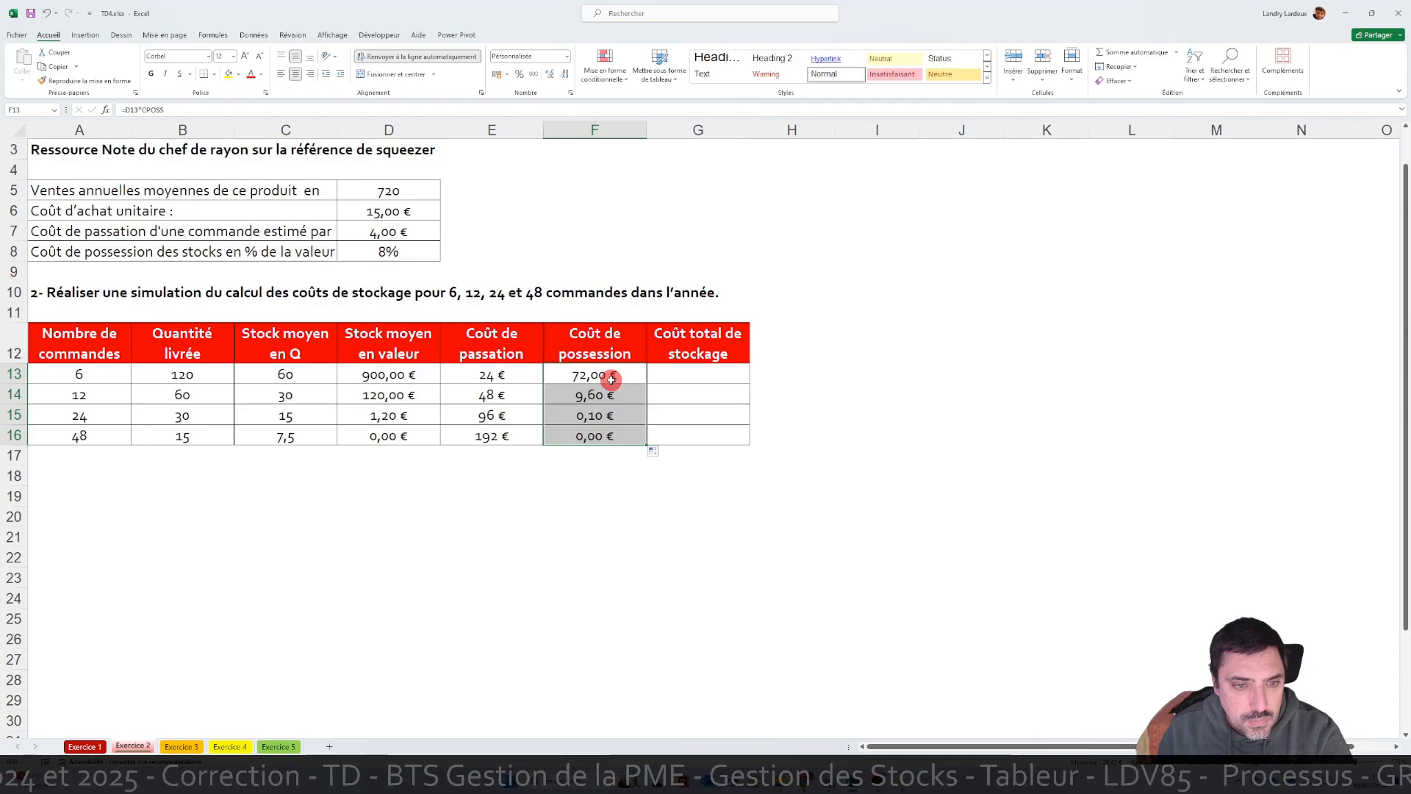
- Calculate the total storage cost in G13 with =E13+F13, check the F13 formula, and fill G13 down to G16
click(693, 371)
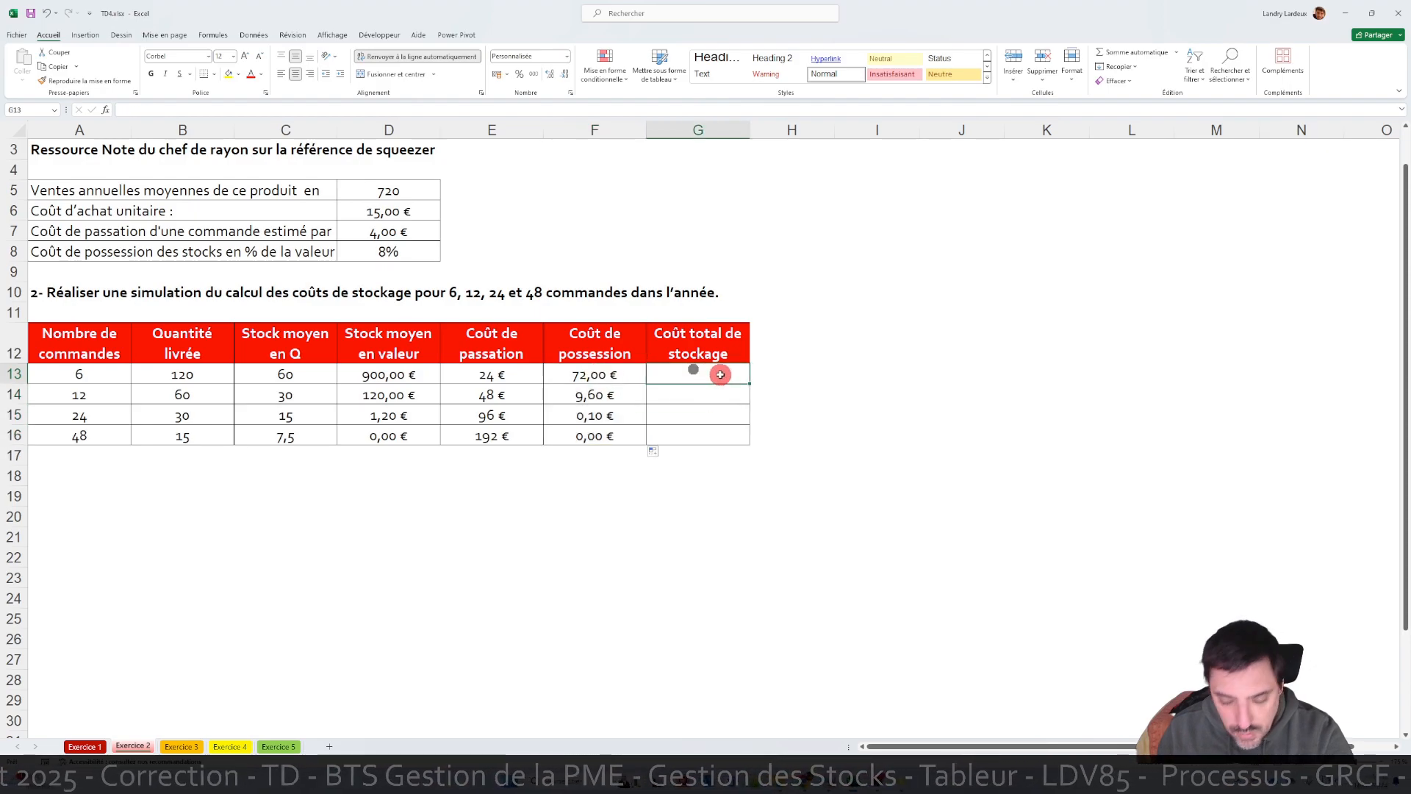
text(=)
click(520, 371)
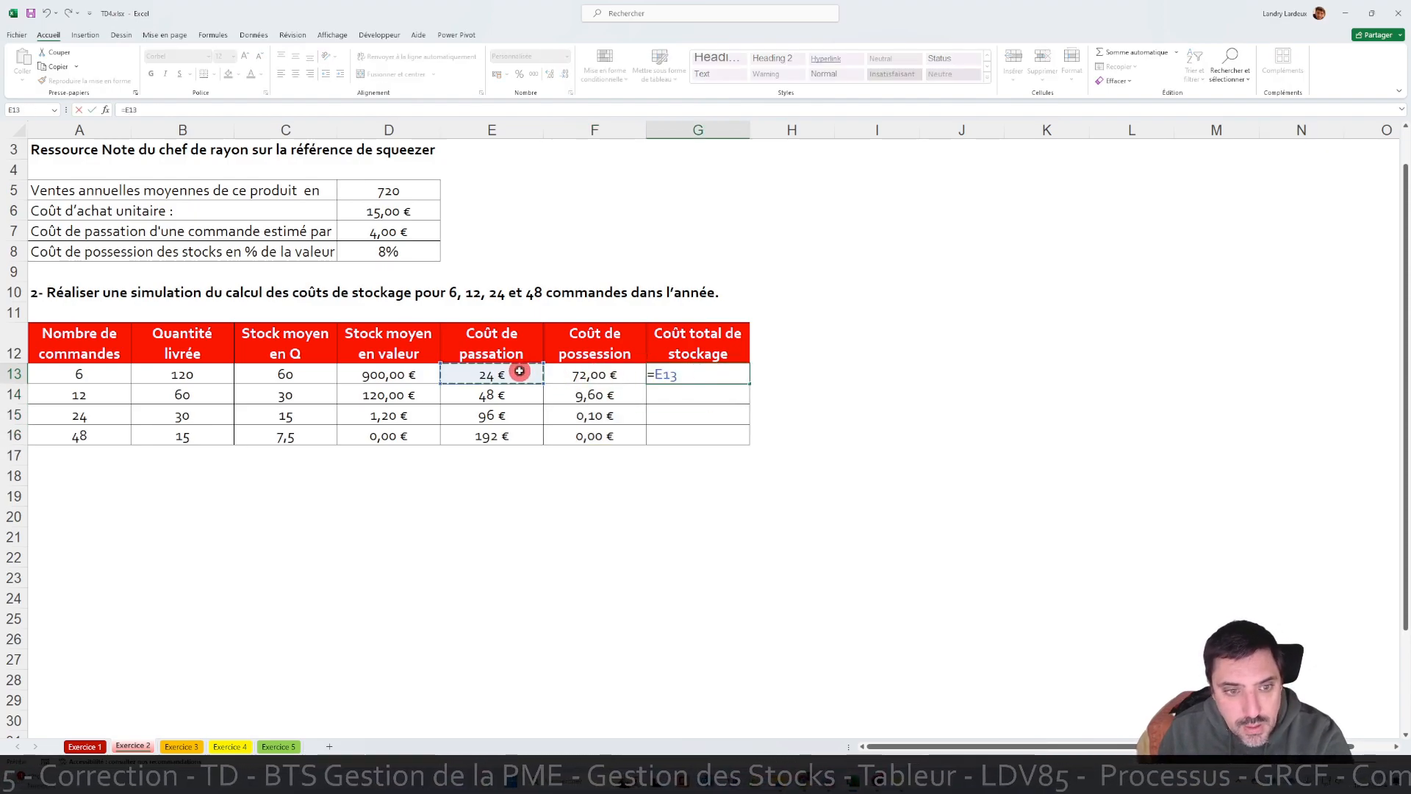
text(+)
click(592, 371)
key(Return)
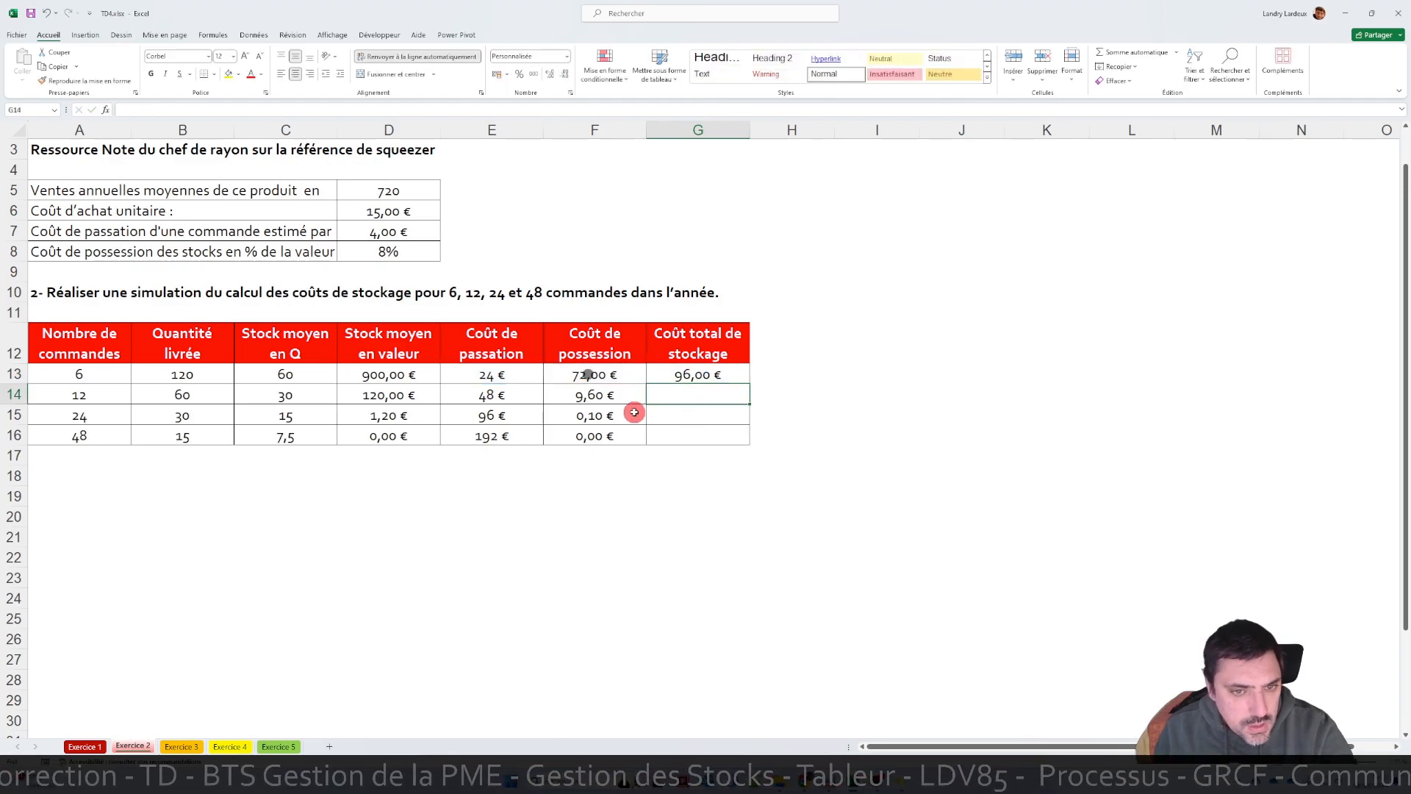
click(602, 373)
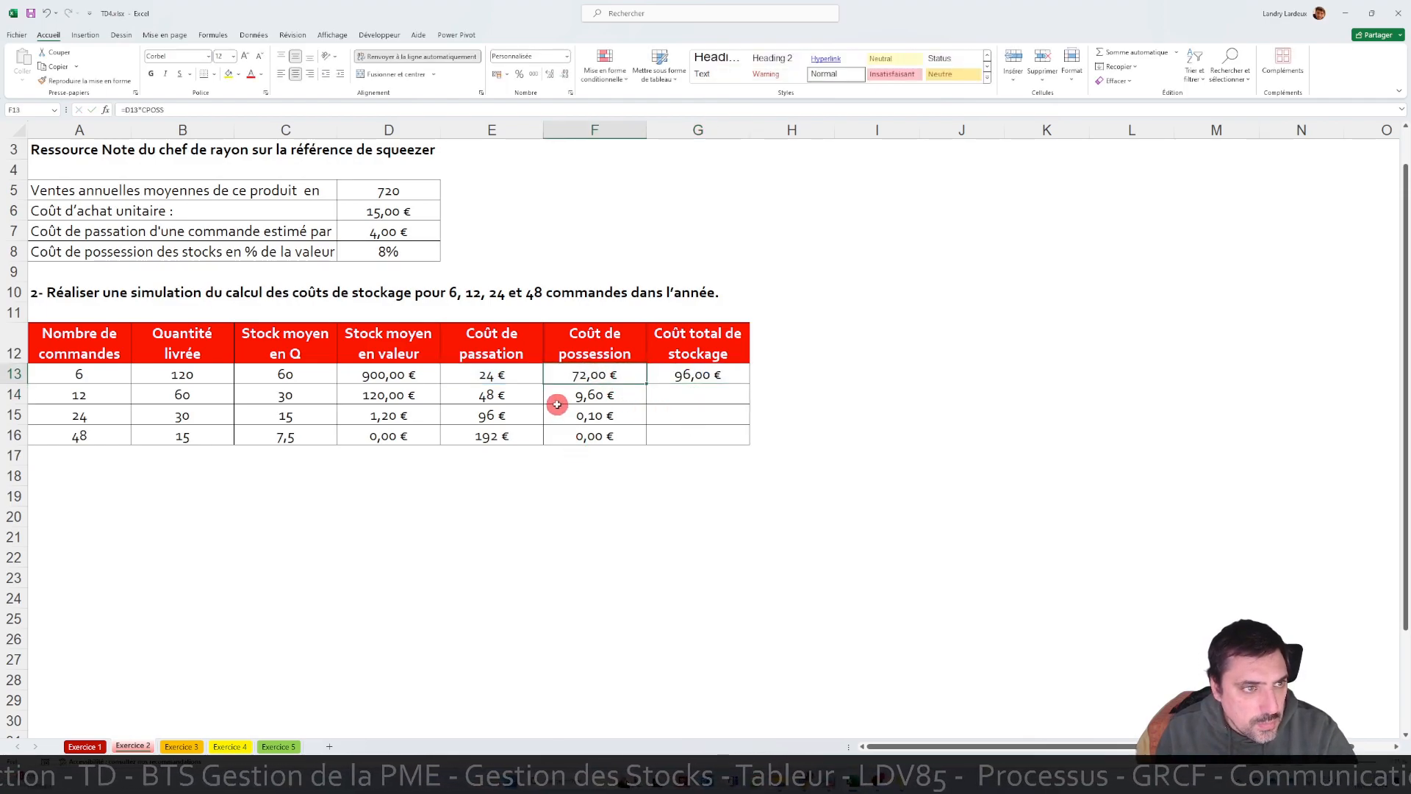
double_click(589, 372)
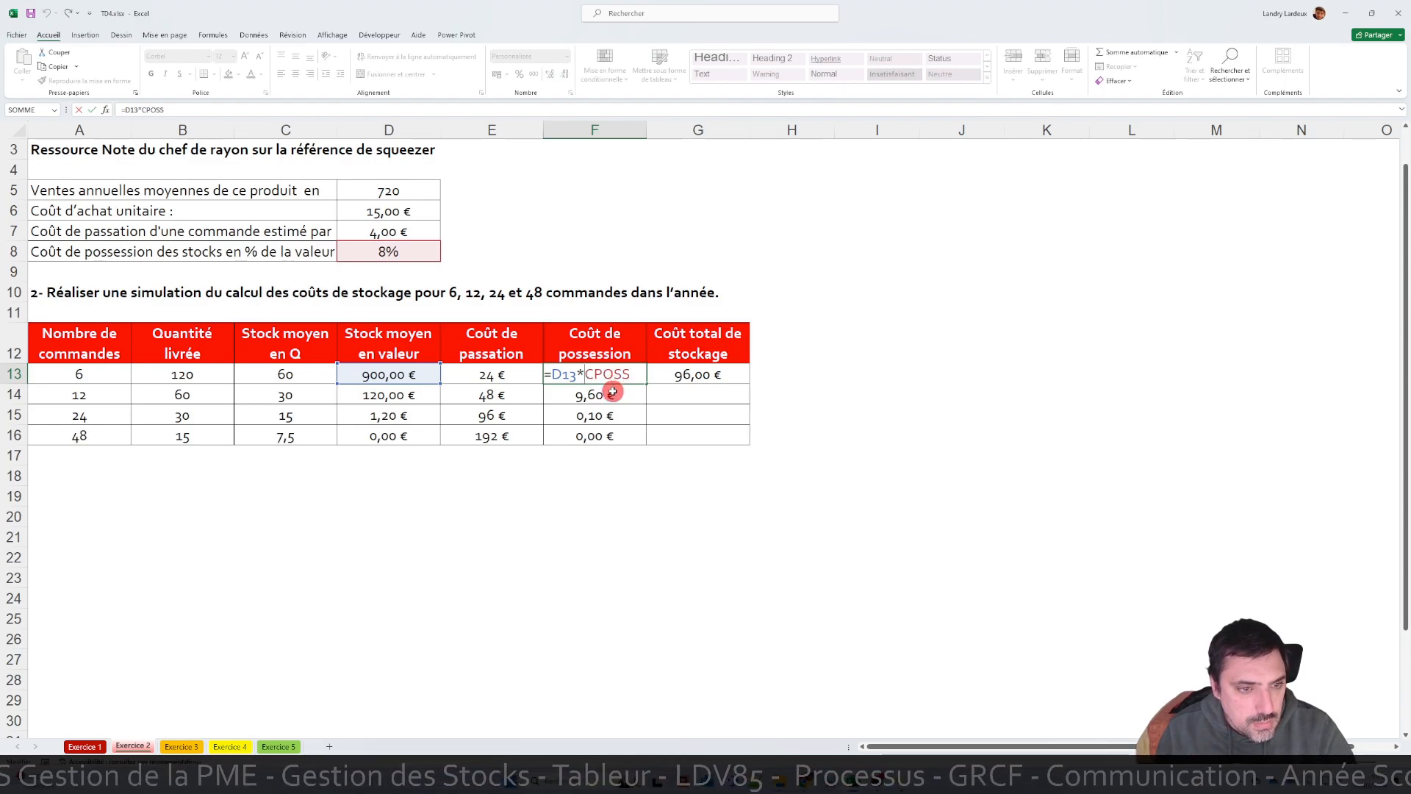
key(Return)
click(723, 376)
drag(749, 384, 753, 439)
click(753, 491)
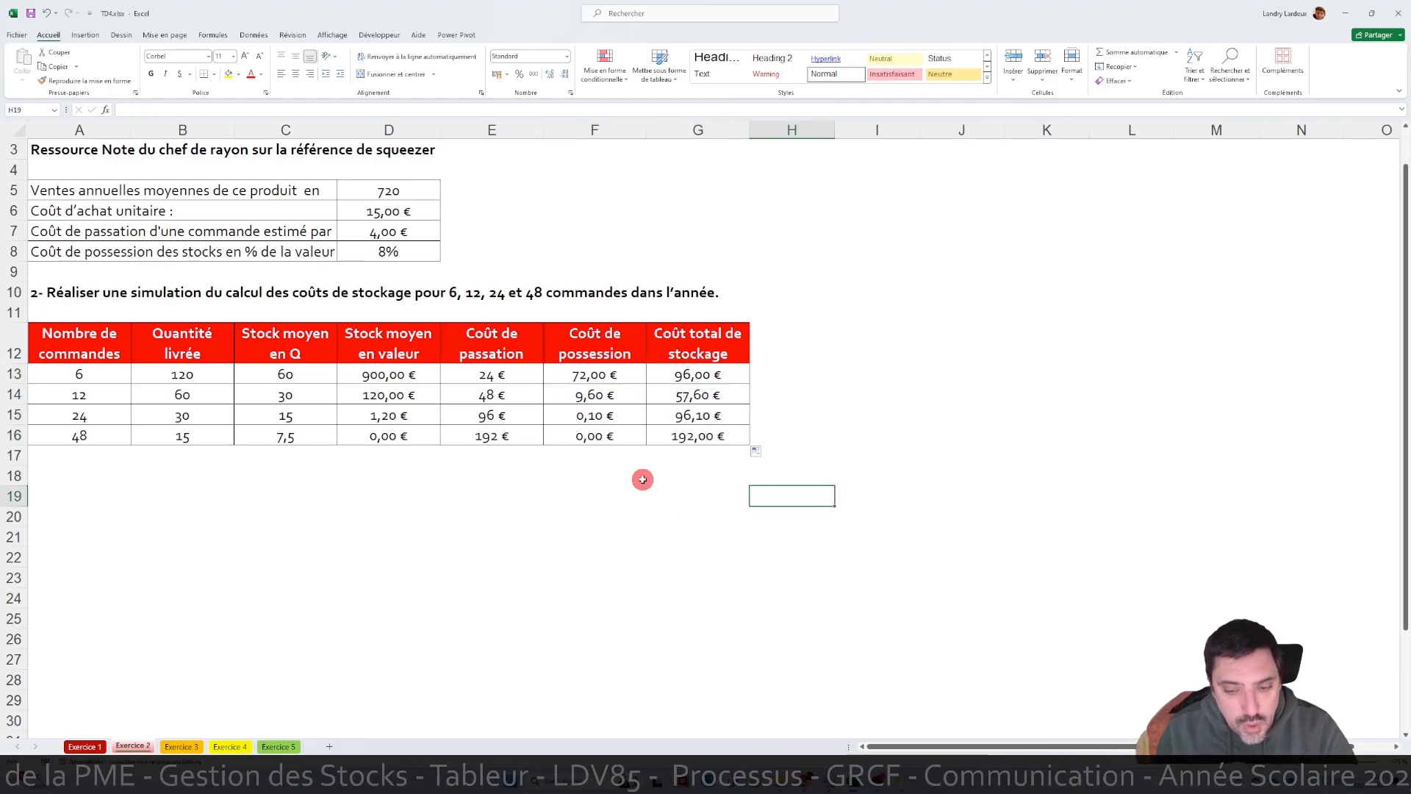
- Switch to the exercise PDF in PDF-XChange Viewer and compare its sample storage cost chart with the simulation table in TD4.xlsx
click(830, 781)
scroll(599, 537, down, 3)
scroll(592, 544, down, 10)
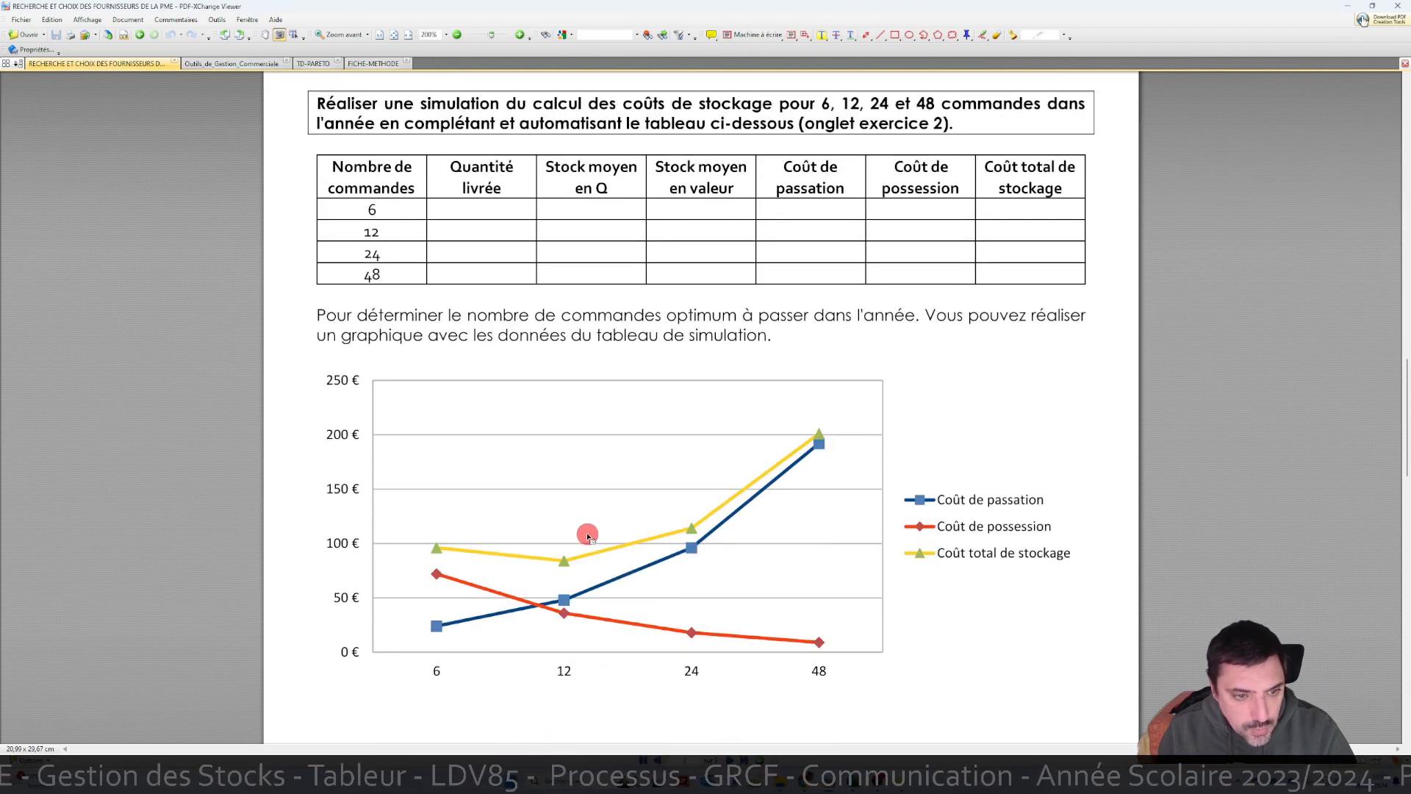
scroll(588, 537, down, 1)
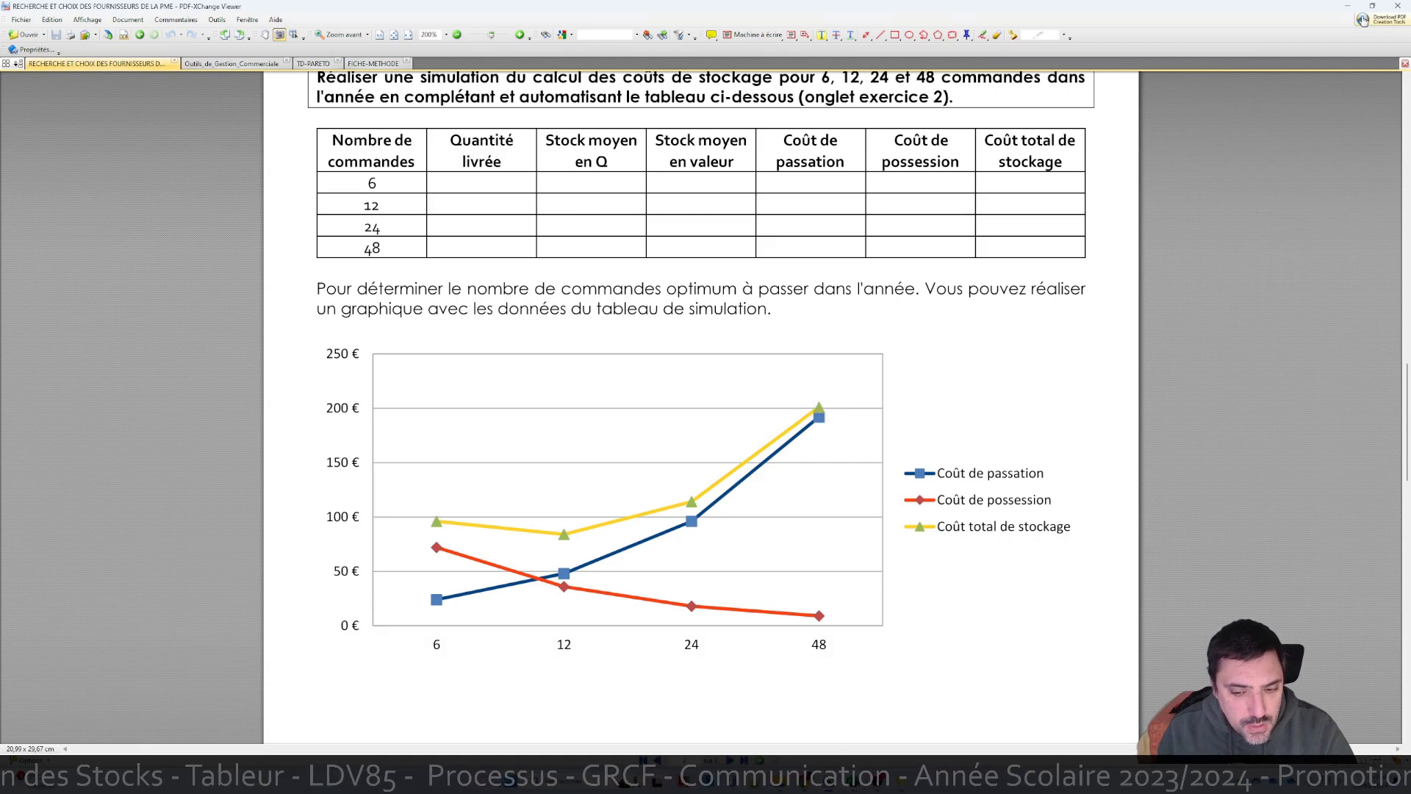
mouse_move(853, 777)
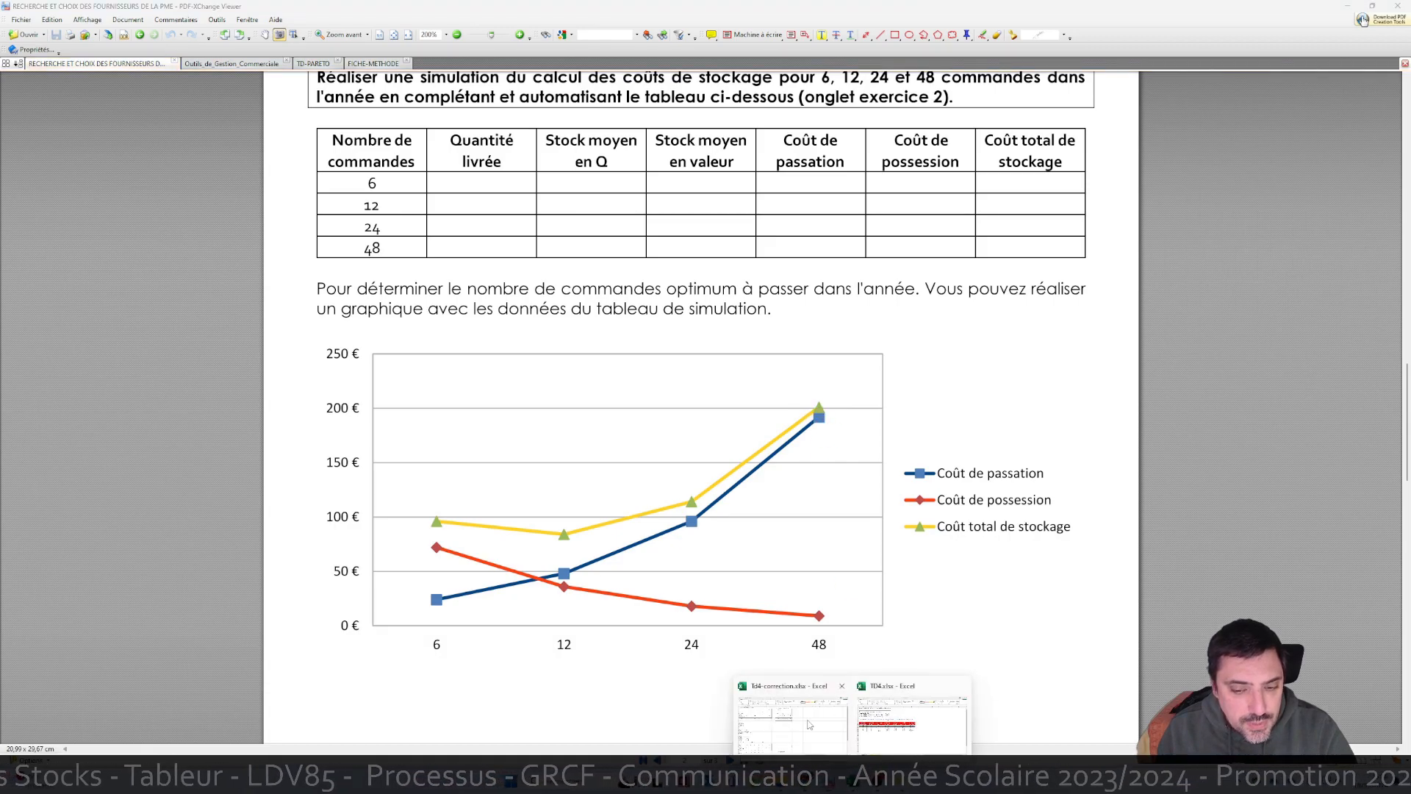
click(895, 703)
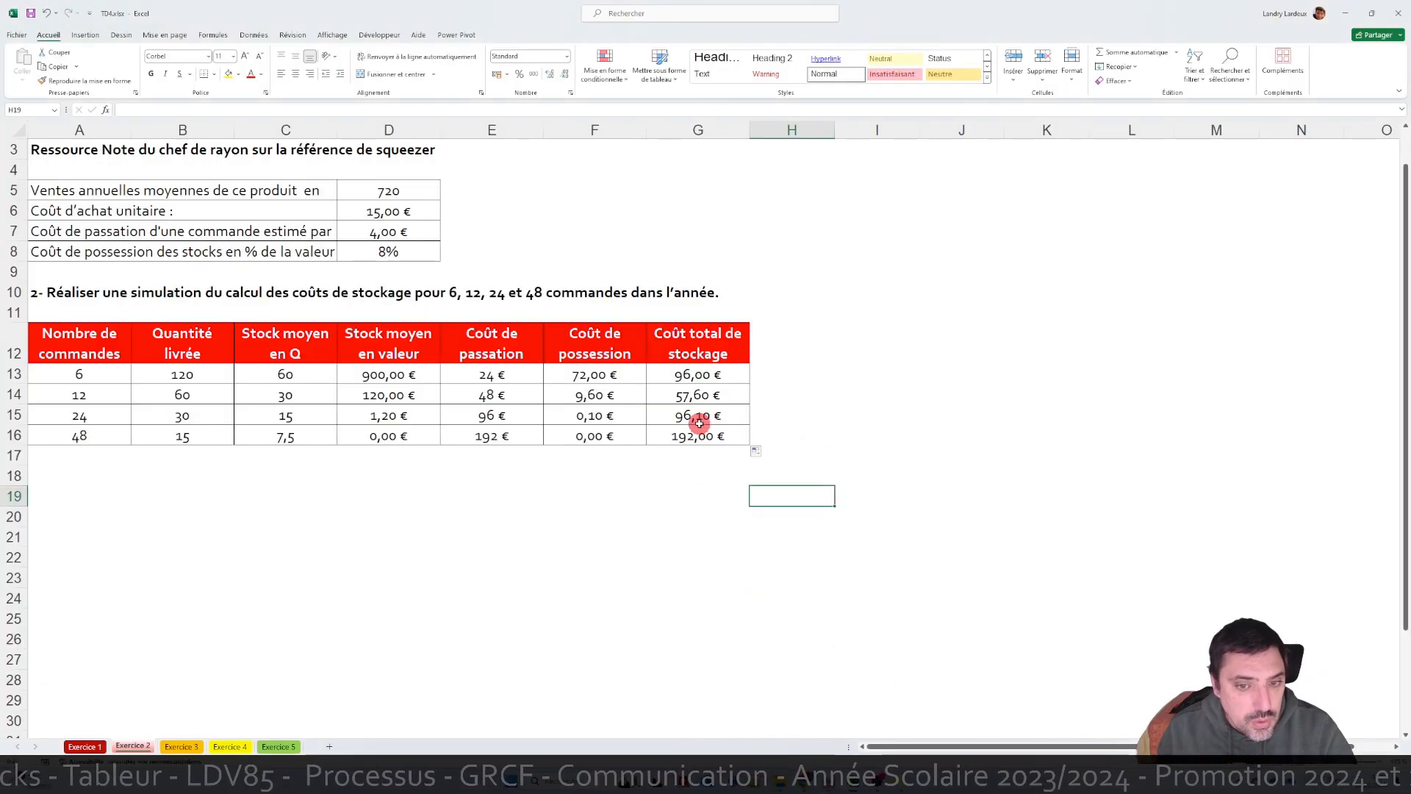
click(420, 490)
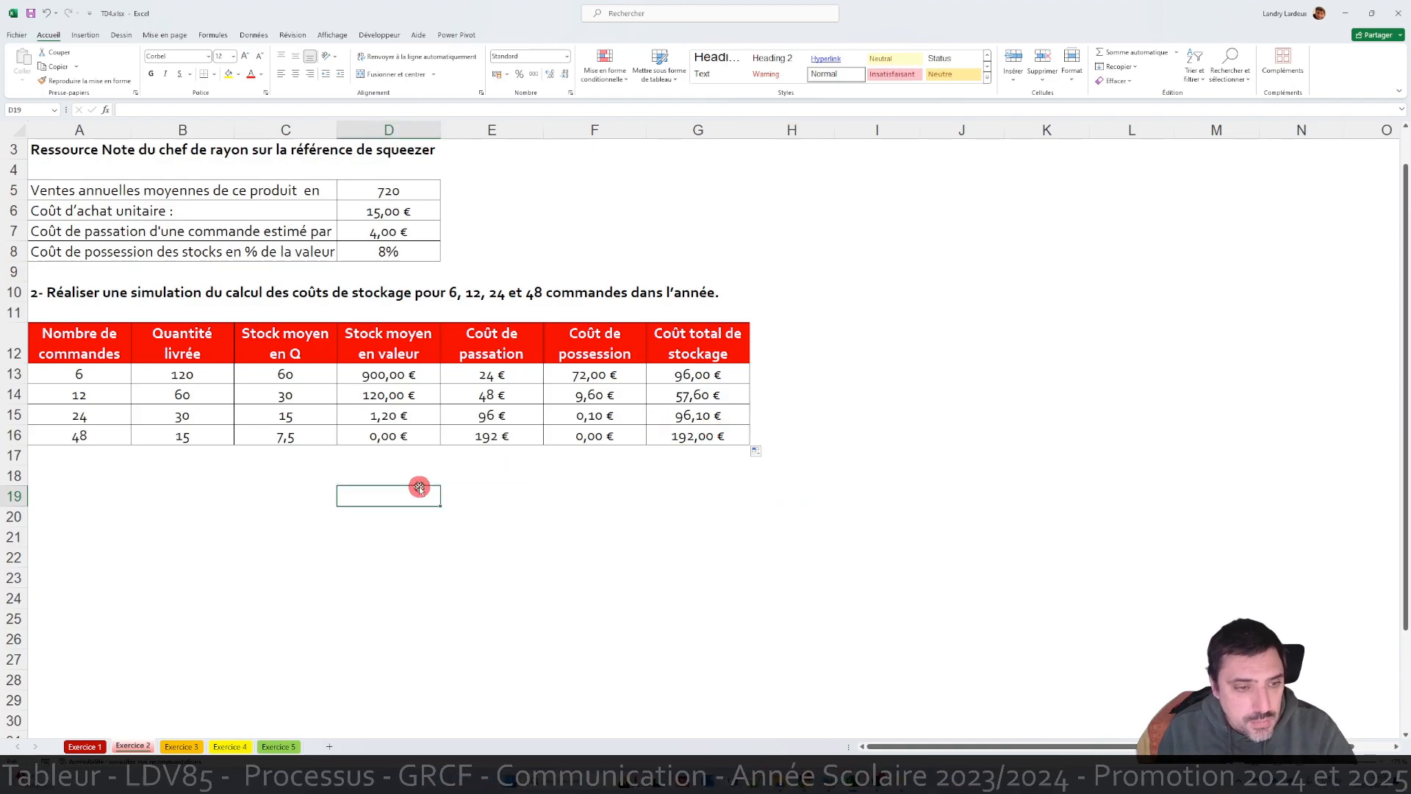
click(829, 778)
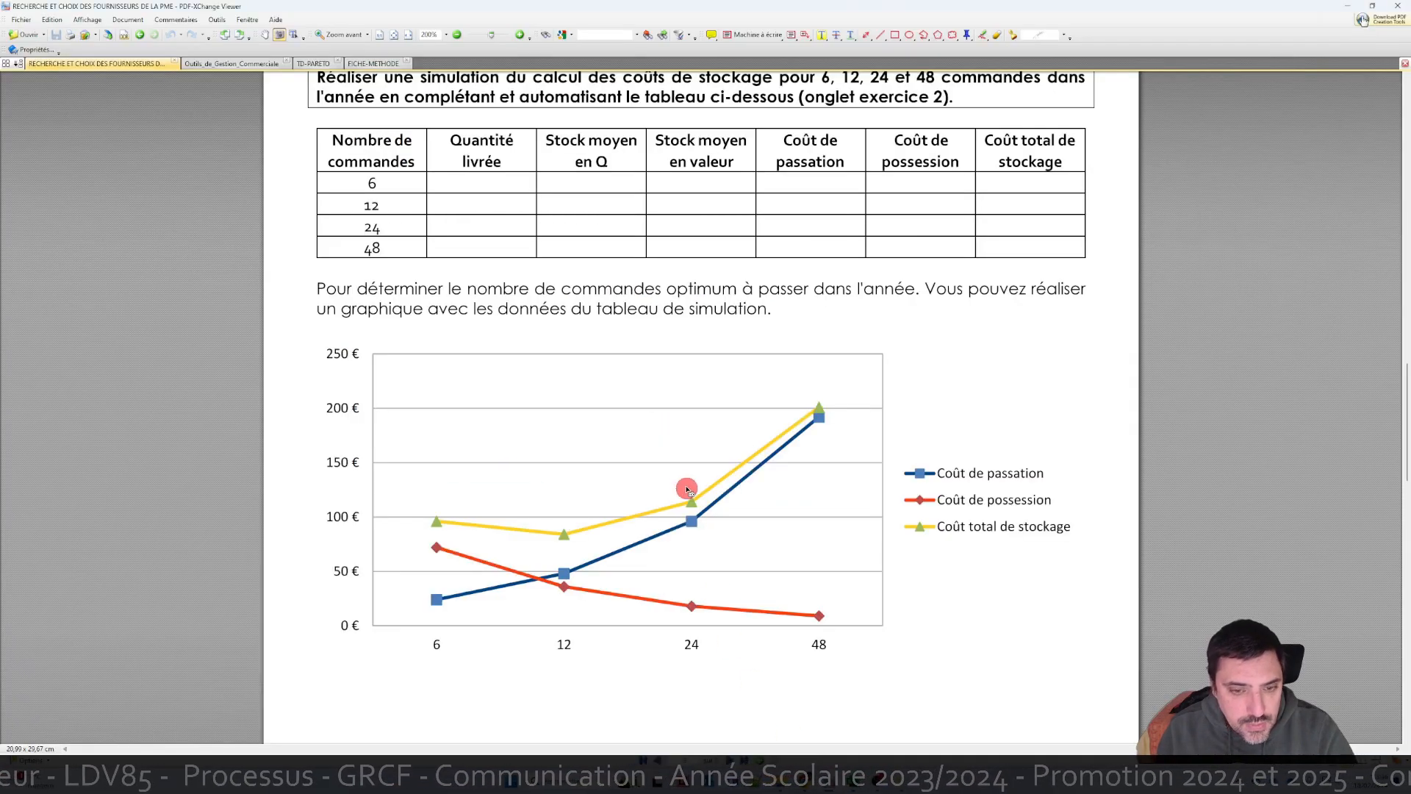
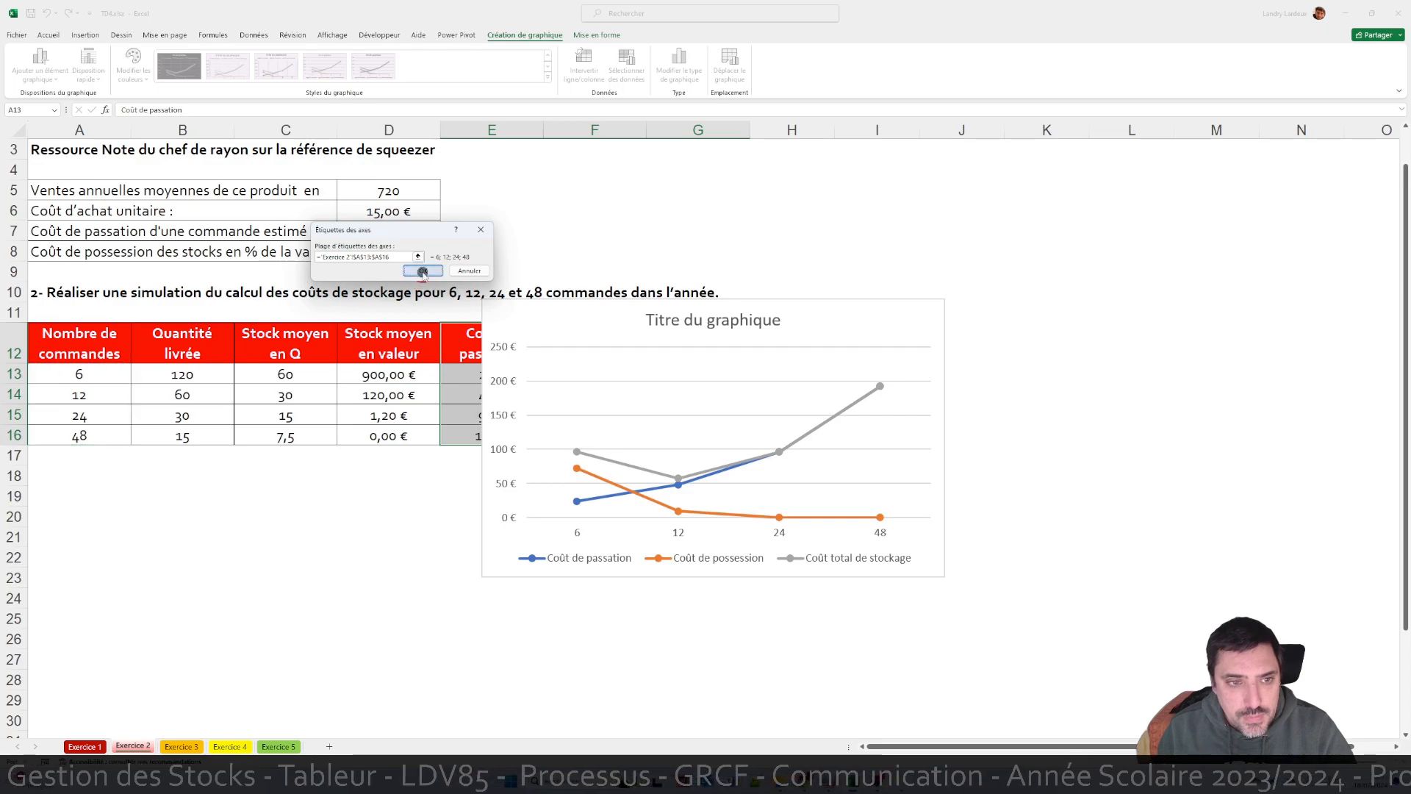
- Move the storage cost chart directly under the simulation table and widen it to span about columns A to G
click(485, 330)
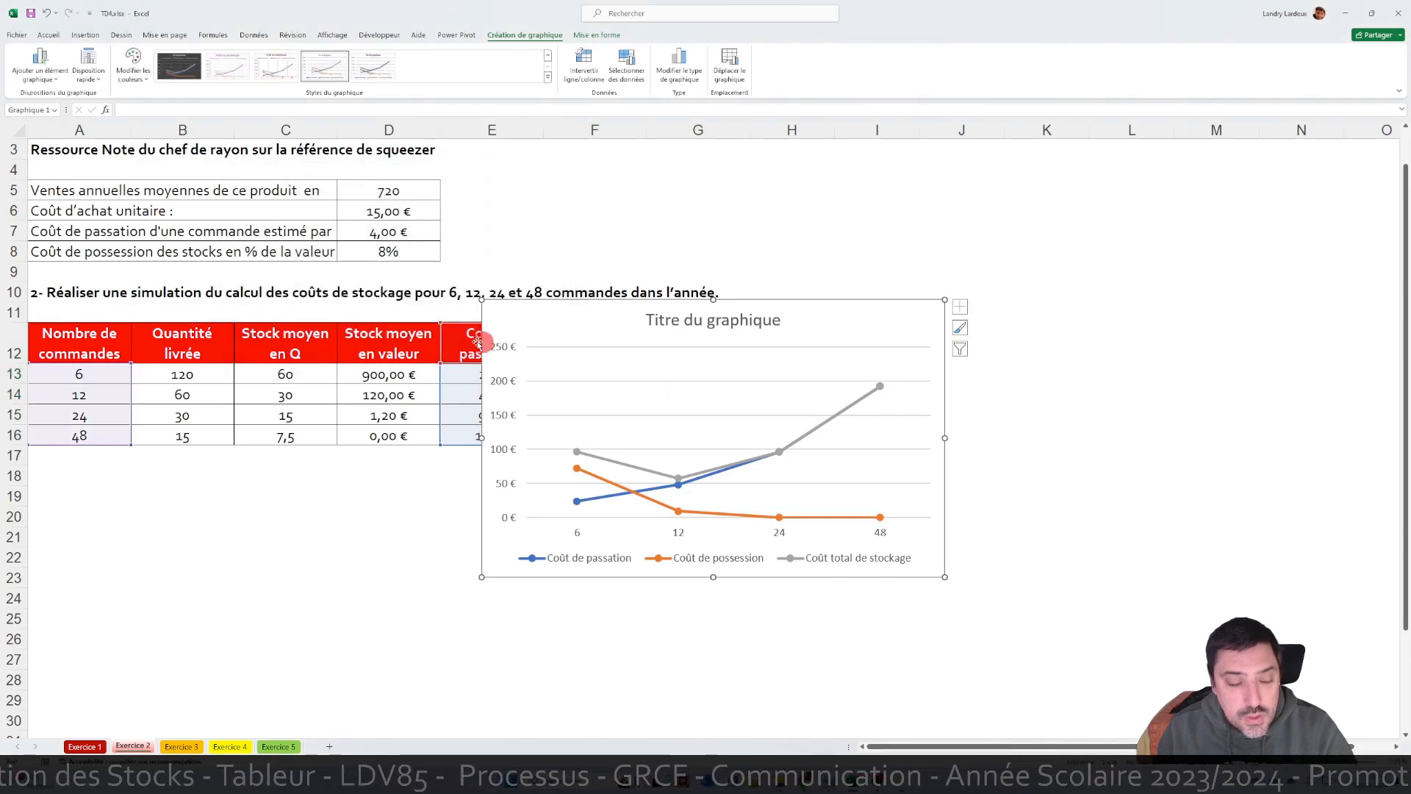
drag(868, 317, 448, 481)
scroll(580, 435, down, 2)
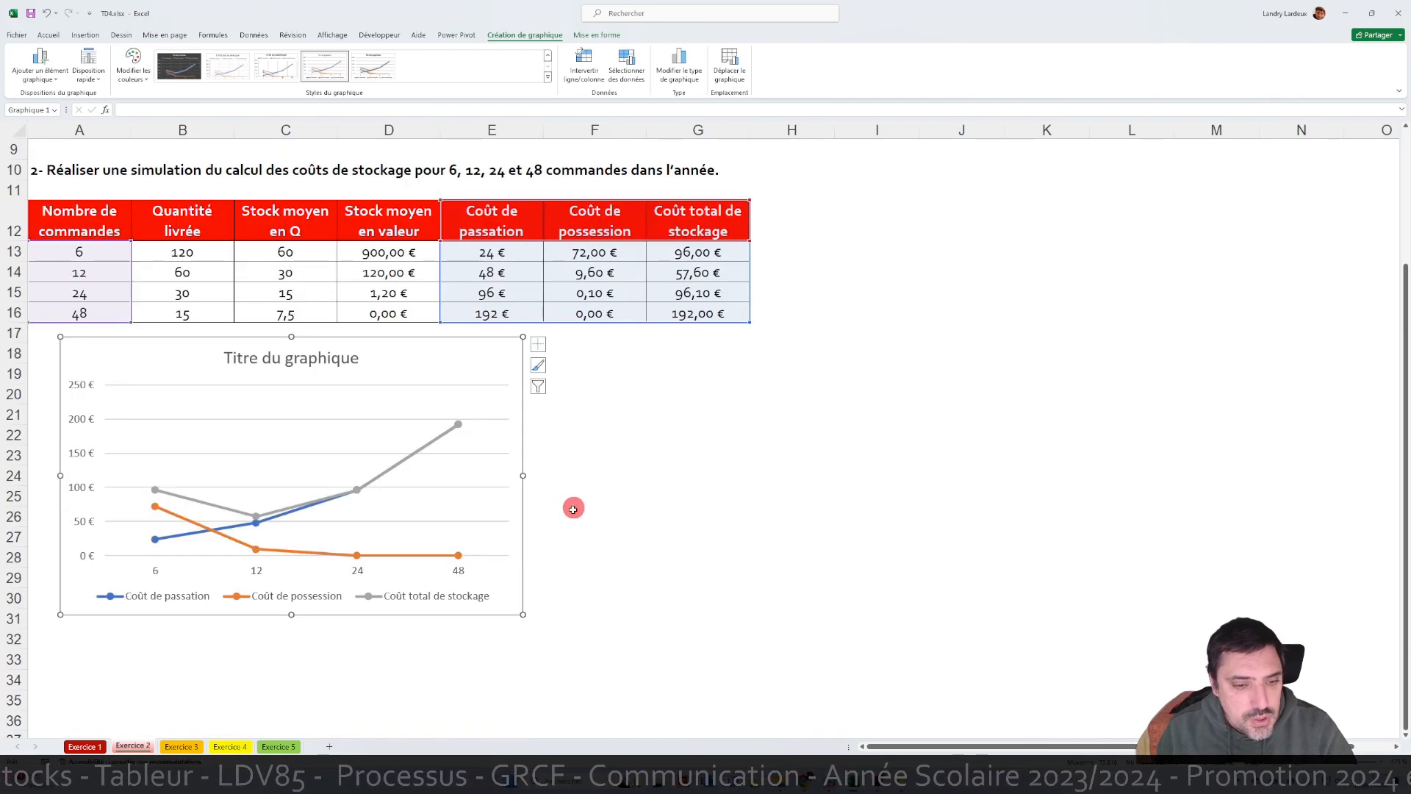
drag(521, 615, 761, 615)
click(878, 474)
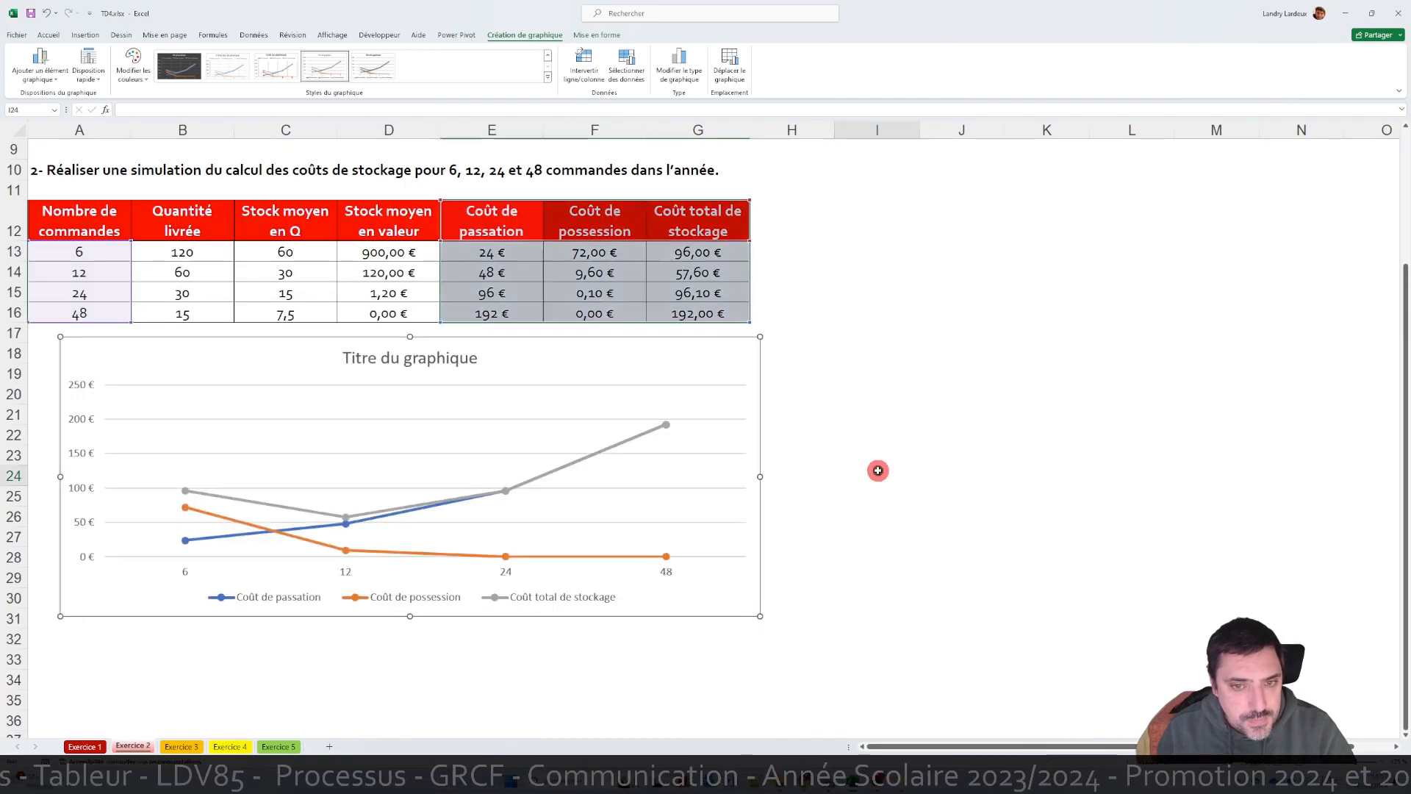
- Try showing data labels on the storage cost chart
click(579, 377)
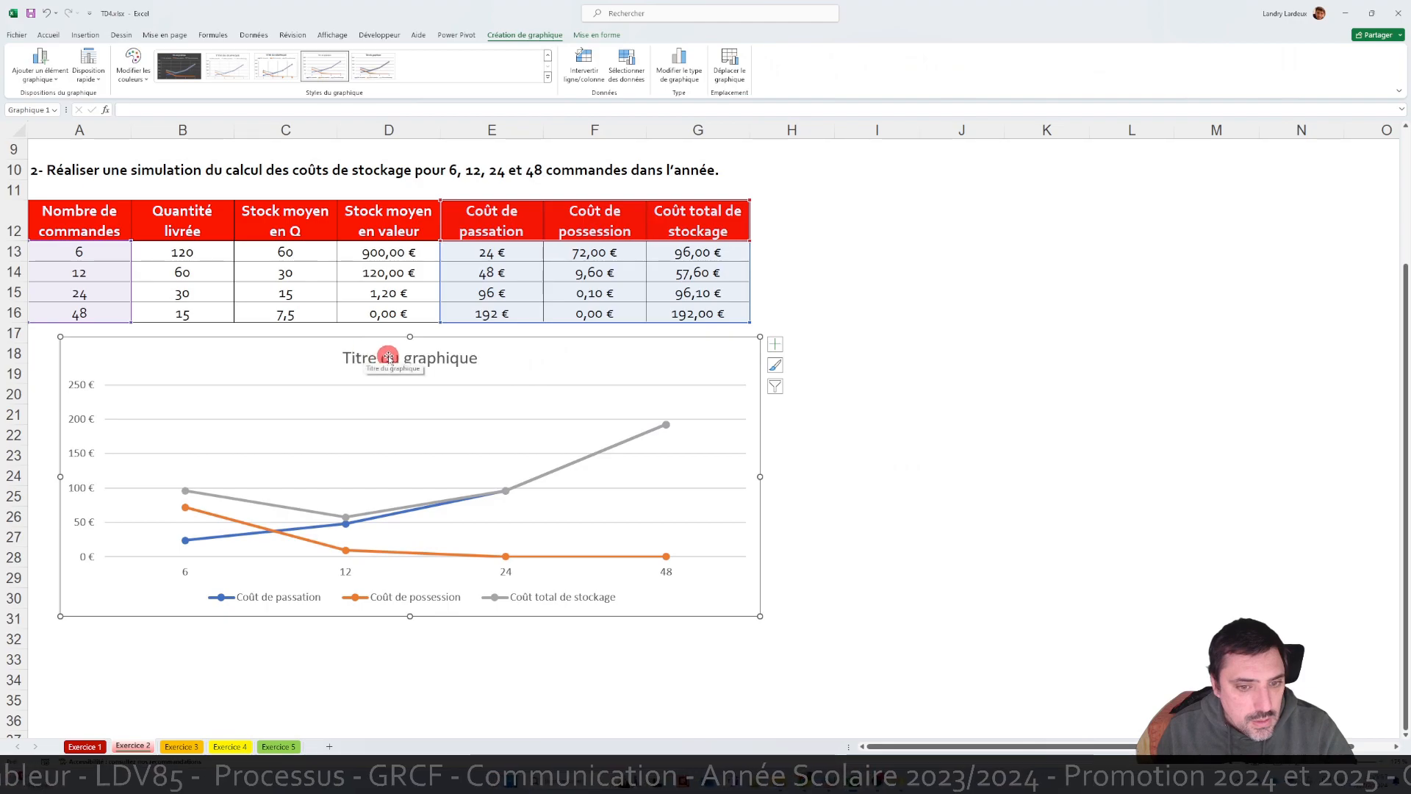
click(776, 344)
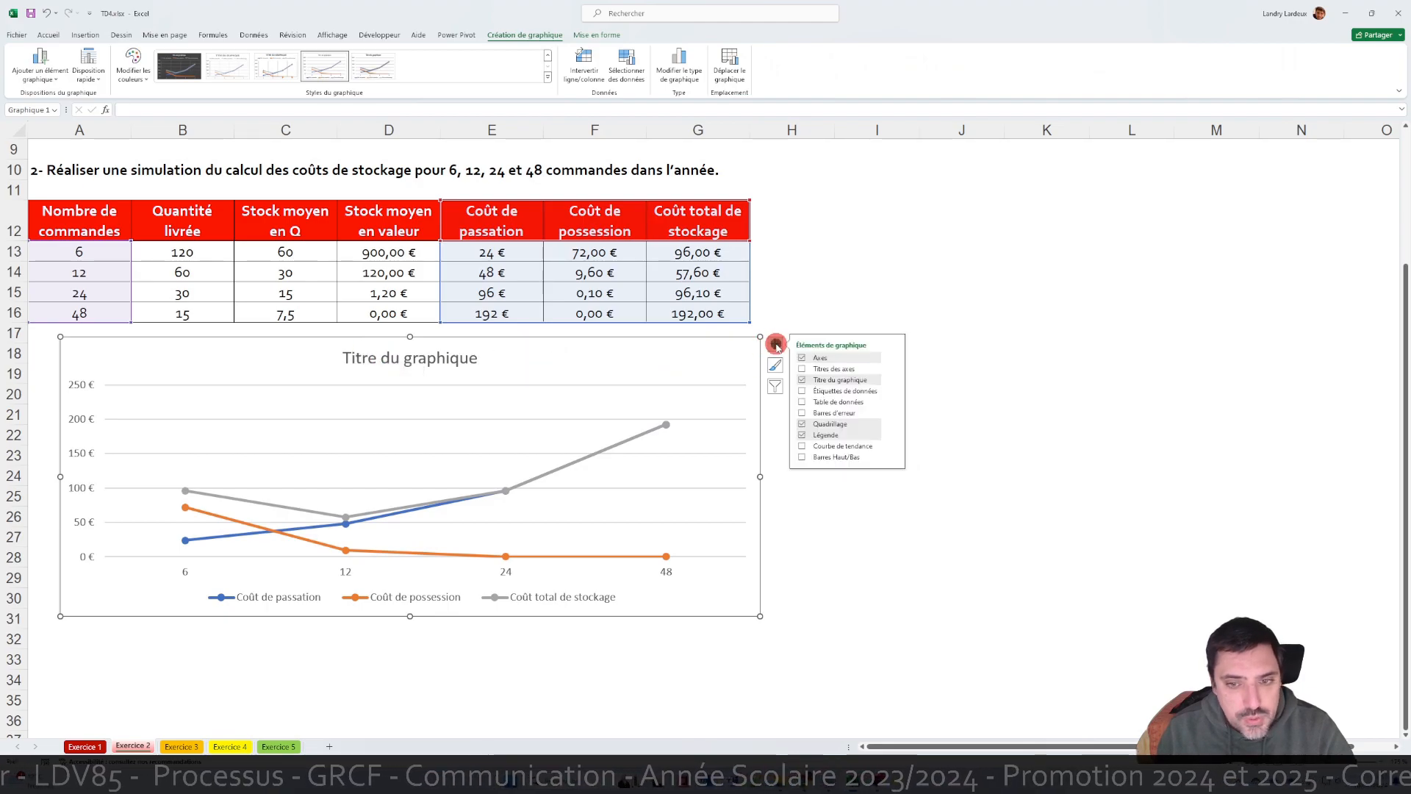
click(802, 402)
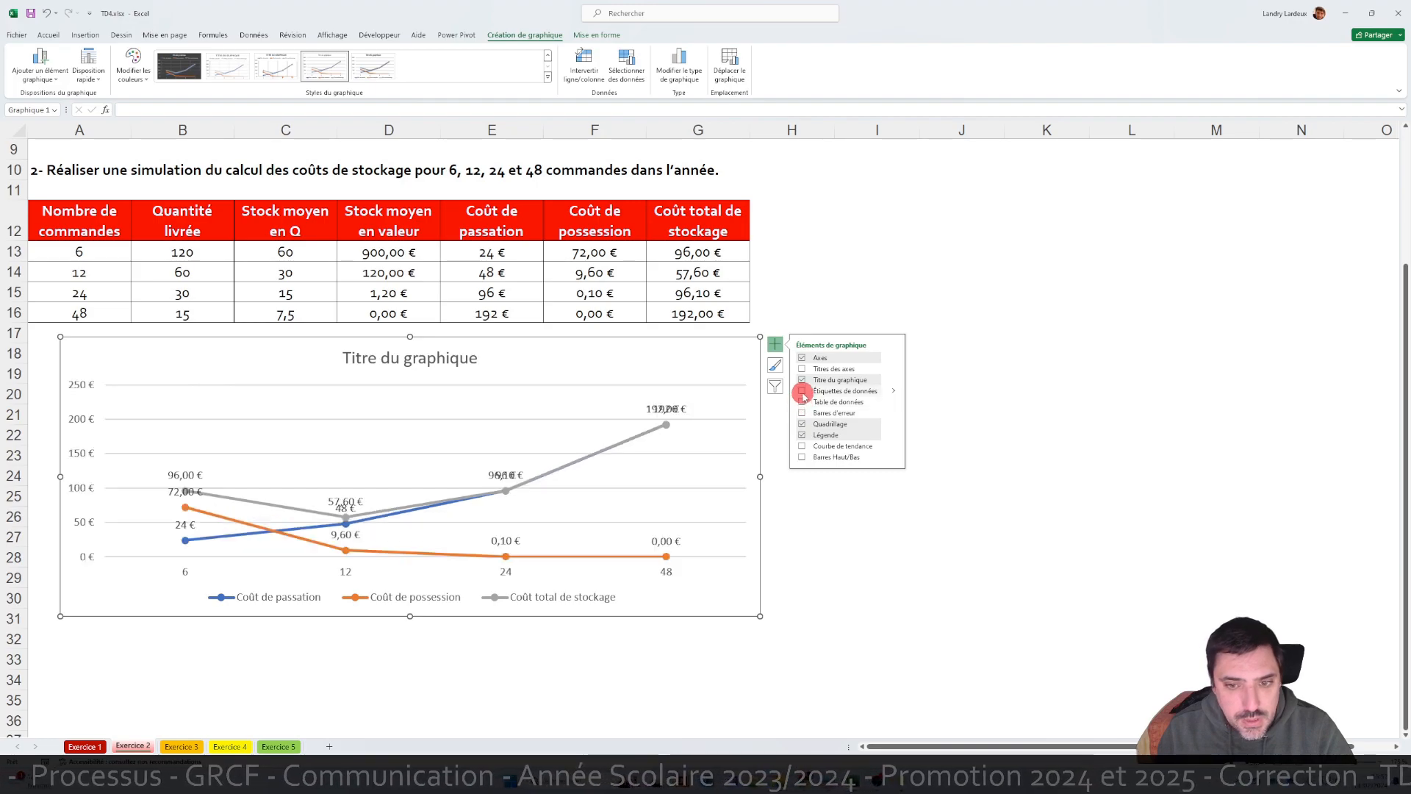
click(803, 369)
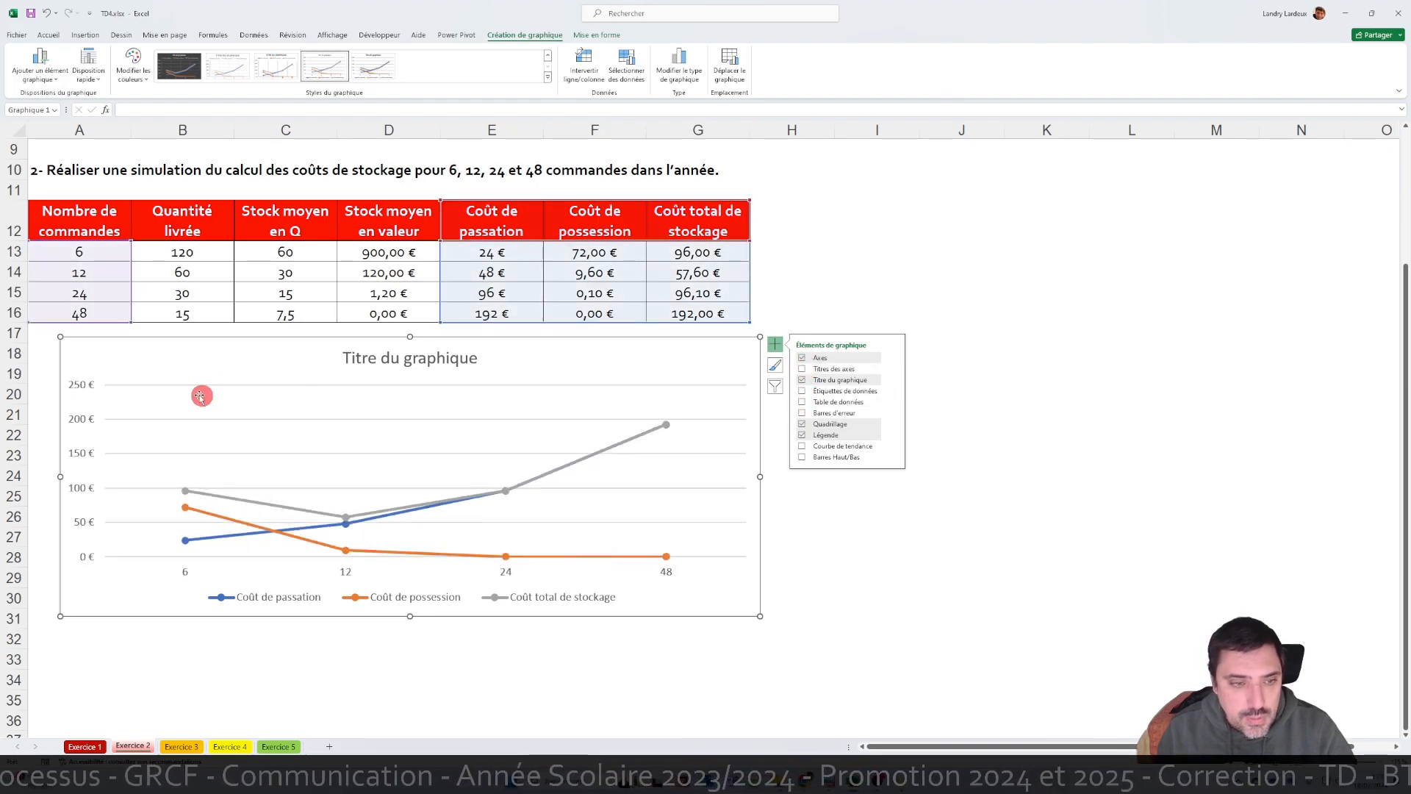
- Apply the green, blue and yellow colour palette to the chart, and make it taller, narrower and placed beside the table
click(141, 68)
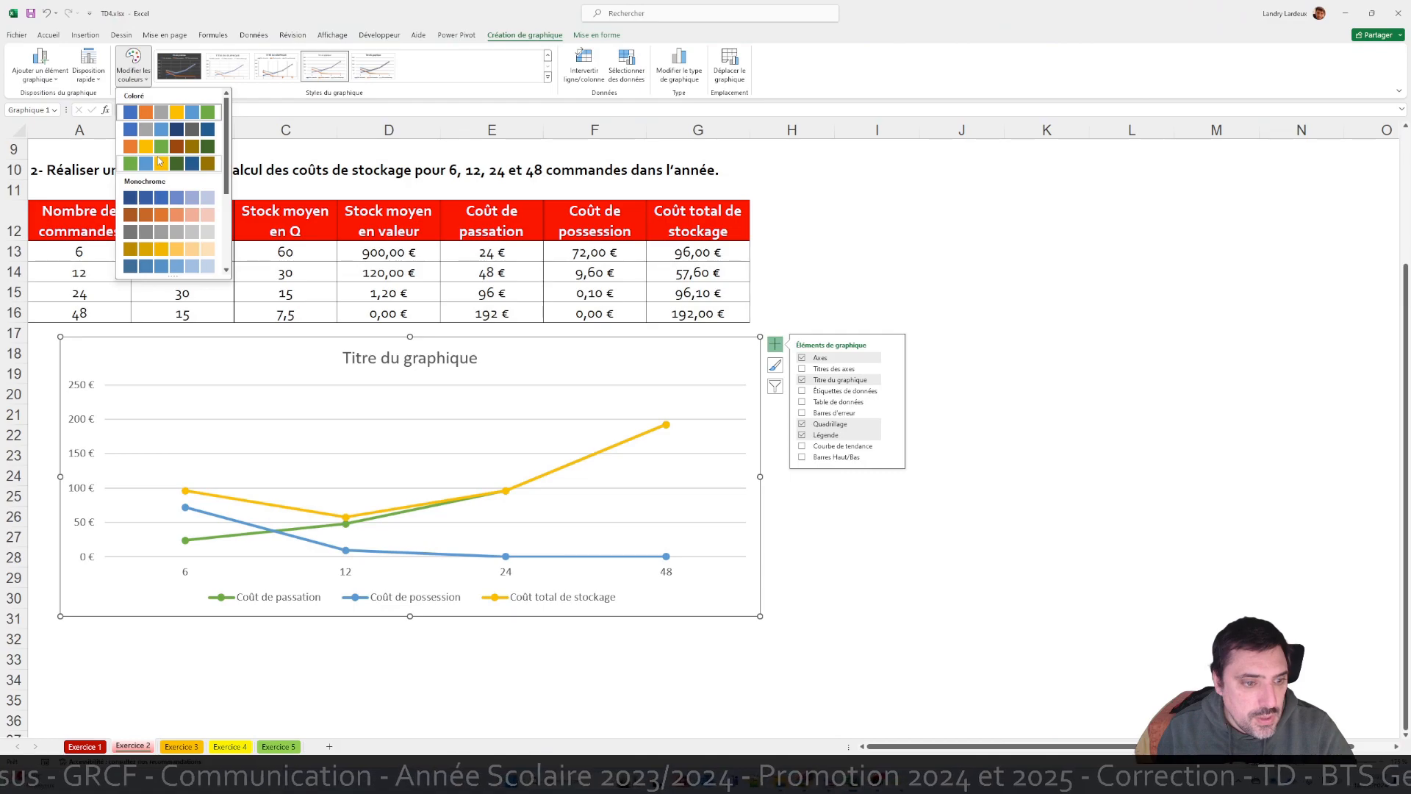
click(200, 161)
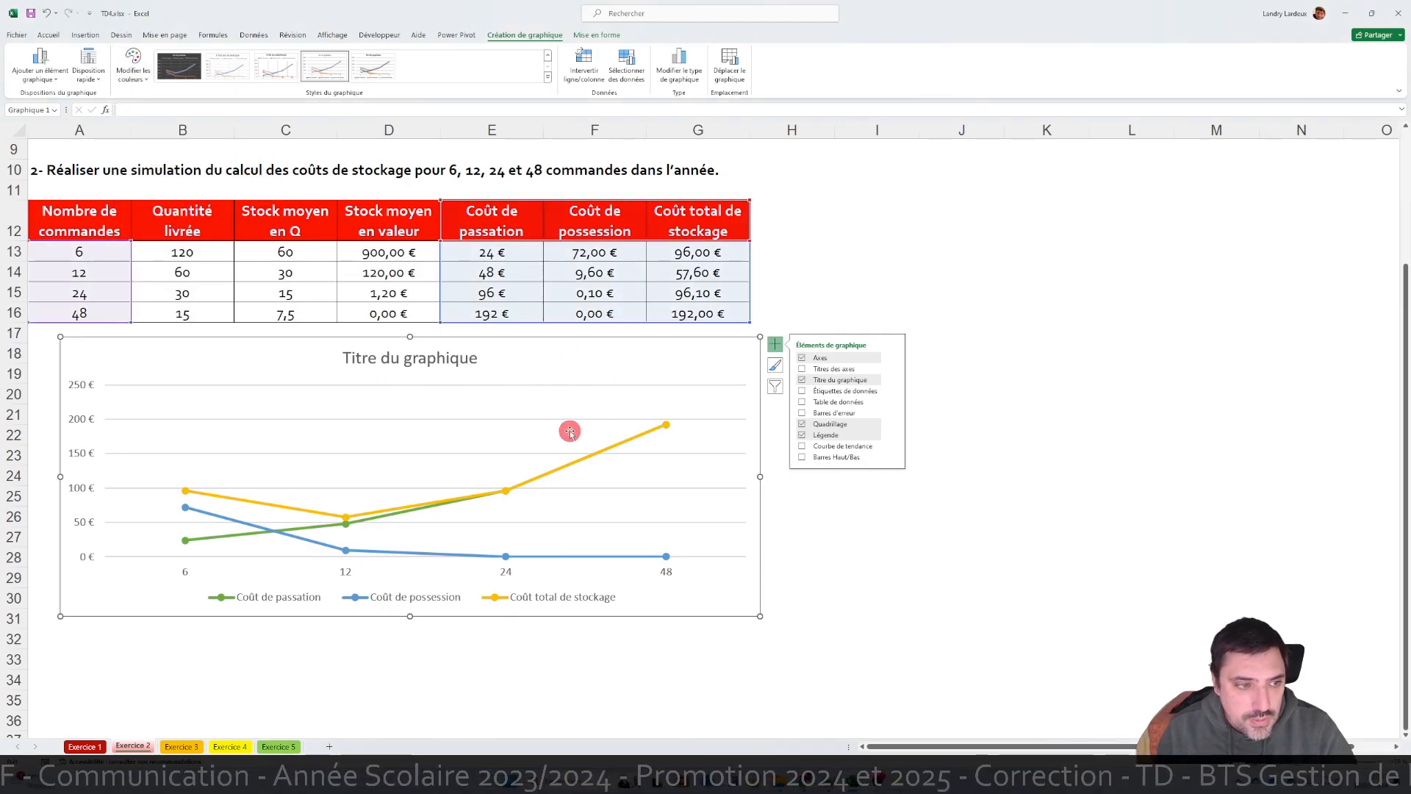
drag(757, 615, 508, 664)
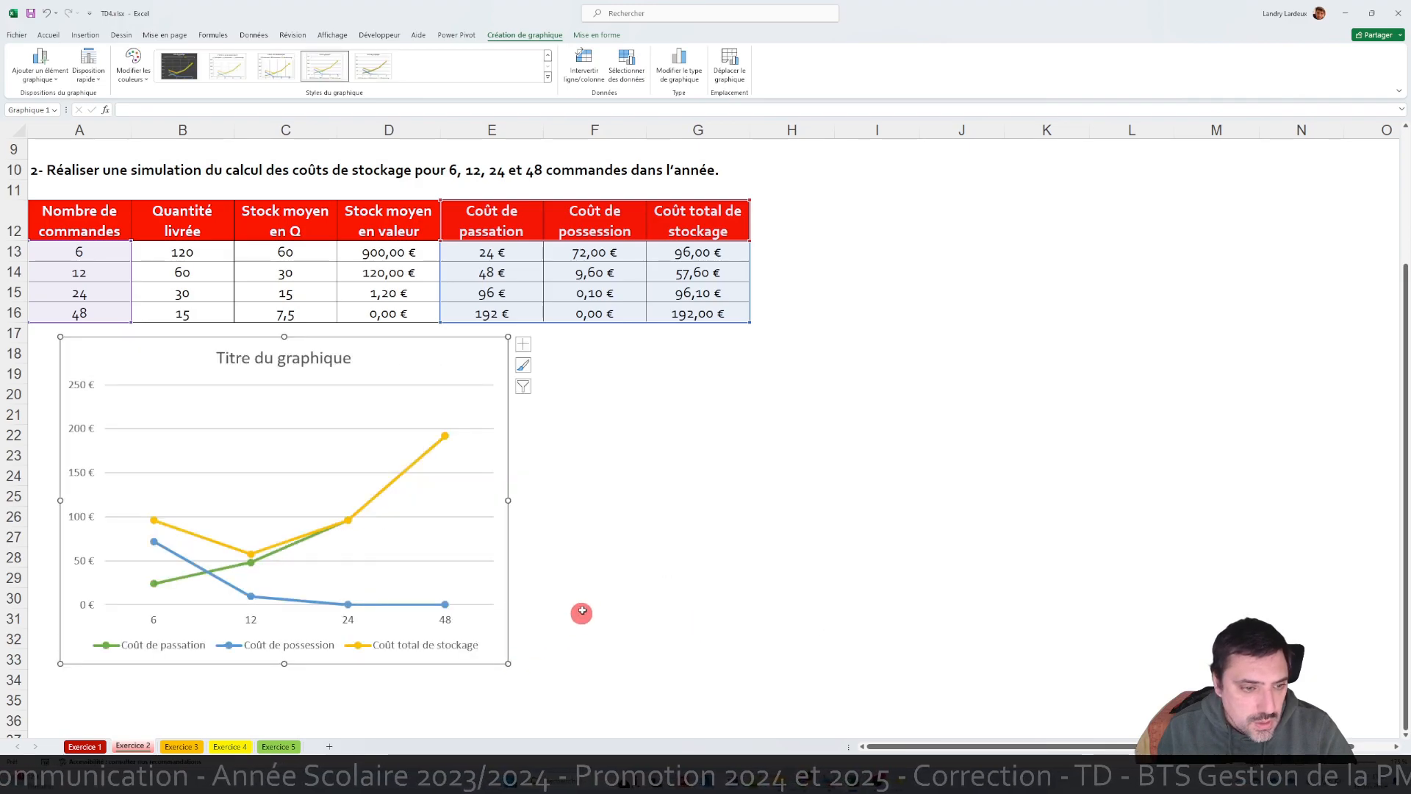
drag(396, 355, 1117, 169)
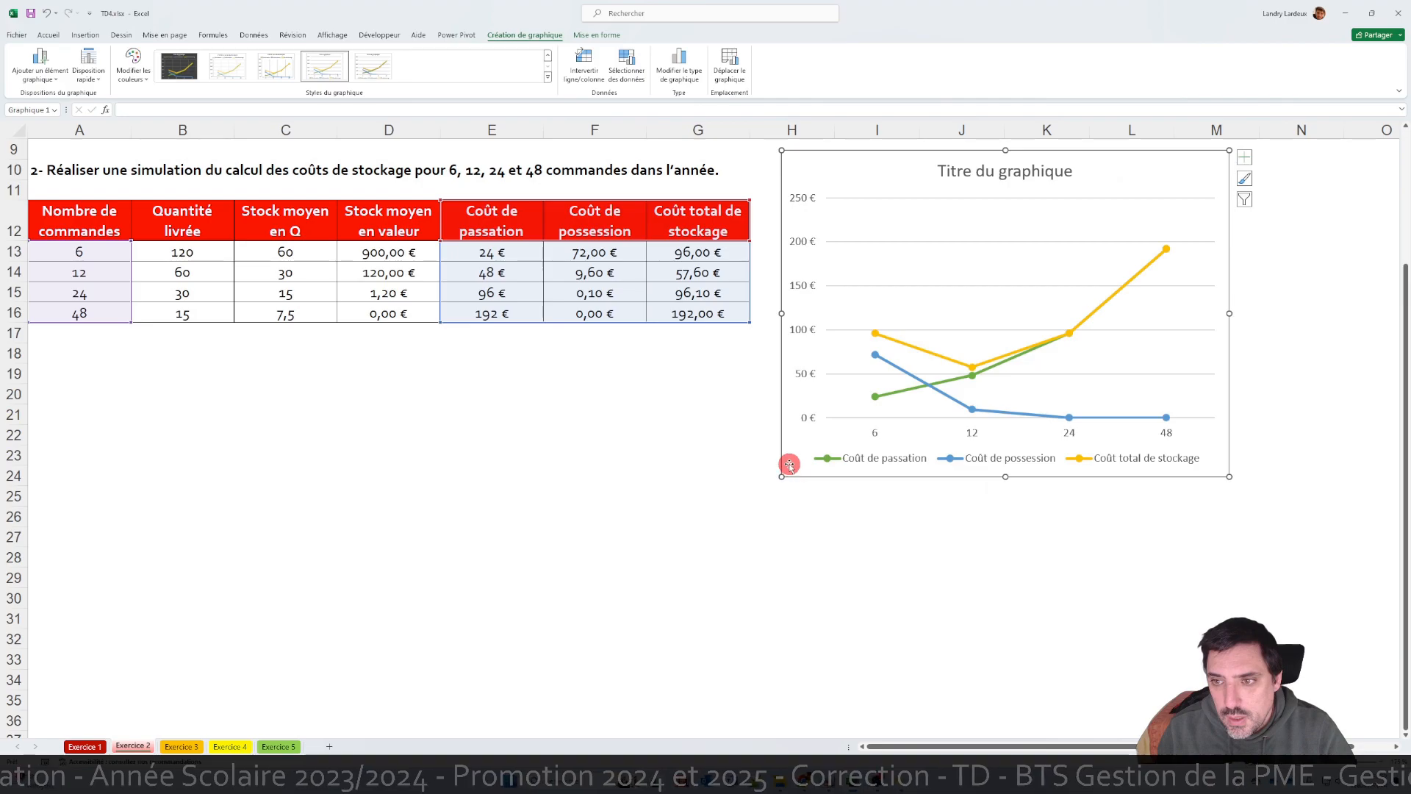
- Look at the line formatting options of a data point in the Coût total de stockage series
scroll(783, 467, up, 3)
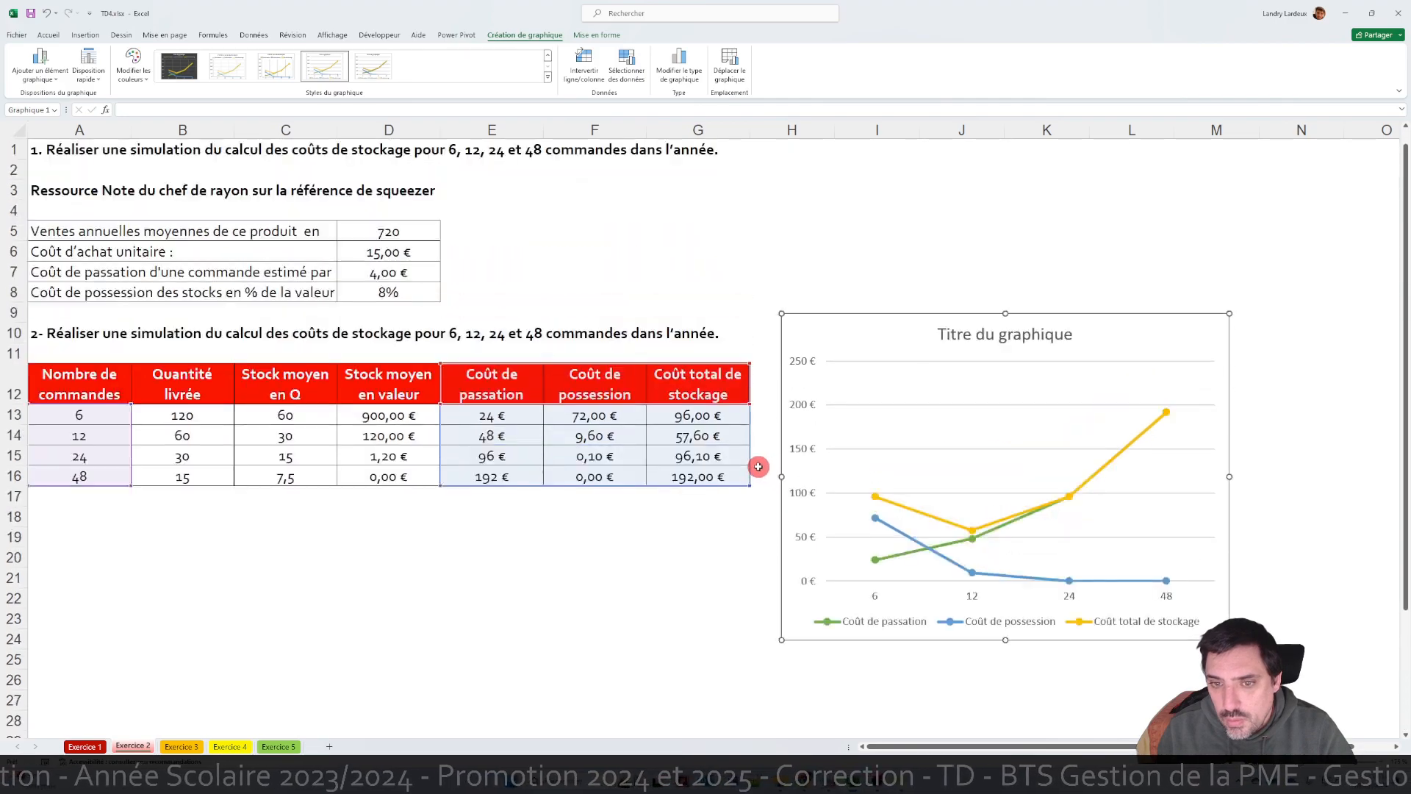
click(936, 518)
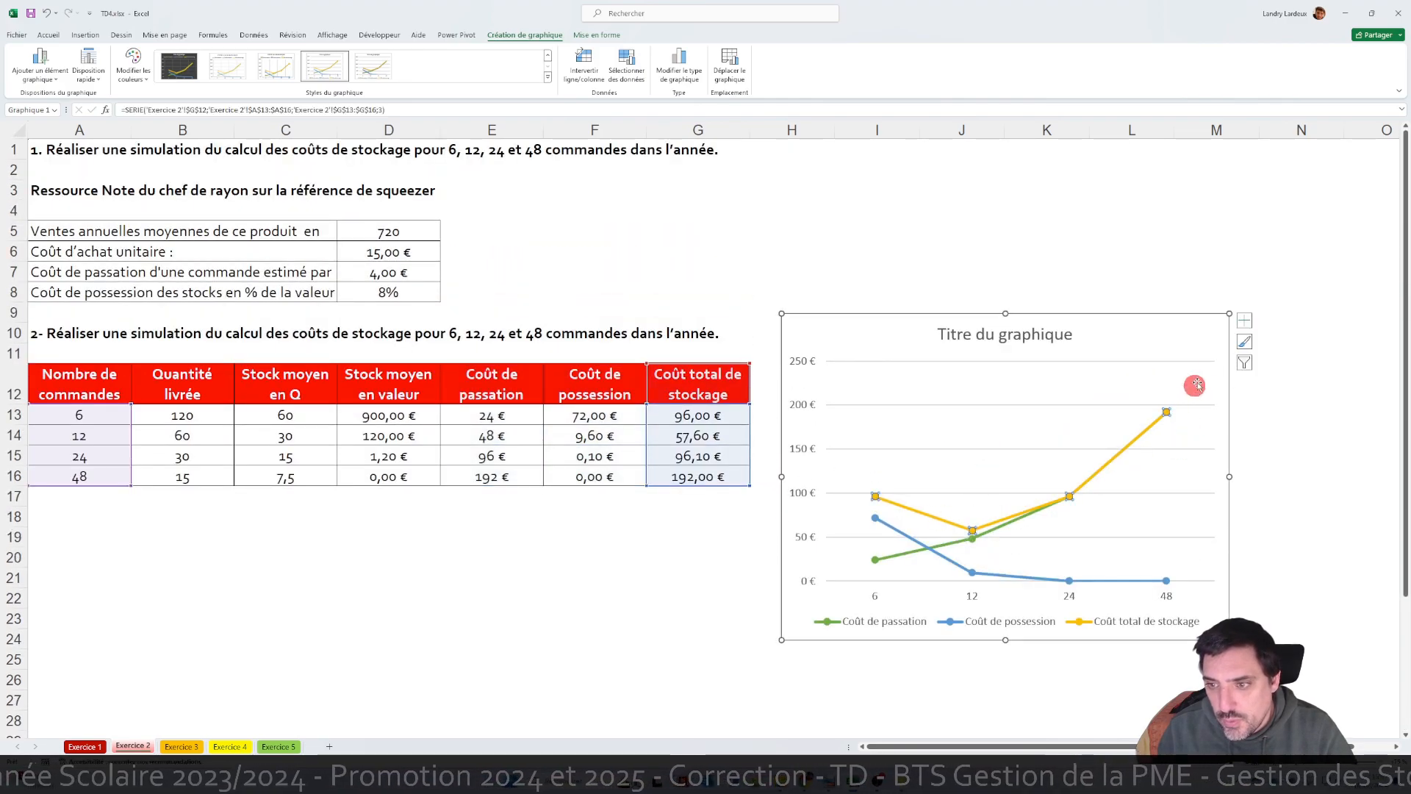
double_click(876, 496)
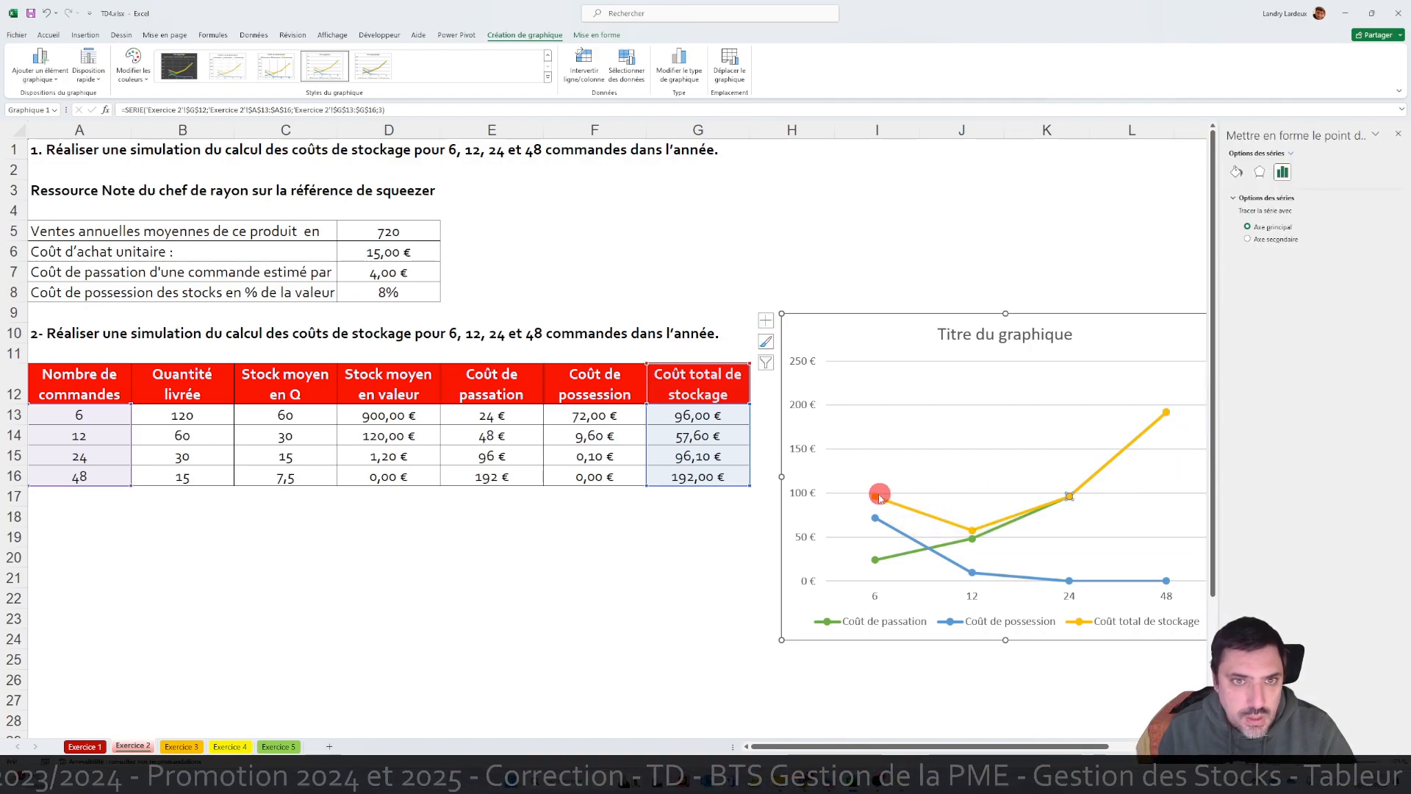
click(1238, 172)
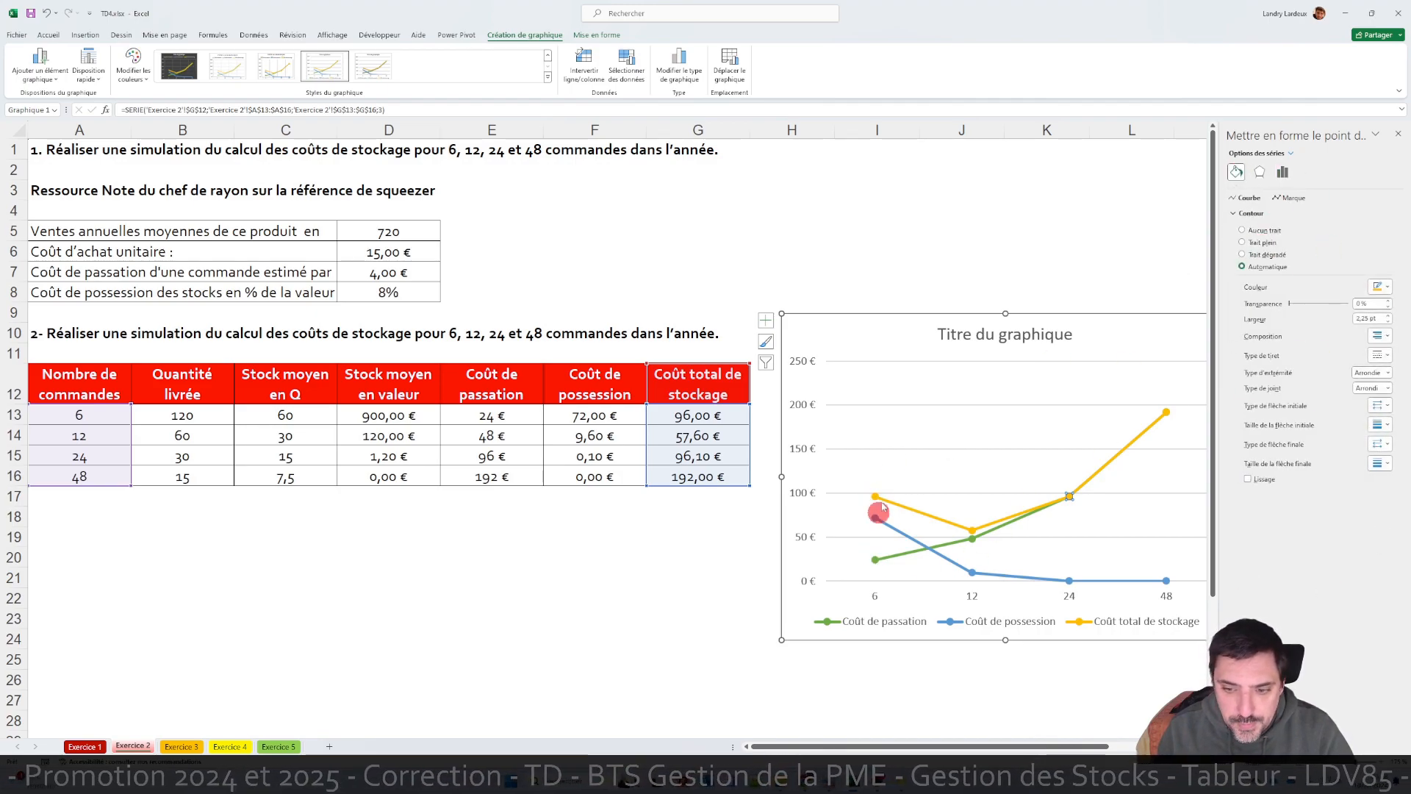
click(552, 610)
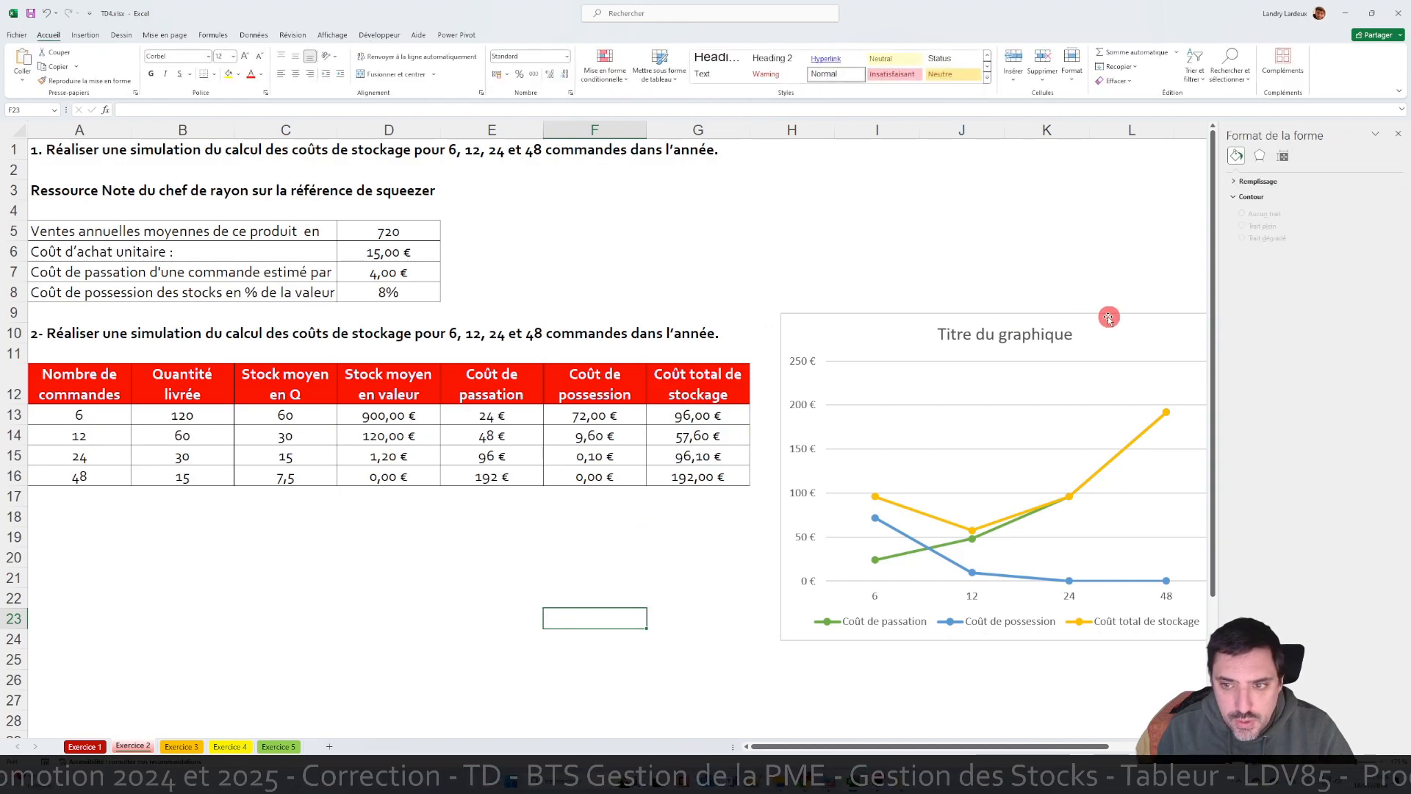
- Move the chart back under the simulation table and widen it to the table's full width
scroll(576, 394, down, 1)
drag(1111, 260, 376, 439)
scroll(545, 416, down, 2)
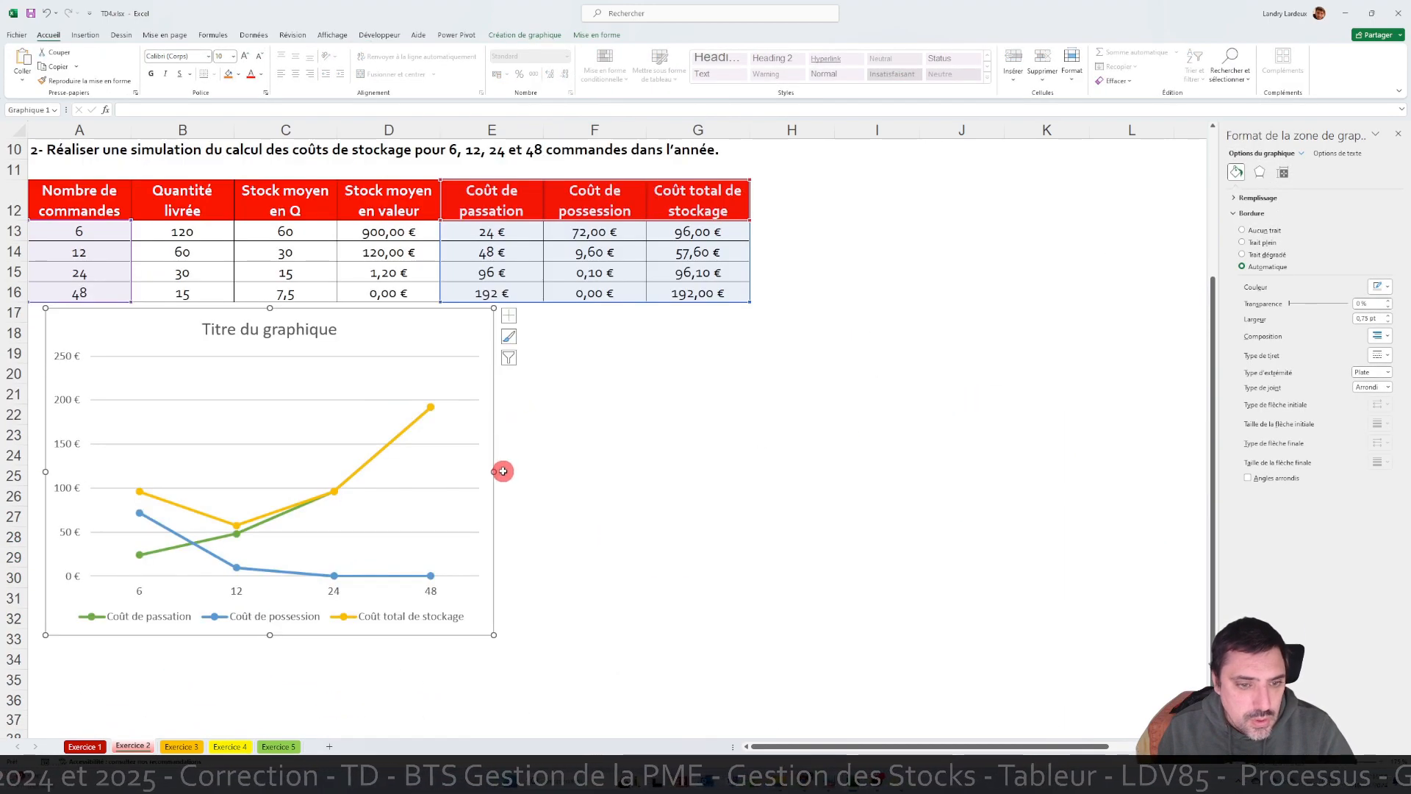
drag(492, 474, 756, 472)
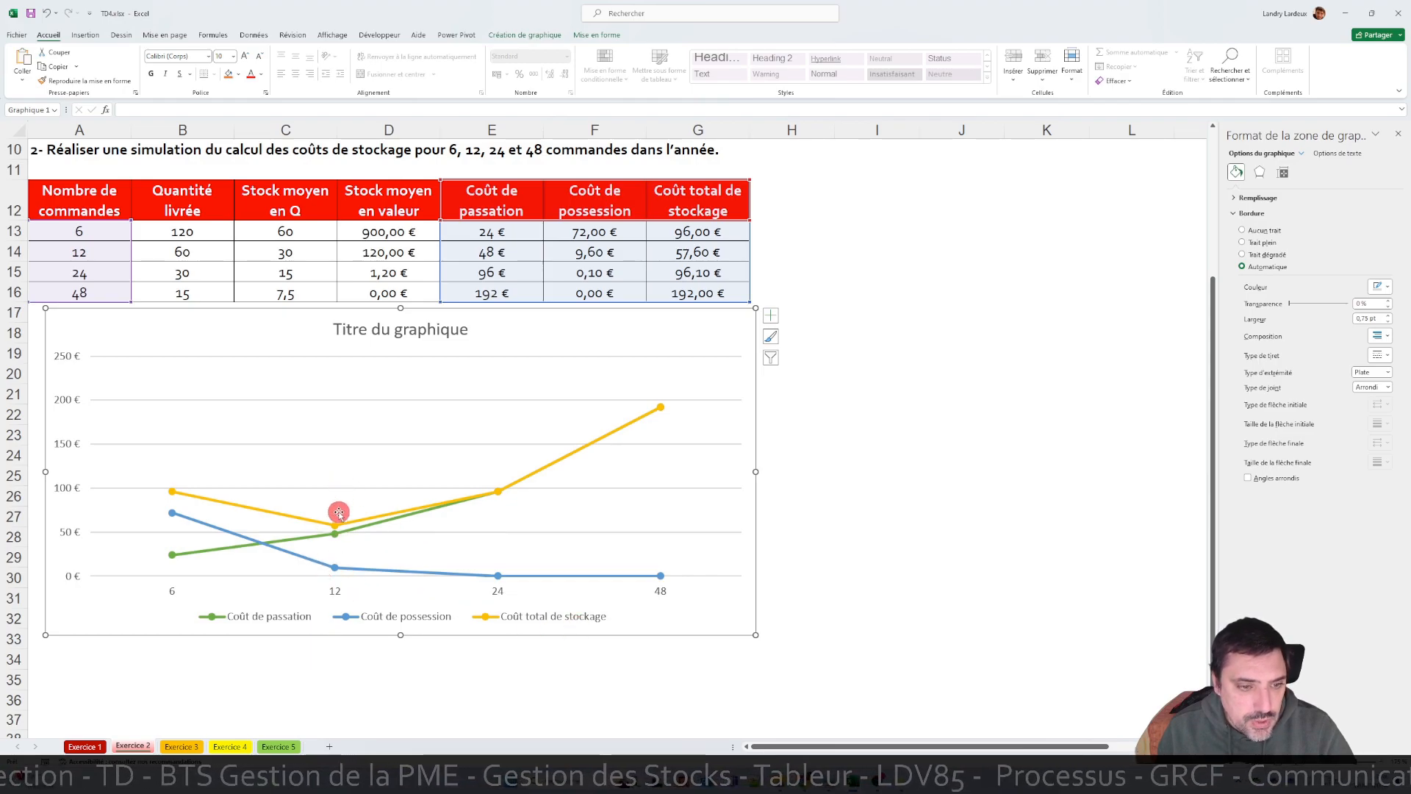
click(857, 475)
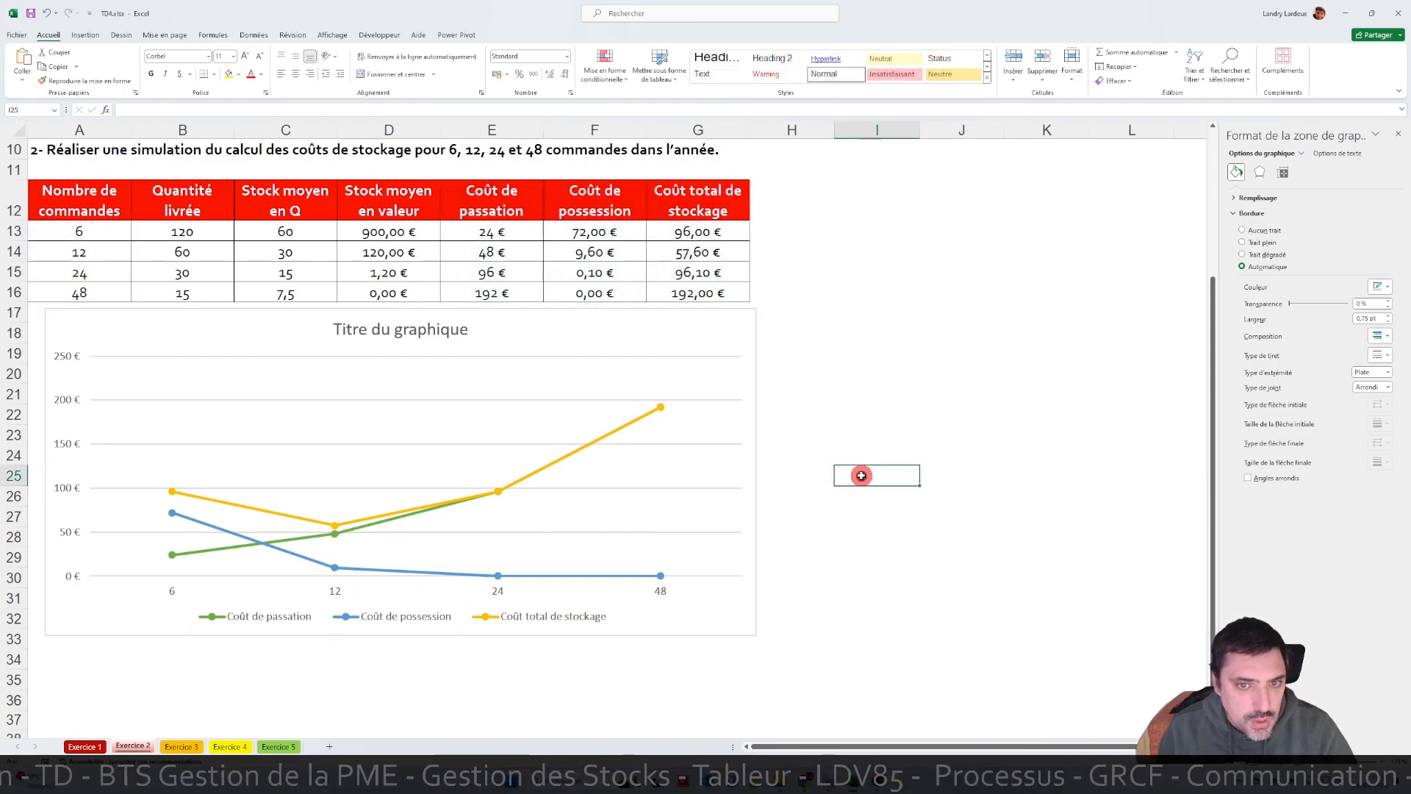
- Highlight the single lowest total storage cost in G13:G16 with conditional formatting, using green fill with dark green text
drag(698, 231, 702, 291)
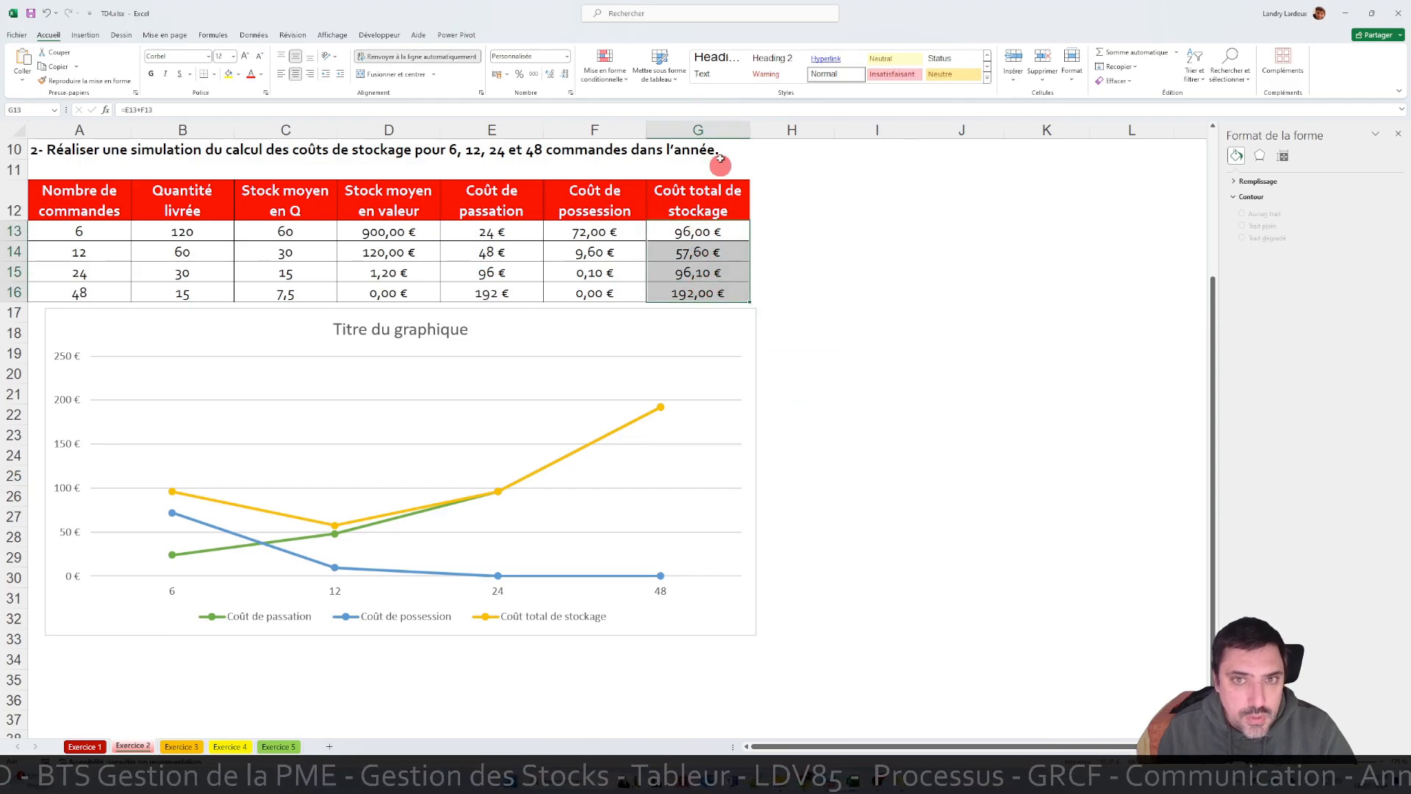
click(603, 88)
mouse_move(702, 145)
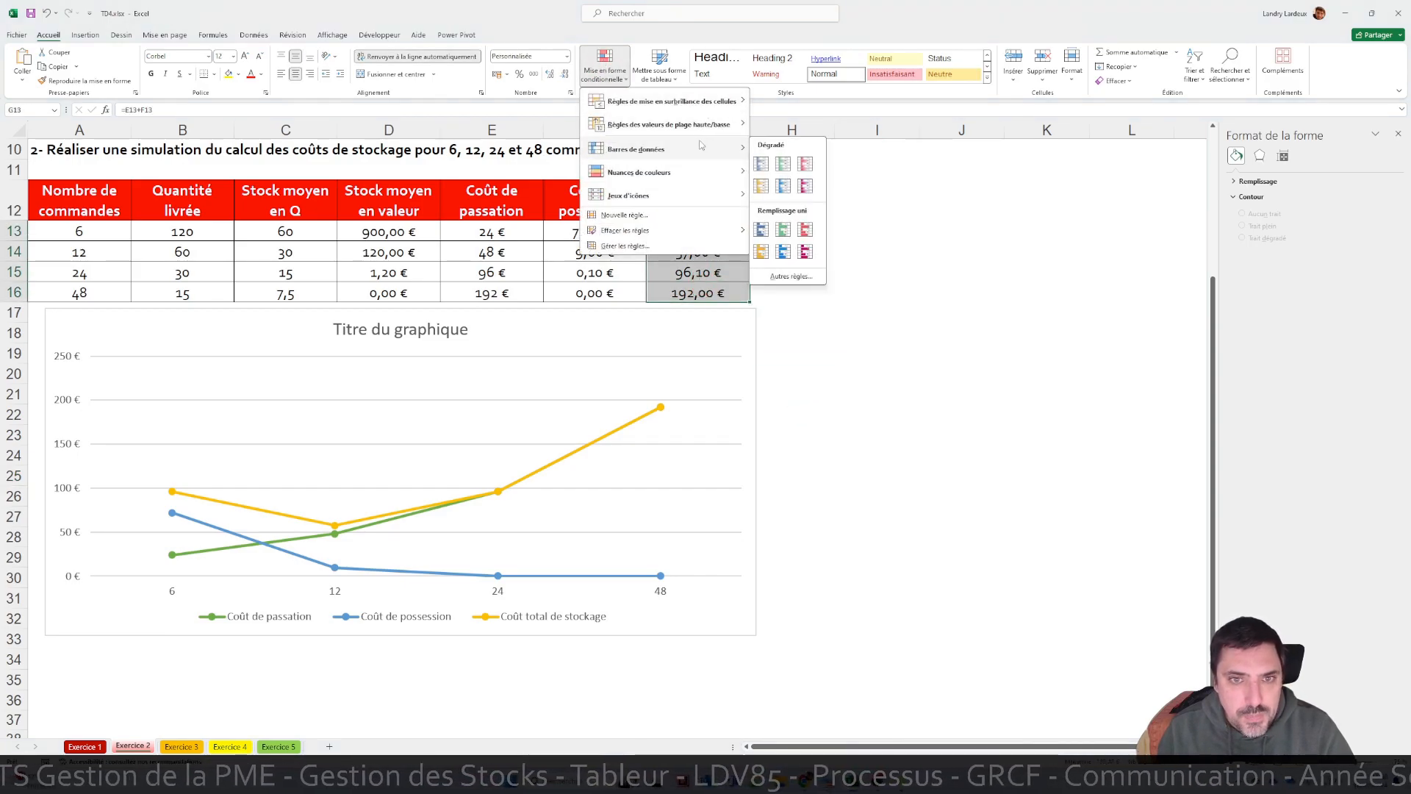
mouse_move(716, 103)
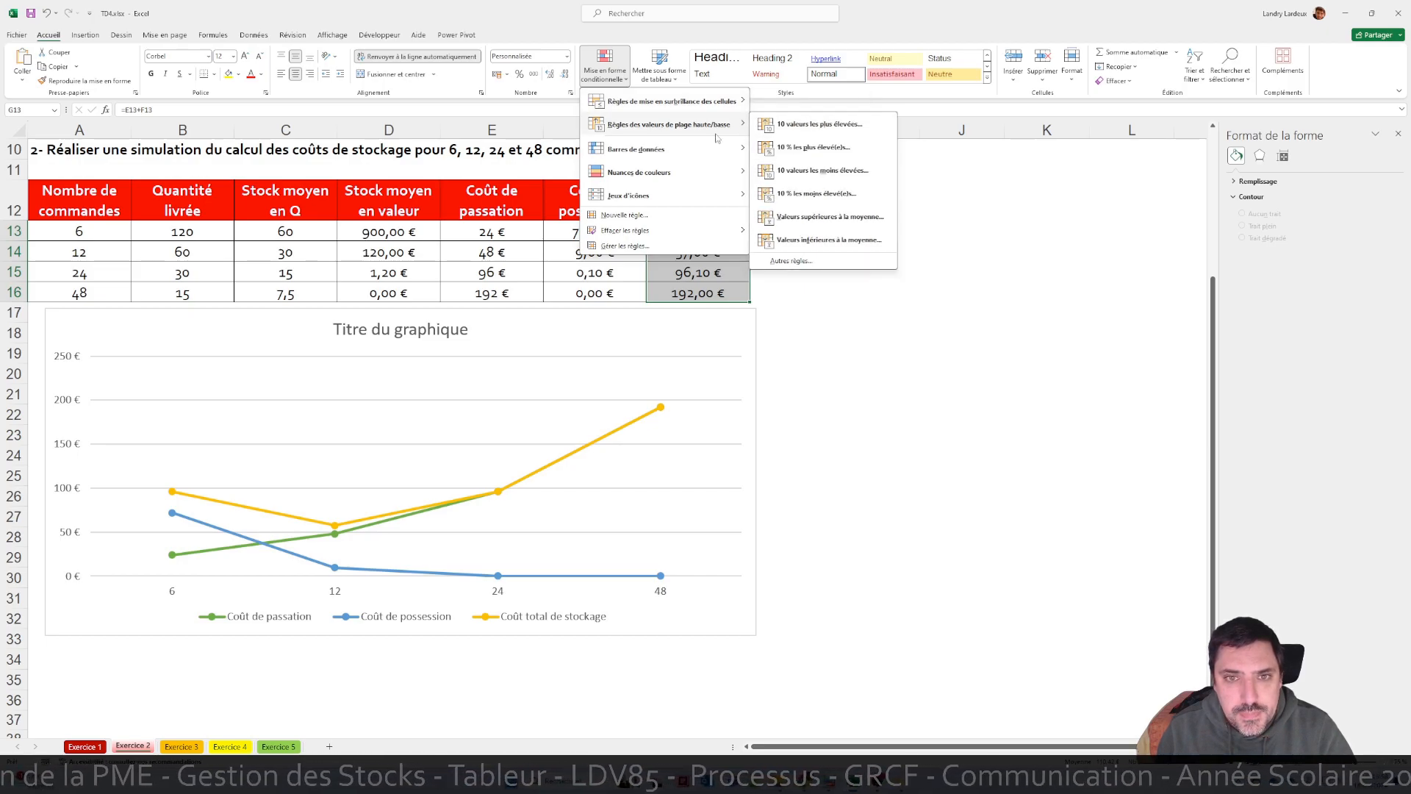
click(835, 173)
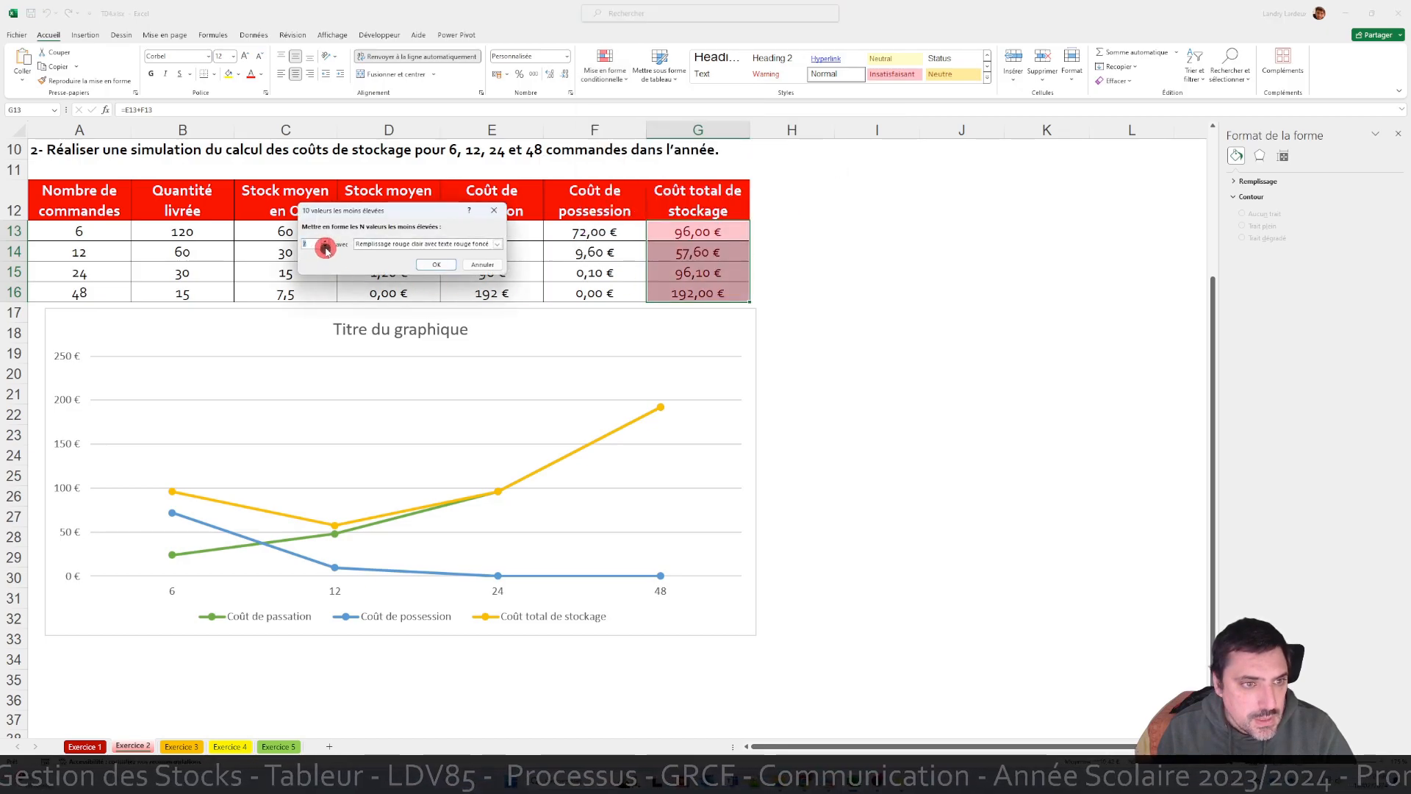
click(327, 248)
click(327, 248)
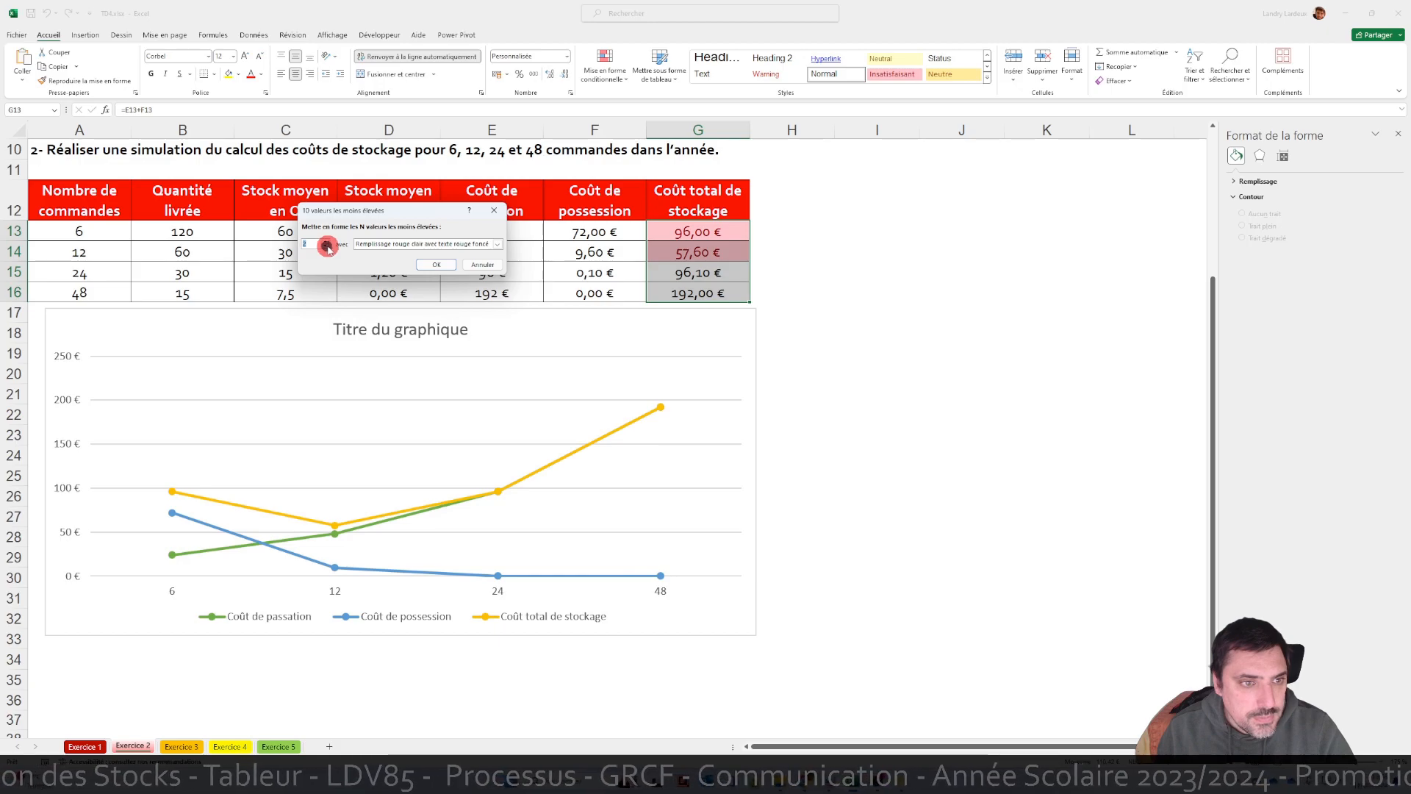
click(327, 248)
click(499, 243)
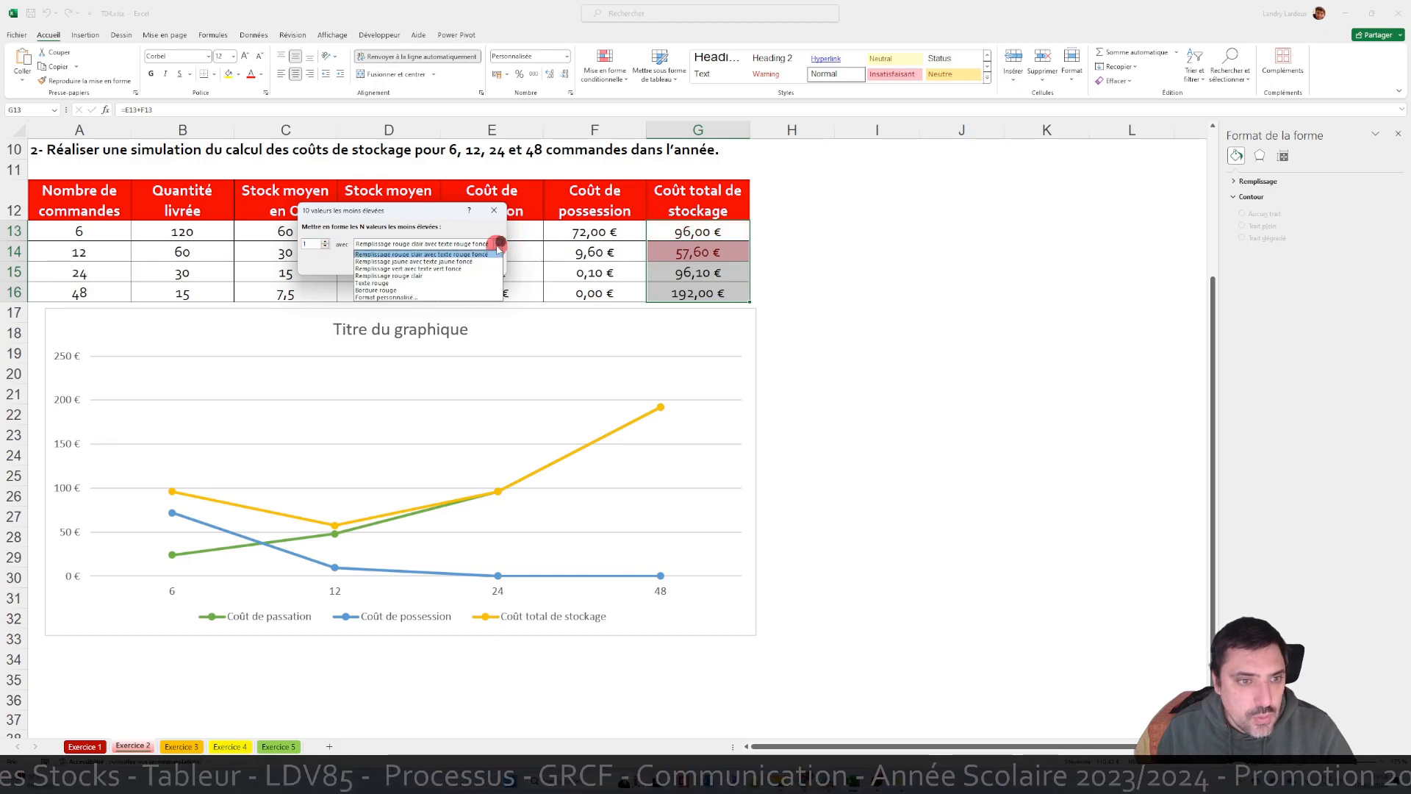
click(444, 269)
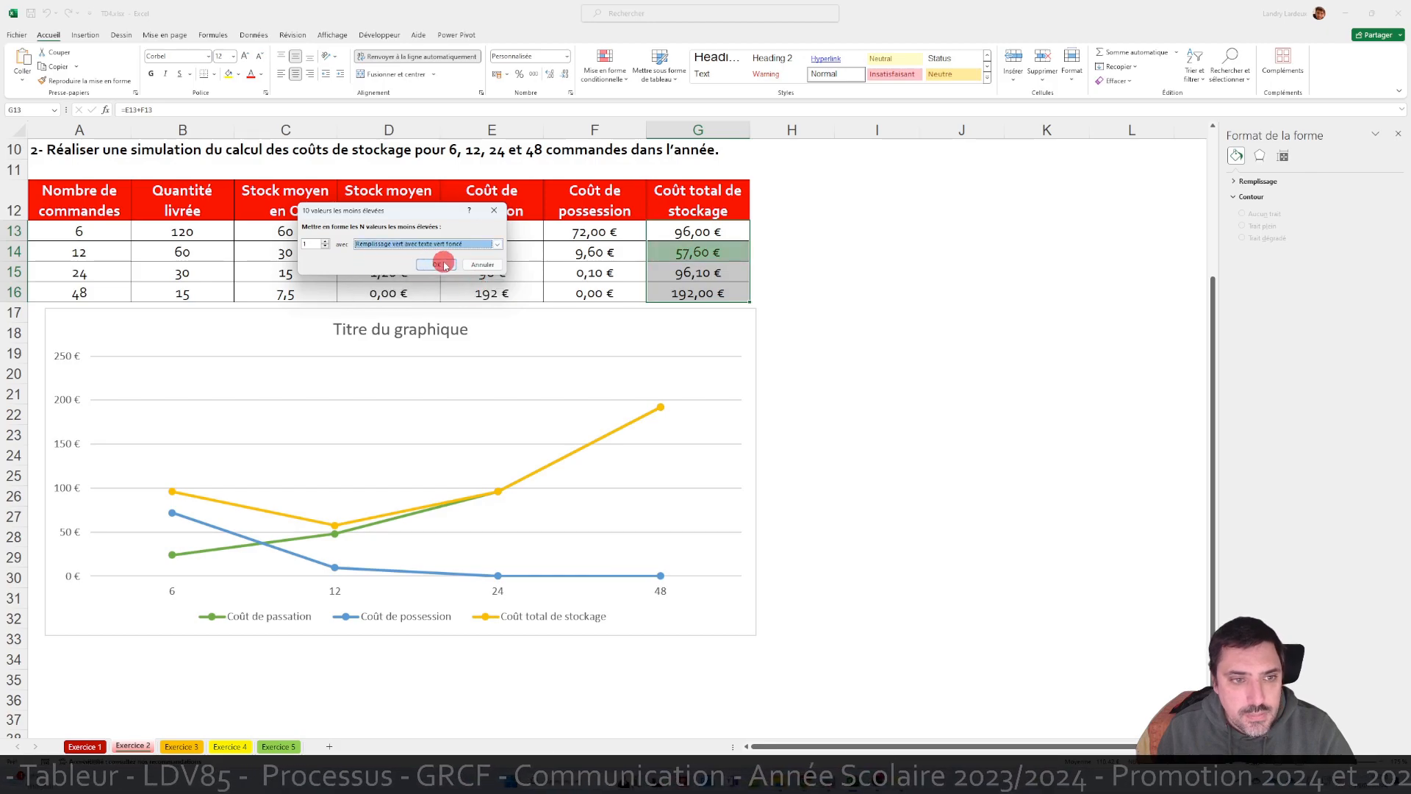
click(449, 267)
click(879, 333)
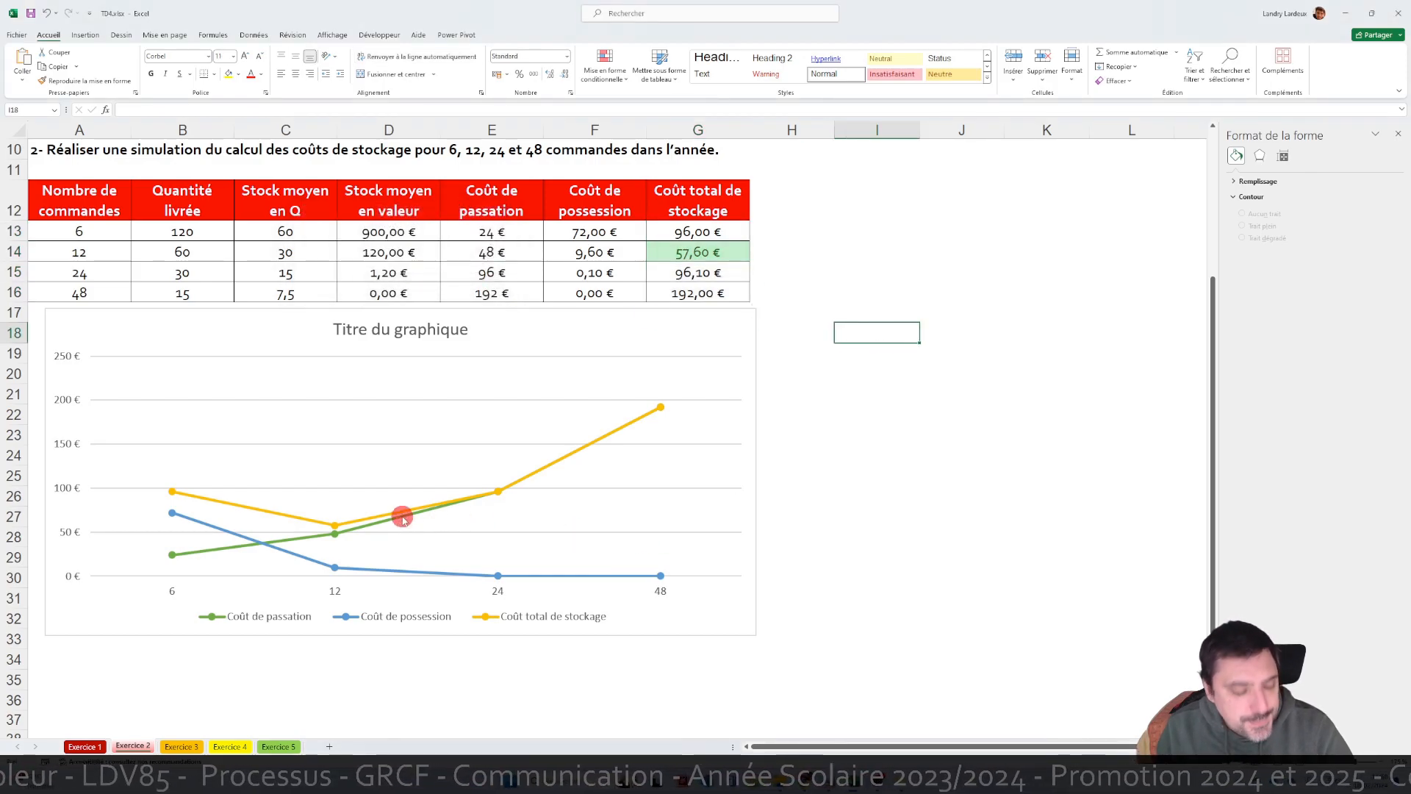
- Open the Exercice 3 sheet and examine the purchase cost data, the 20/80 analysis table headings and the listed tasks
click(186, 746)
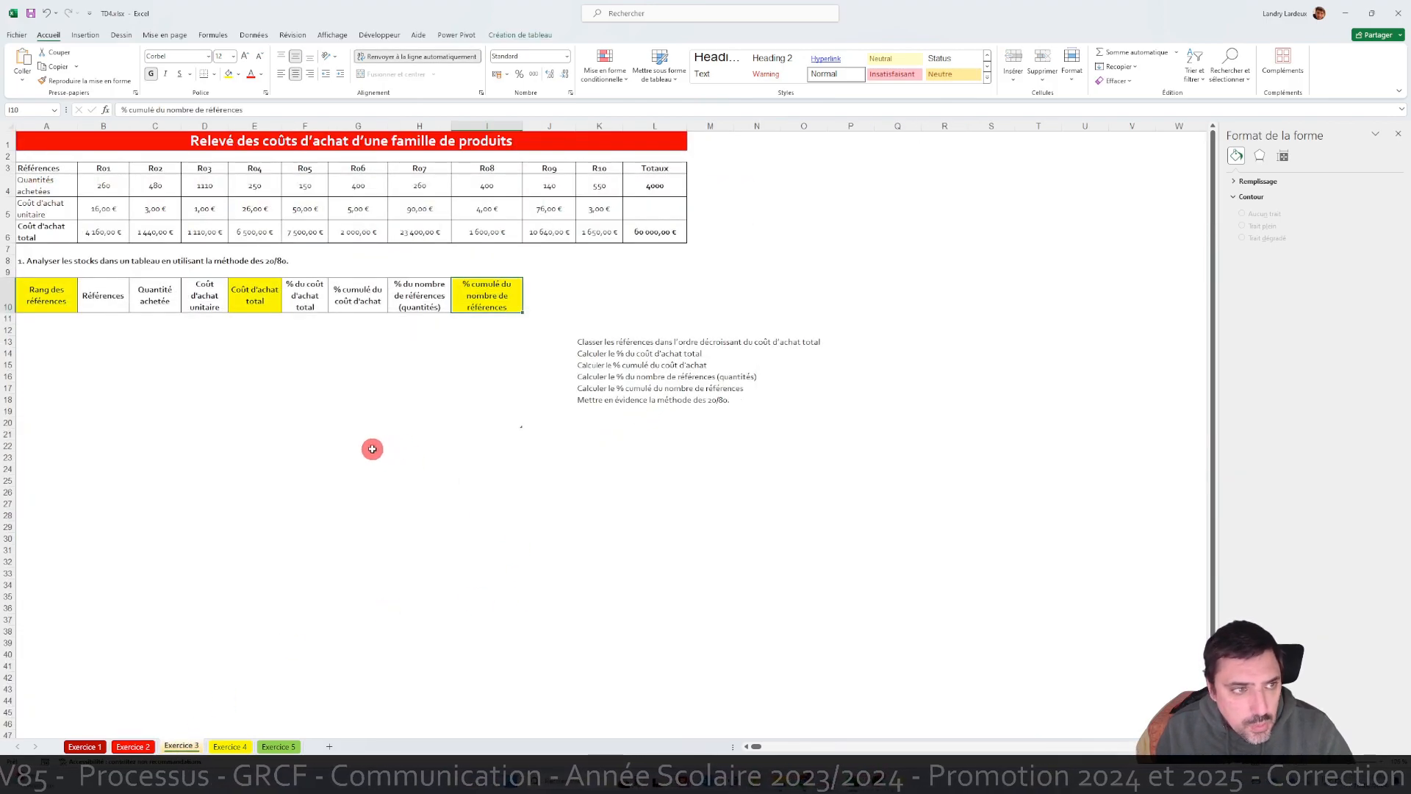
scroll(342, 452, up, 4)
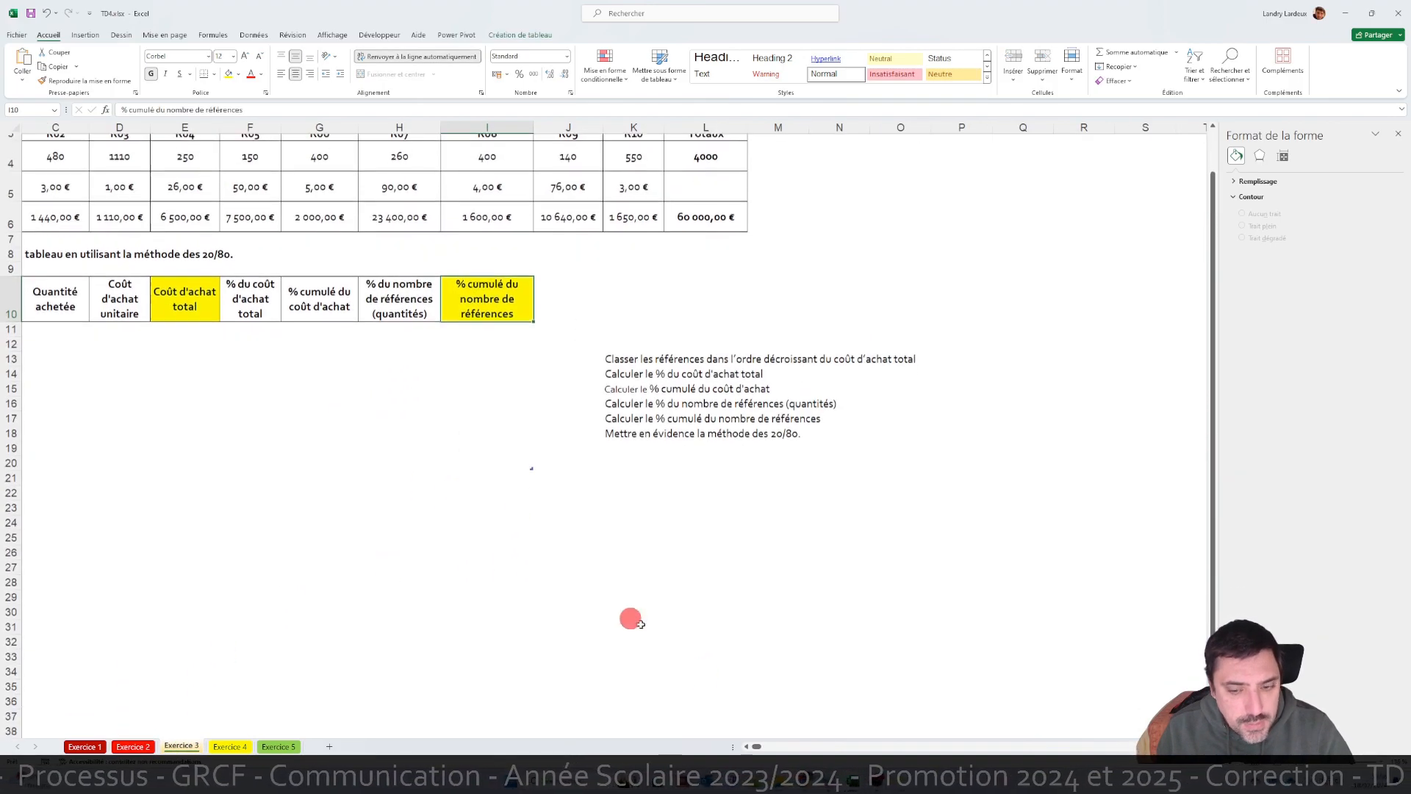
scroll(671, 627, down, 1)
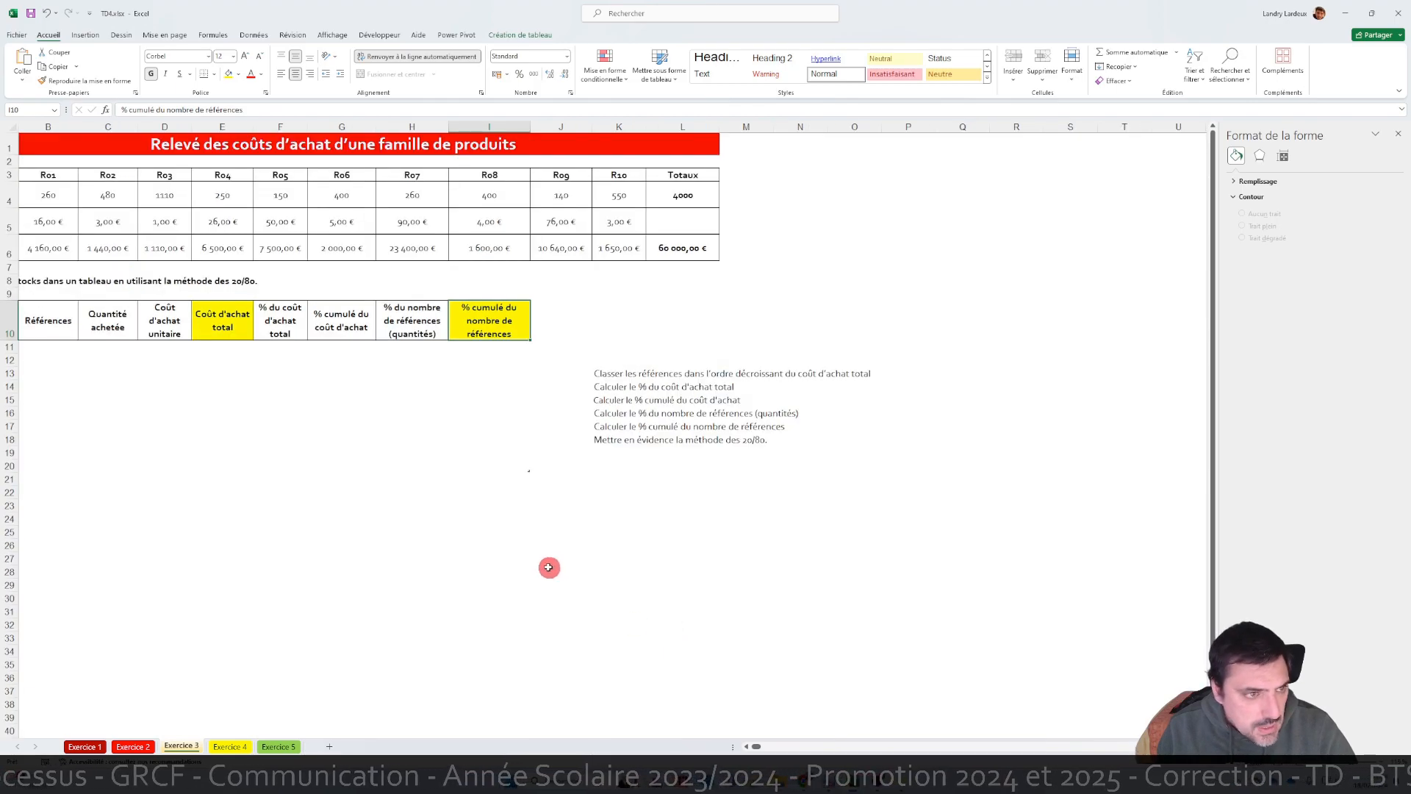
drag(746, 746, 744, 731)
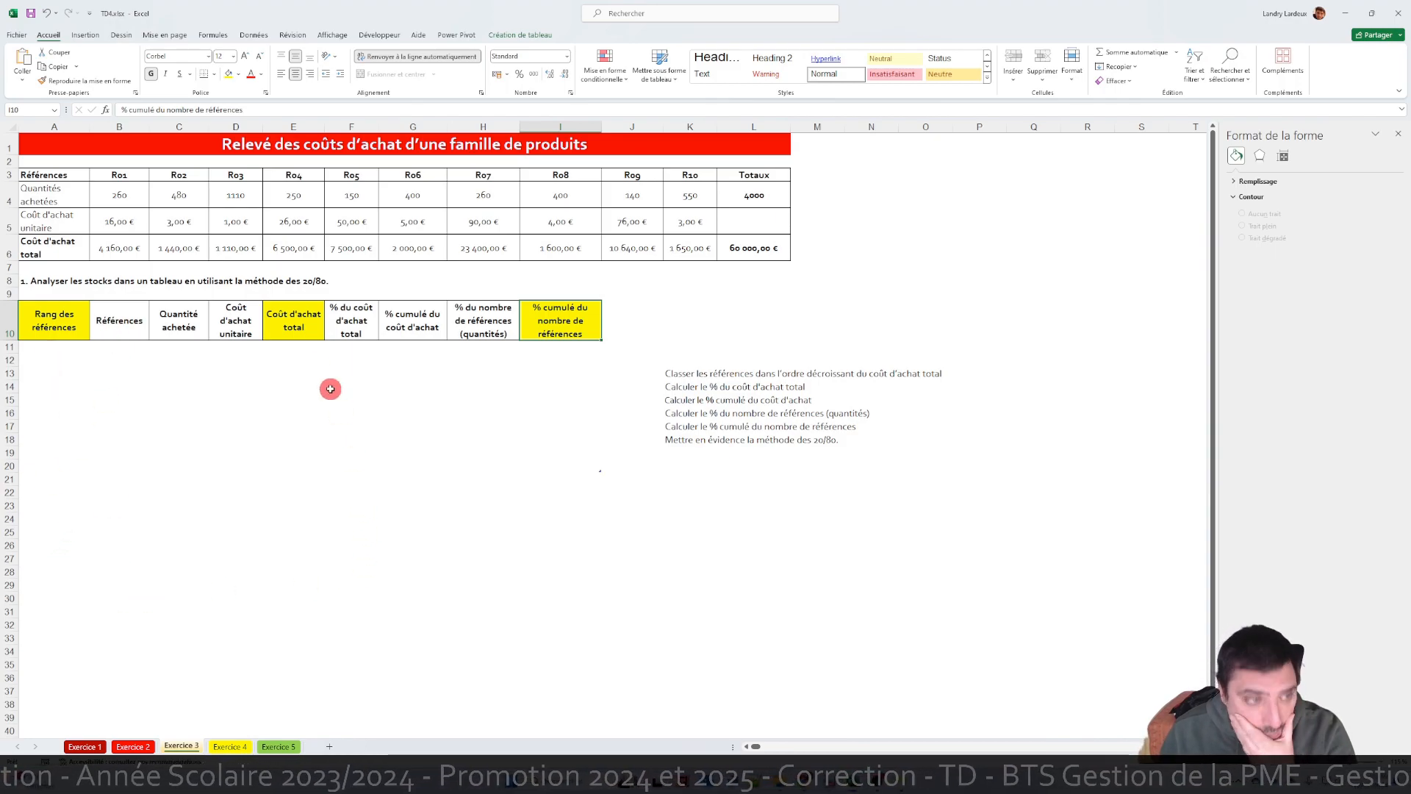
drag(124, 178, 723, 213)
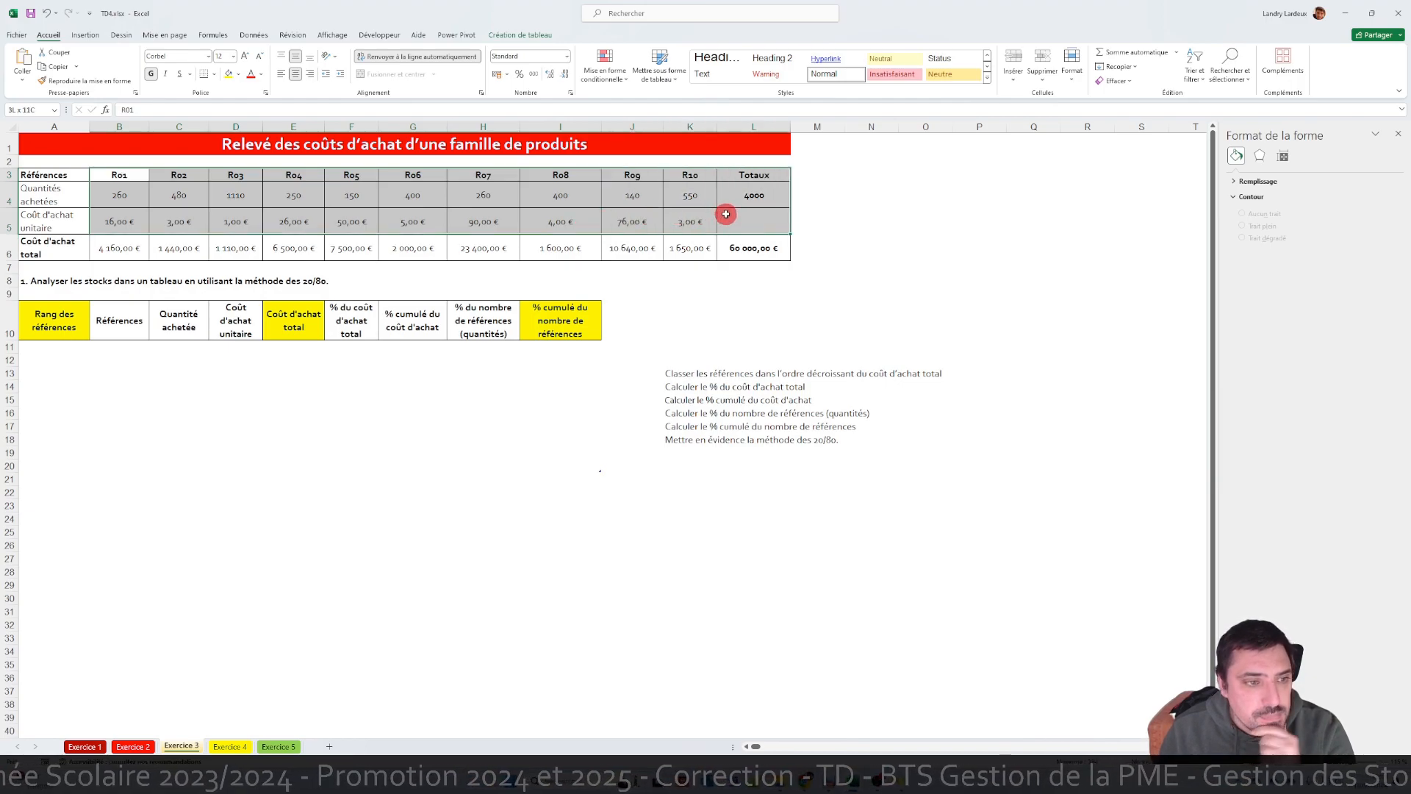
click(40, 316)
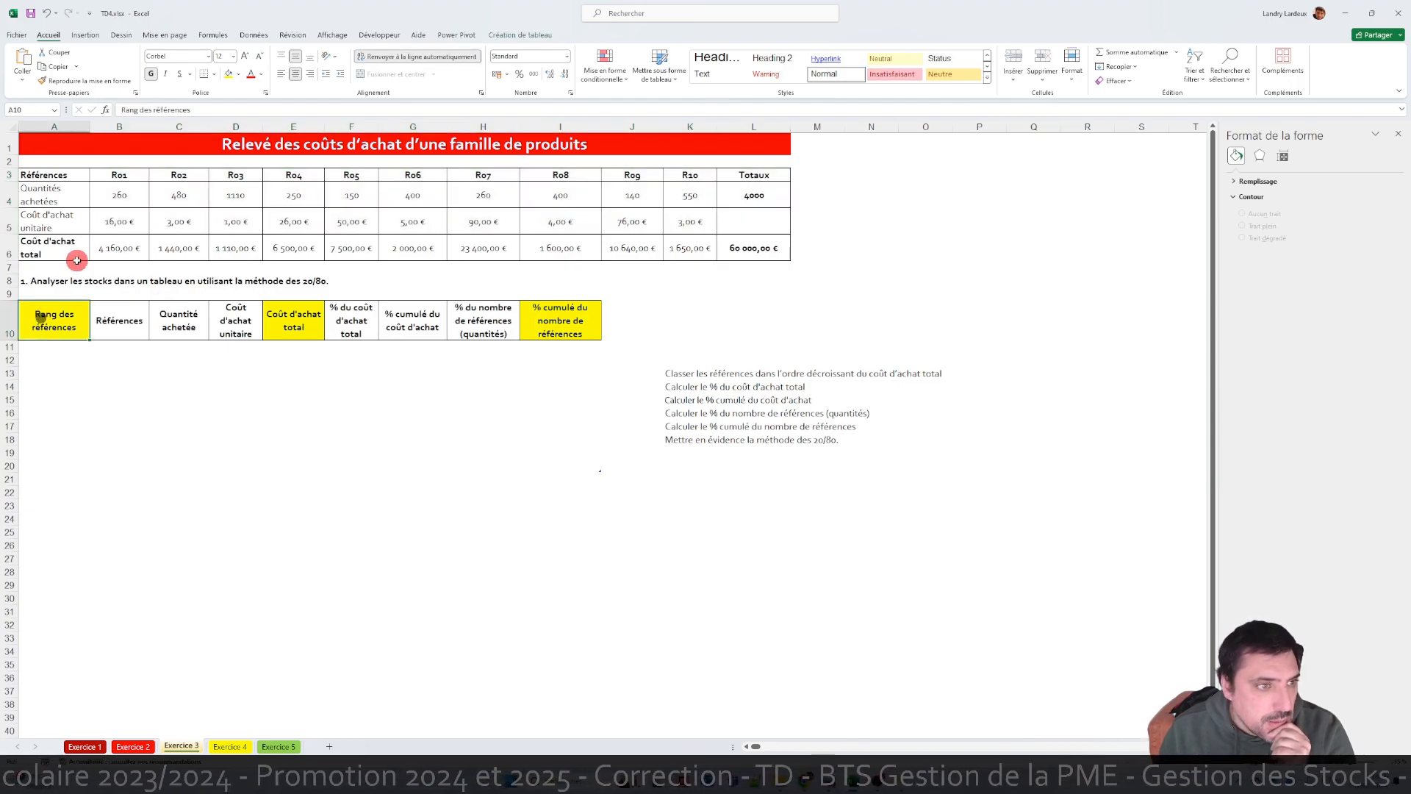
click(134, 322)
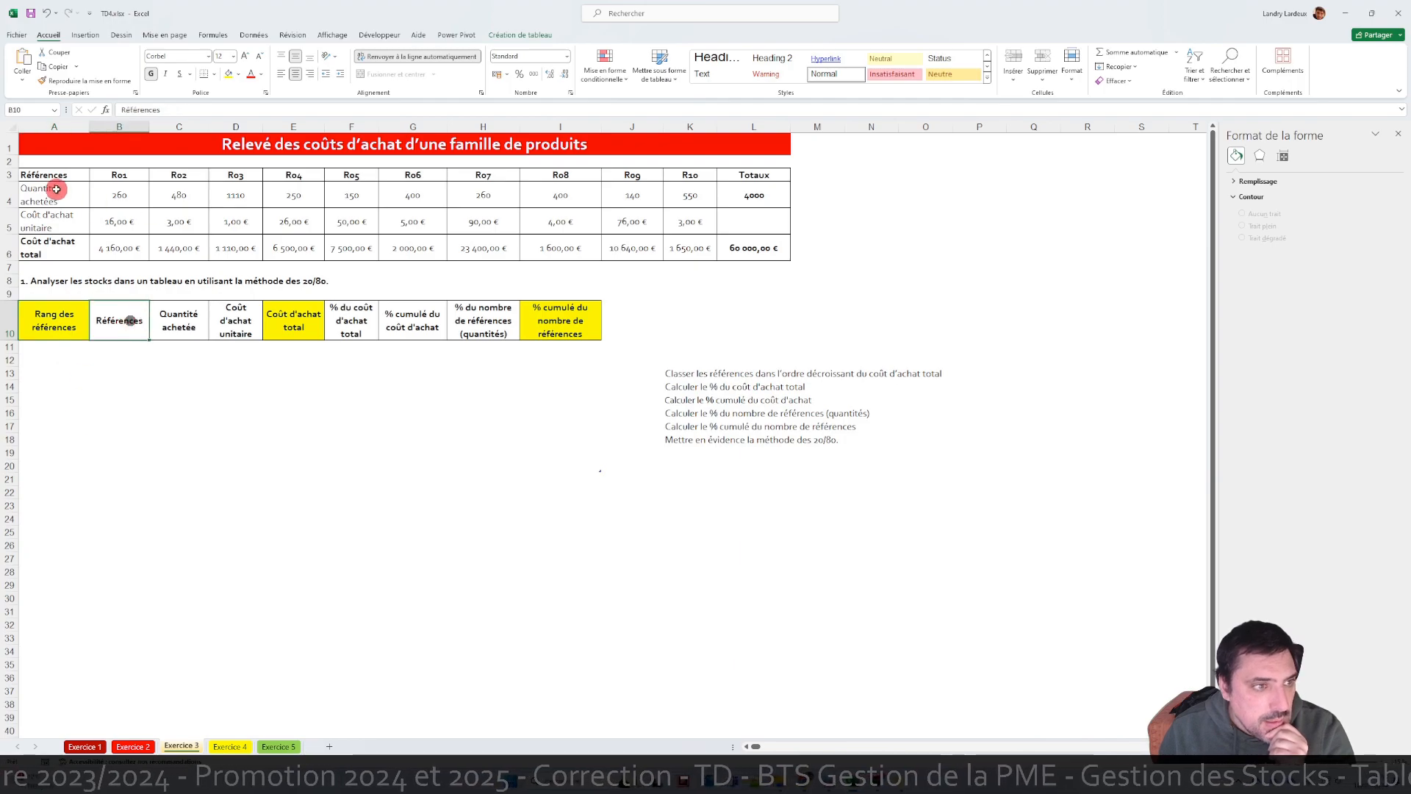
click(173, 318)
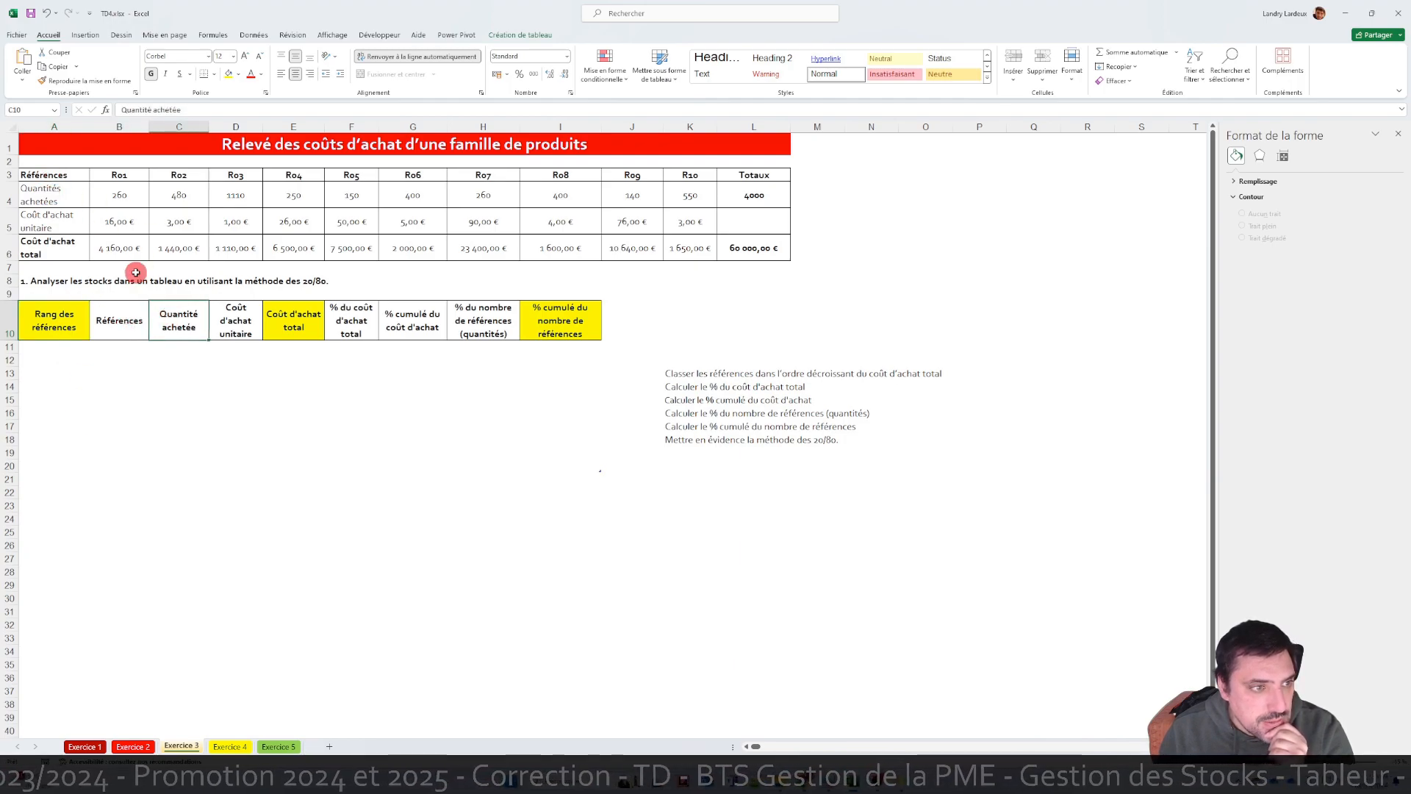
- Copy the R01–R10 data in B3:K6 and paste it transposed into the analysis table starting at B11
click(229, 314)
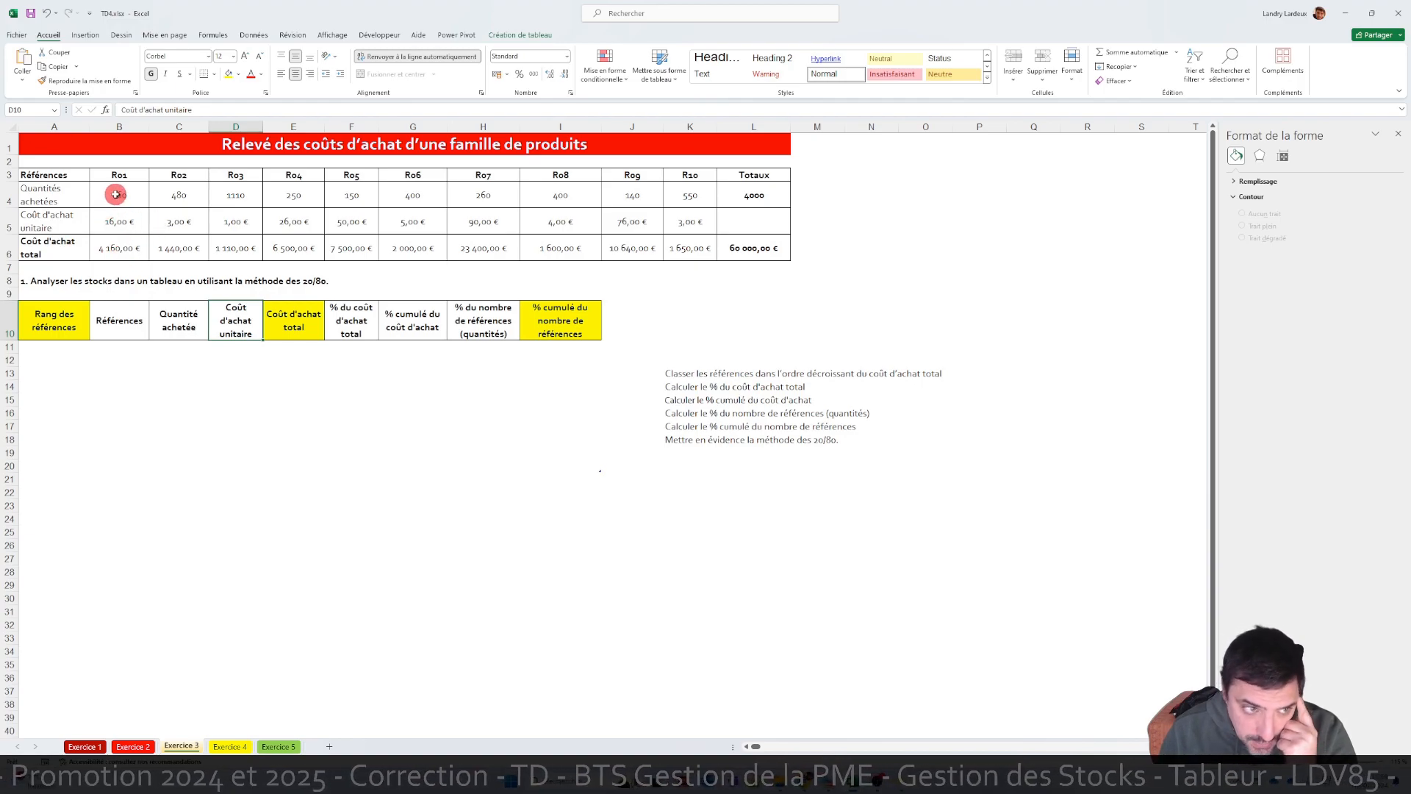
drag(120, 176, 690, 239)
right_click(639, 210)
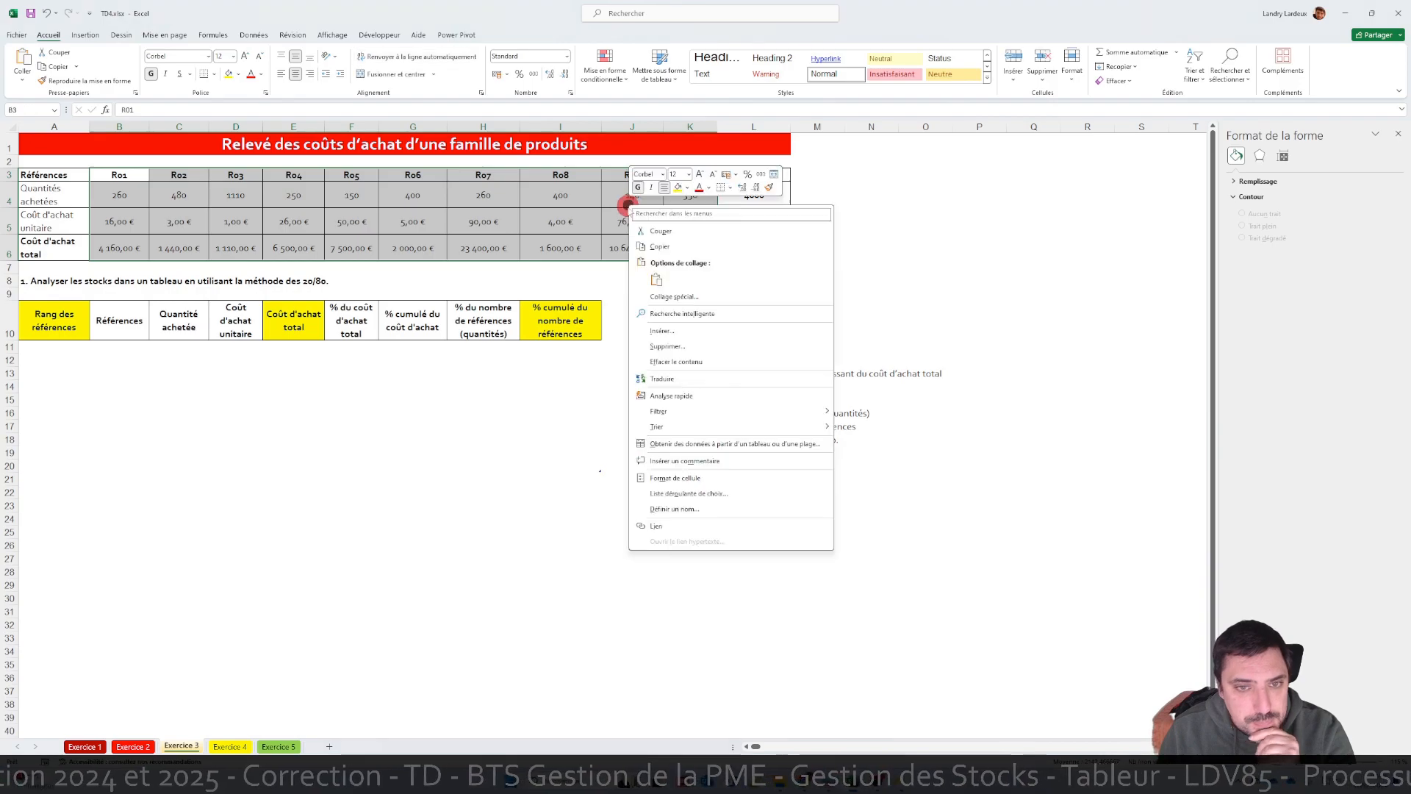
click(674, 247)
click(119, 348)
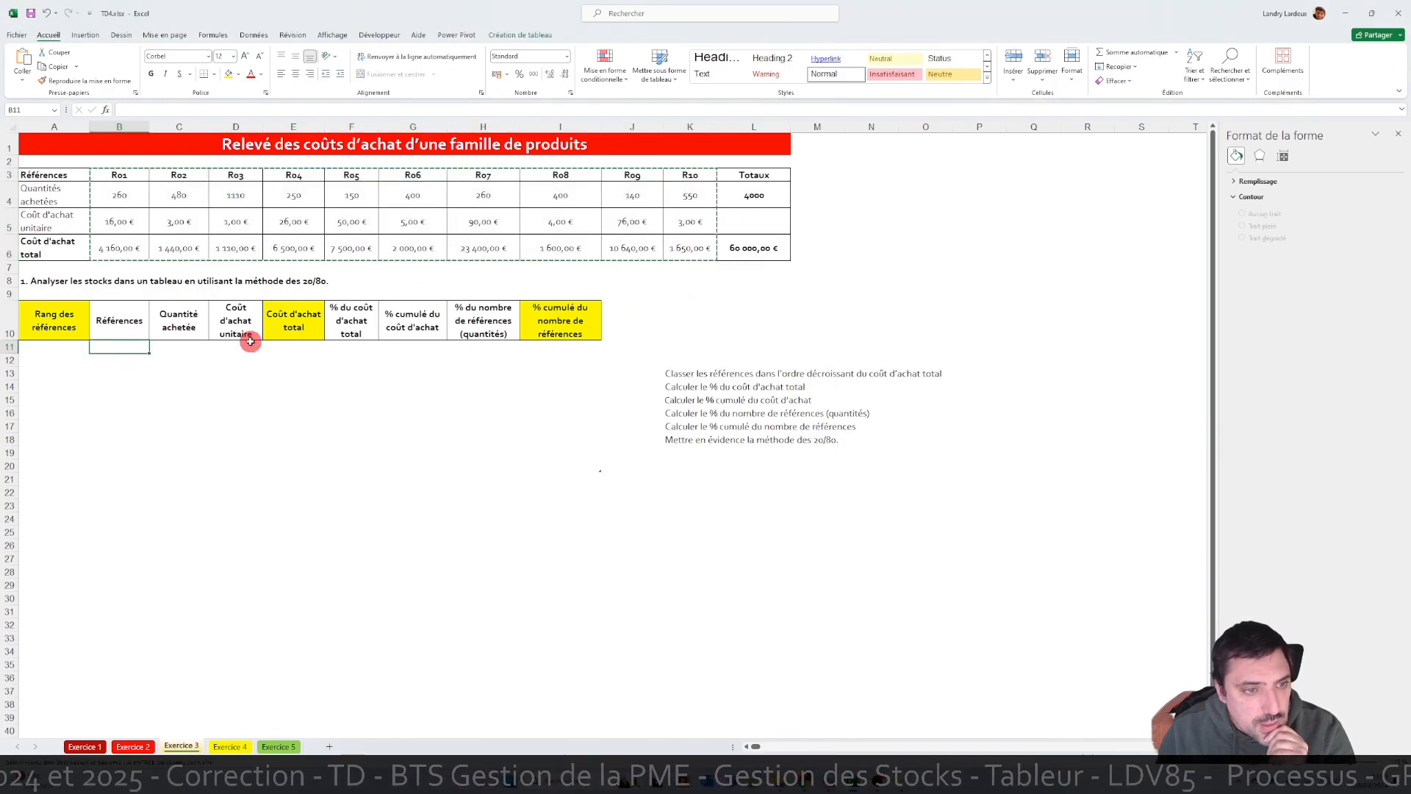
click(22, 81)
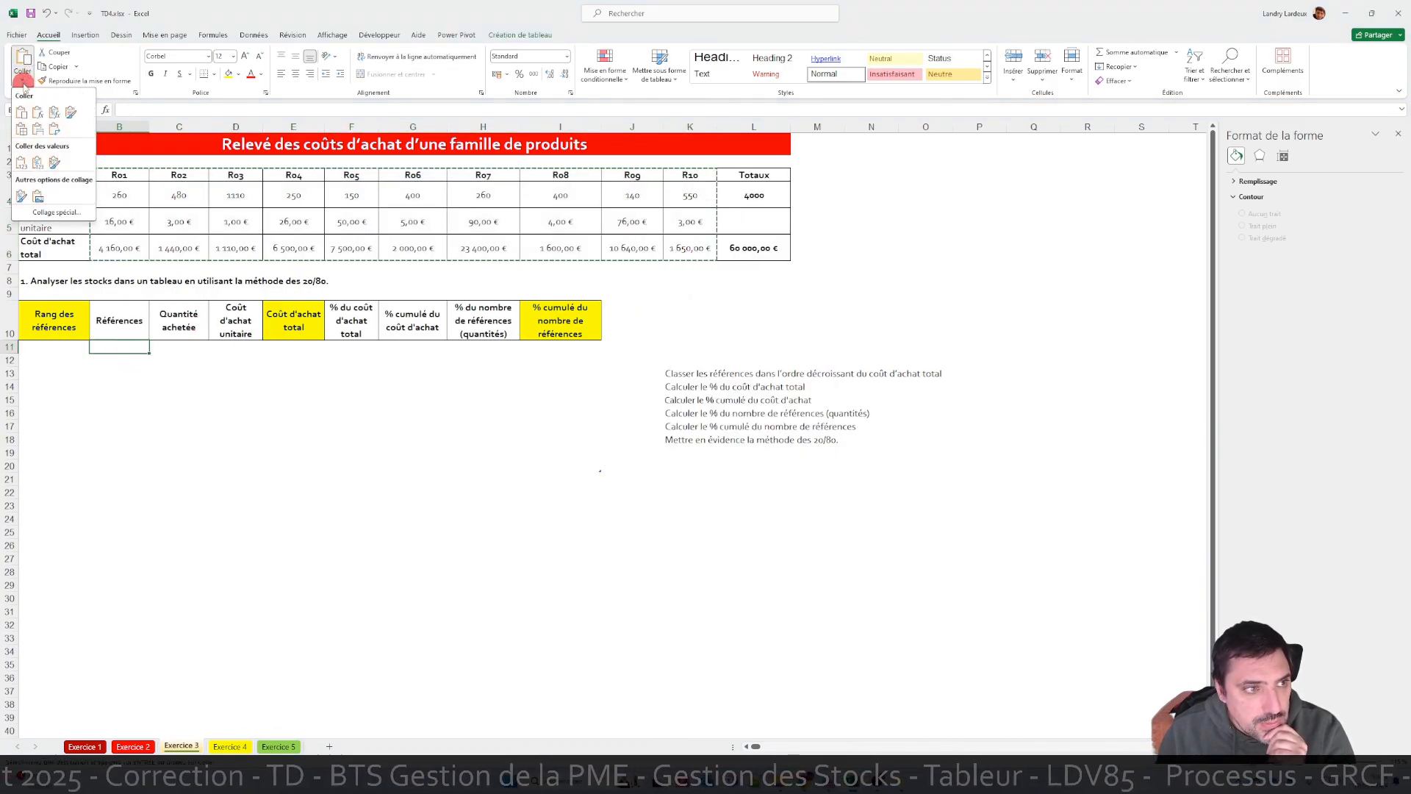
click(23, 83)
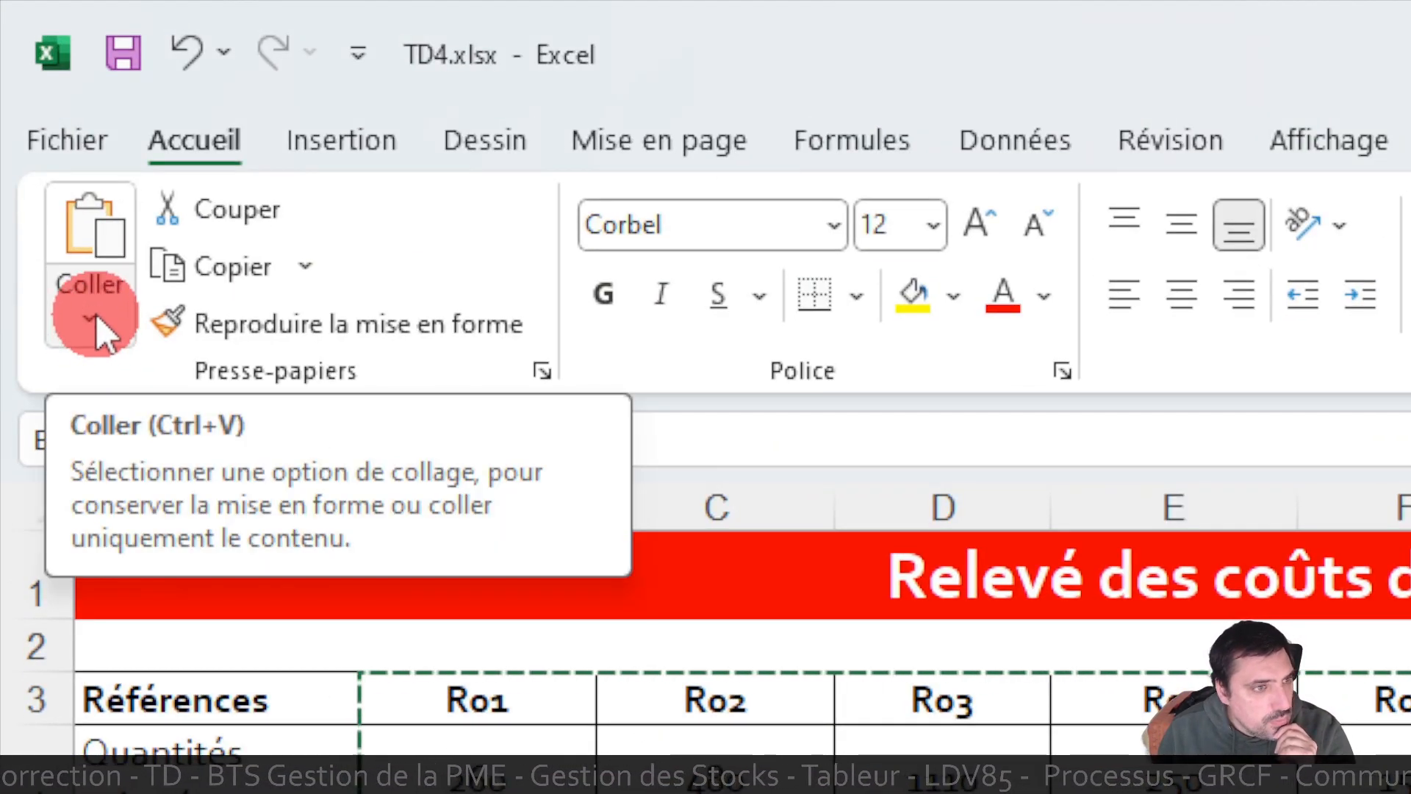
click(89, 321)
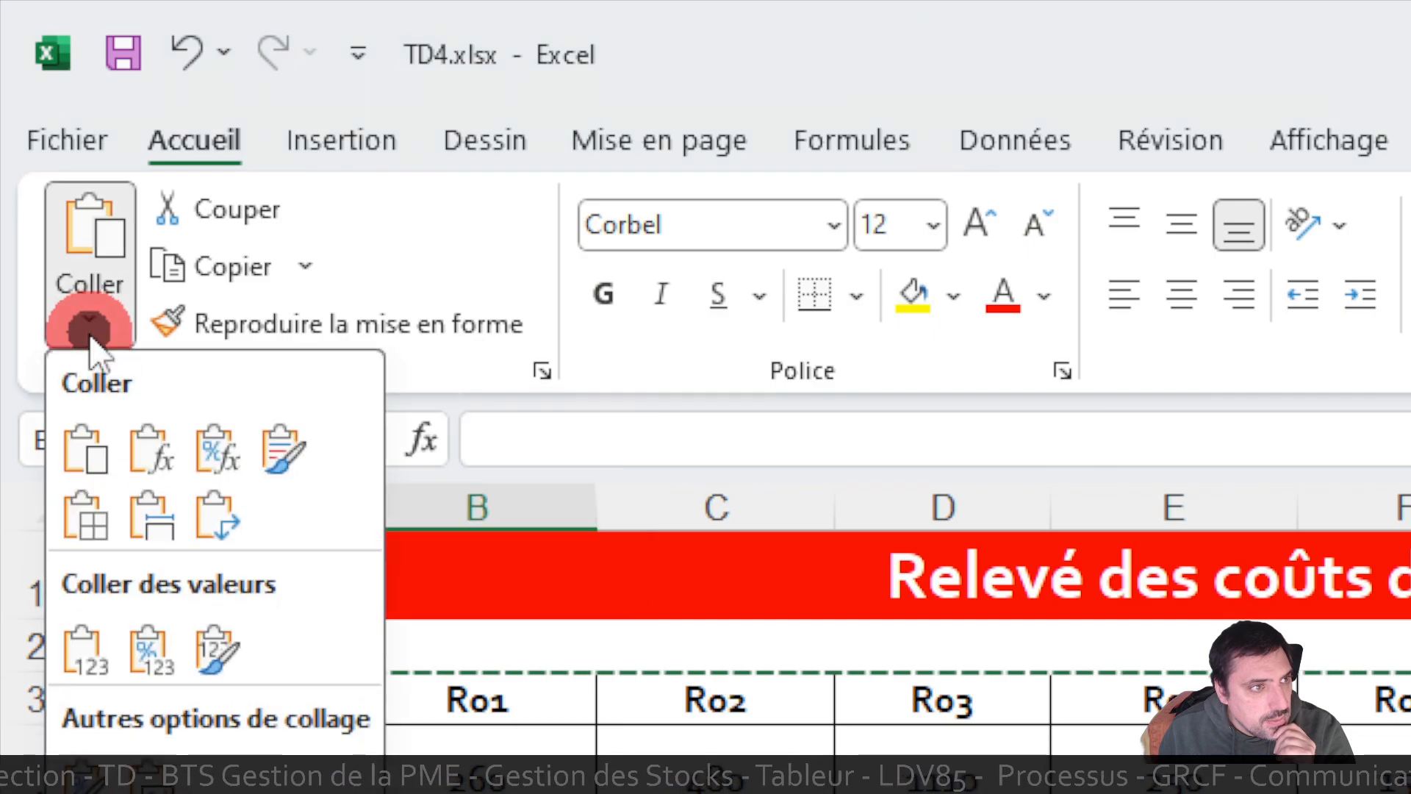
click(218, 527)
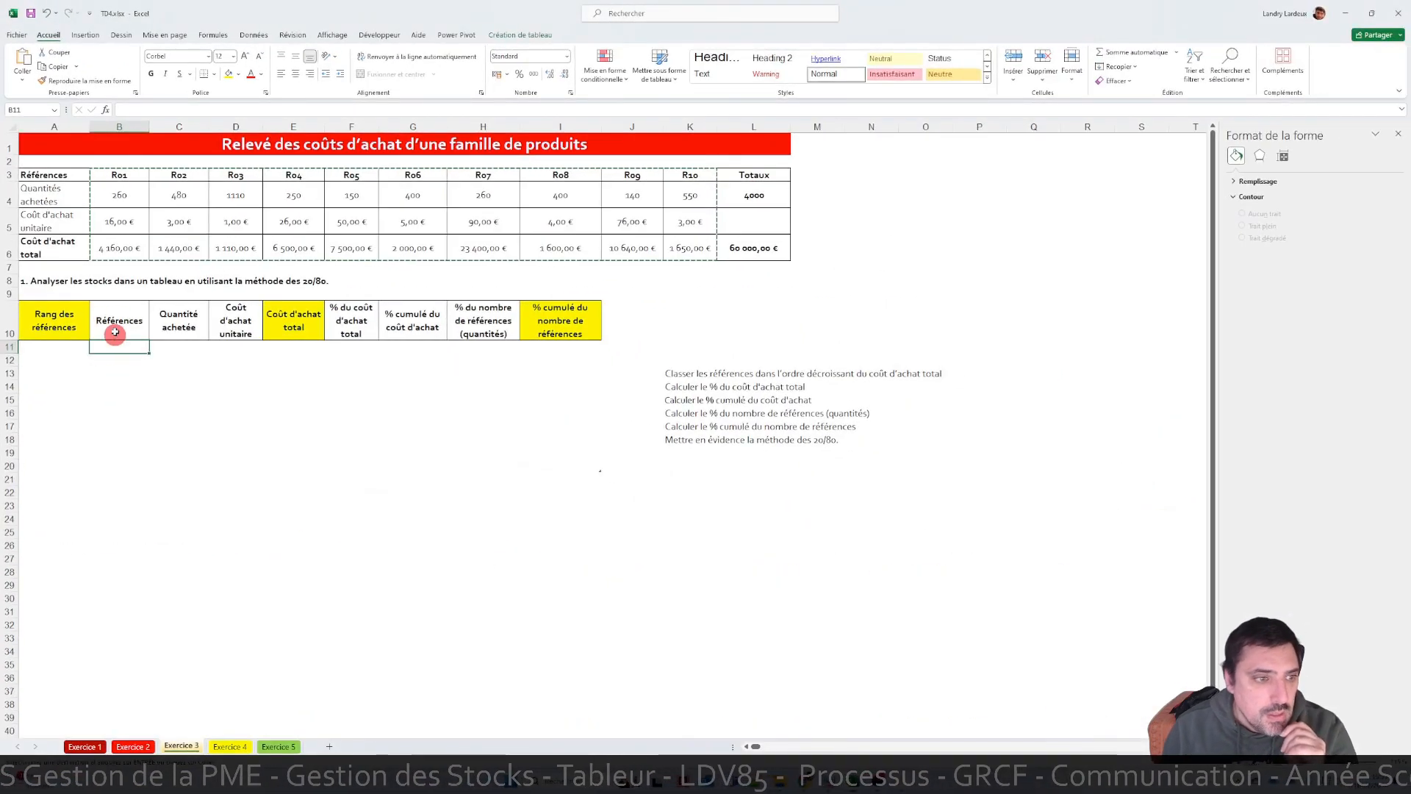
click(25, 76)
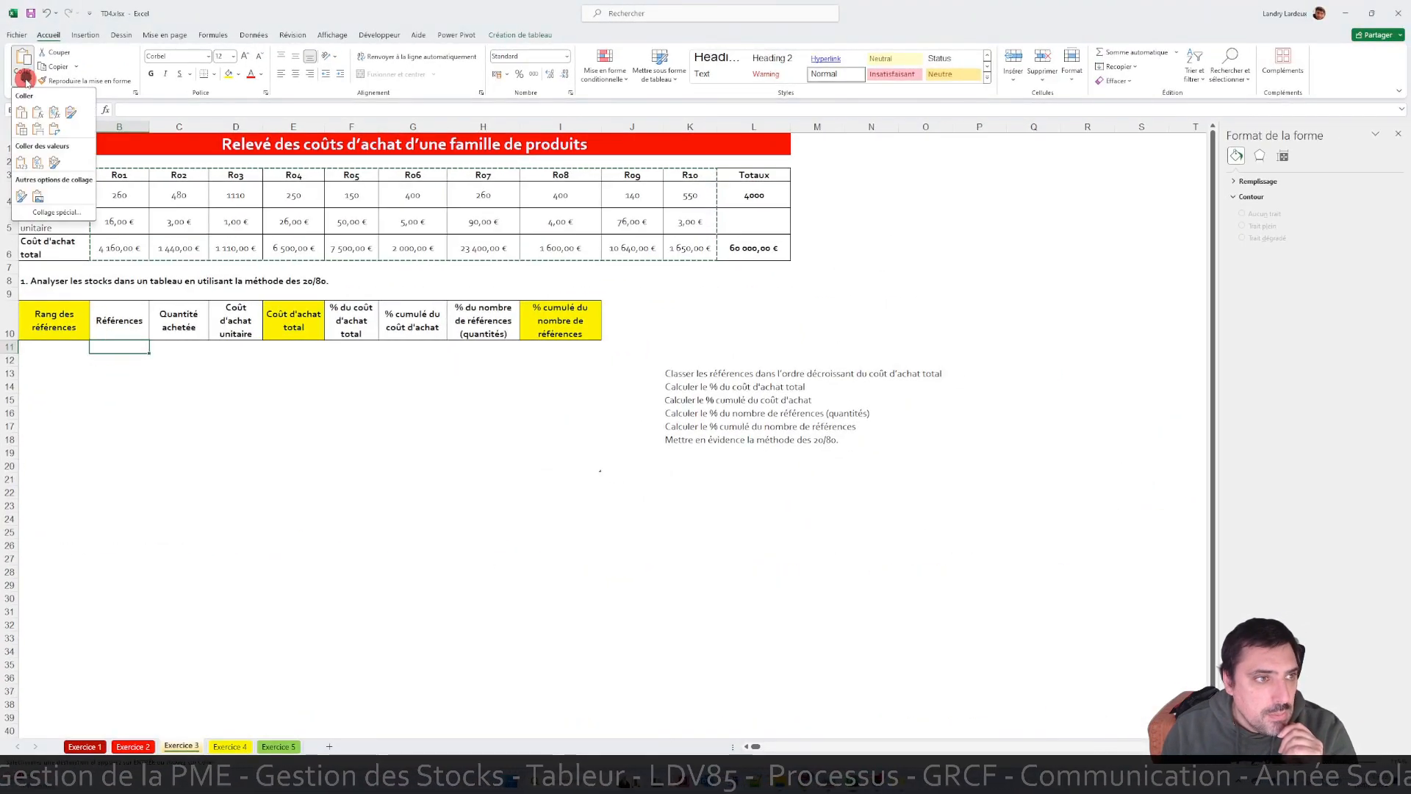
click(54, 130)
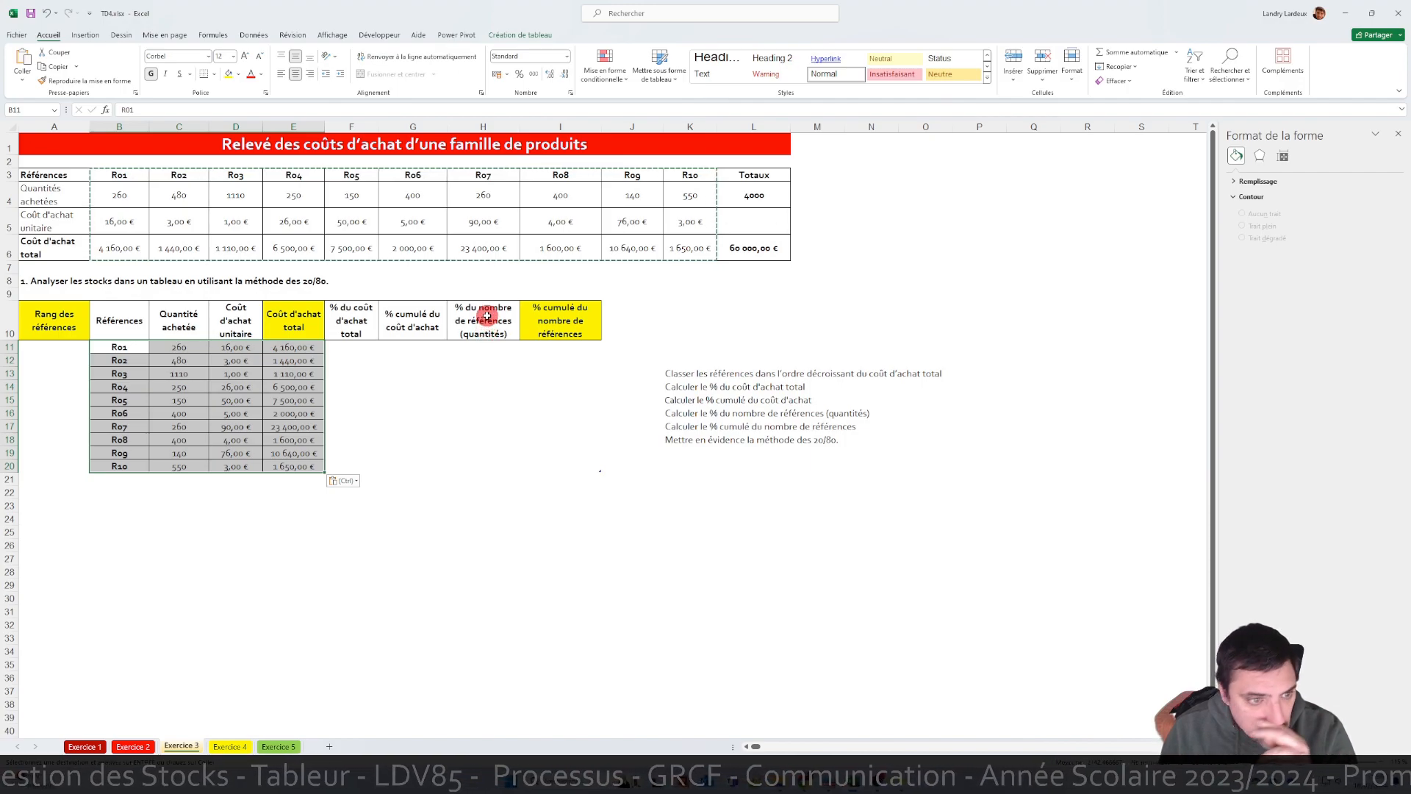
- Sort the analysis table rows by the cell values of Coût d'achat total, from largest to smallest
click(1203, 63)
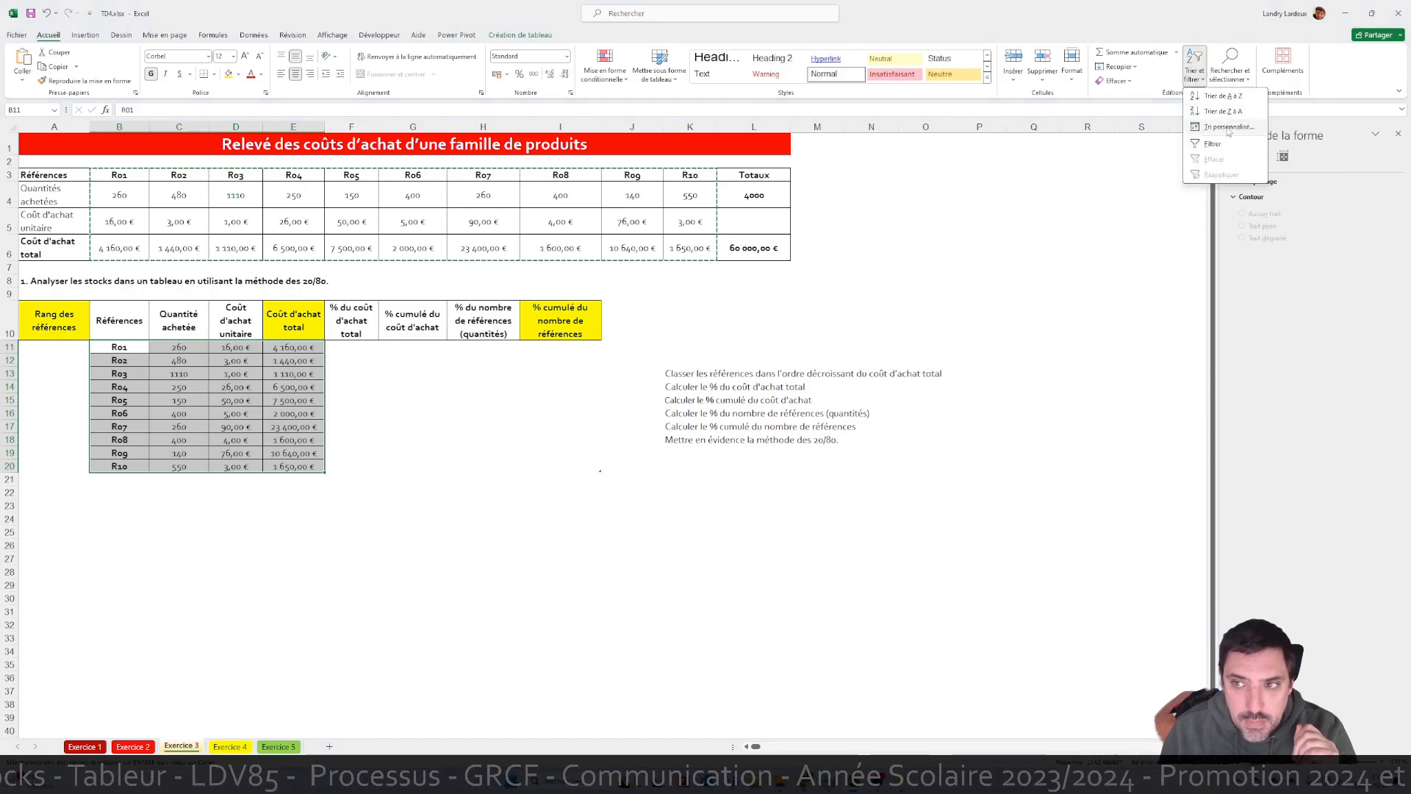
click(1229, 127)
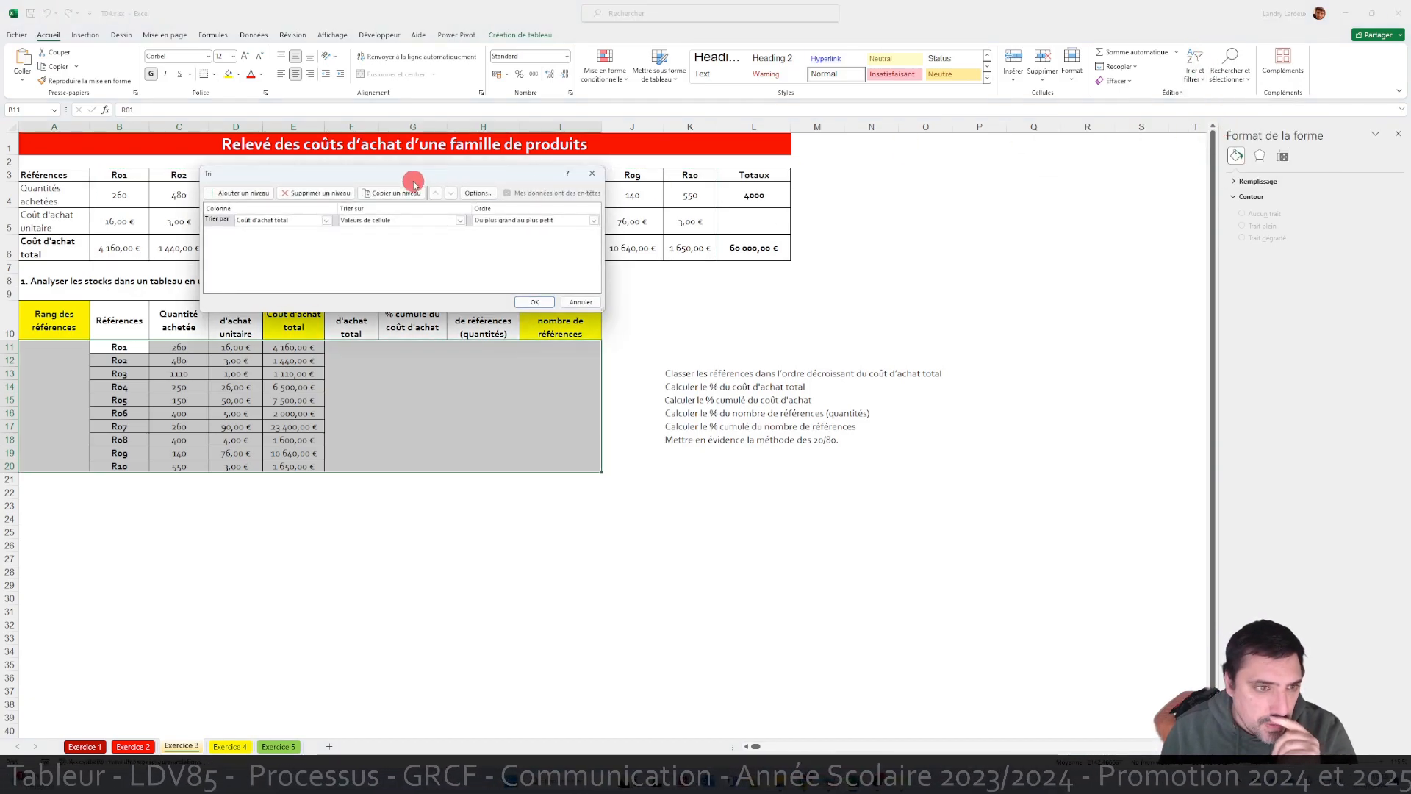
drag(348, 175, 464, 355)
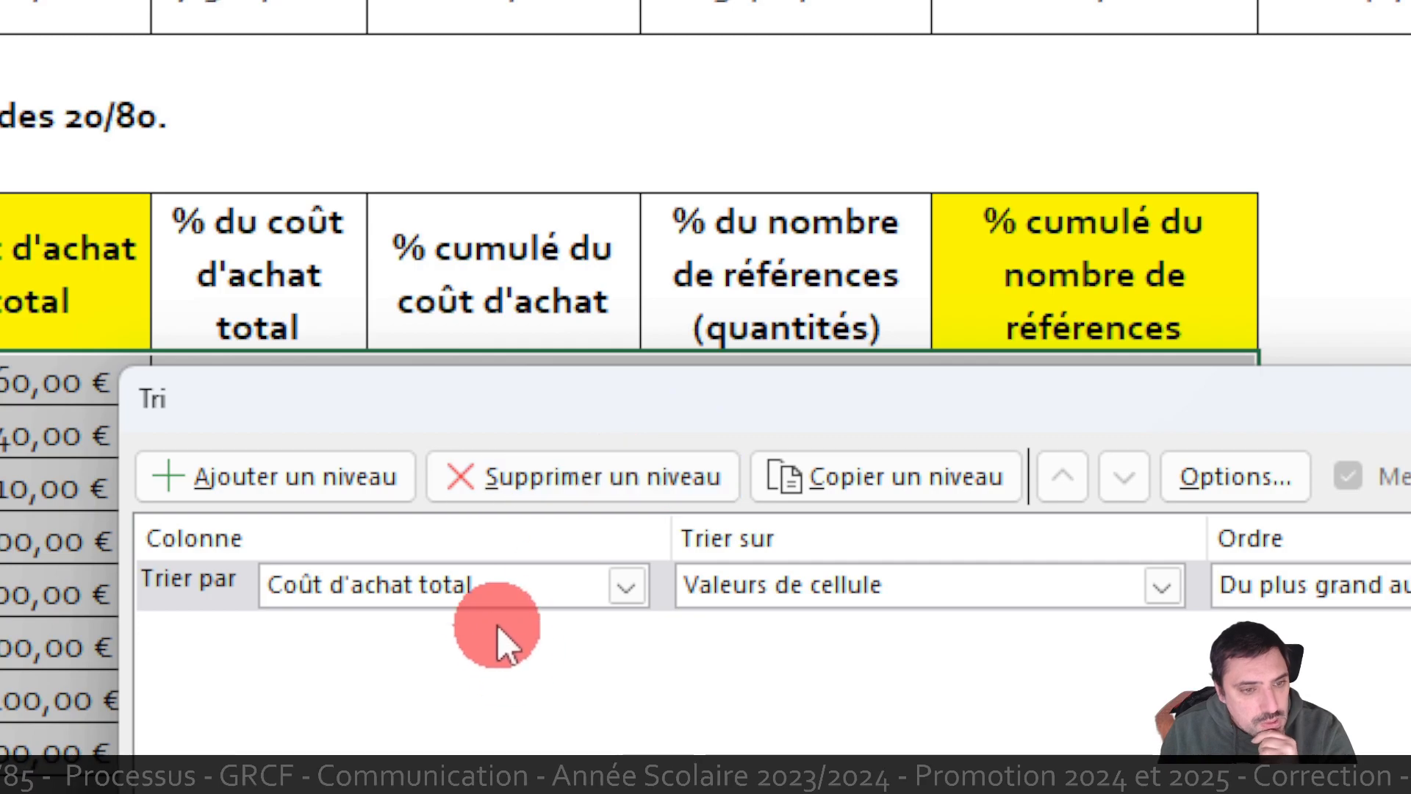
click(515, 588)
click(490, 740)
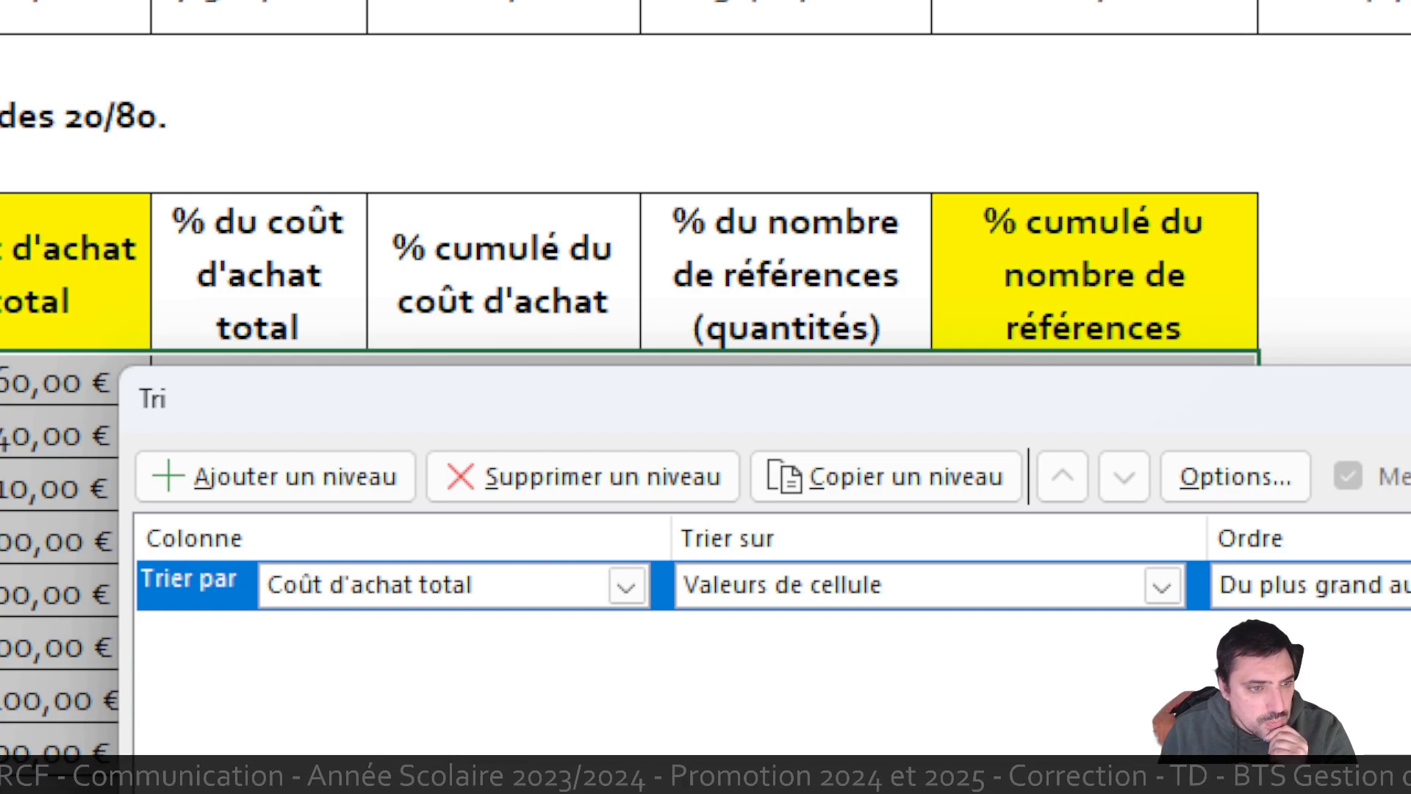
click(1408, 586)
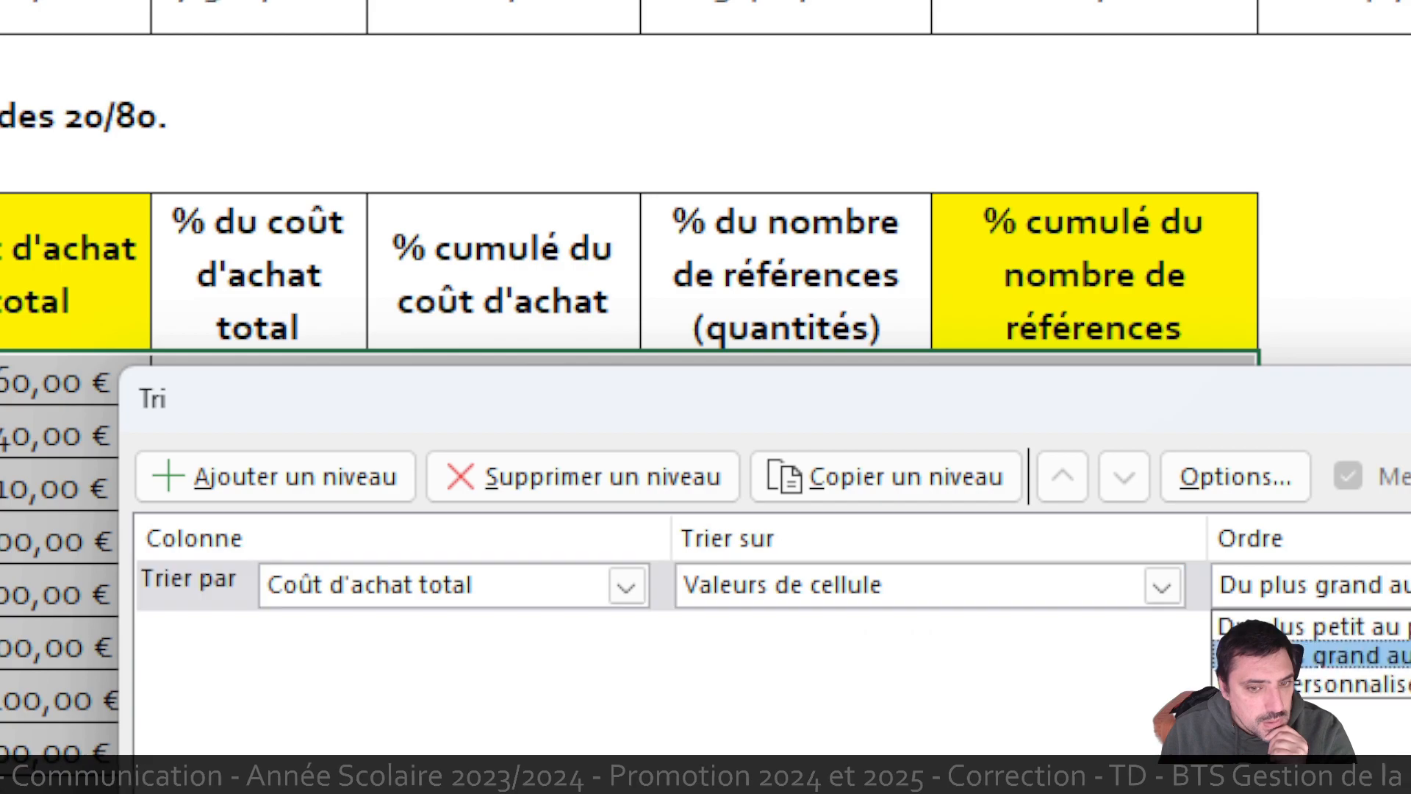
click(1409, 655)
key(Return)
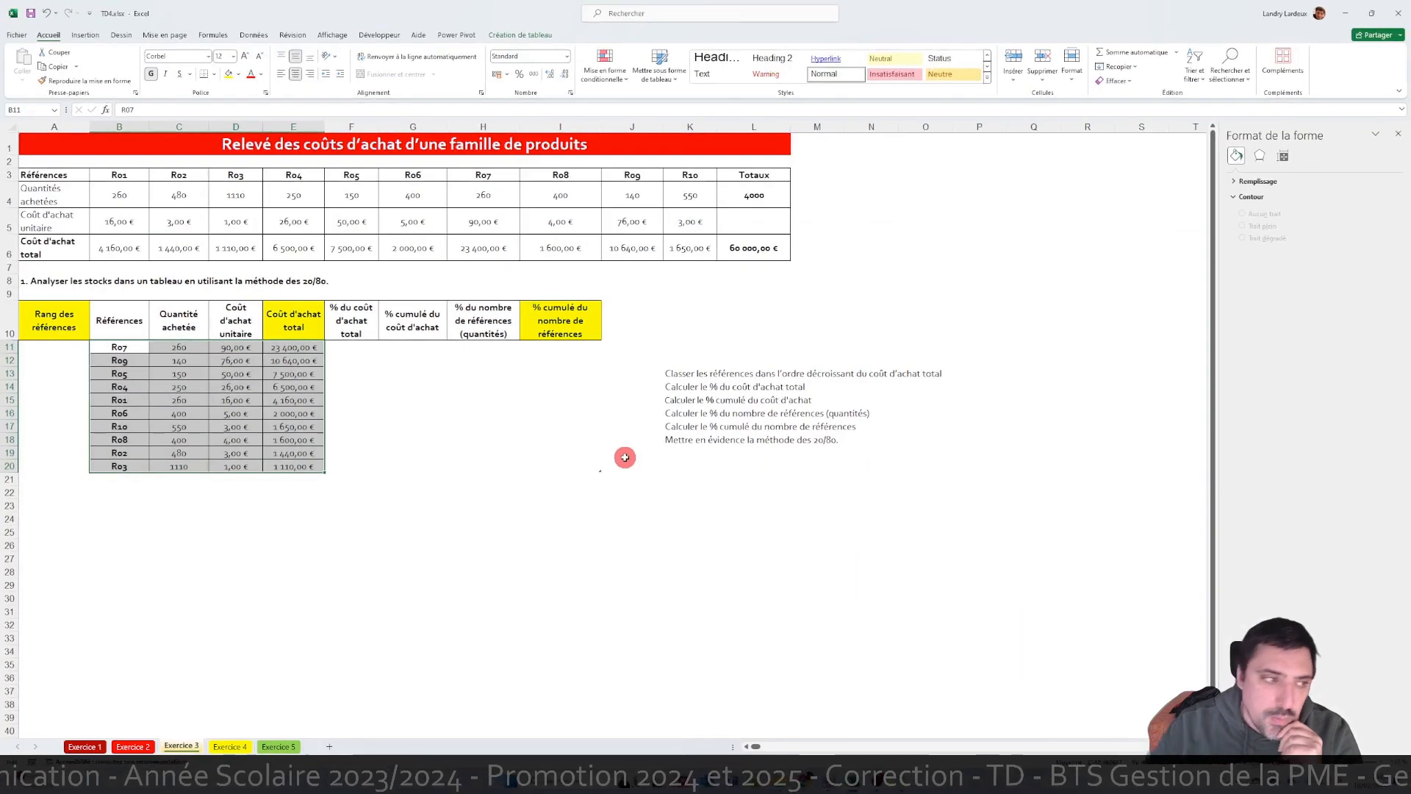
click(497, 405)
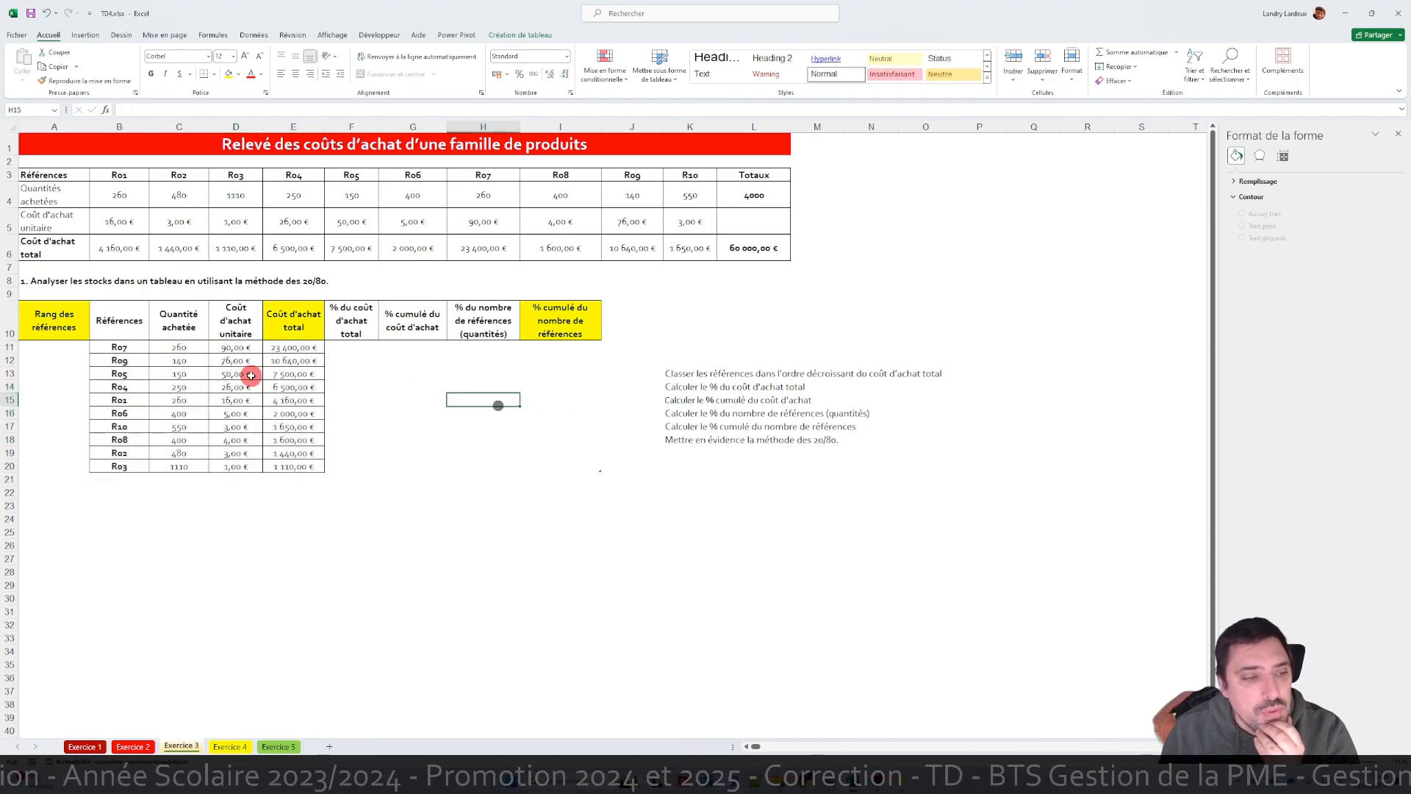
- Add an automatic sum of the Coût d'achat total column in E21
click(309, 482)
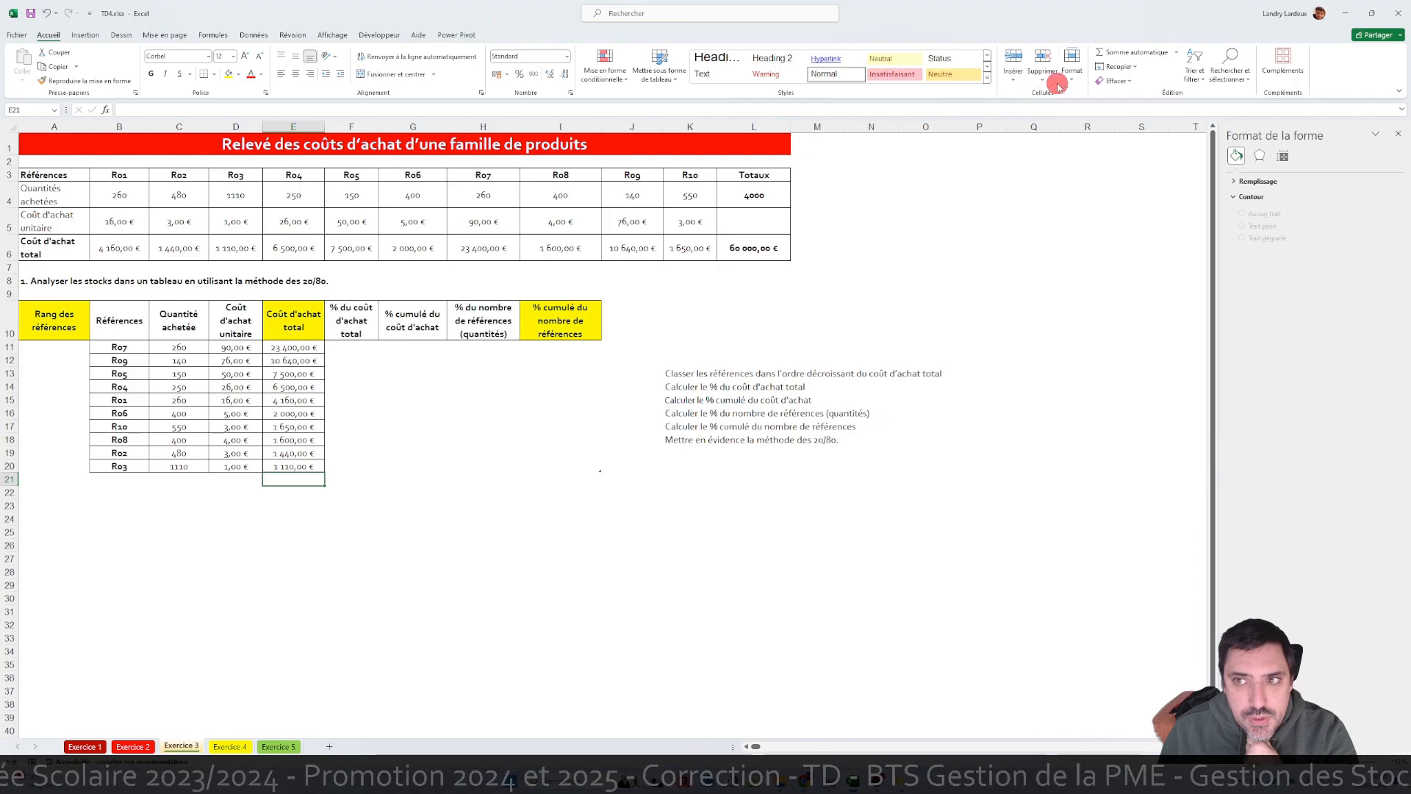
click(1176, 53)
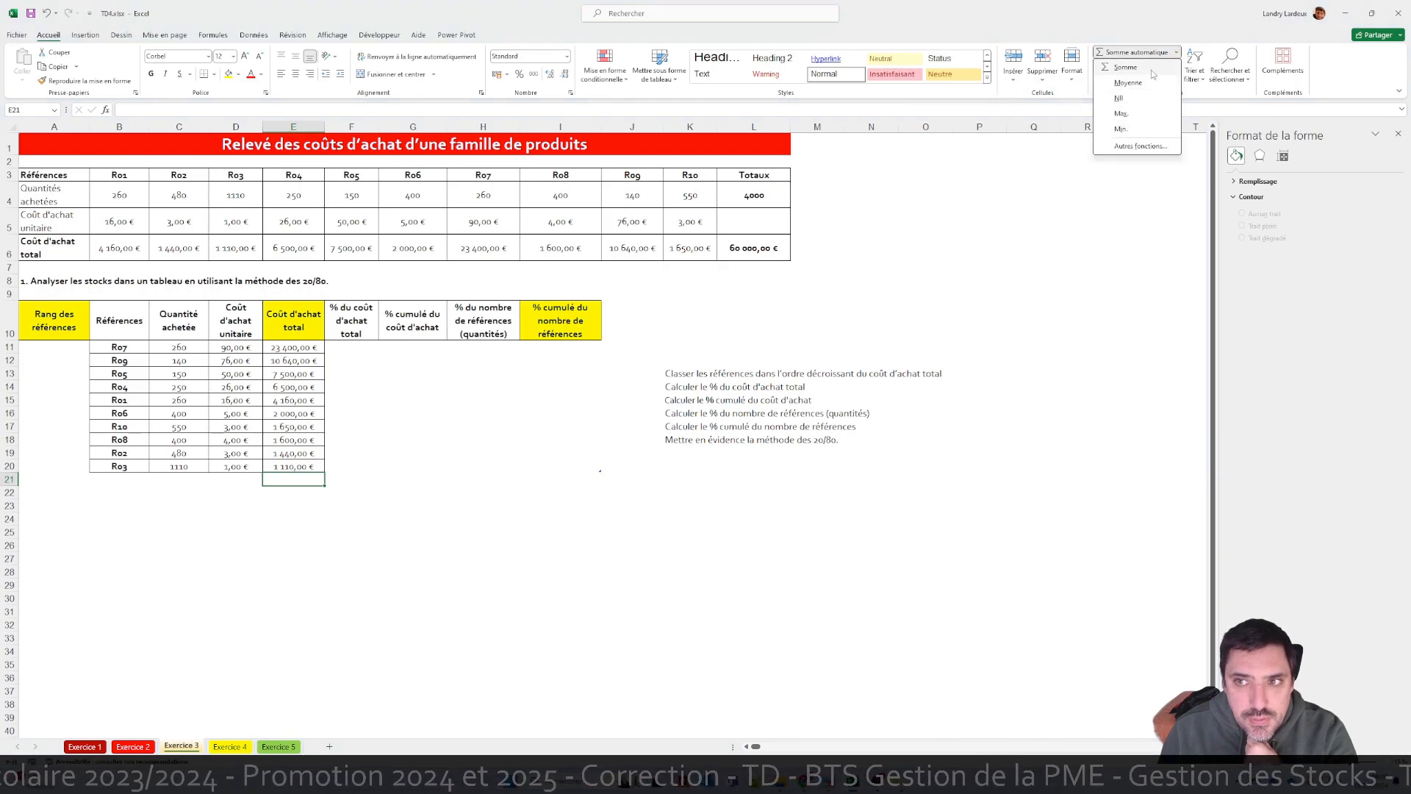
click(1145, 71)
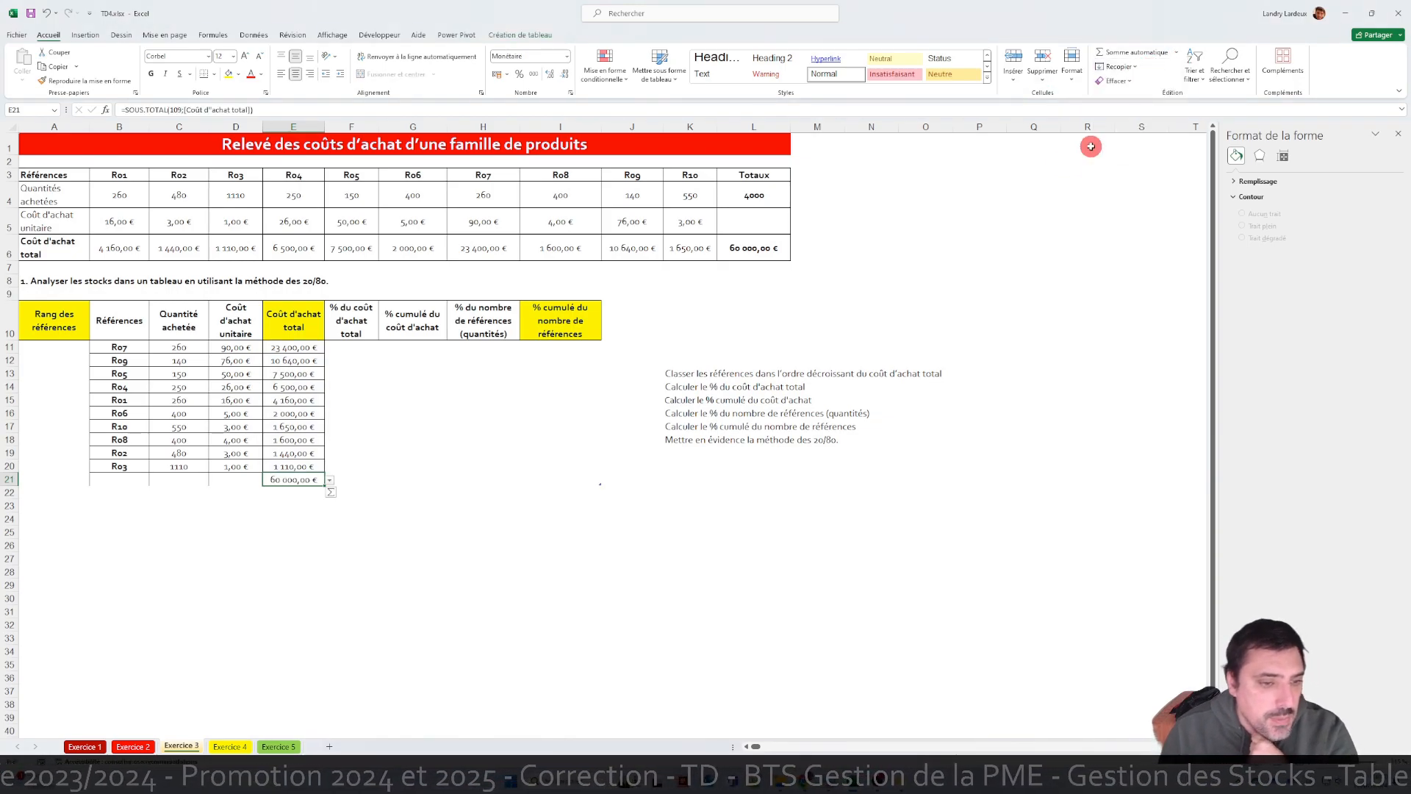
click(483, 347)
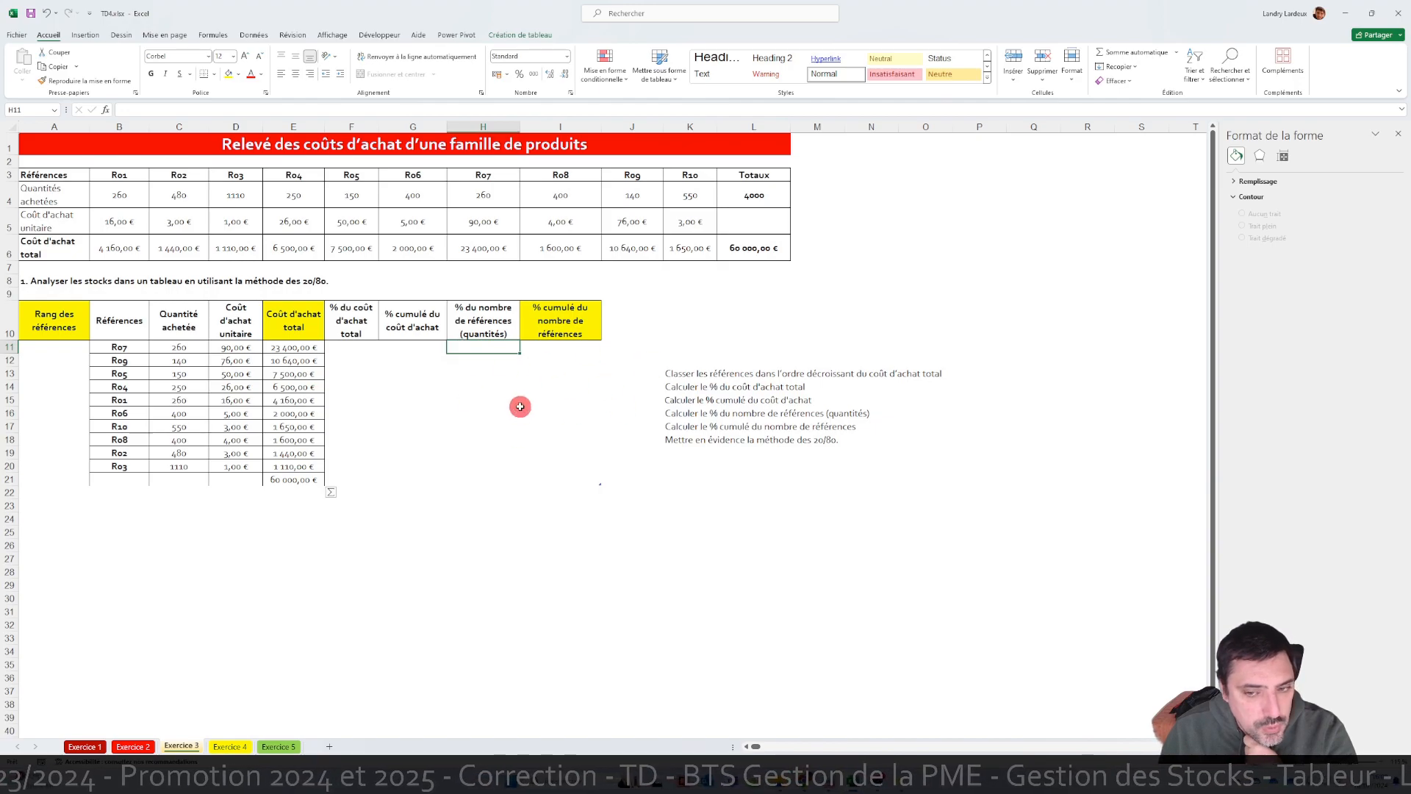
- Number the sorted references from 1 to 10 in the Rang des références column, A11:A20
click(76, 351)
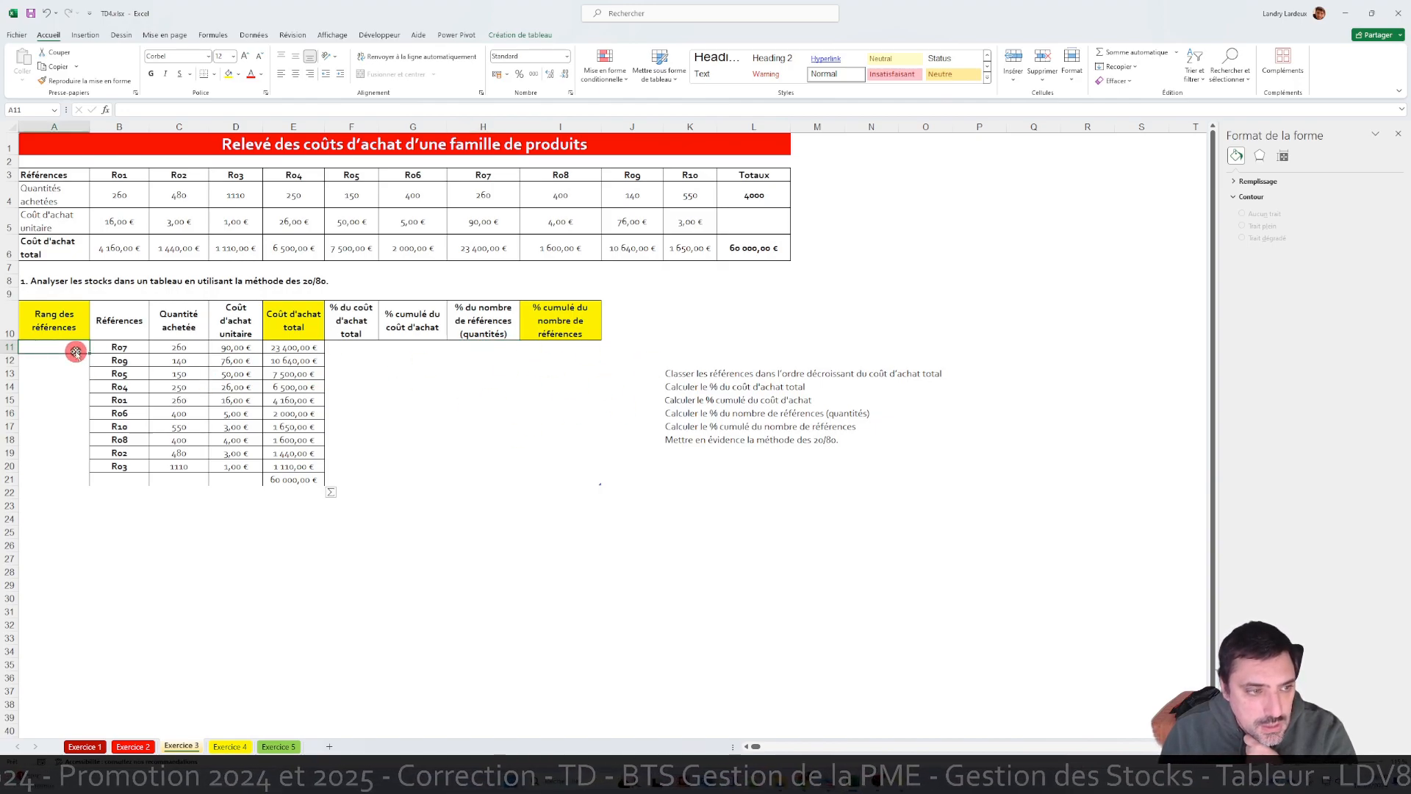
text(1)
key(Return)
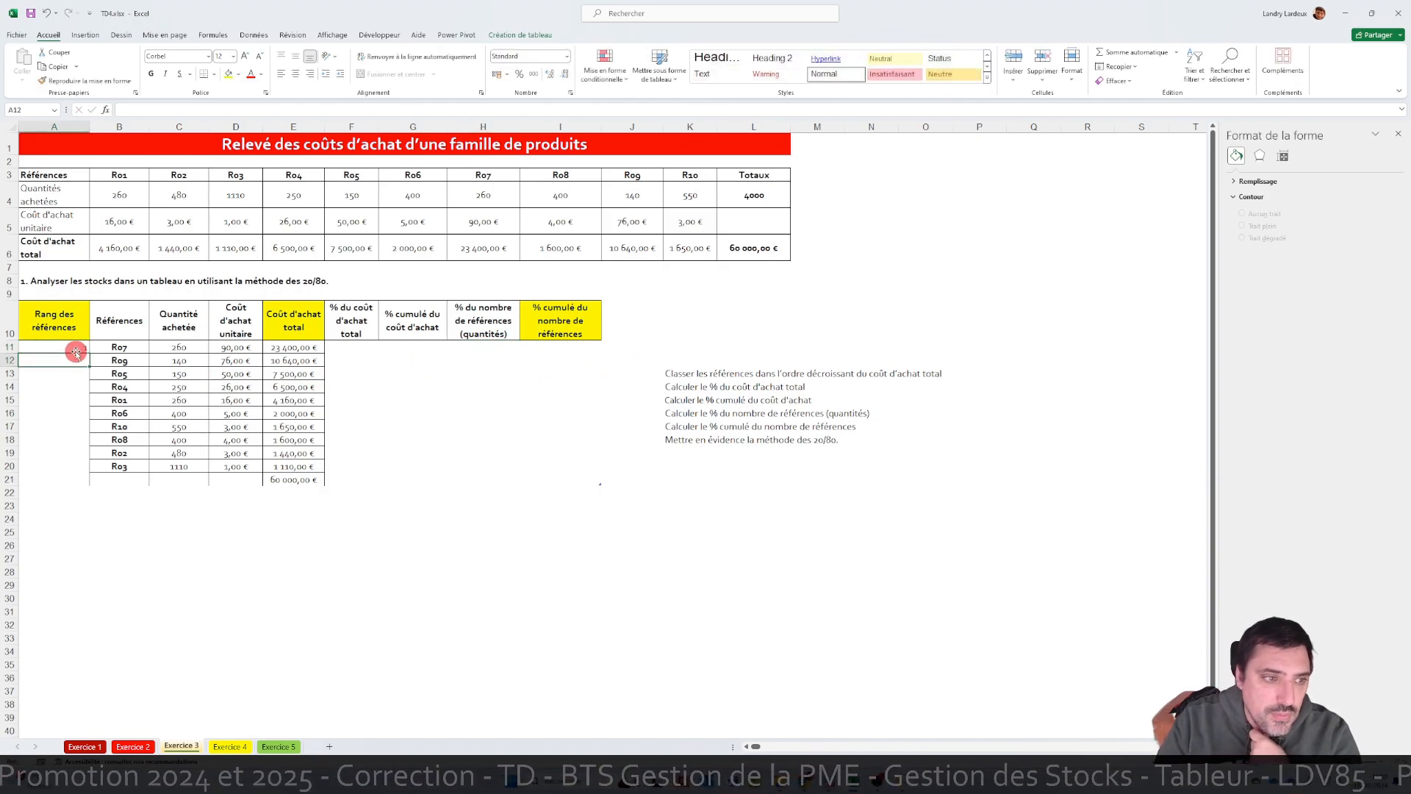
text(2)
key(Return)
drag(50, 340, 87, 470)
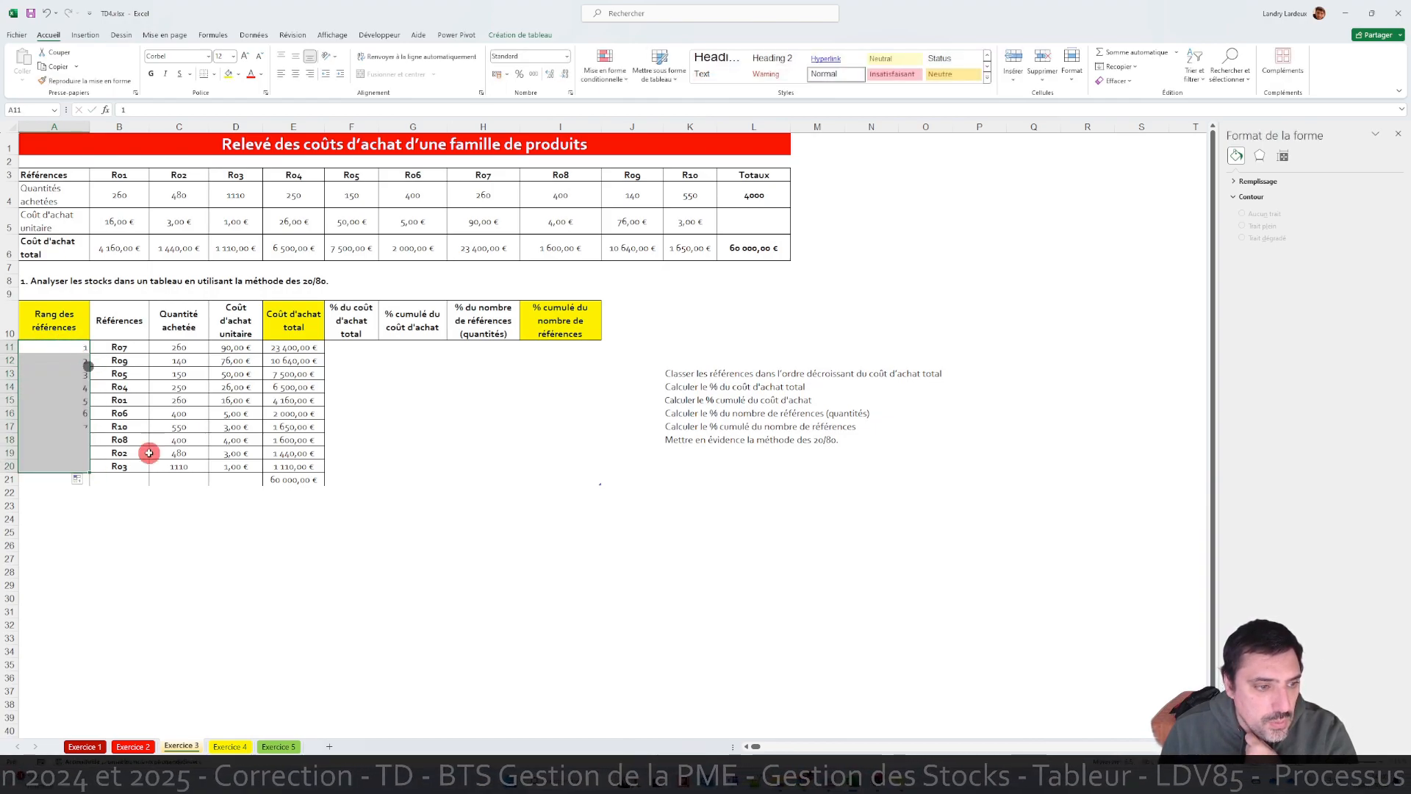
- Apply all borders to the rank numbers in A11:A20 and centre them horizontally
click(216, 76)
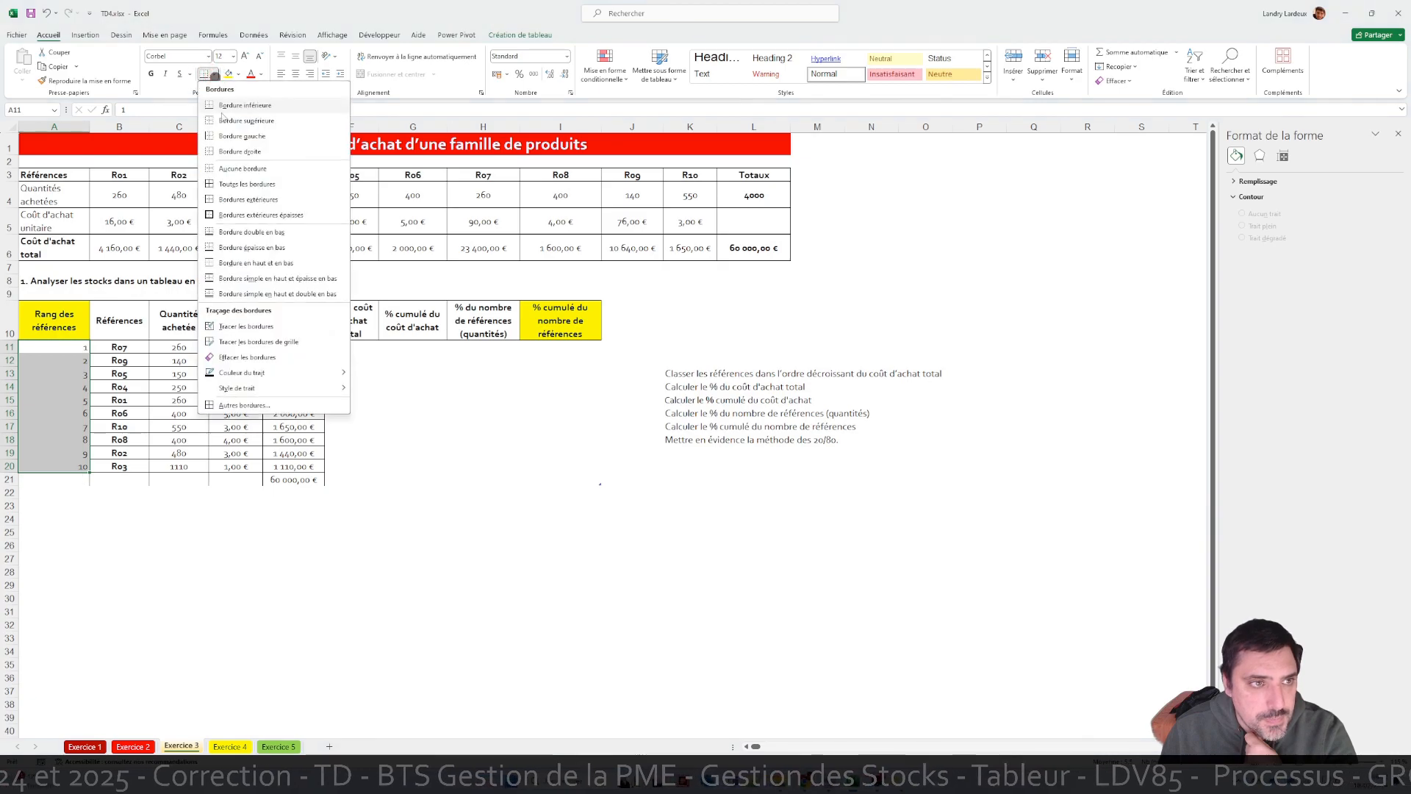
click(231, 186)
click(298, 75)
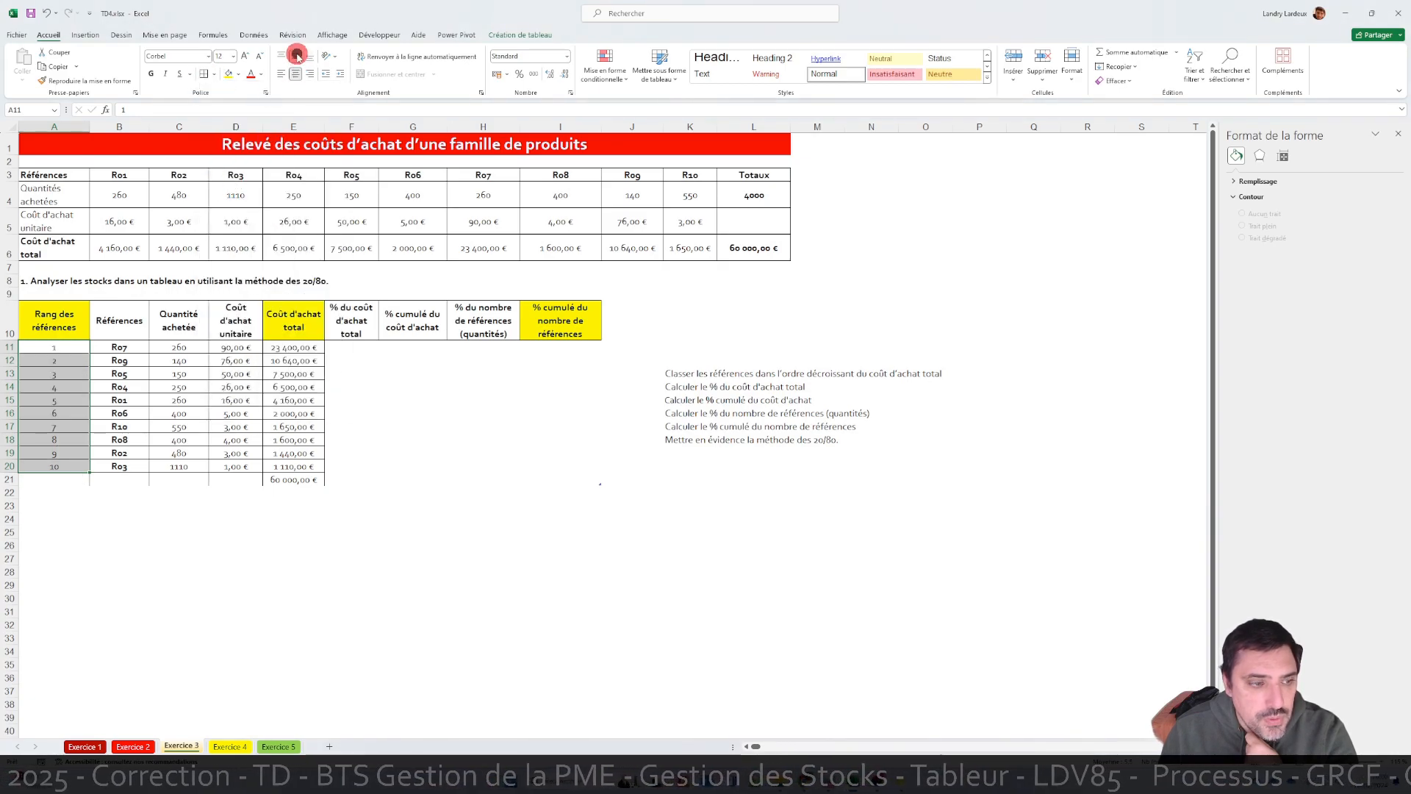
click(381, 347)
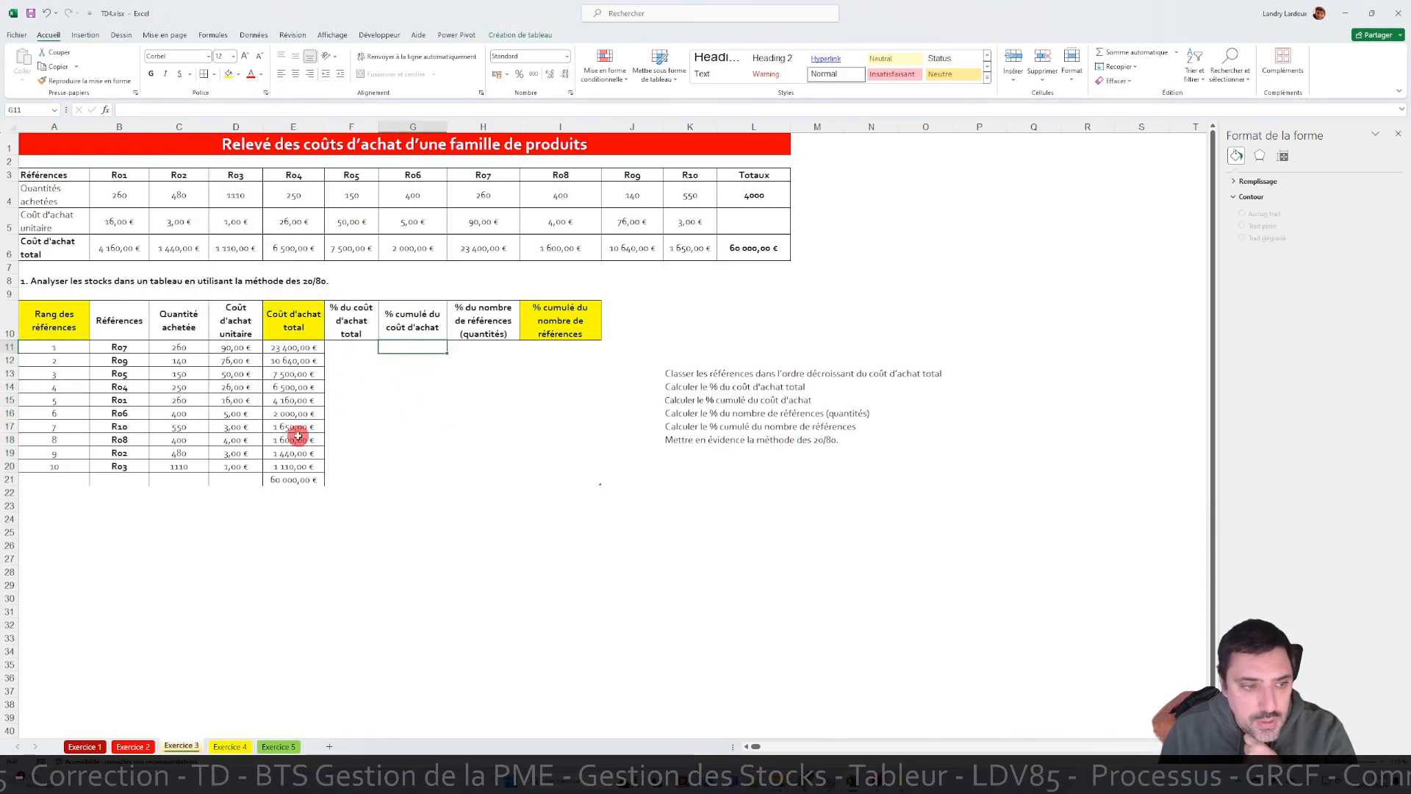
- Add an automatic sum of the Quantité achetée column in C21
click(184, 478)
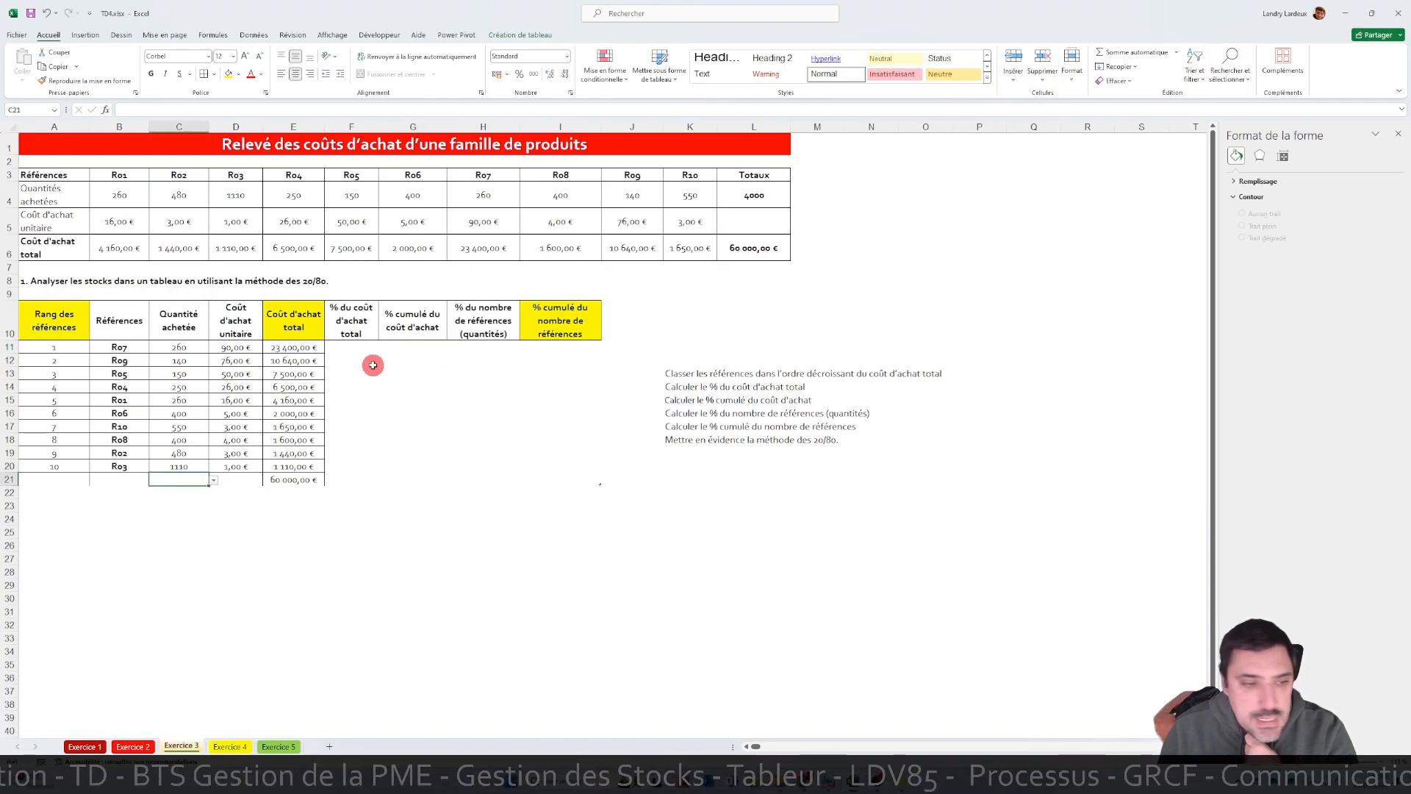
click(1176, 53)
click(1137, 74)
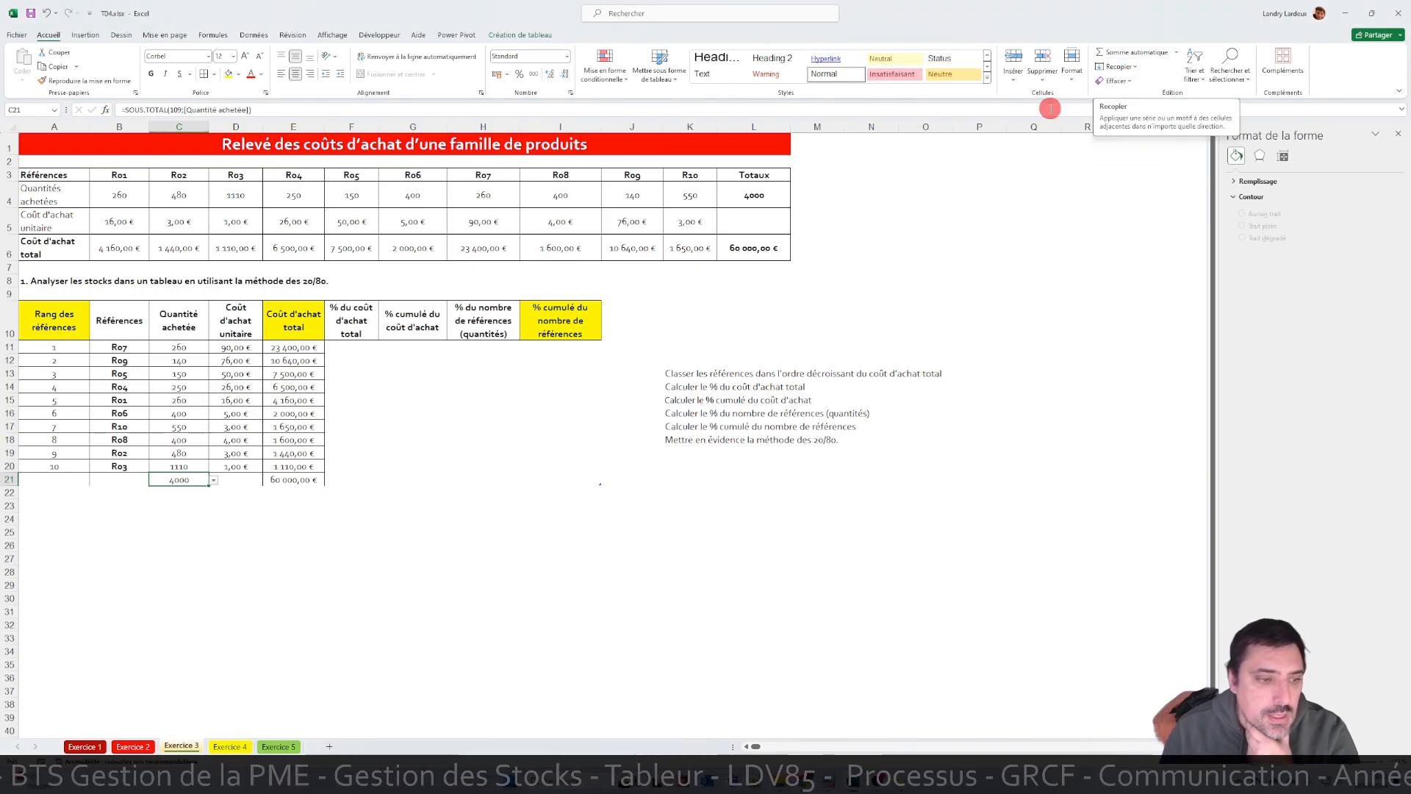
click(580, 400)
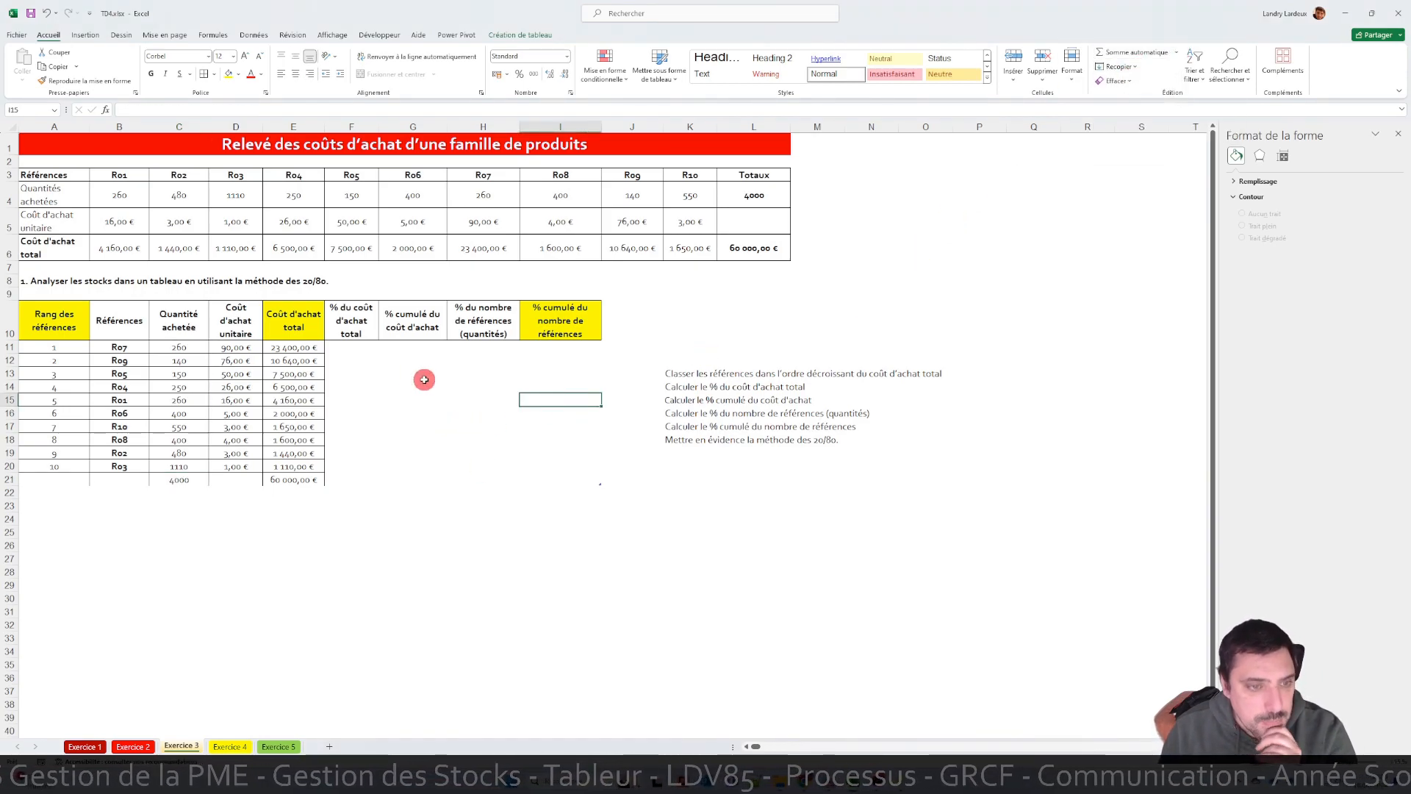
- Enter a formula in F11 dividing the row's Coût d'achat total by the column total in E21
click(366, 347)
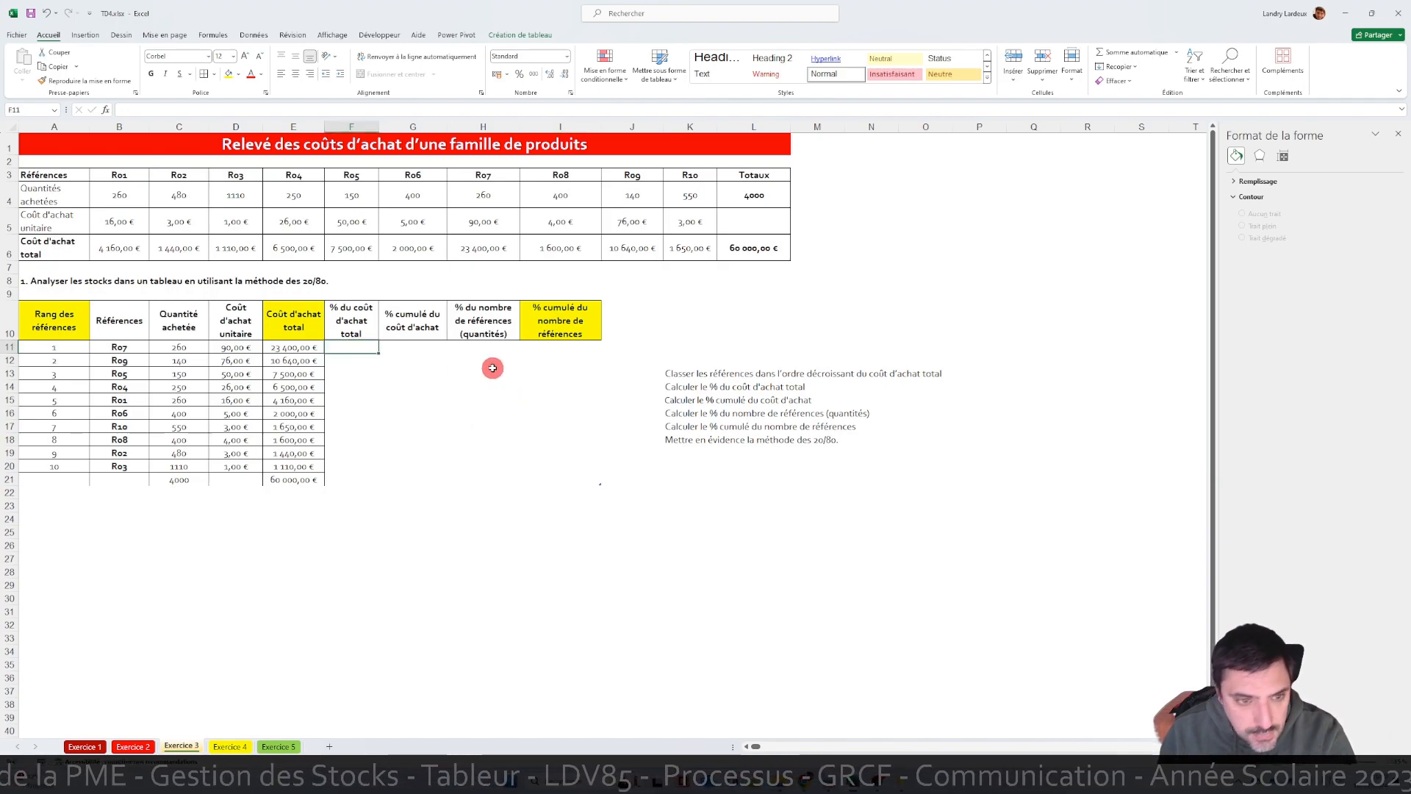
text(=)
click(281, 345)
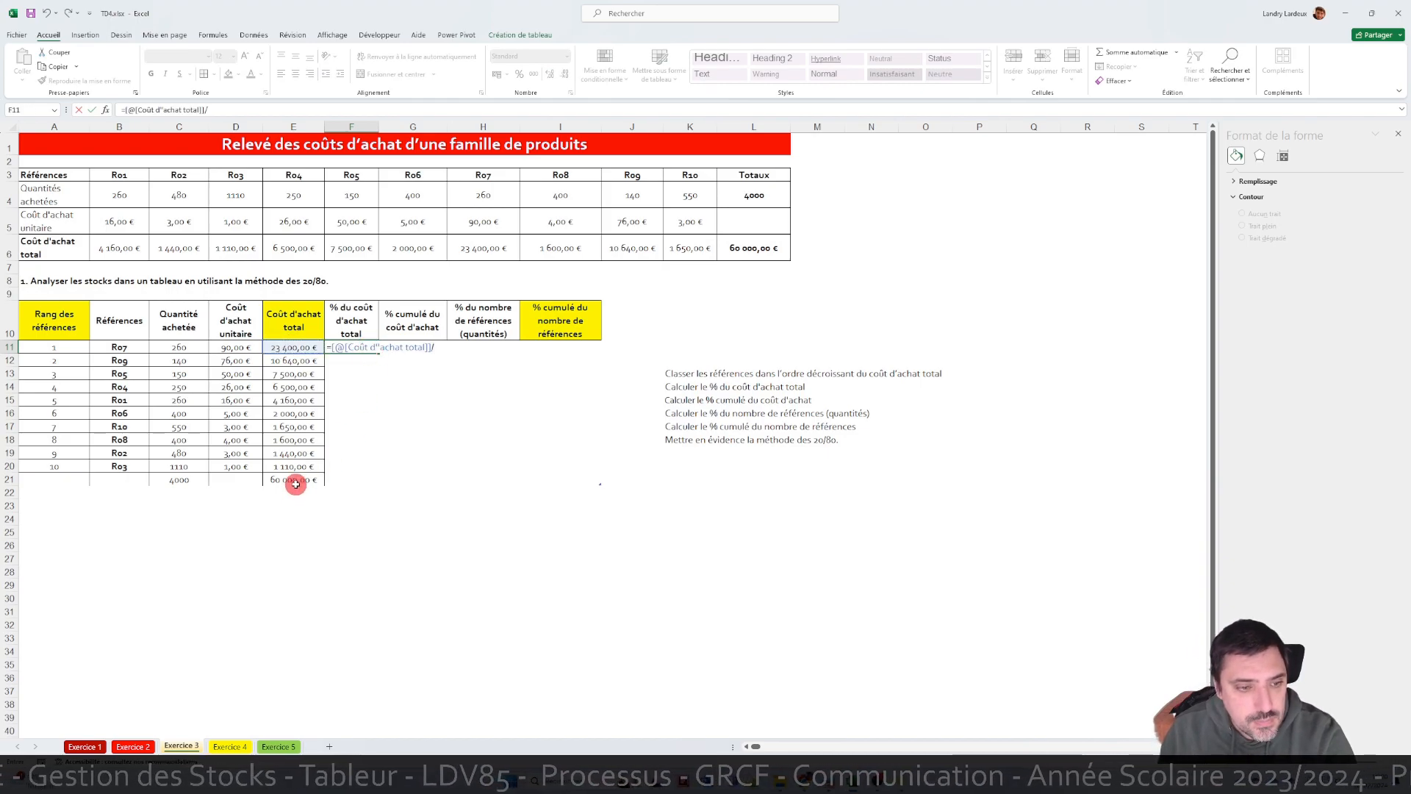
text(/)
click(296, 482)
key(Return)
- Format the F11 share as a percentage and fill the formula down to F20
click(357, 347)
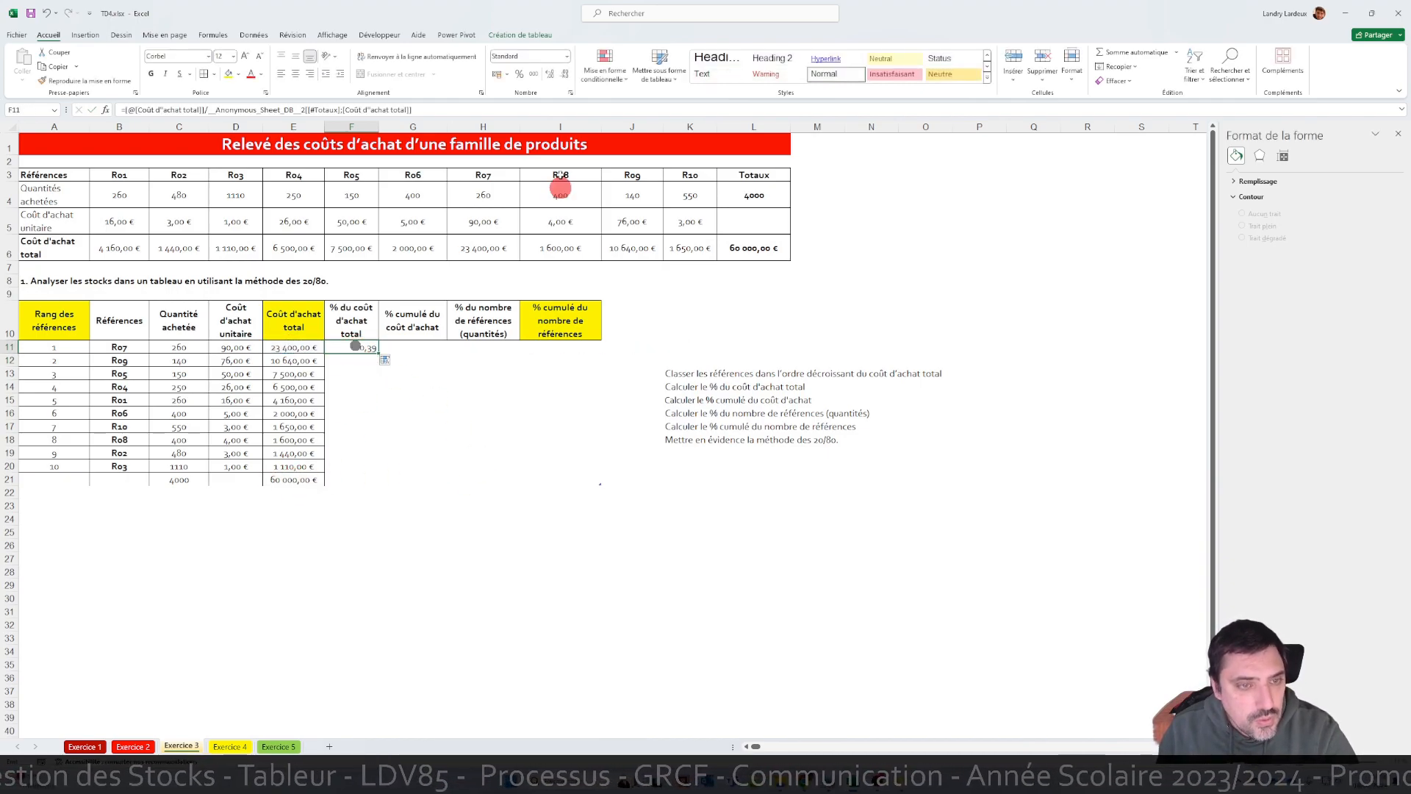
click(519, 74)
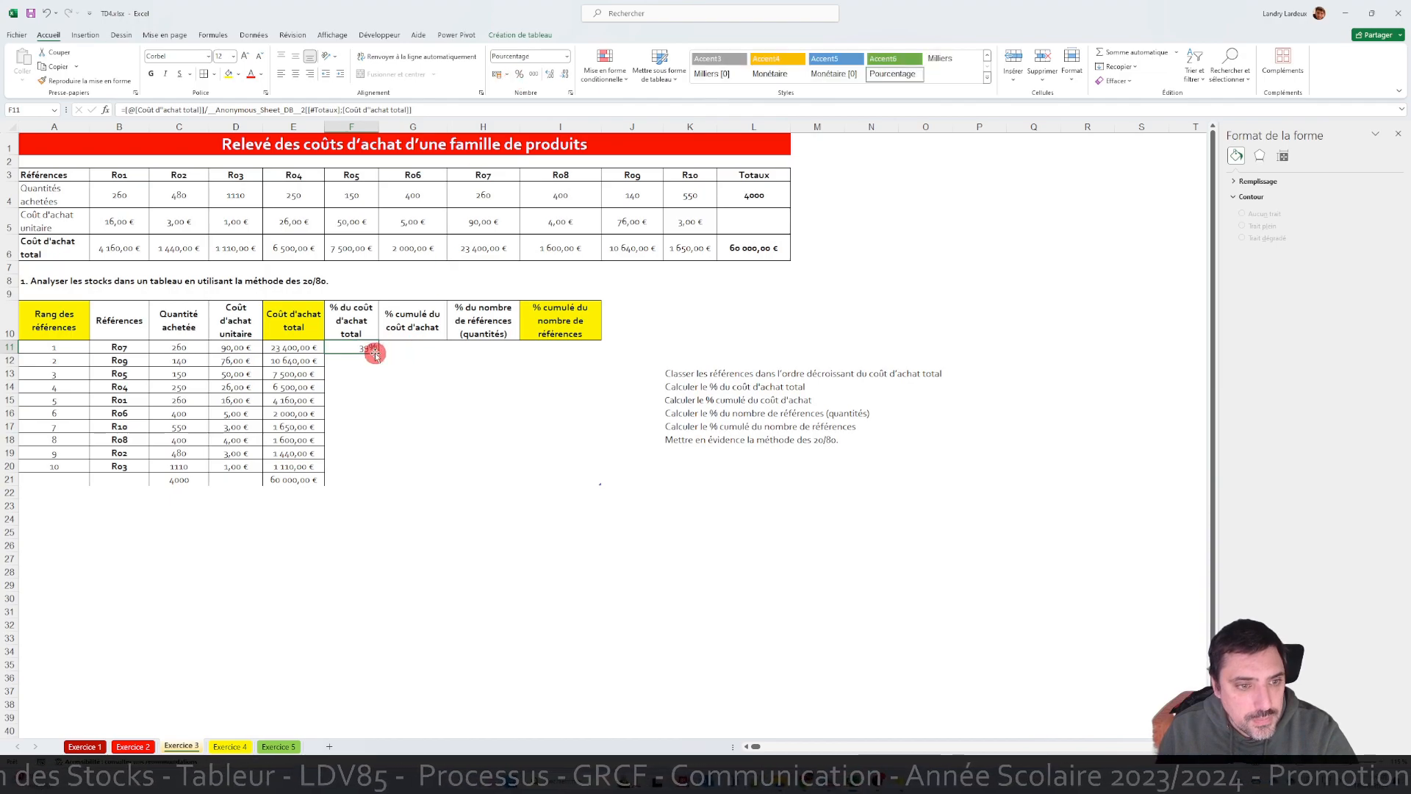
drag(378, 355, 378, 470)
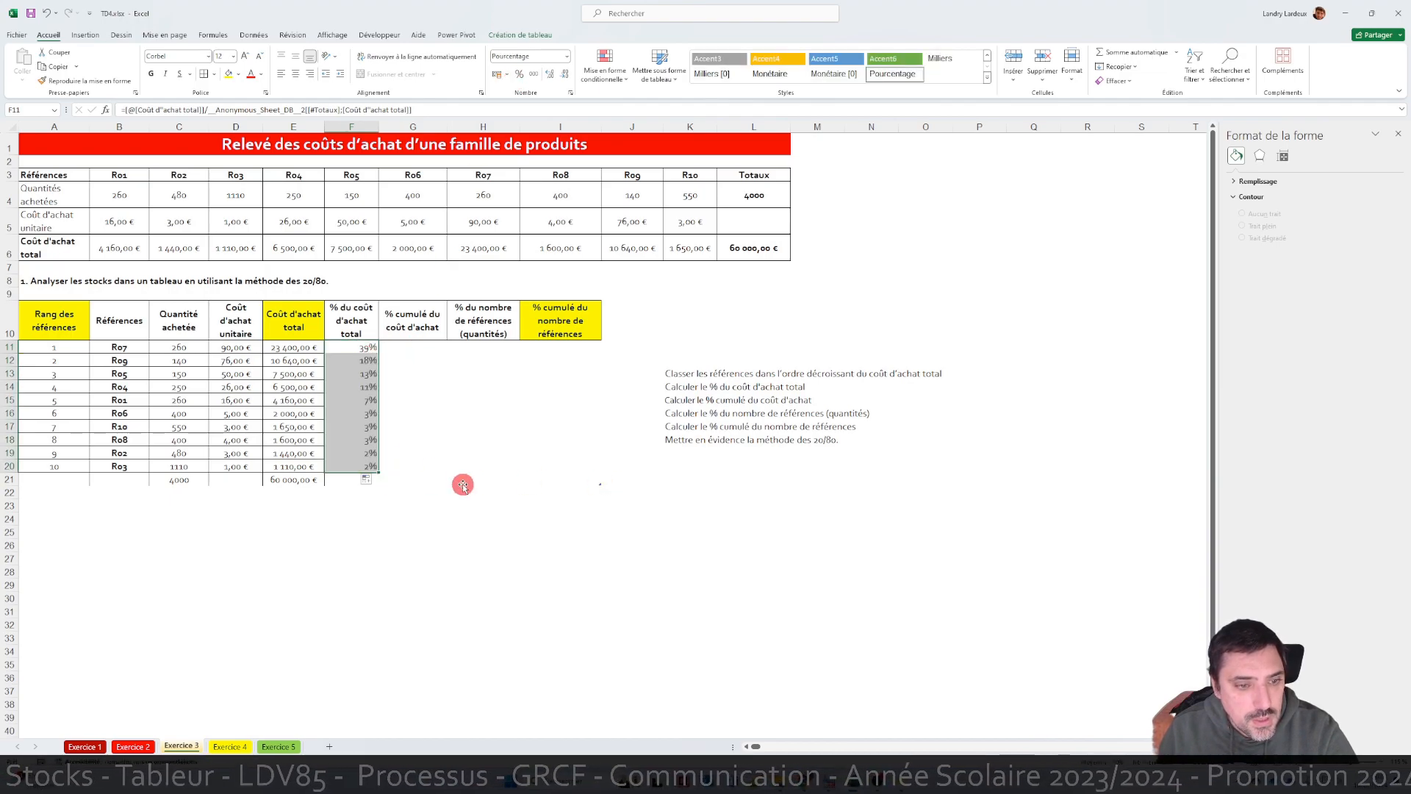
- Add an automatic sum of the % du coût d'achat total column in F21 and format it as a percentage
click(350, 479)
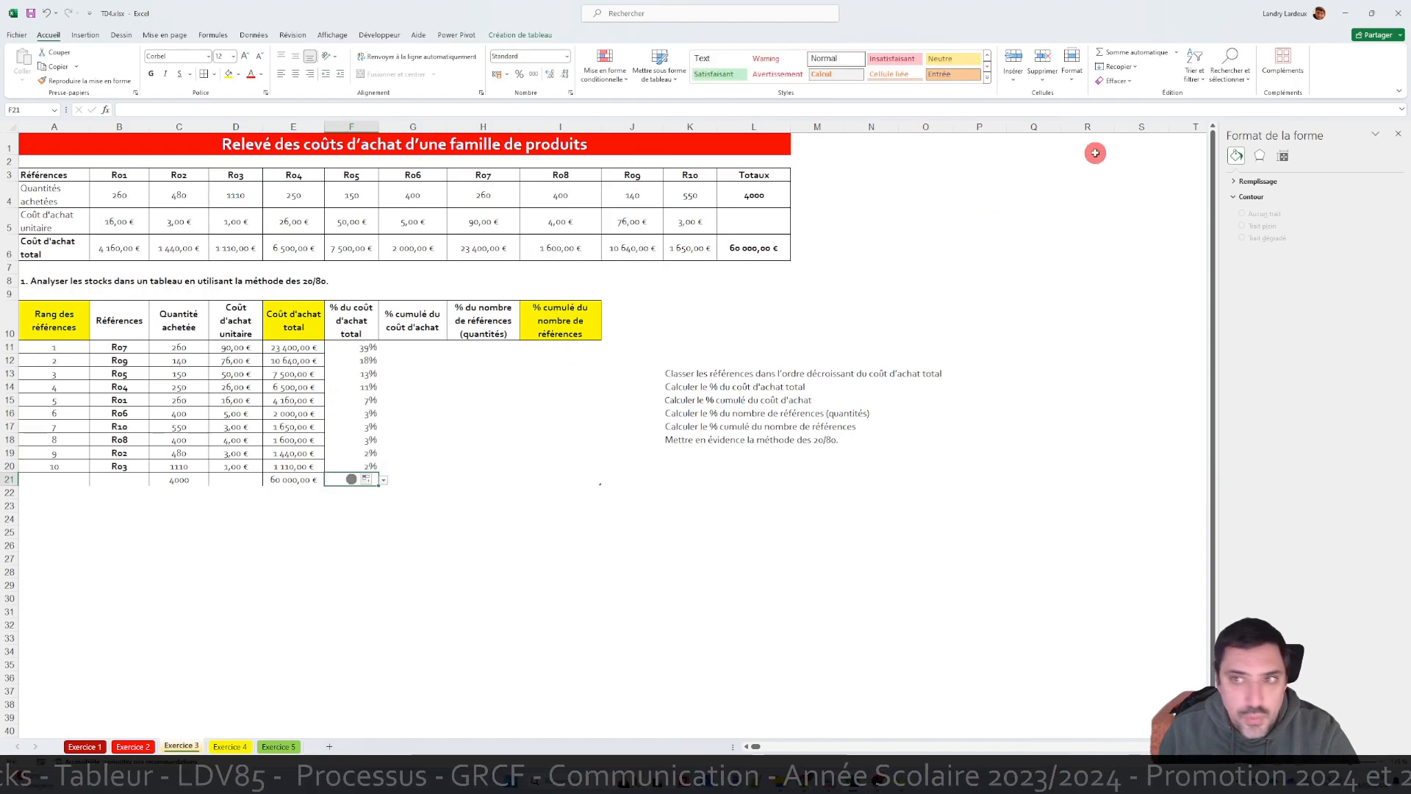
click(1135, 53)
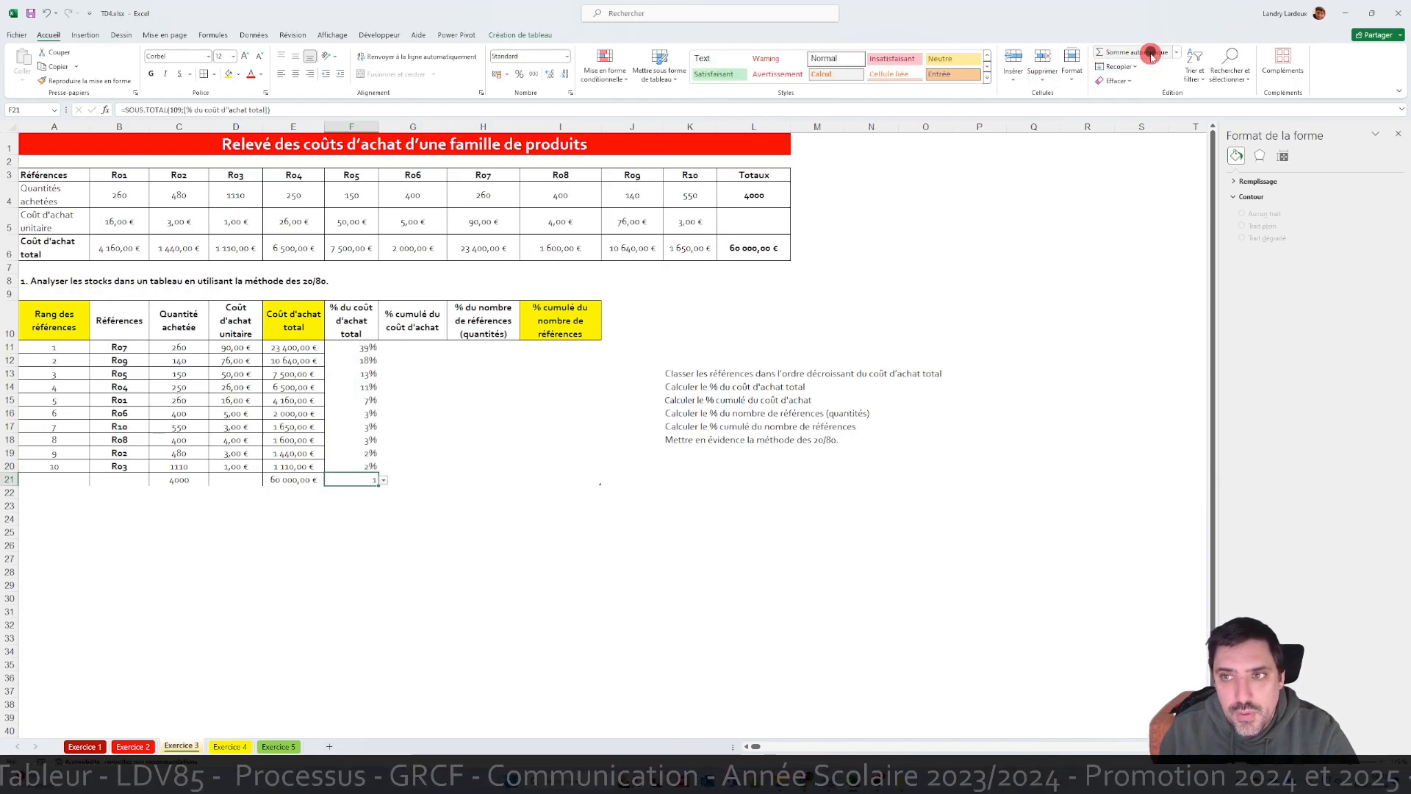
click(519, 73)
click(459, 412)
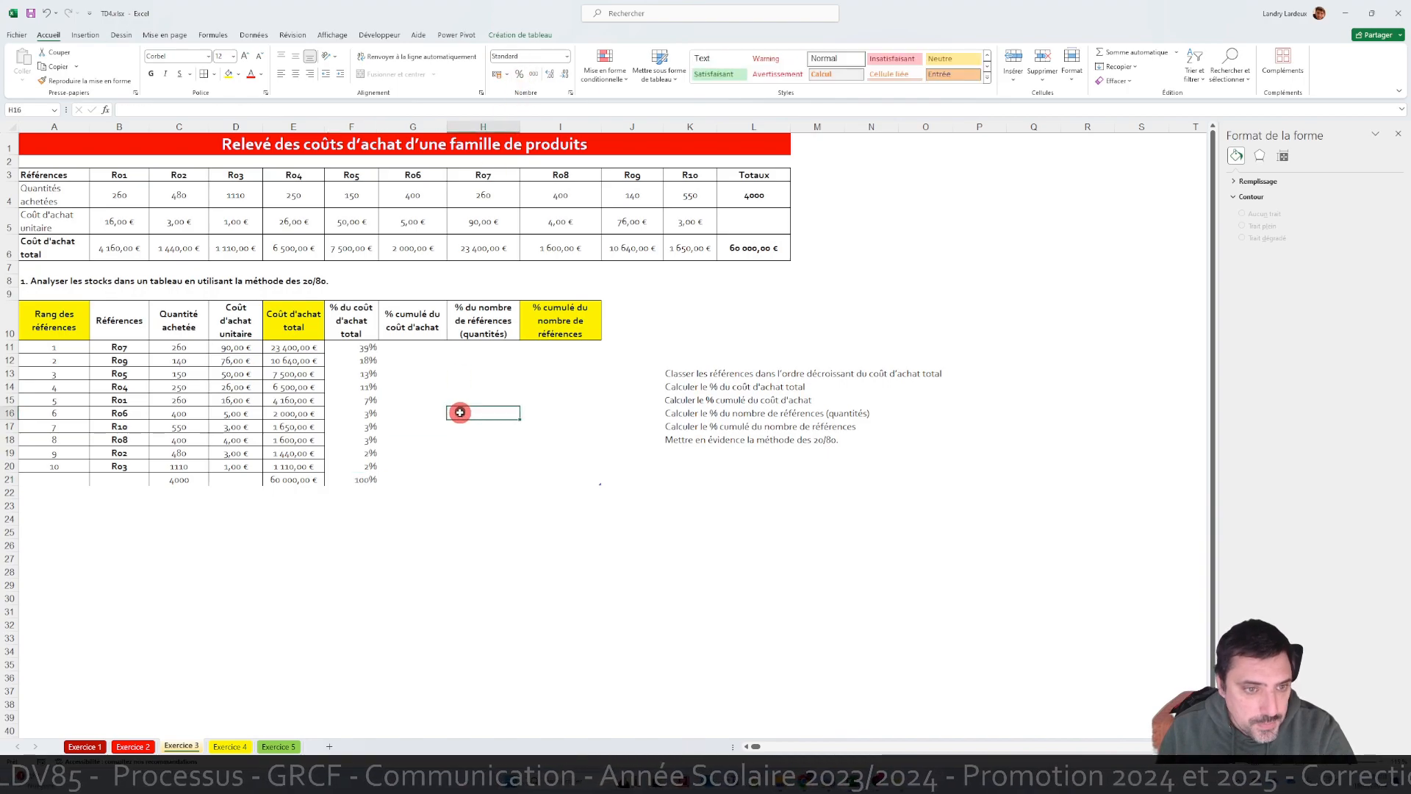
- Start the % cumulé du coût d'achat column by making G11 equal to the row's % du coût d'achat total
click(433, 348)
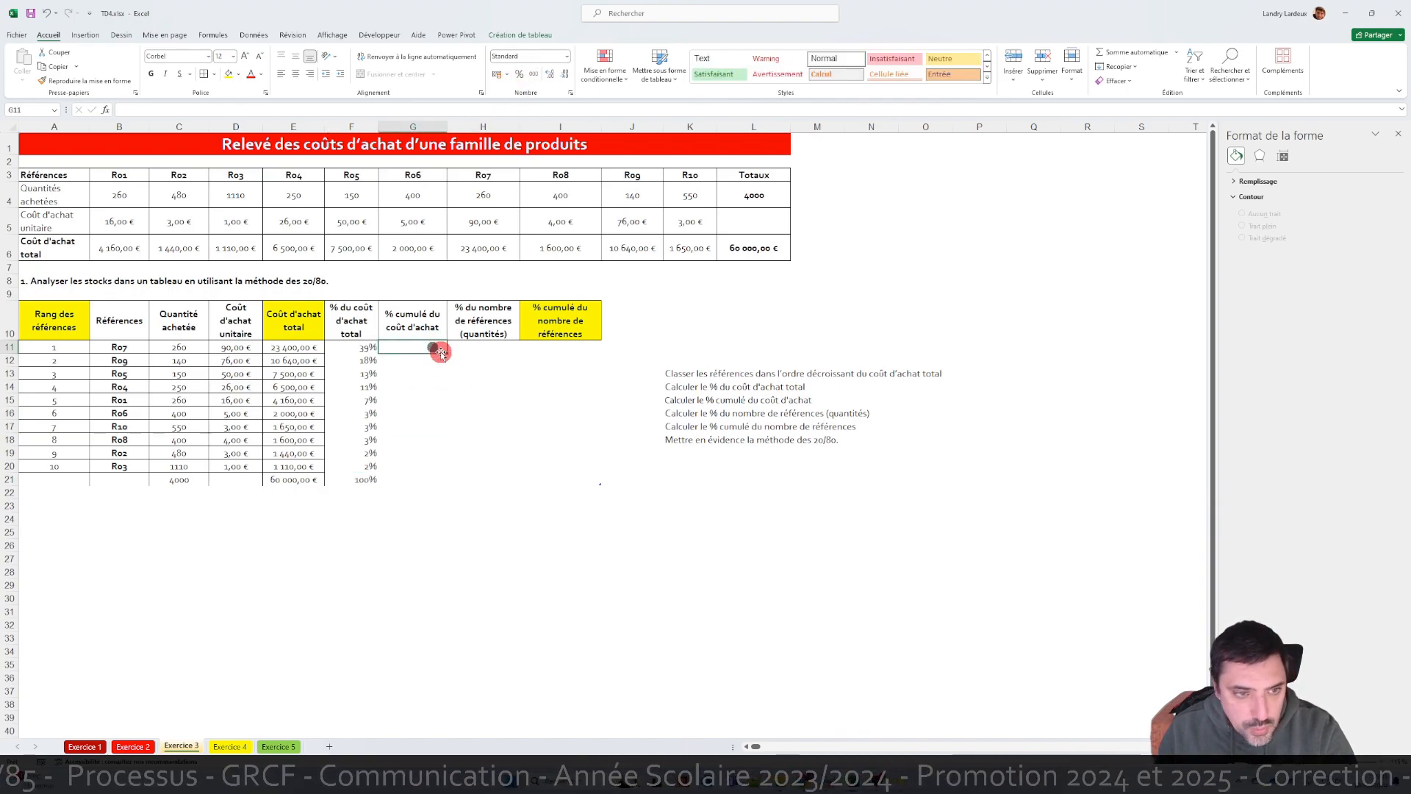
text(=)
click(367, 347)
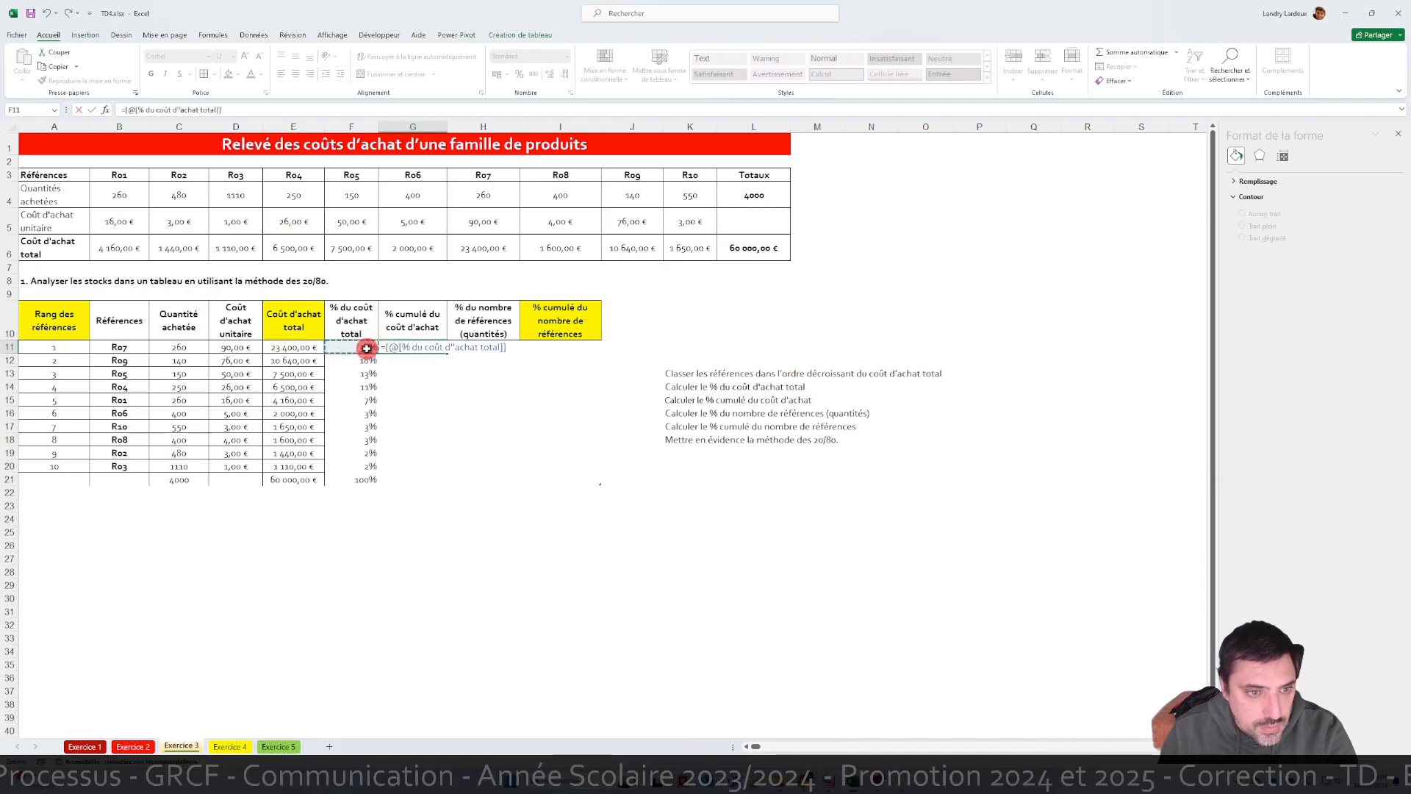
key(Return)
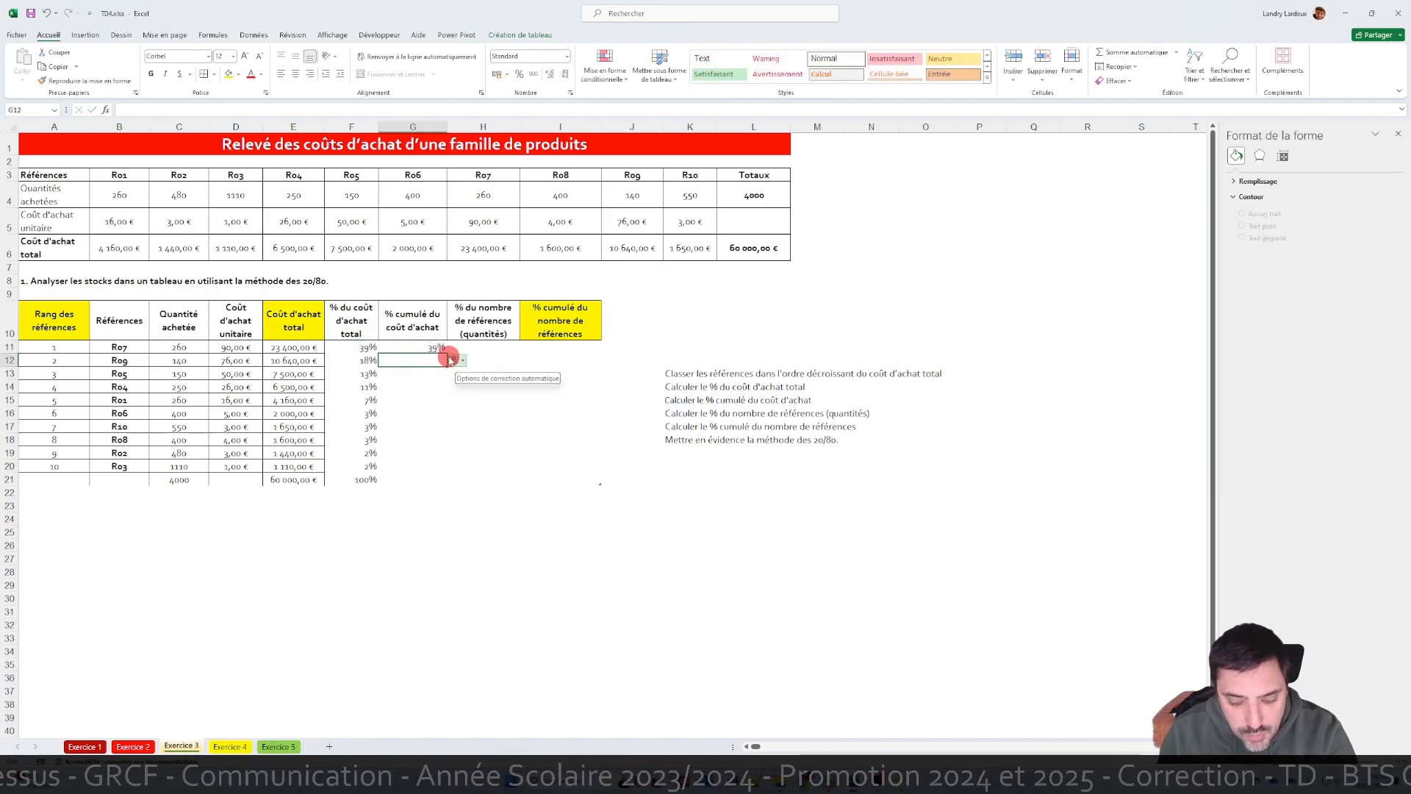
- Enter a formula in G12 adding the row's % du coût d'achat total to G11, and fill it down to G20
text(=)
click(366, 360)
text(+)
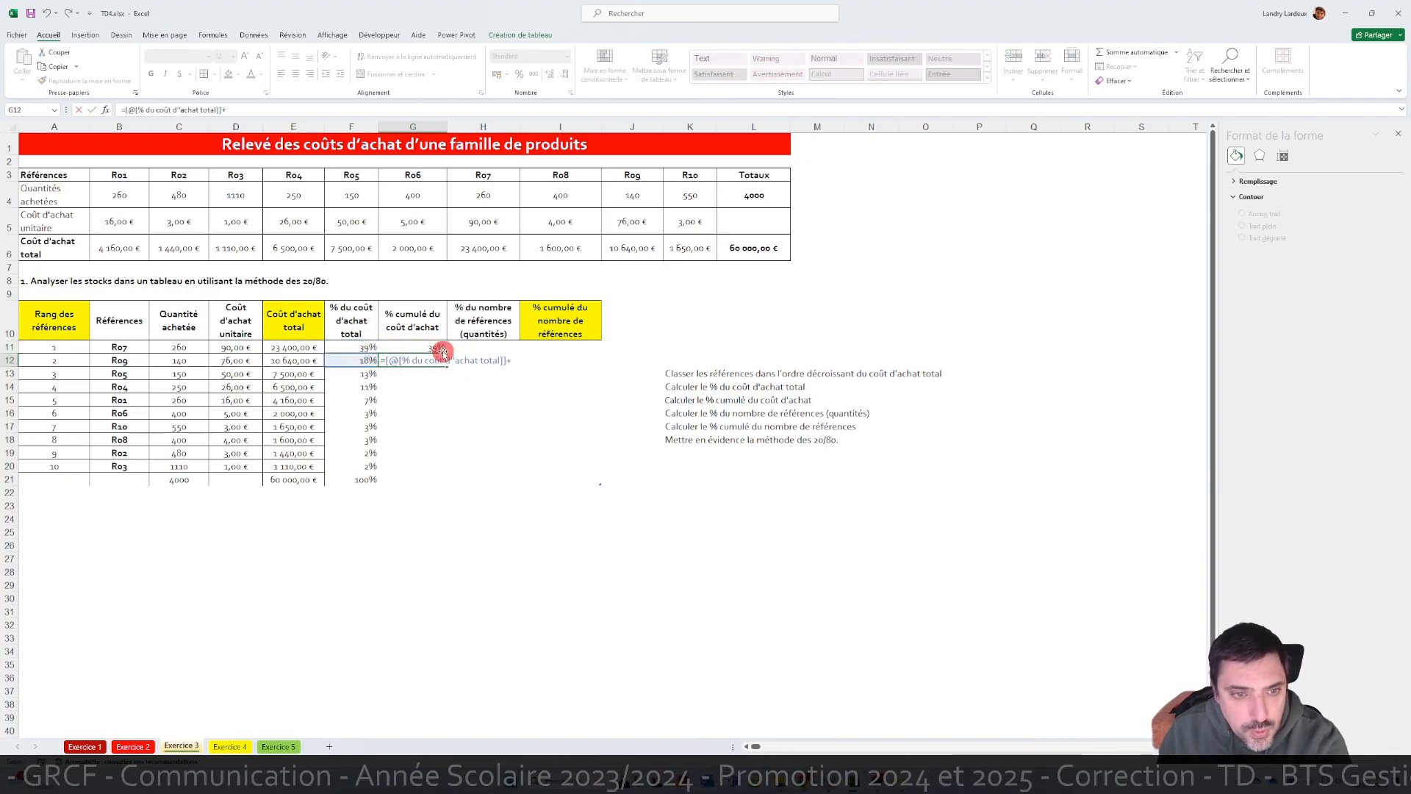
click(433, 347)
key(Return)
click(413, 365)
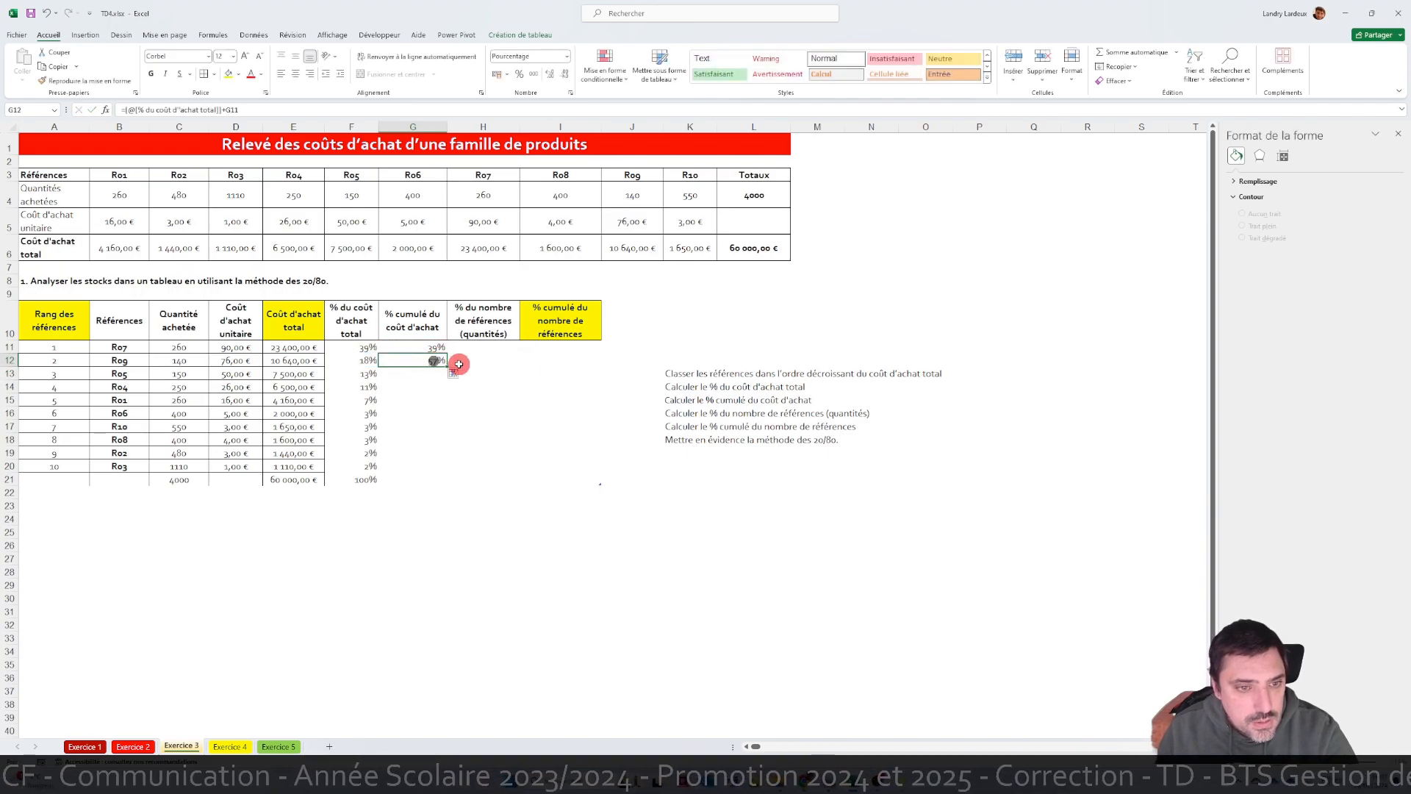
drag(448, 365, 451, 468)
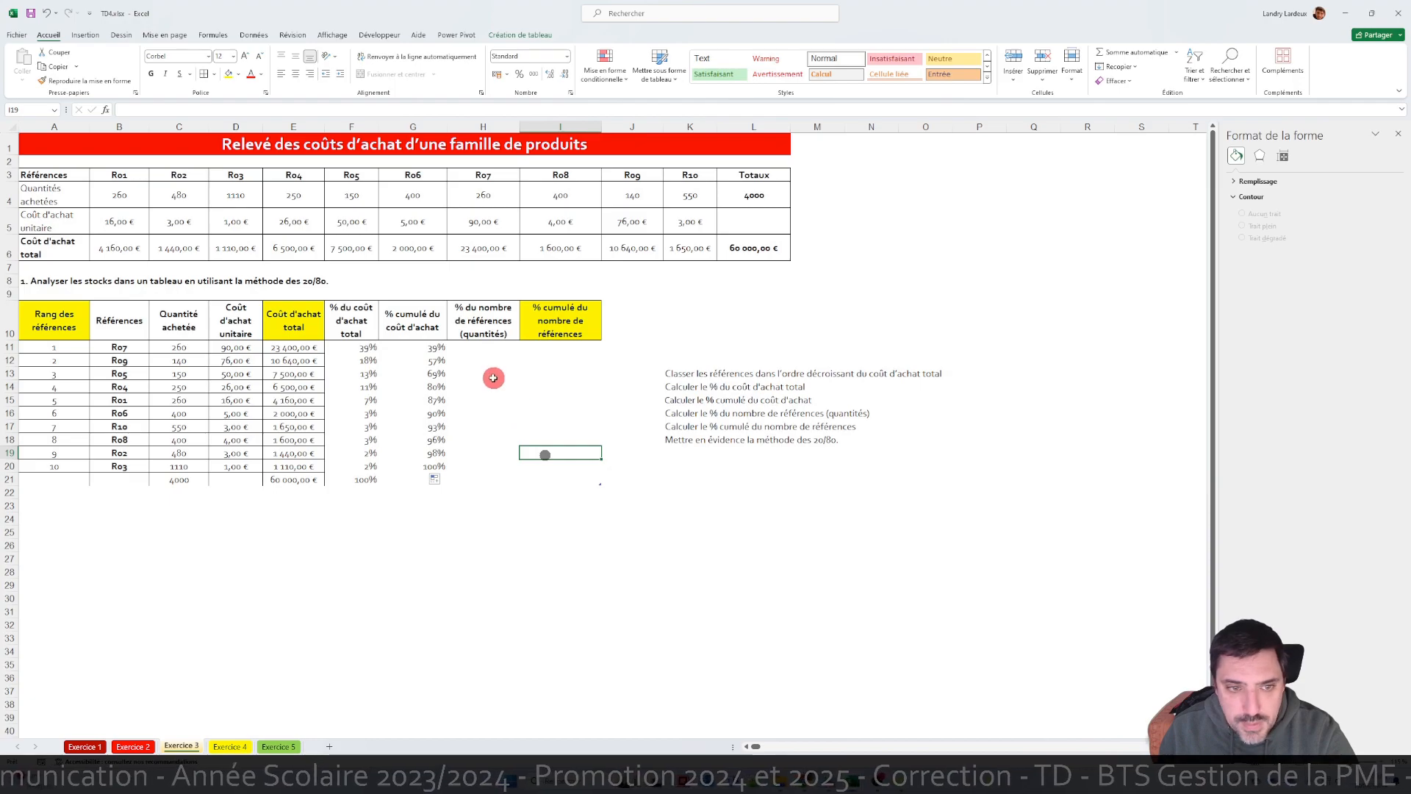
- Enter a formula in H11 dividing the row's Quantité achetée by the column total in C21
click(474, 349)
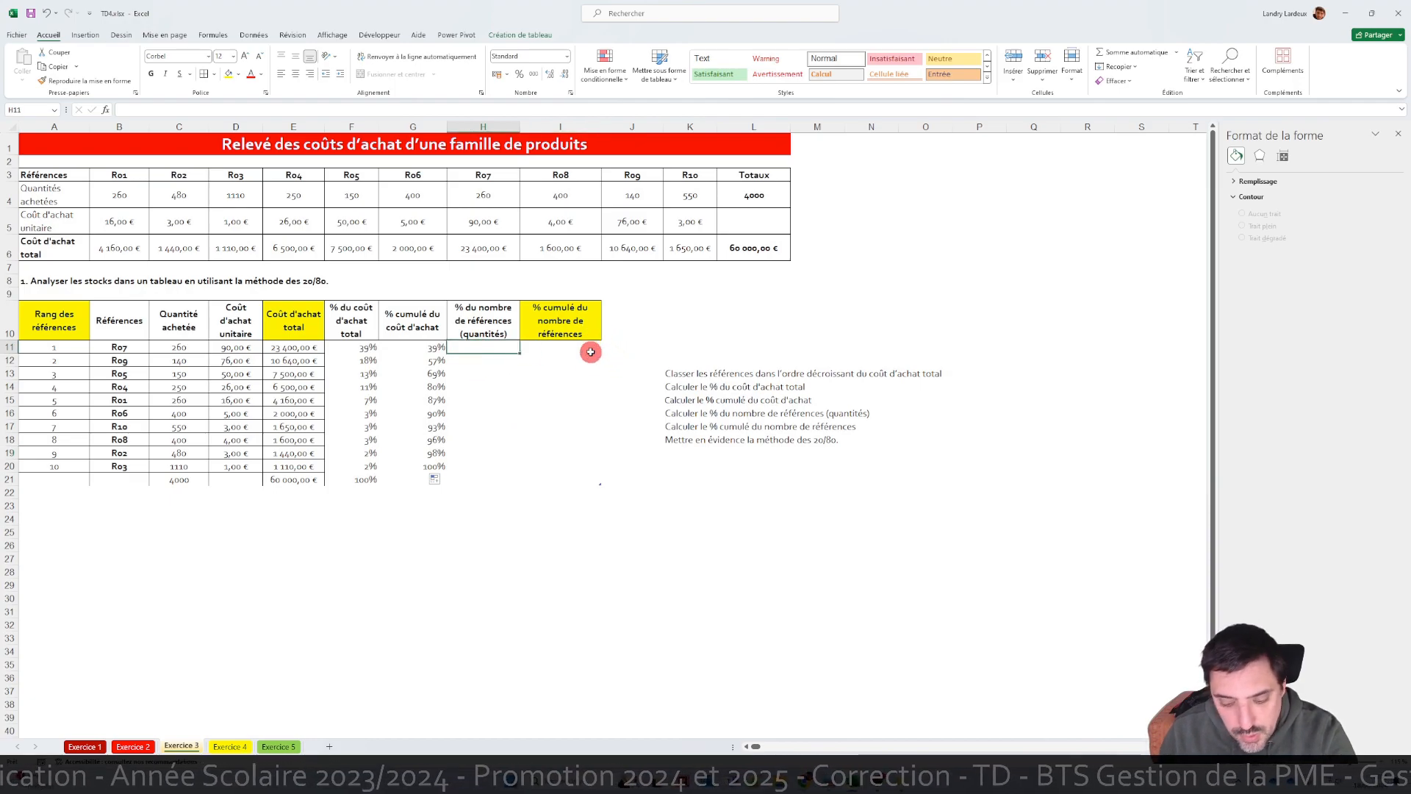
text(=)
click(190, 344)
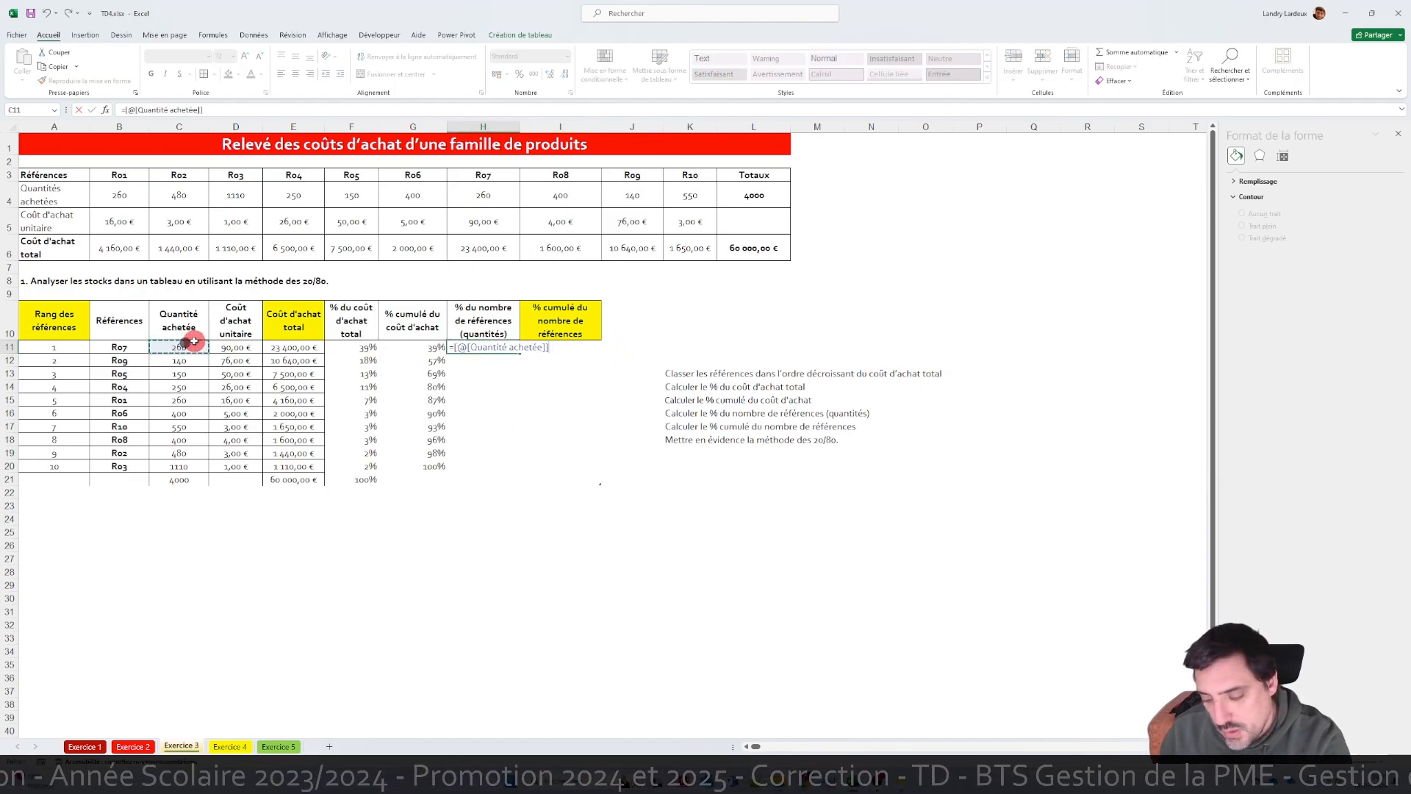
text(/)
click(180, 480)
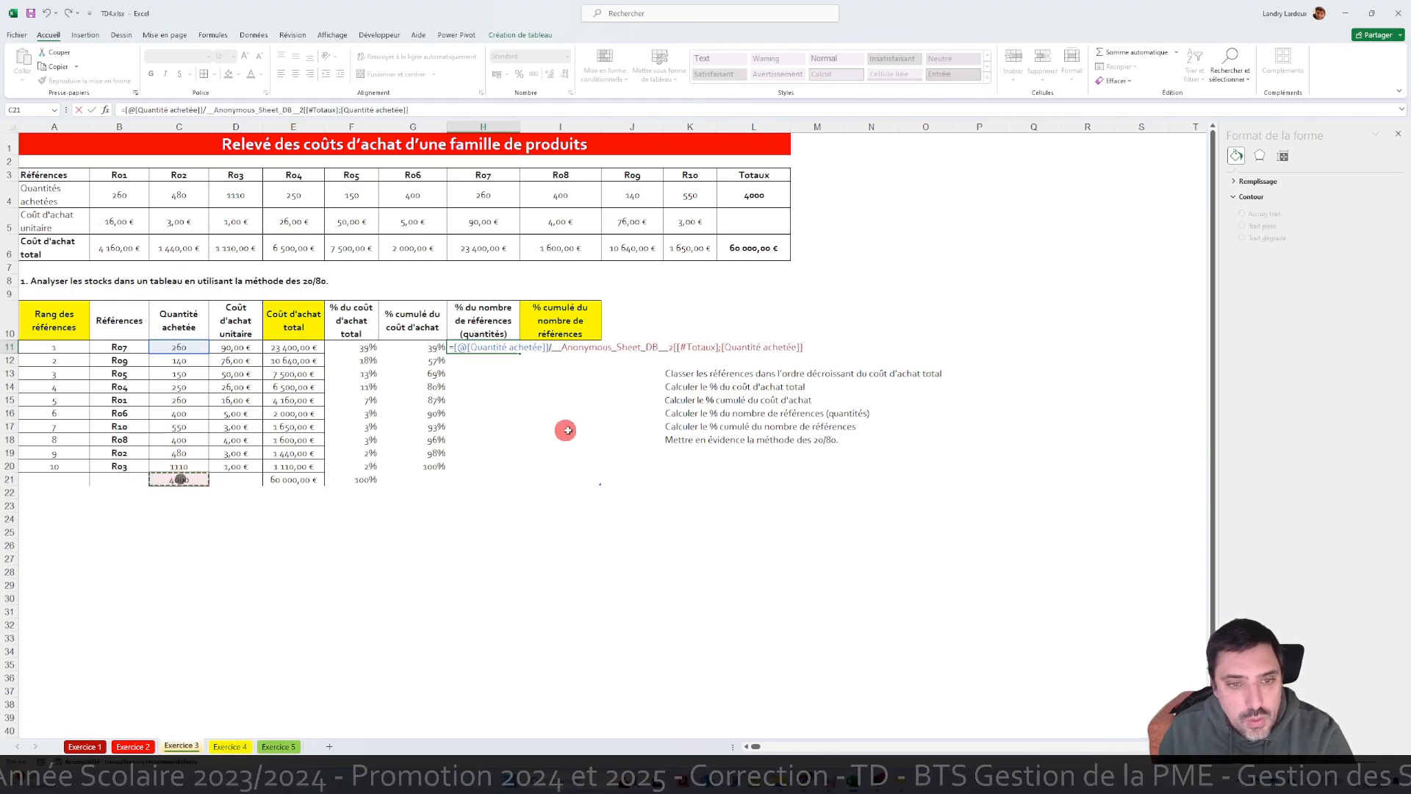
key(Return)
- Format the H11 quantity share as a percentage and fill the formula down to H20
click(505, 345)
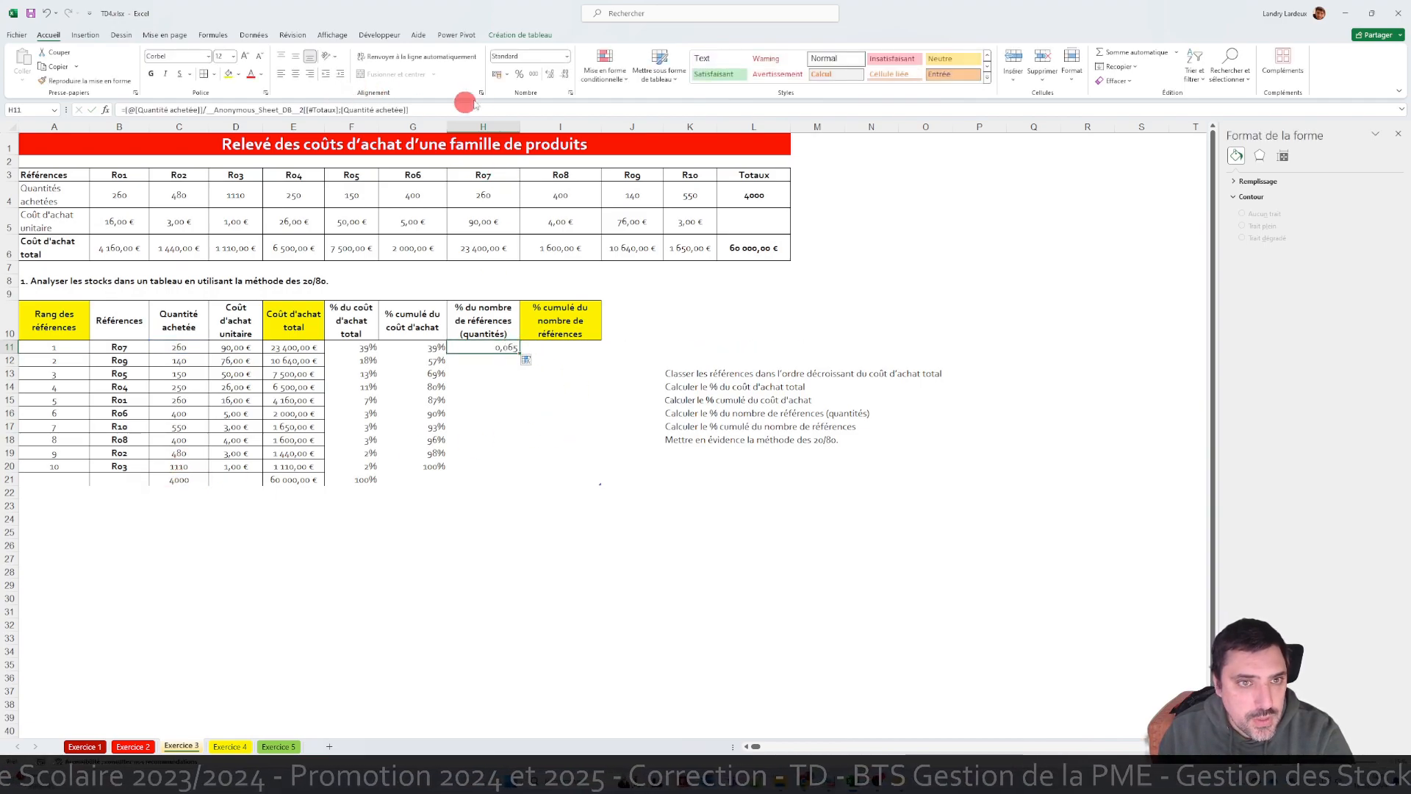
click(519, 74)
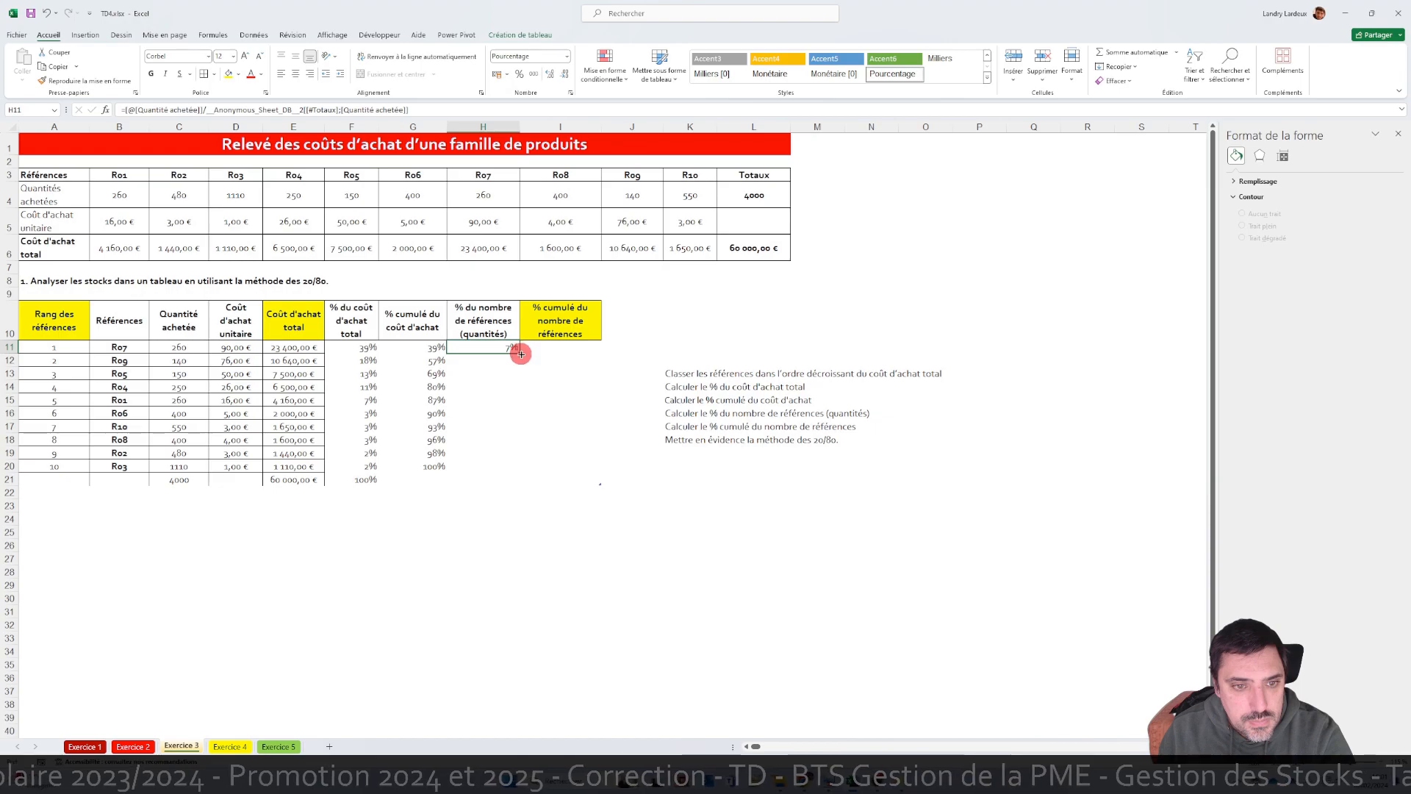
drag(521, 353, 510, 466)
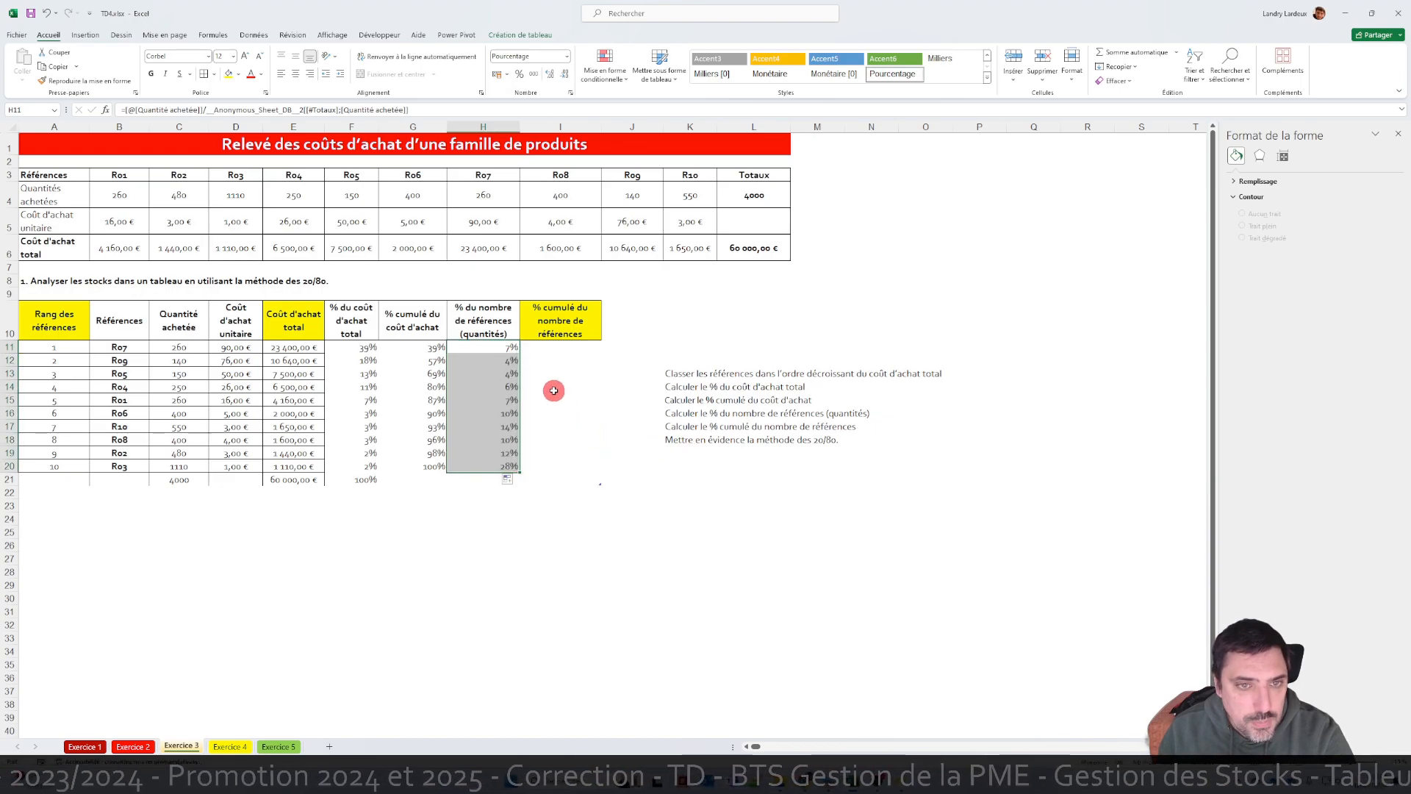
- Start the % cumulé du nombre de références column by making I11 equal to the share in H11
click(574, 348)
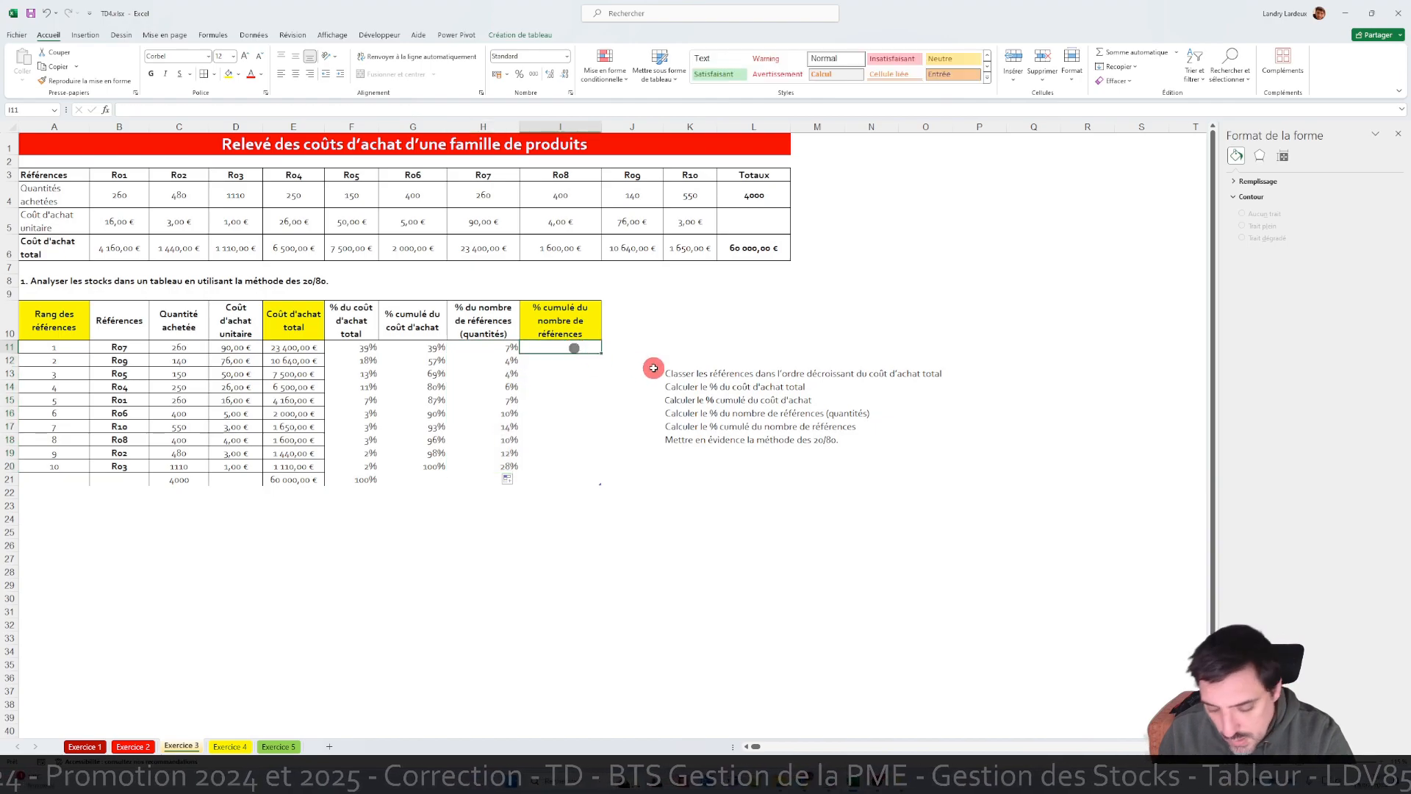
text(=)
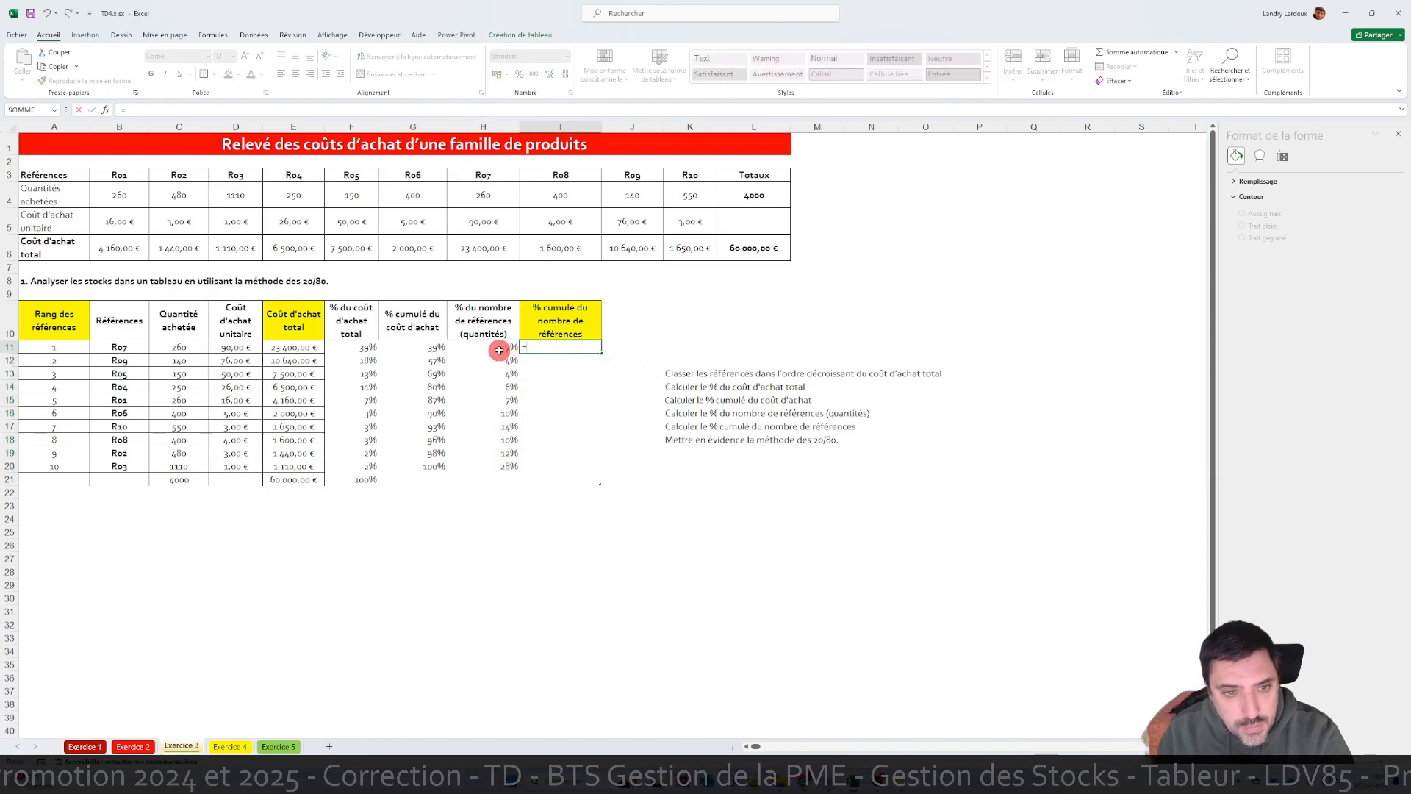
click(504, 349)
key(Return)
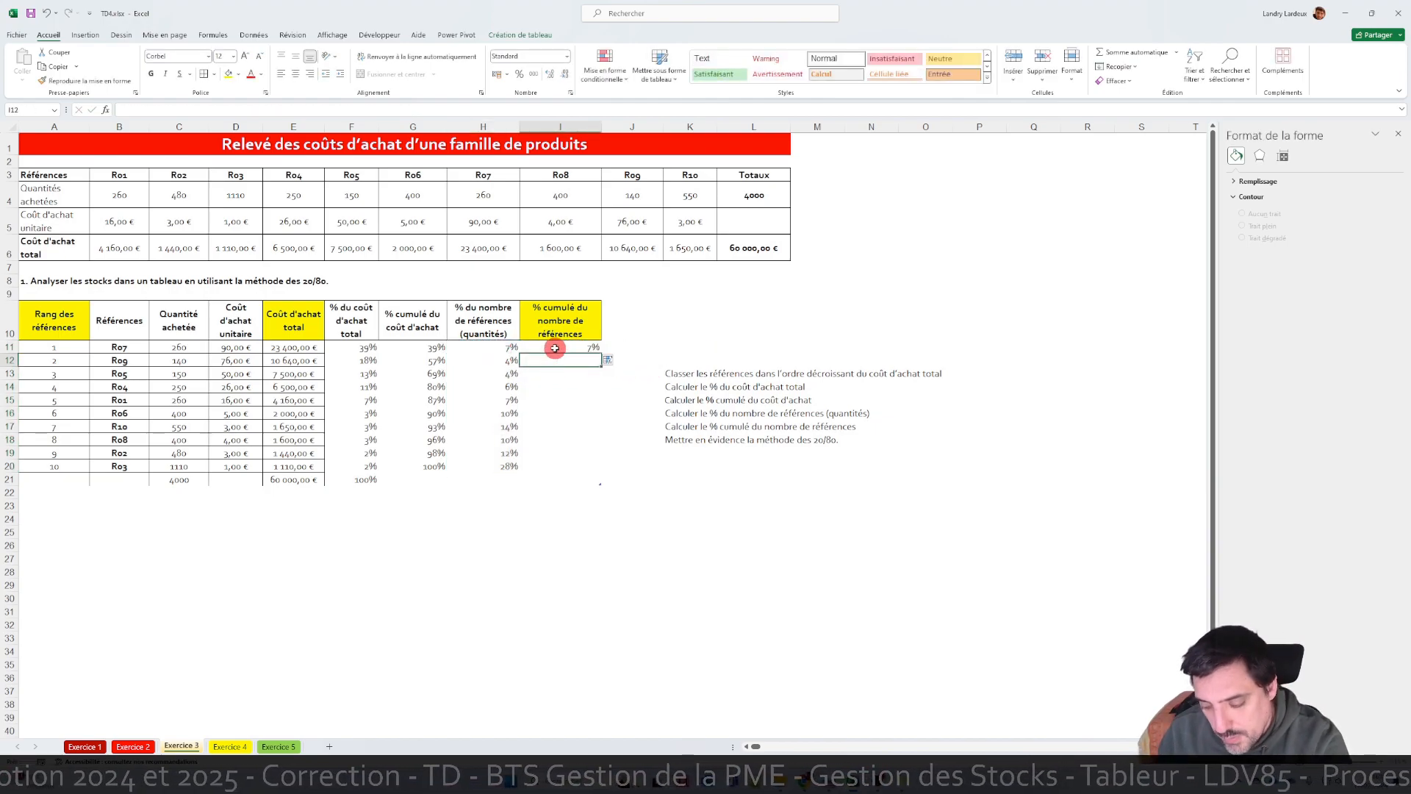
- Enter a formula in I12 adding the row's % du nombre de références to I11, and fill it down to I20
text(=)
click(509, 363)
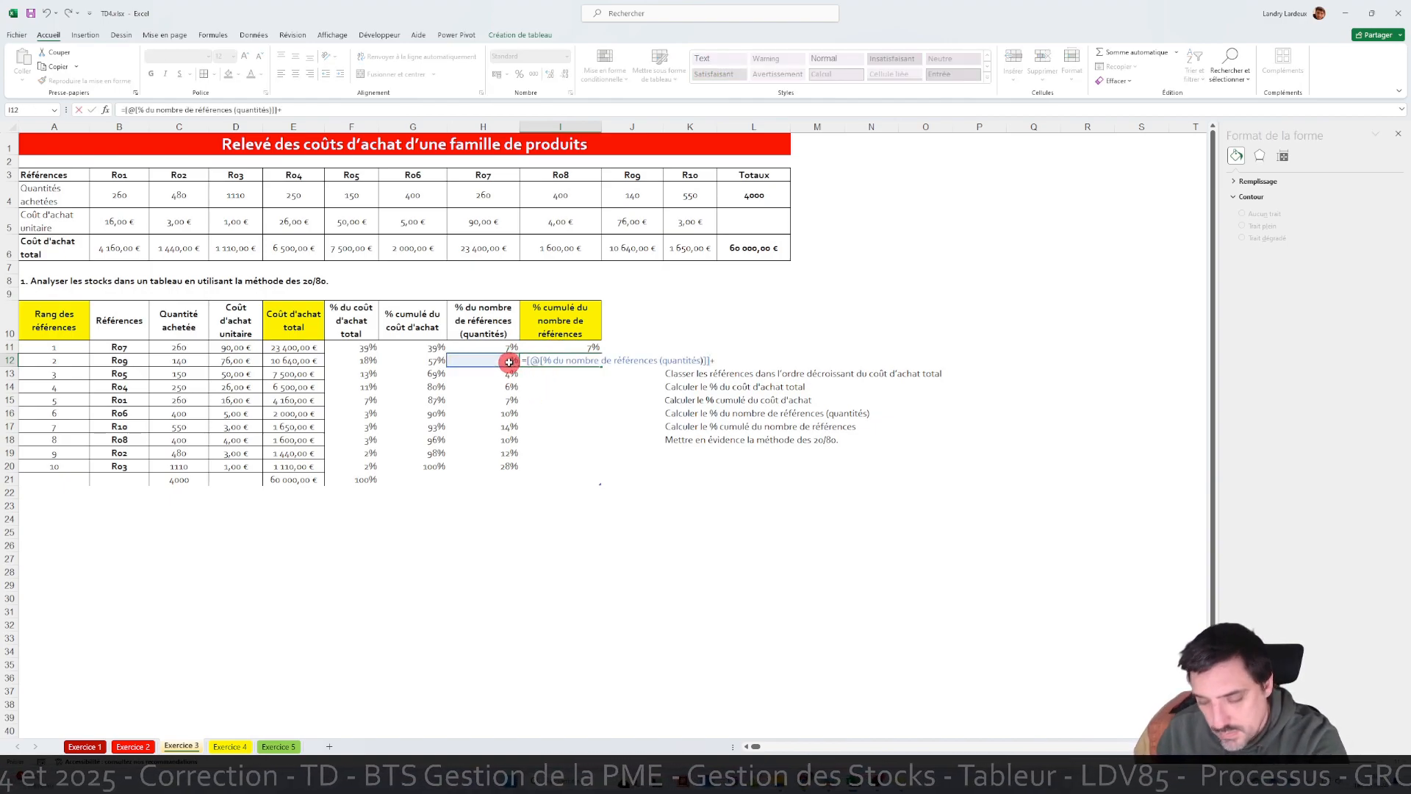
text(+)
click(583, 349)
key(Return)
click(572, 359)
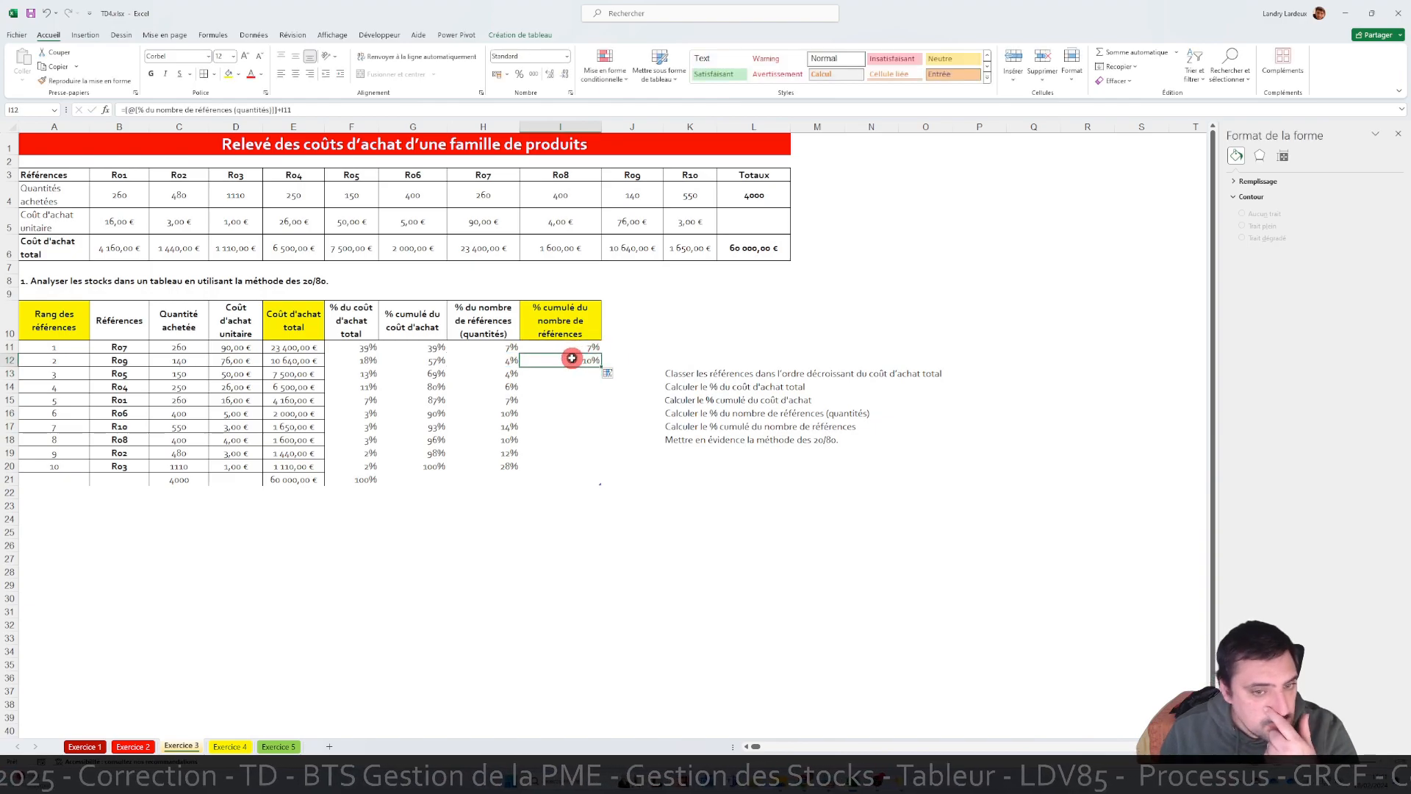
drag(602, 365, 588, 468)
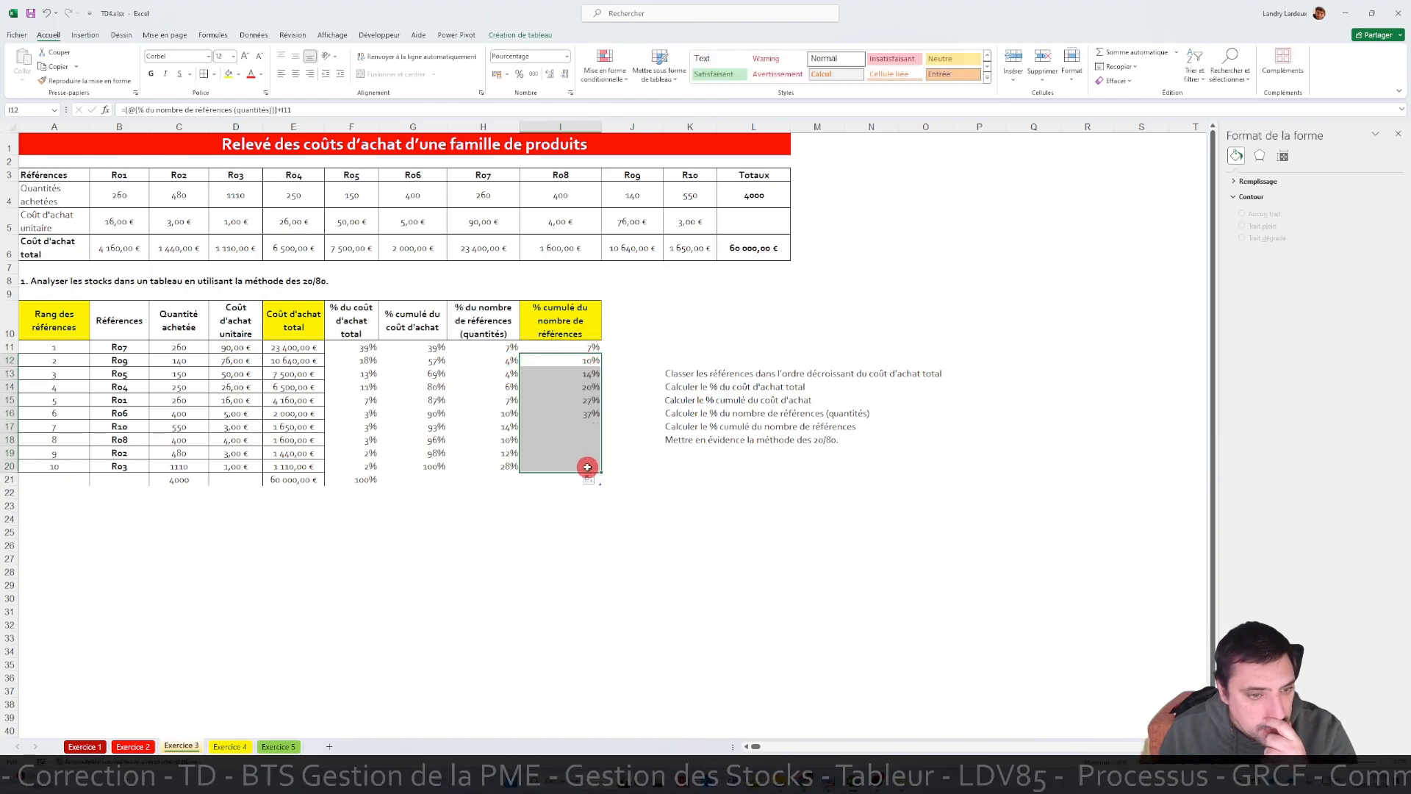
- Set the total in H21 to the Somme of the % du nombre de références (quantités) column
click(506, 478)
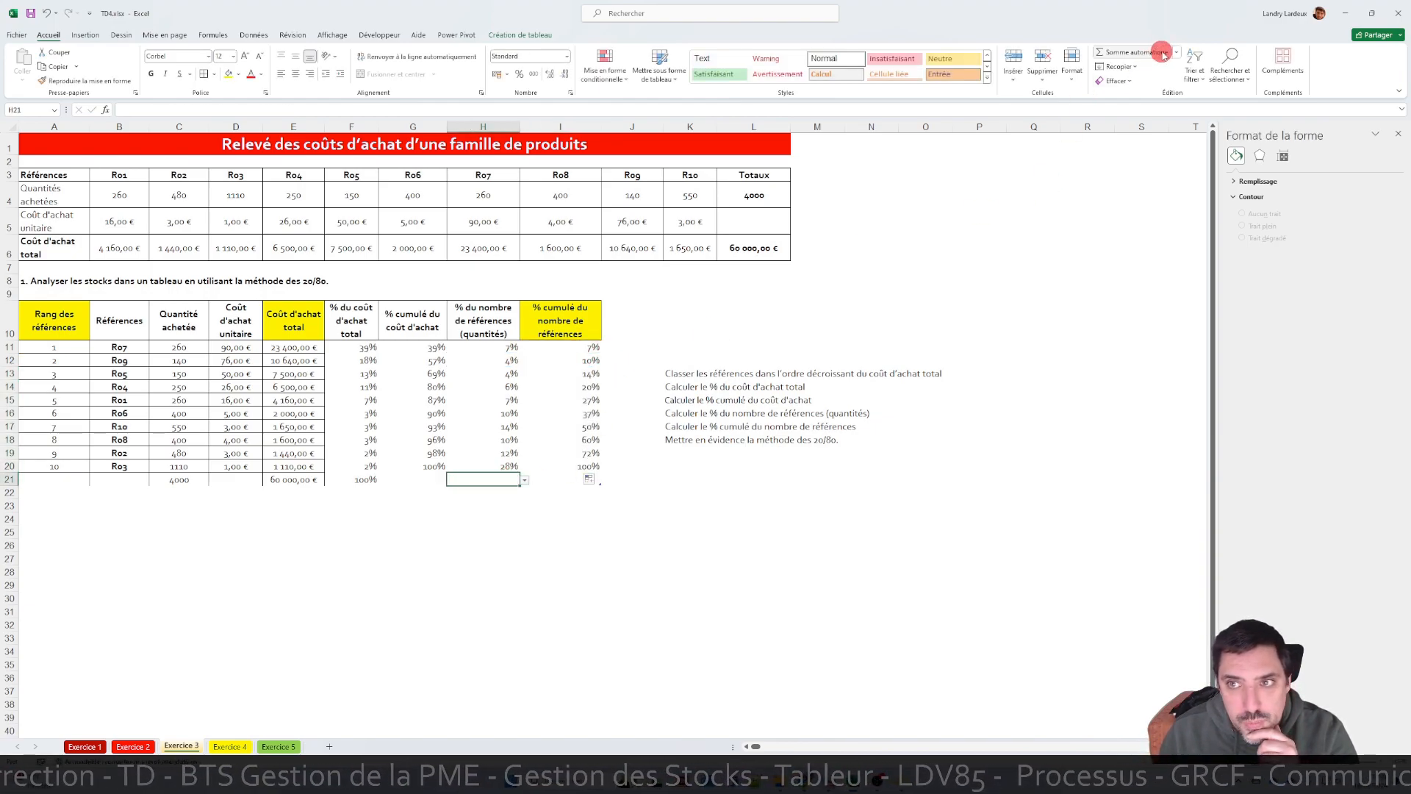
click(525, 480)
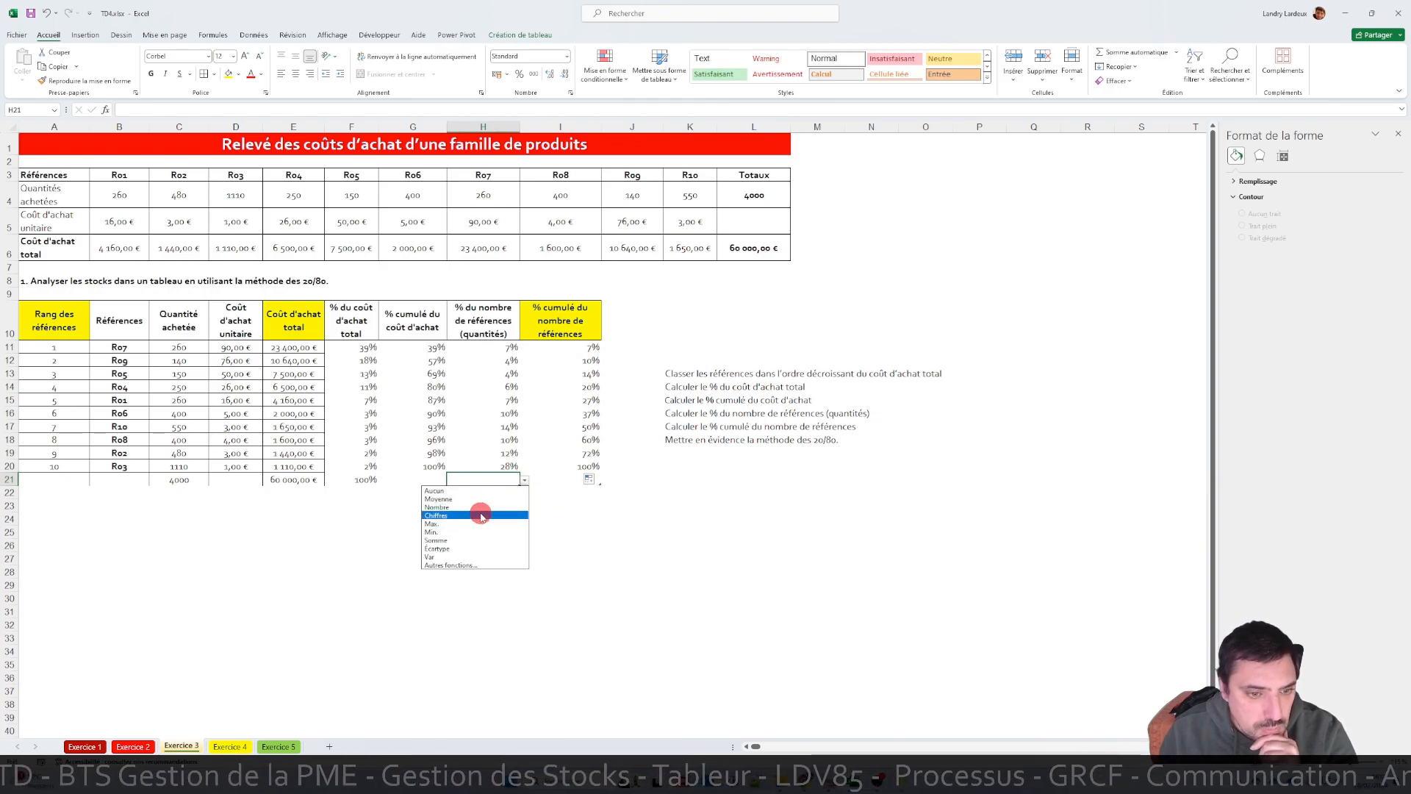
click(476, 540)
click(697, 517)
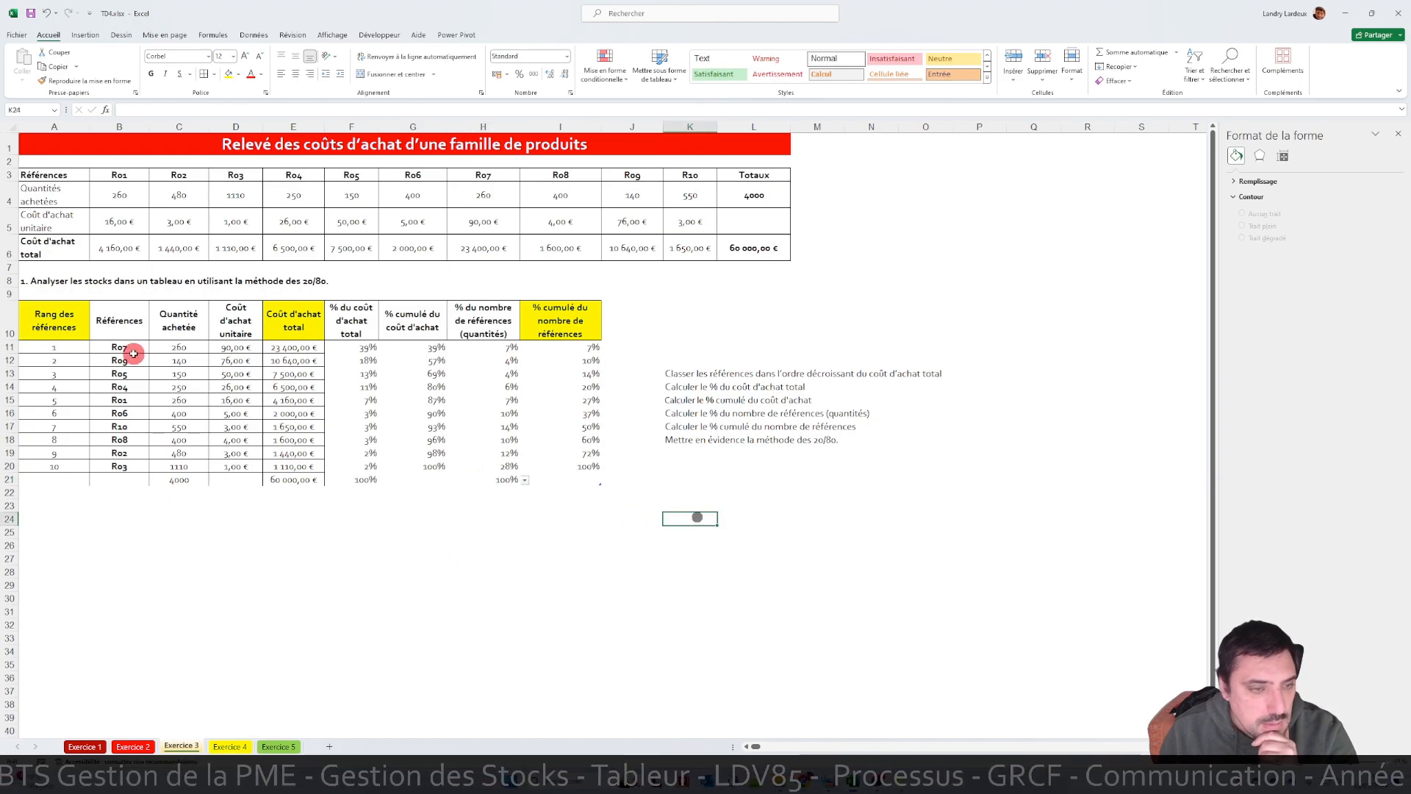
- Apply all borders to the table body A11:I20 and centre the percentages in F11:I20 horizontally
drag(53, 347, 573, 466)
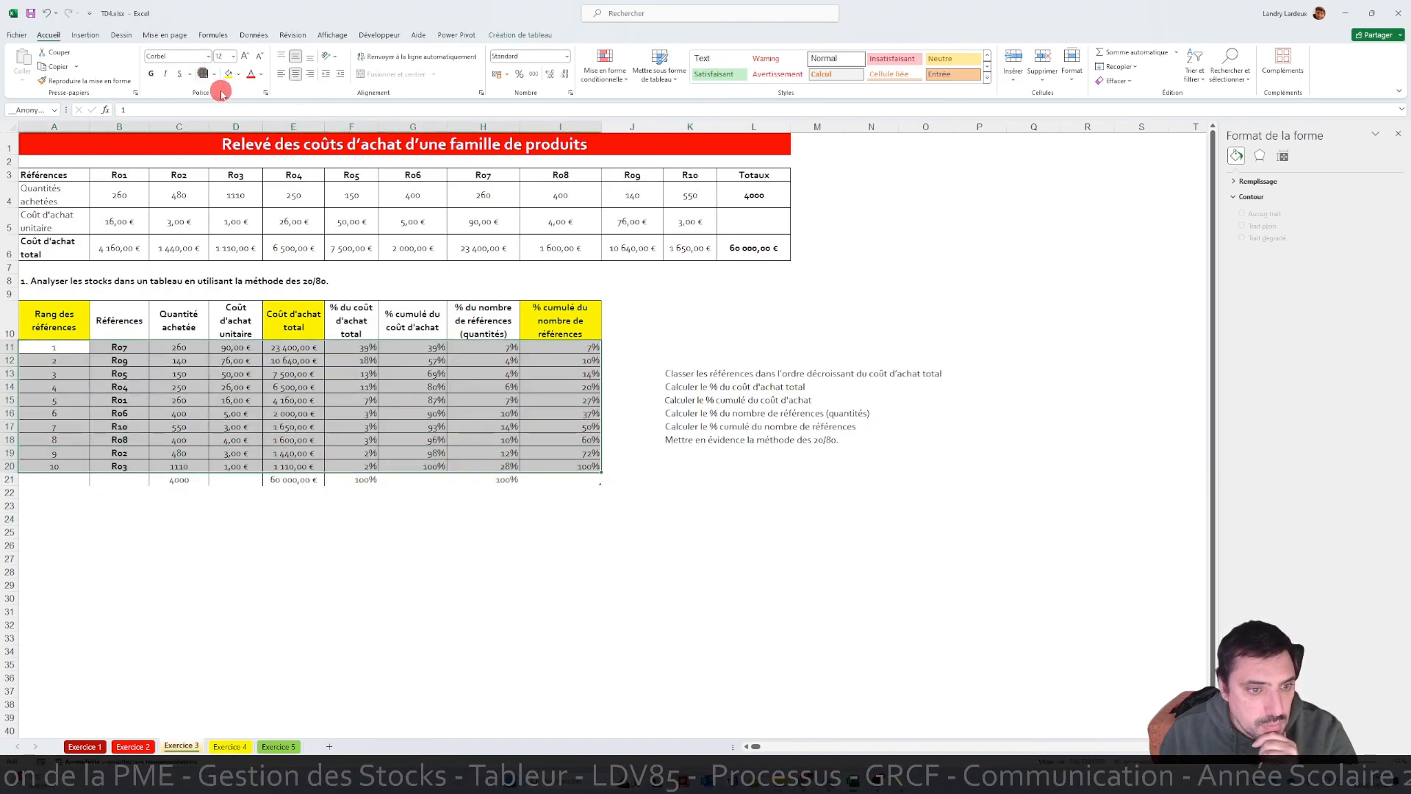
drag(295, 360, 581, 466)
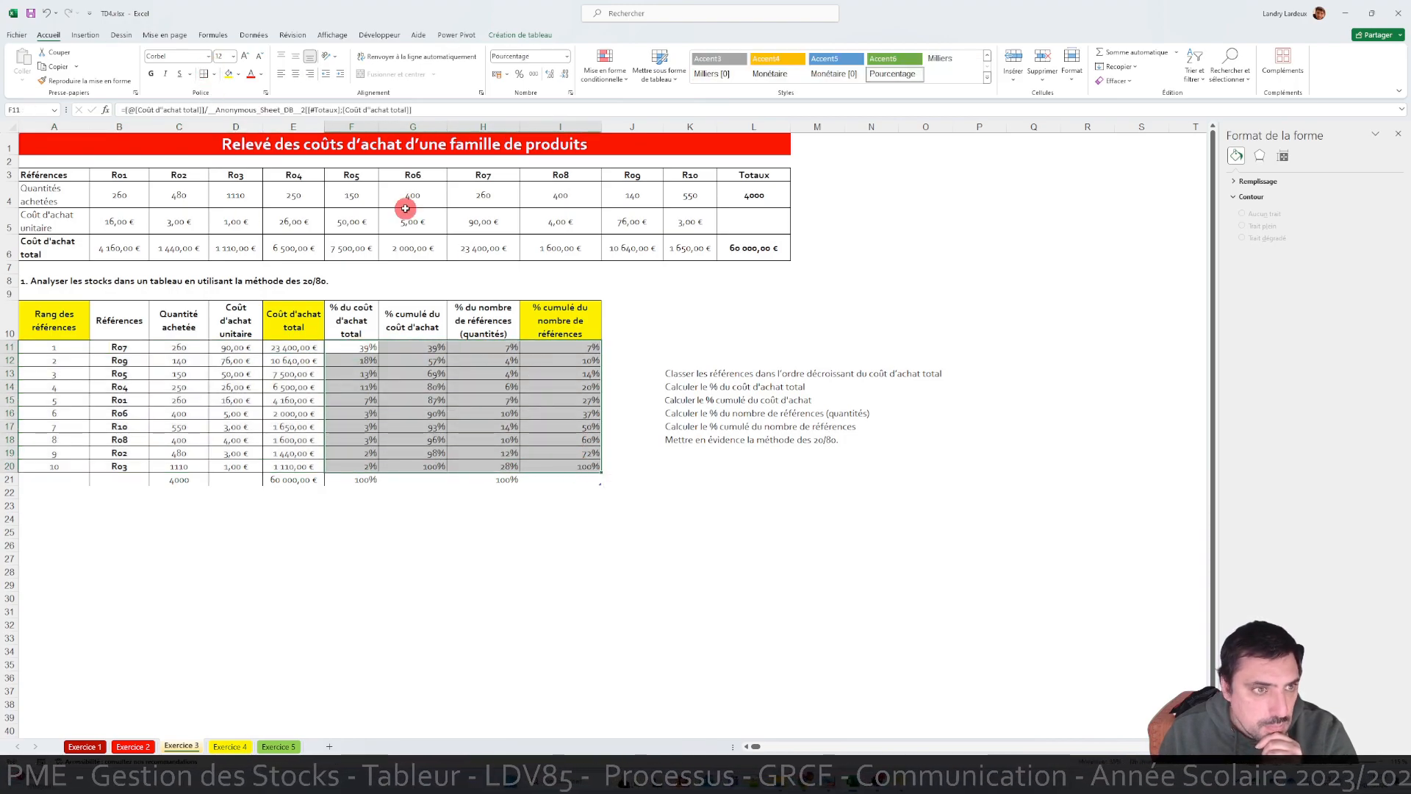
click(295, 74)
click(318, 432)
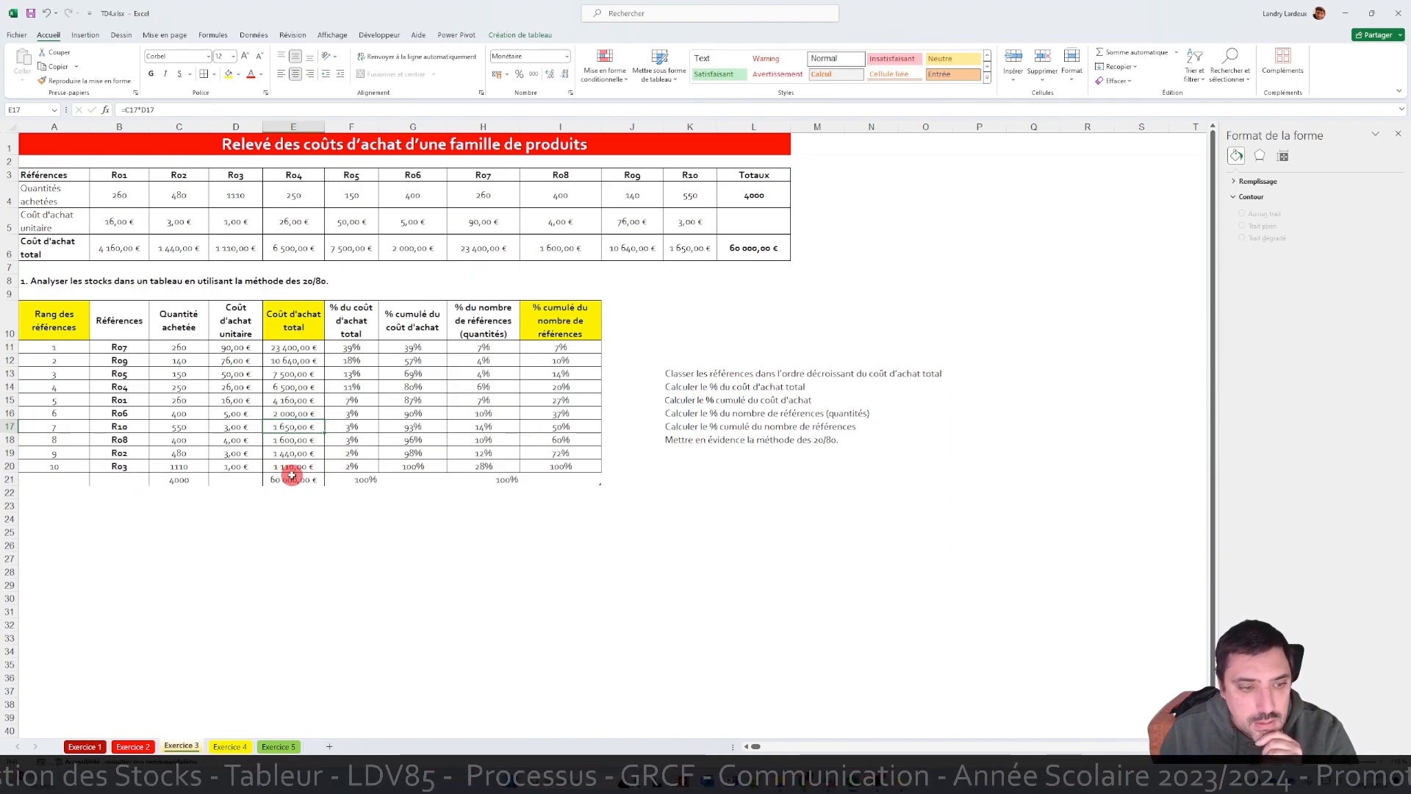
- Centre the percentage totals in F21 and H21, and apply borders to the totals in C21, E21, F21 and H21
click(365, 479)
click(295, 73)
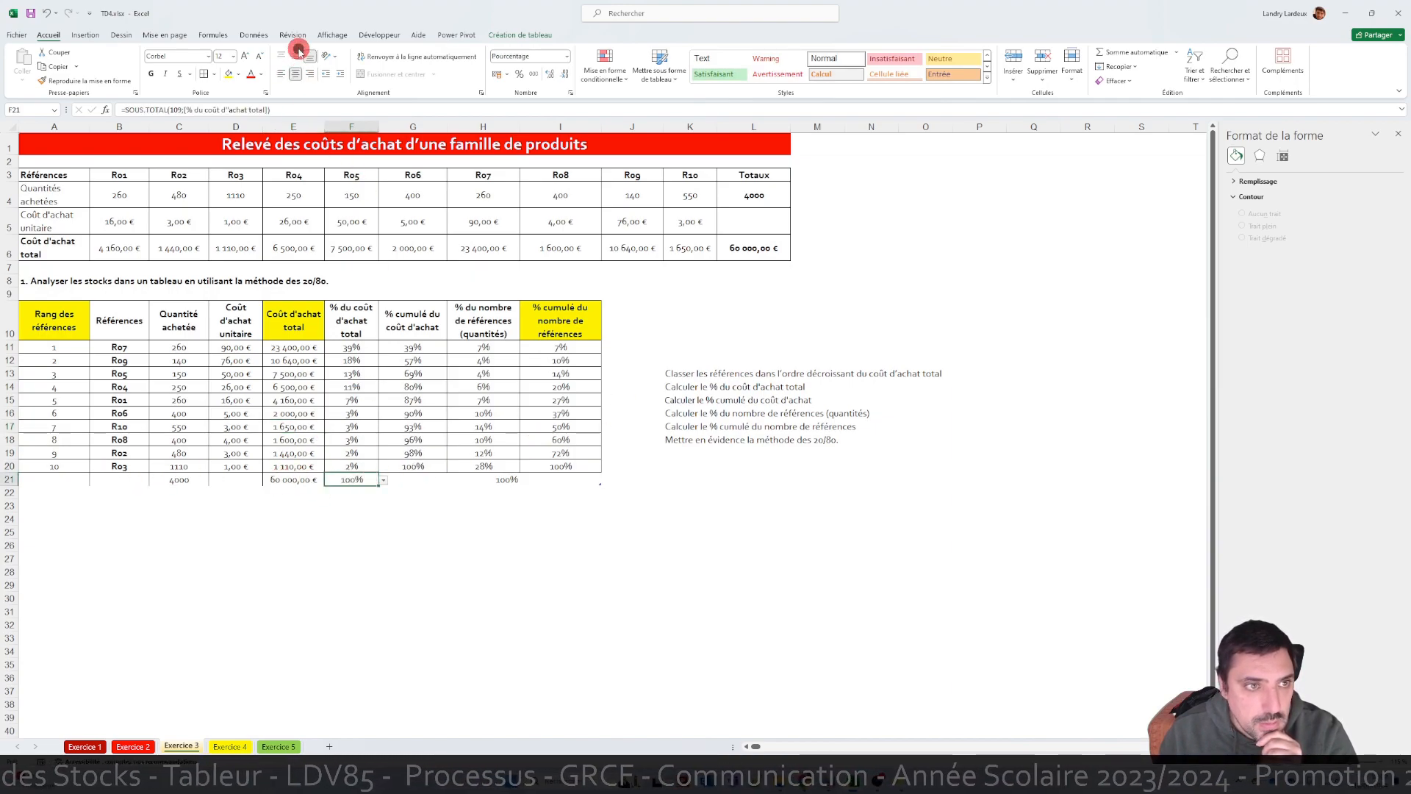
click(199, 480)
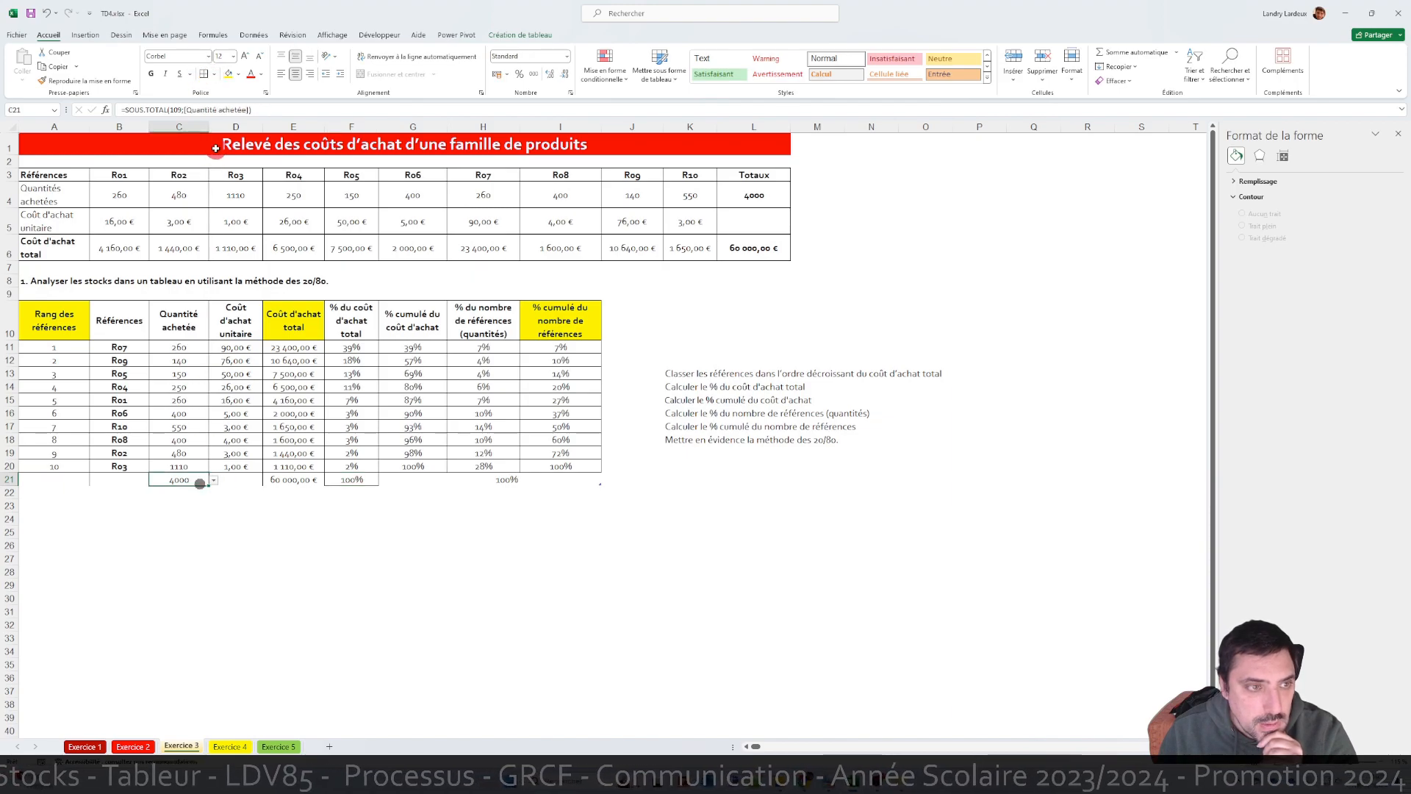
click(300, 479)
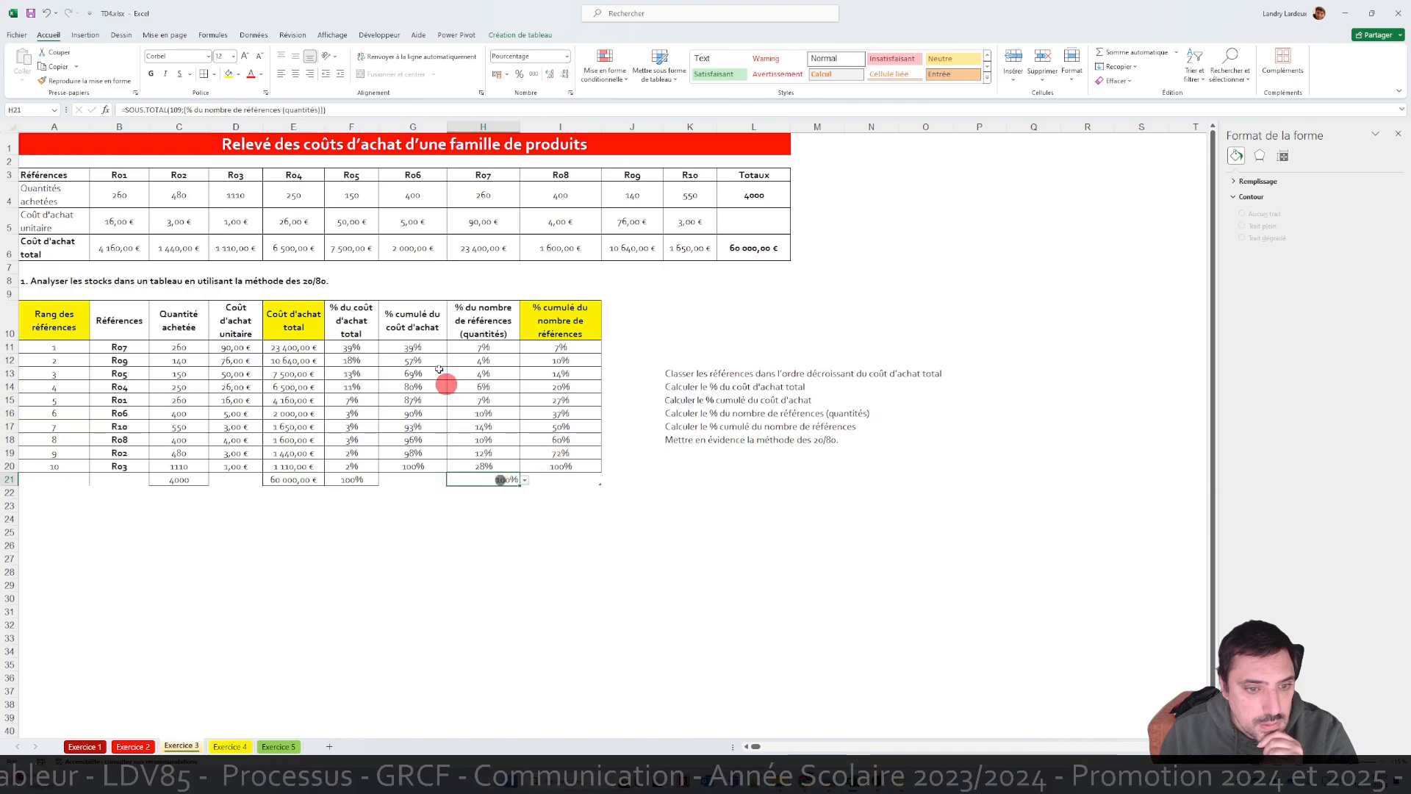
click(500, 479)
click(310, 74)
click(294, 72)
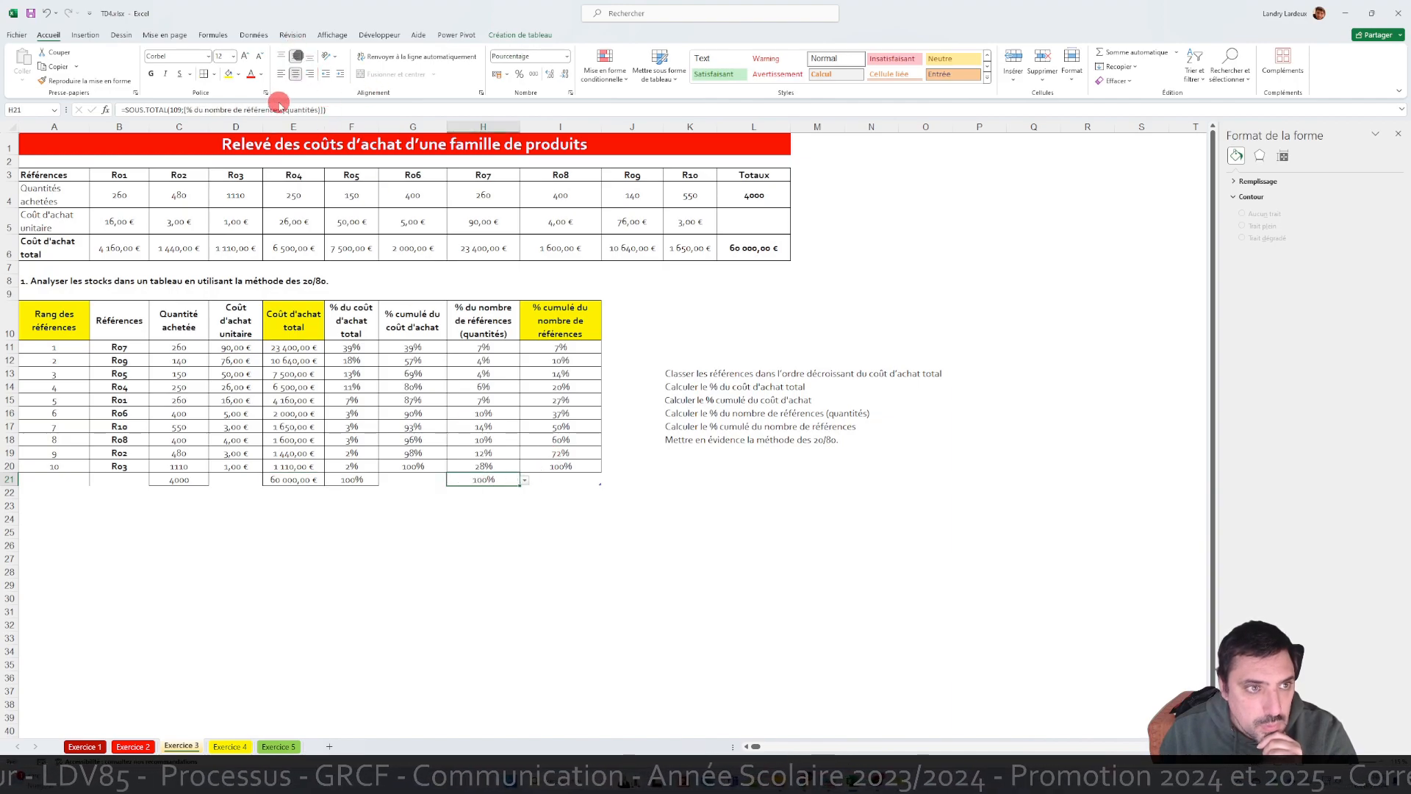
click(541, 362)
click(850, 339)
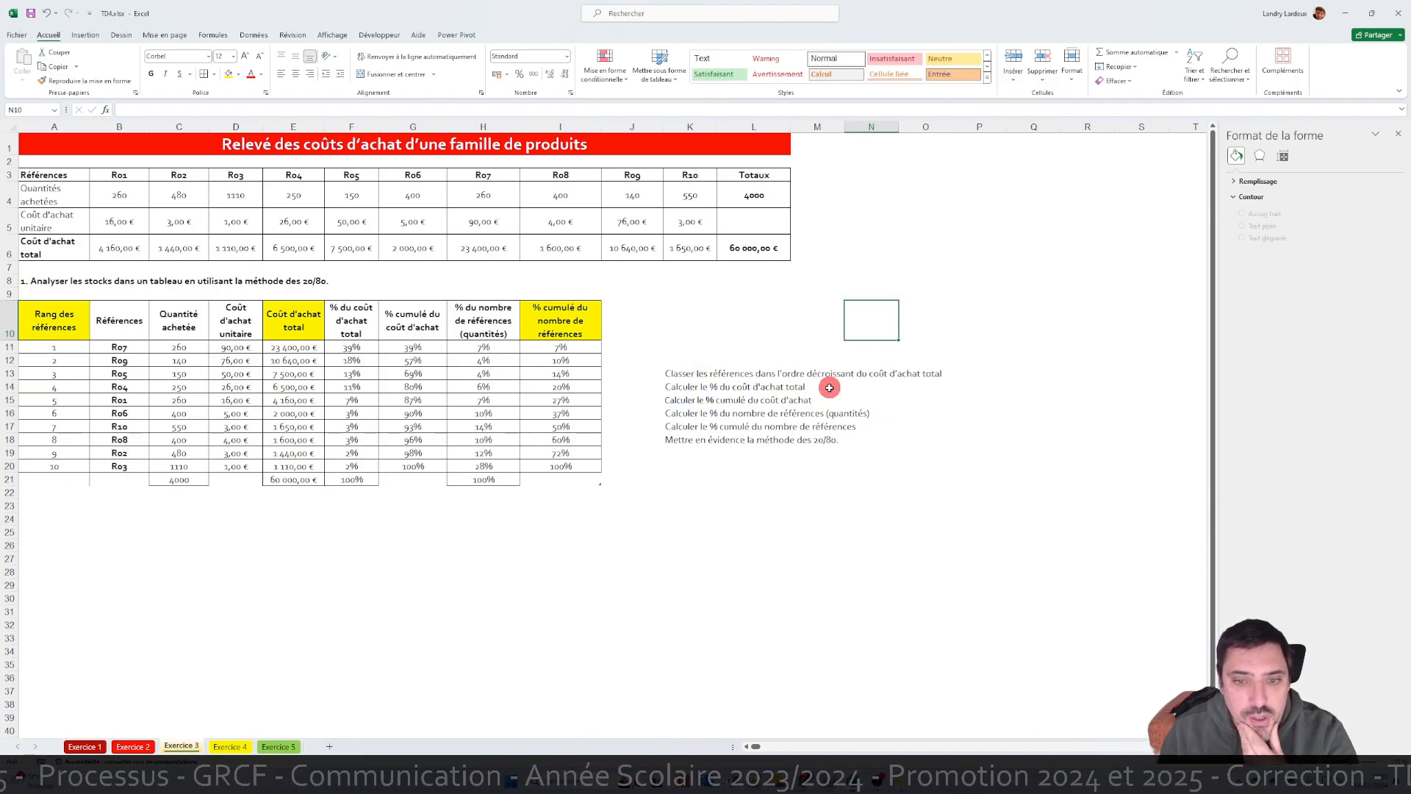
- Insert a recommended Pareto chart from the references in B11:B20, the total costs in E11:E20 and the cumulative percentages in I11:I20
click(131, 349)
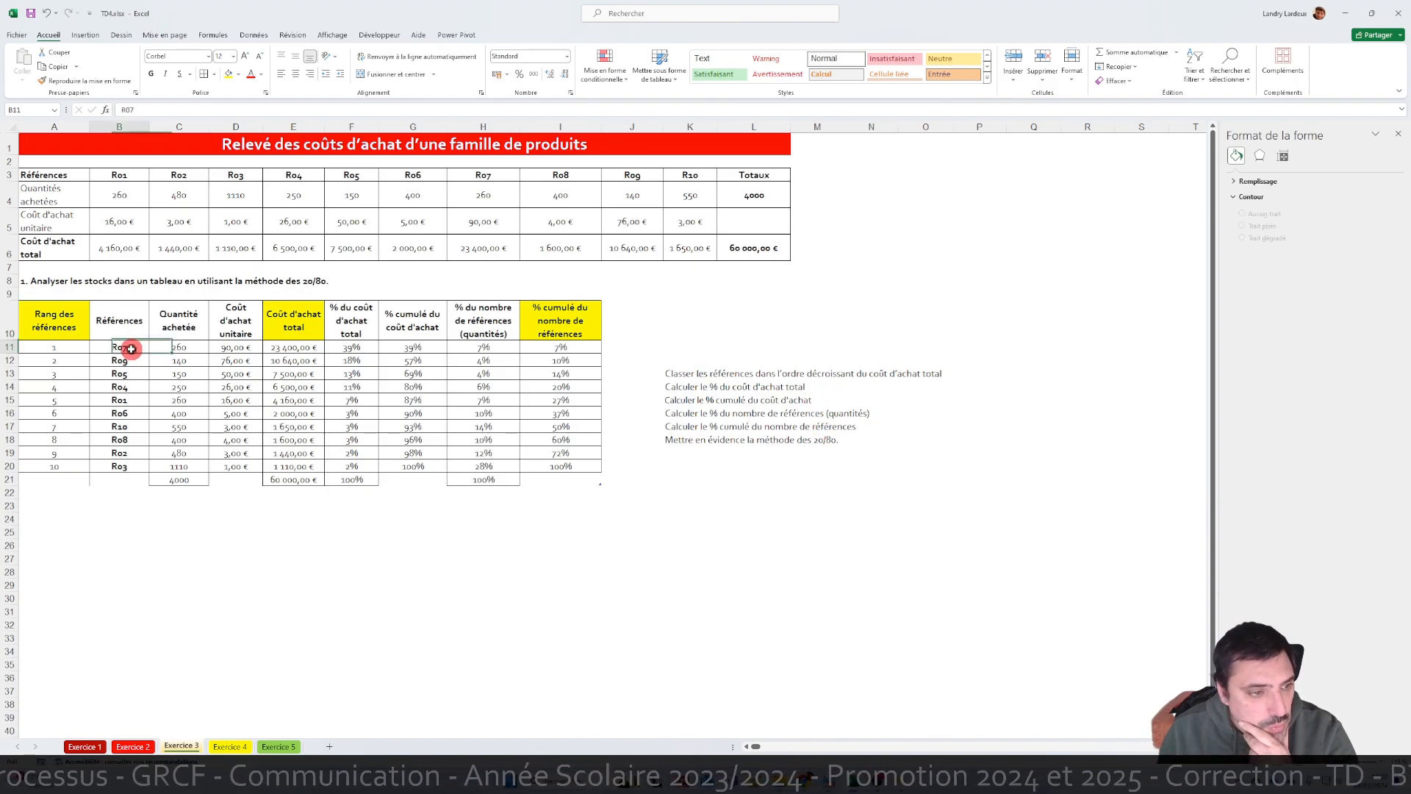
drag(130, 349, 136, 466)
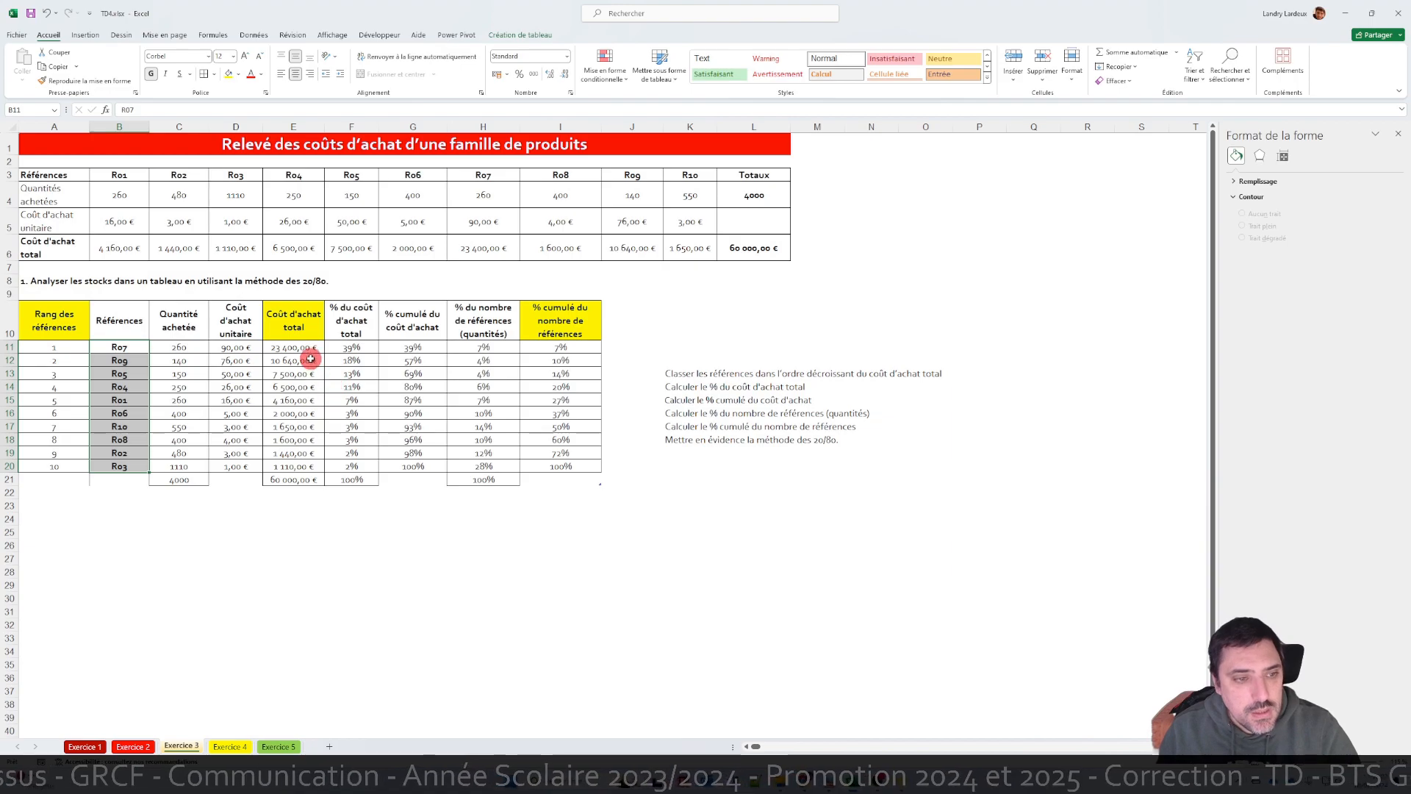
drag(307, 347, 314, 466)
drag(575, 345, 566, 465)
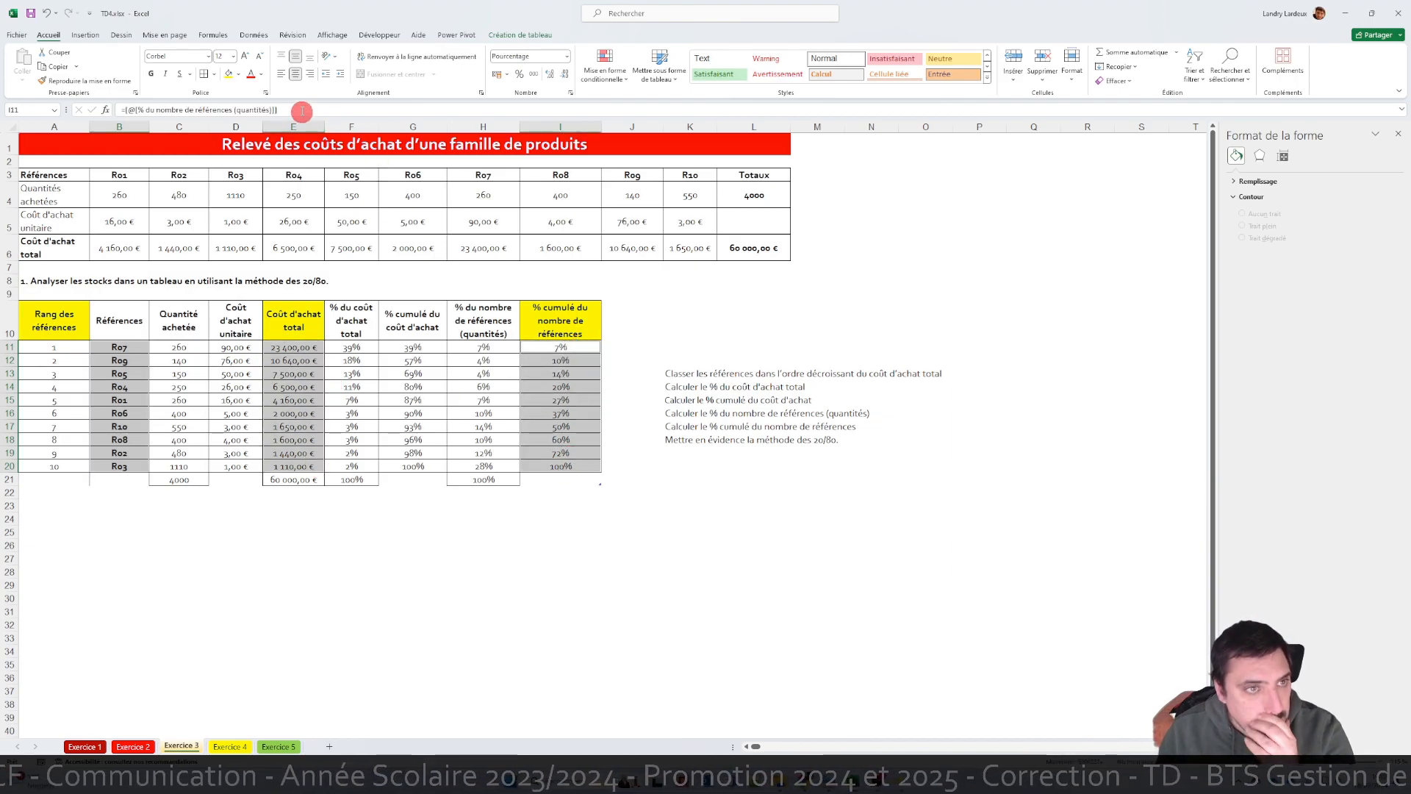
click(87, 34)
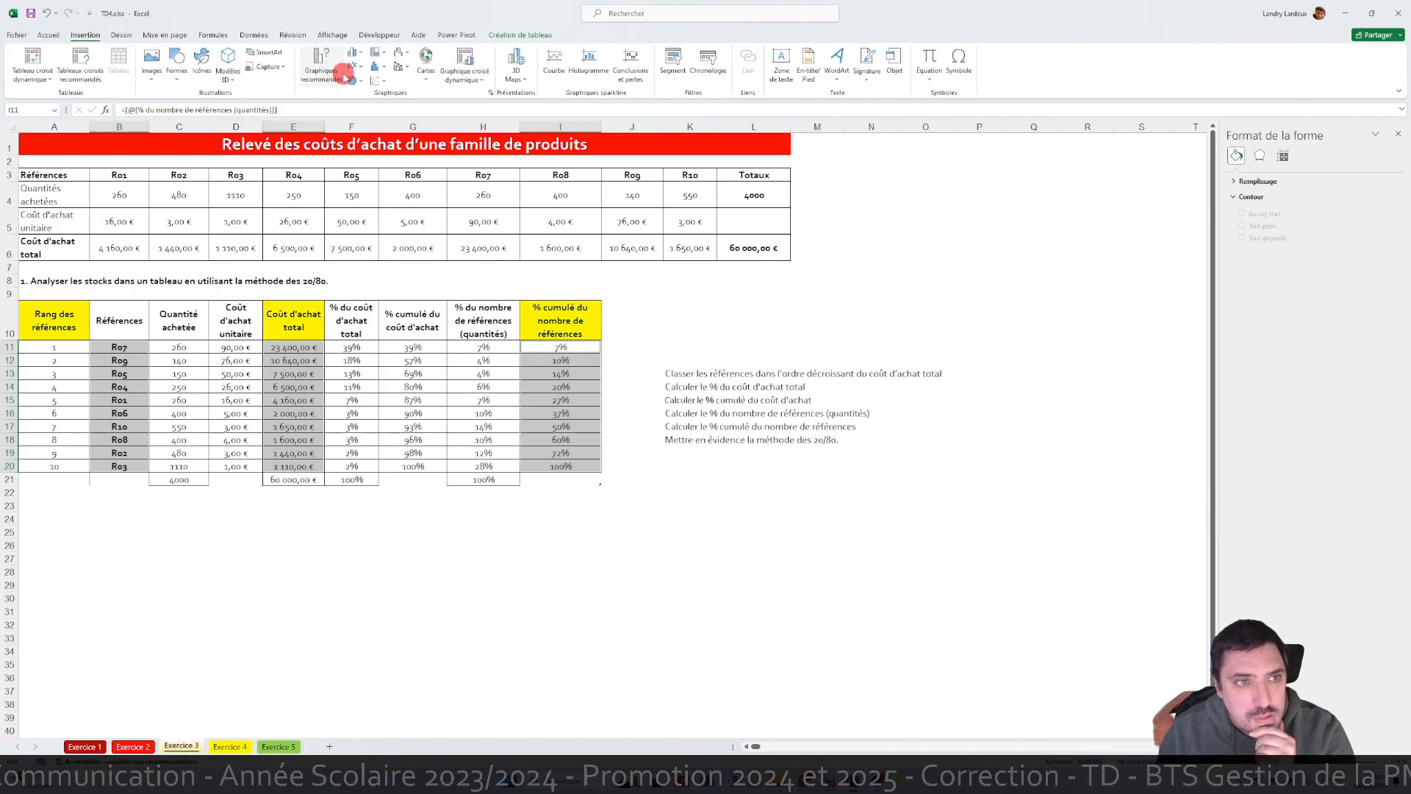
click(332, 71)
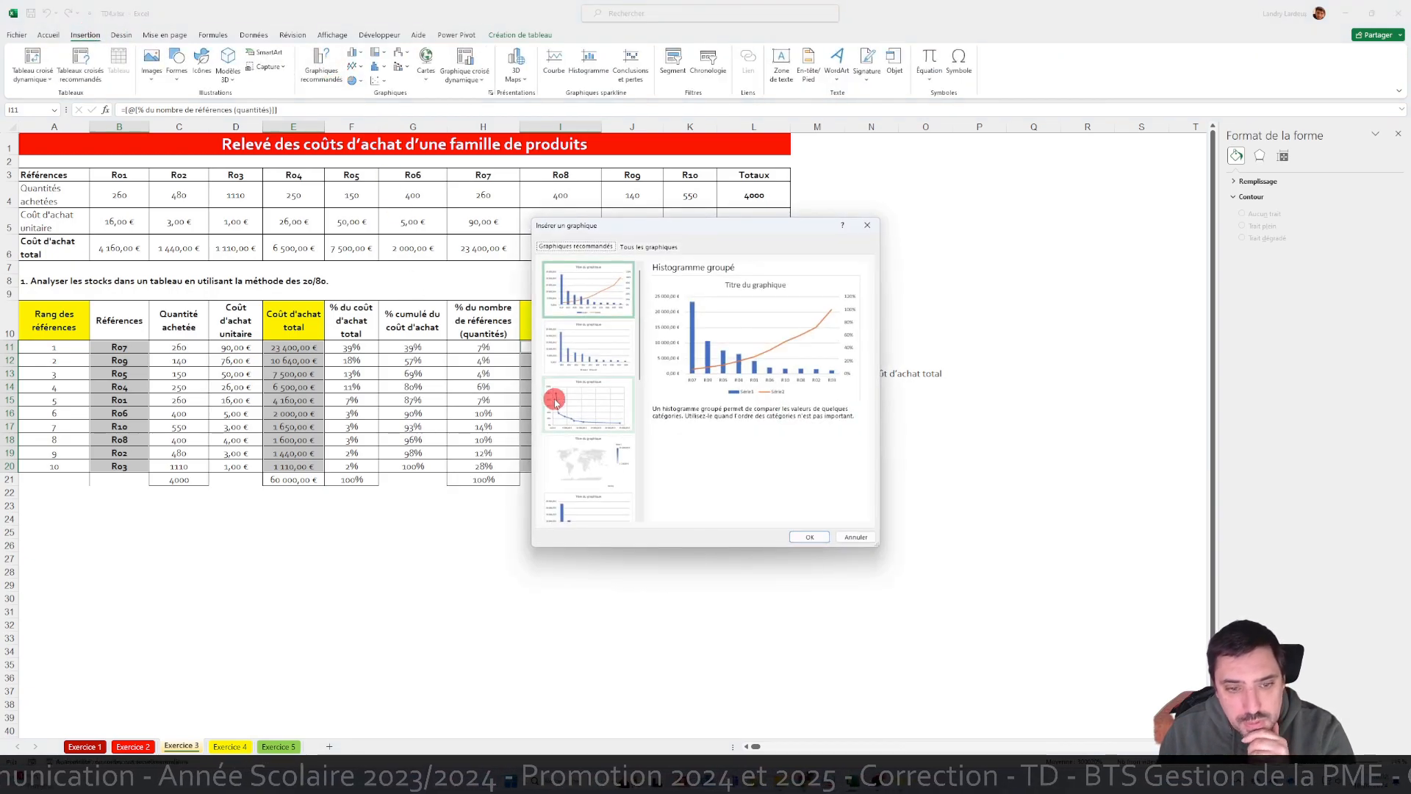
scroll(588, 397, down, 5)
click(608, 497)
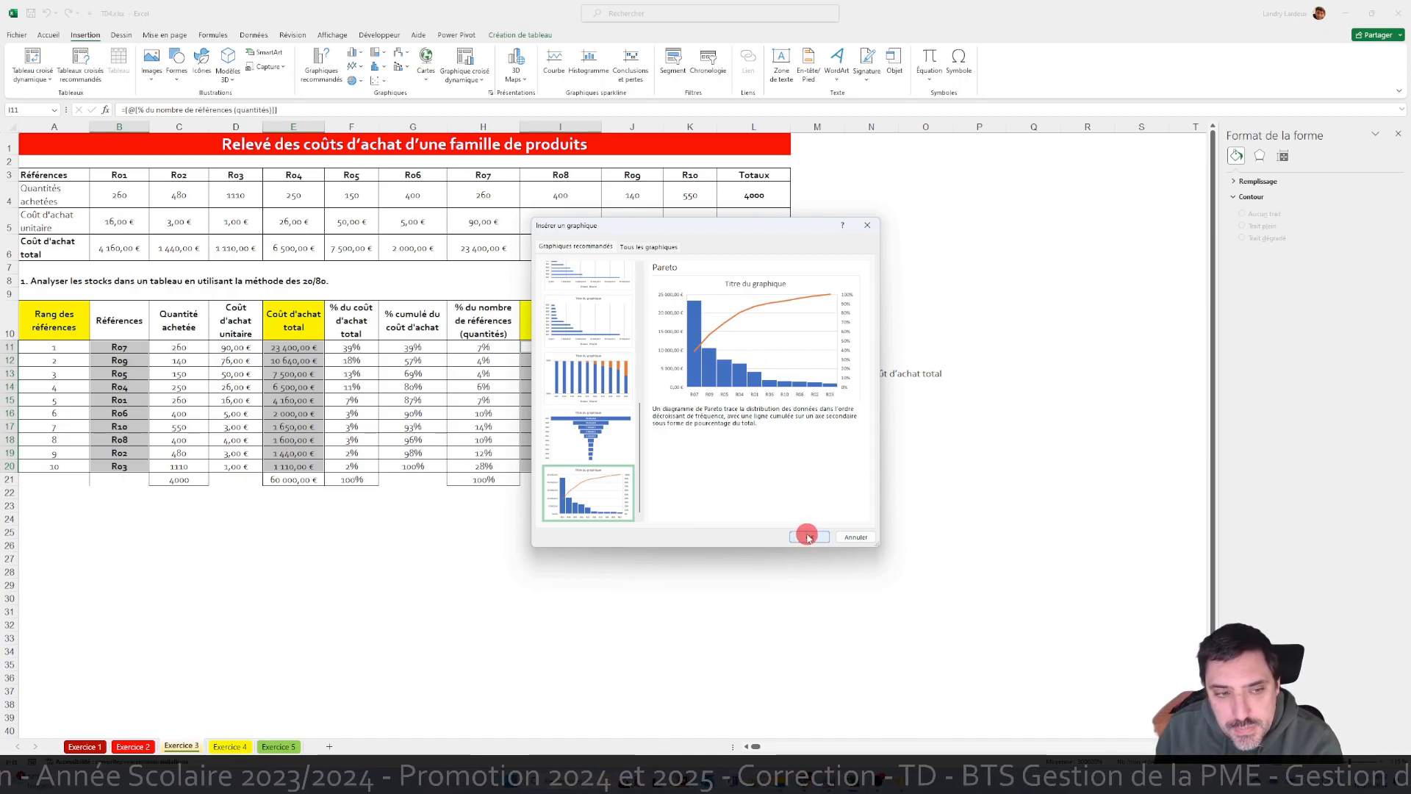
click(809, 537)
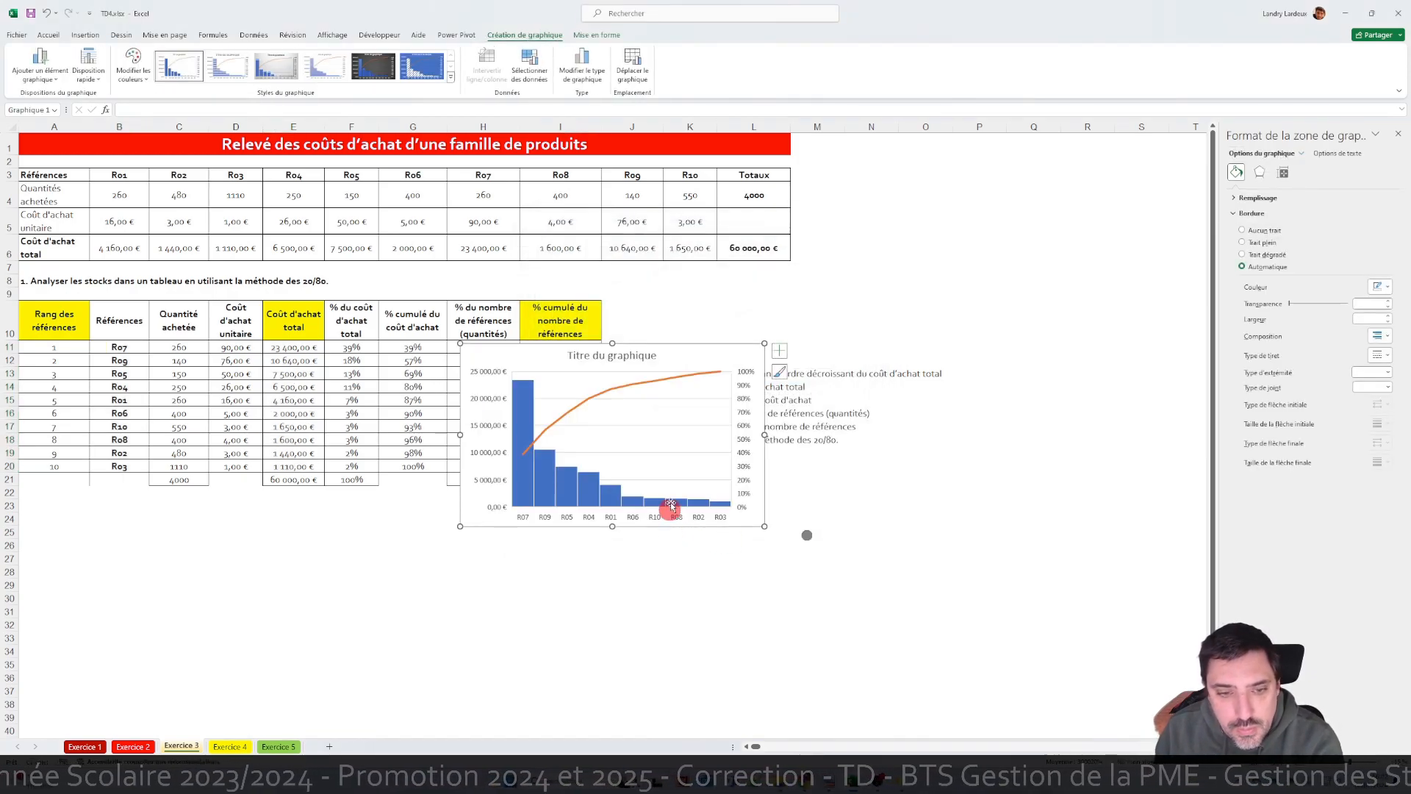
- Move the Pareto chart below the analysis table and enlarge it to span about columns D to M and down to row 48
drag(733, 347, 483, 500)
scroll(551, 415, down, 4)
scroll(551, 416, down, 1)
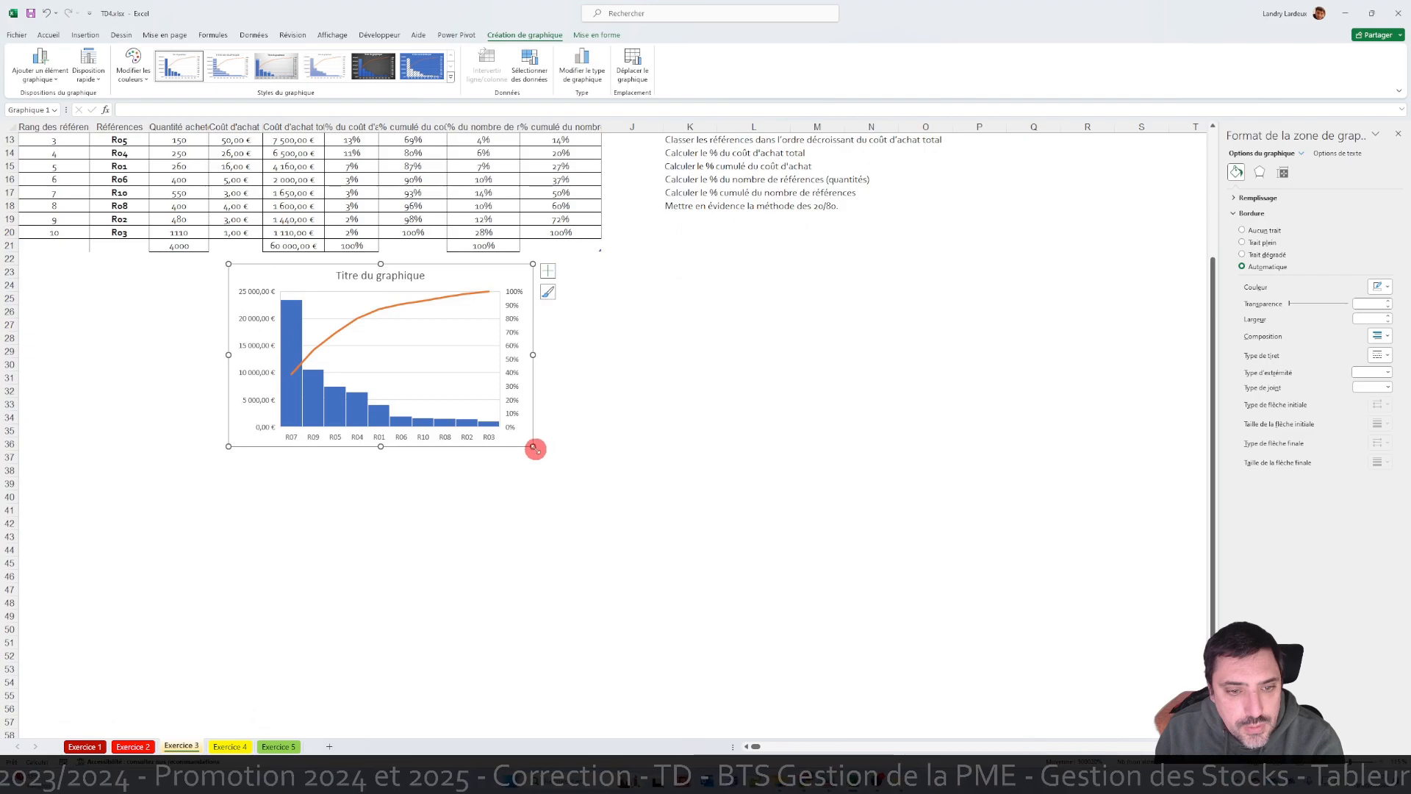
drag(533, 447, 804, 607)
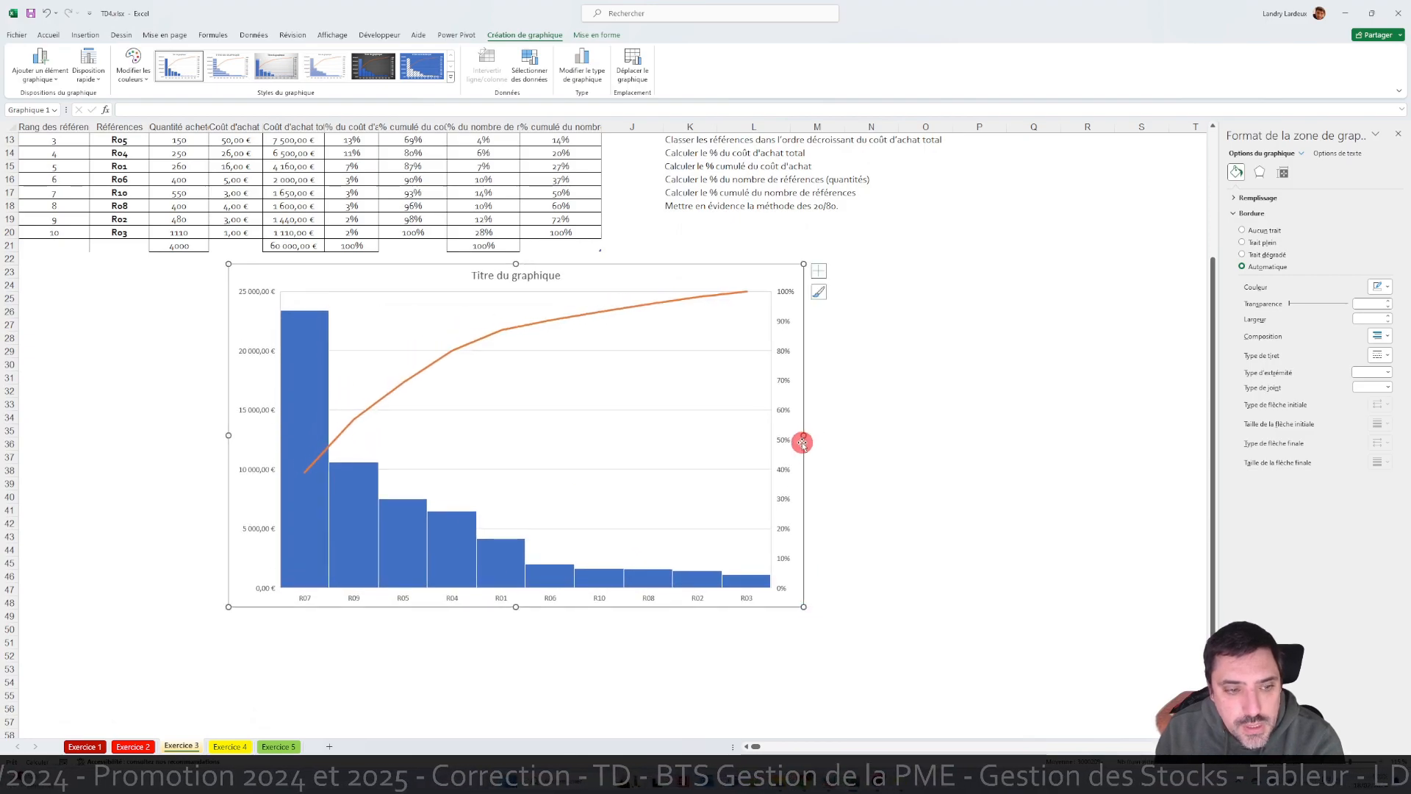
scroll(801, 441, up, 3)
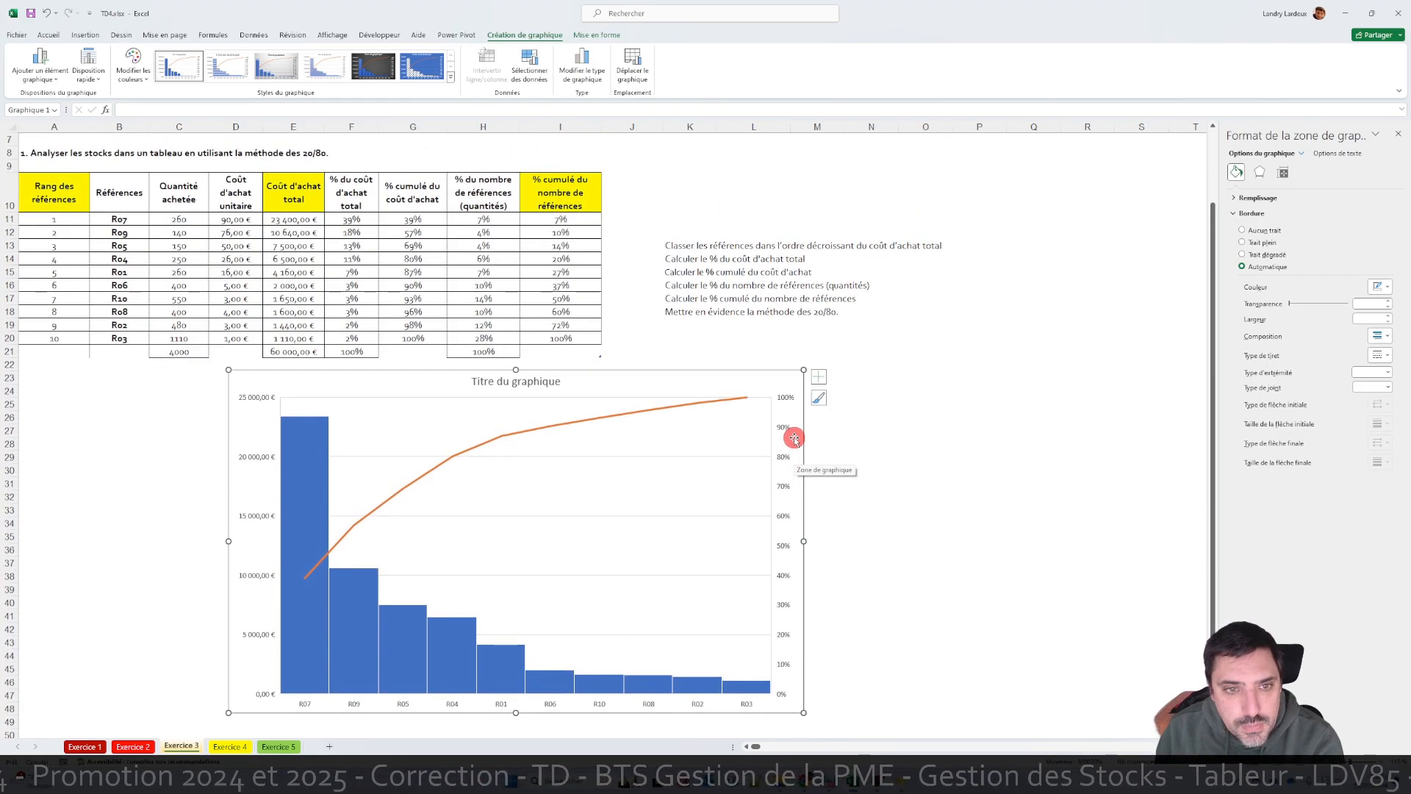
- Reposition the enlarged chart directly beneath the table so that it starts in column A
click(724, 299)
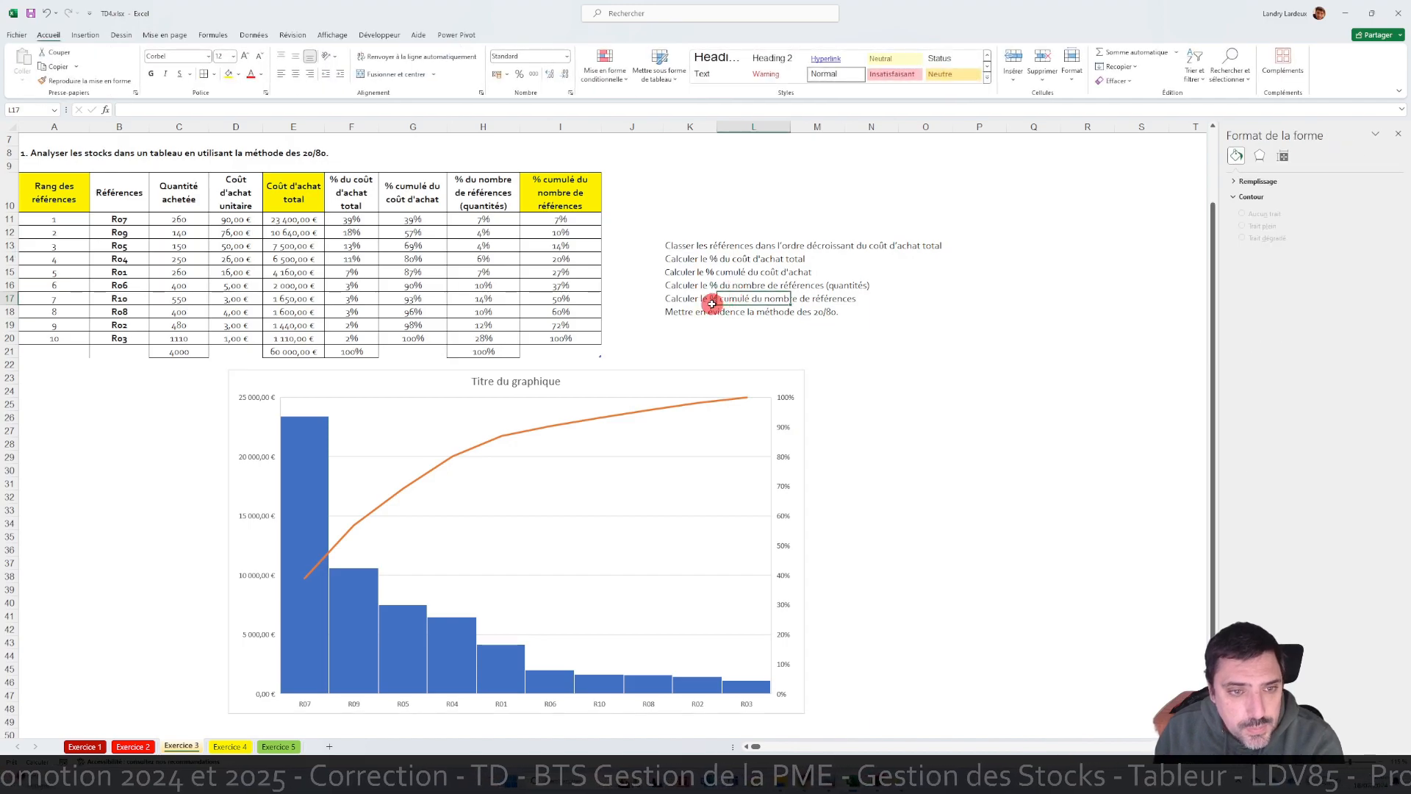
scroll(730, 364, up, 3)
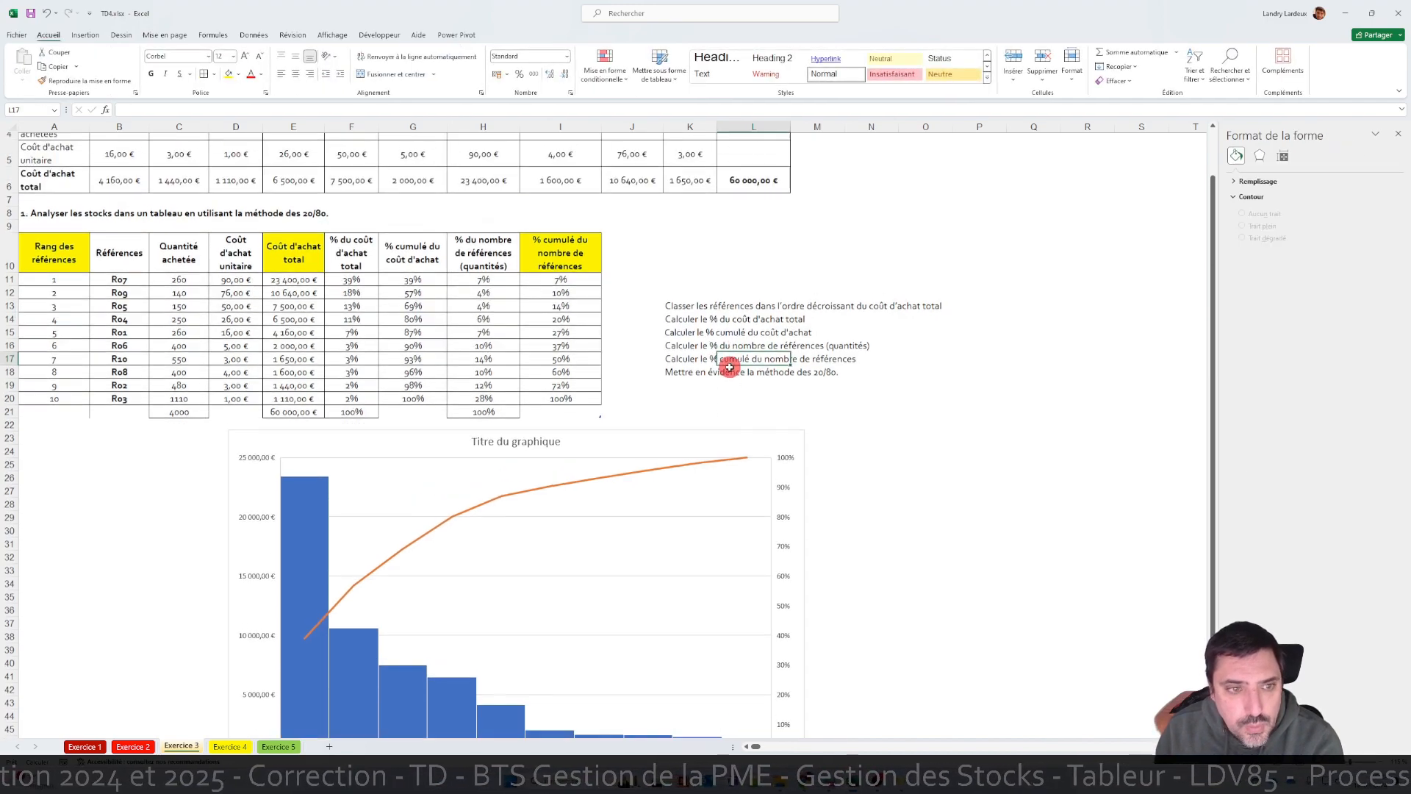
scroll(723, 372, down, 3)
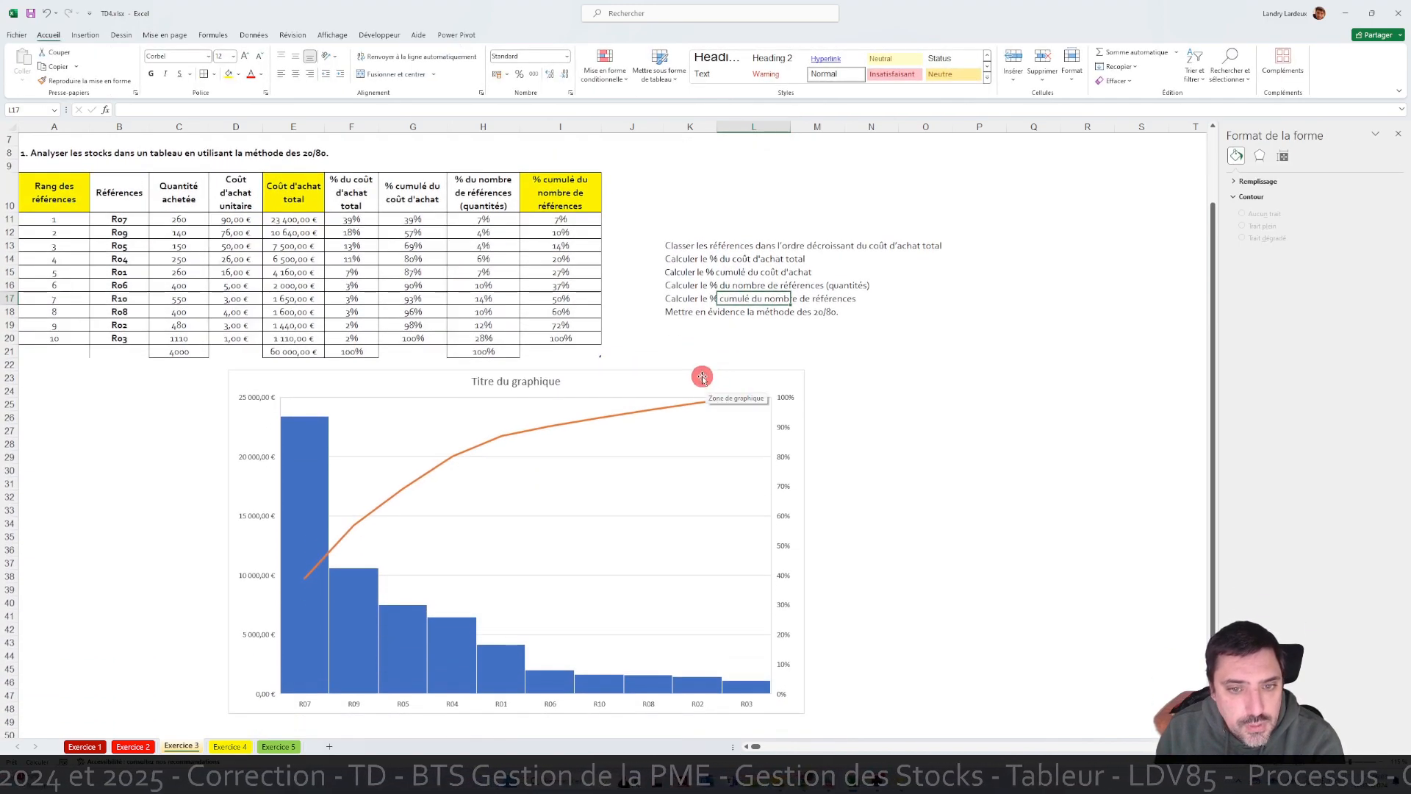
drag(702, 377, 516, 386)
scroll(749, 384, up, 1)
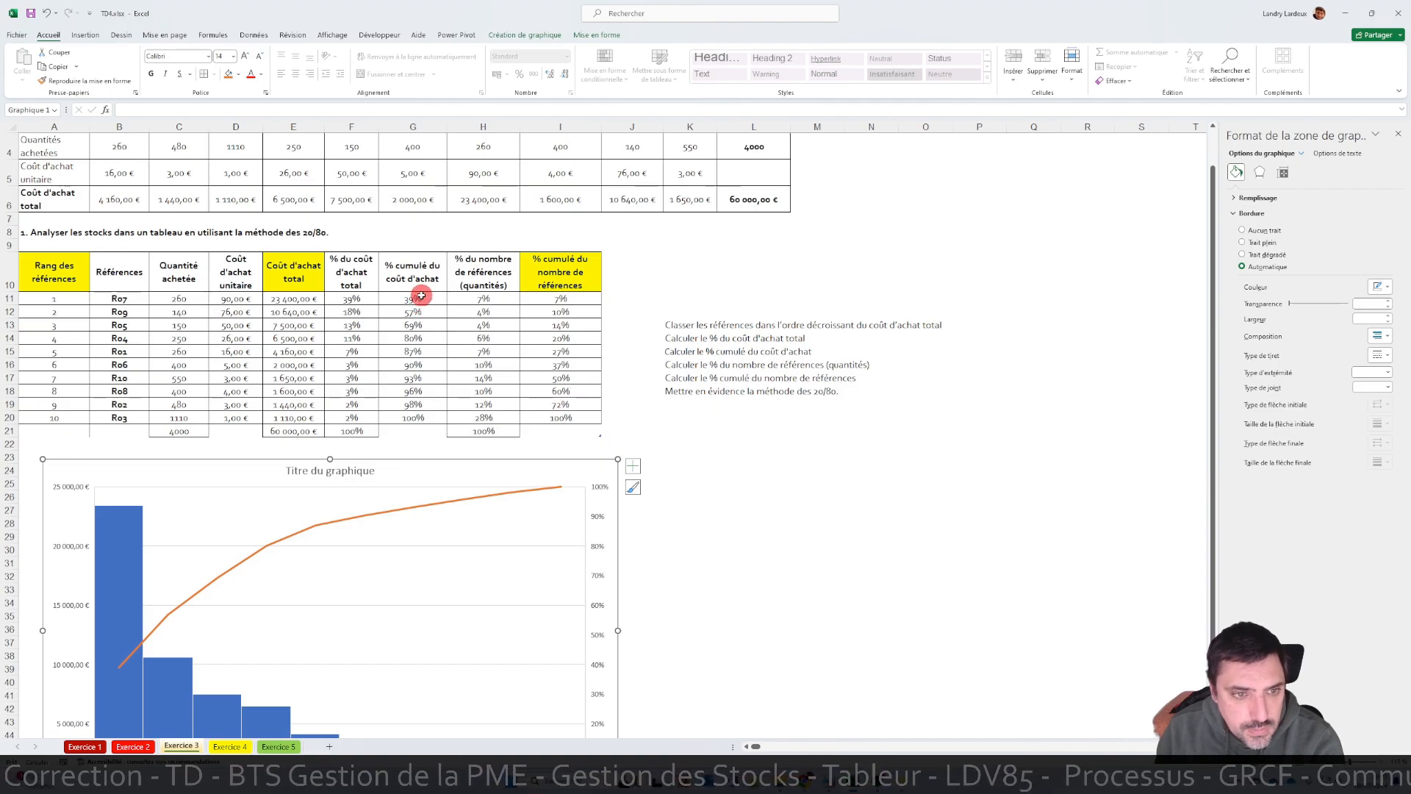
- Highlight values between 79% and 81% in G11:G20 with a conditional format using Remplissage jaune avec texte jaune foncé
drag(421, 296, 413, 418)
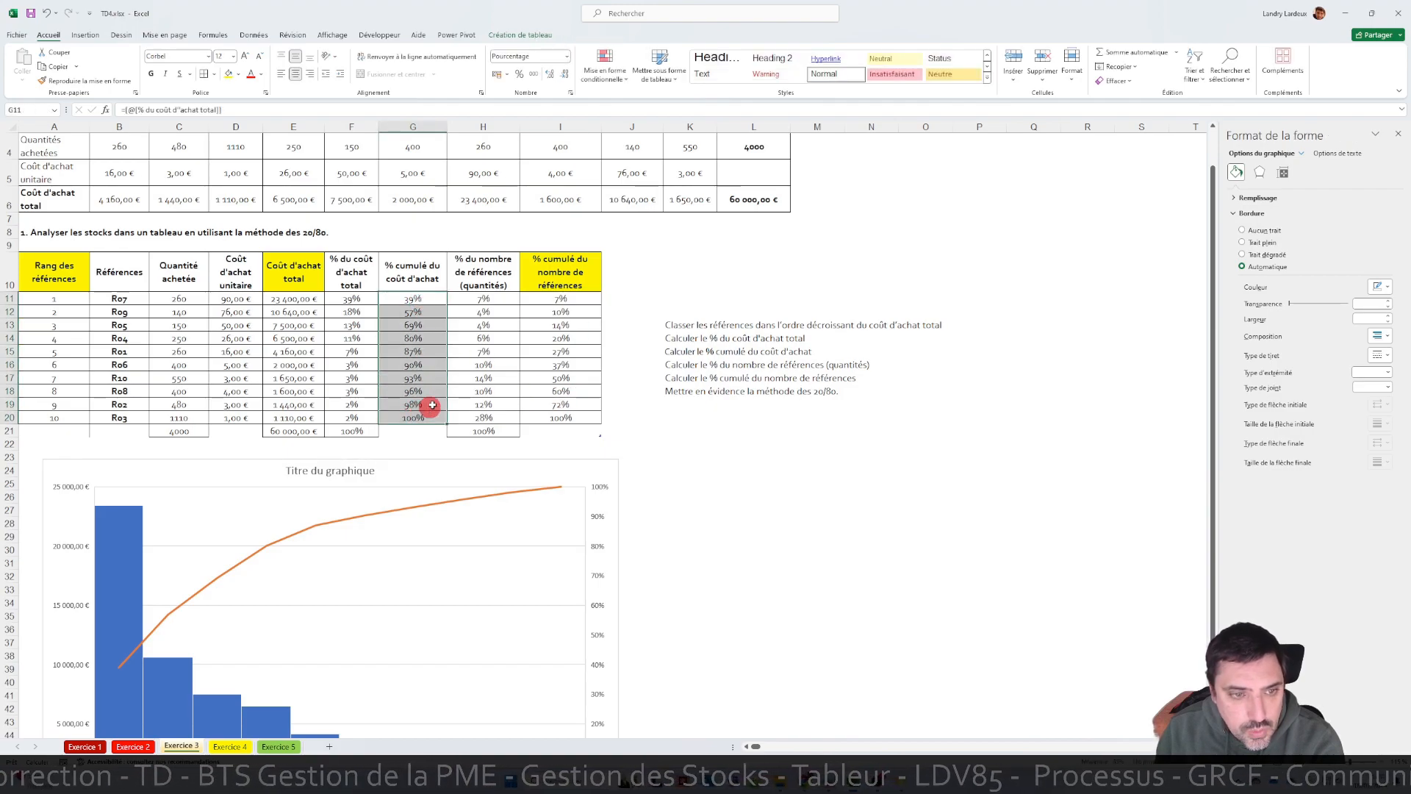
click(621, 79)
mouse_move(738, 105)
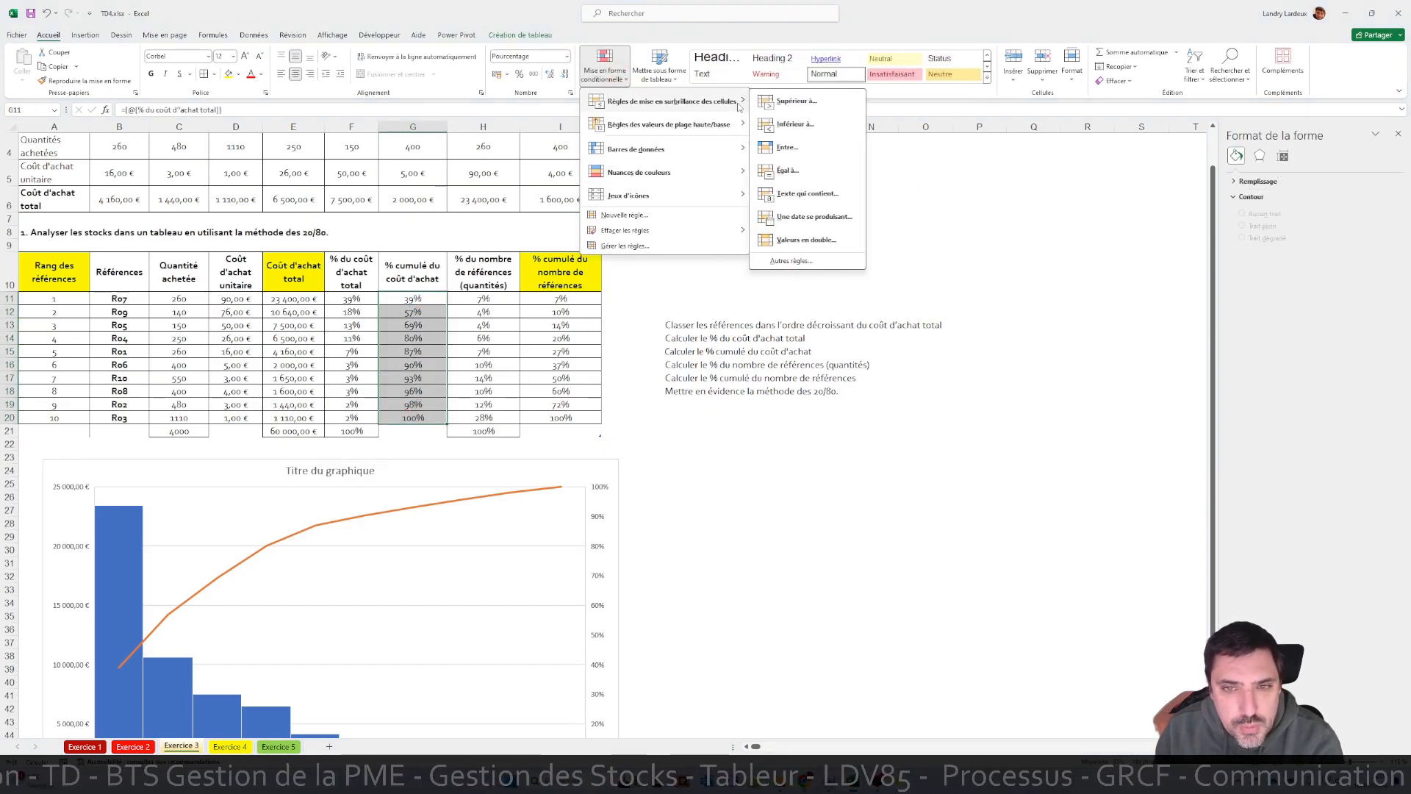
click(825, 147)
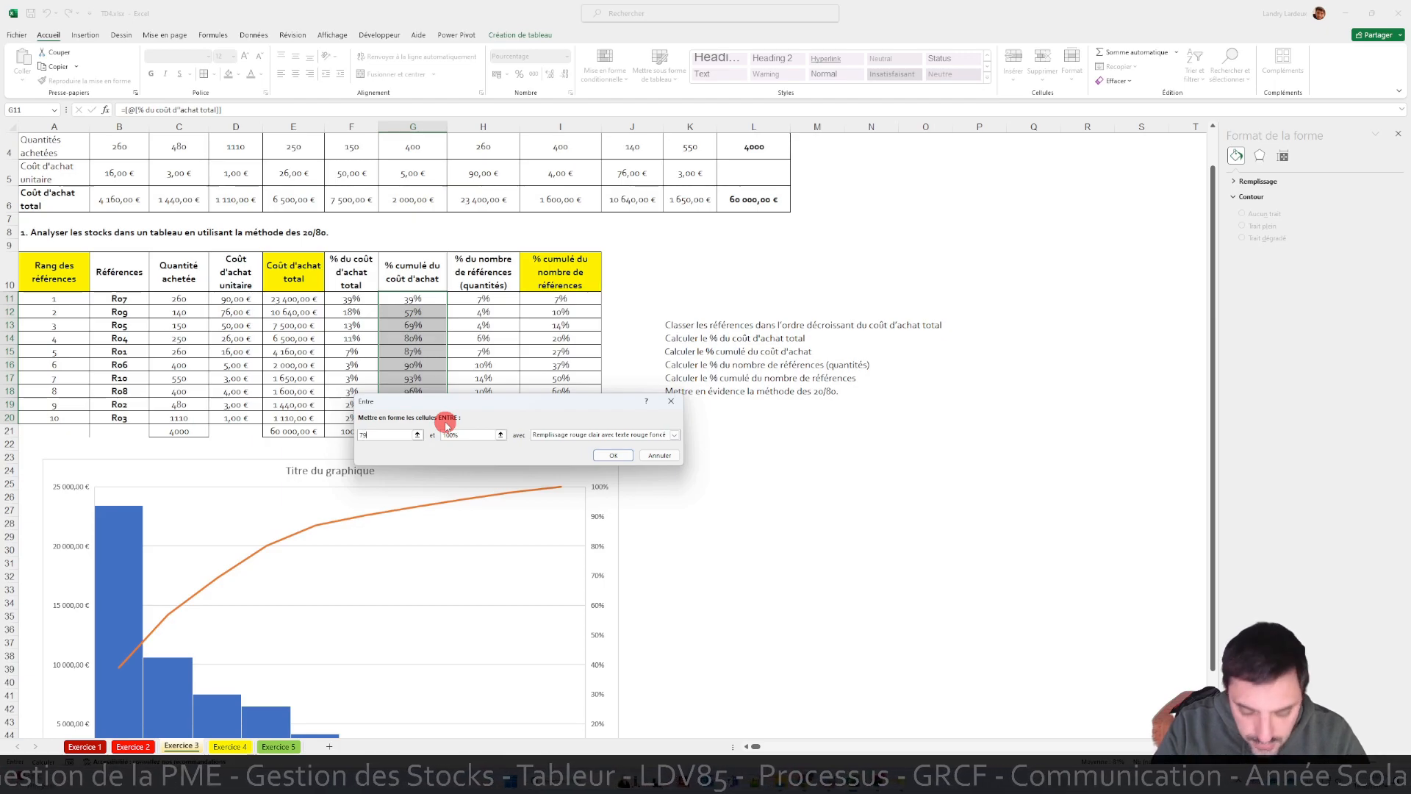
text(79%)
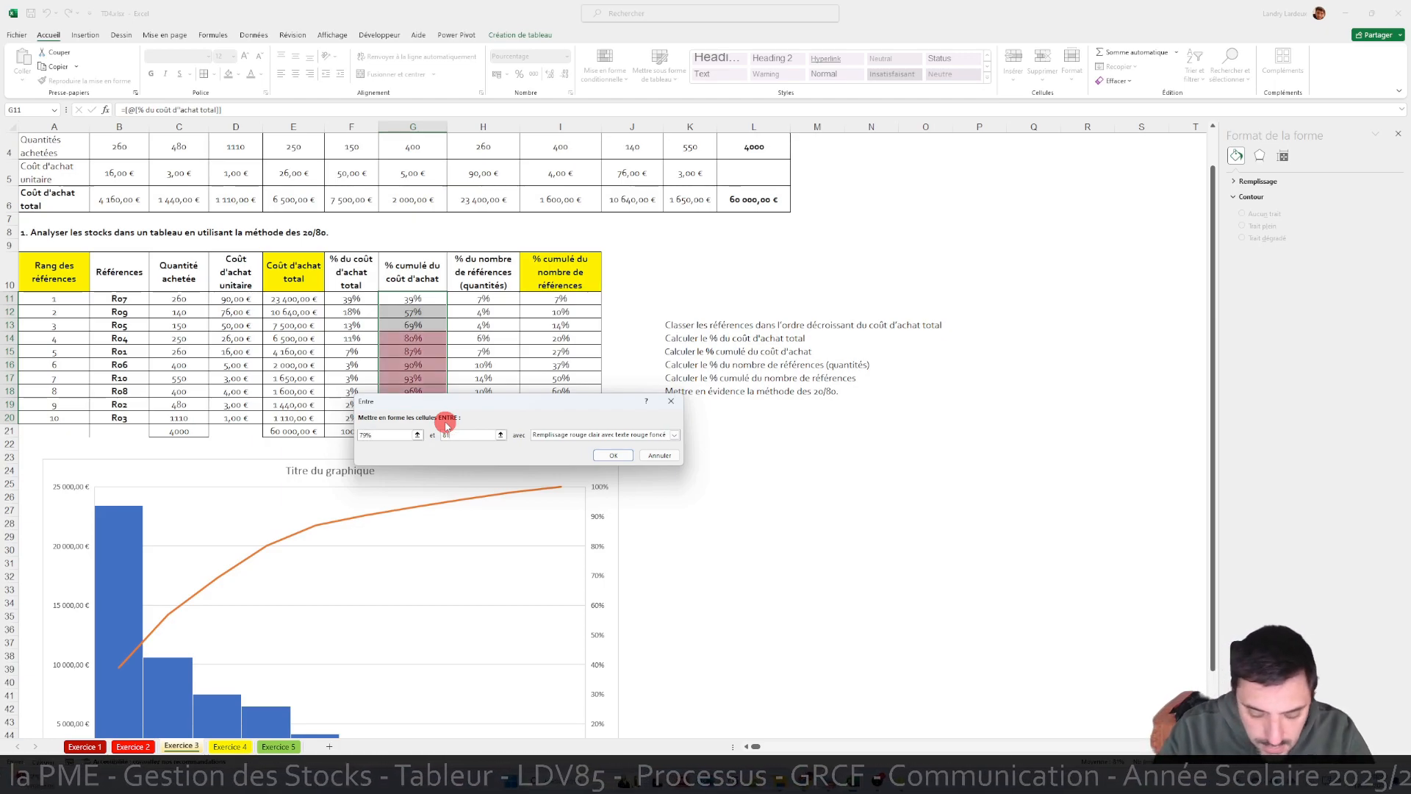
text(81%)
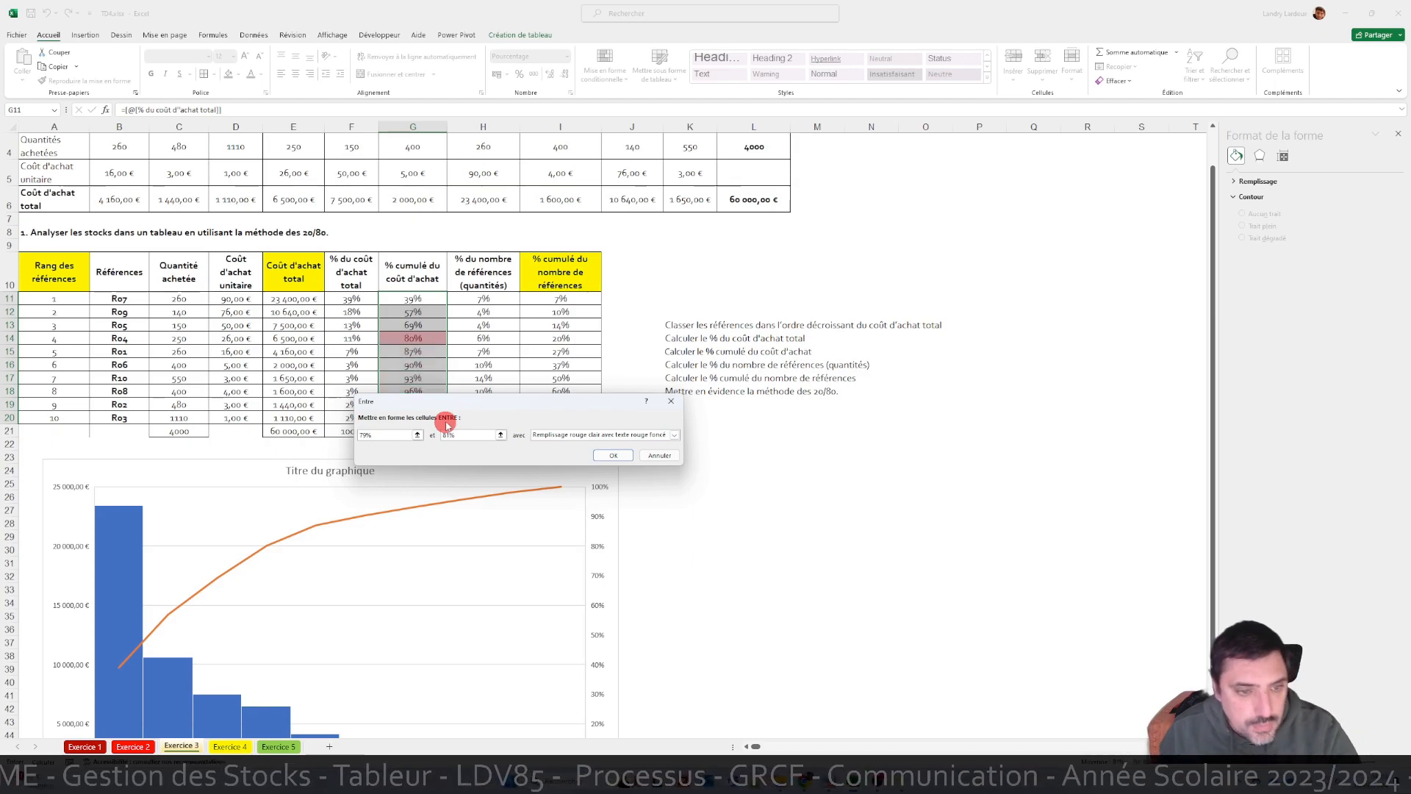
click(674, 435)
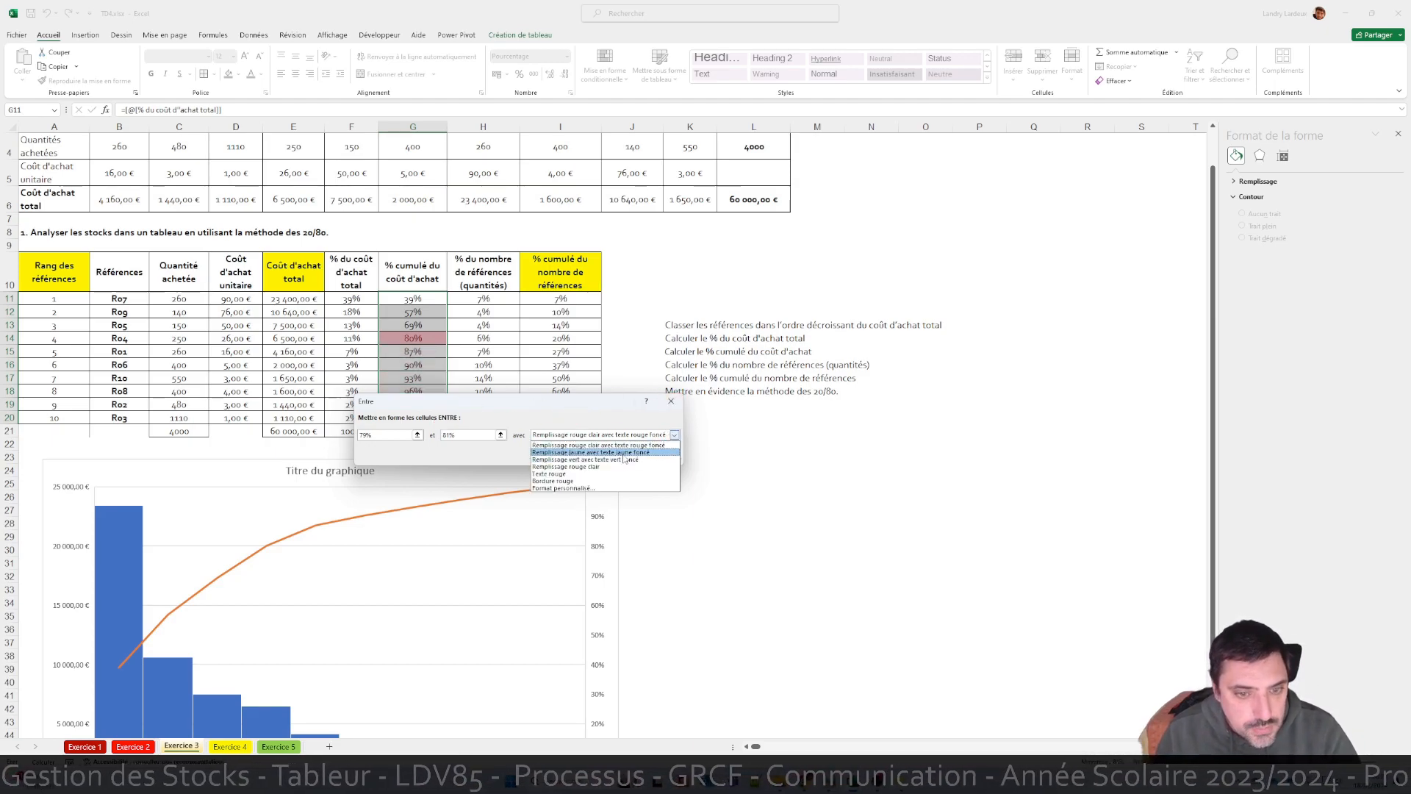
click(617, 452)
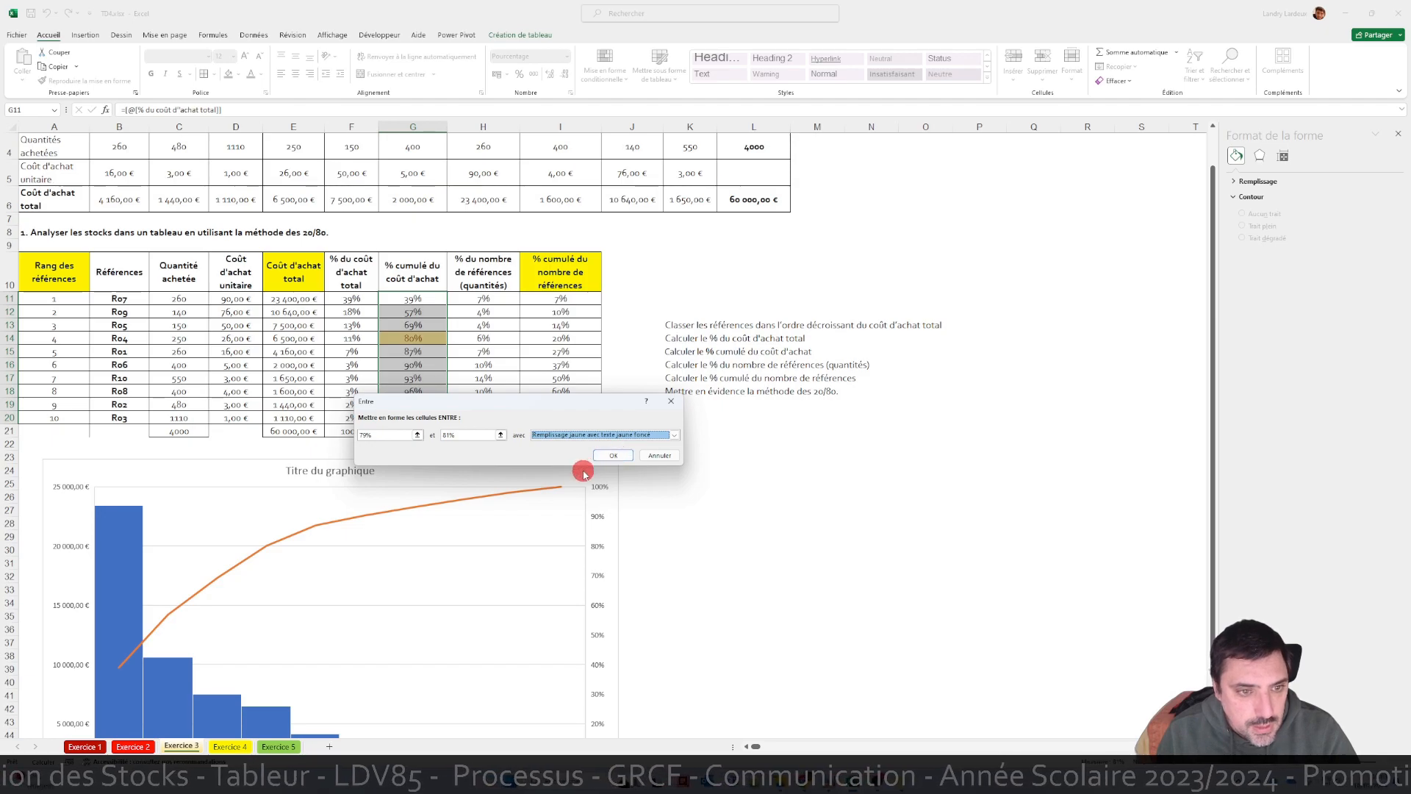
click(619, 456)
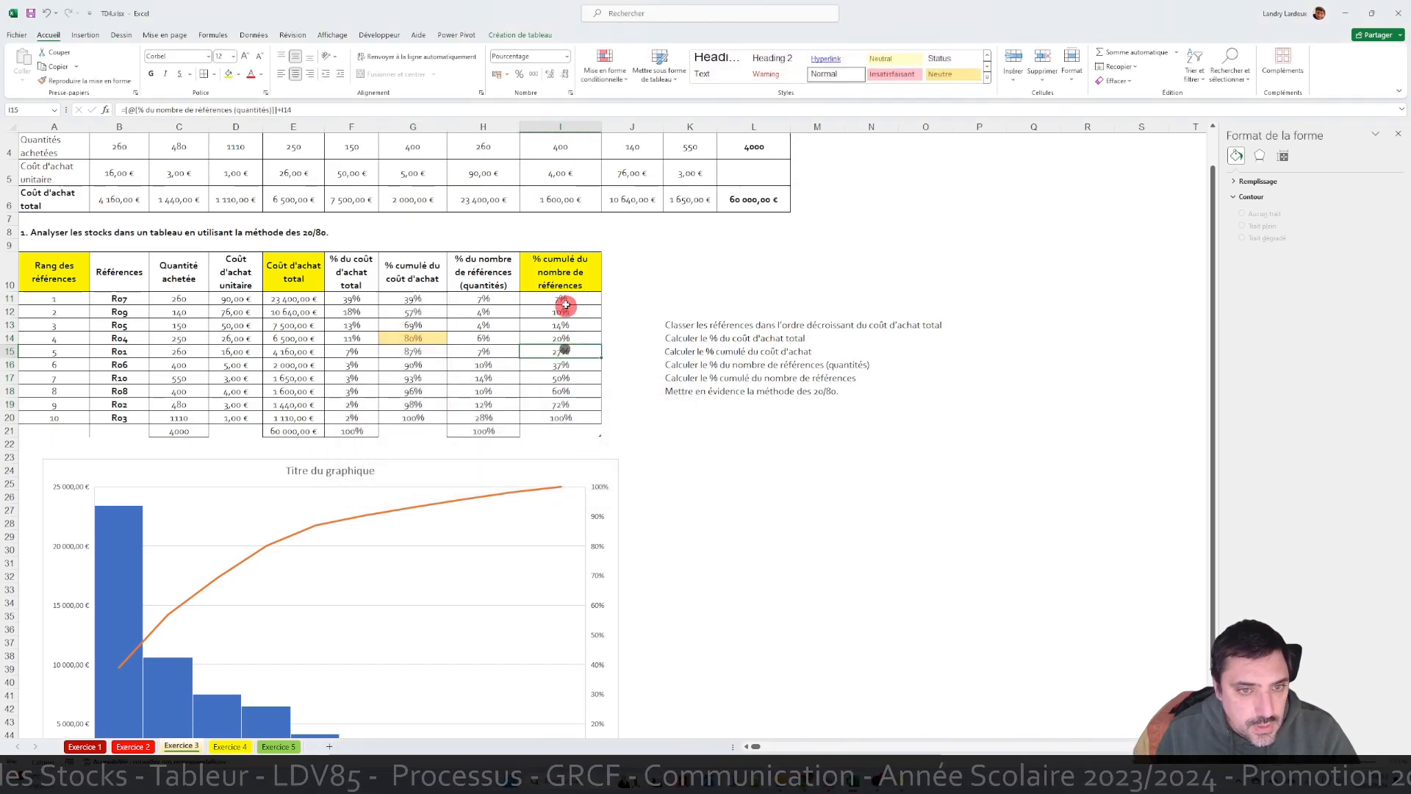
- Highlight values between 19% and 21% in I11:I20 with a conditional format using Remplissage jaune avec texte jaune foncé
drag(565, 295, 584, 416)
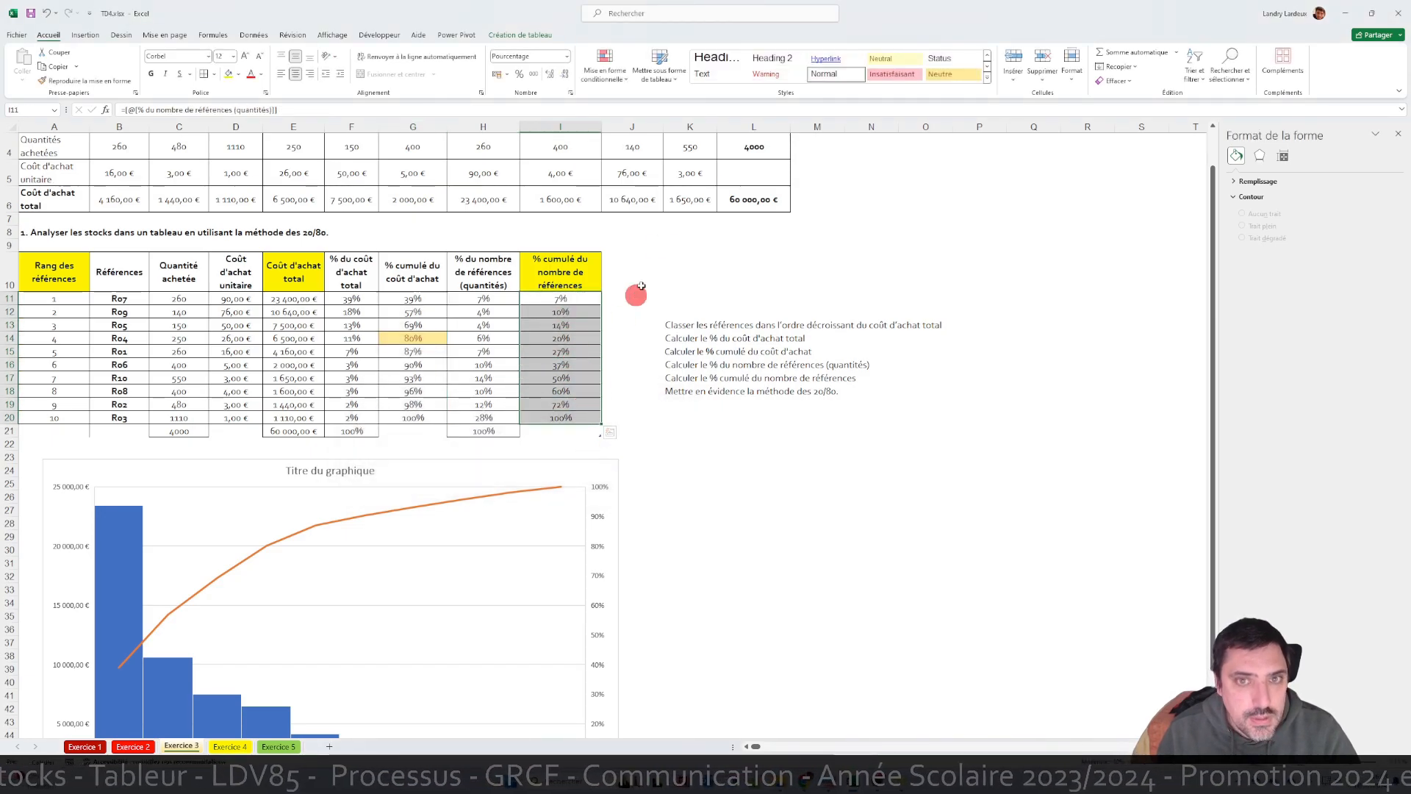
click(604, 65)
mouse_move(683, 110)
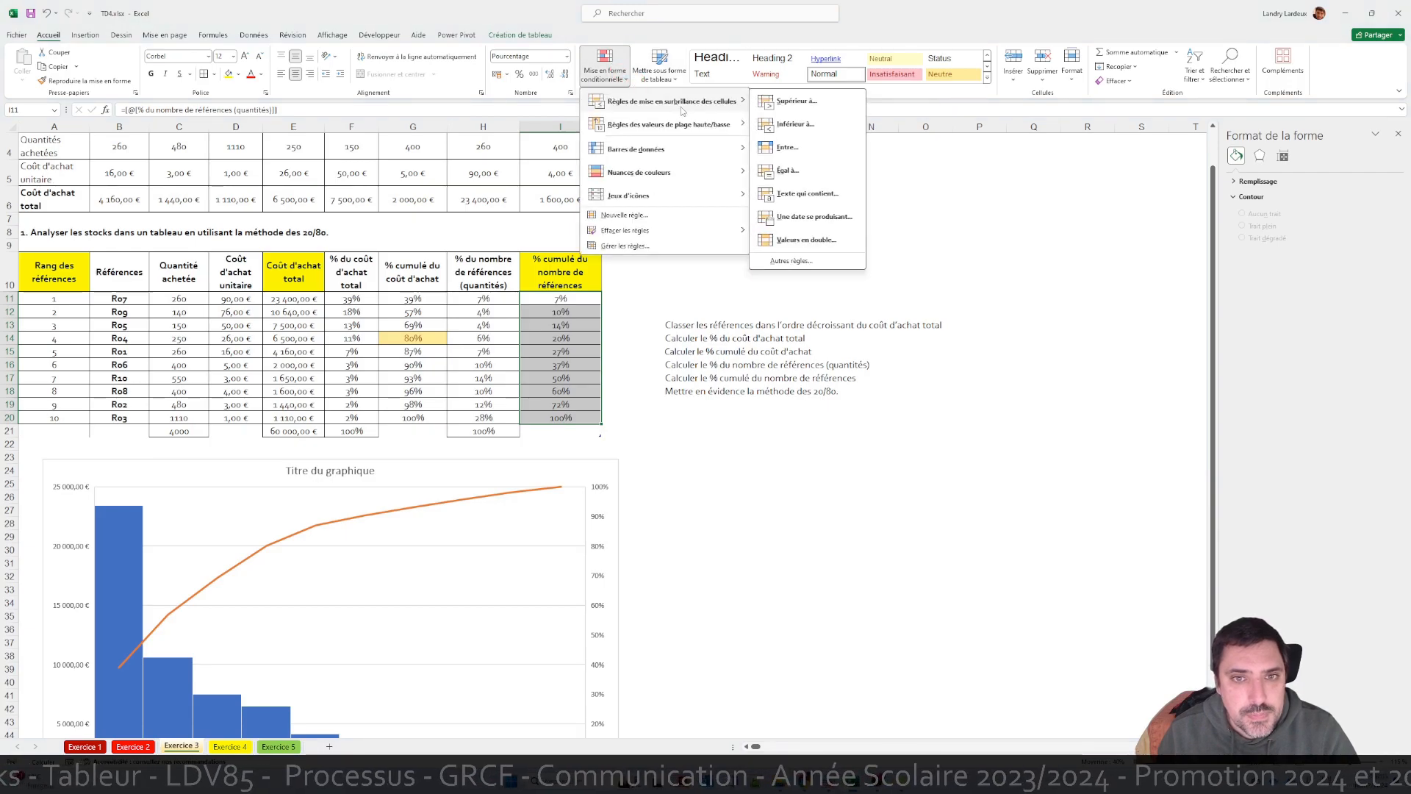
click(788, 147)
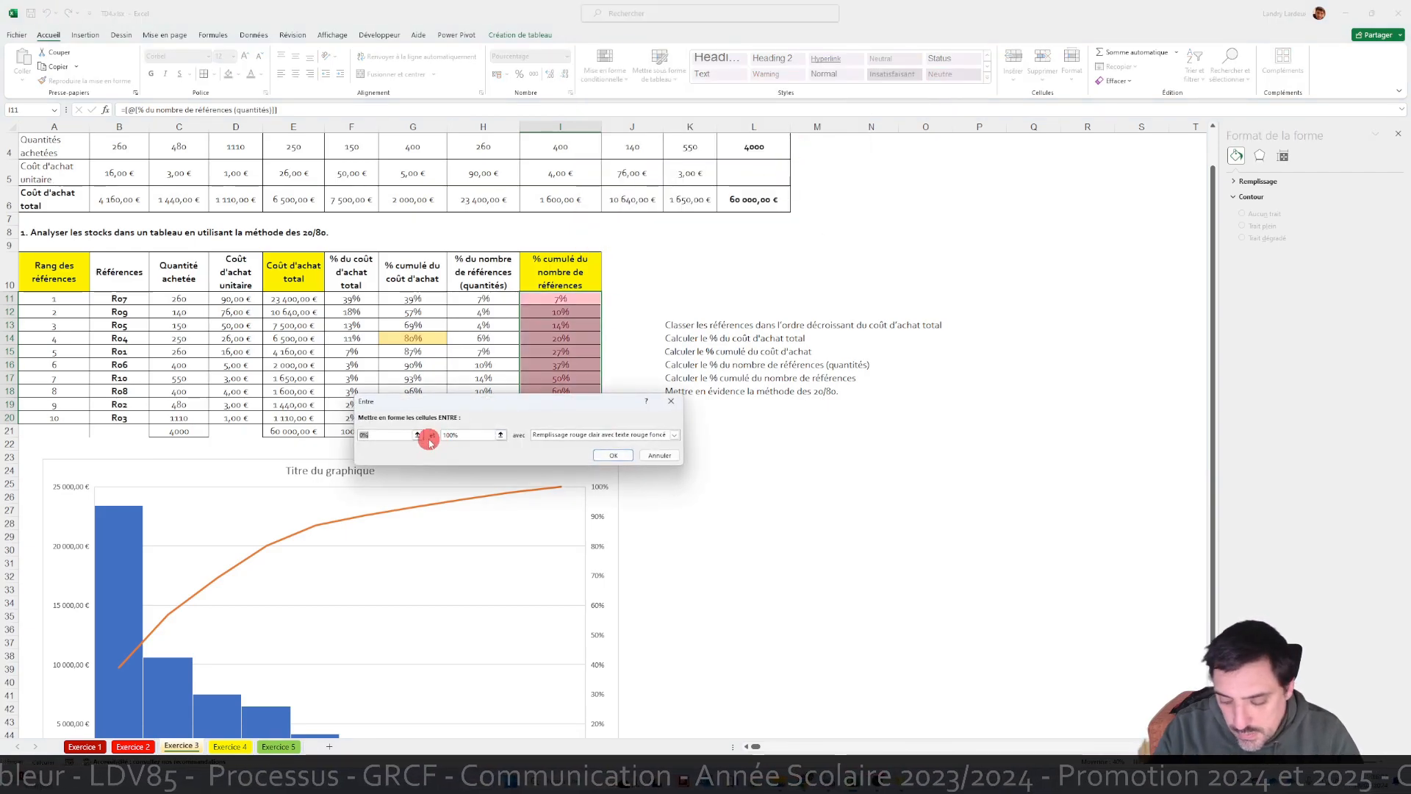
text(1)
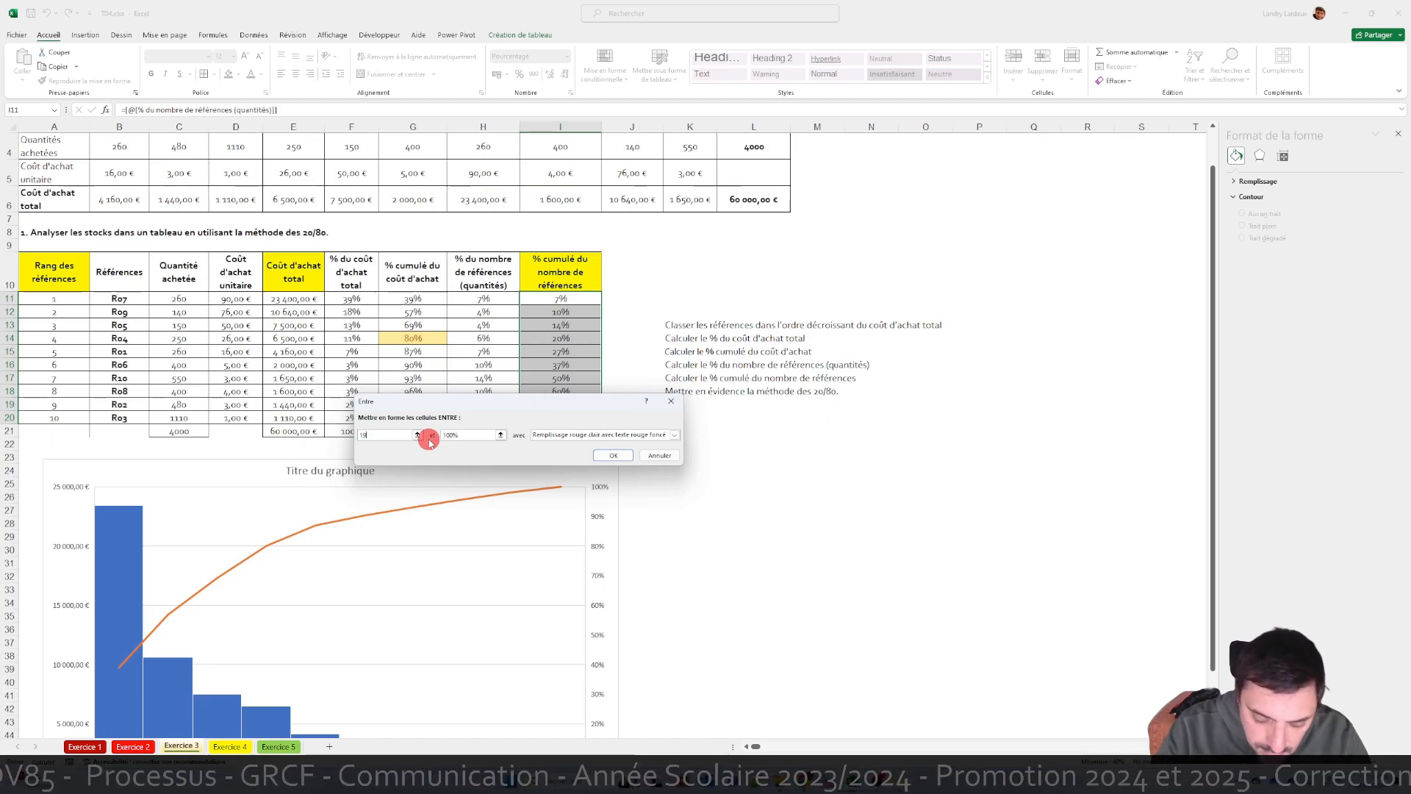
text(9%)
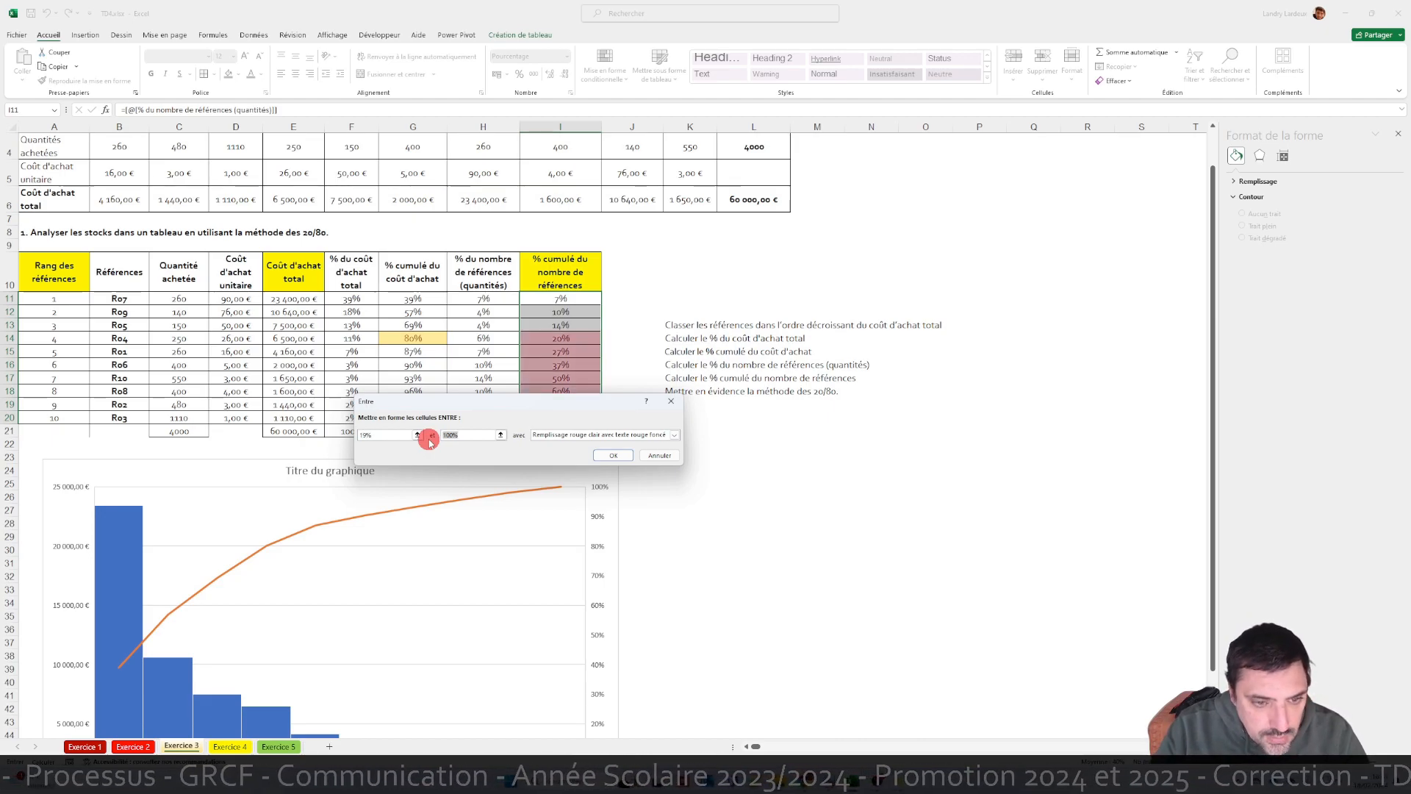
text(21)
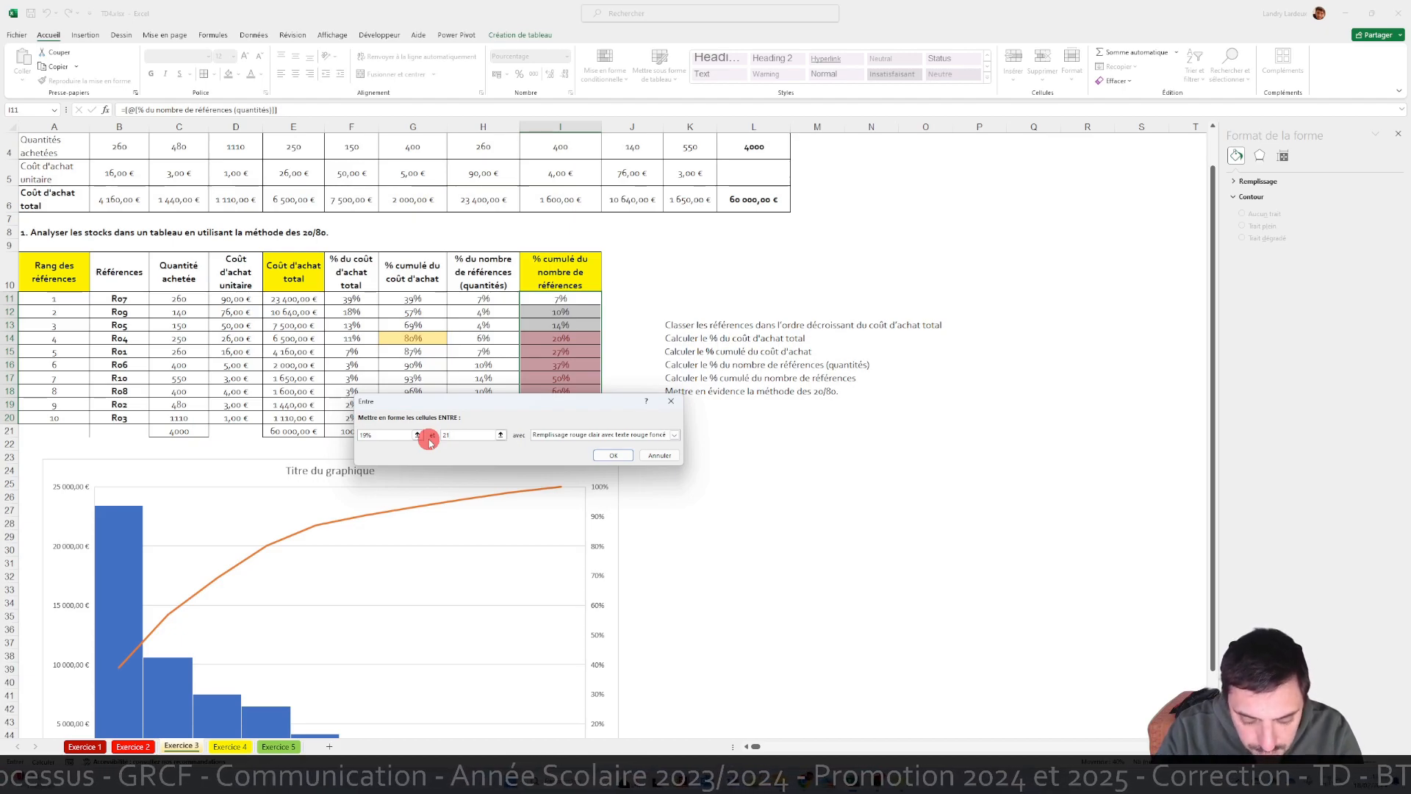
text(%)
click(616, 435)
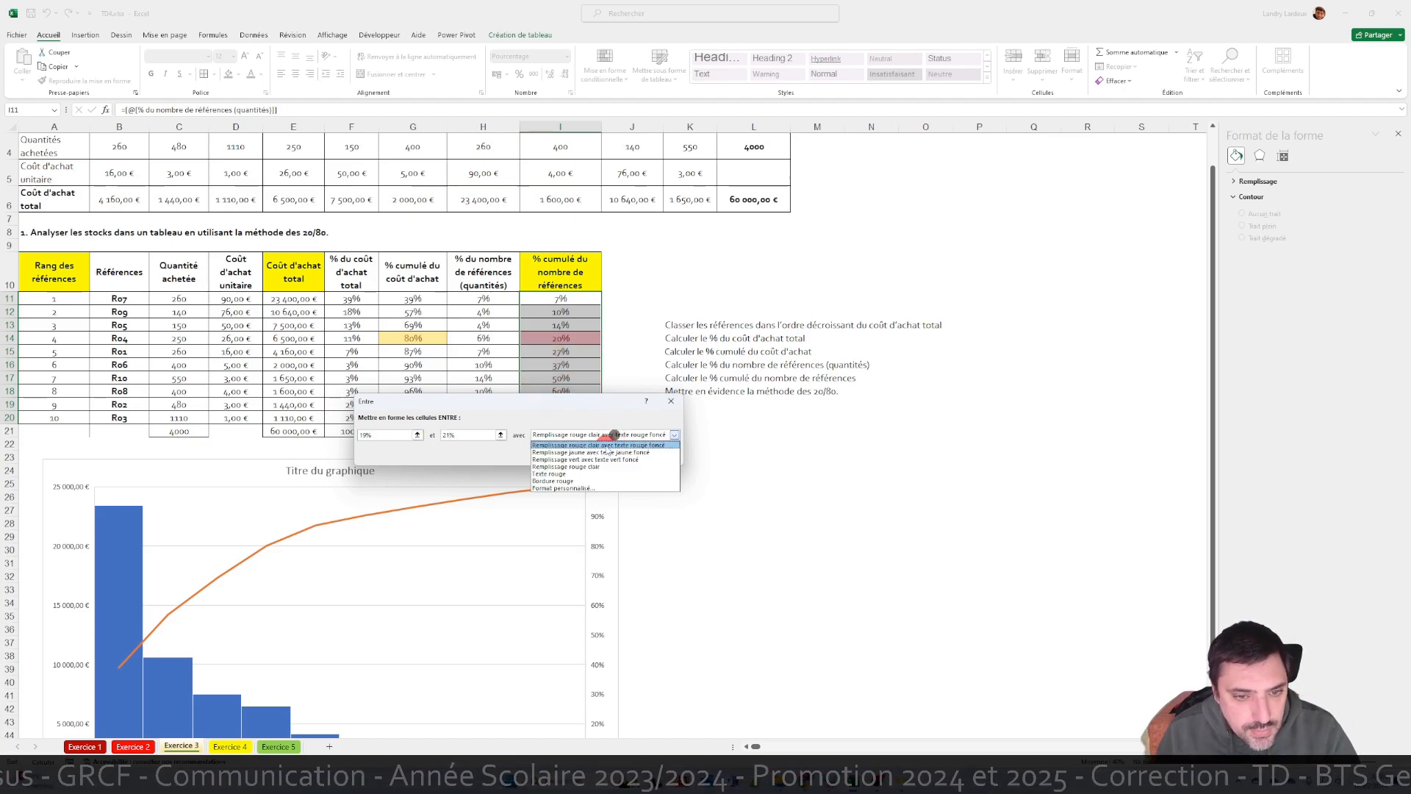
click(601, 449)
click(607, 454)
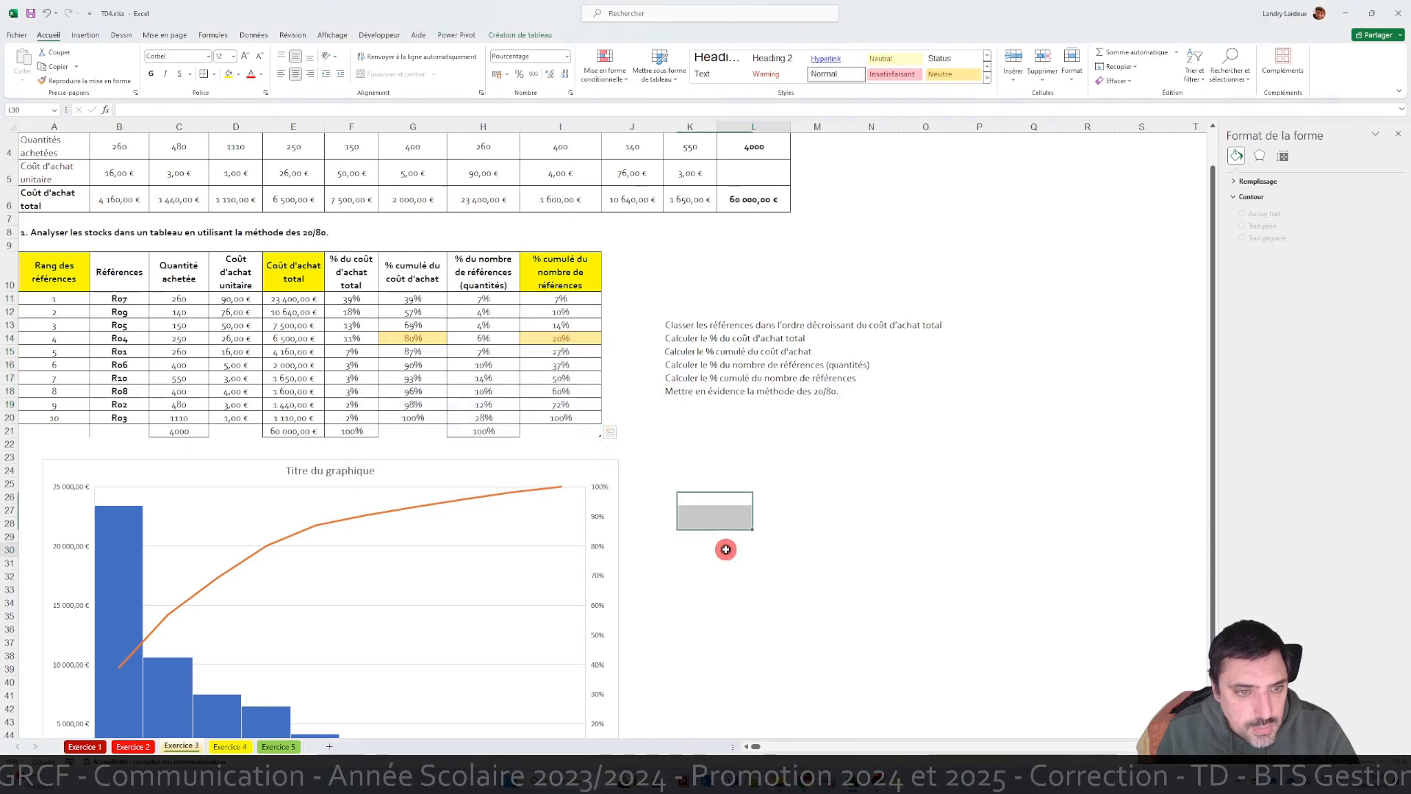
click(724, 548)
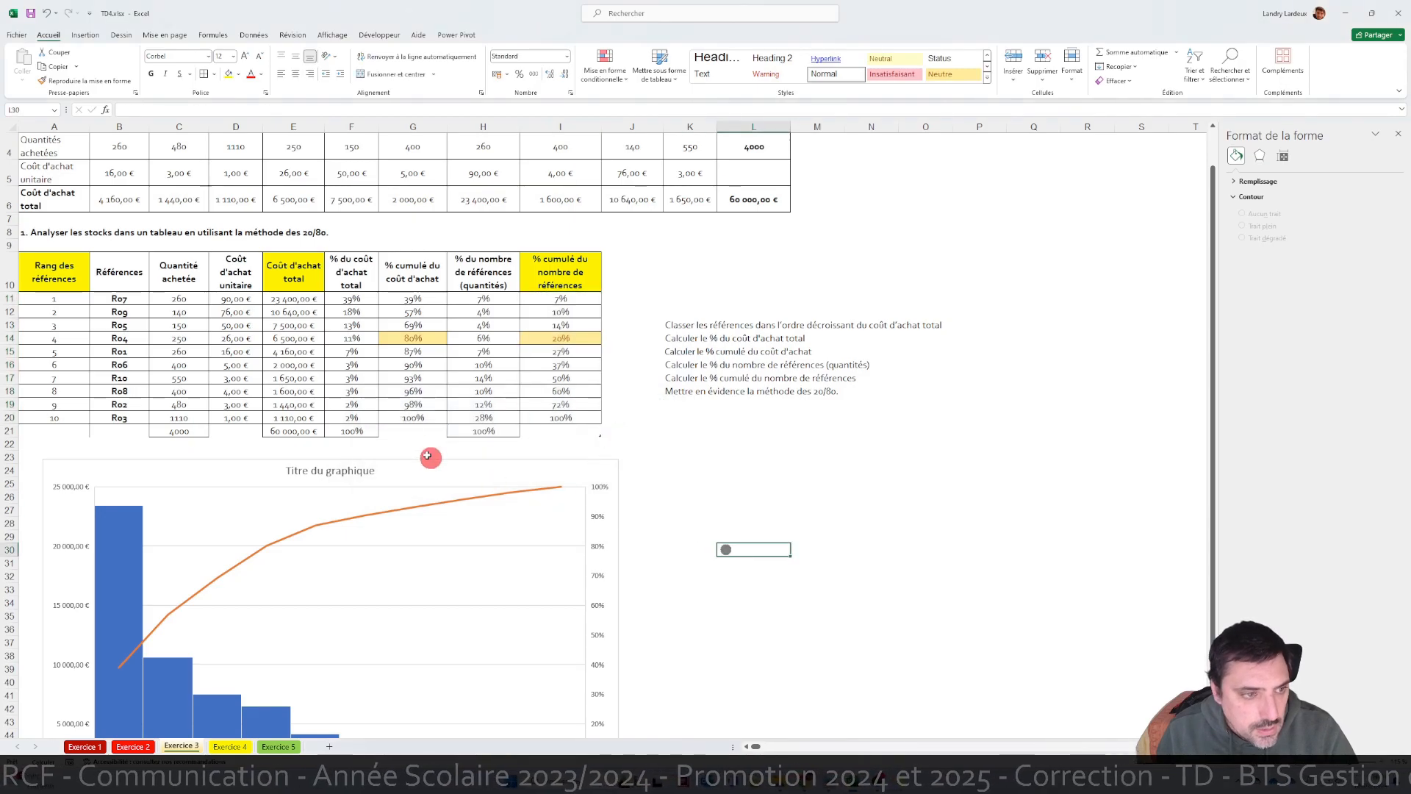
- Examine the highlighted 20/80 row 14 and the references in B11:B14 that it covers
click(563, 339)
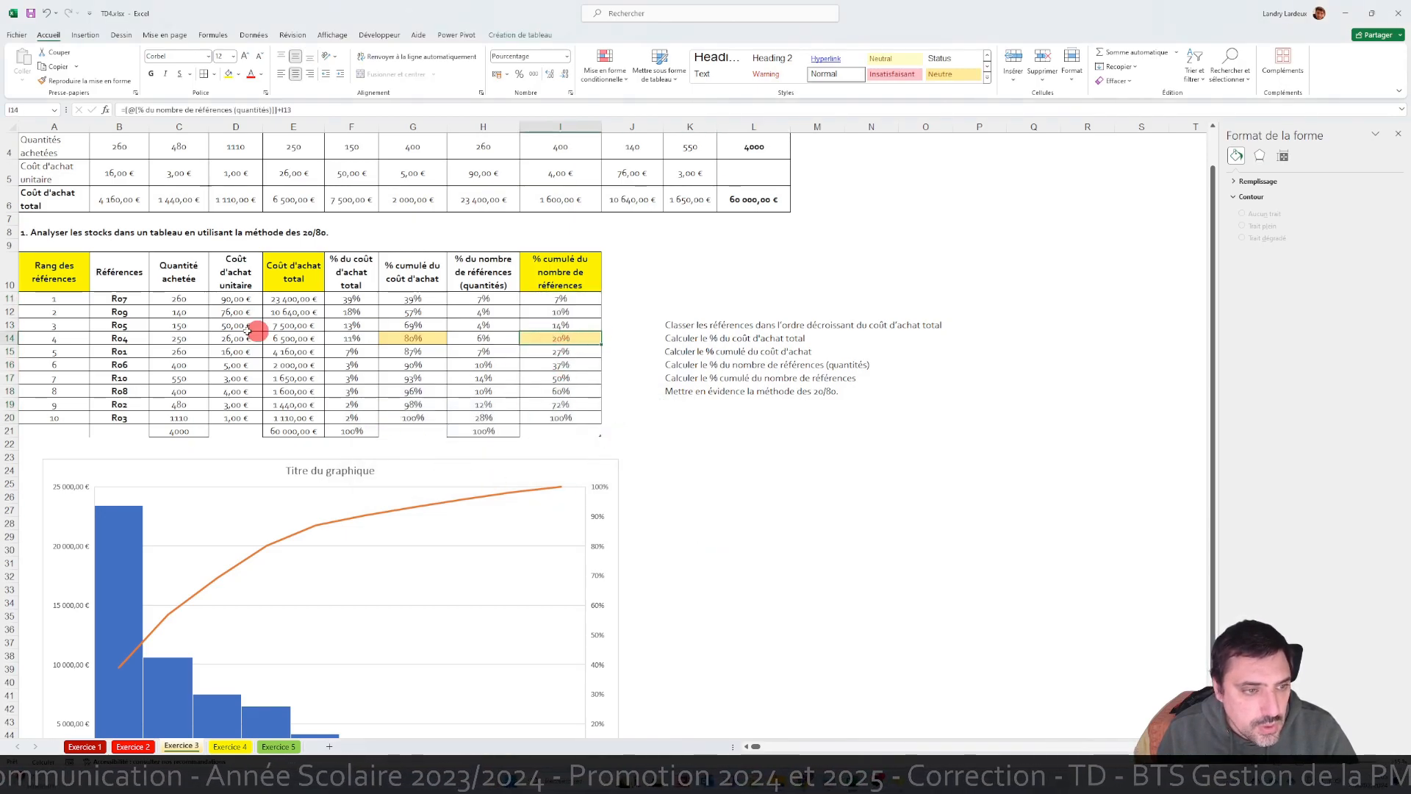
drag(132, 340, 131, 303)
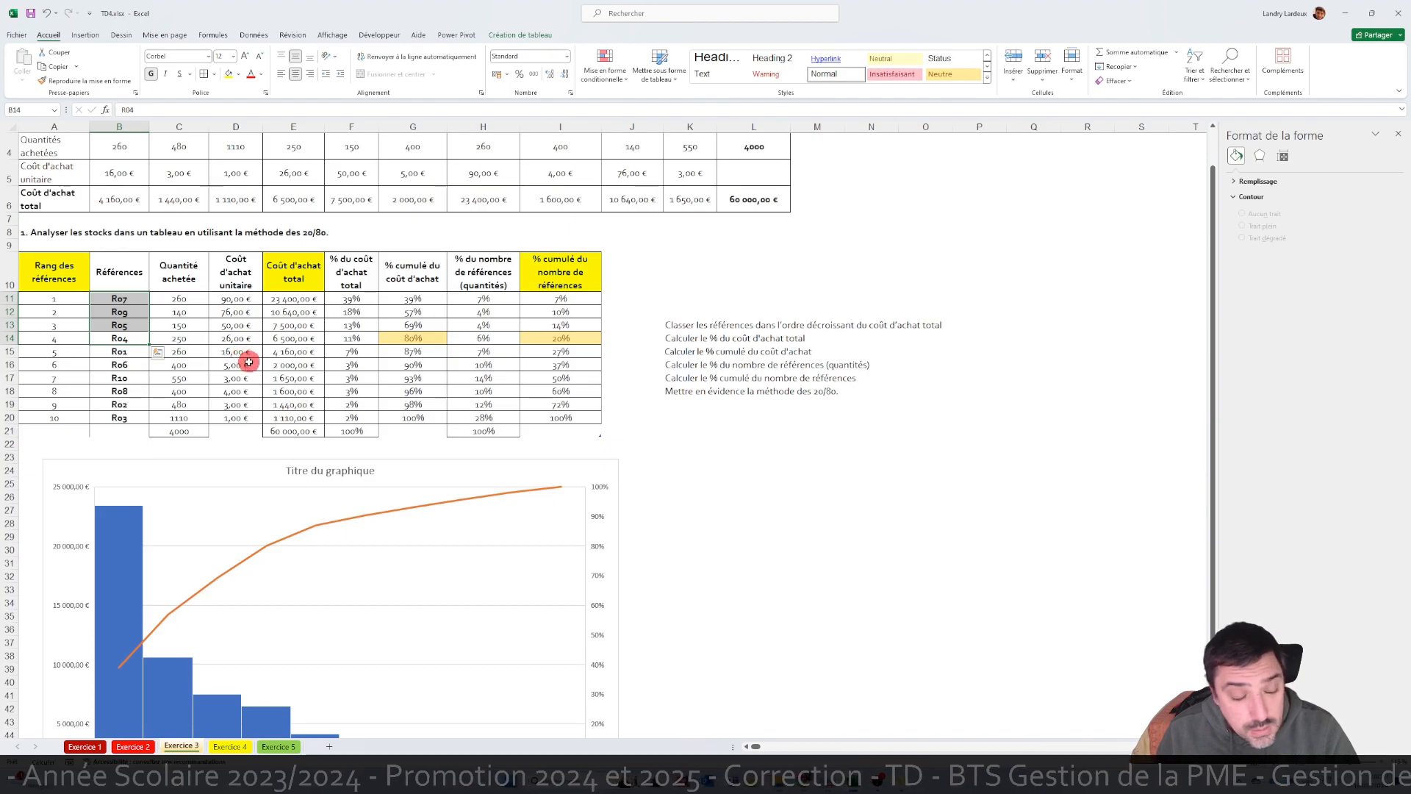
scroll(227, 375, down, 2)
scroll(228, 375, up, 2)
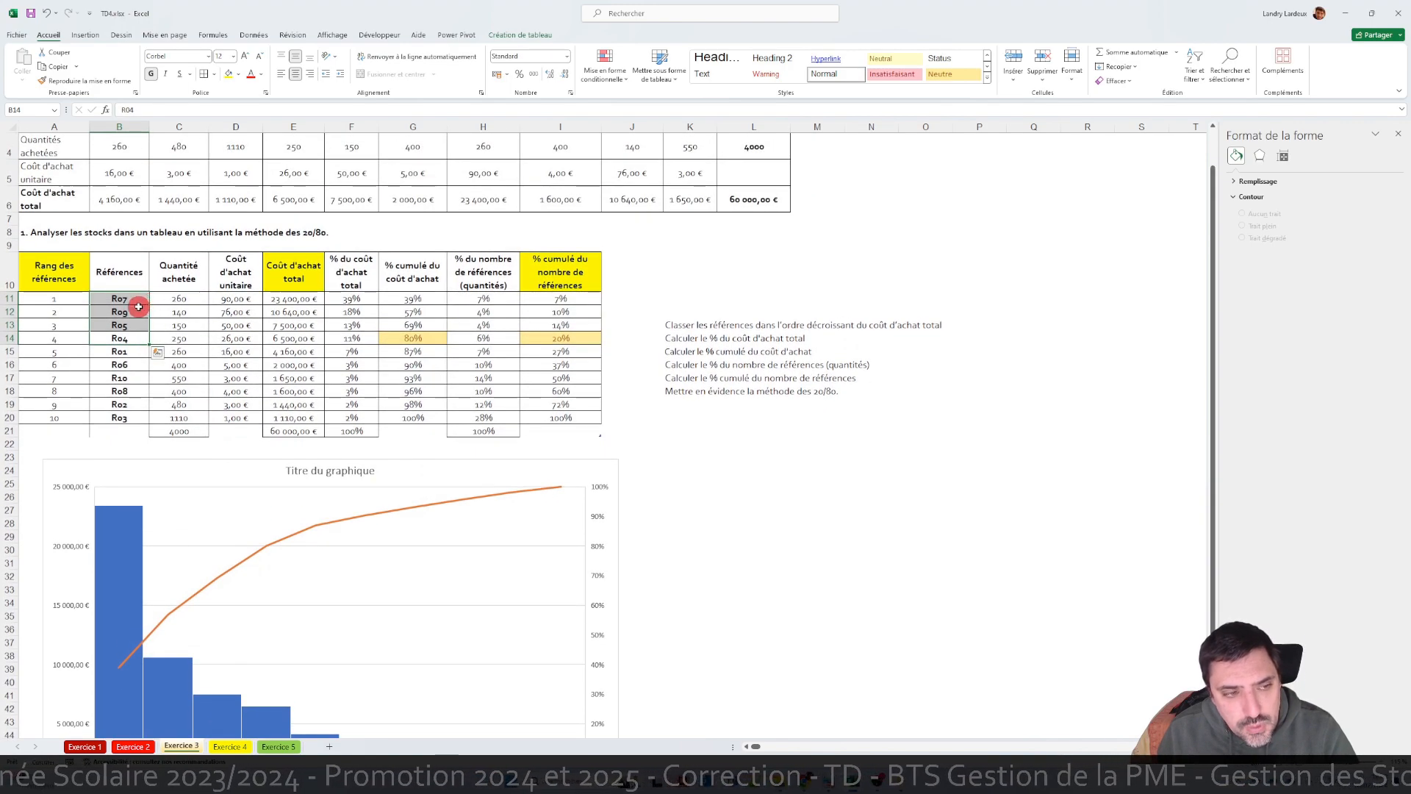
click(131, 312)
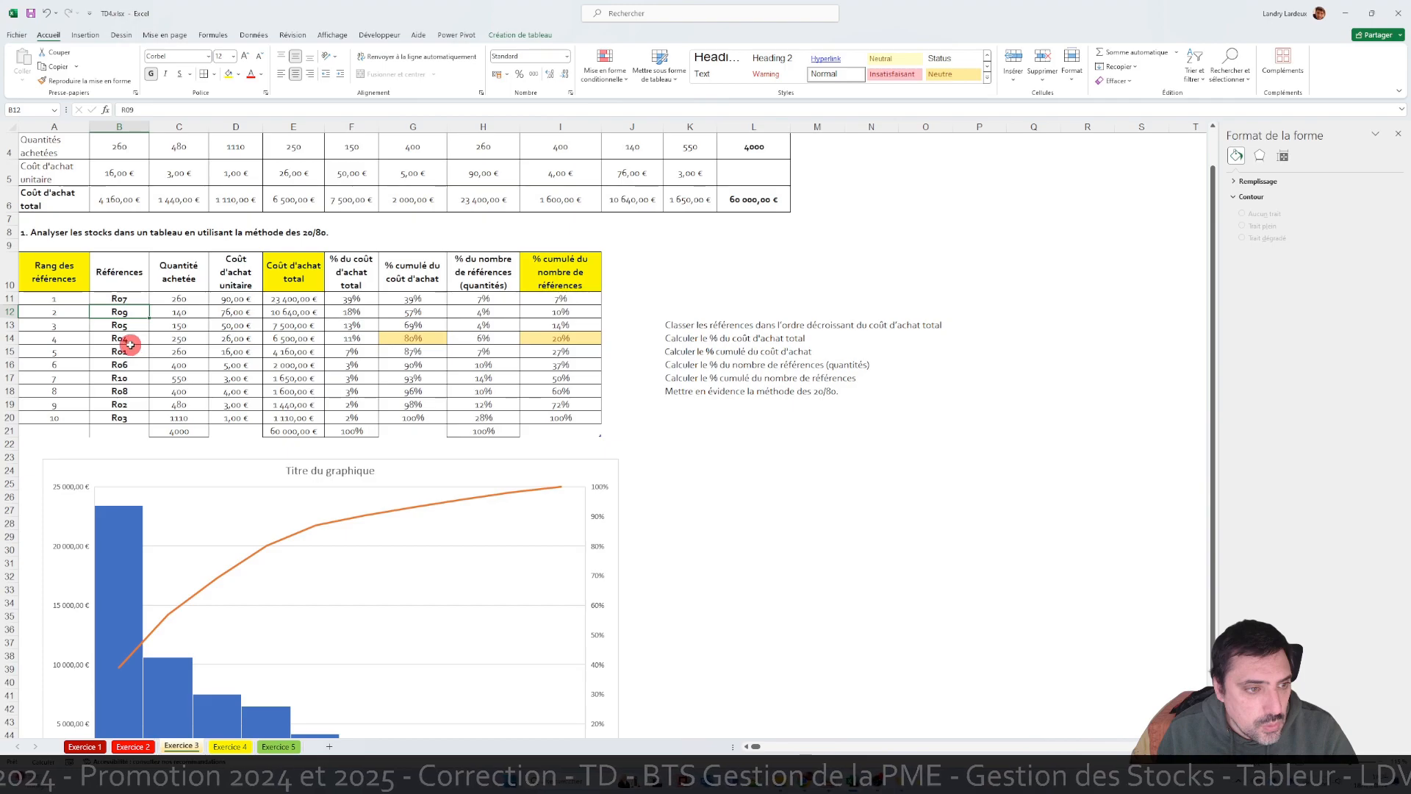
- Create a formula-based conditional formatting rule for B11:B14 that tests whether the % cumulé du coût d'achat in column G is at most 80%
drag(139, 299, 146, 340)
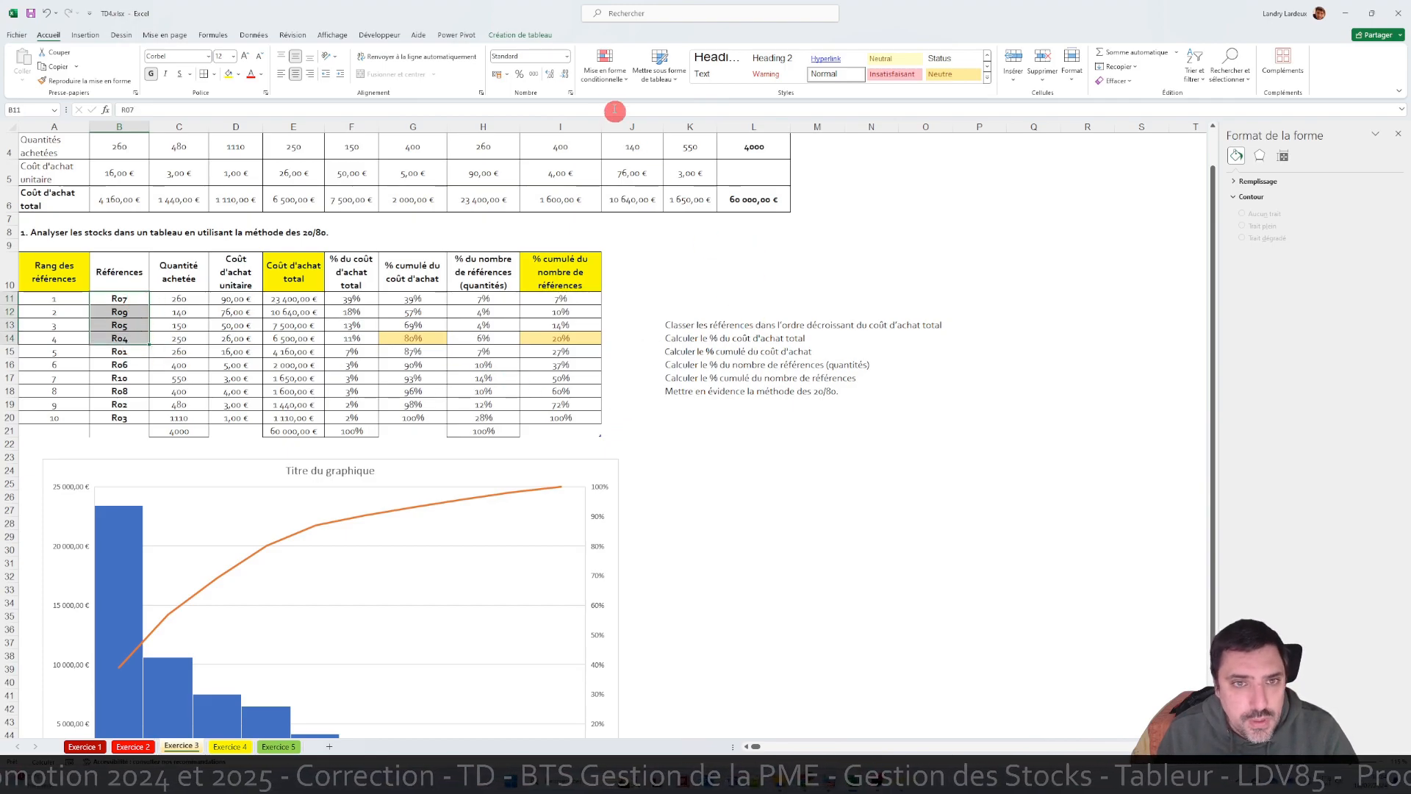
click(605, 69)
mouse_move(715, 107)
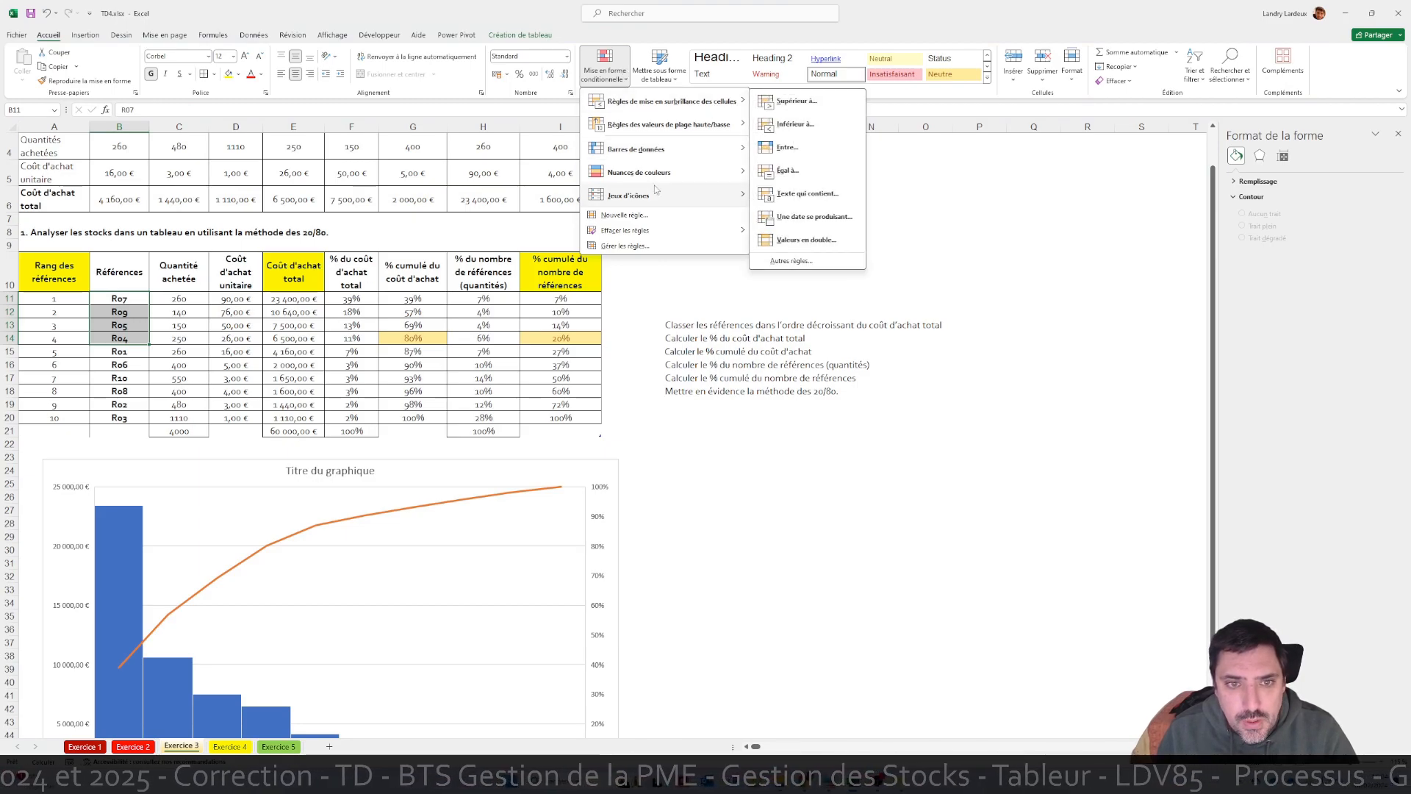
click(624, 215)
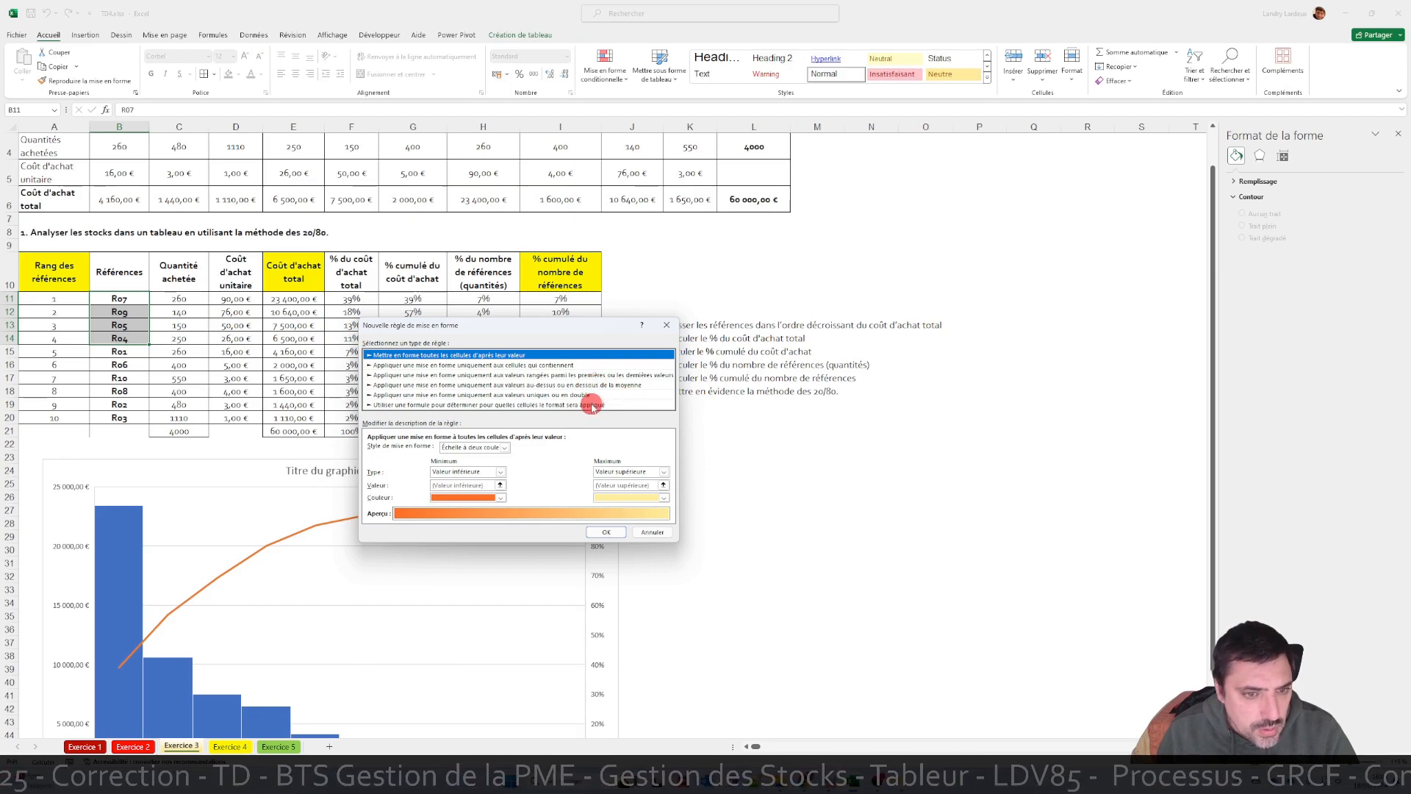
click(592, 405)
click(492, 449)
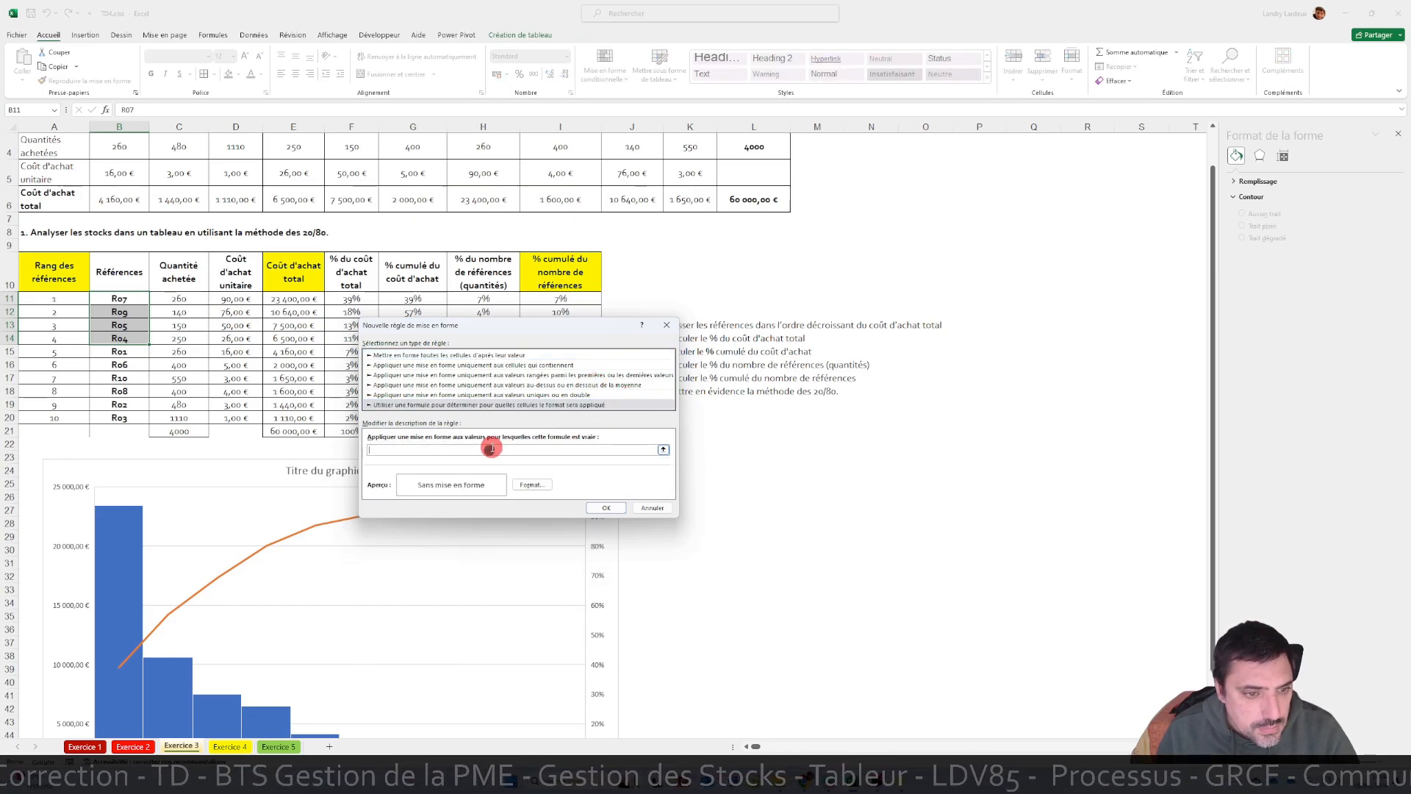
drag(549, 325, 839, 283)
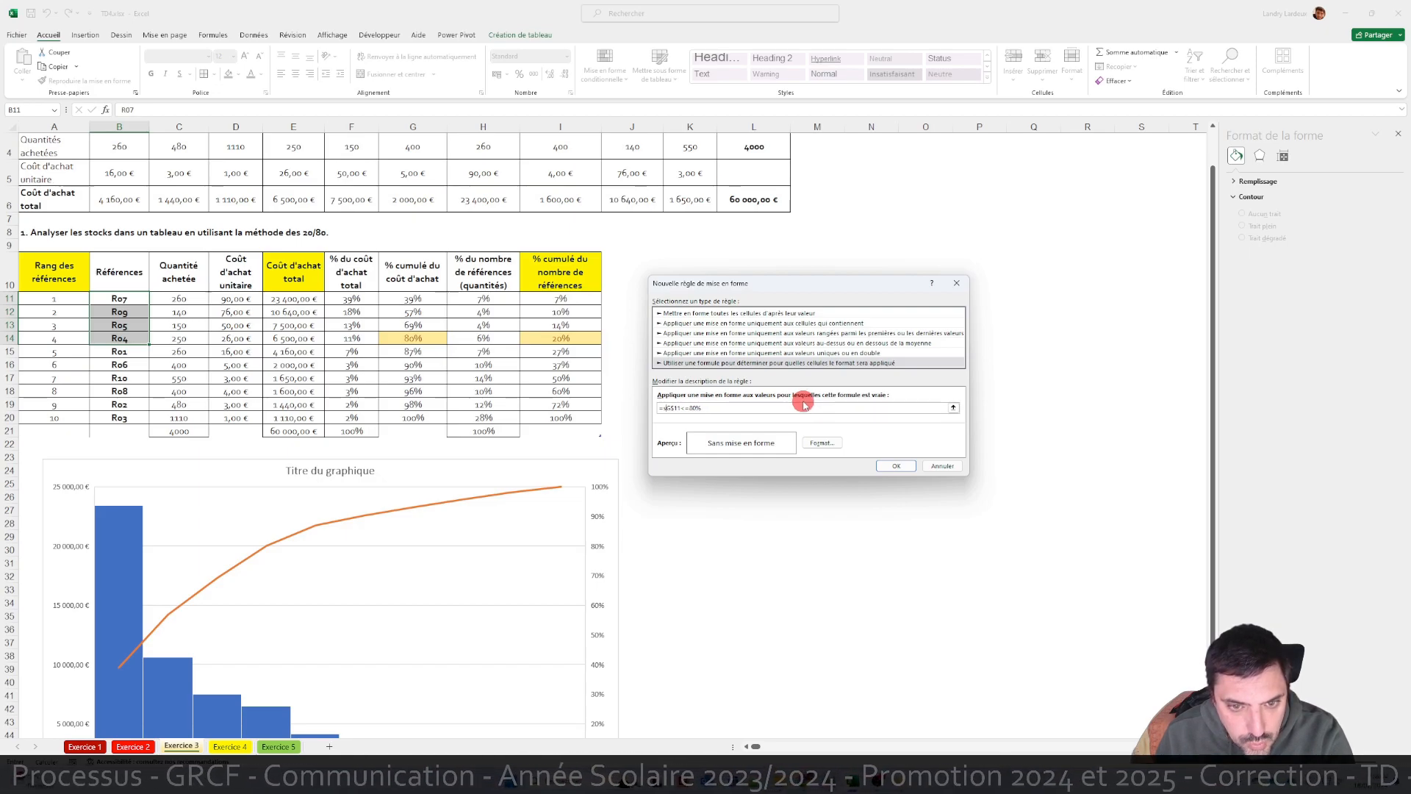
- Give the formula rule a light orange fill and apply it to references B11:B14
click(825, 444)
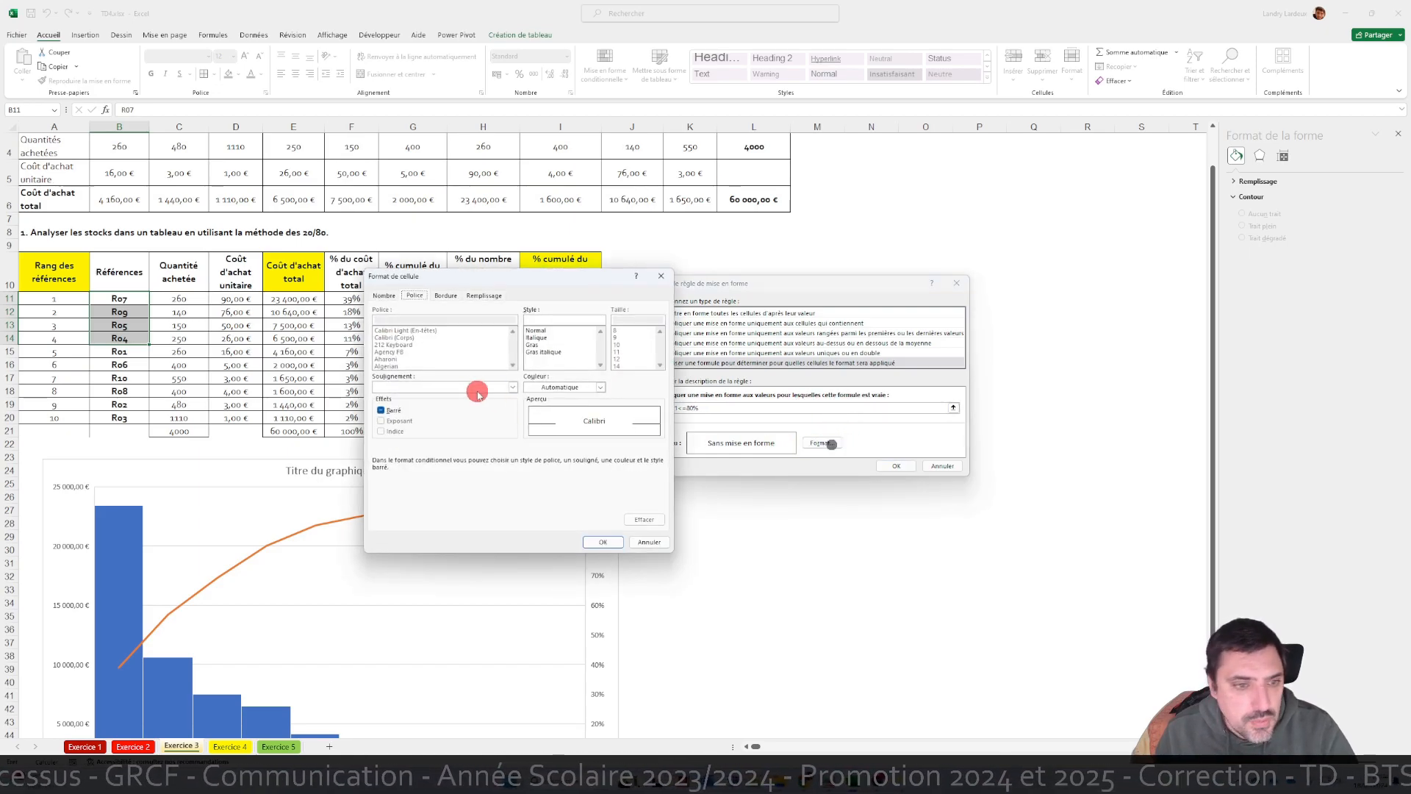
click(483, 295)
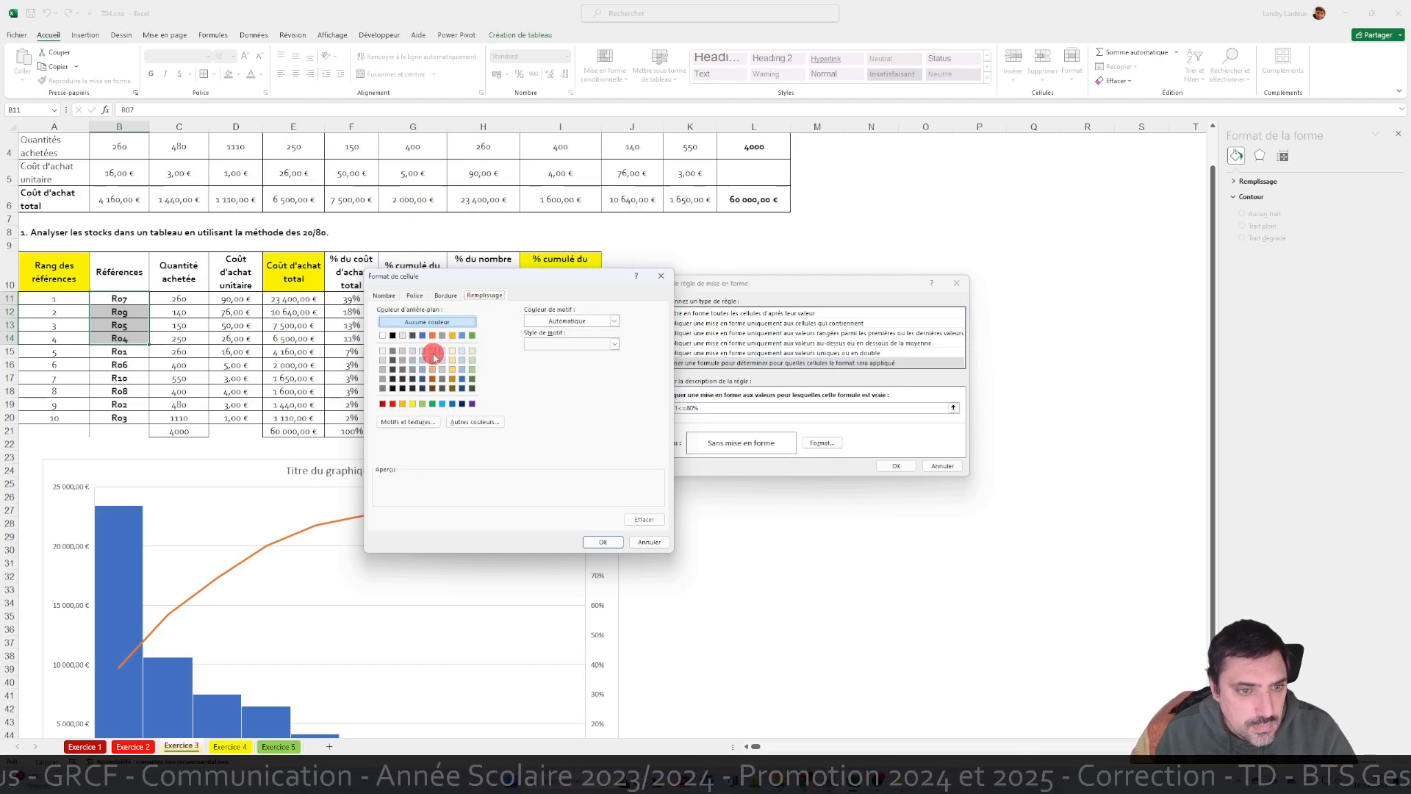
click(434, 362)
click(604, 542)
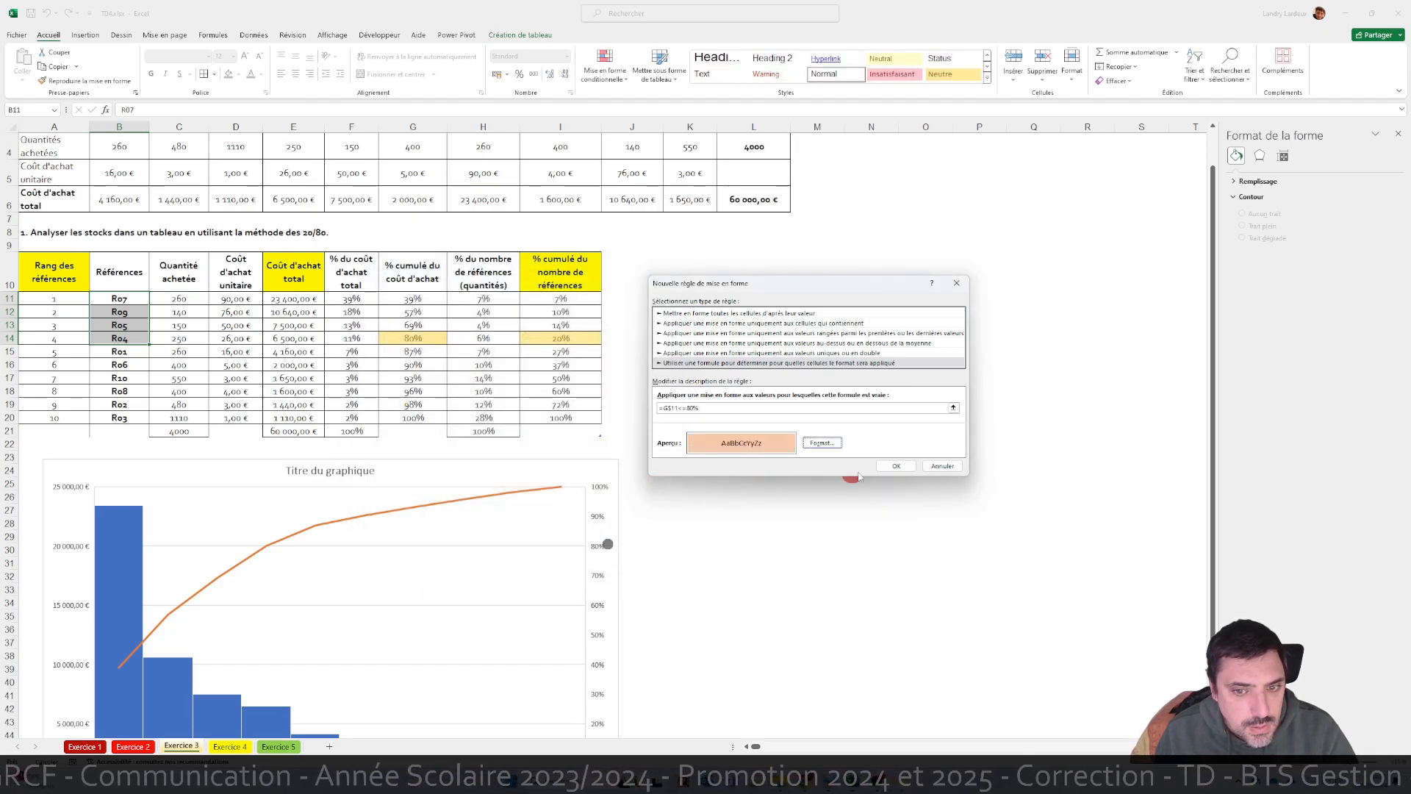
click(898, 466)
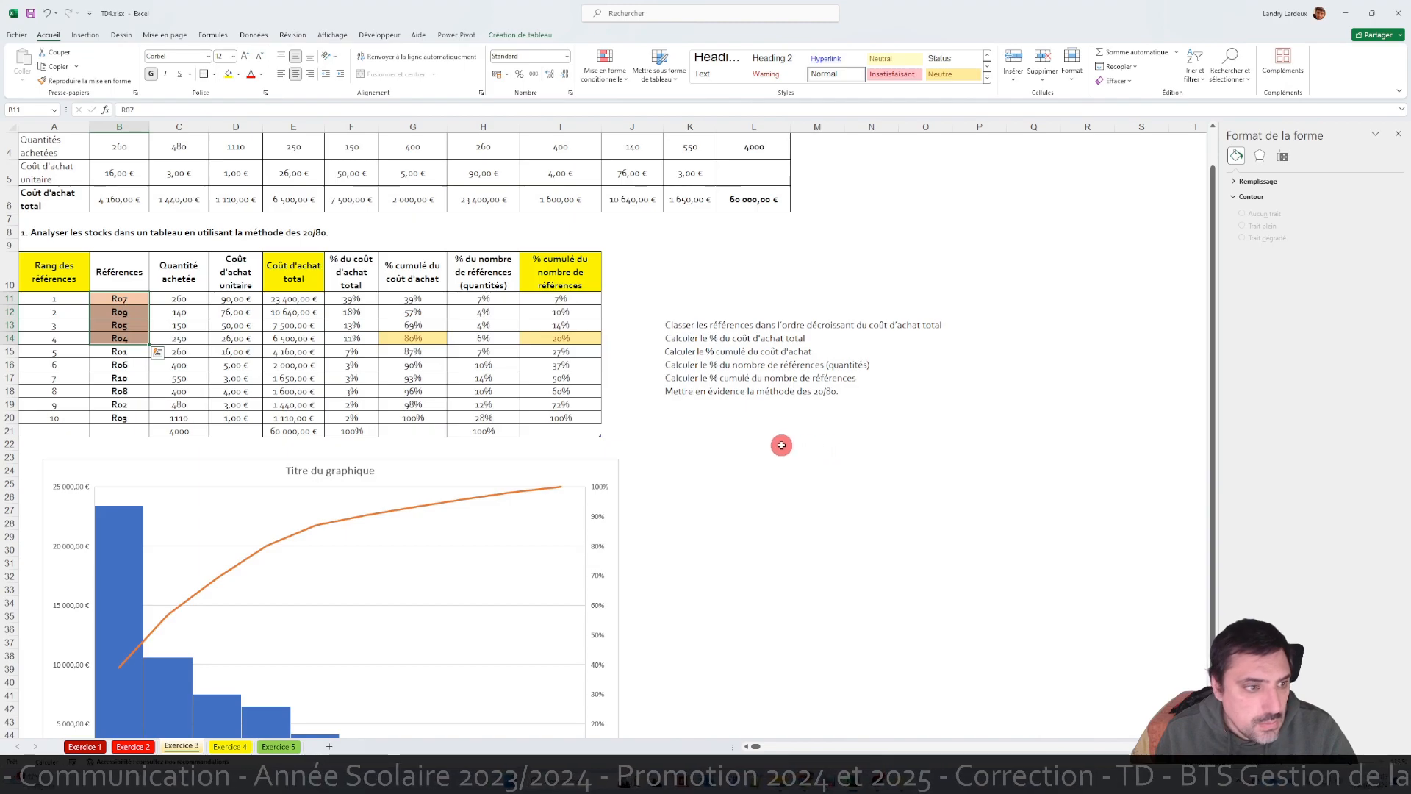
click(778, 445)
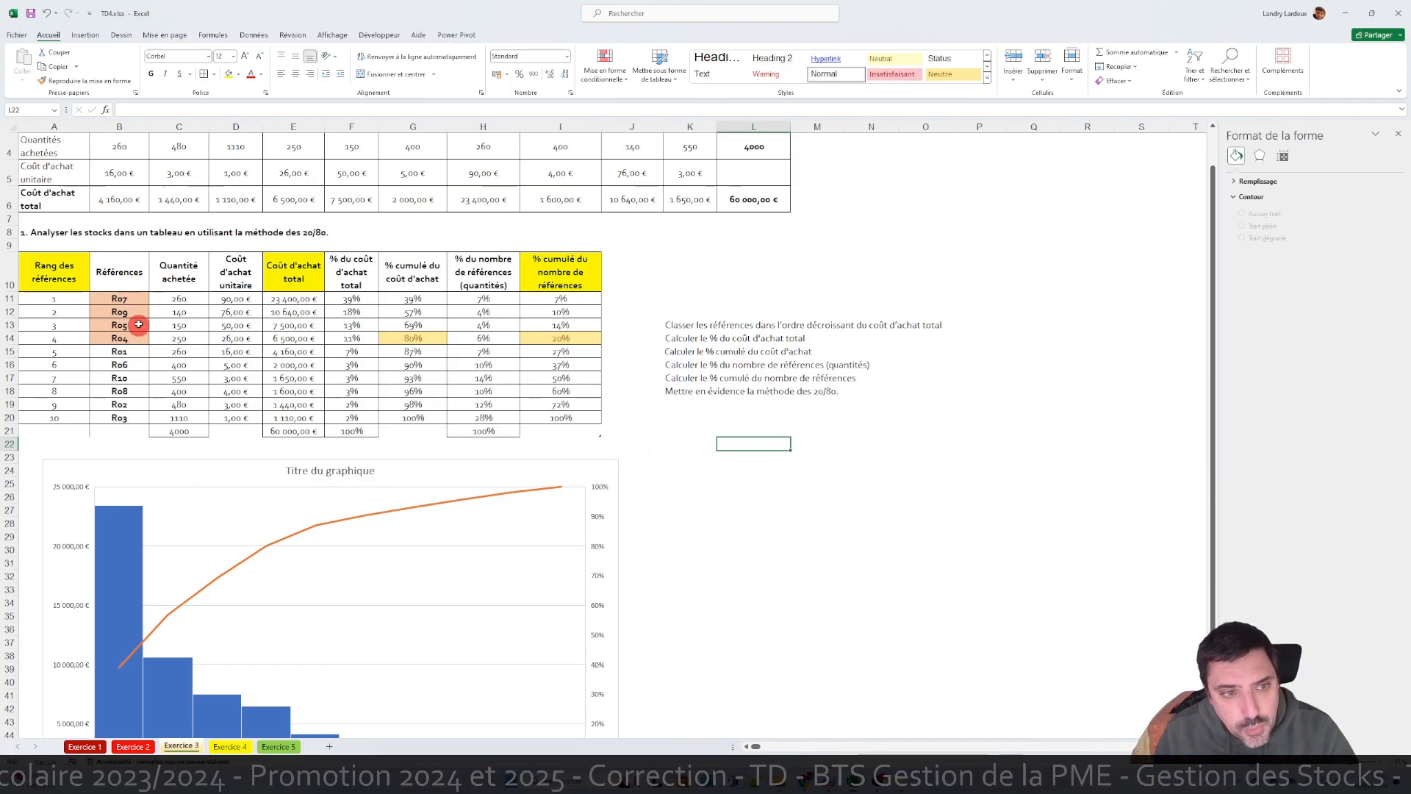
- Review the finished Exercice 3 table and chart, and switch to the Exercice 4 sheet to look over its content
scroll(139, 324, up, 1)
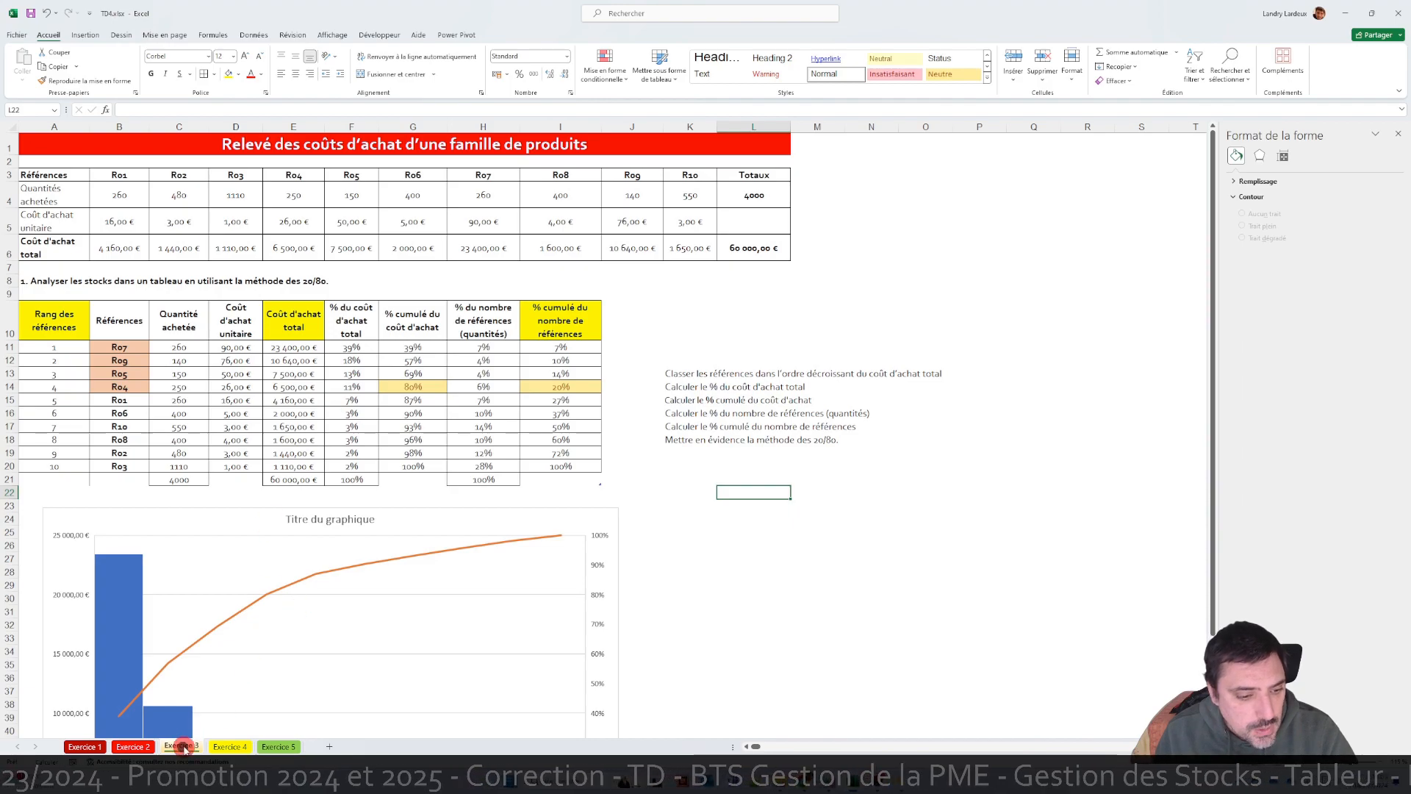
scroll(303, 618, down, 3)
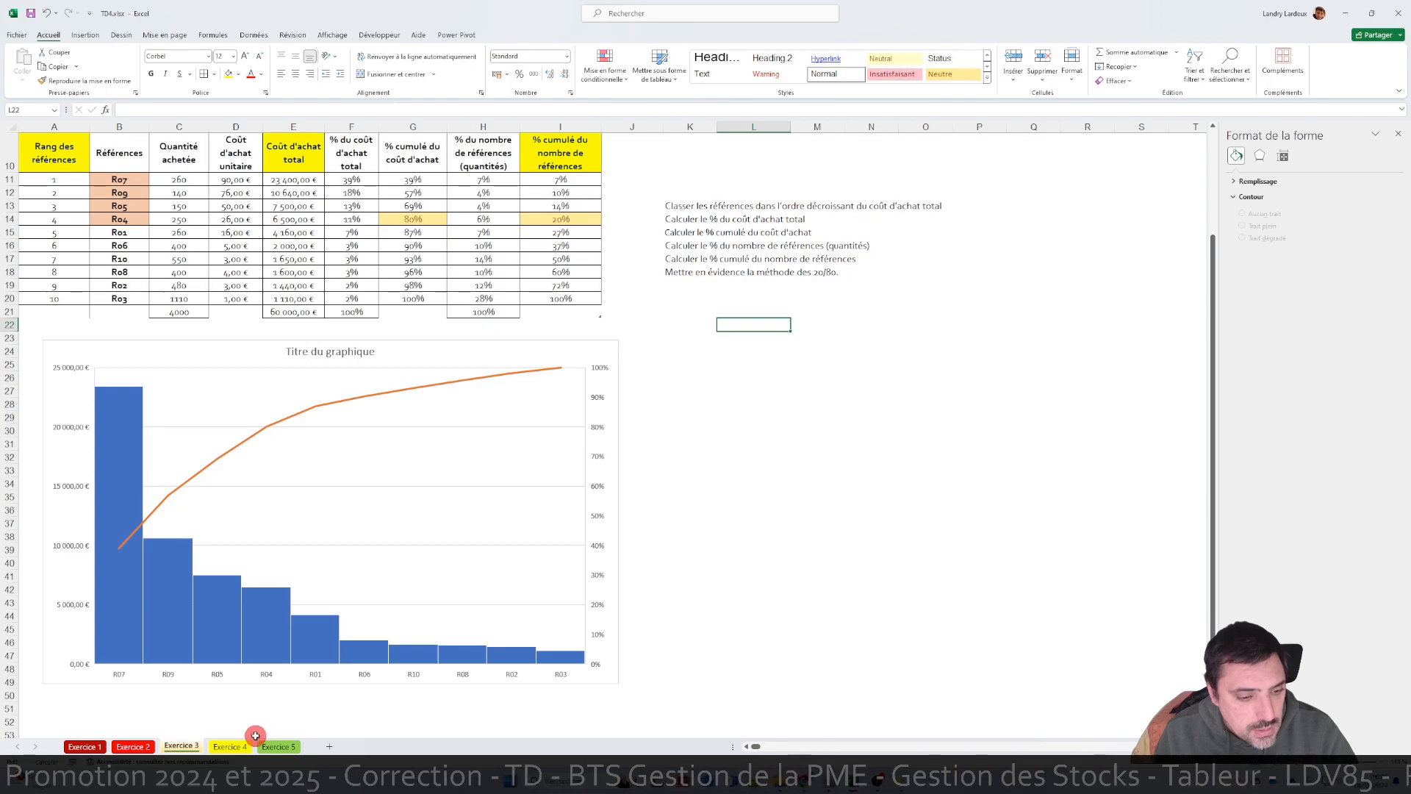
click(229, 746)
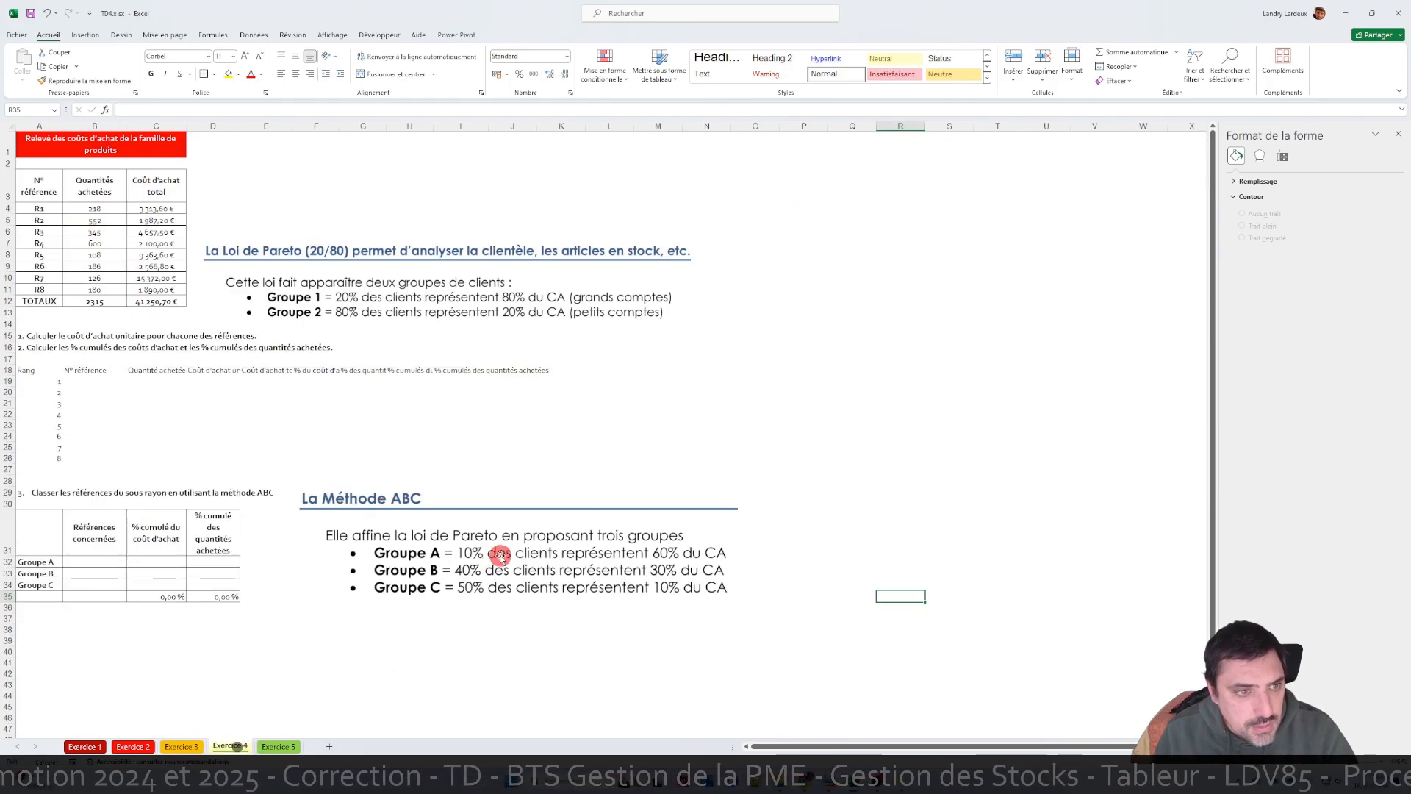
scroll(472, 542, down, 3)
scroll(469, 513, up, 3)
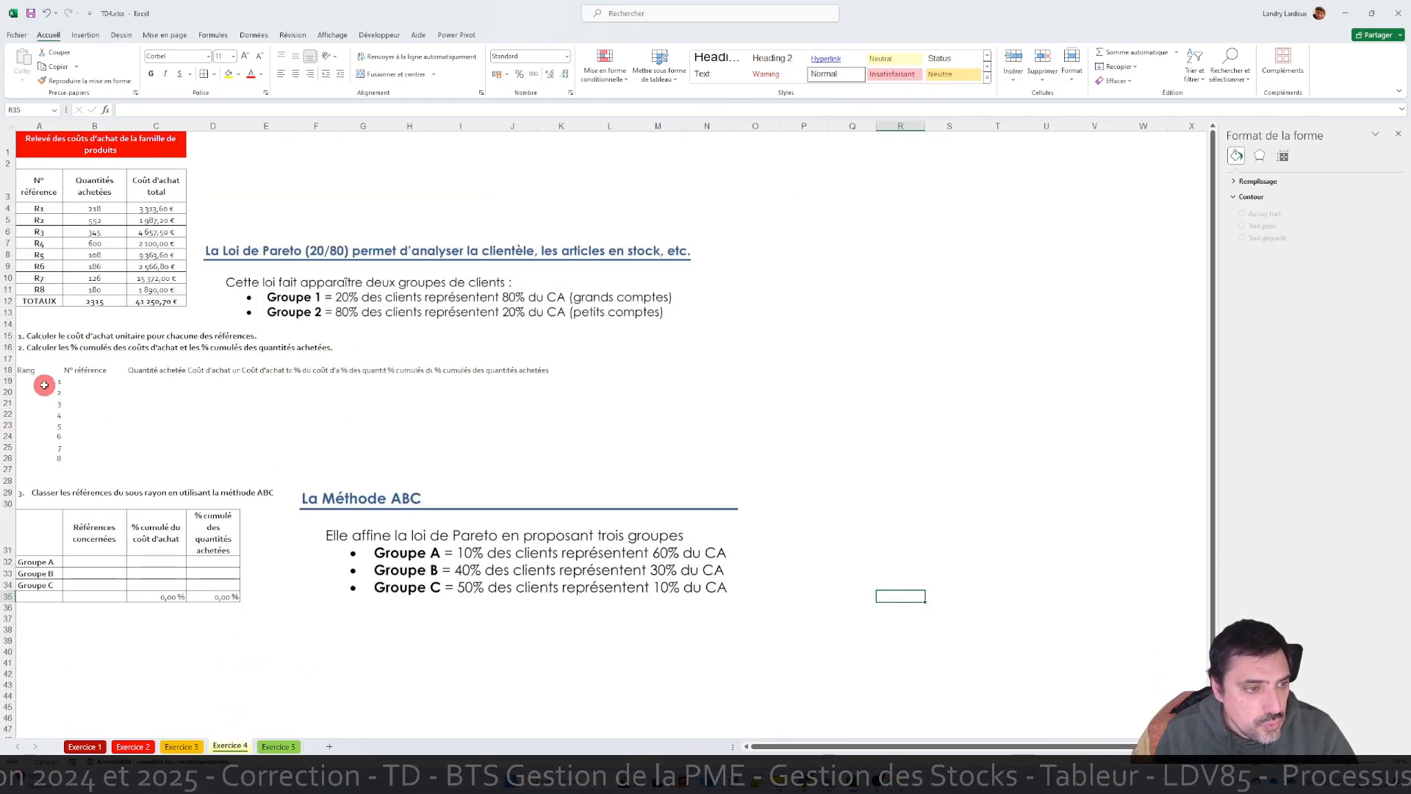
- Centre the header row 18 of the Exercice 4 table and wrap its text
click(1, 369)
click(29, 377)
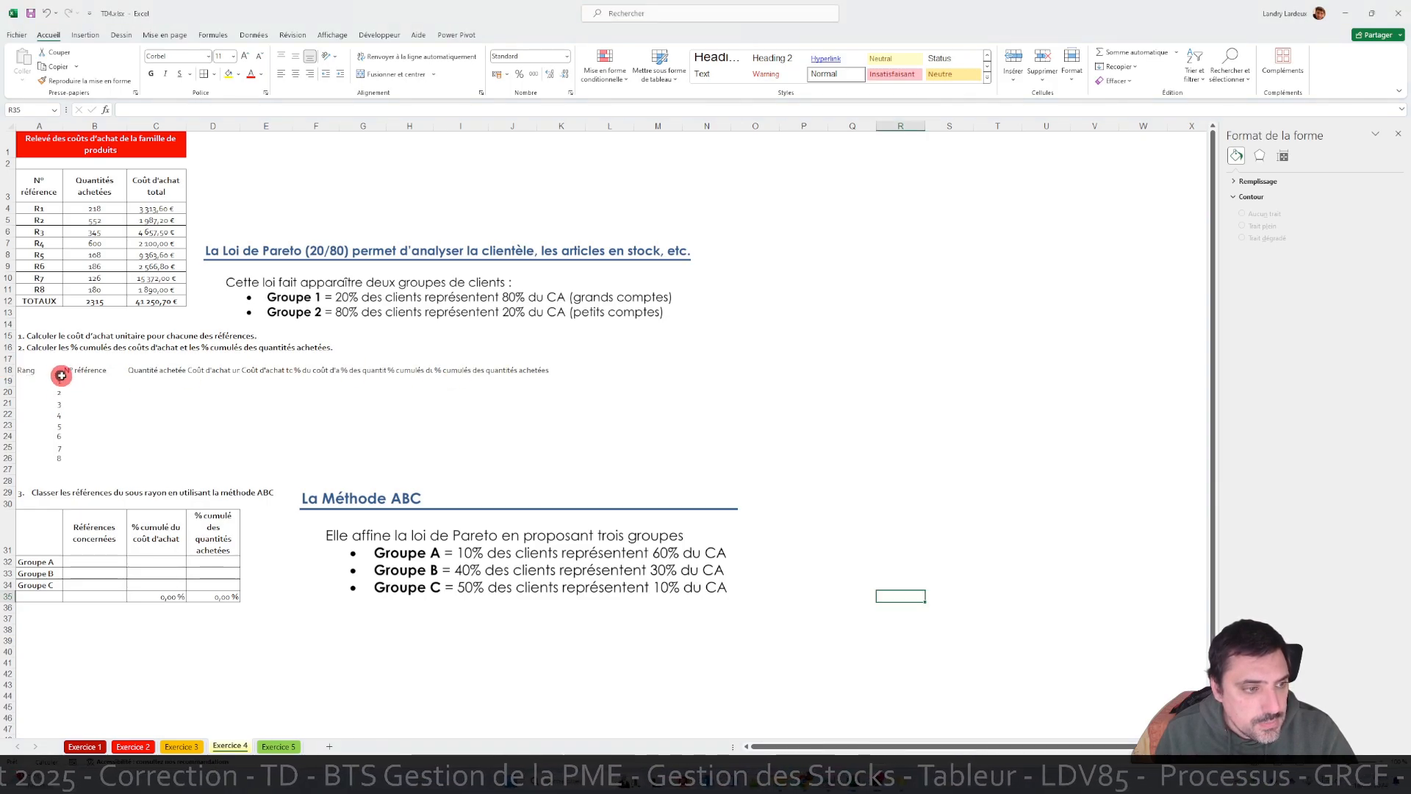
click(8, 370)
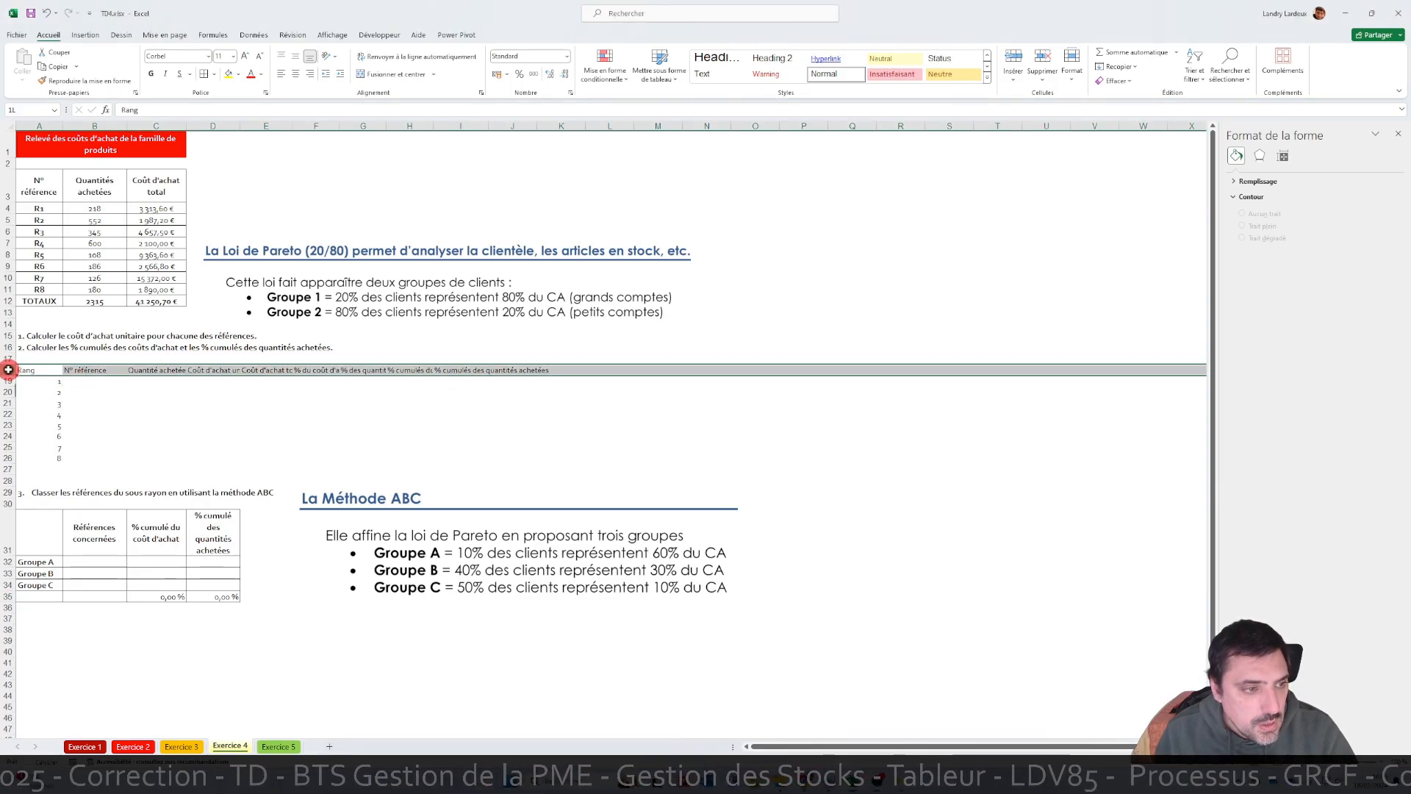
click(296, 73)
click(416, 57)
click(513, 358)
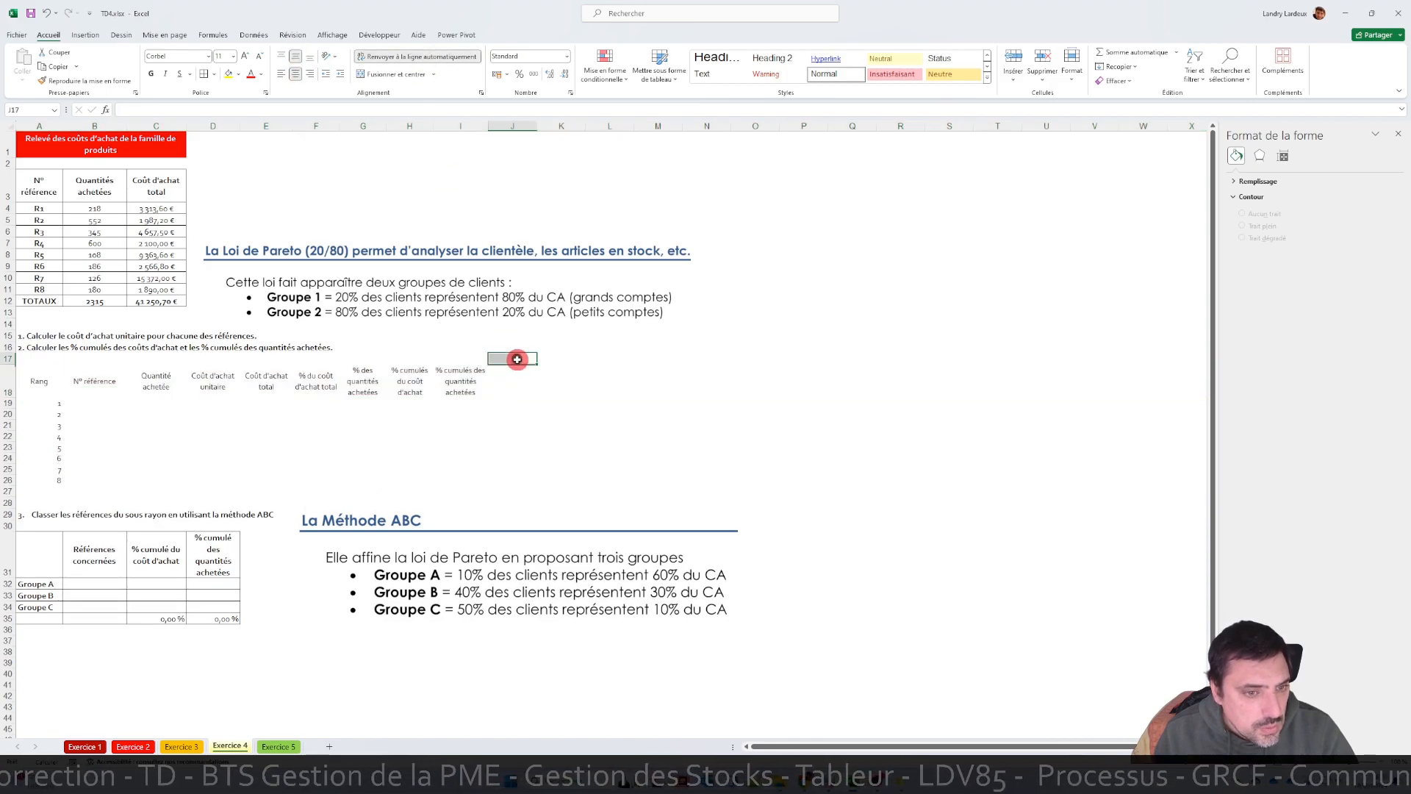
- Centre the contents of A18:I26 horizontally and vertically and add borders to all its cells
drag(71, 374, 483, 481)
click(298, 57)
click(298, 57)
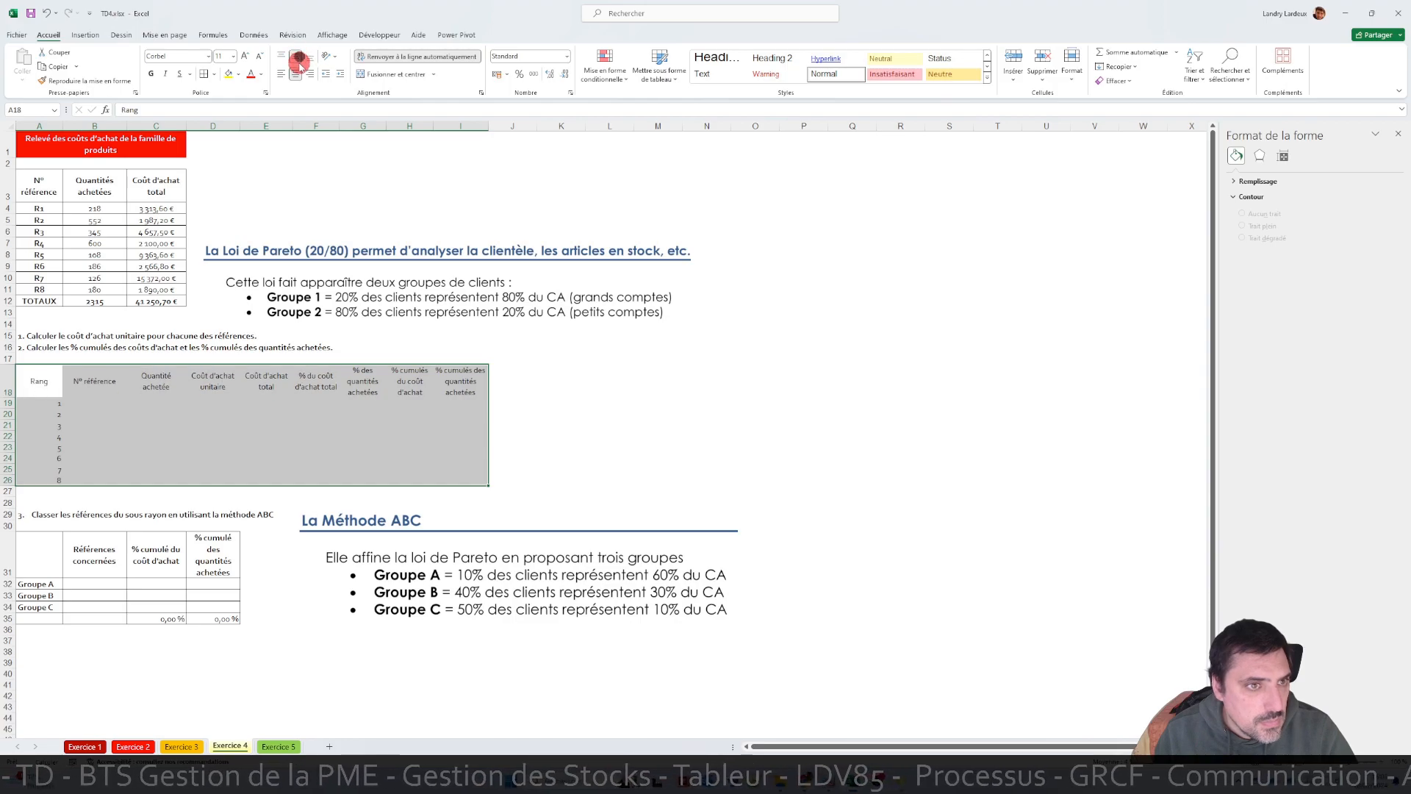
click(295, 73)
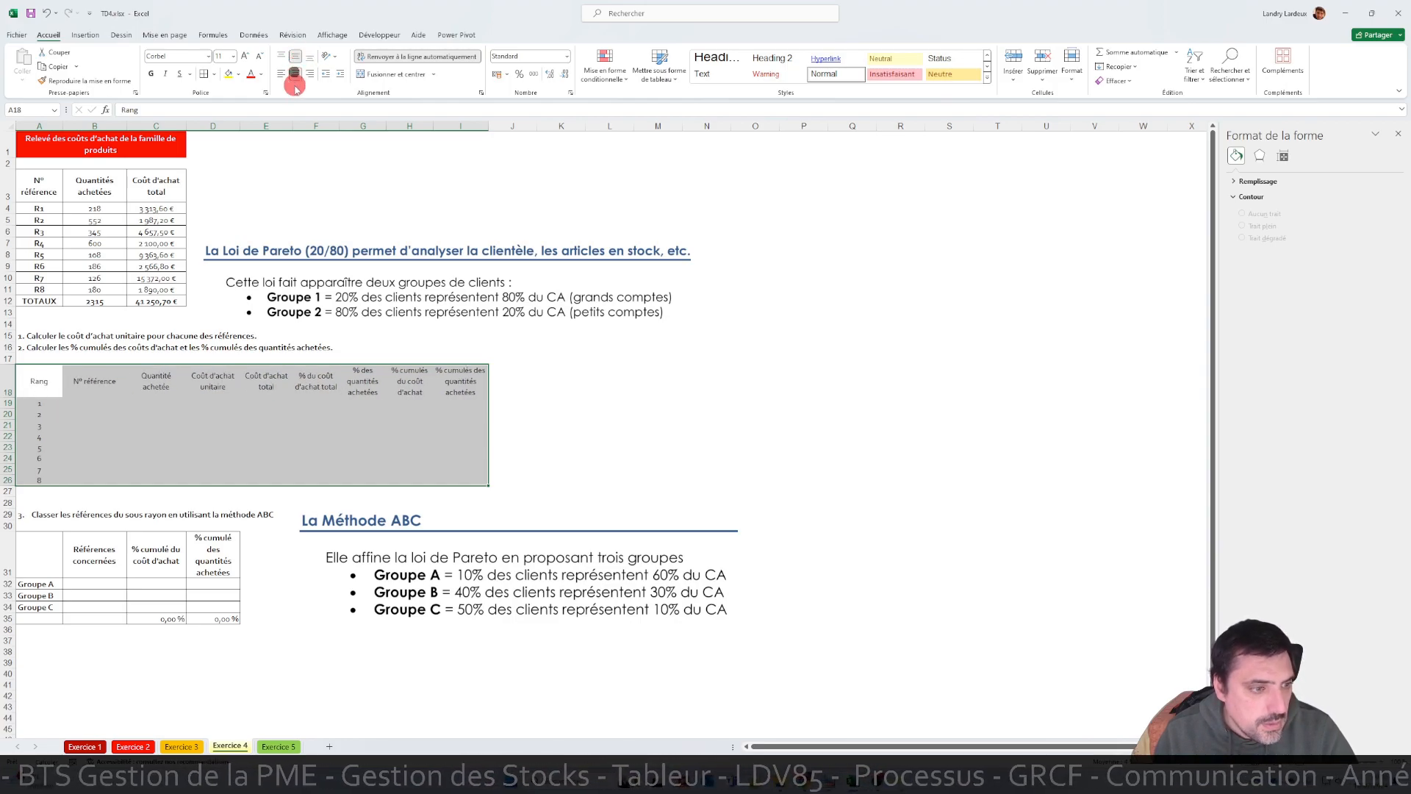
click(203, 70)
click(221, 377)
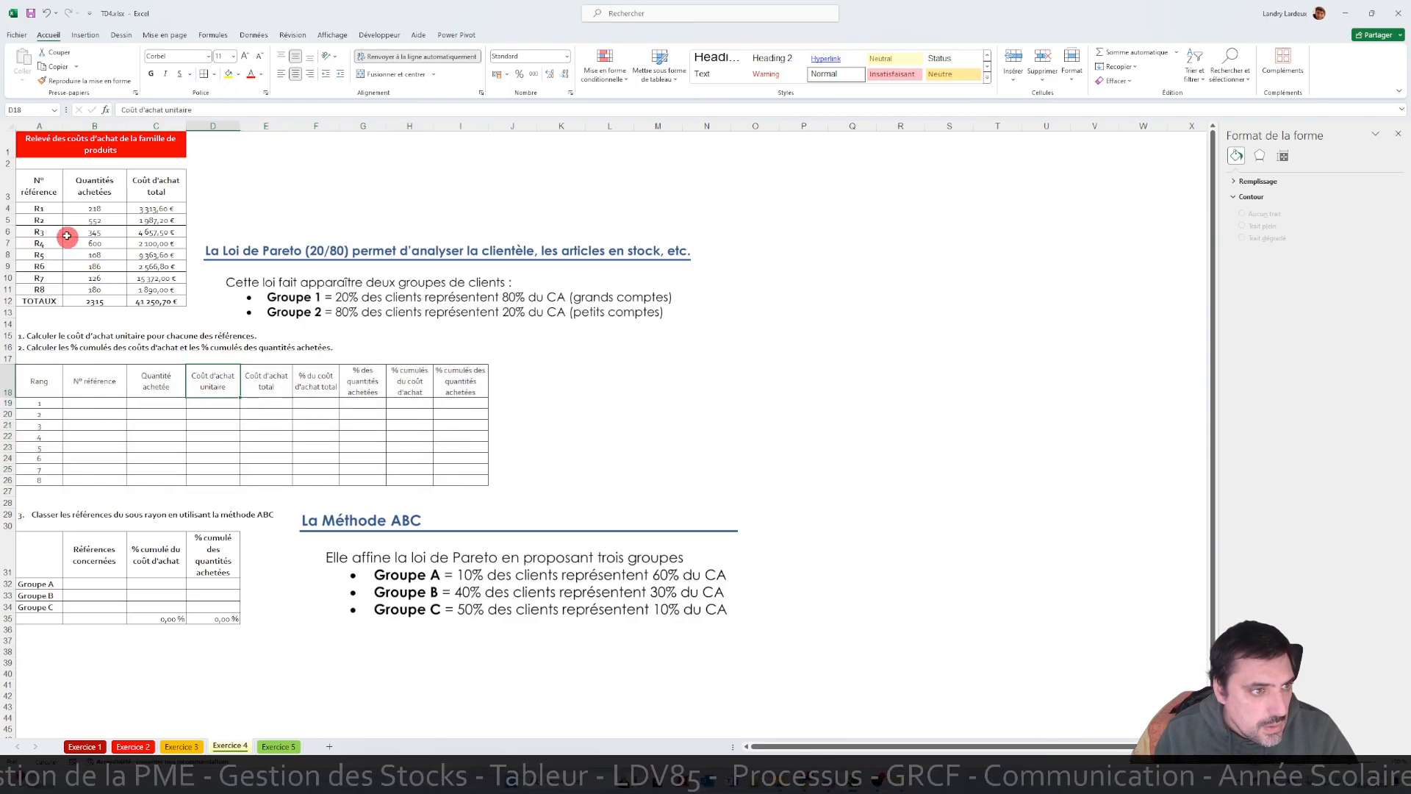
- Sort the product rows A4:C11 by Coût d'achat total, Du plus grand au plus petit, treating row 3 as headers
drag(48, 207, 151, 277)
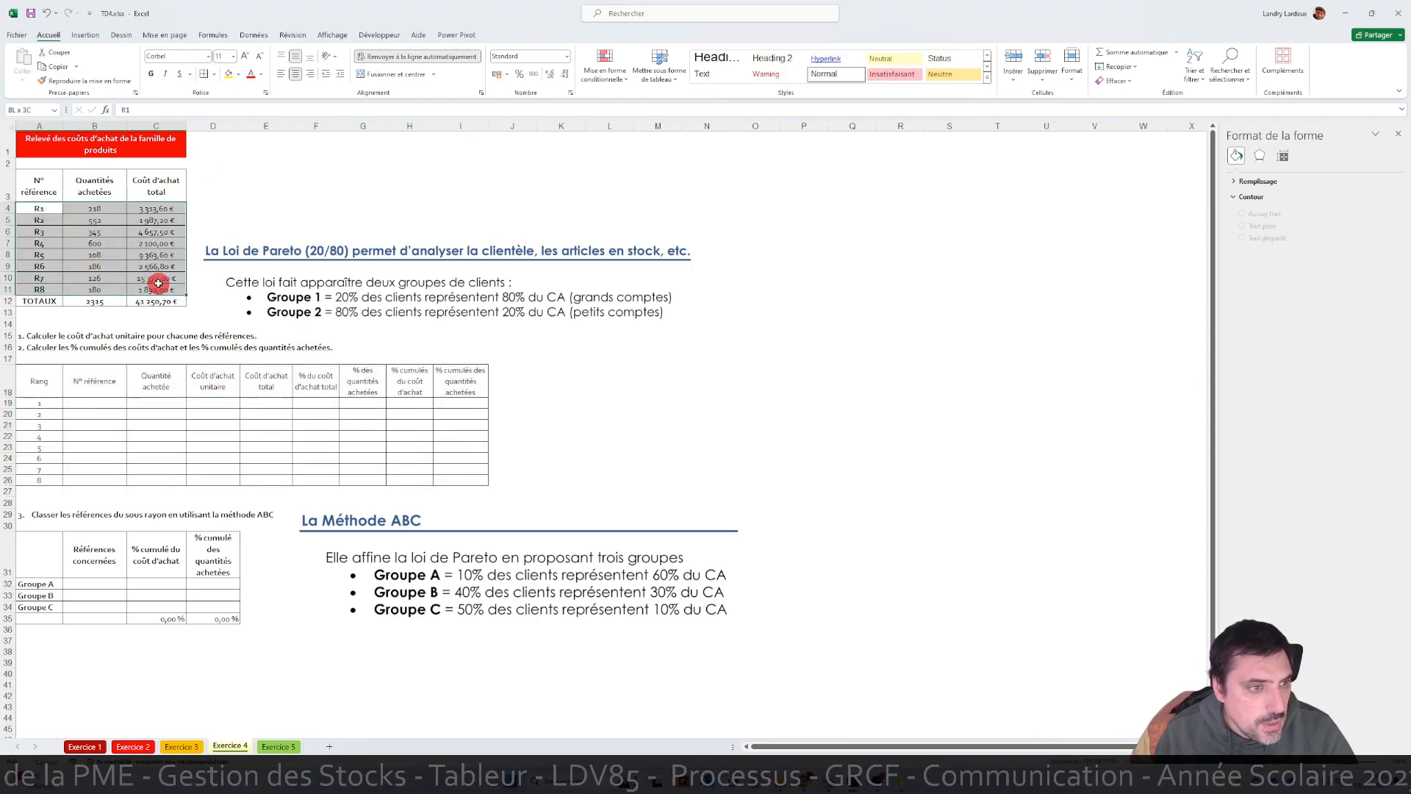
click(298, 201)
drag(48, 208, 175, 289)
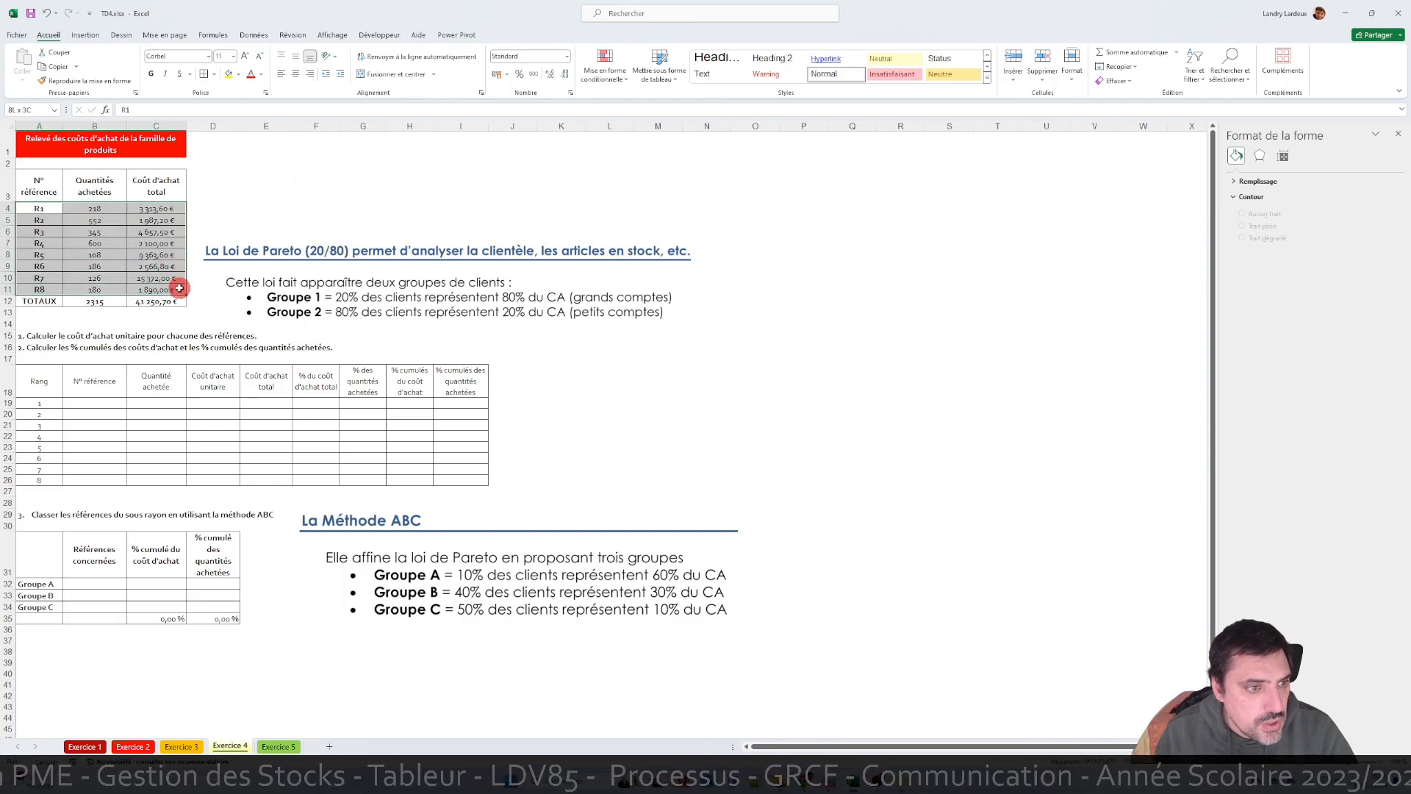
drag(58, 186, 164, 290)
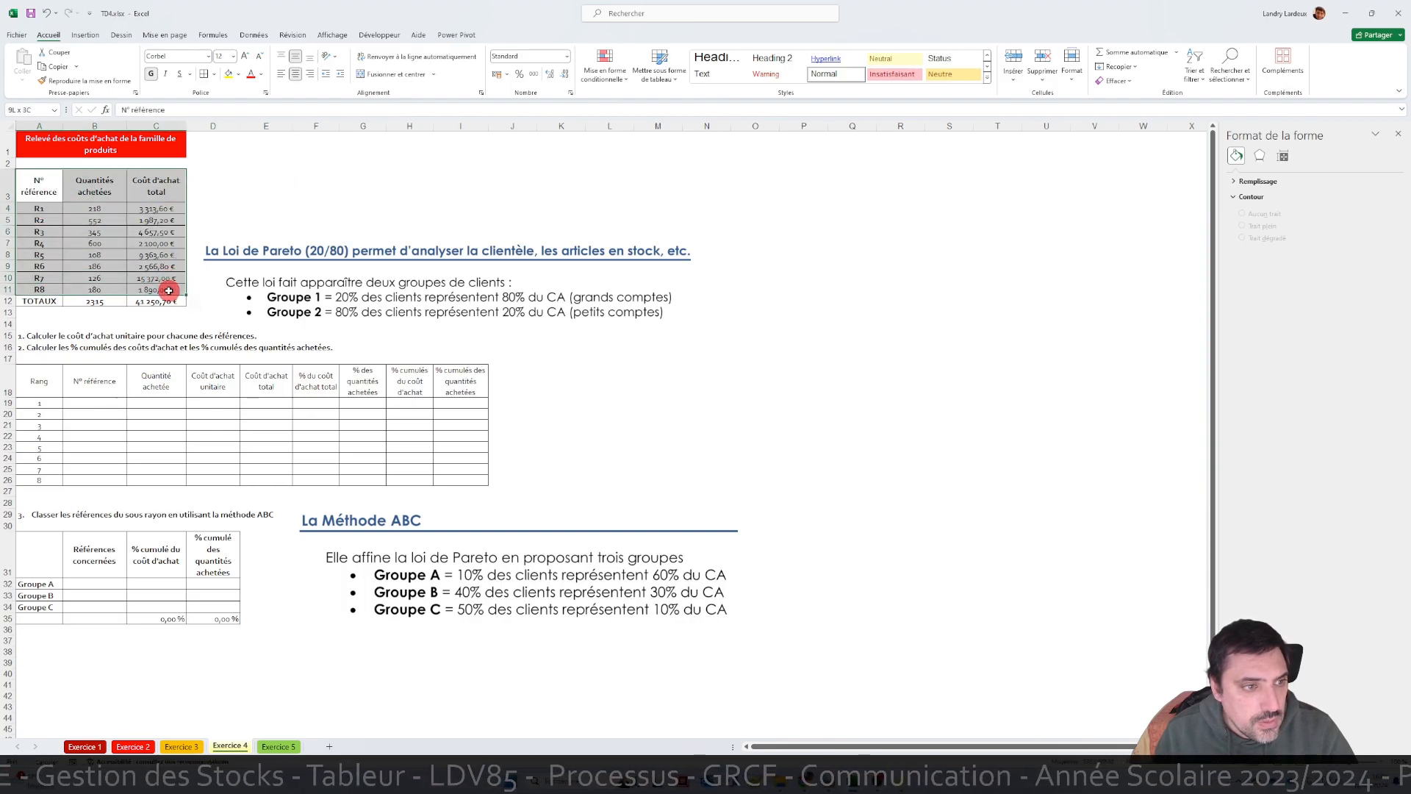
click(1195, 70)
click(1229, 126)
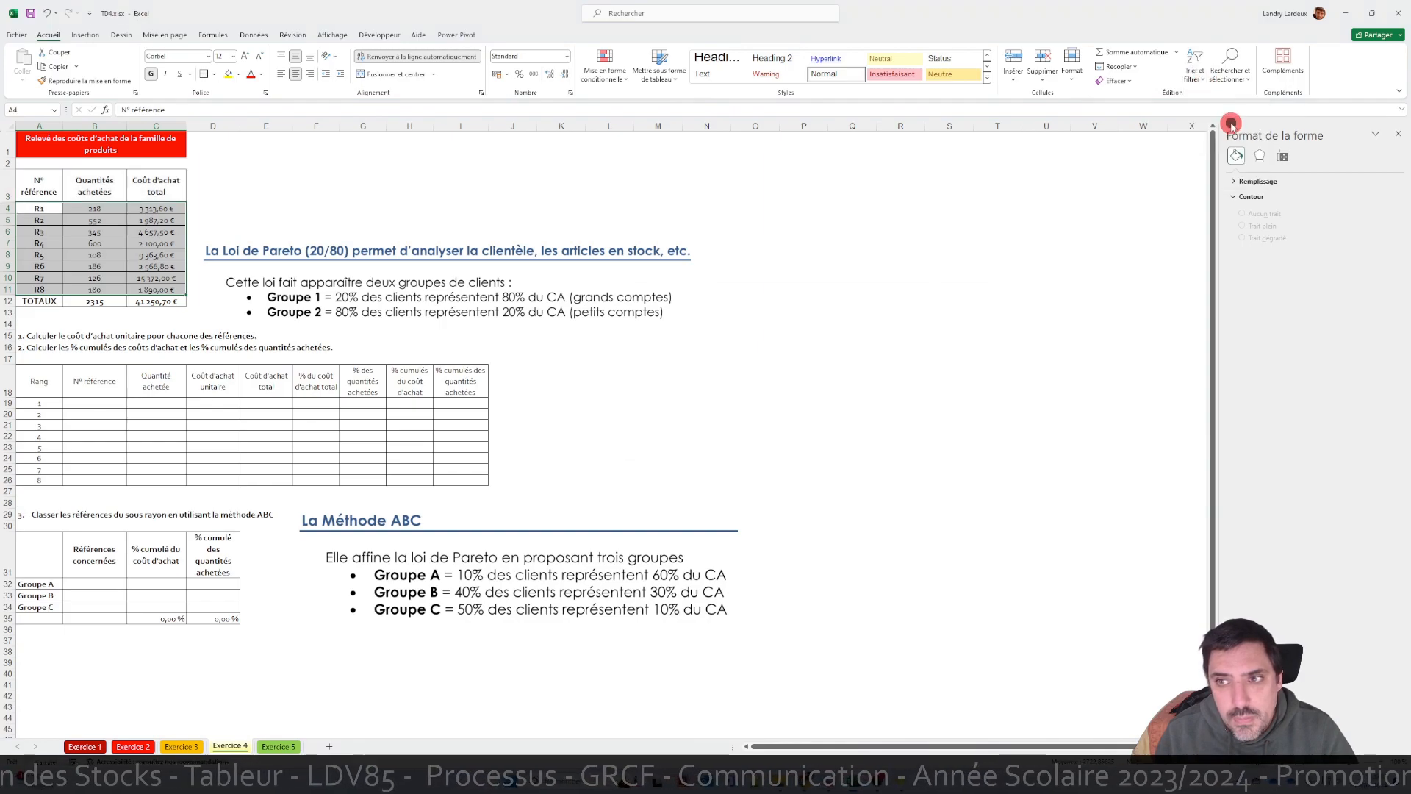
click(734, 345)
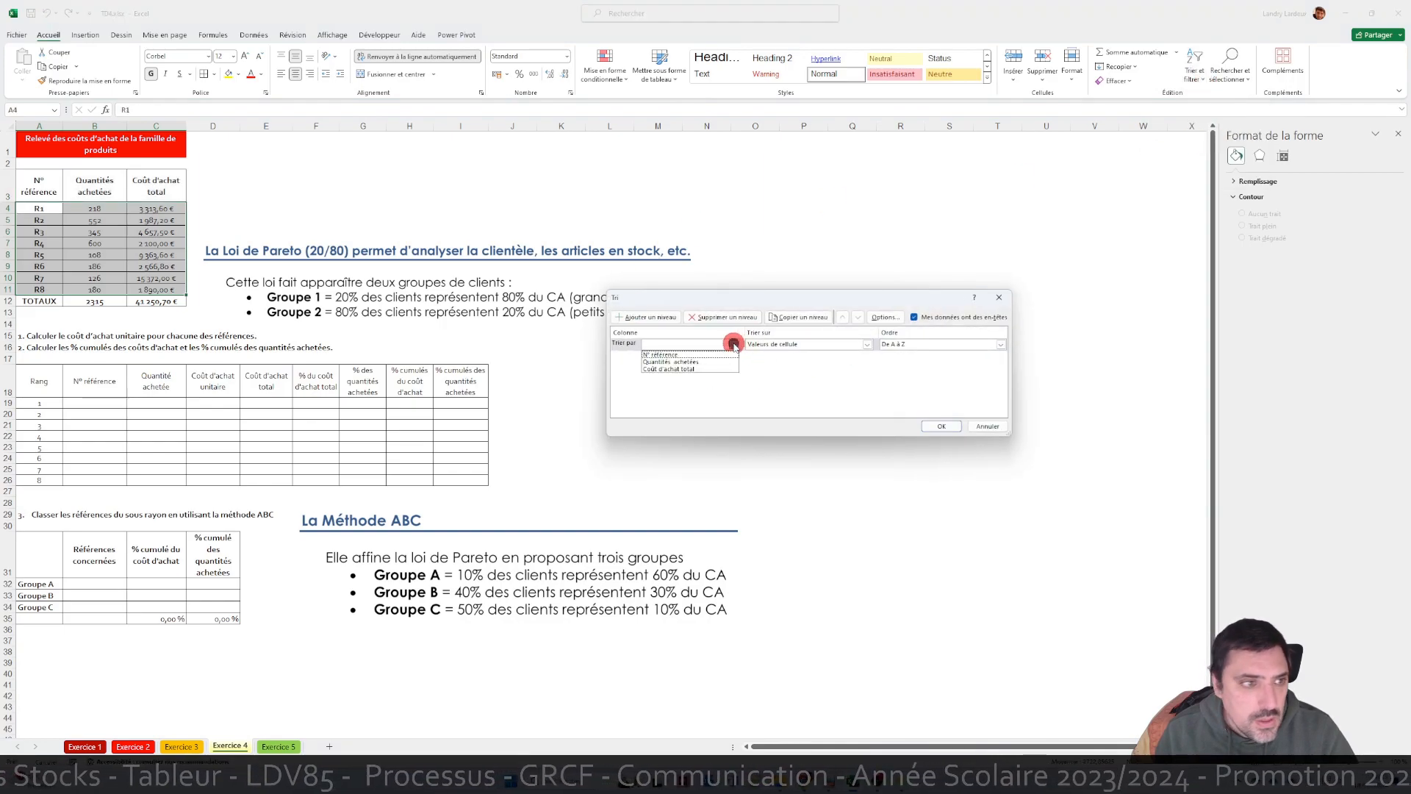
click(704, 369)
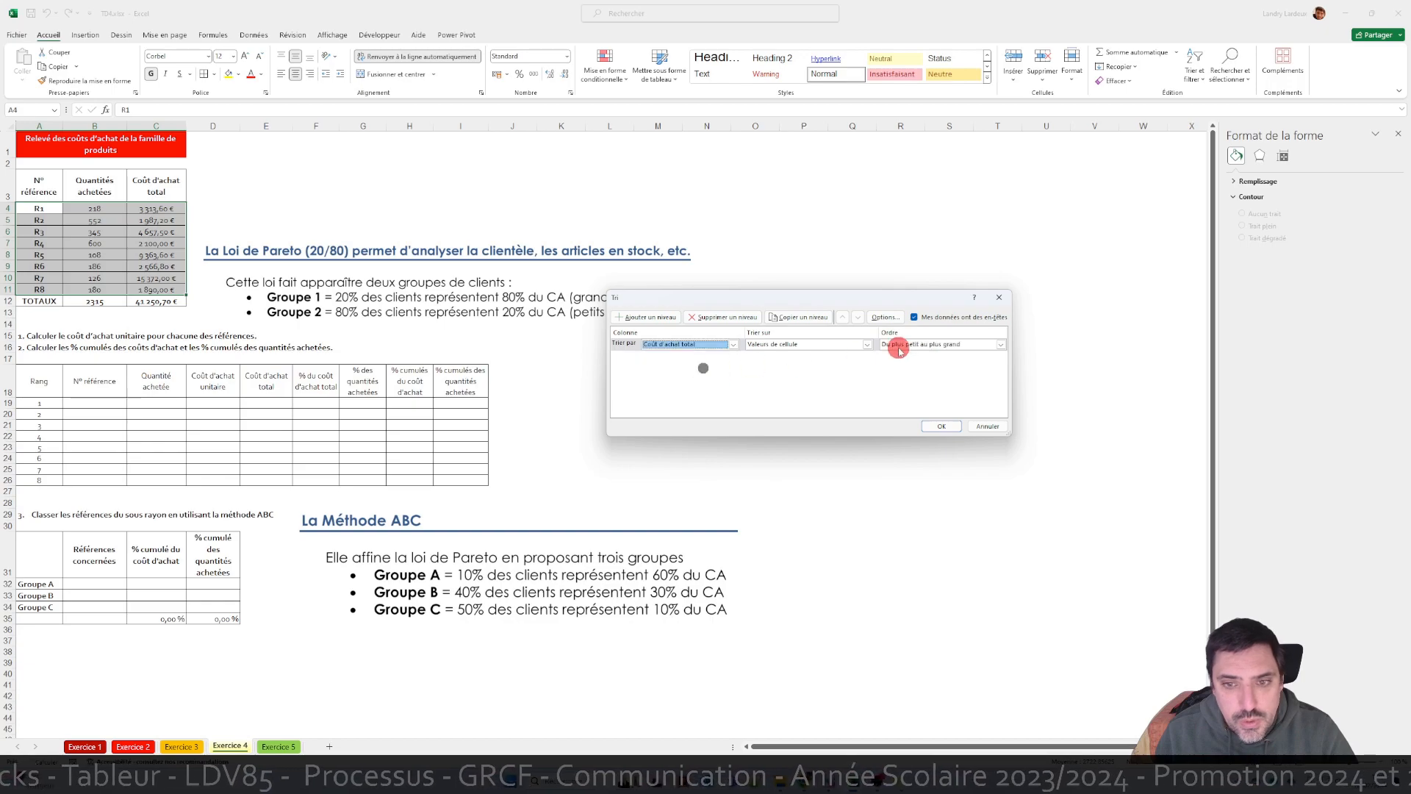
click(970, 345)
click(925, 364)
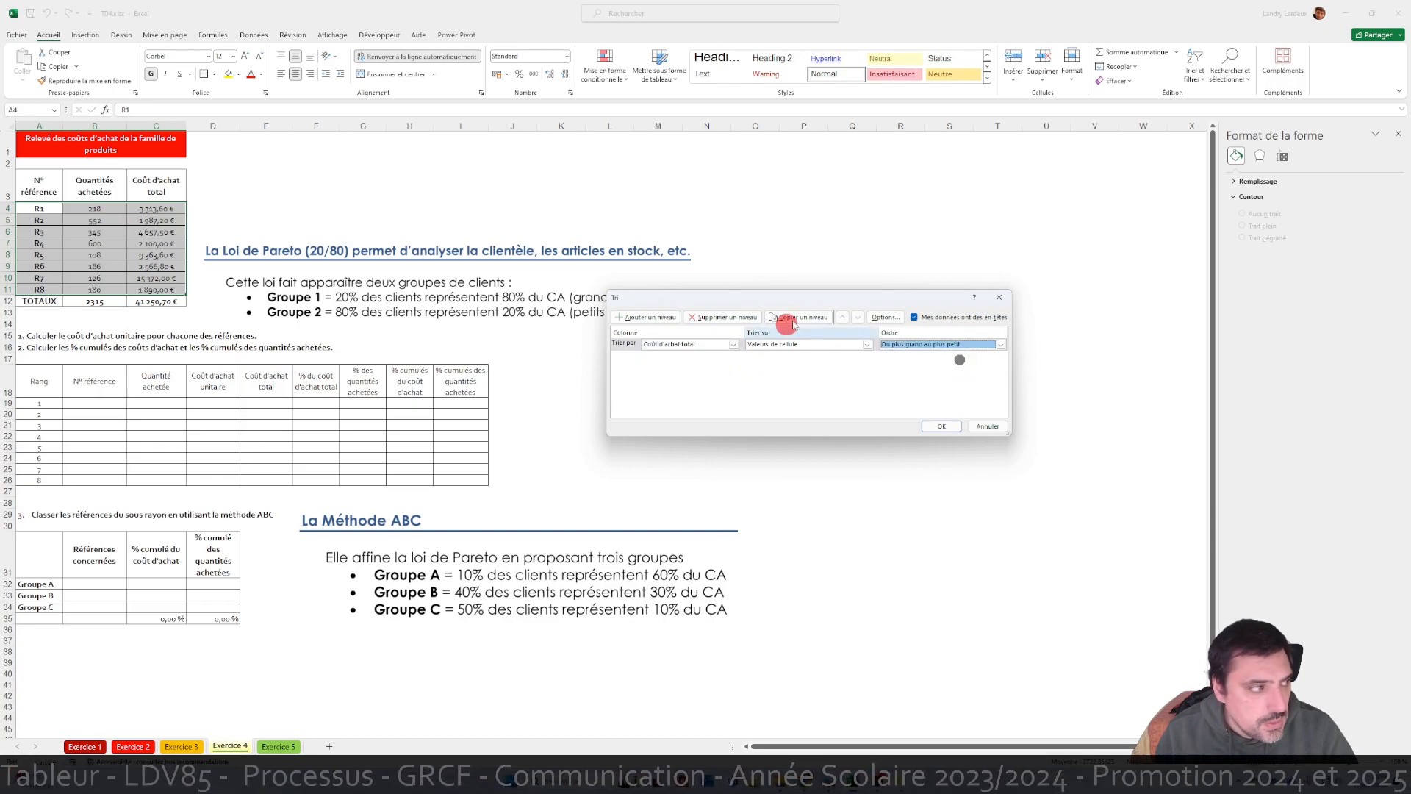
drag(747, 301, 599, 324)
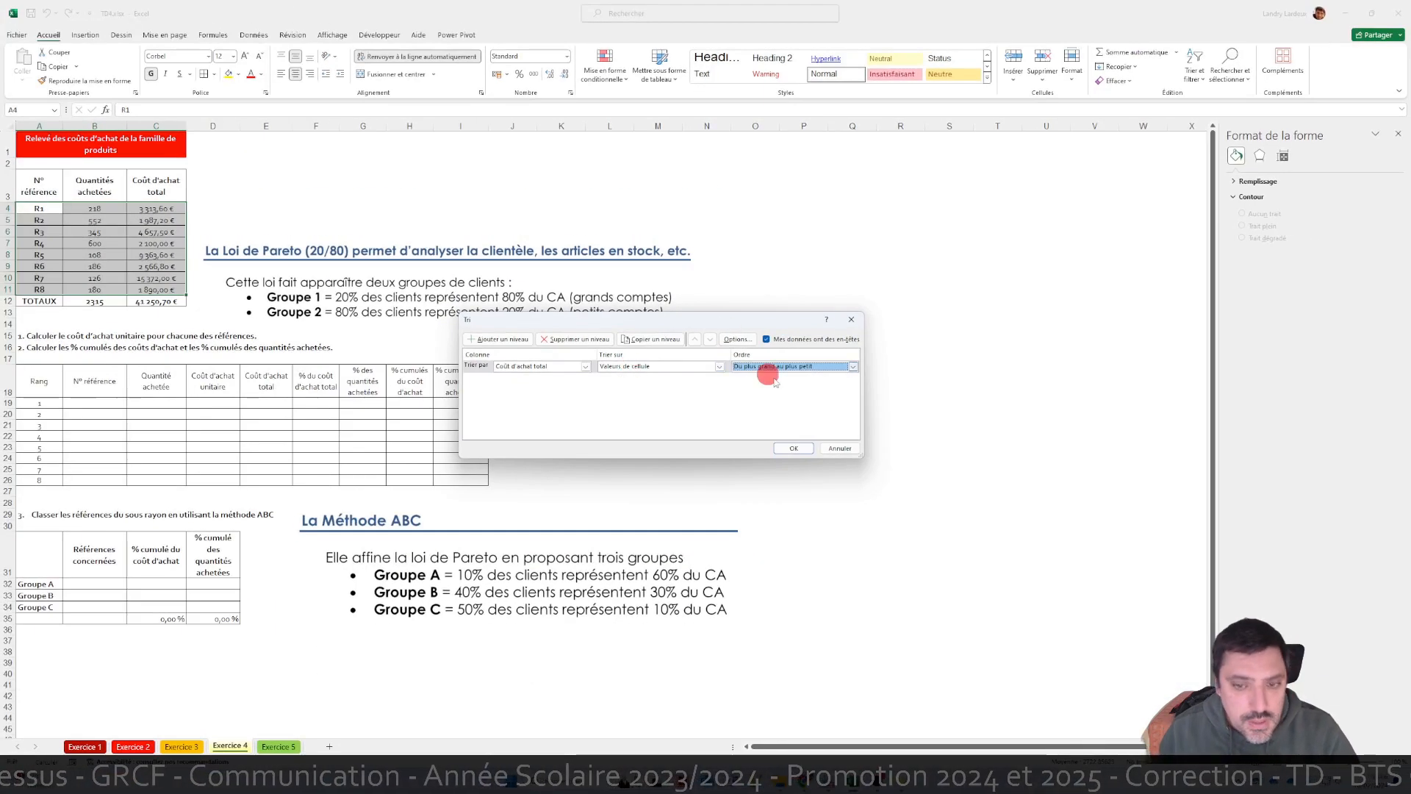
click(795, 447)
drag(511, 303, 500, 301)
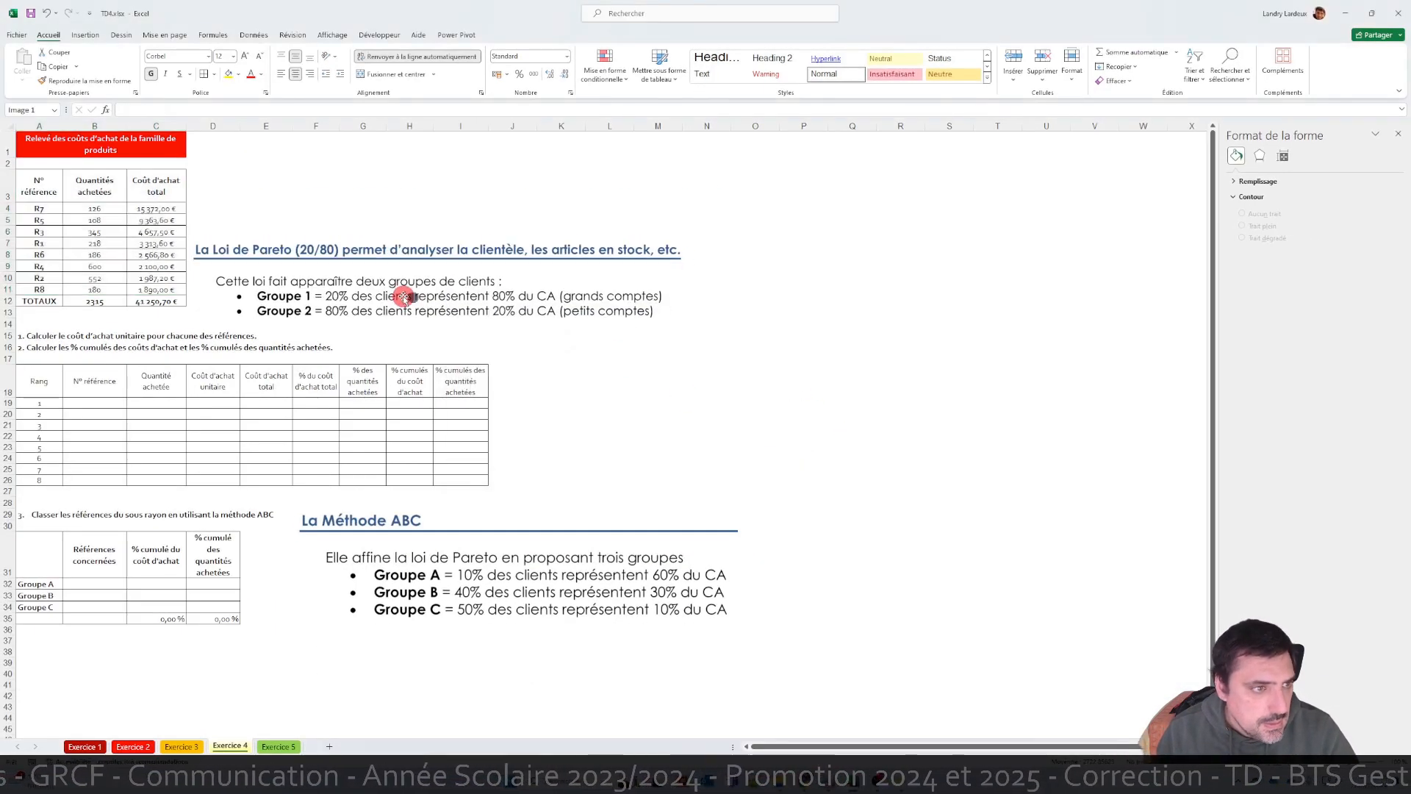
click(44, 13)
- Copy the sorted product rows A4:C11 and paste them as values only into the ranked table starting at B19
click(94, 207)
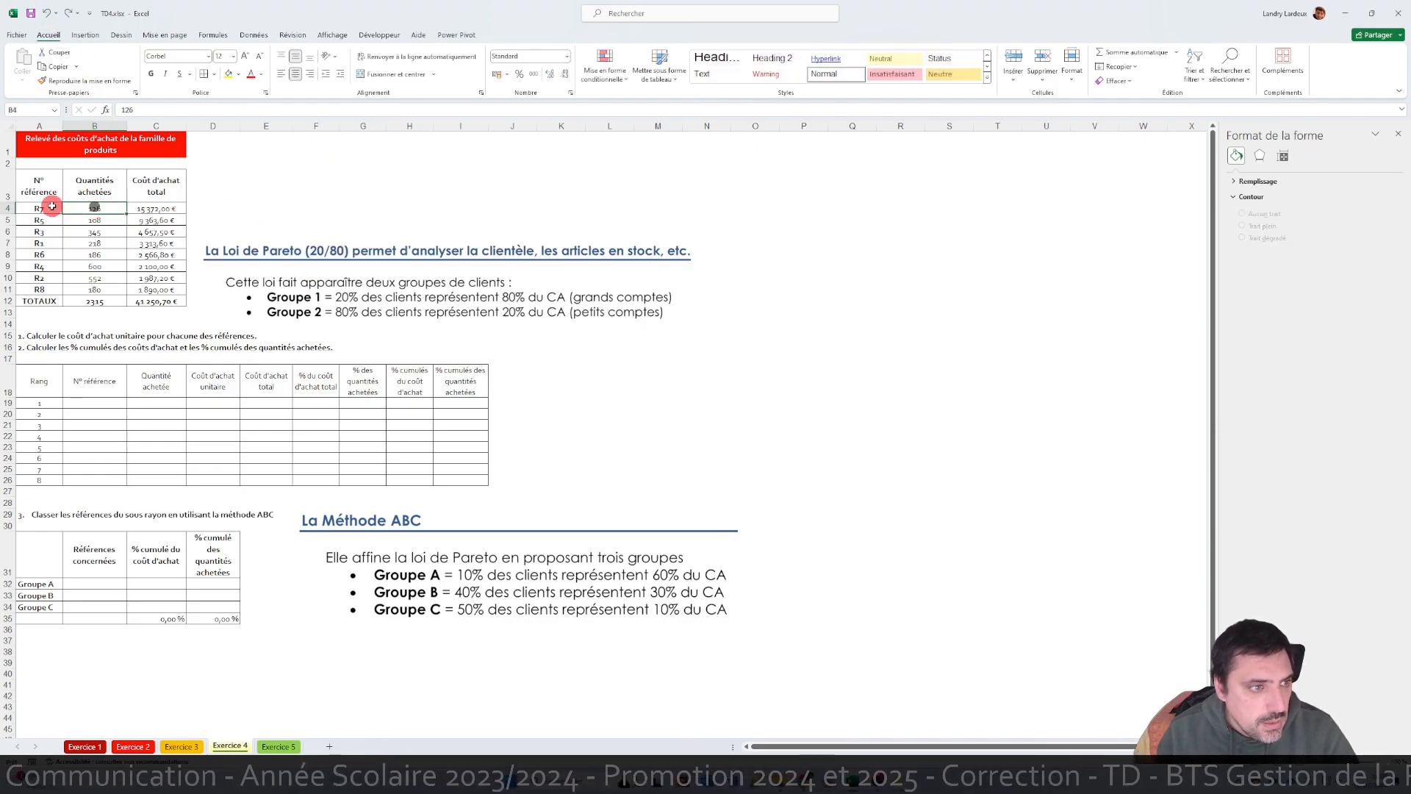
drag(33, 205, 94, 290)
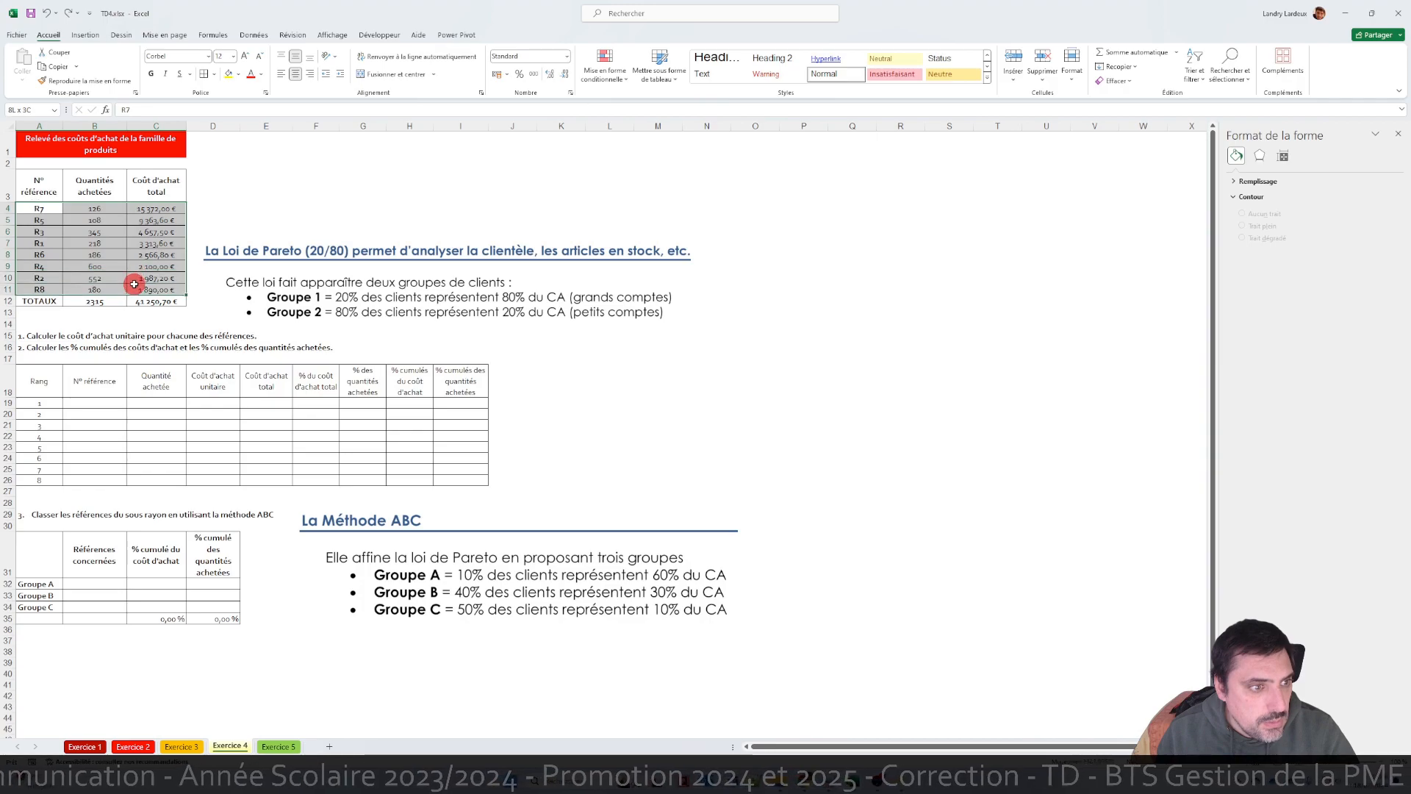
right_click(108, 220)
click(138, 262)
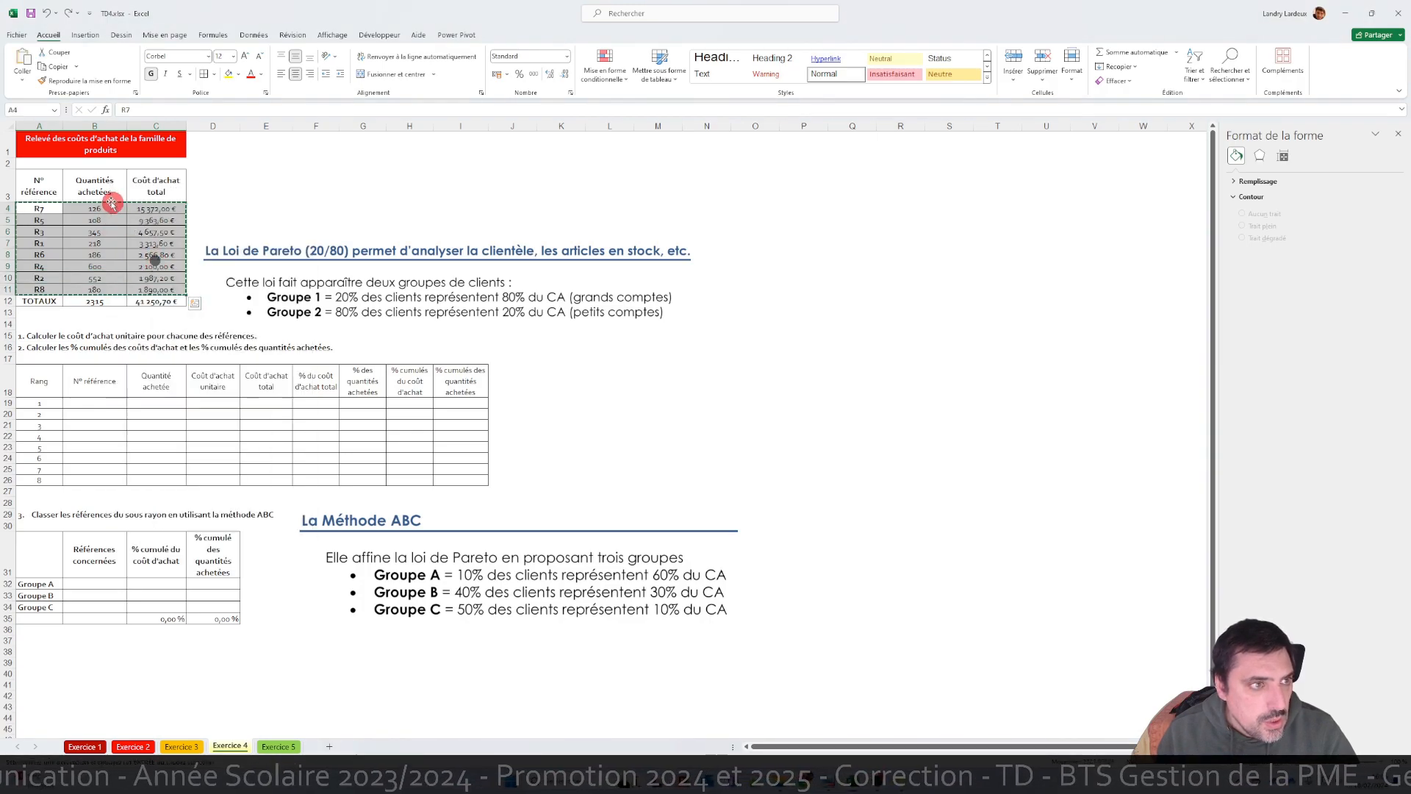
click(109, 399)
click(20, 83)
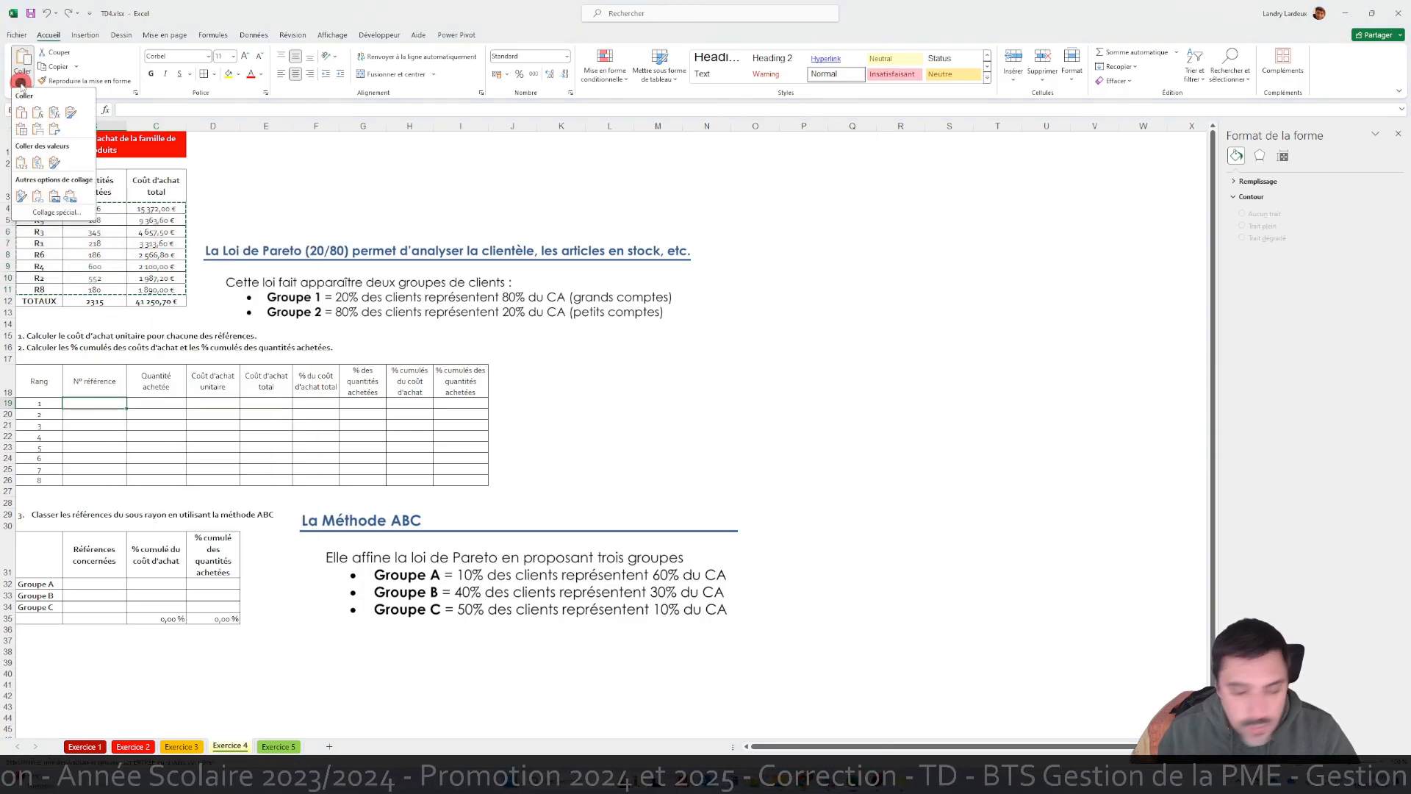
click(20, 83)
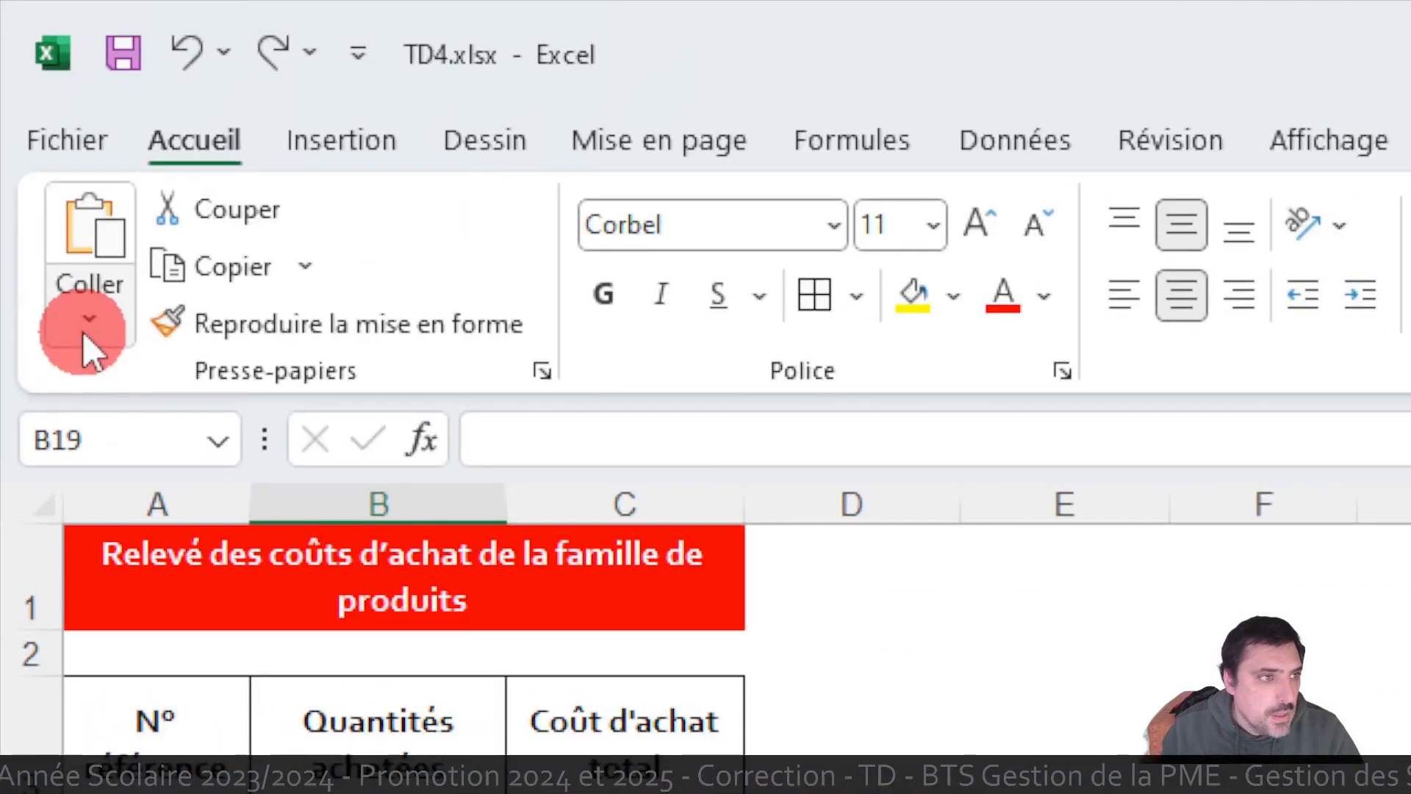
click(21, 83)
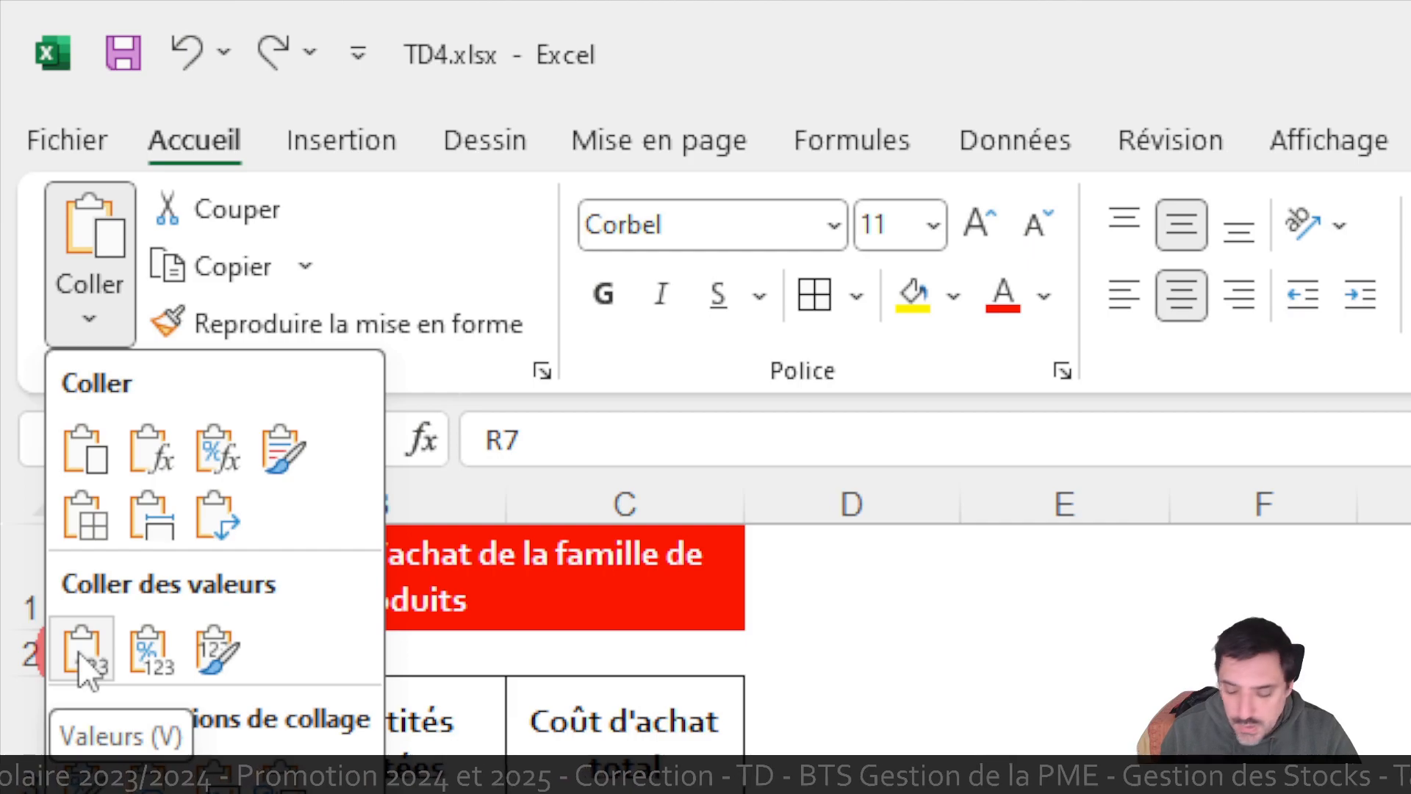
click(82, 661)
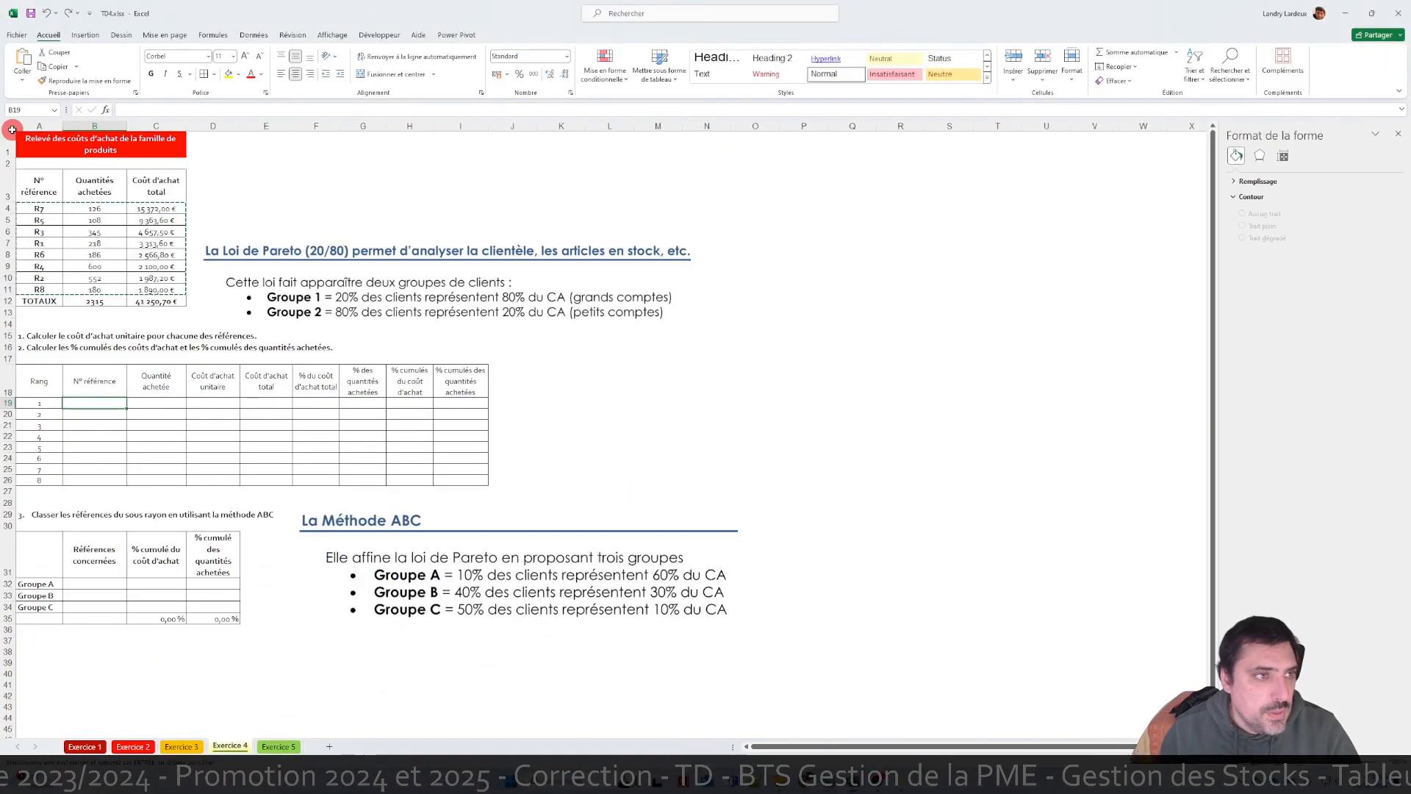
click(22, 79)
click(20, 163)
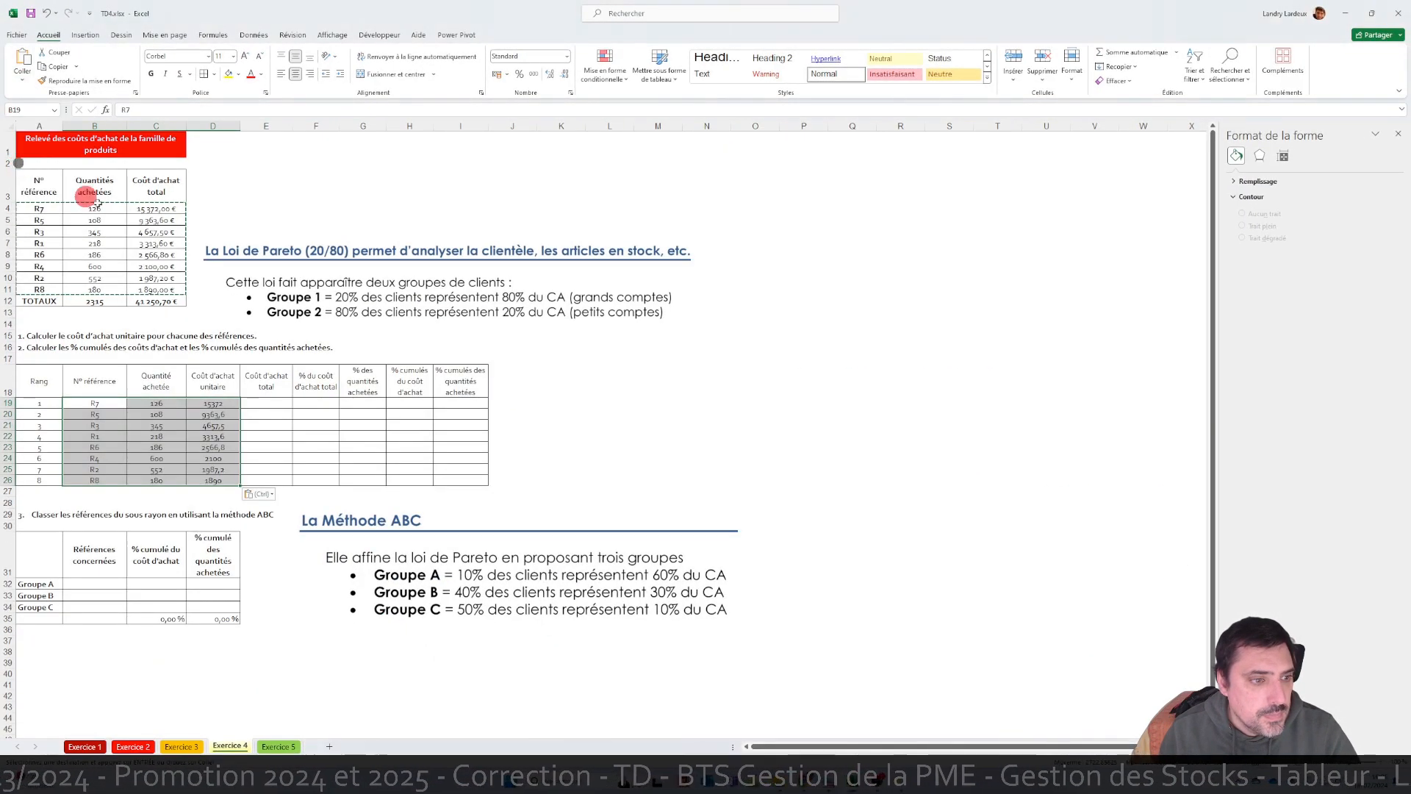
click(229, 493)
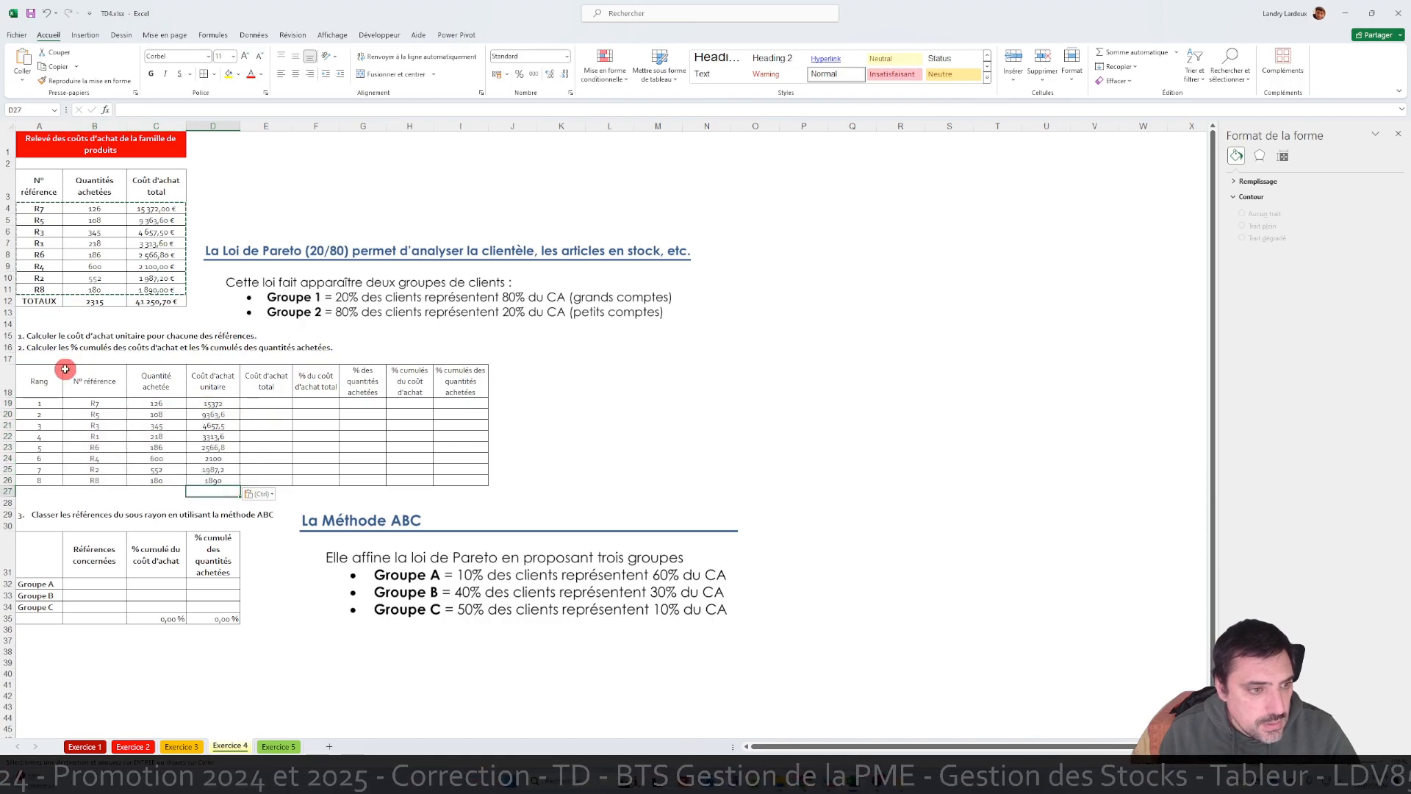
- Make the ranked table's header row A18:I18 bold
drag(40, 380, 456, 382)
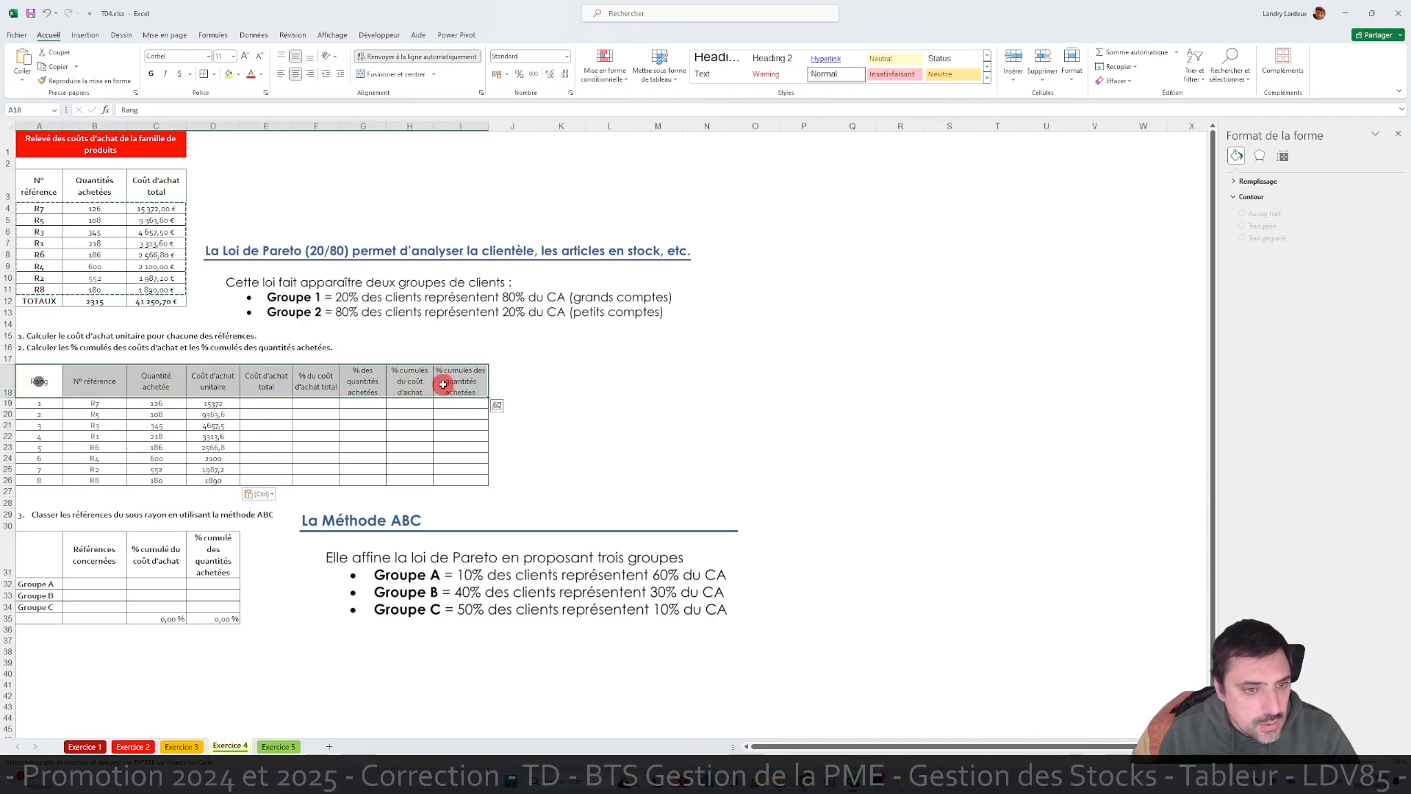
click(151, 73)
click(212, 491)
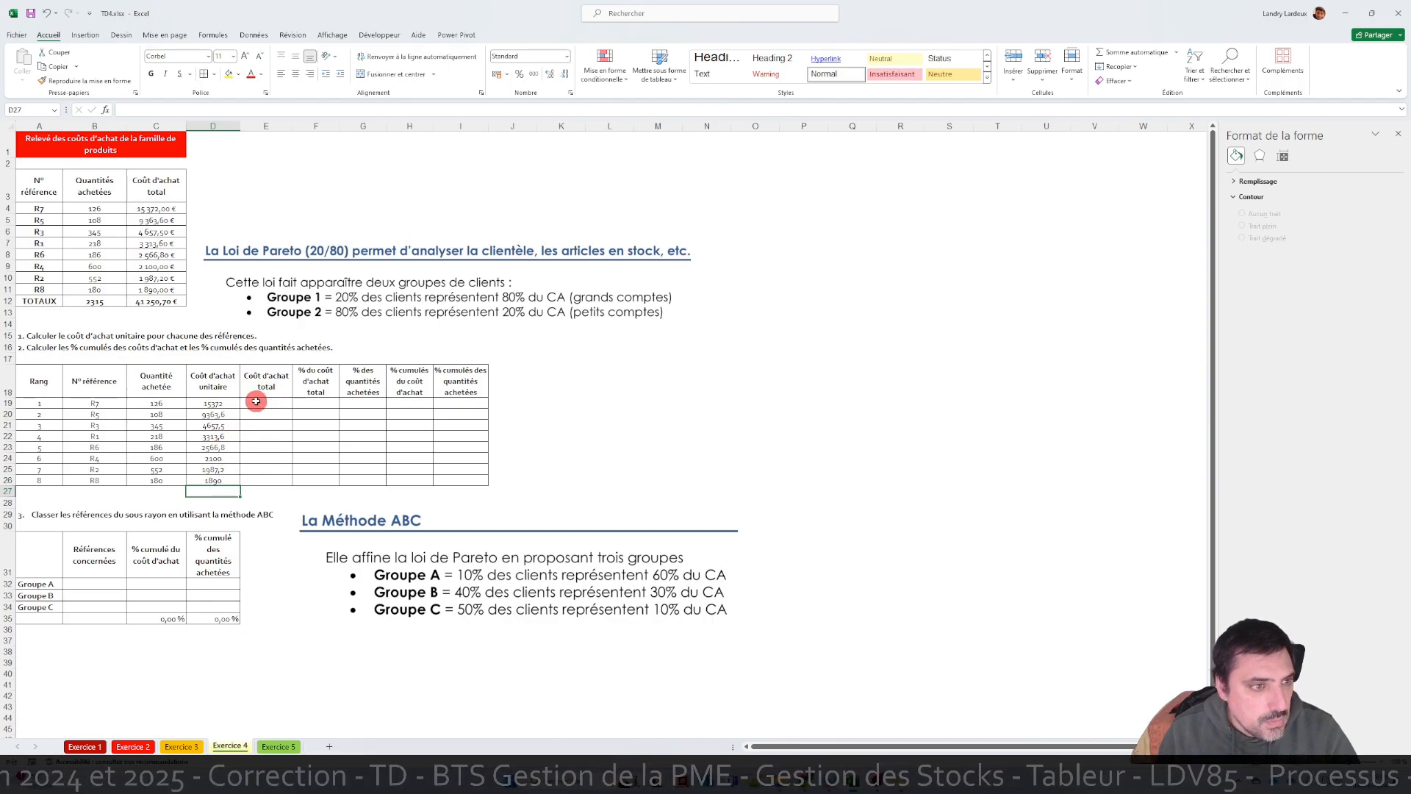
- Move the pasted cost values from D19:D26 into the Coût d'achat total column, E19:E26
drag(213, 403, 212, 474)
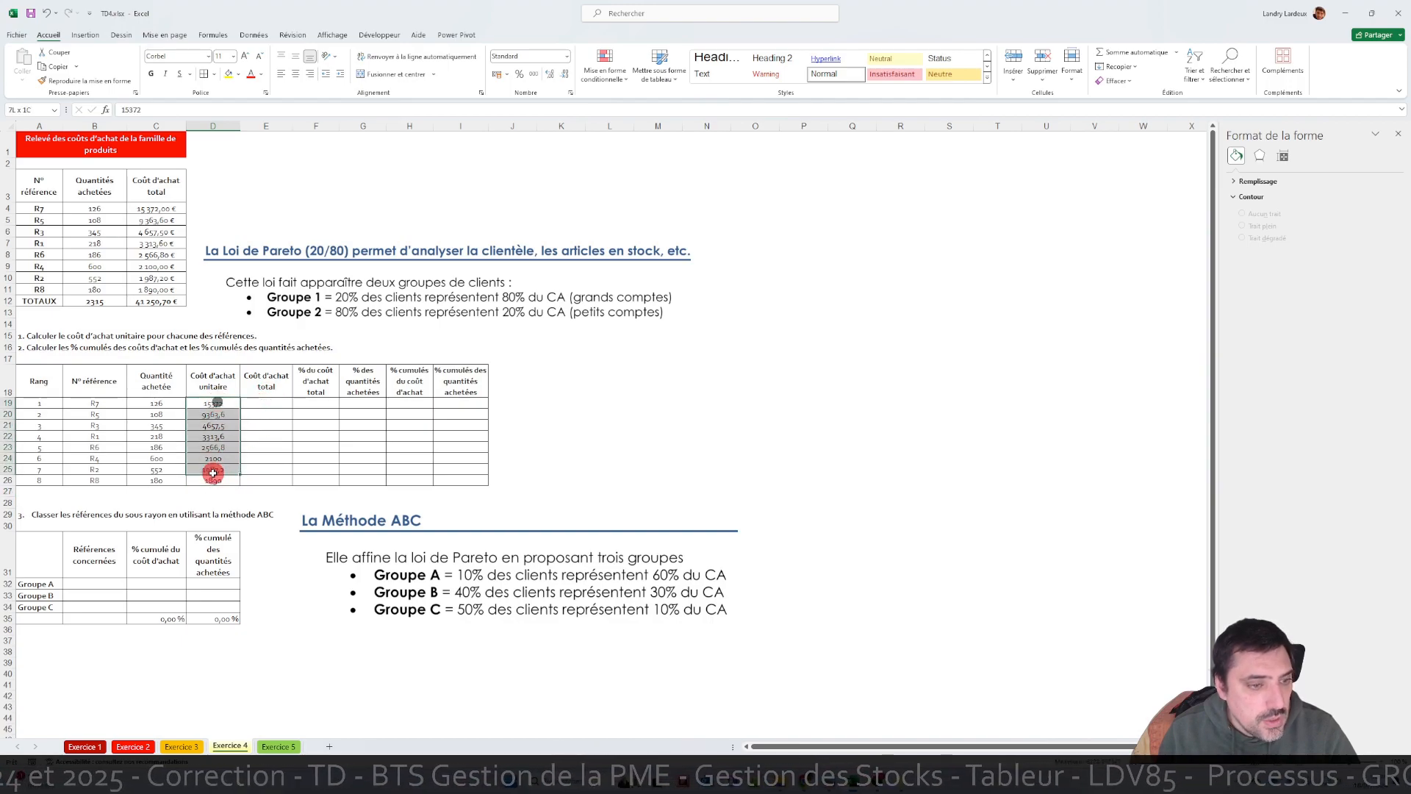
click(110, 382)
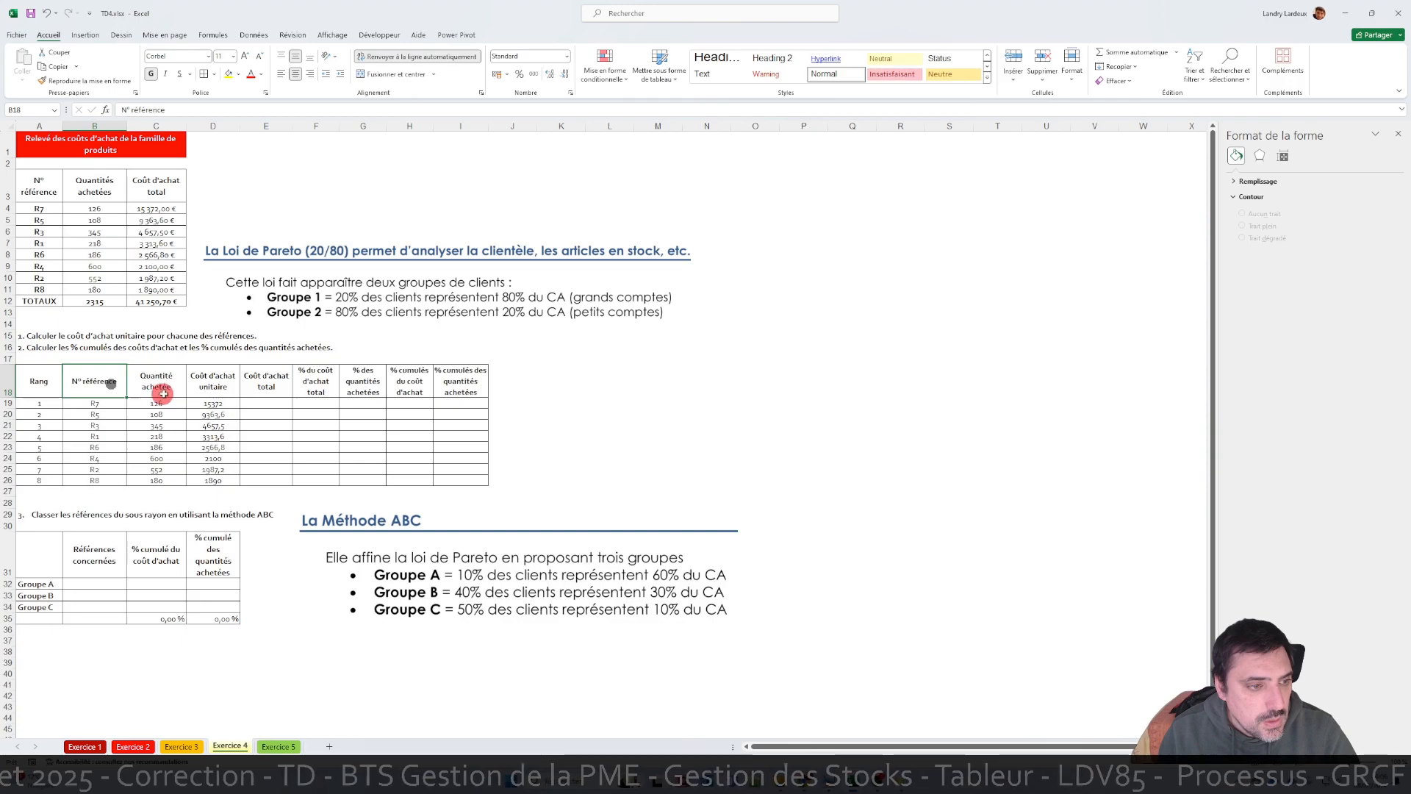
drag(219, 404, 274, 486)
- Calculate the first product's Coût d'achat unitaire in D19 with the formula =E19/C19
click(222, 401)
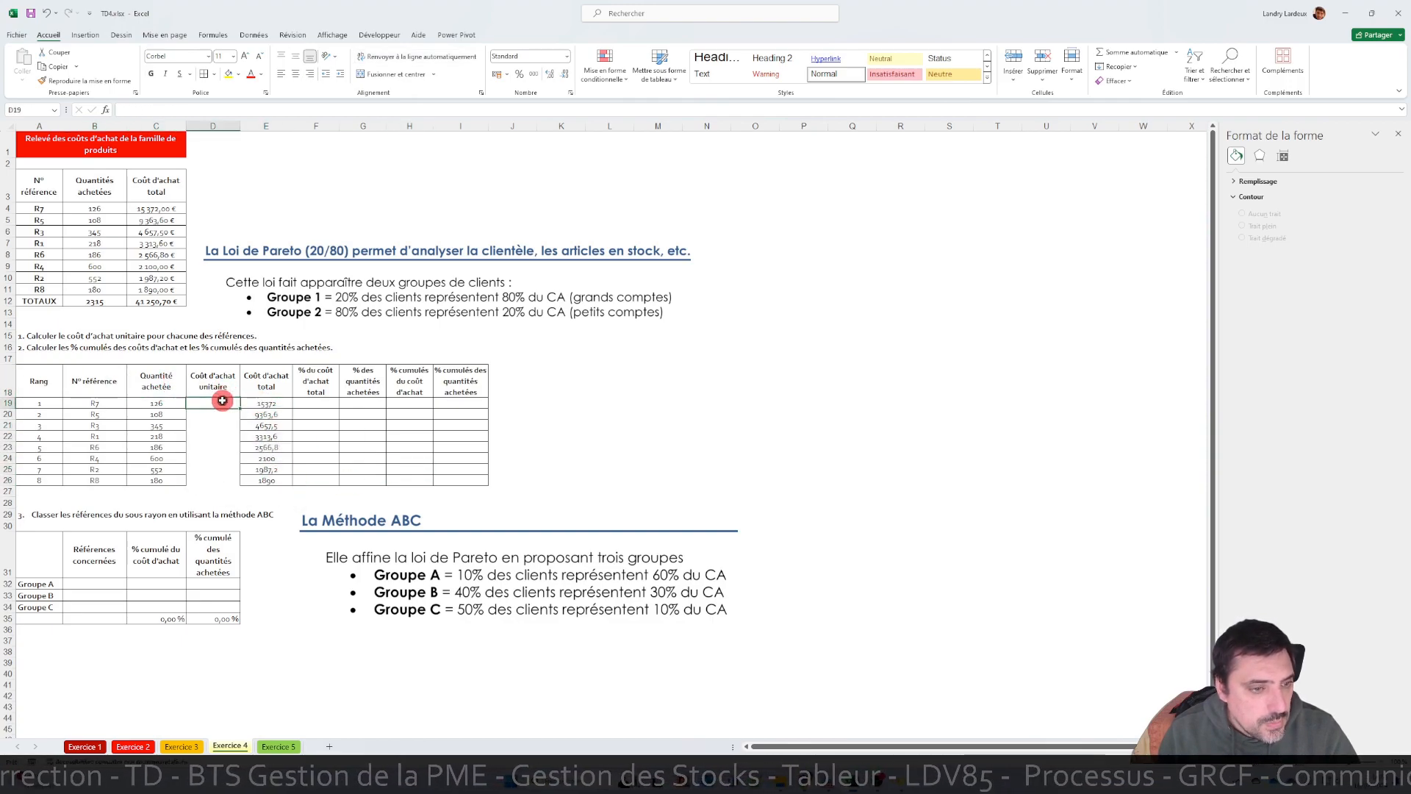
text(=)
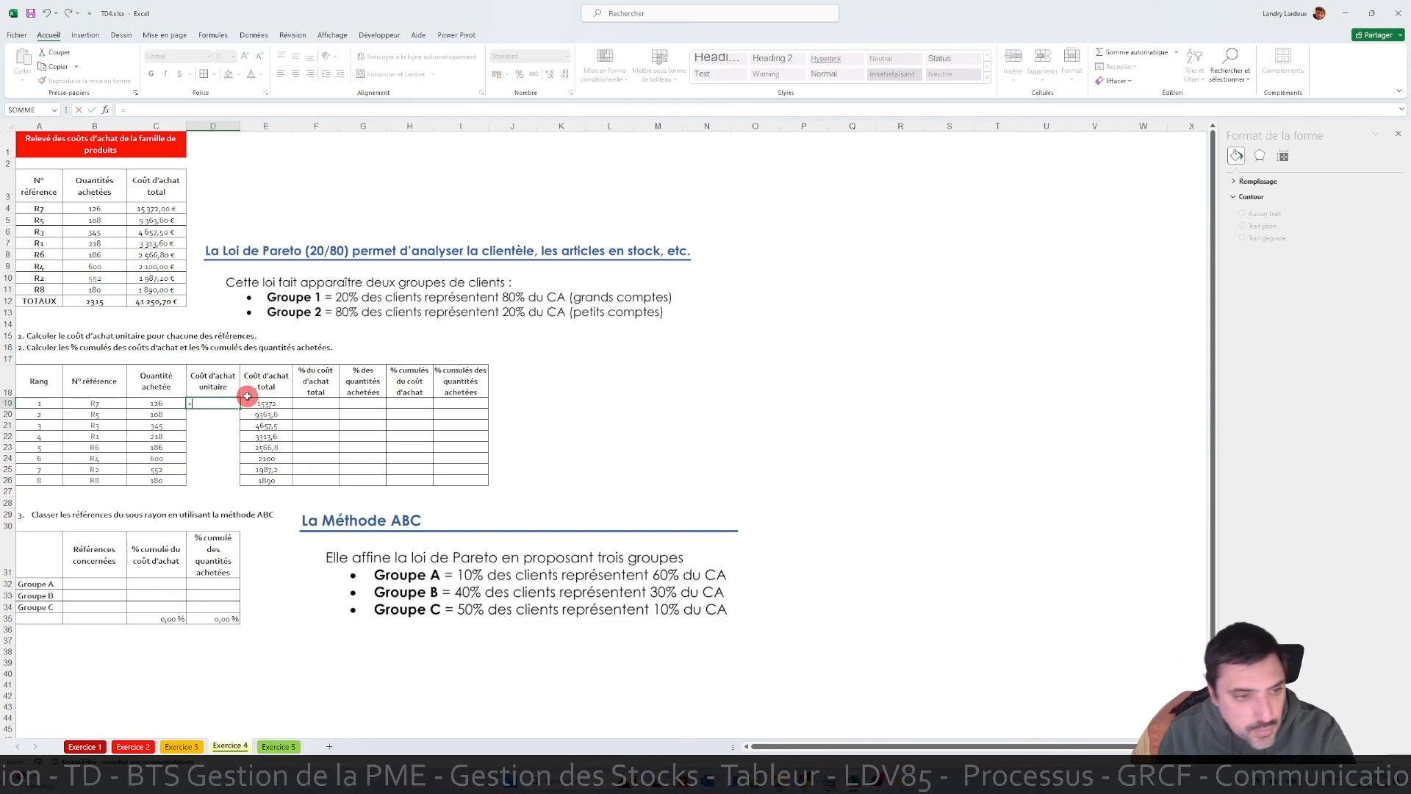
click(277, 399)
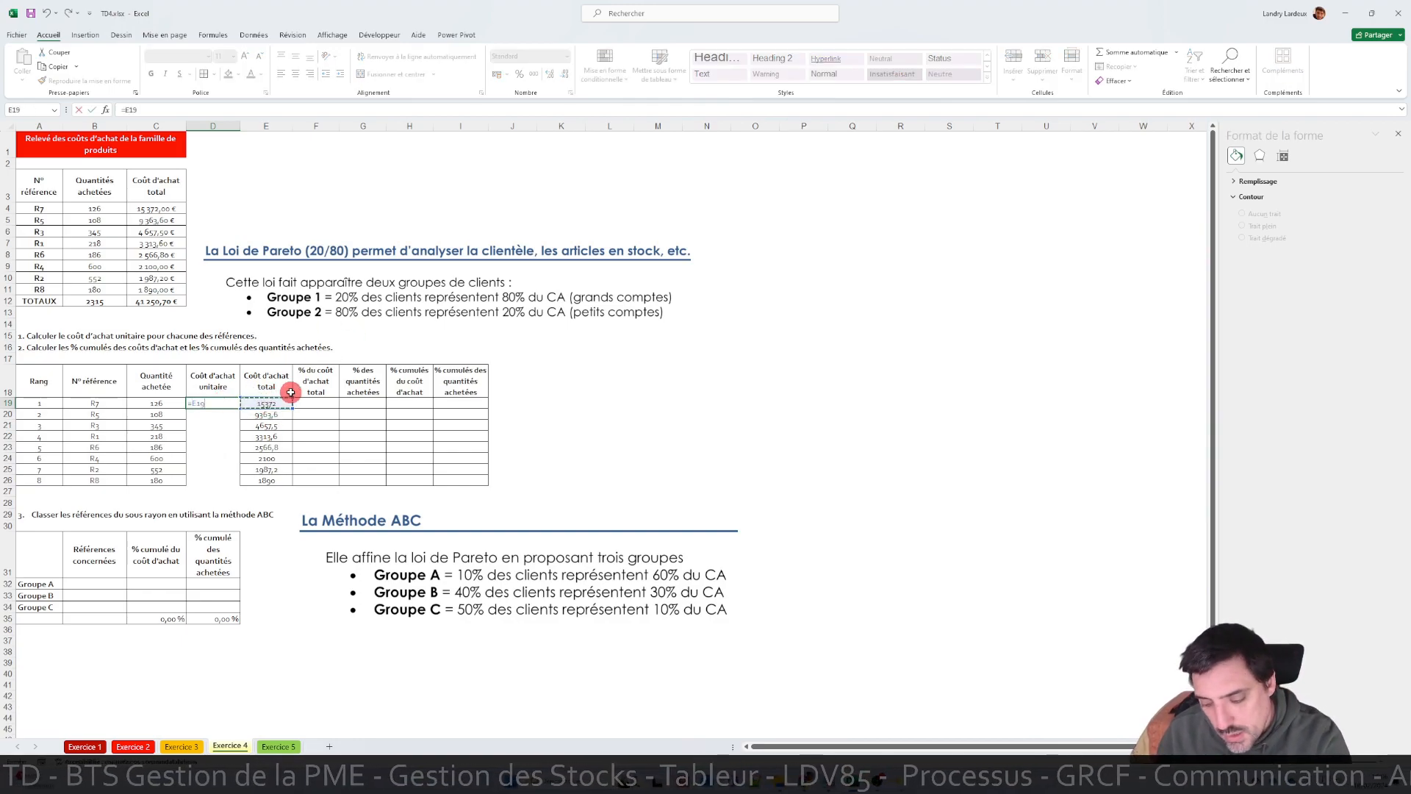
text(/)
click(162, 401)
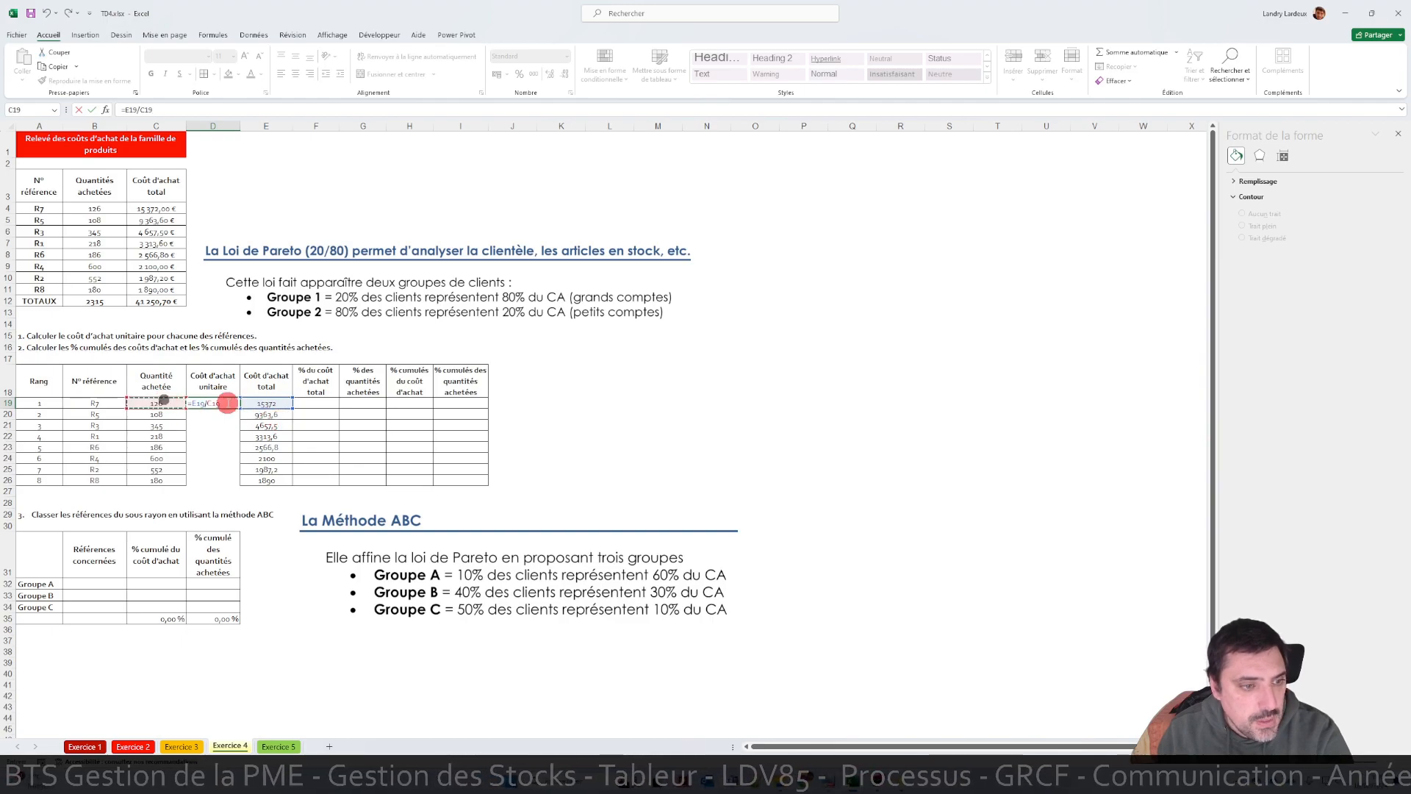
key(Return)
- Add borders to D19:E26 and apply the euro accounting number format to these cells
click(234, 402)
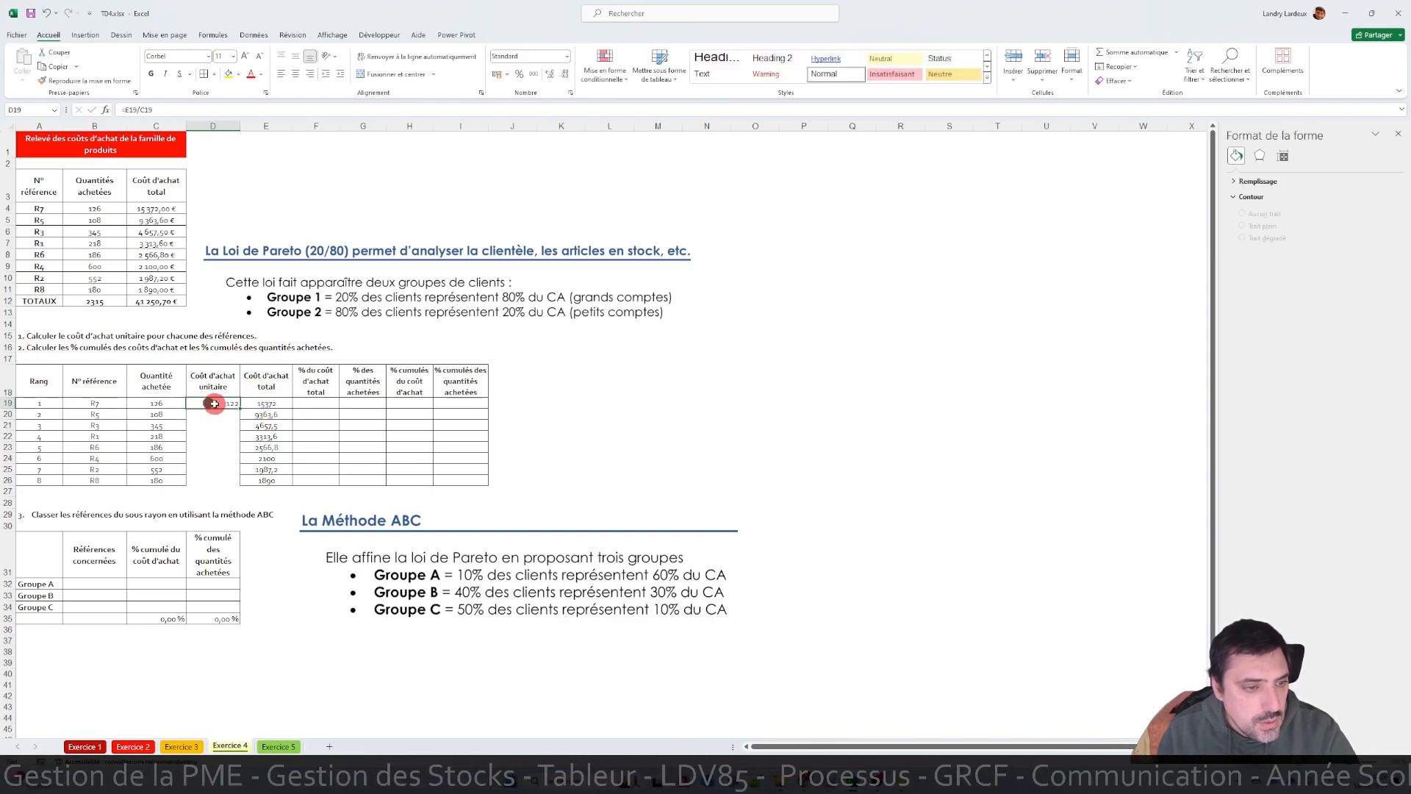
drag(214, 403, 271, 479)
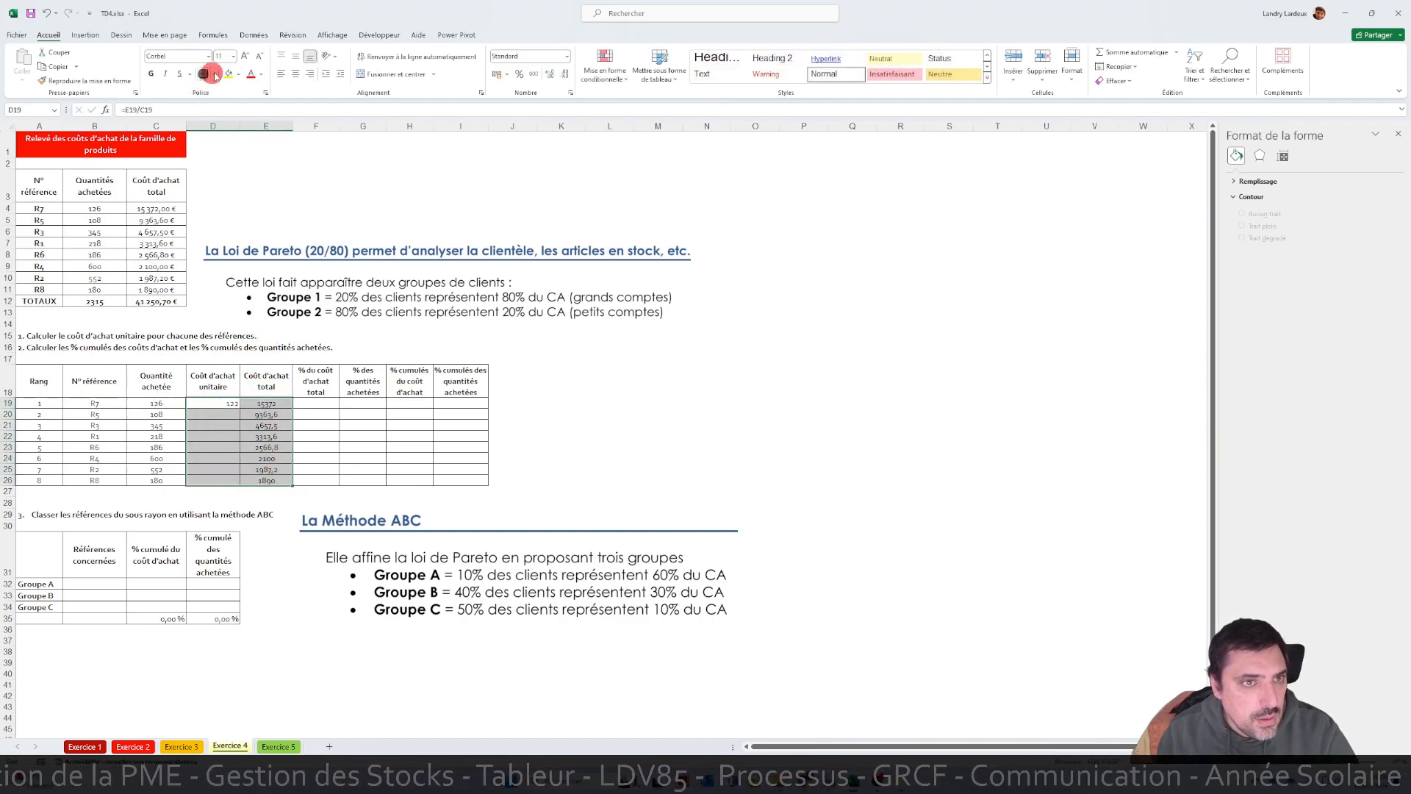
click(499, 74)
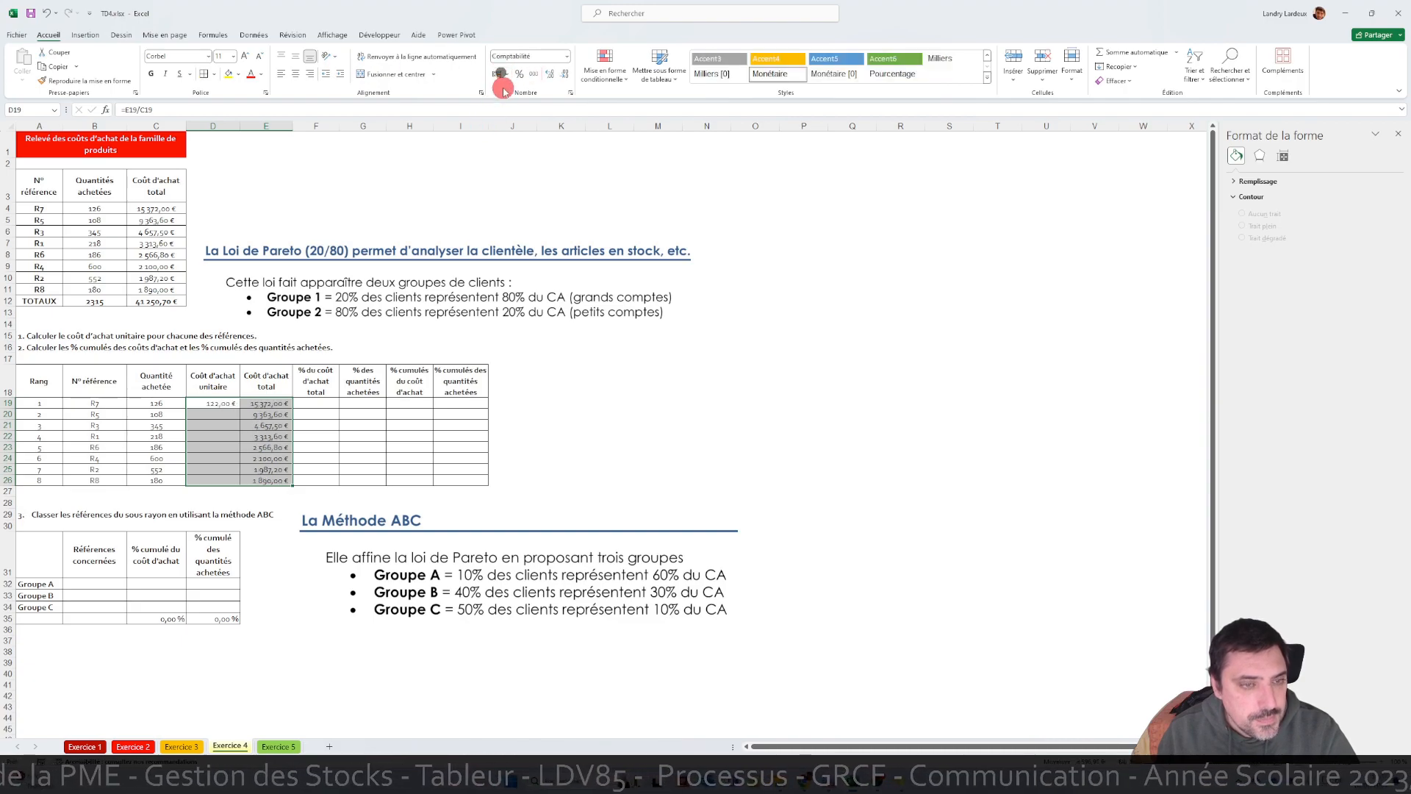
- Fill the unit cost formula from D19 down to D26
click(220, 404)
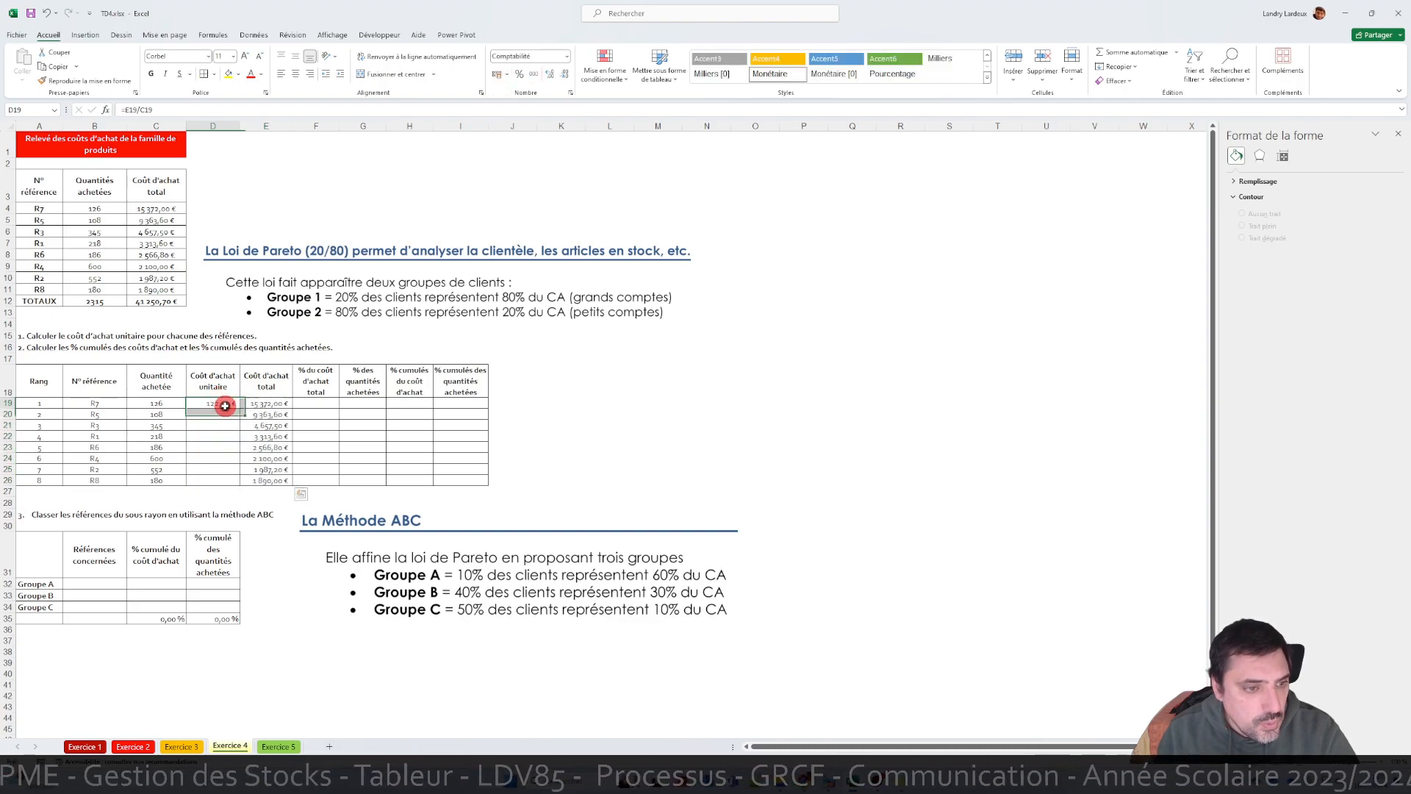
drag(243, 408, 242, 483)
click(217, 402)
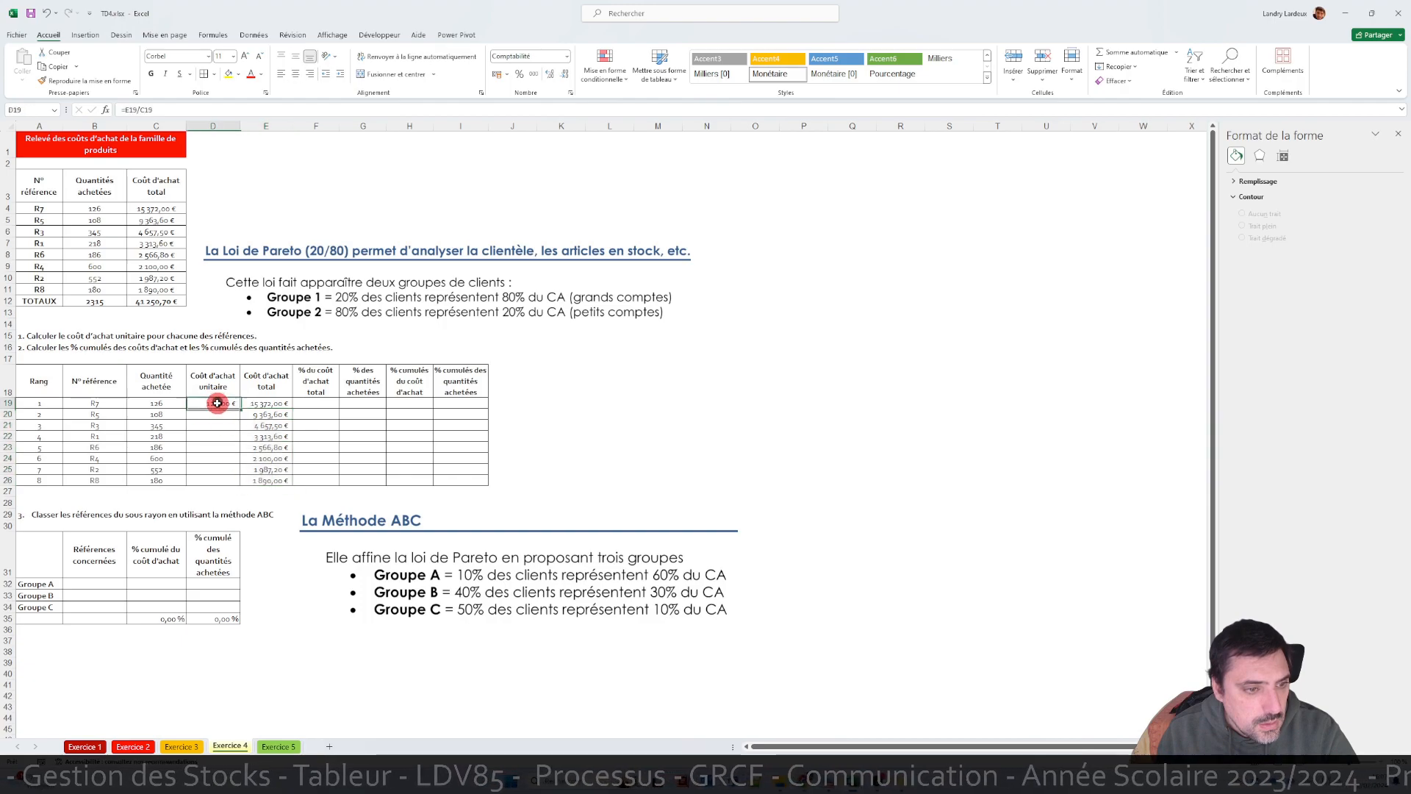
drag(240, 408, 241, 484)
click(378, 409)
- Total the Quantité achetée column in C27 and the Coût d'achat total column in E27 with automatic sums
click(165, 491)
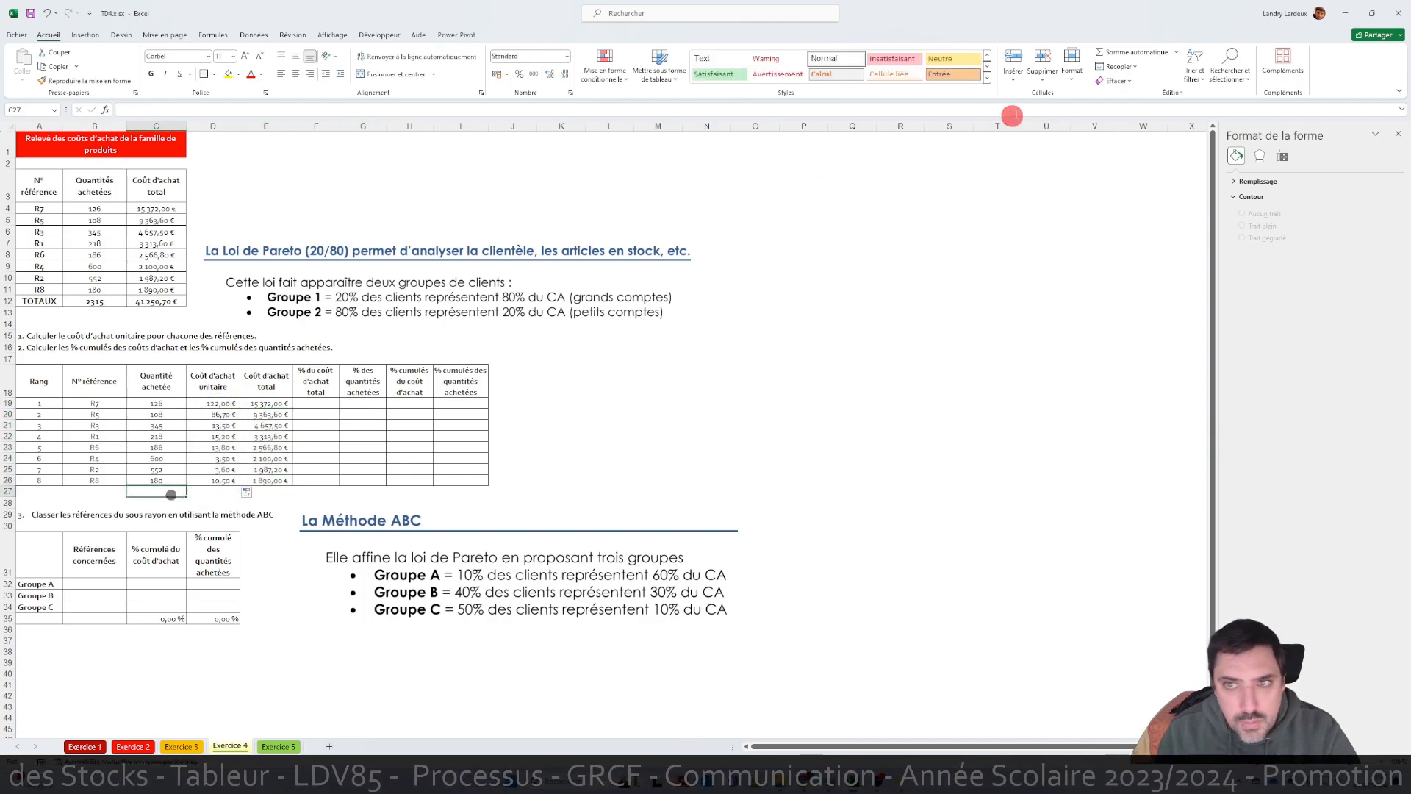
click(1174, 57)
click(1113, 70)
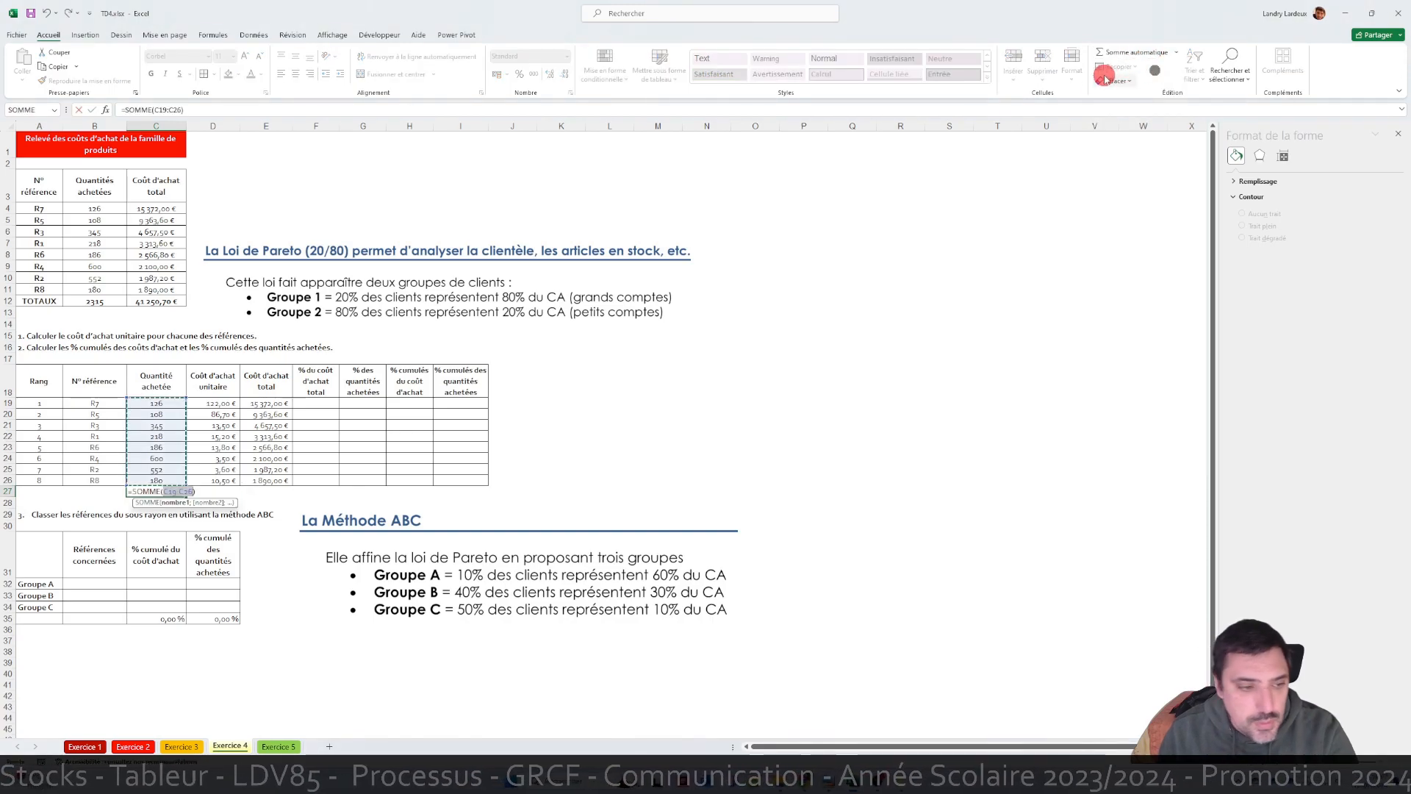
key(Return)
key(Right)
key(Right)
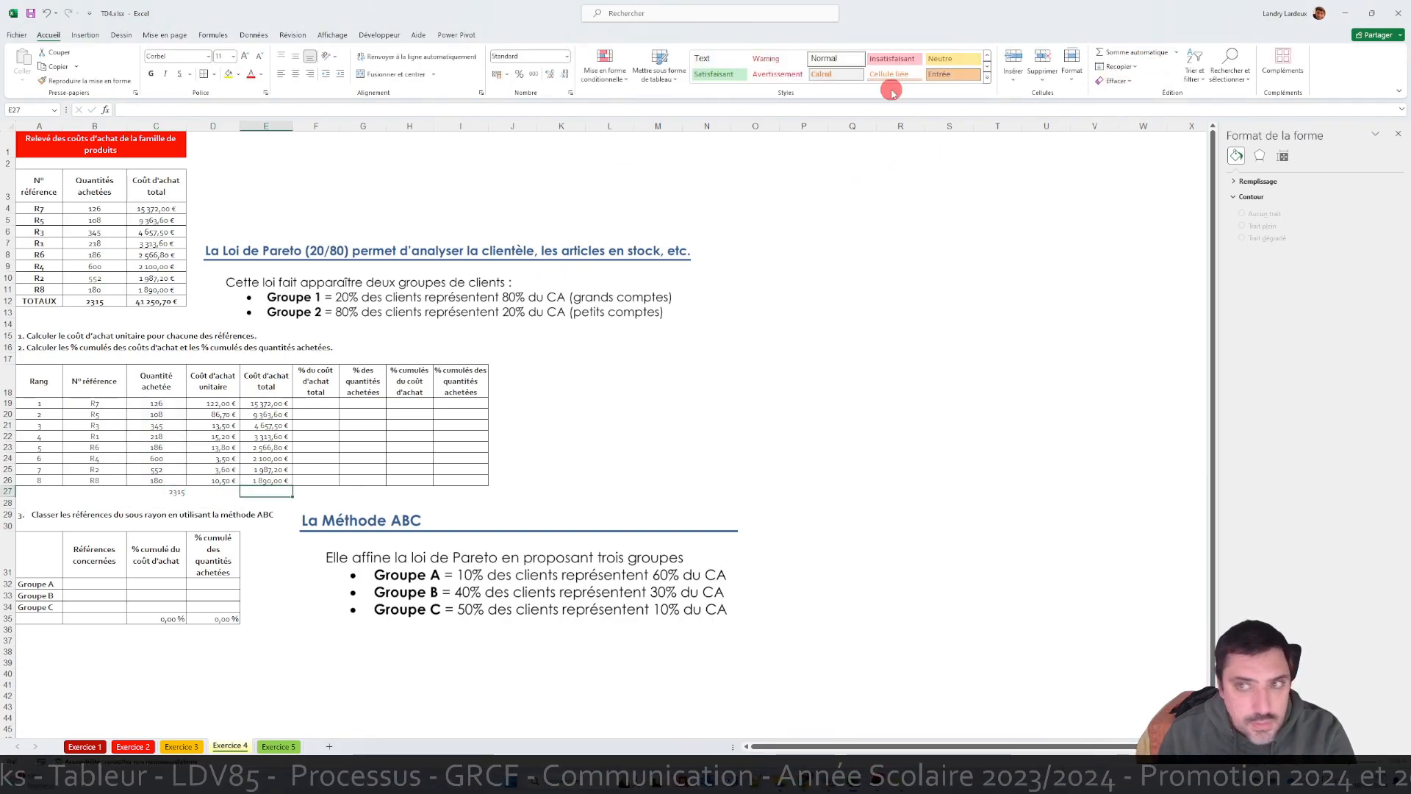
click(1151, 53)
key(Return)
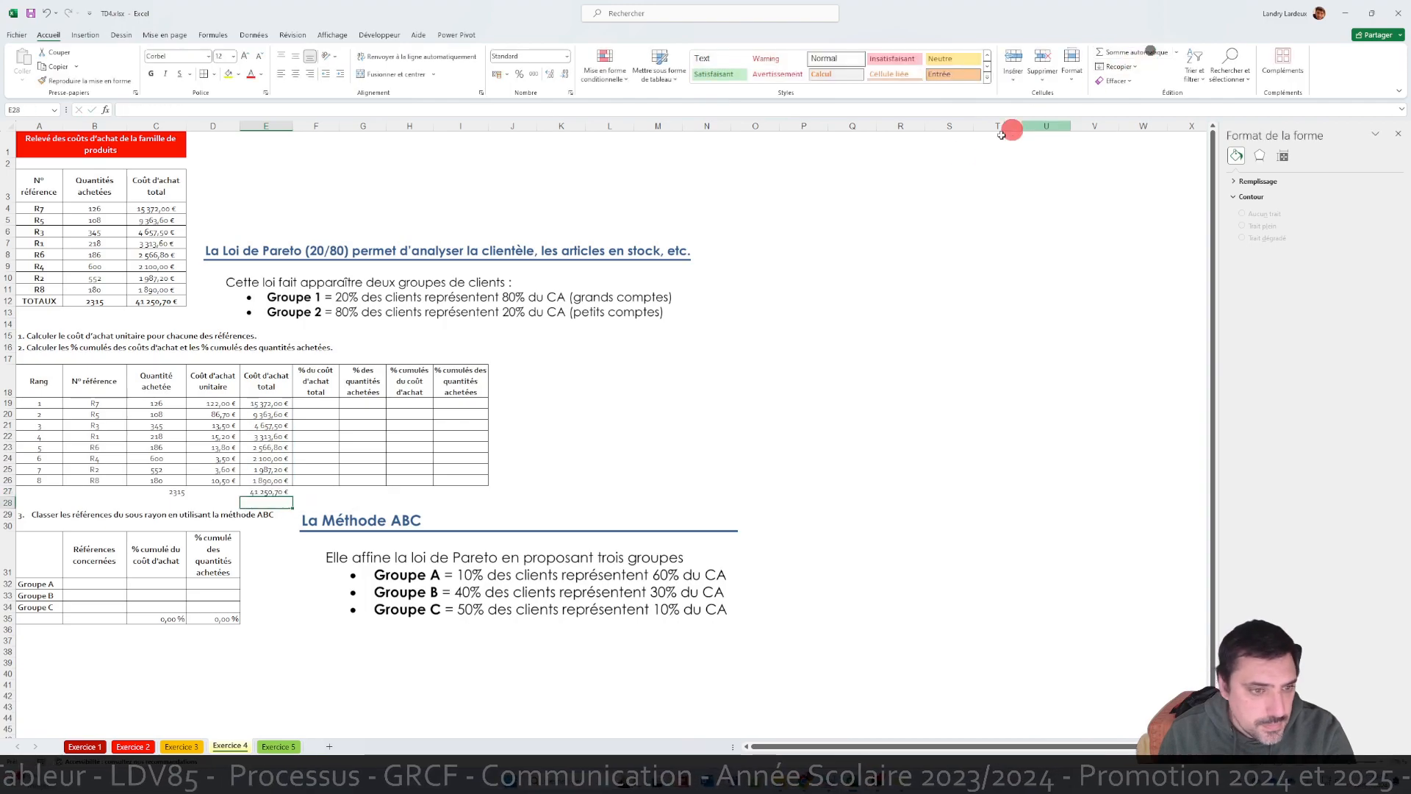
- Add borders around the total cells C27 and E27
click(316, 404)
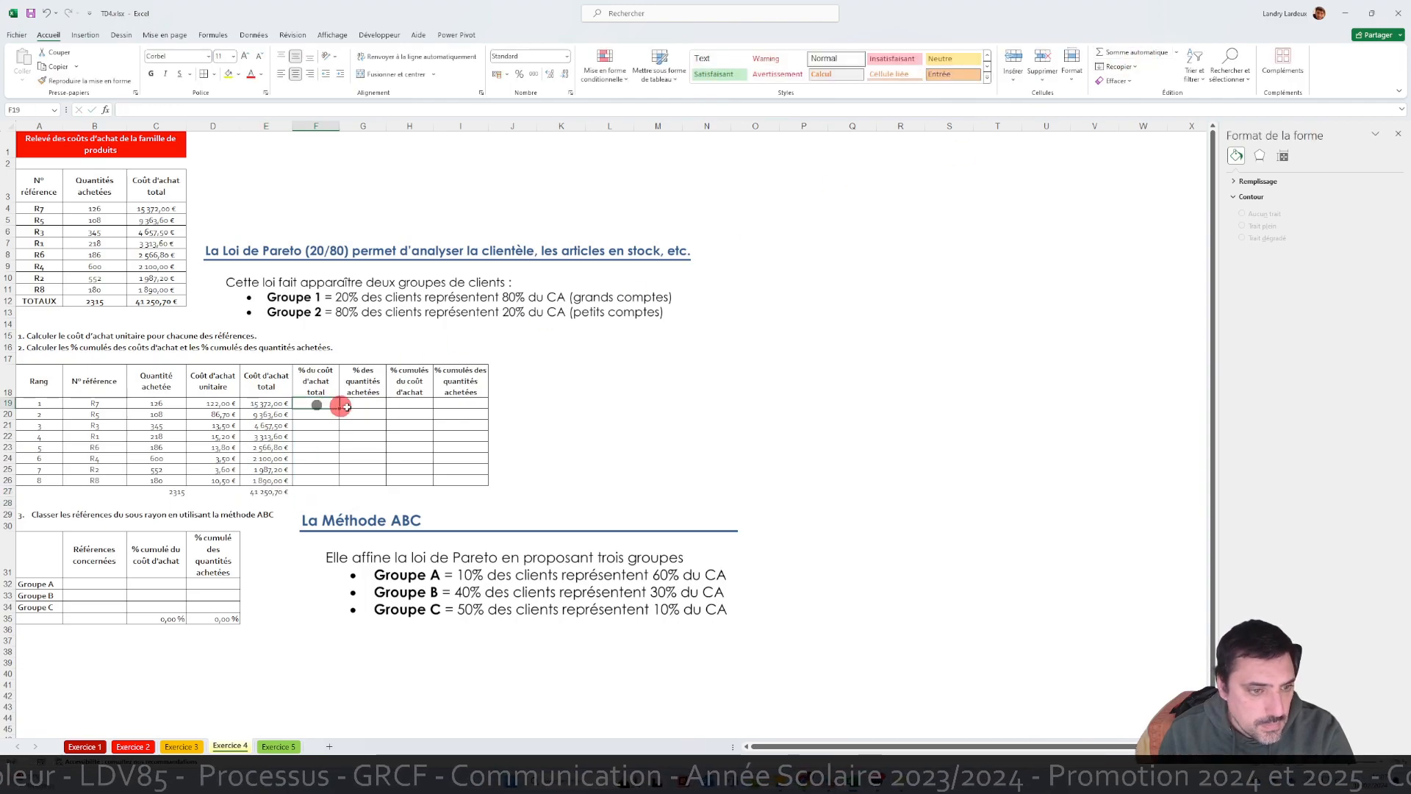
click(160, 491)
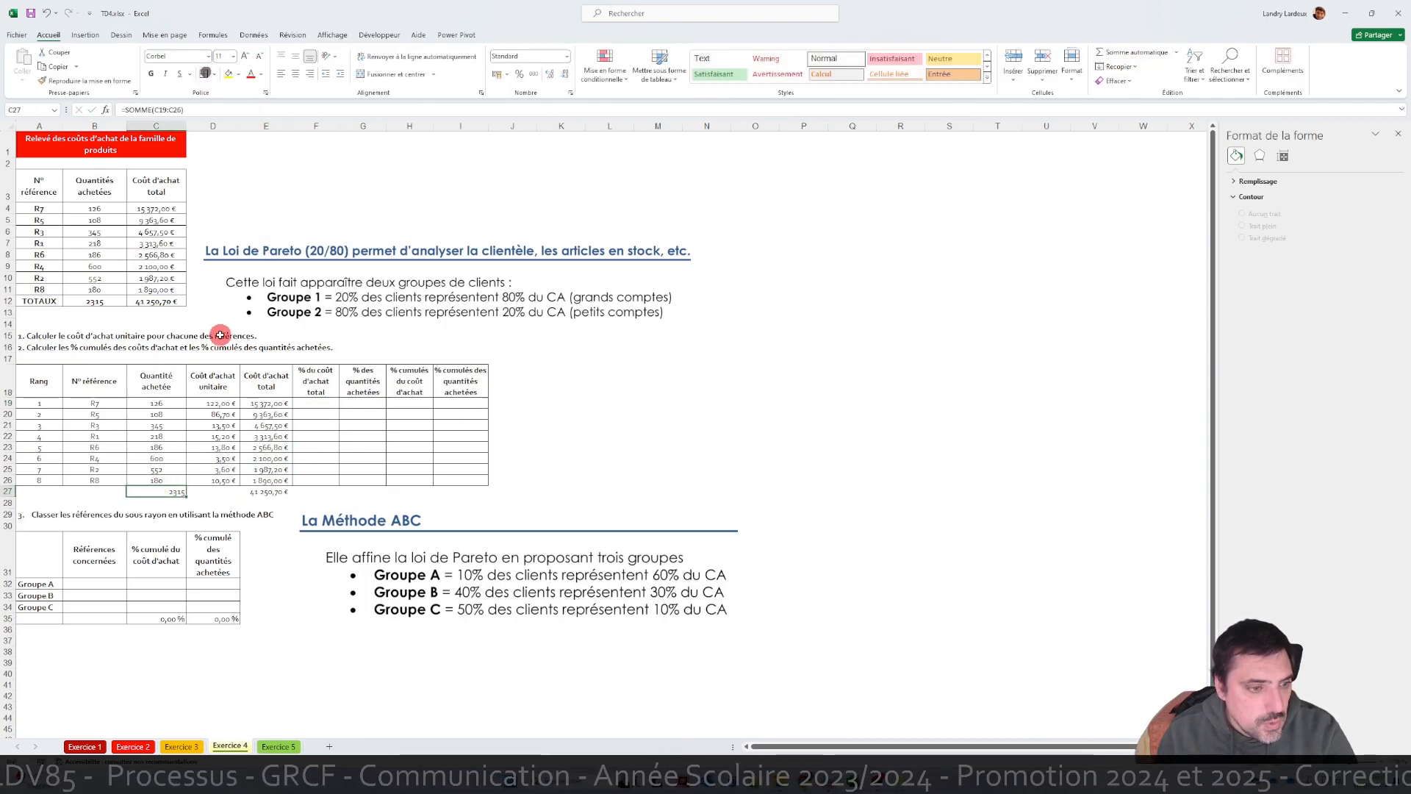
click(264, 490)
click(204, 74)
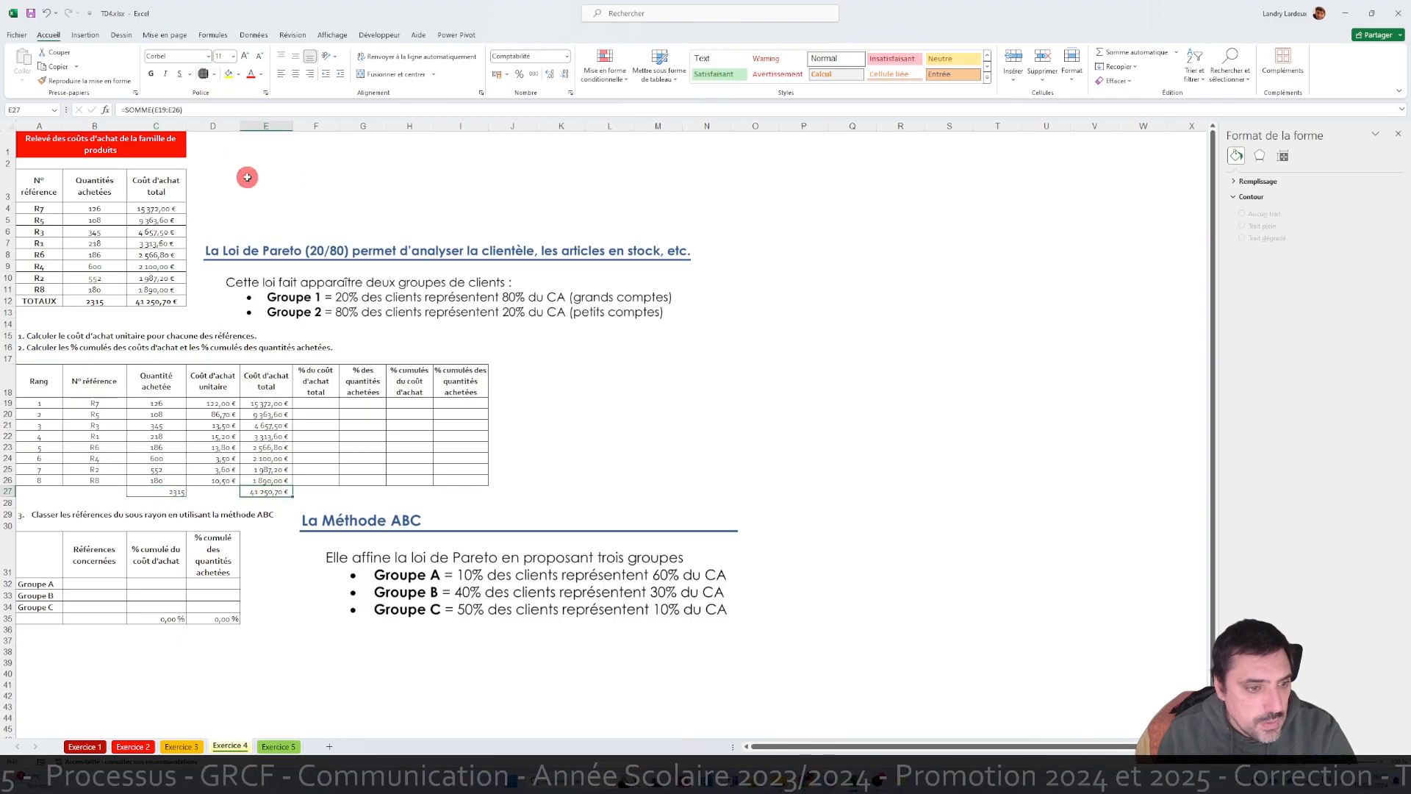
- Calculate the first product's % du coût d'achat total in F19 with the formula =E19/$E$27
click(325, 402)
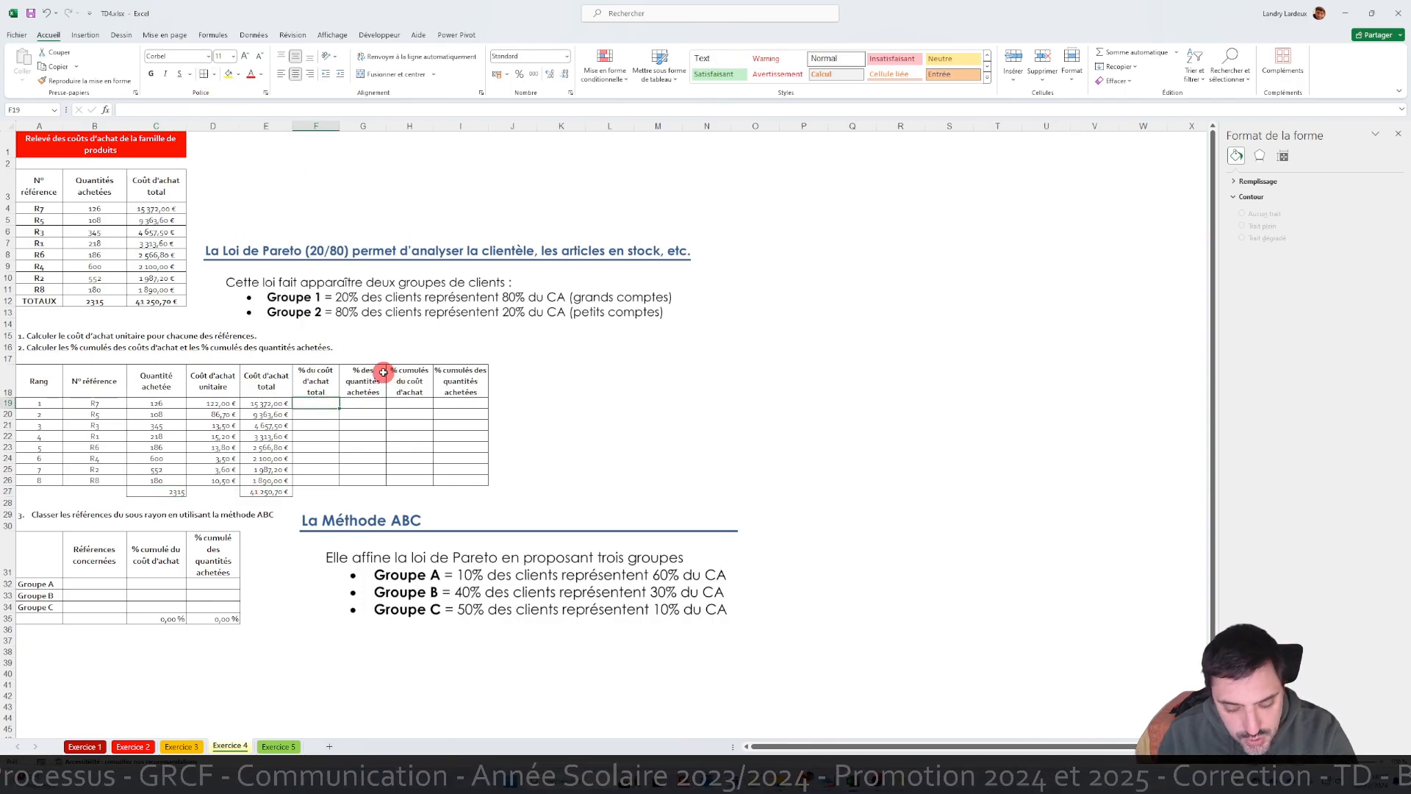
text(=)
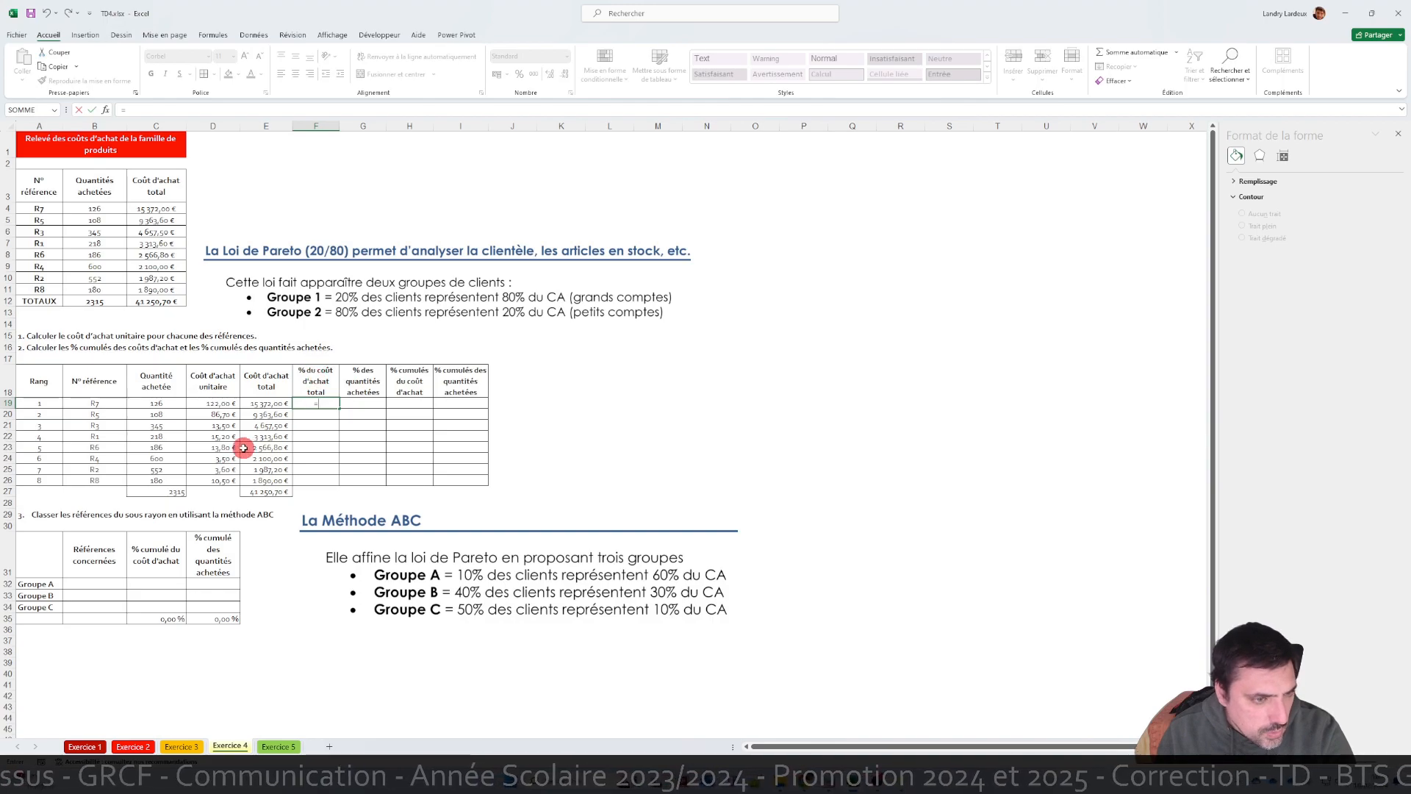
click(272, 402)
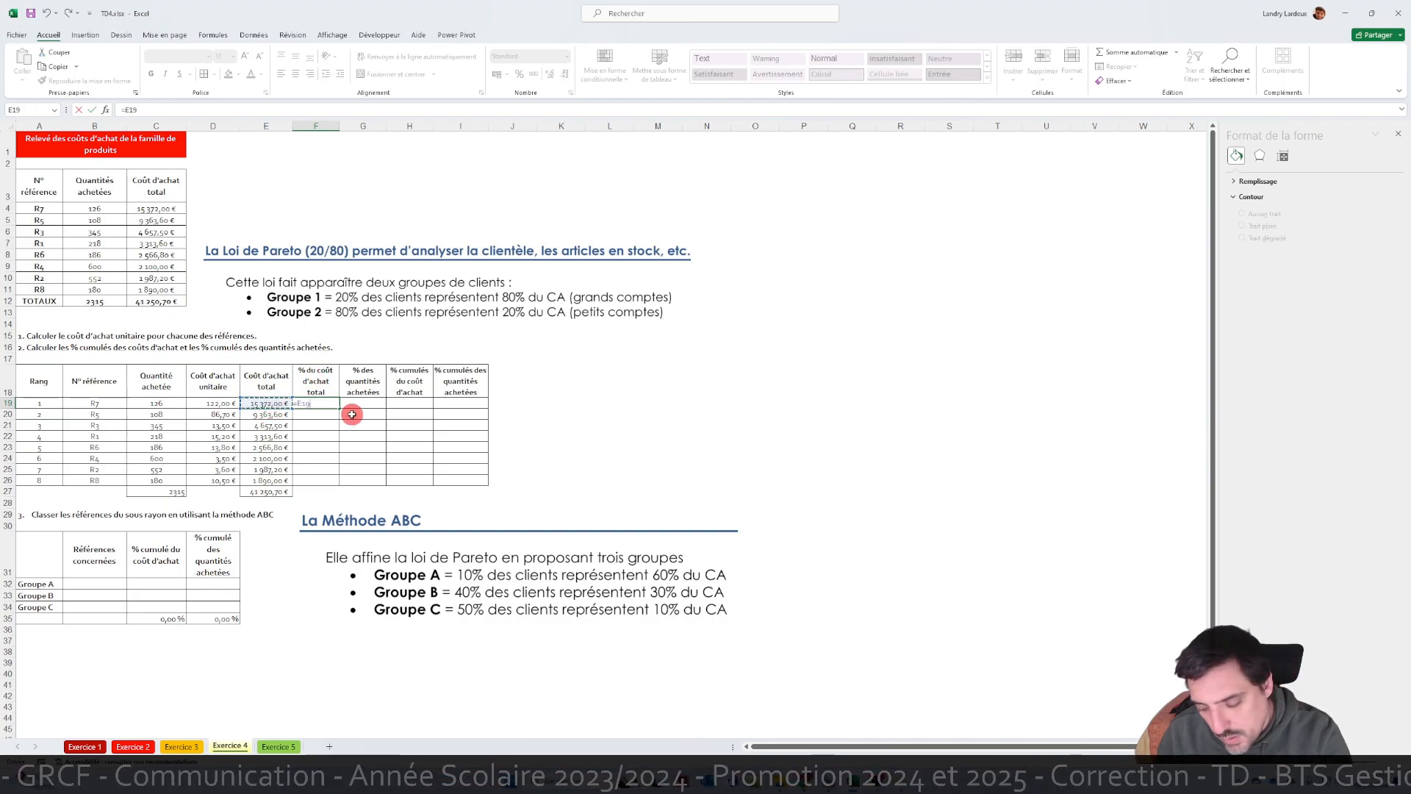
text(/)
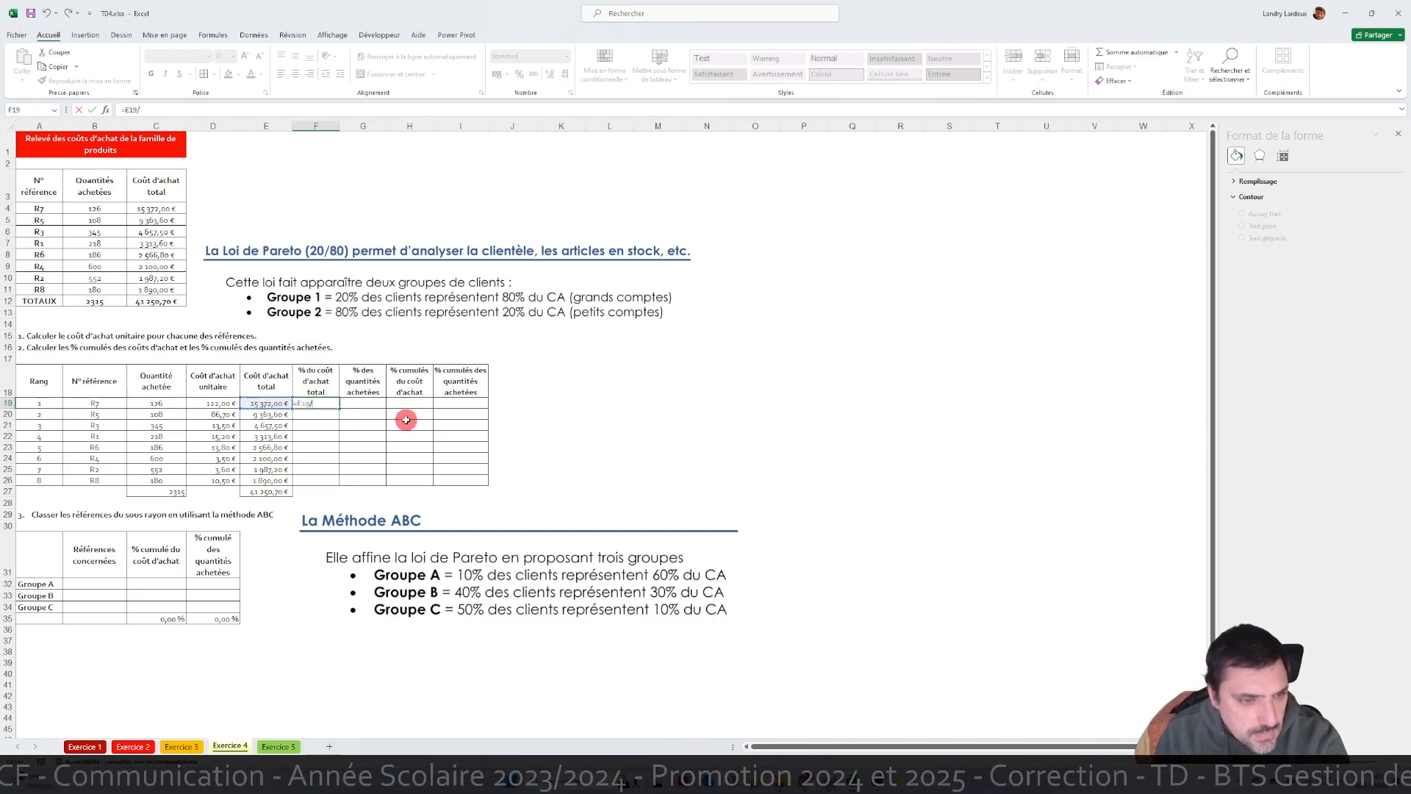
click(287, 489)
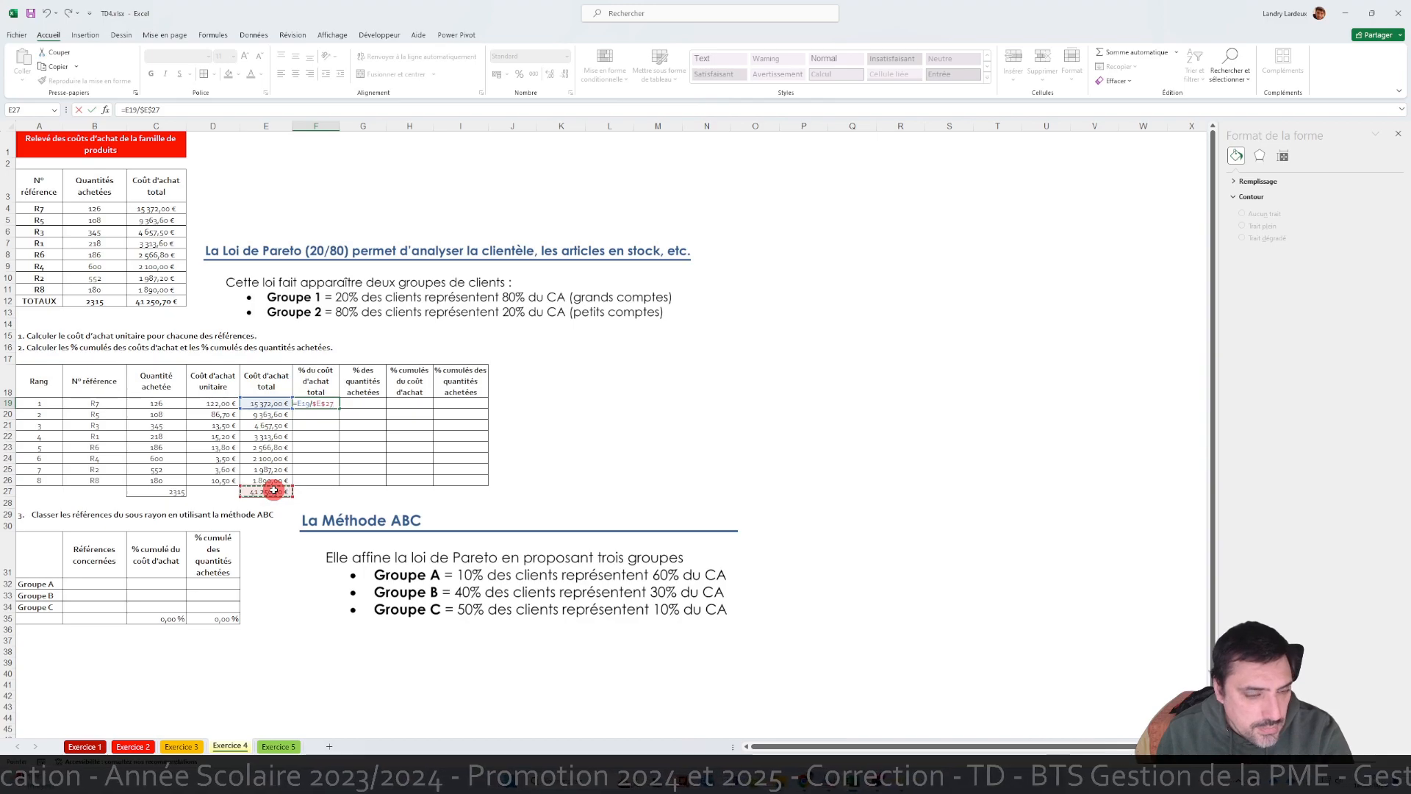
key(Return)
- Format F19 as a percentage and fill its formula down to F26
click(329, 406)
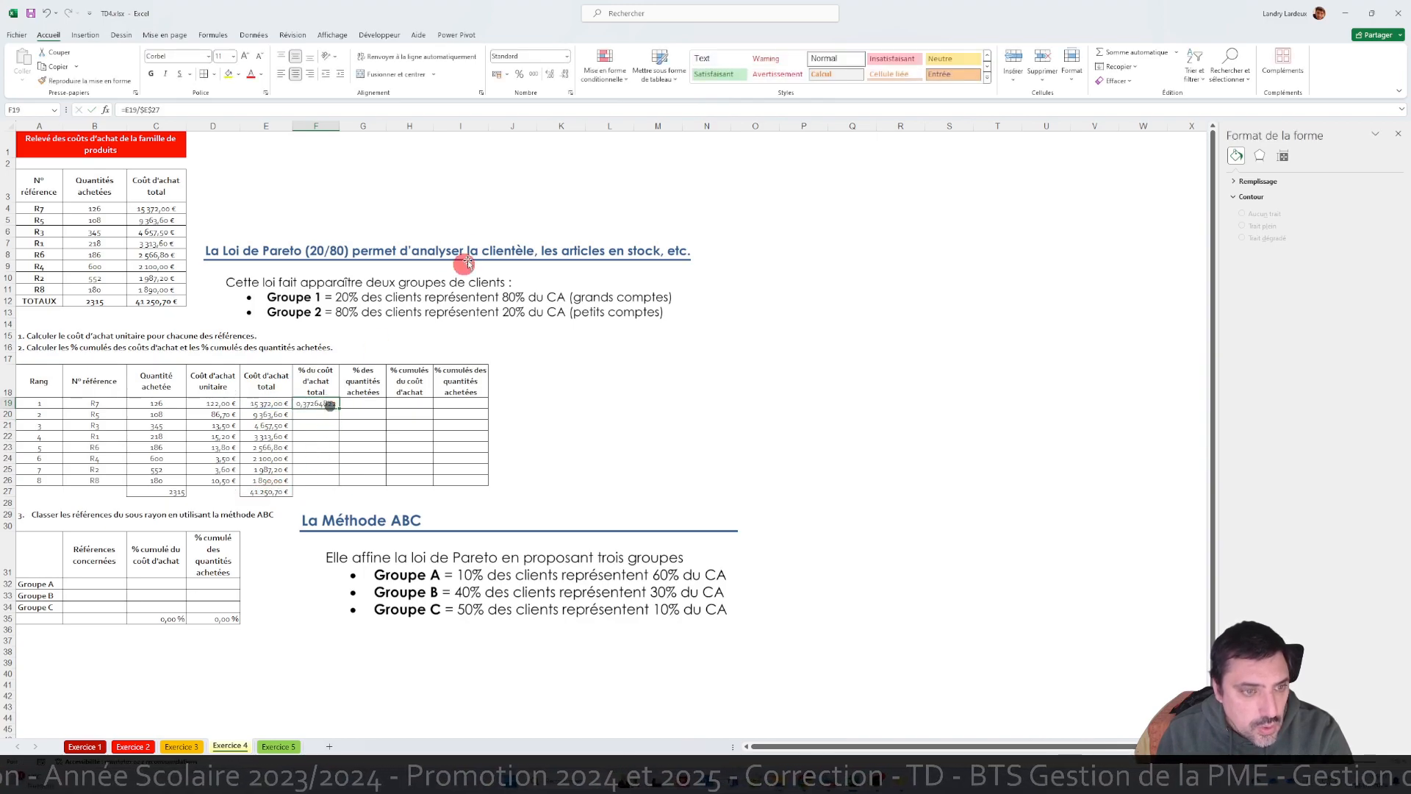
click(521, 74)
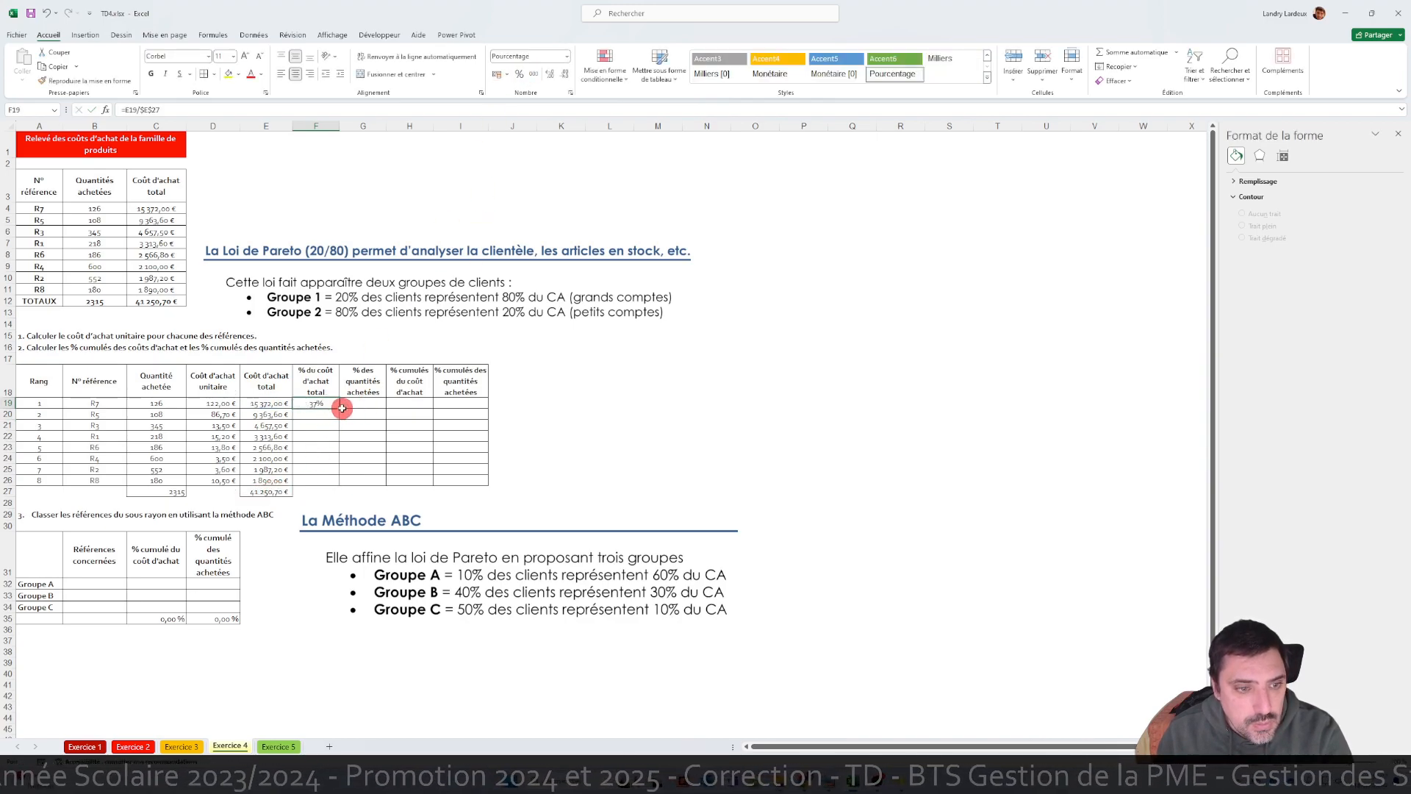
drag(339, 408, 328, 479)
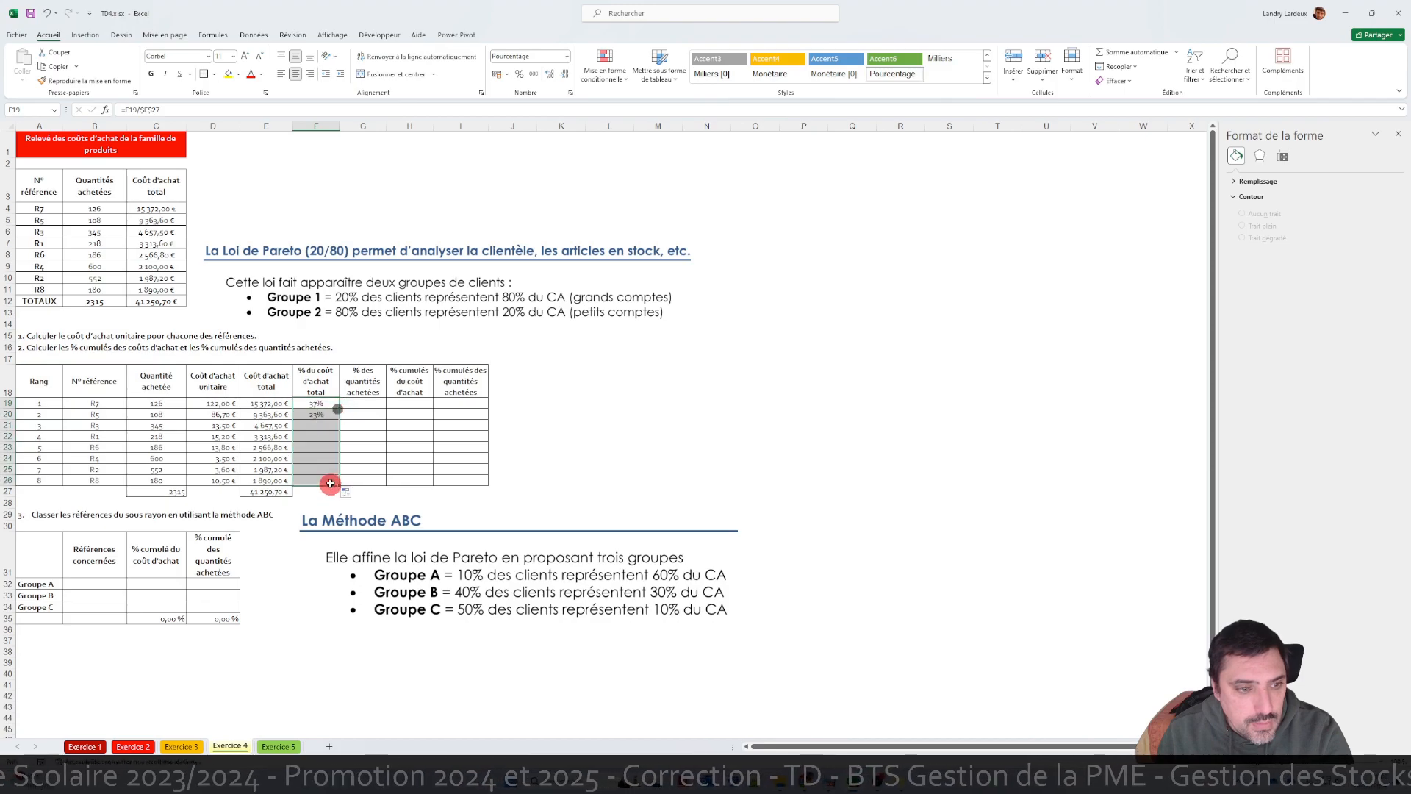
- Begin a formula in H19, the first cell of the % cumulés du coût d'achat column
click(403, 405)
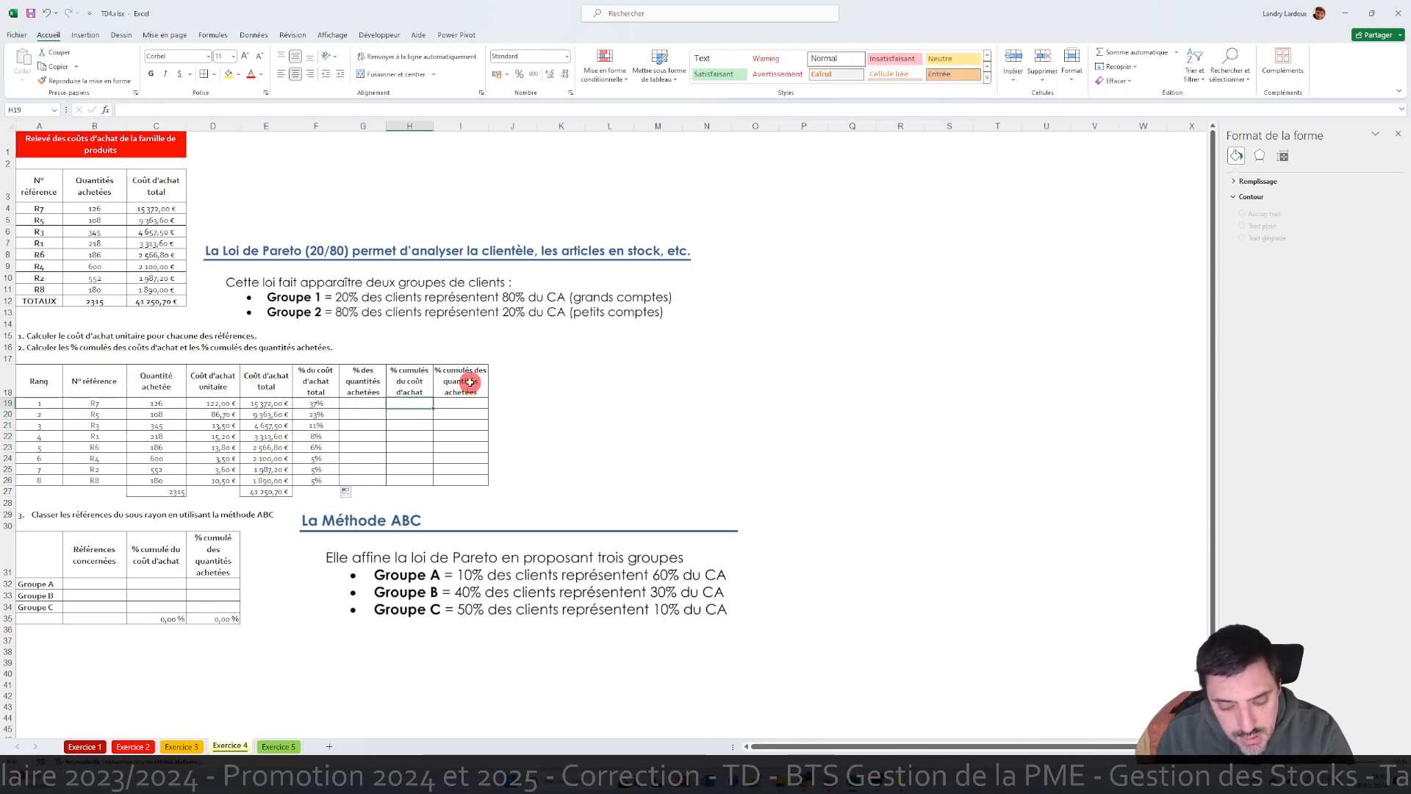
text(=)
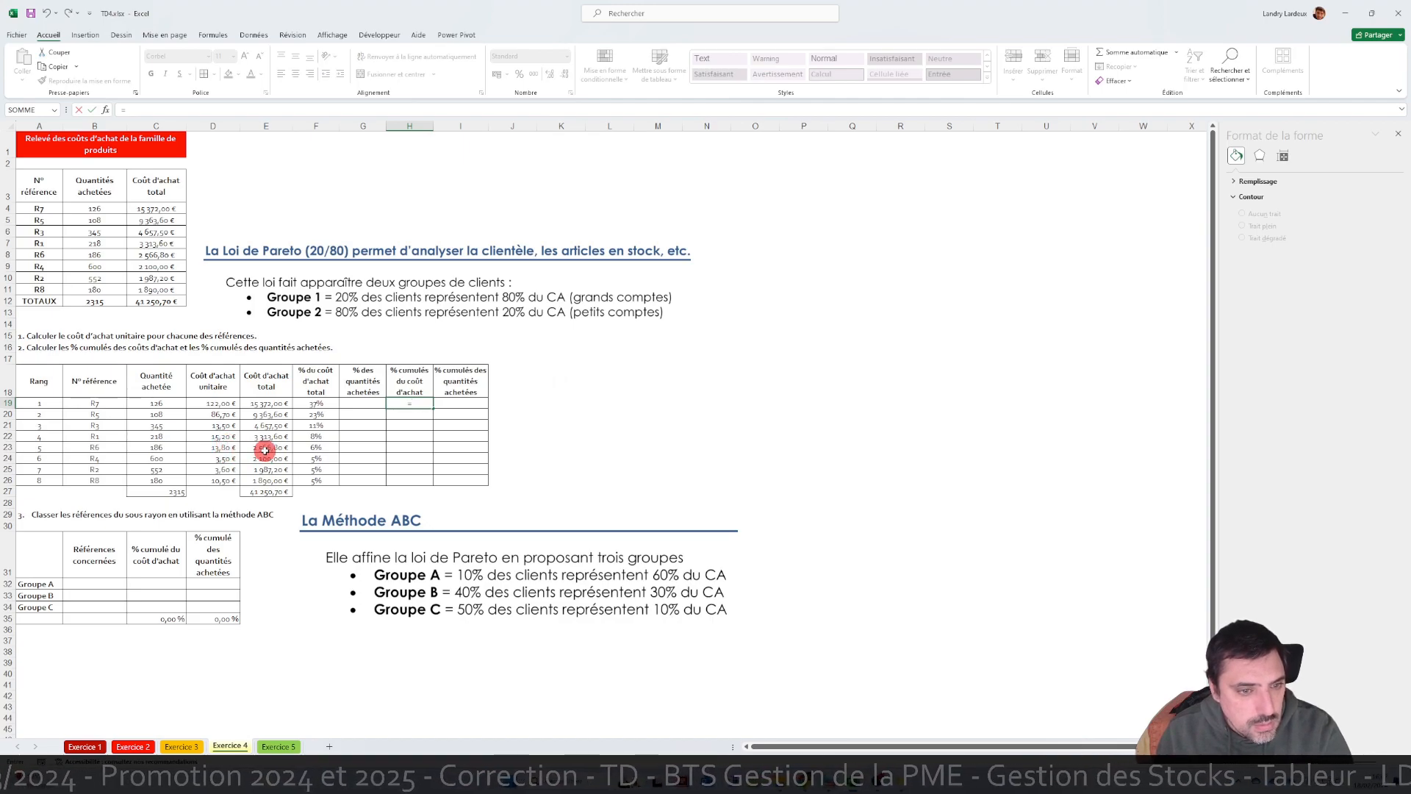
- Enter =C19/$C$27 in cell G19 to calculate R7's share of the purchased quantities
key(Escape)
click(378, 401)
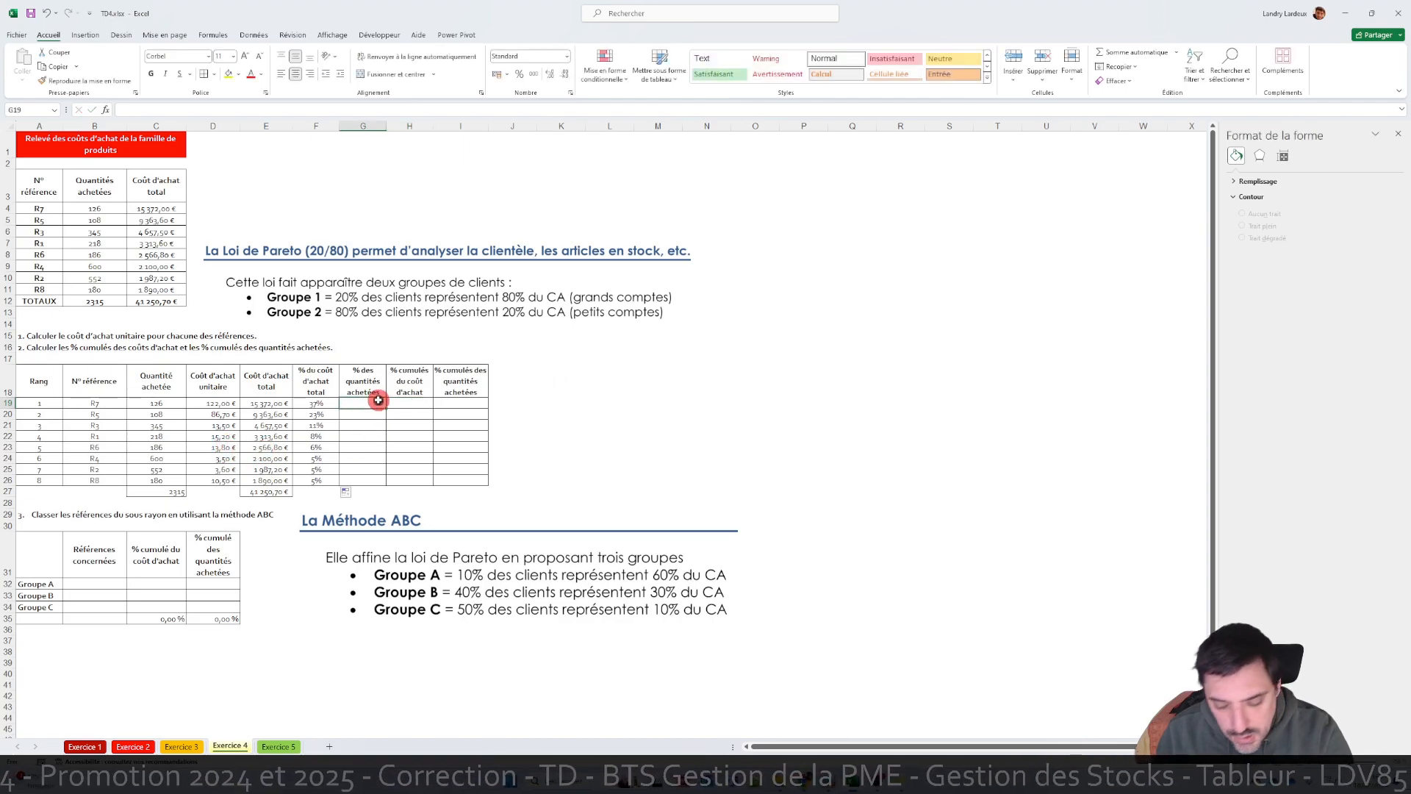
text(=)
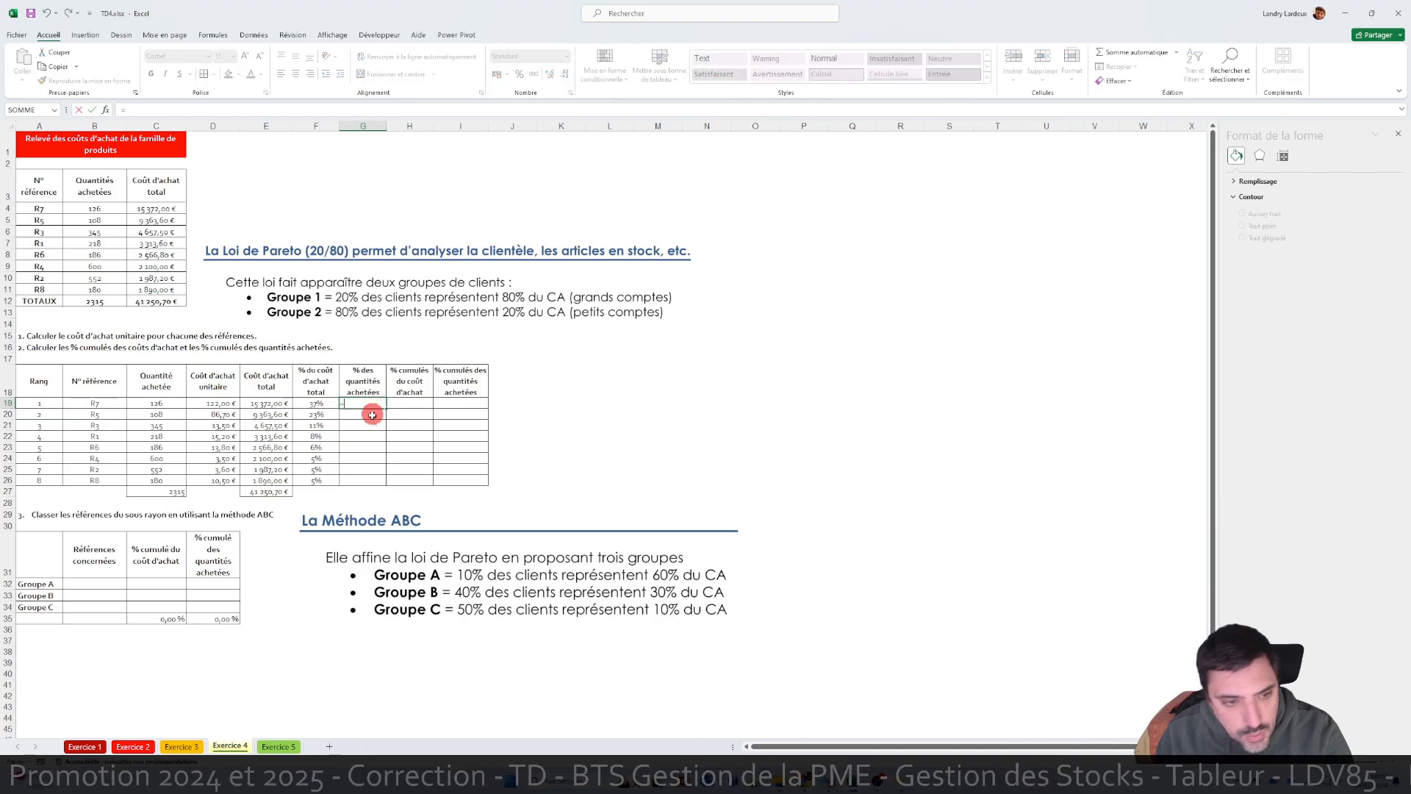
click(164, 401)
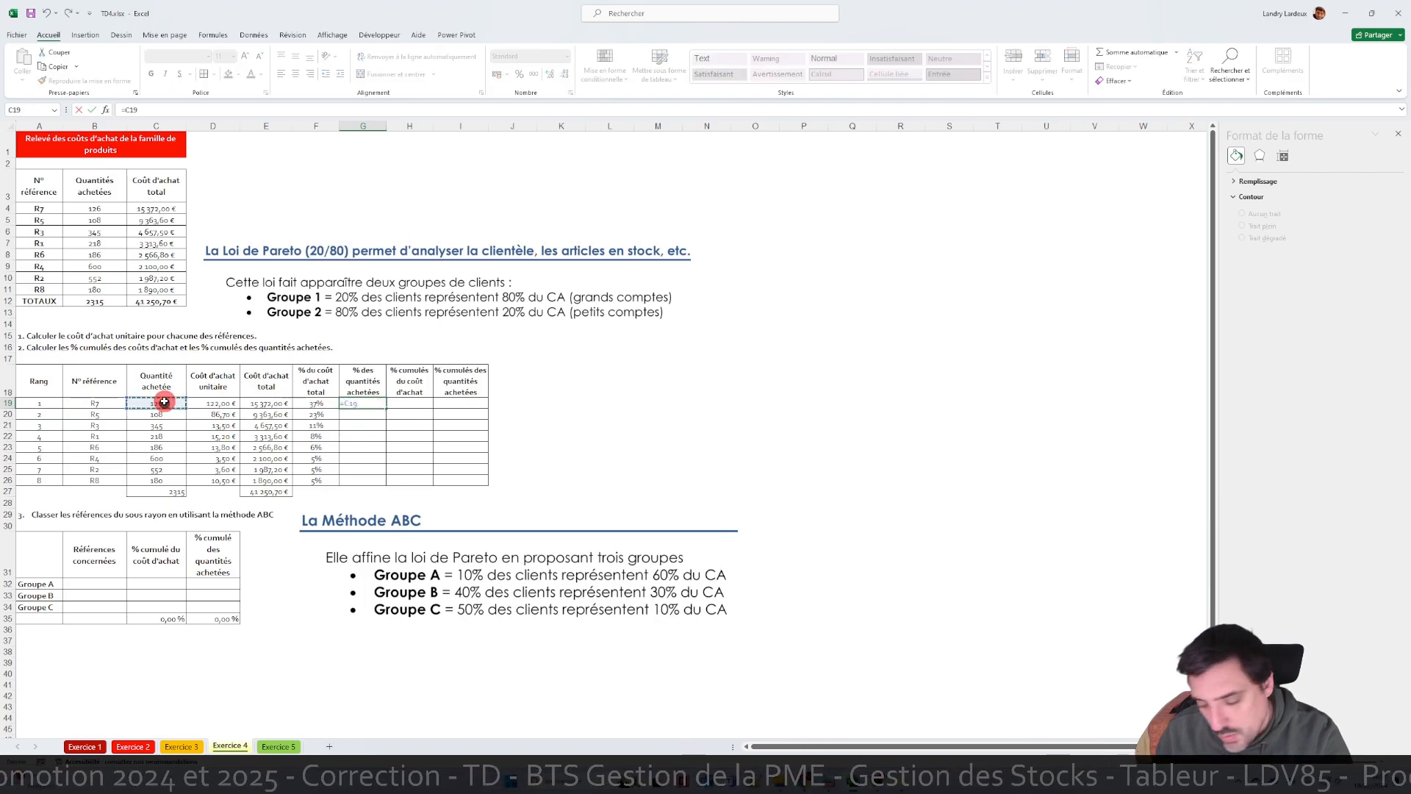
text(/)
click(166, 491)
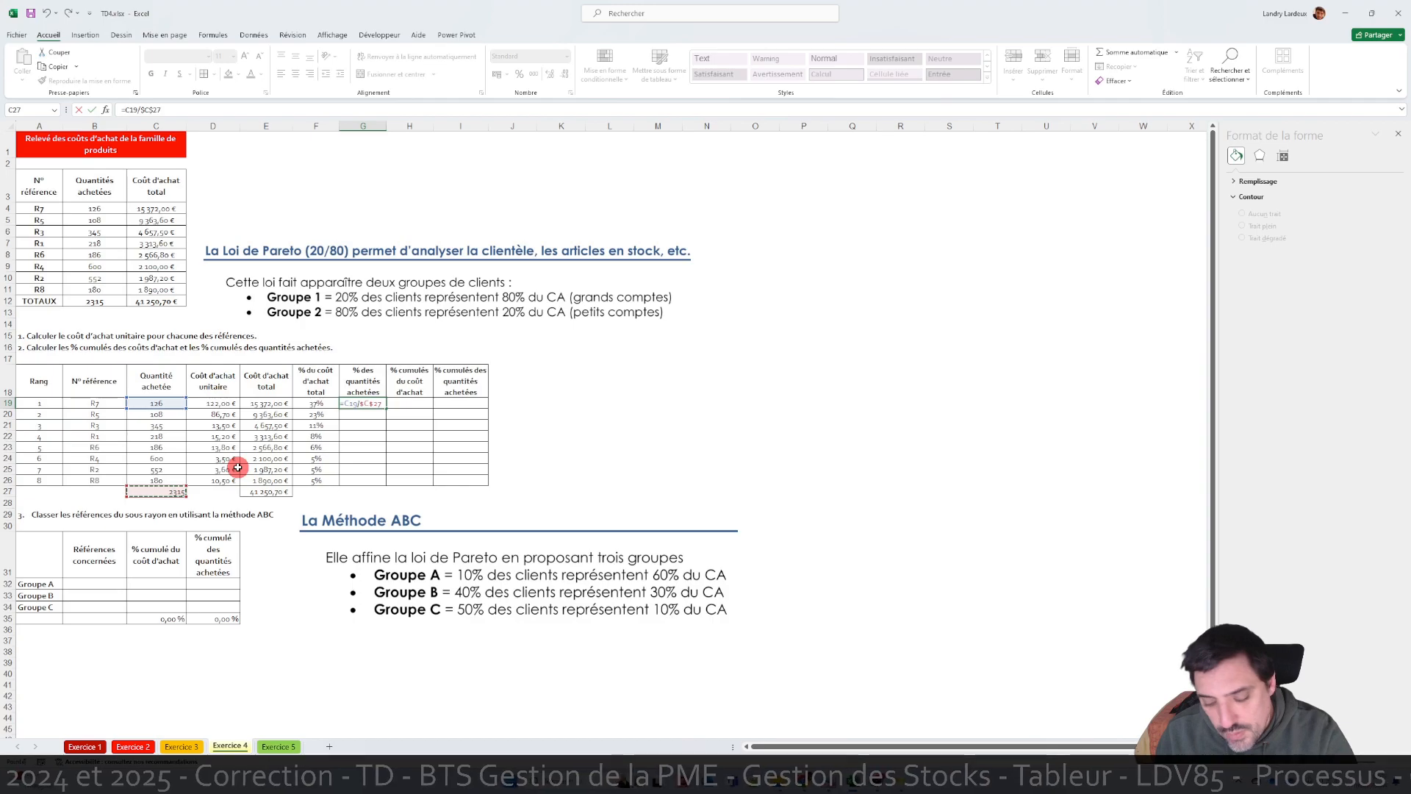
key(Return)
- Format G19 as a percentage and copy its formula down to G26 for all the references
click(374, 401)
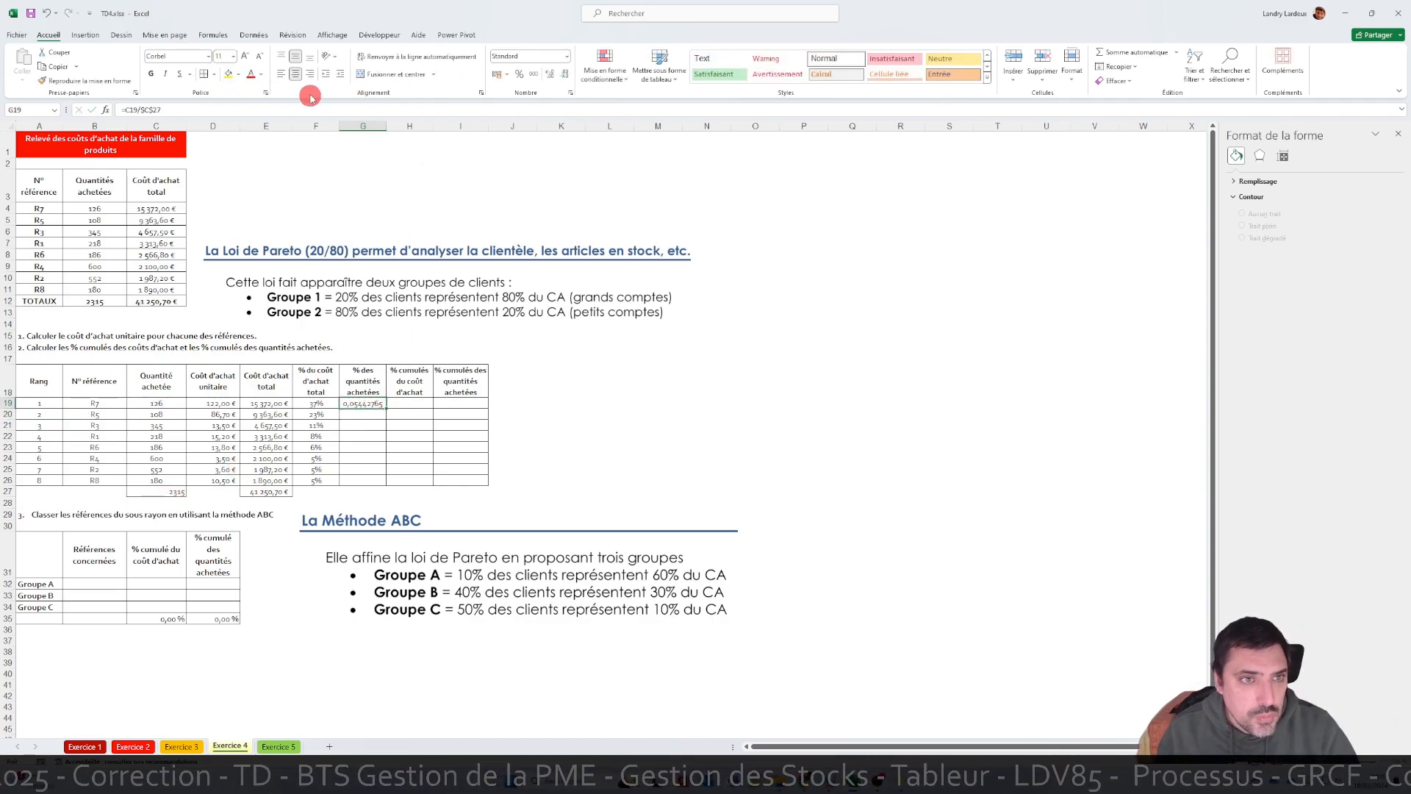
click(519, 74)
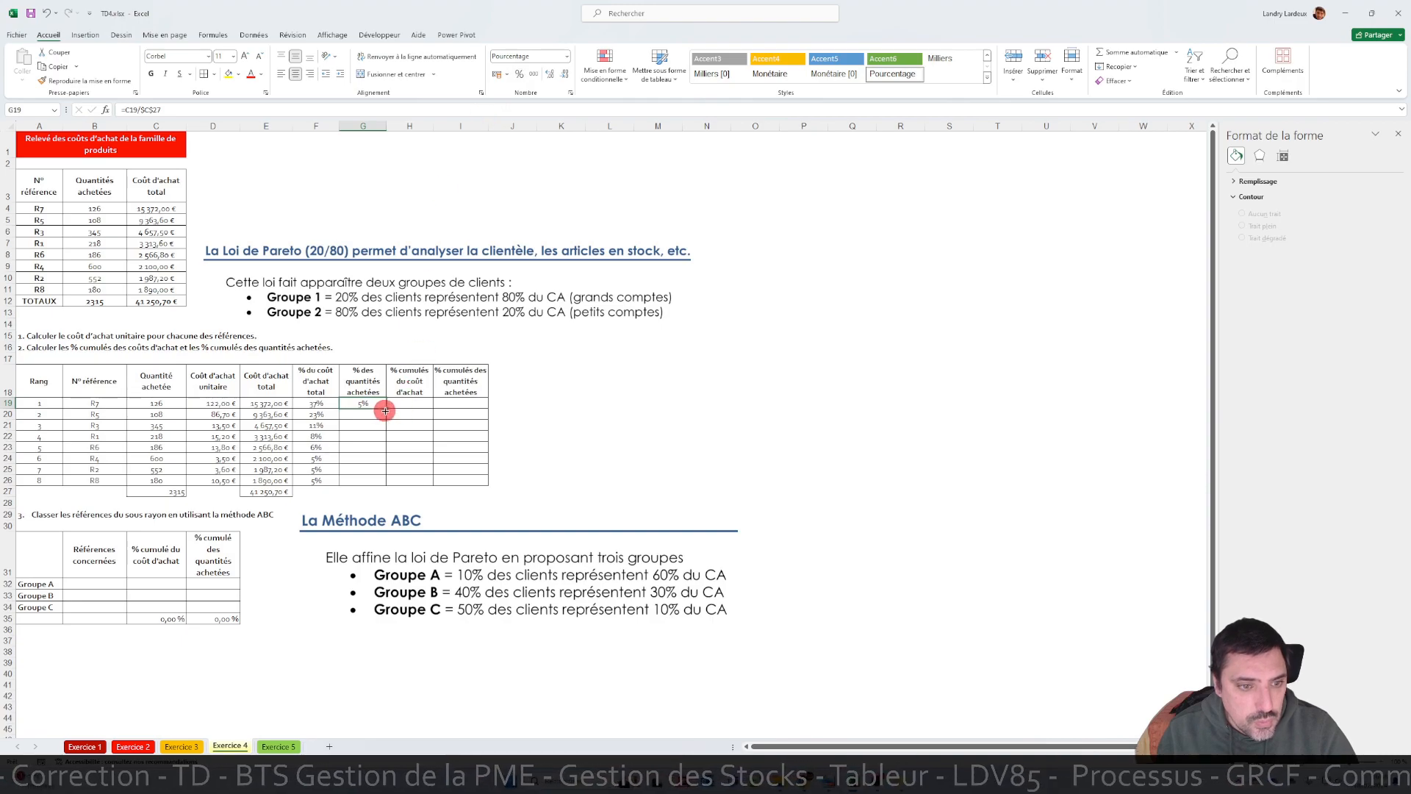
drag(388, 410, 363, 492)
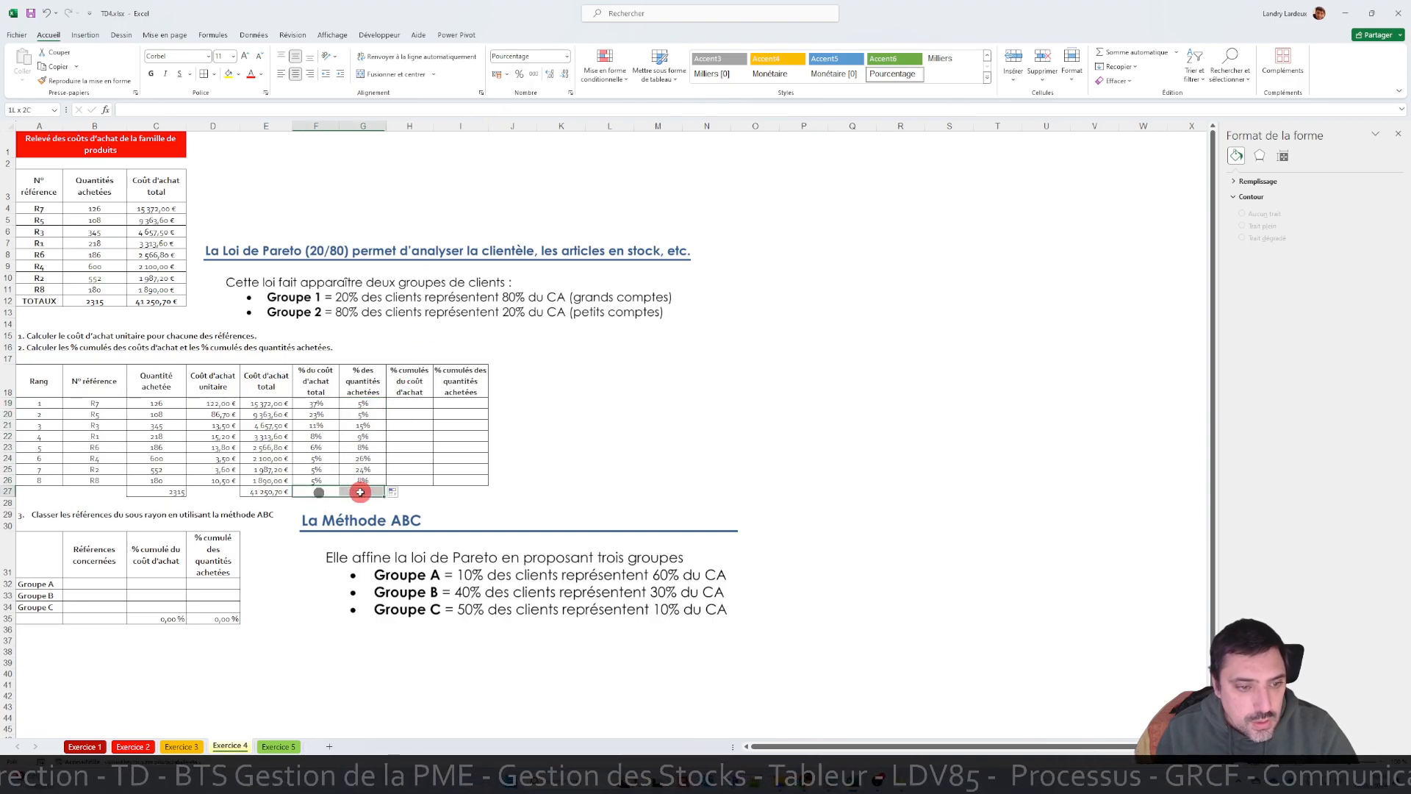
- Total the two percentage columns in F27:G27 with AutoSum and centre the totals
click(1124, 53)
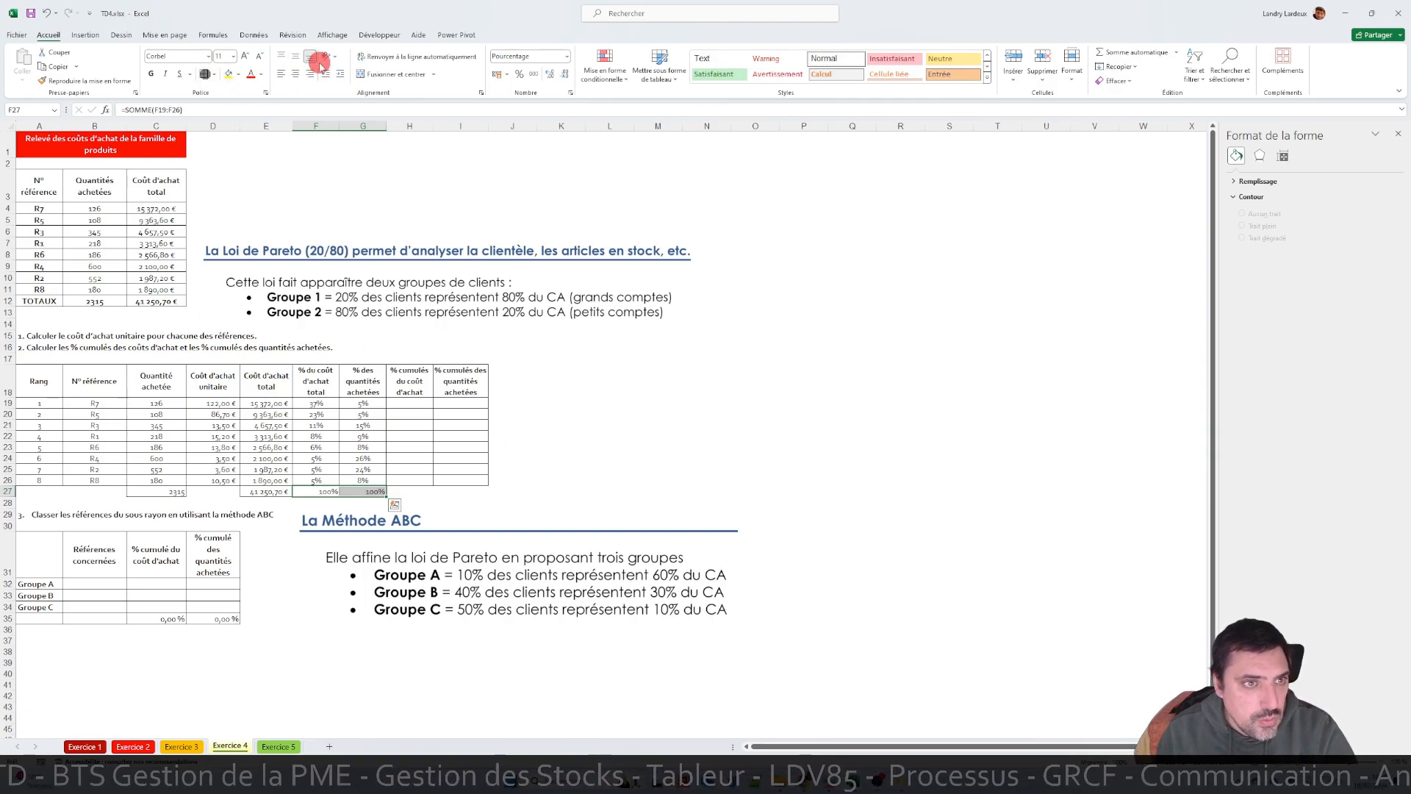
click(292, 73)
click(624, 417)
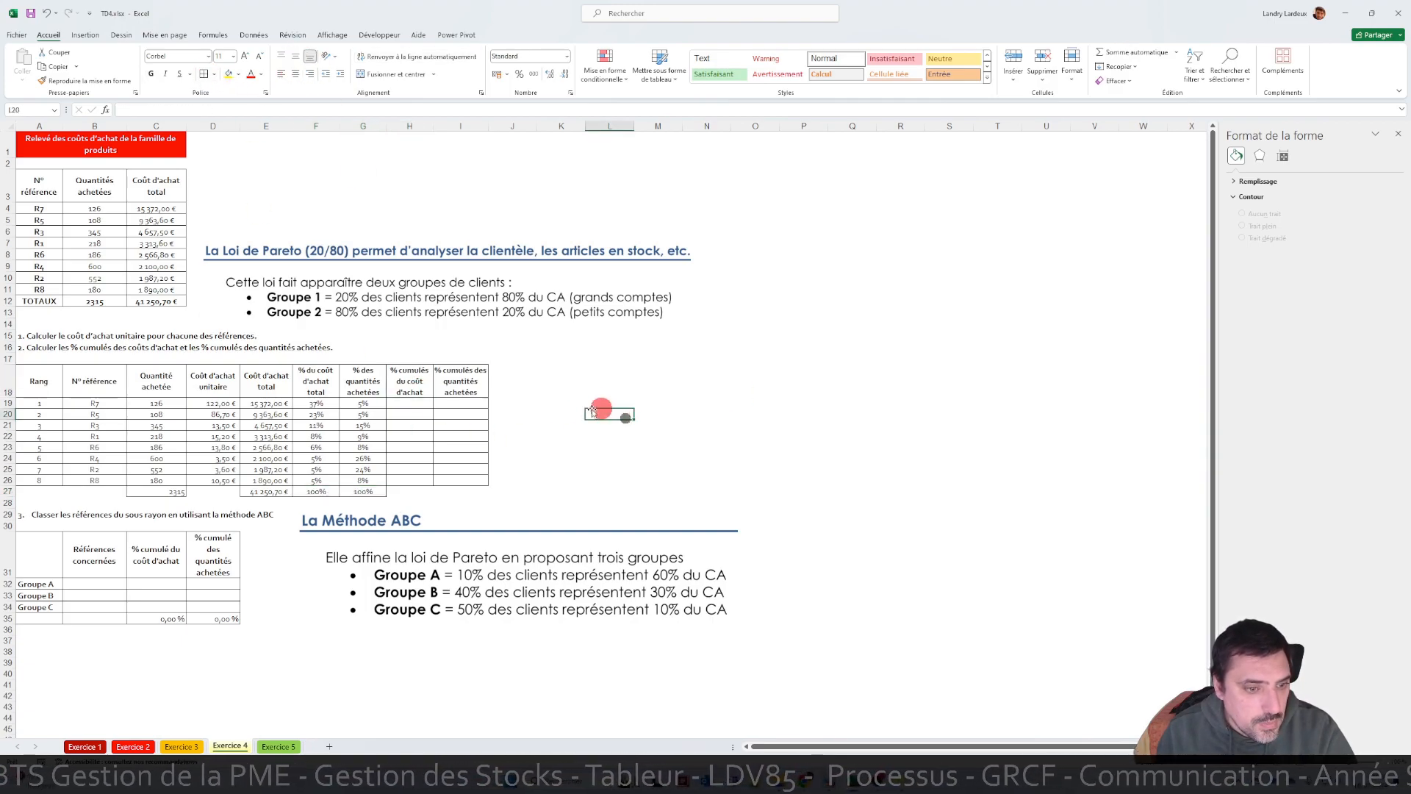
- Start the cumulative purchase cost percentages by entering =F19 in cell H19
click(412, 402)
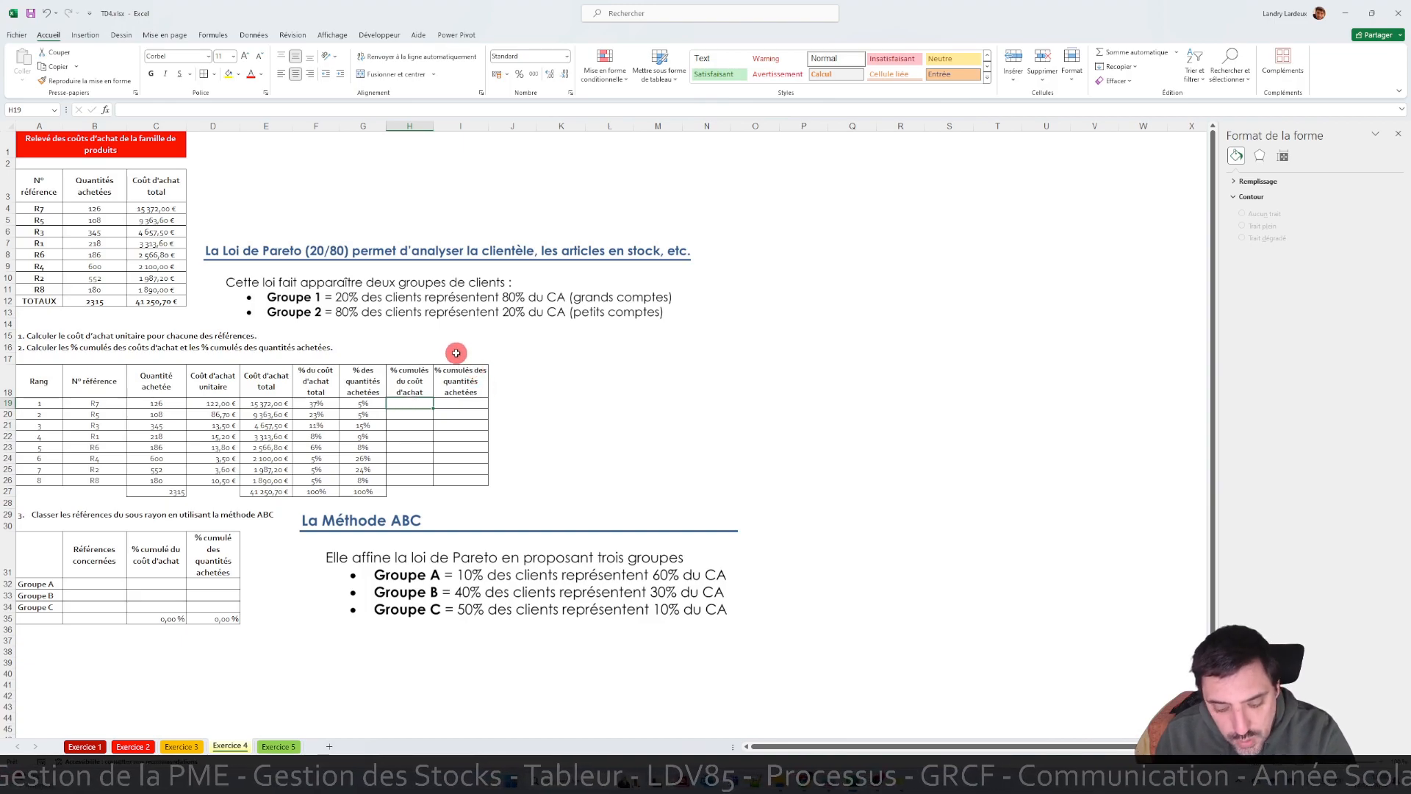
text(=)
click(325, 402)
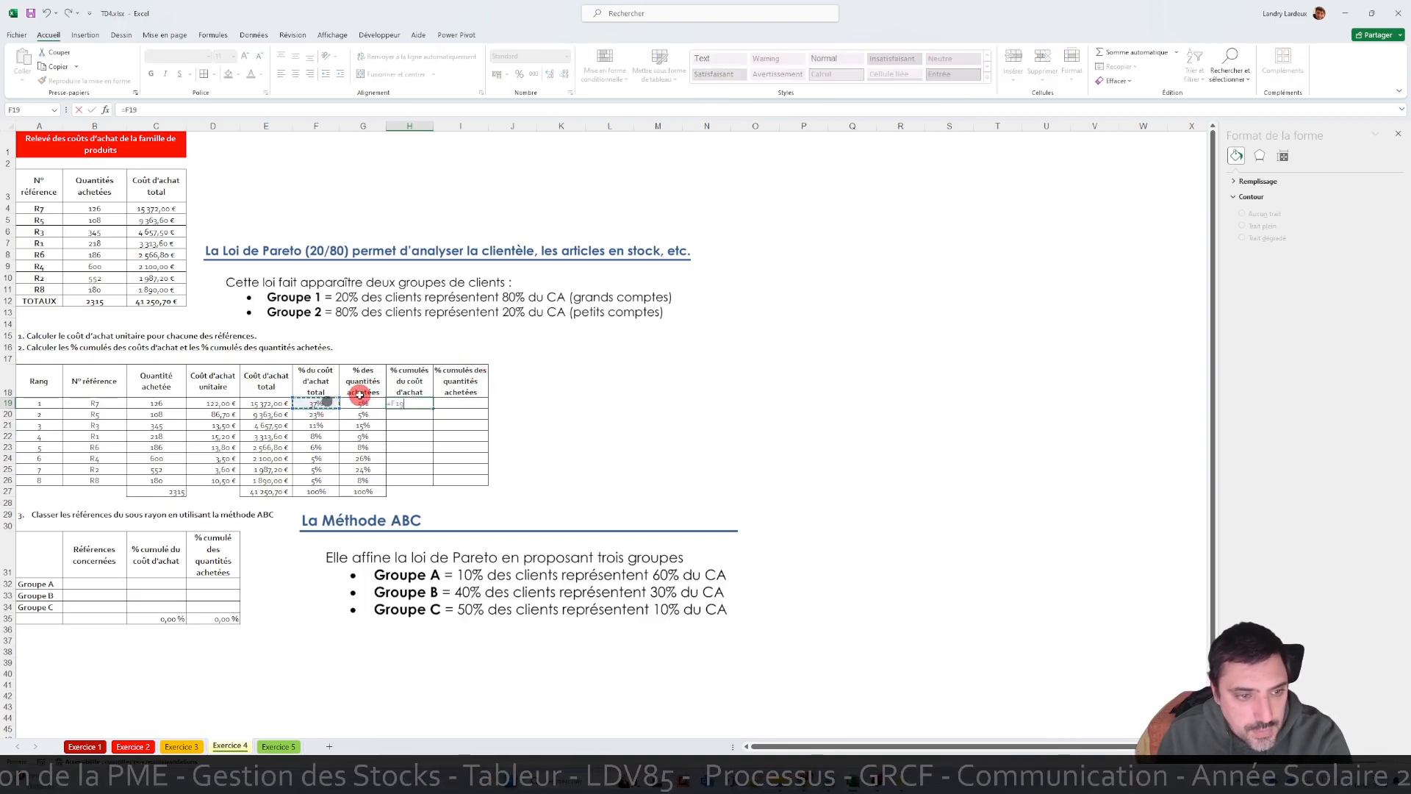
key(Return)
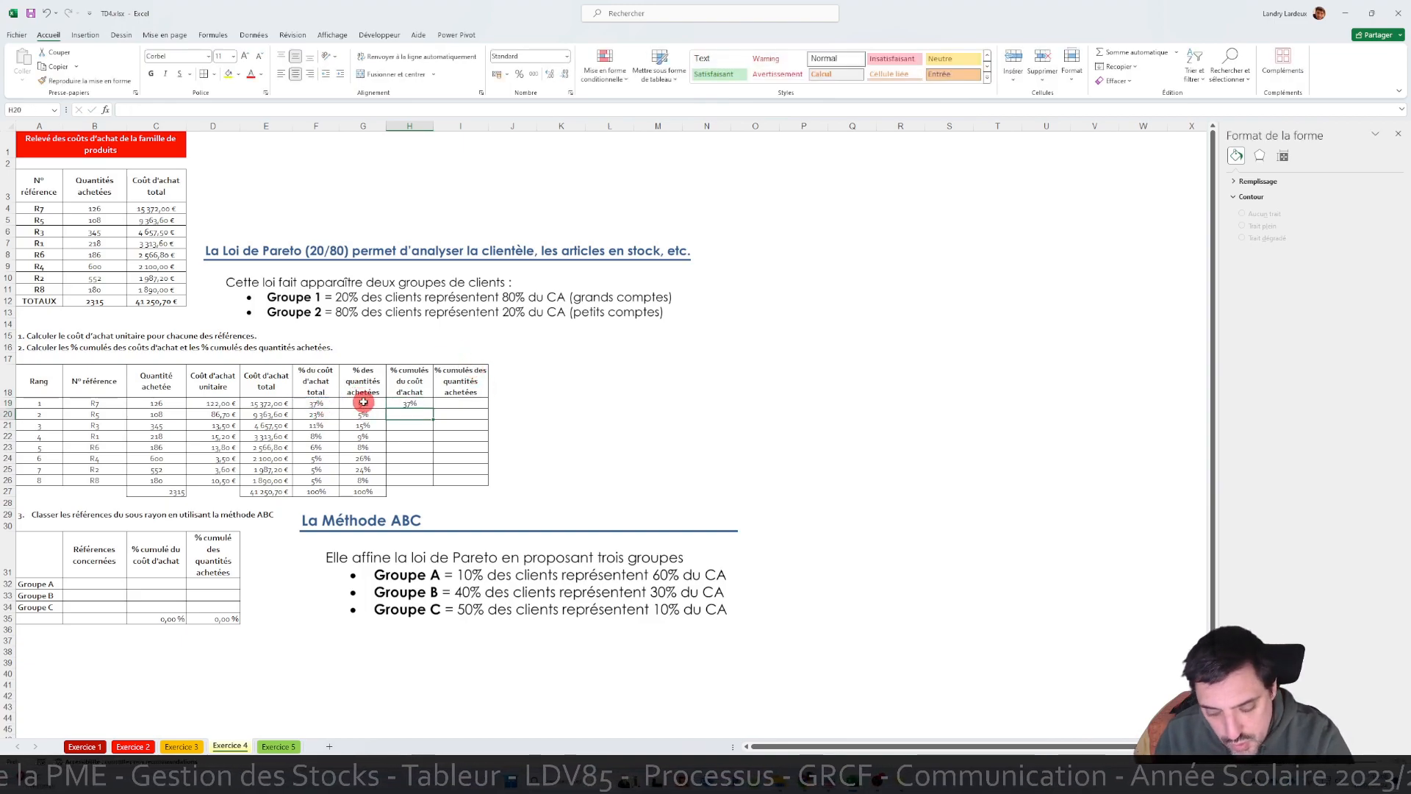
- Enter =F20+H19 in cell H20 and copy the formula down to H26
text(=)
click(318, 414)
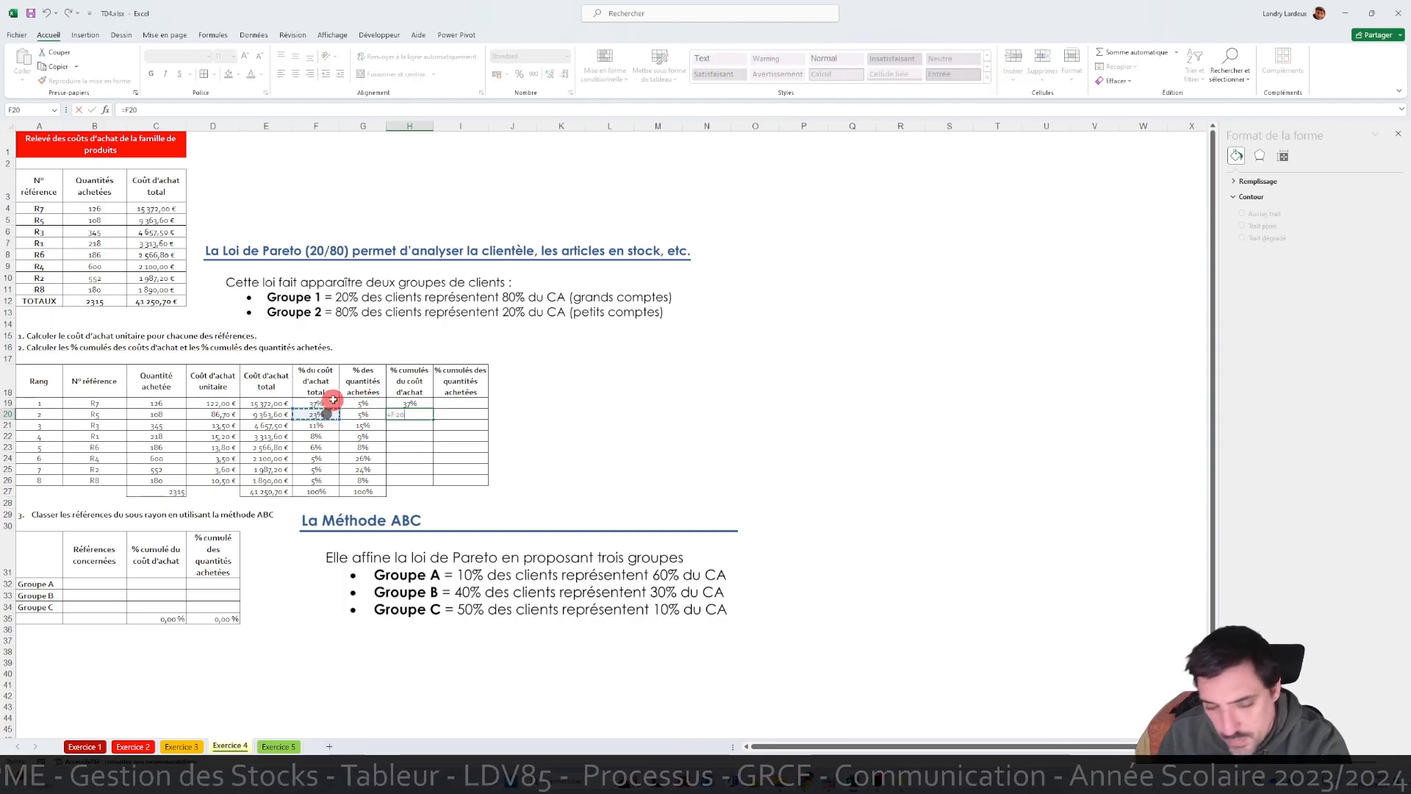
text(+)
click(410, 403)
key(Return)
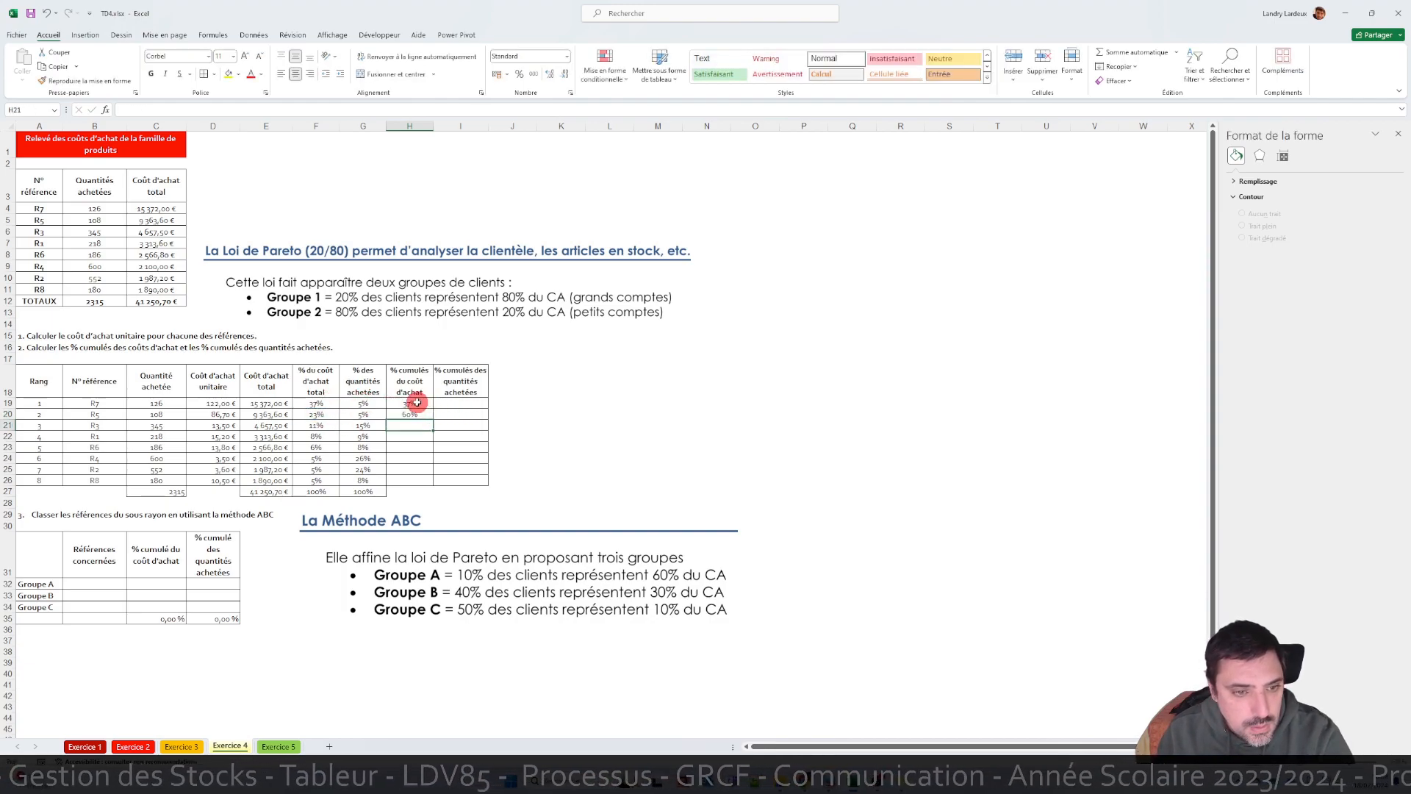
click(431, 416)
drag(435, 419, 437, 481)
- Start the cumulative purchased quantity percentages by entering =G19 in cell I19
click(462, 402)
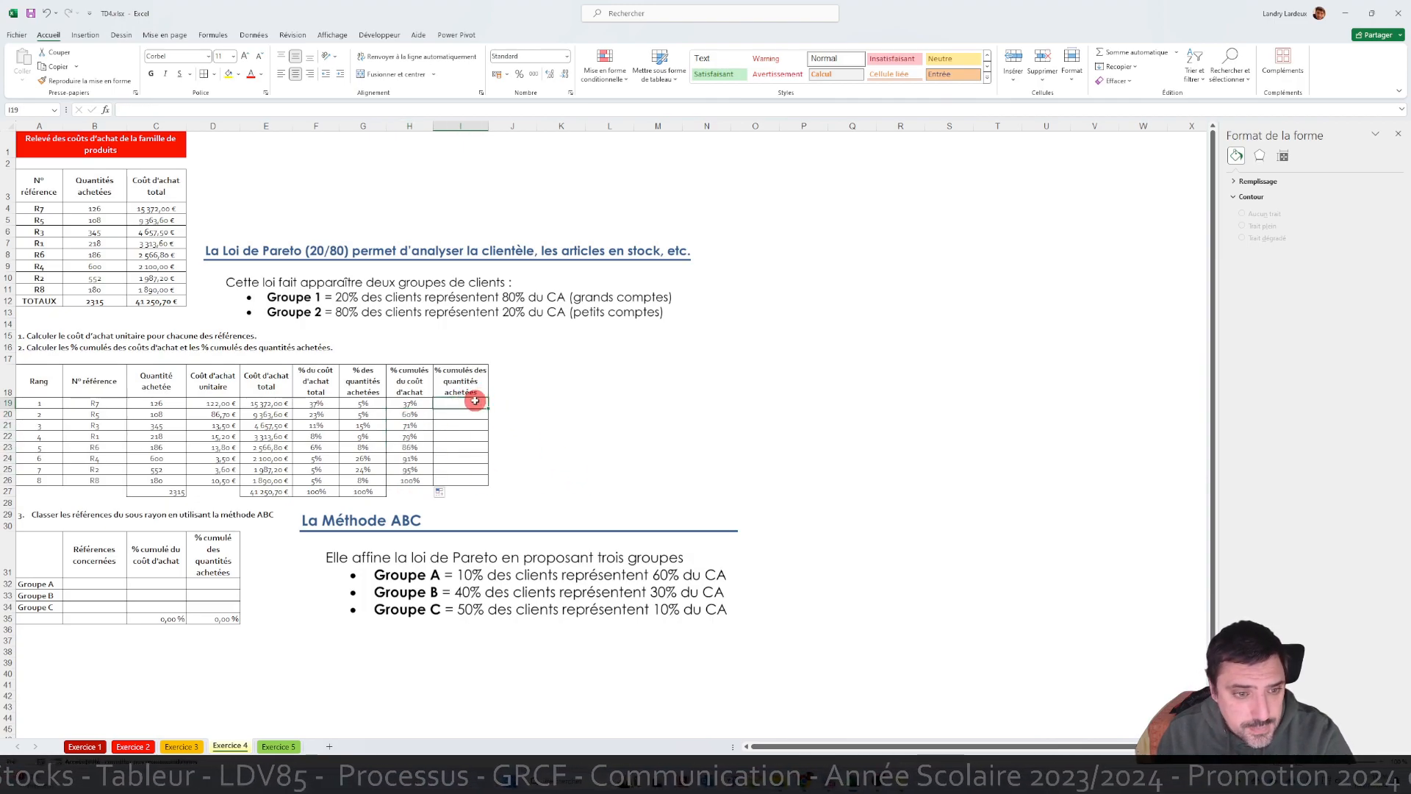
text(=)
click(363, 403)
key(Return)
- Enter =G20+I19 in cell I20 and copy the formula down to I26
text(=)
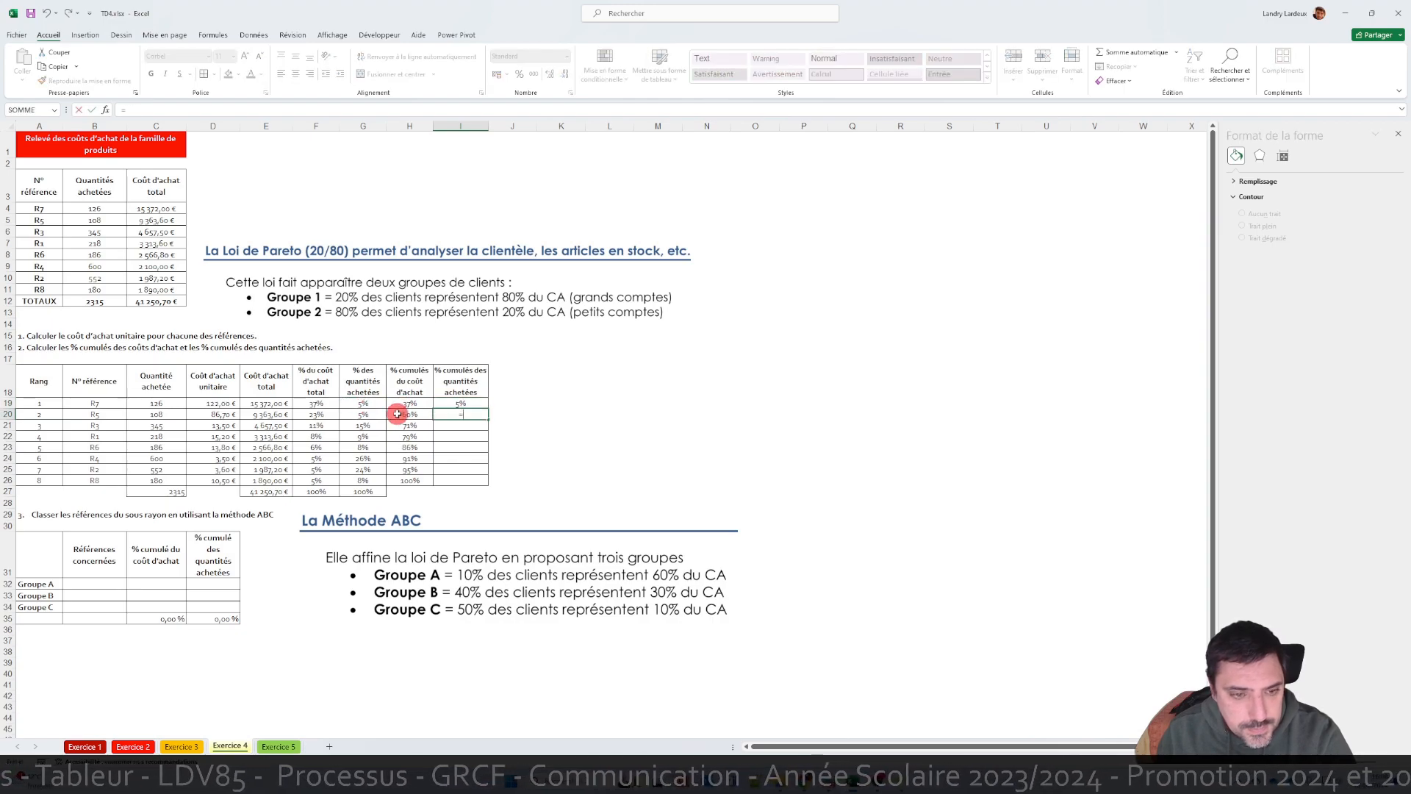
click(362, 416)
text(+)
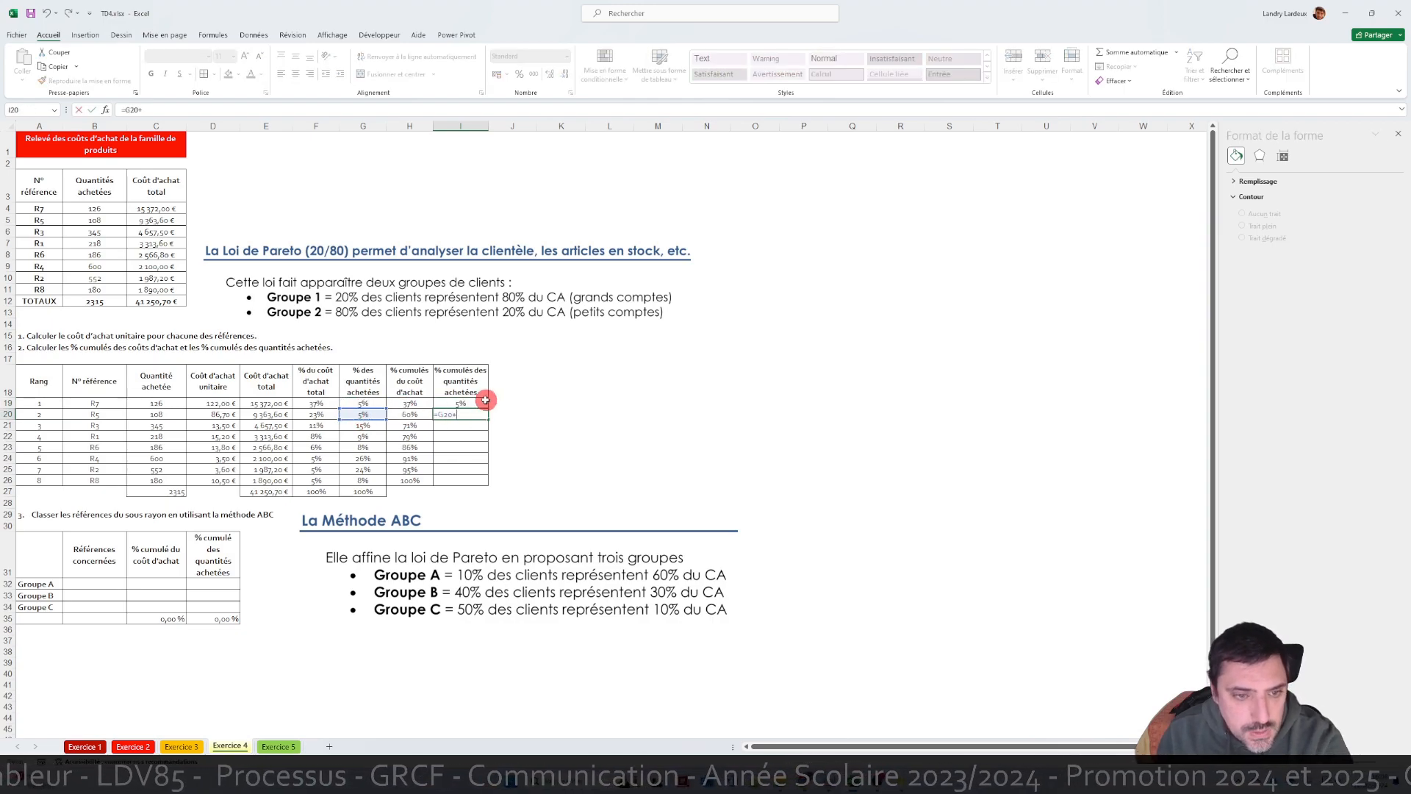
click(479, 404)
key(Return)
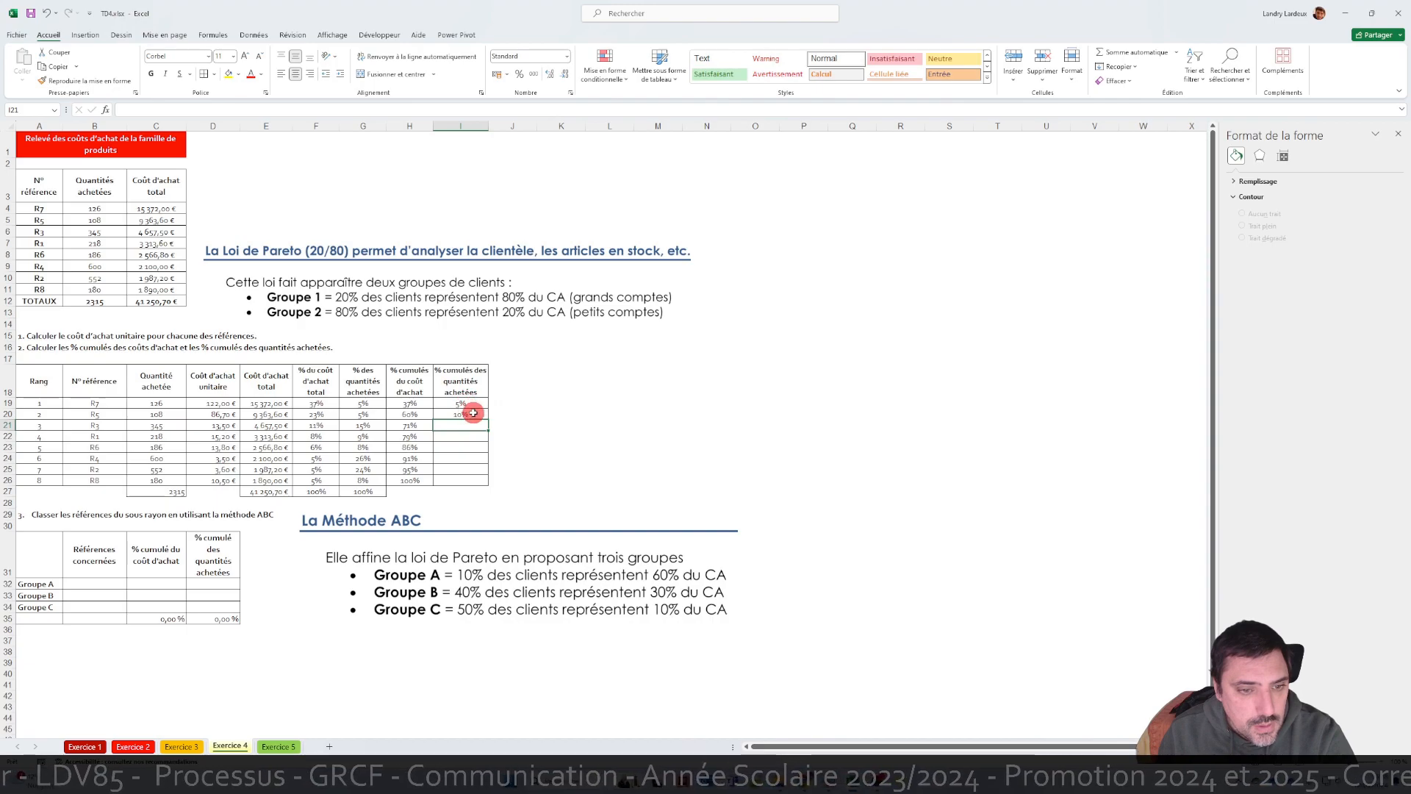
click(473, 413)
drag(488, 419, 488, 482)
click(560, 447)
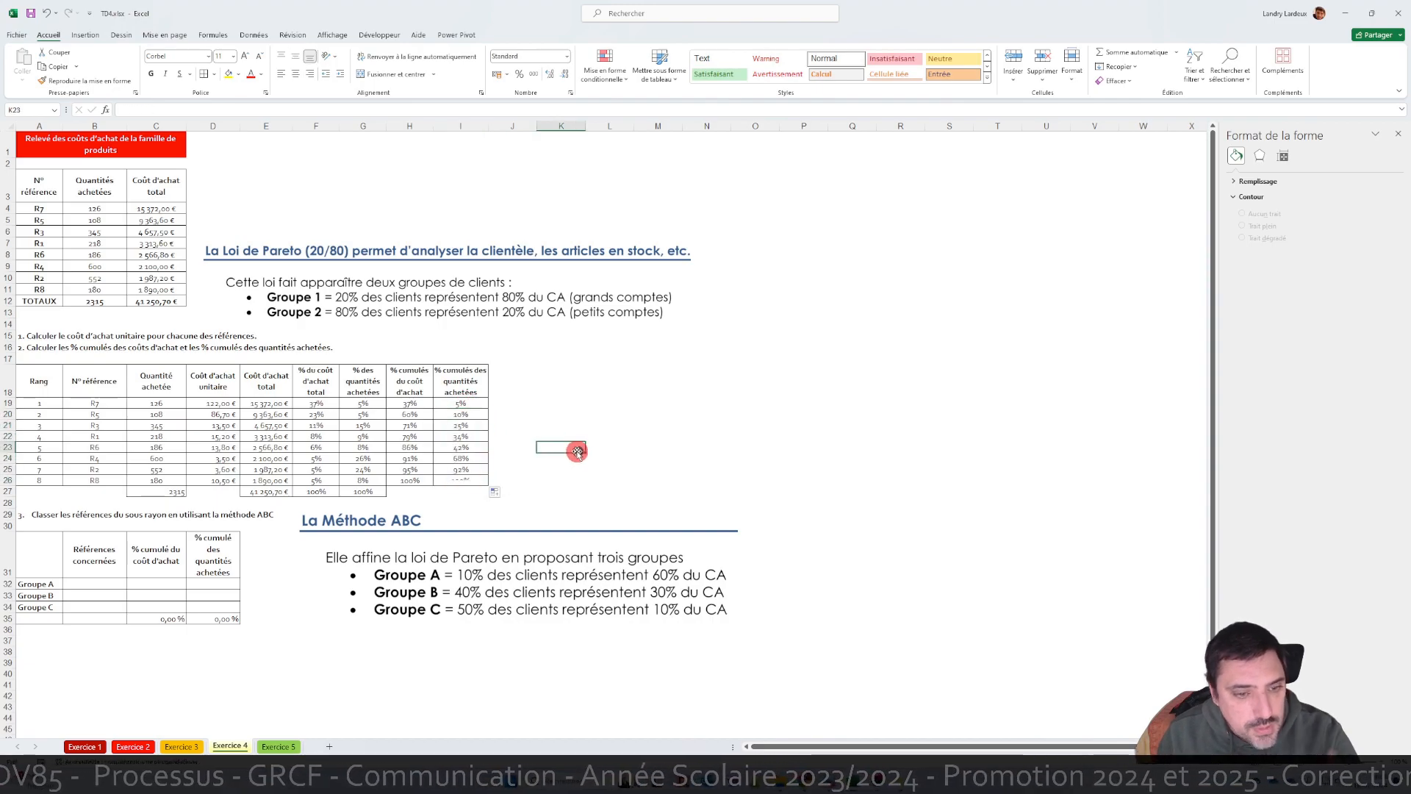
click(463, 424)
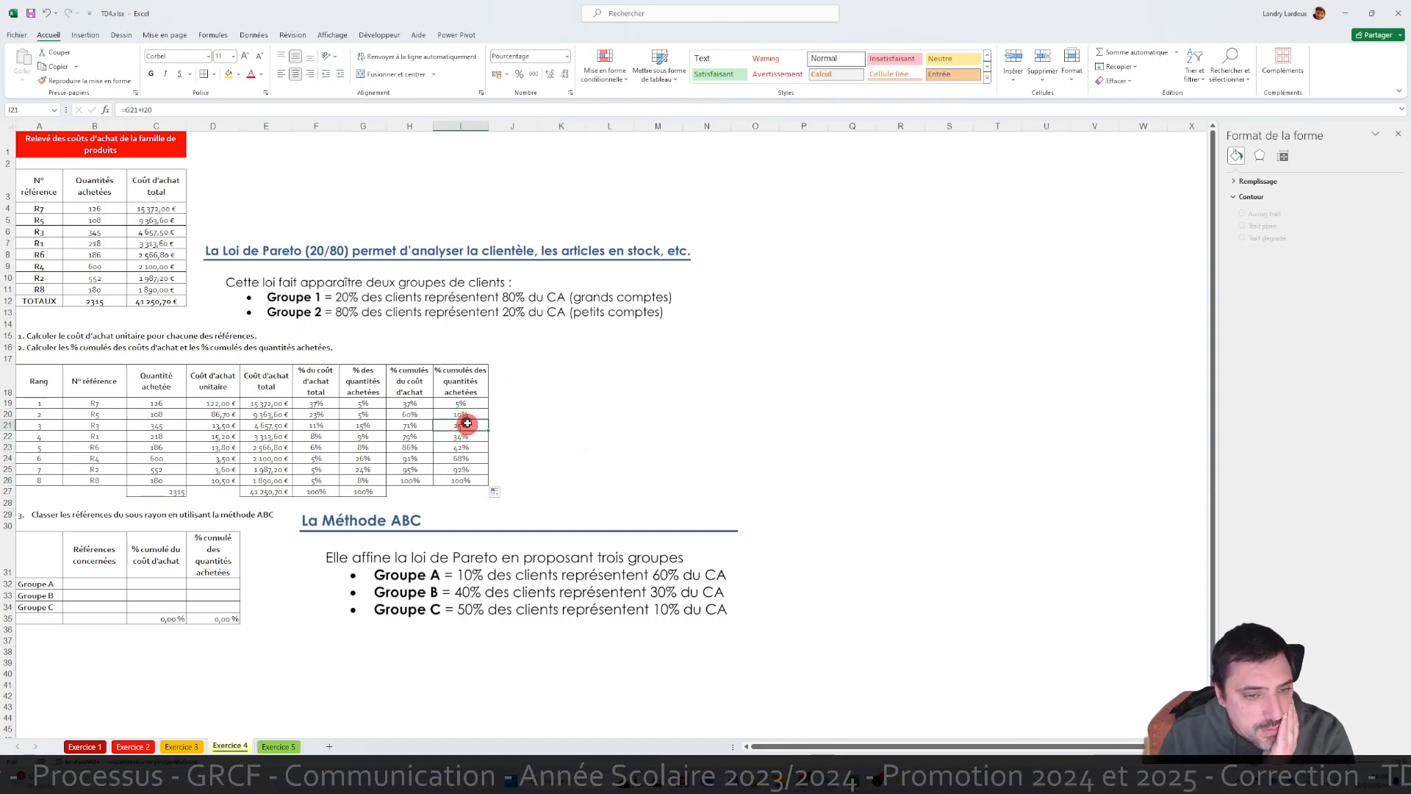
click(427, 444)
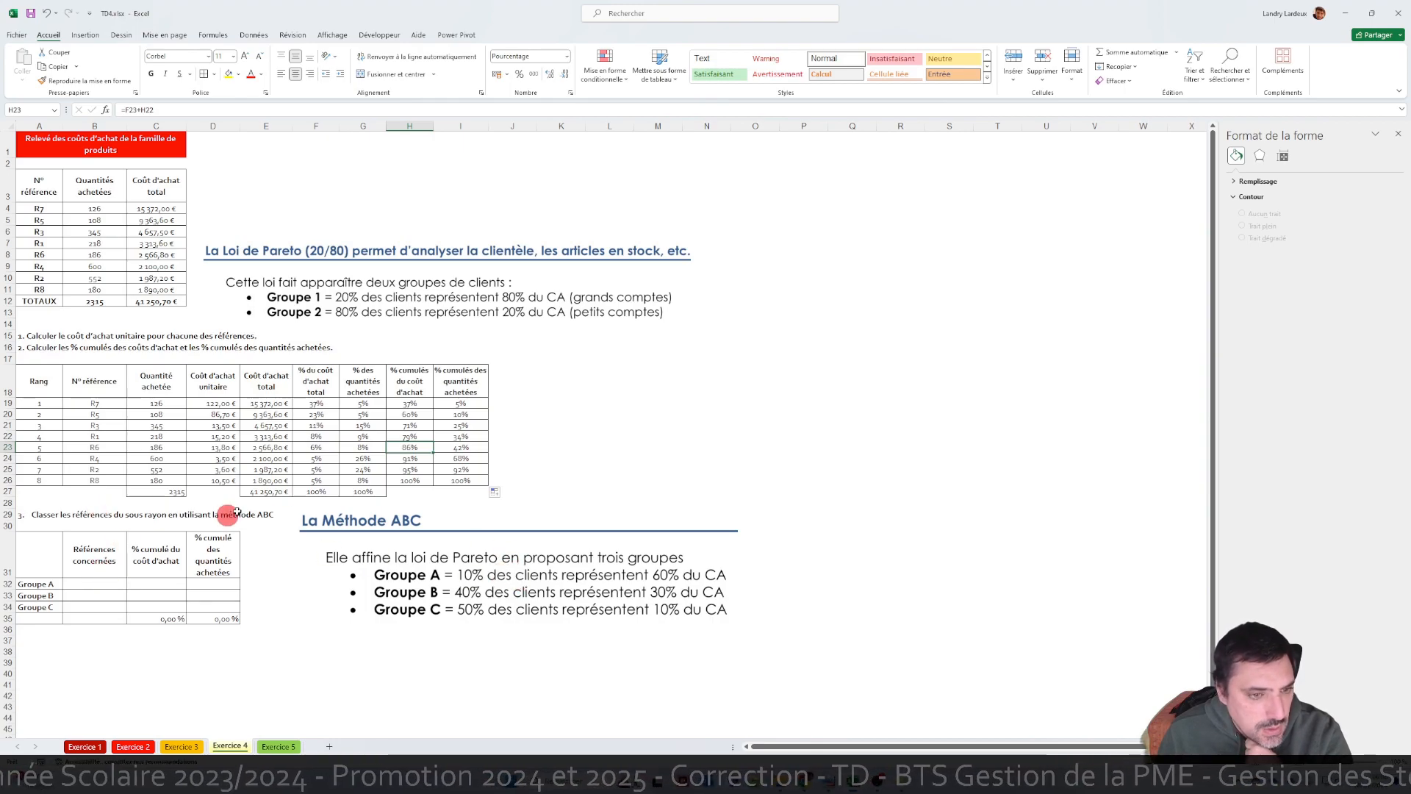
click(462, 414)
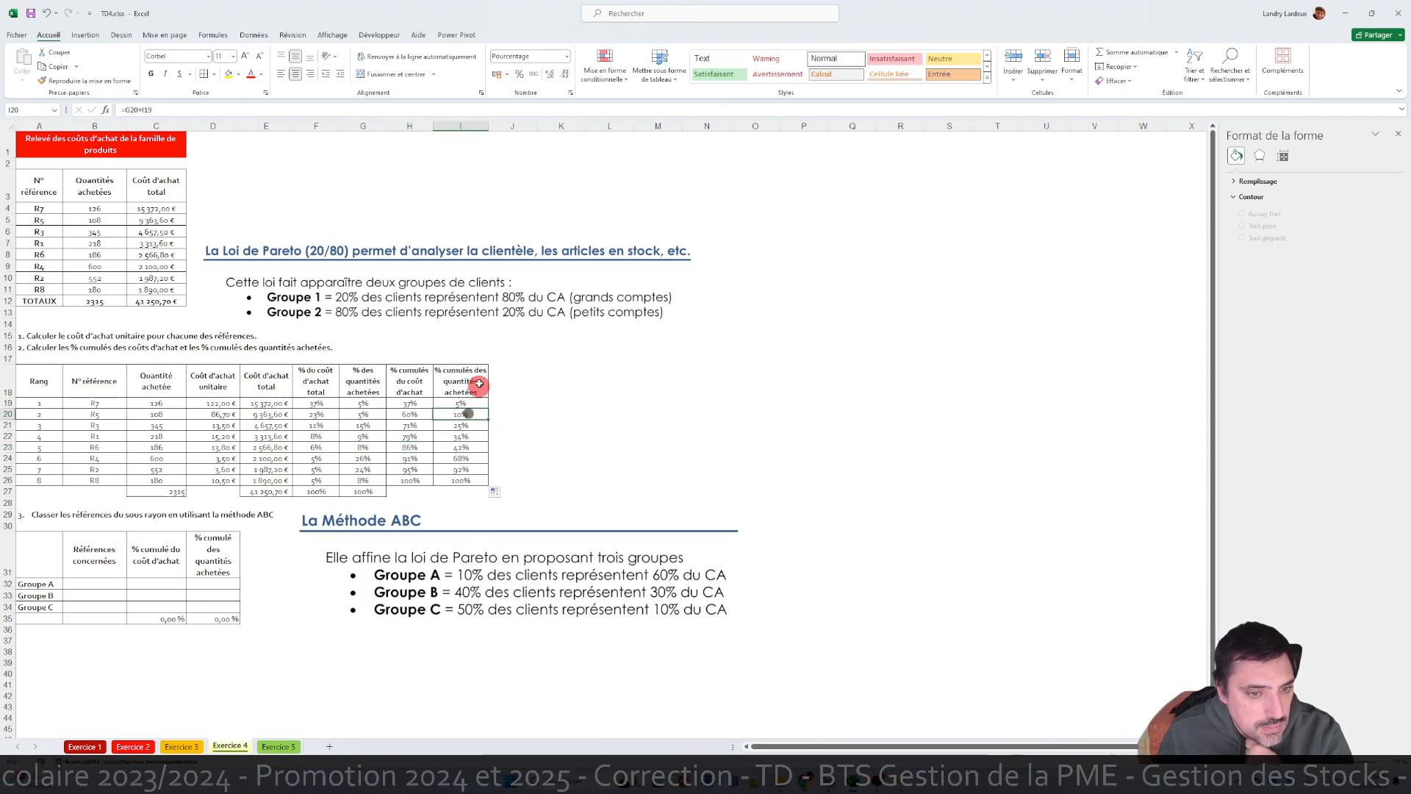
- List "R7 ET R5" as Groupe A's references in B32 and calculate its cumulative quantity percentage in D32 with =G19+G20
click(87, 583)
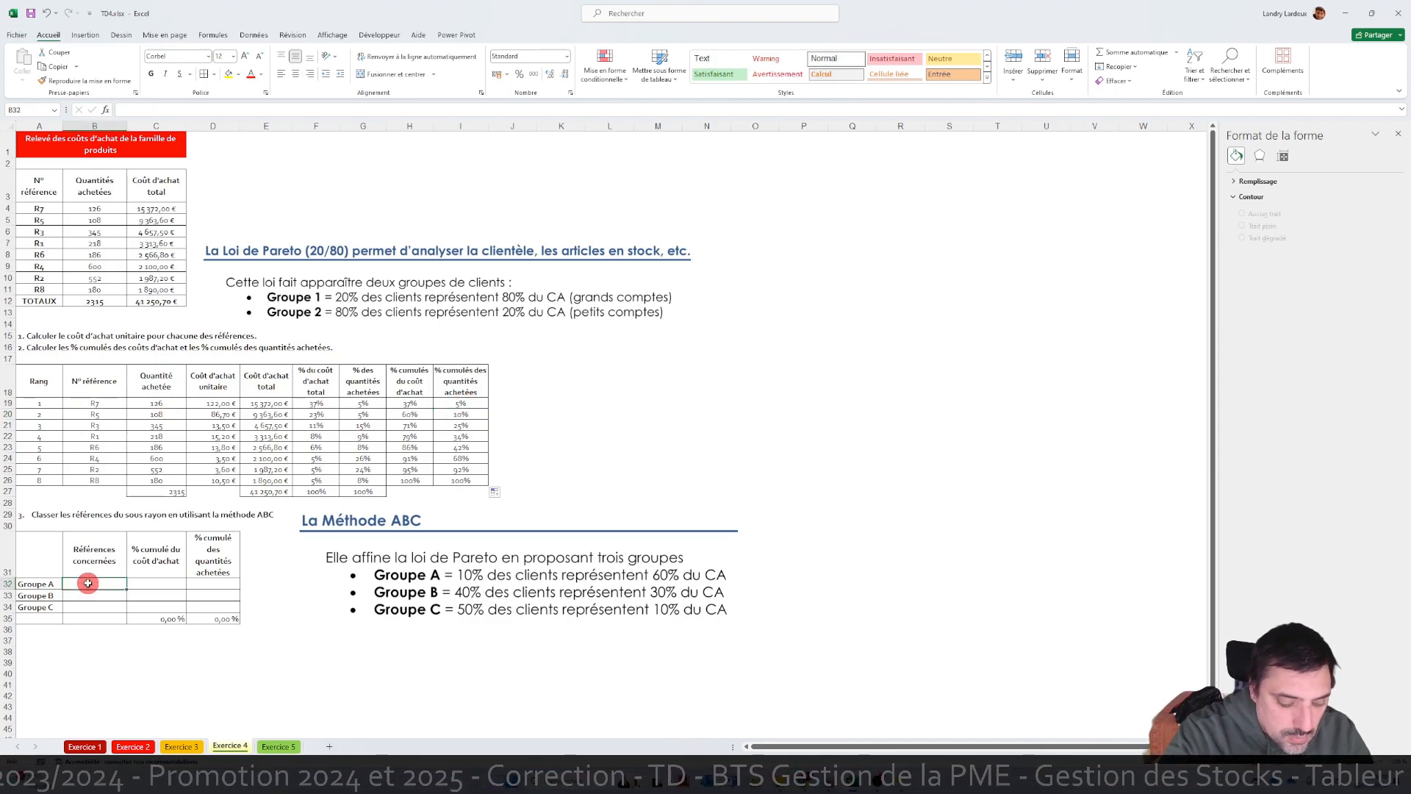
text(R7 ET R5)
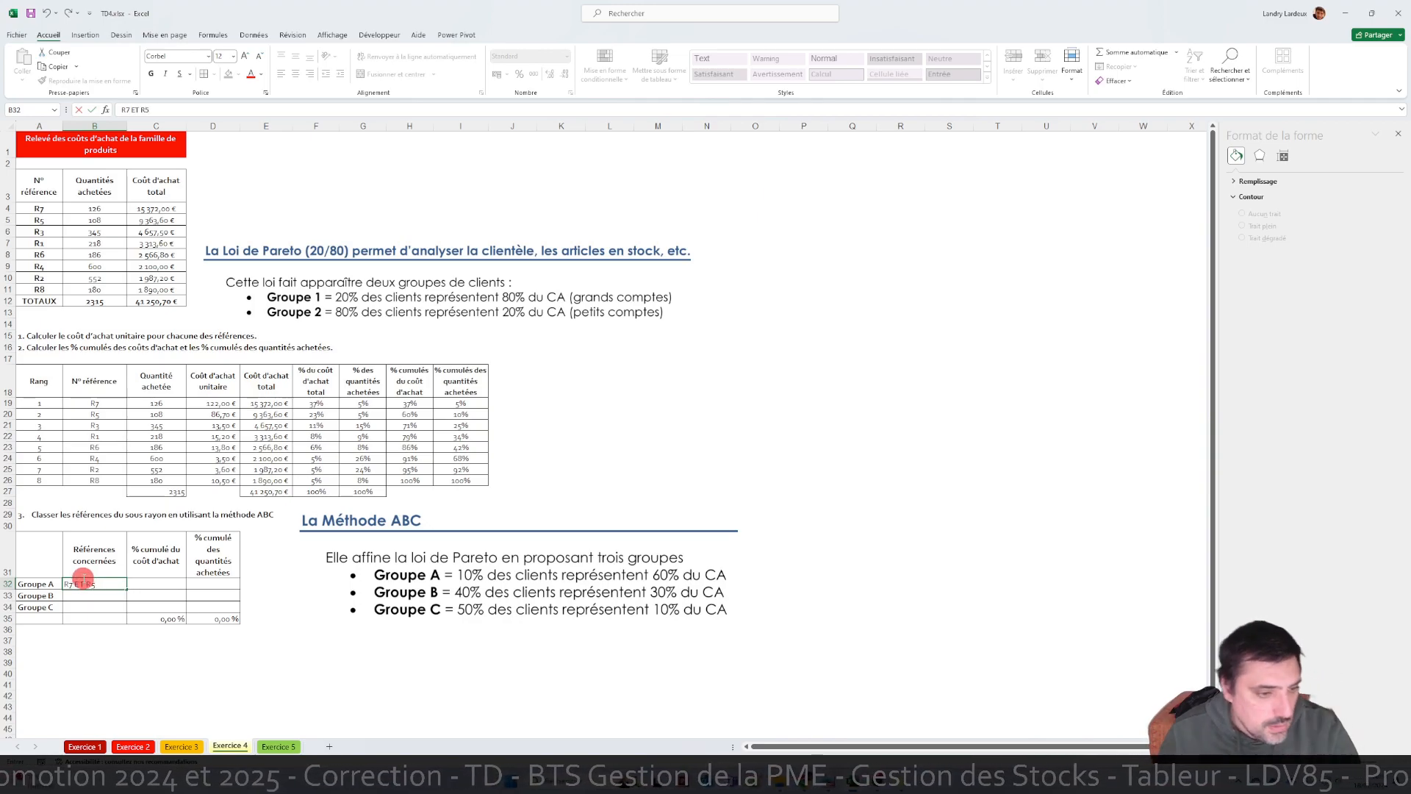
click(233, 584)
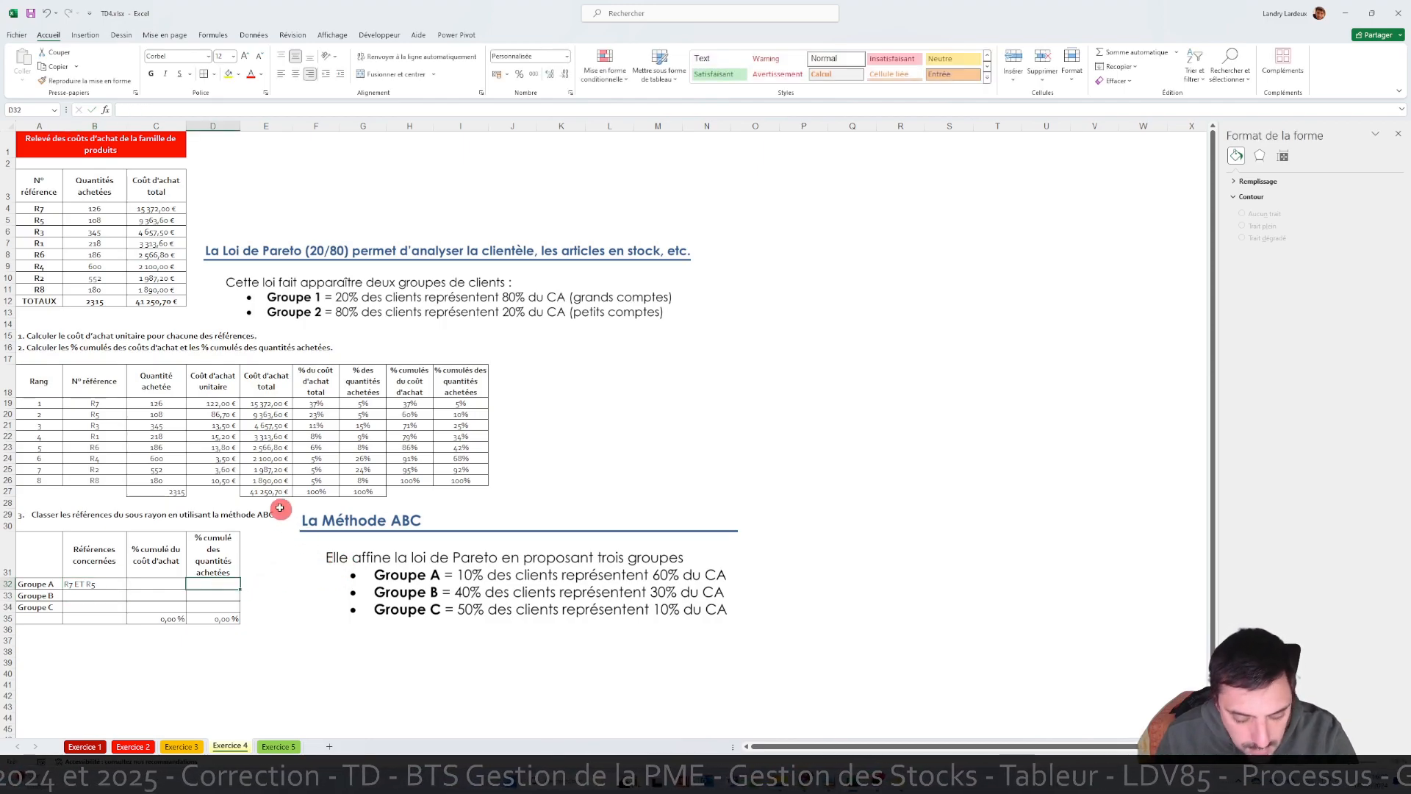
text(=)
click(376, 403)
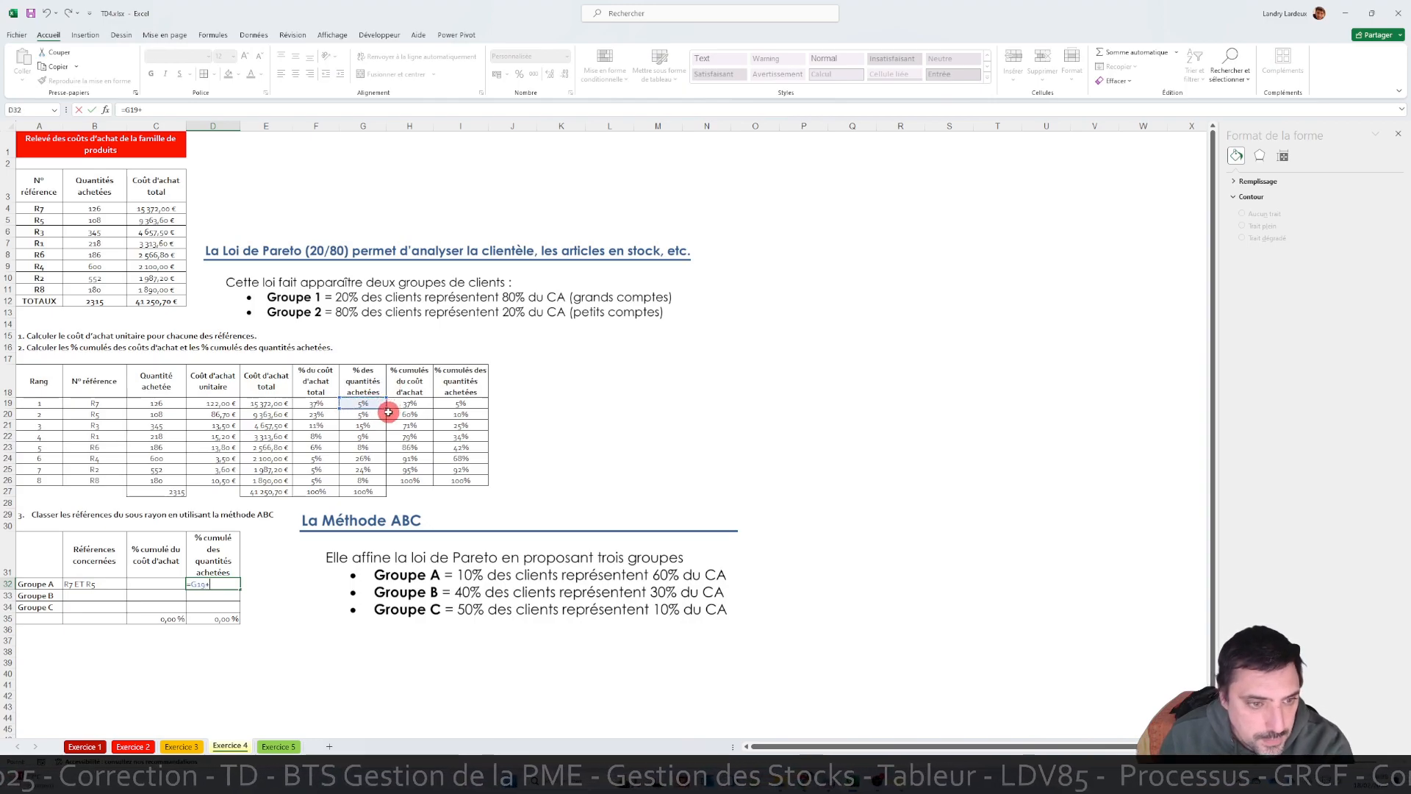
text(+)
click(370, 415)
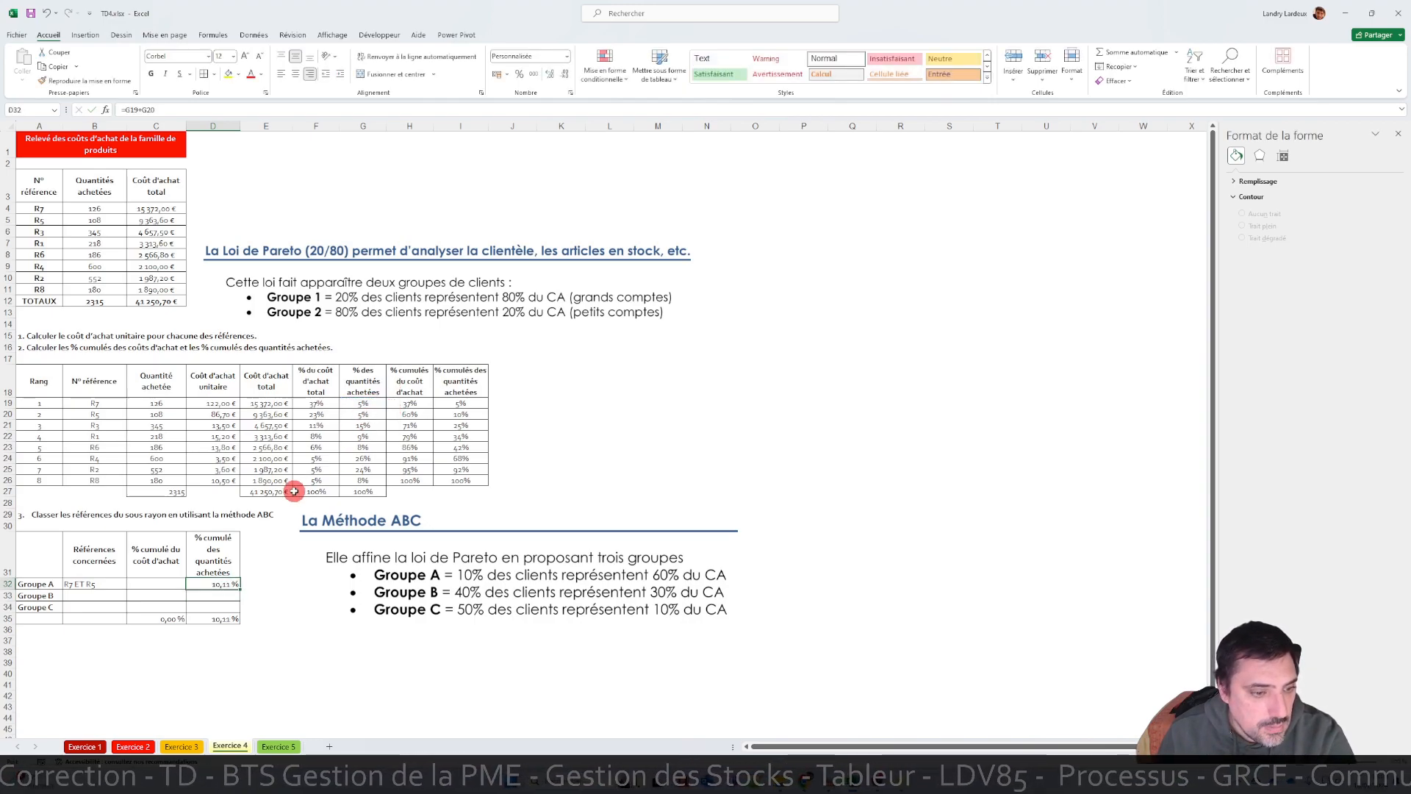
- Calculate Groupe A's cumulative purchase cost percentage in C32 with =F19+F20
key(shift+Tab)
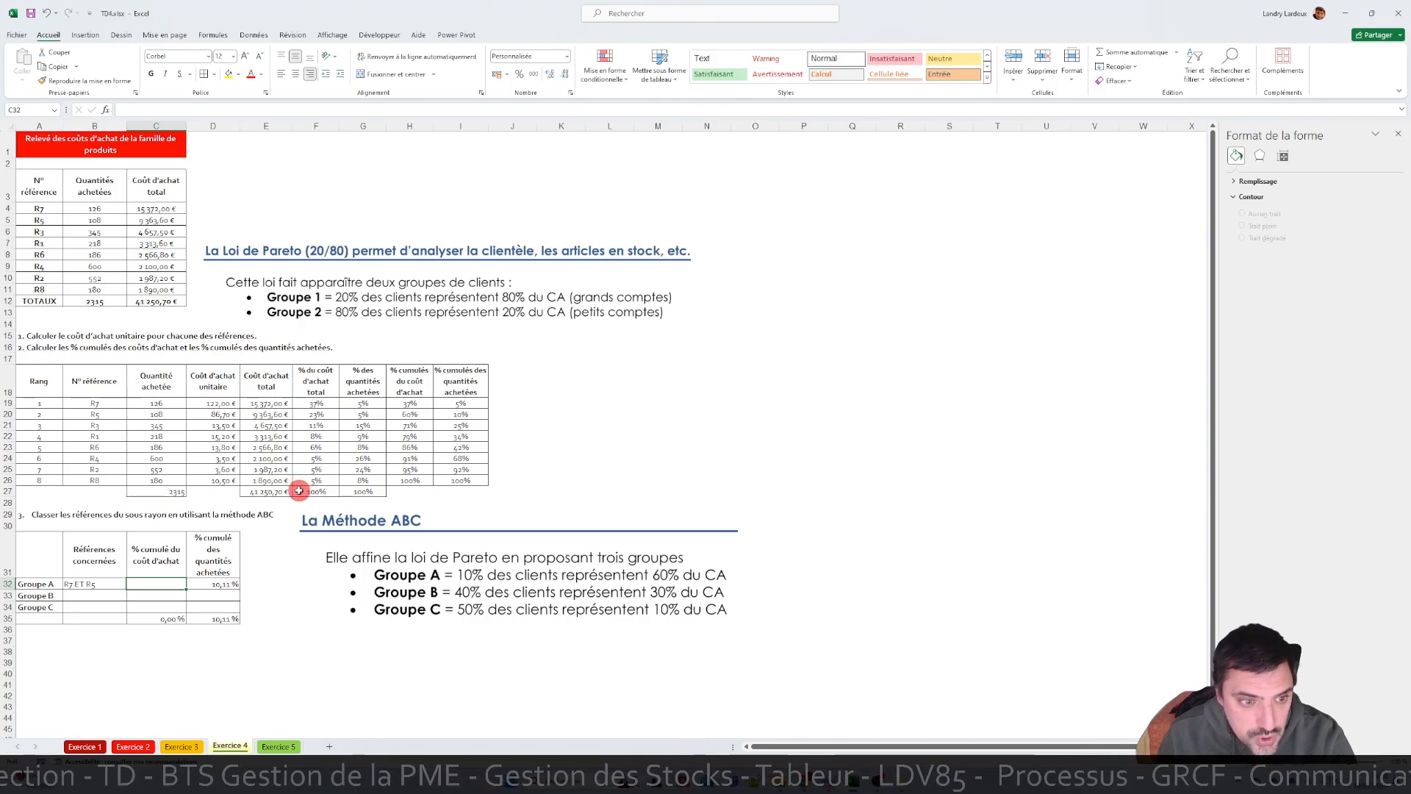
text(=)
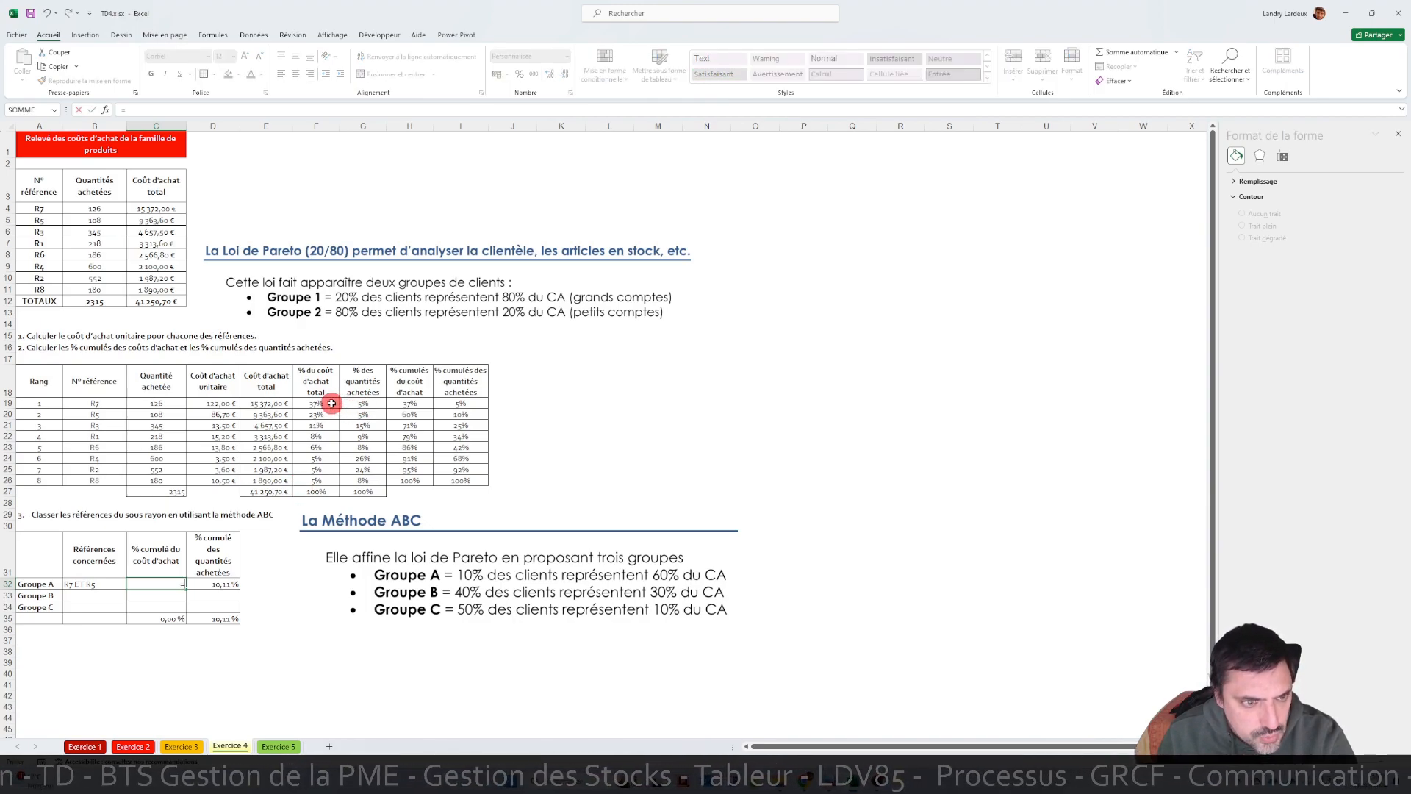
click(332, 403)
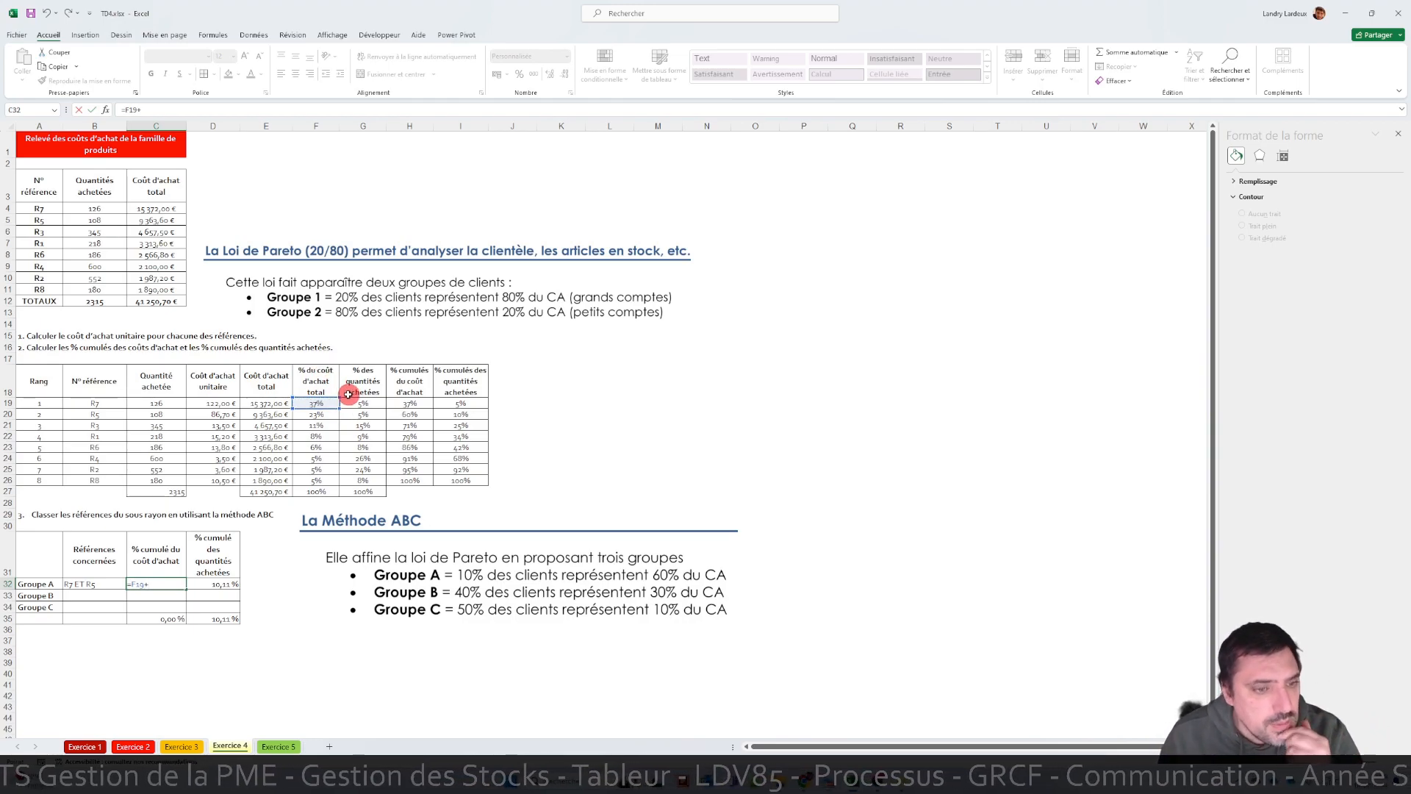
click(334, 415)
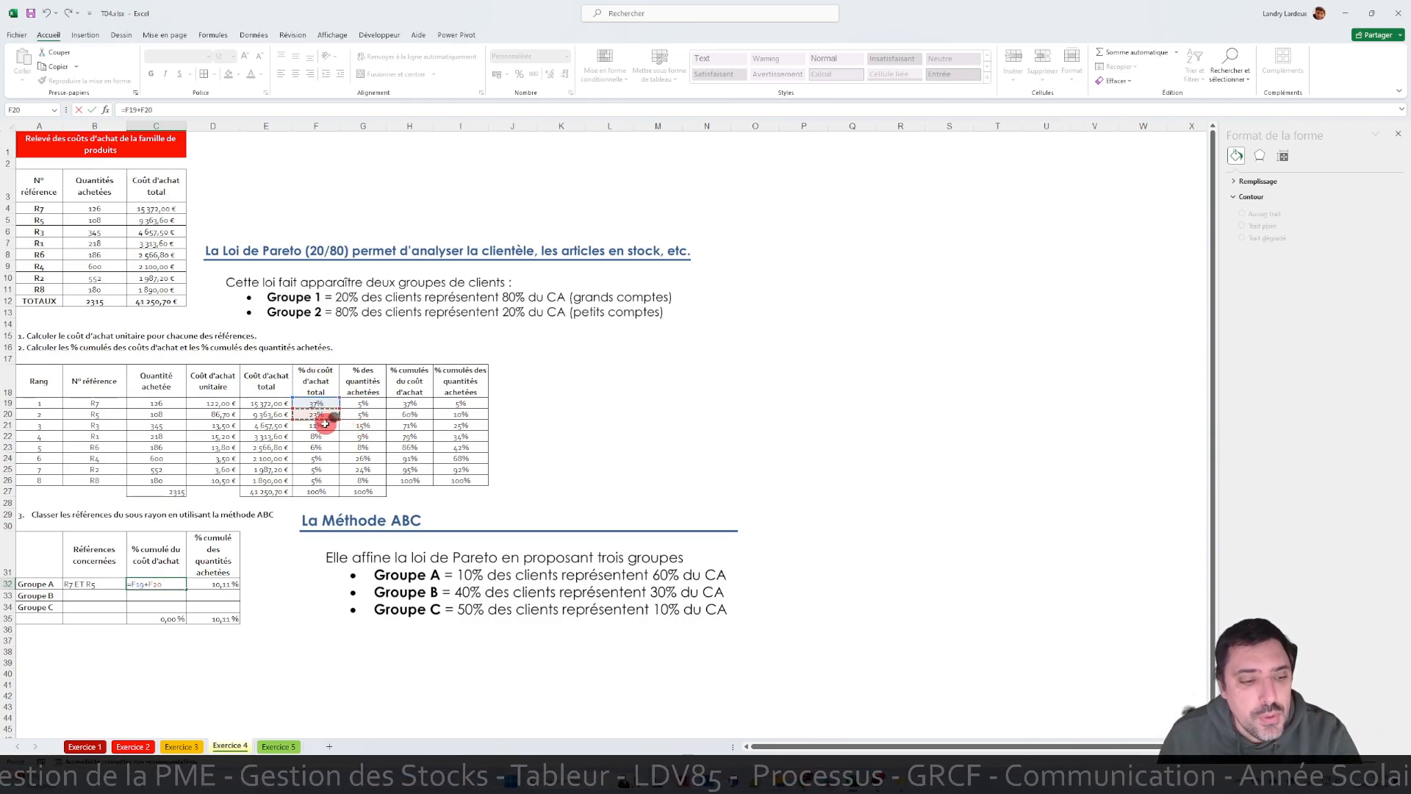
key(Return)
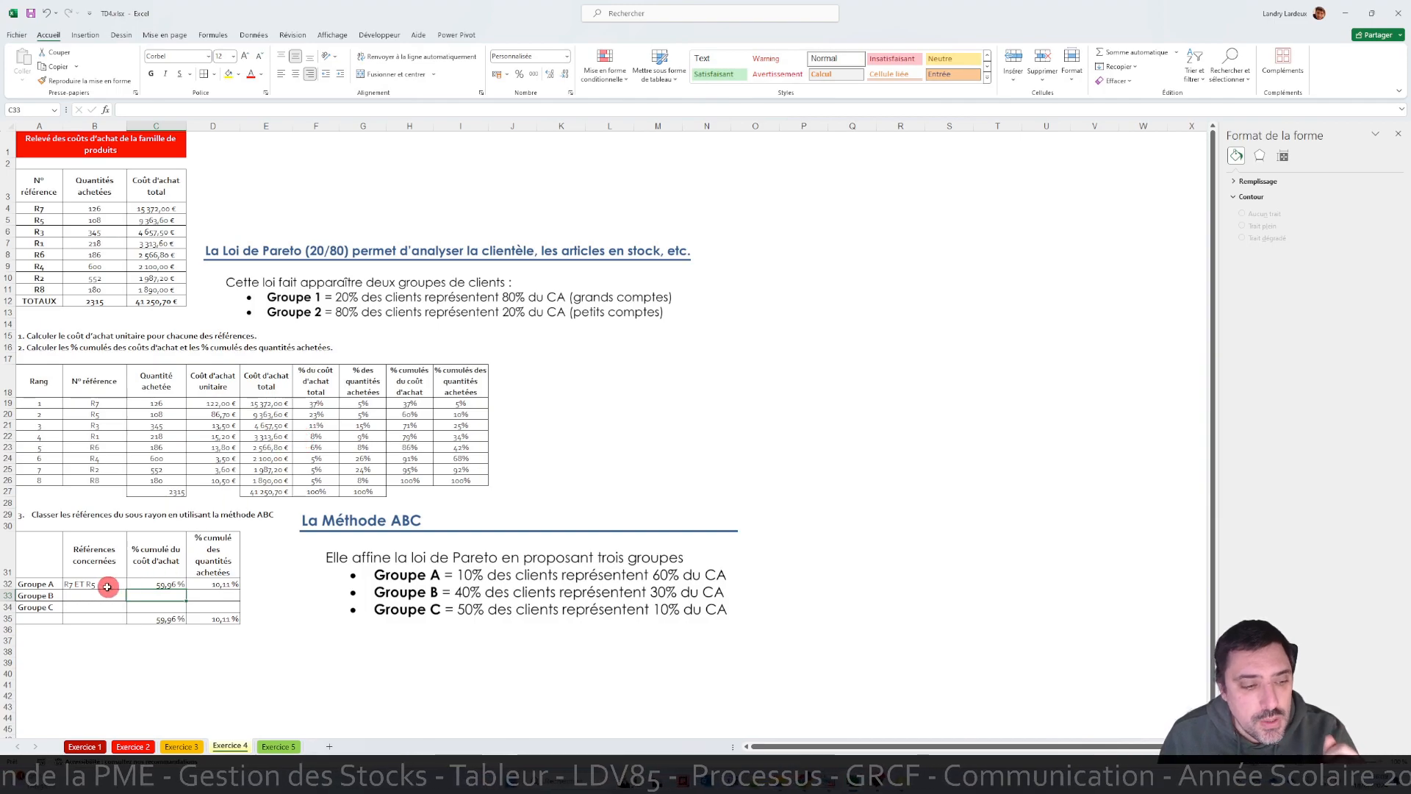
- Centre the contents of the three groups' reference cells, B32:B34
mouse_move(101, 584)
mouse_down()
mouse_move(110, 610)
mouse_move(96, 607)
mouse_up()
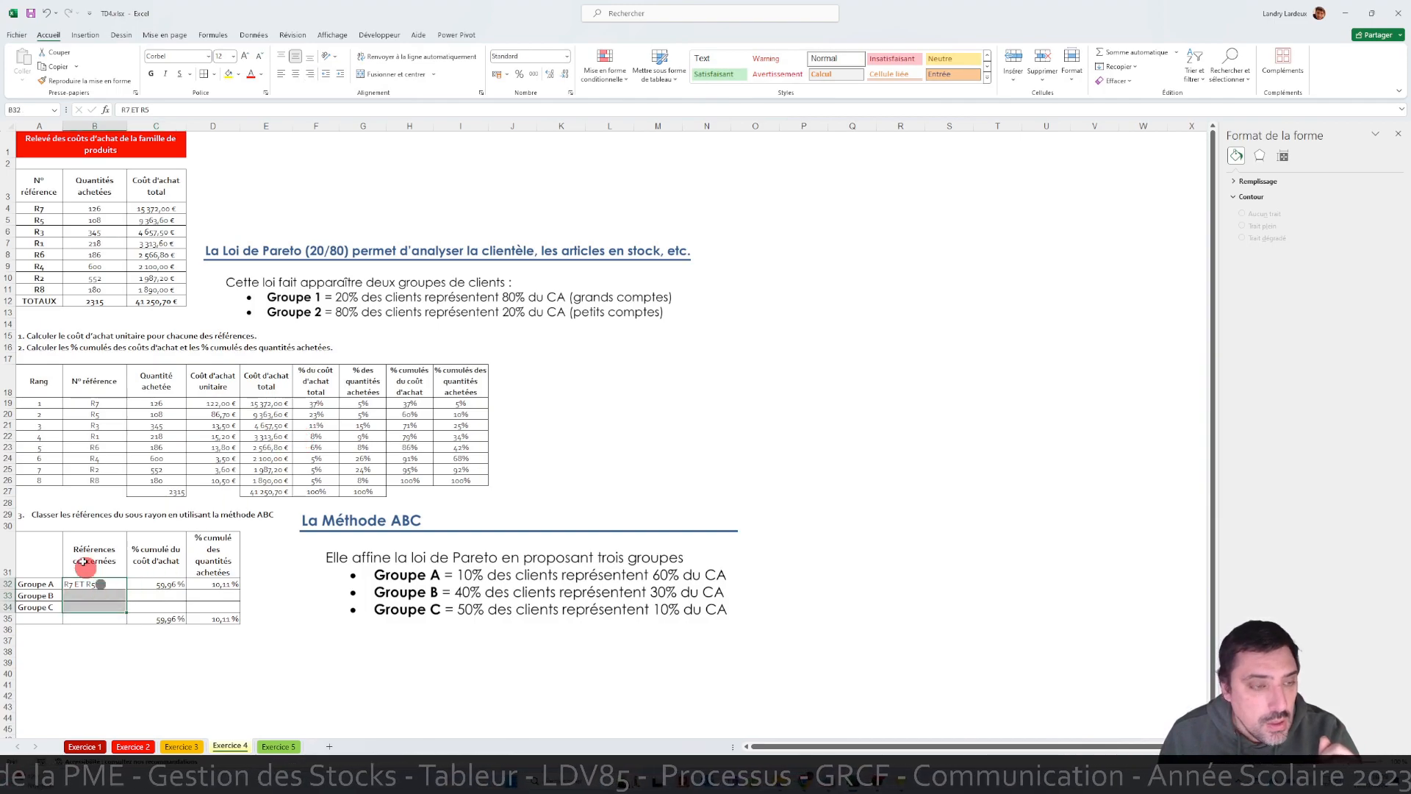
click(295, 73)
click(103, 595)
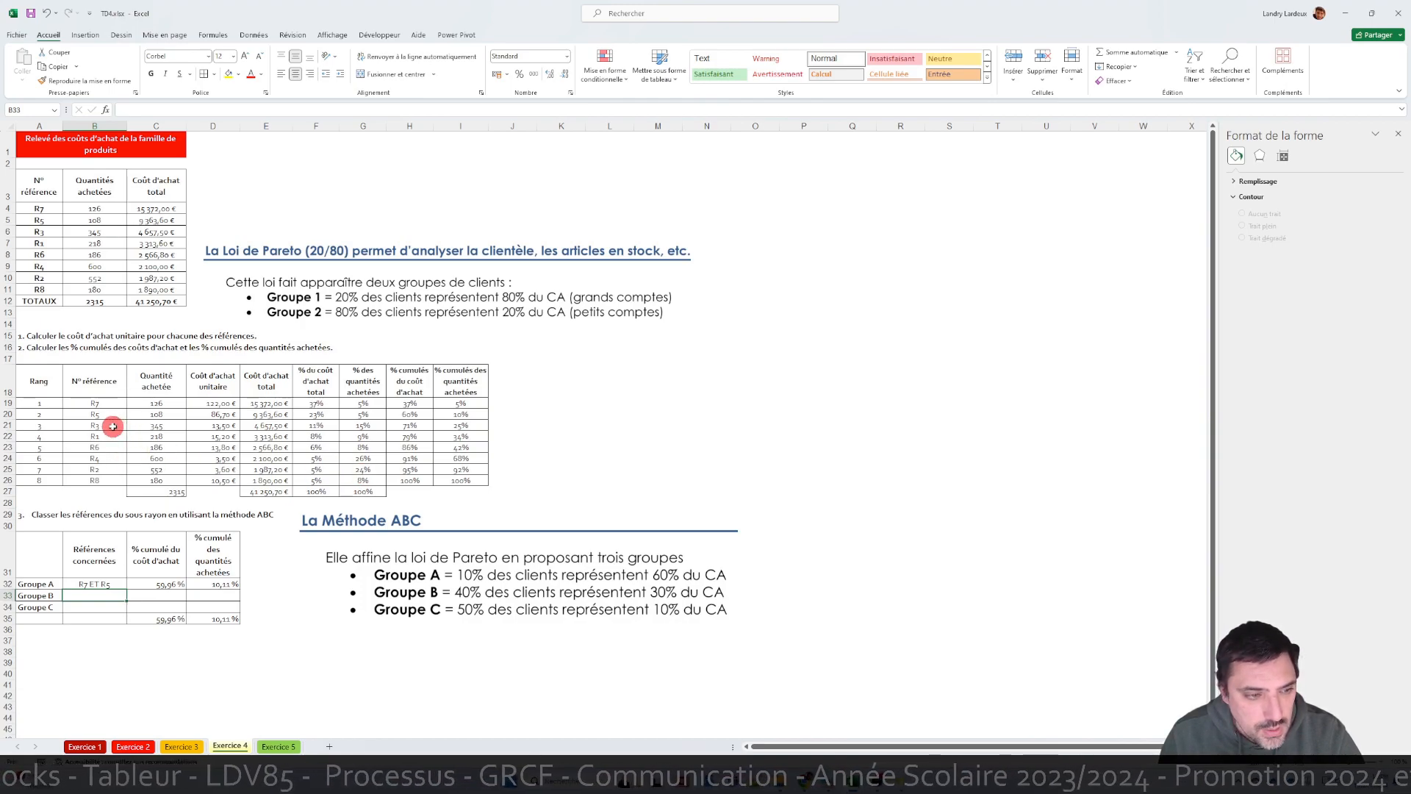
- Try to calculate Groupe B's cumulative purchase cost percentage in C33 with =I21+I22+I23
click(175, 593)
text(=)
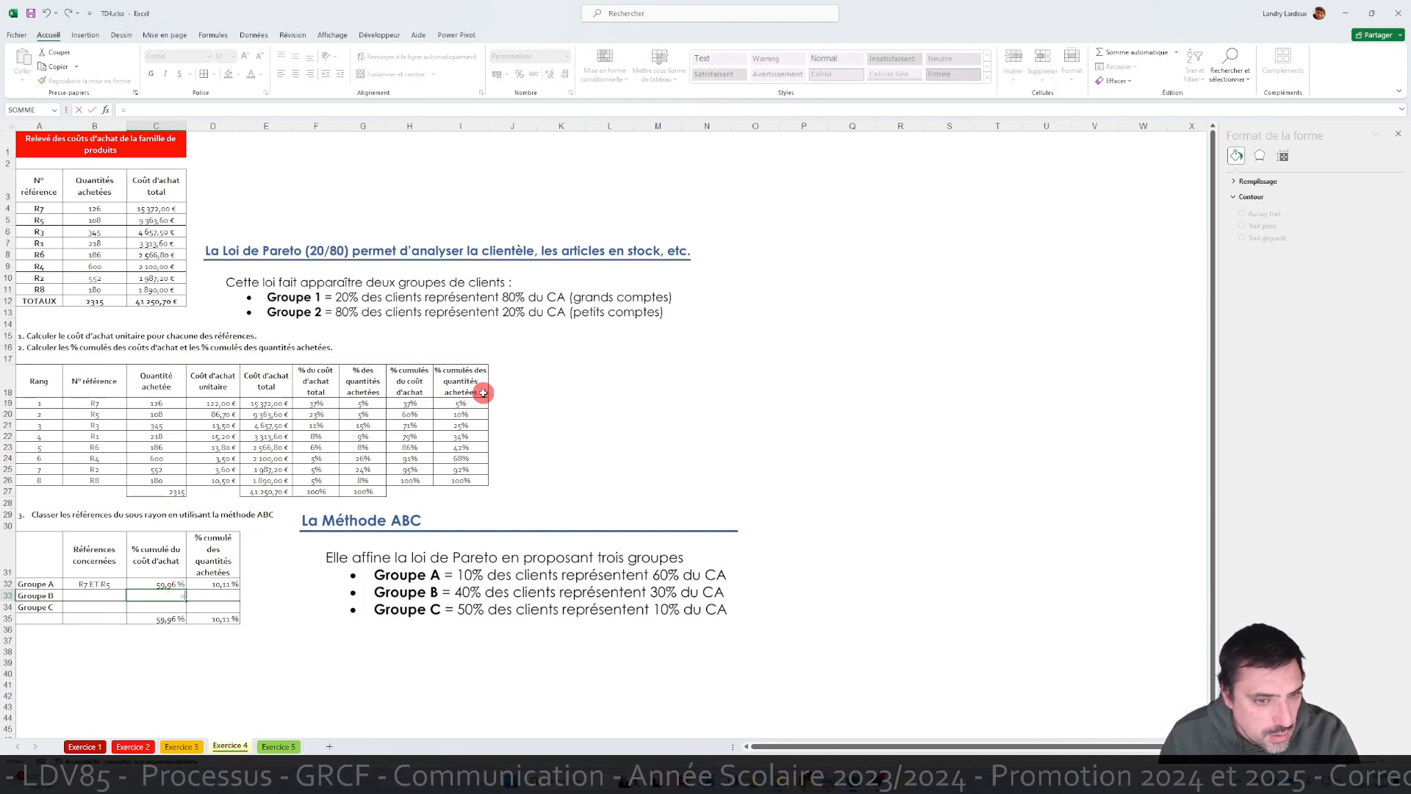
click(474, 427)
text(+)
click(468, 438)
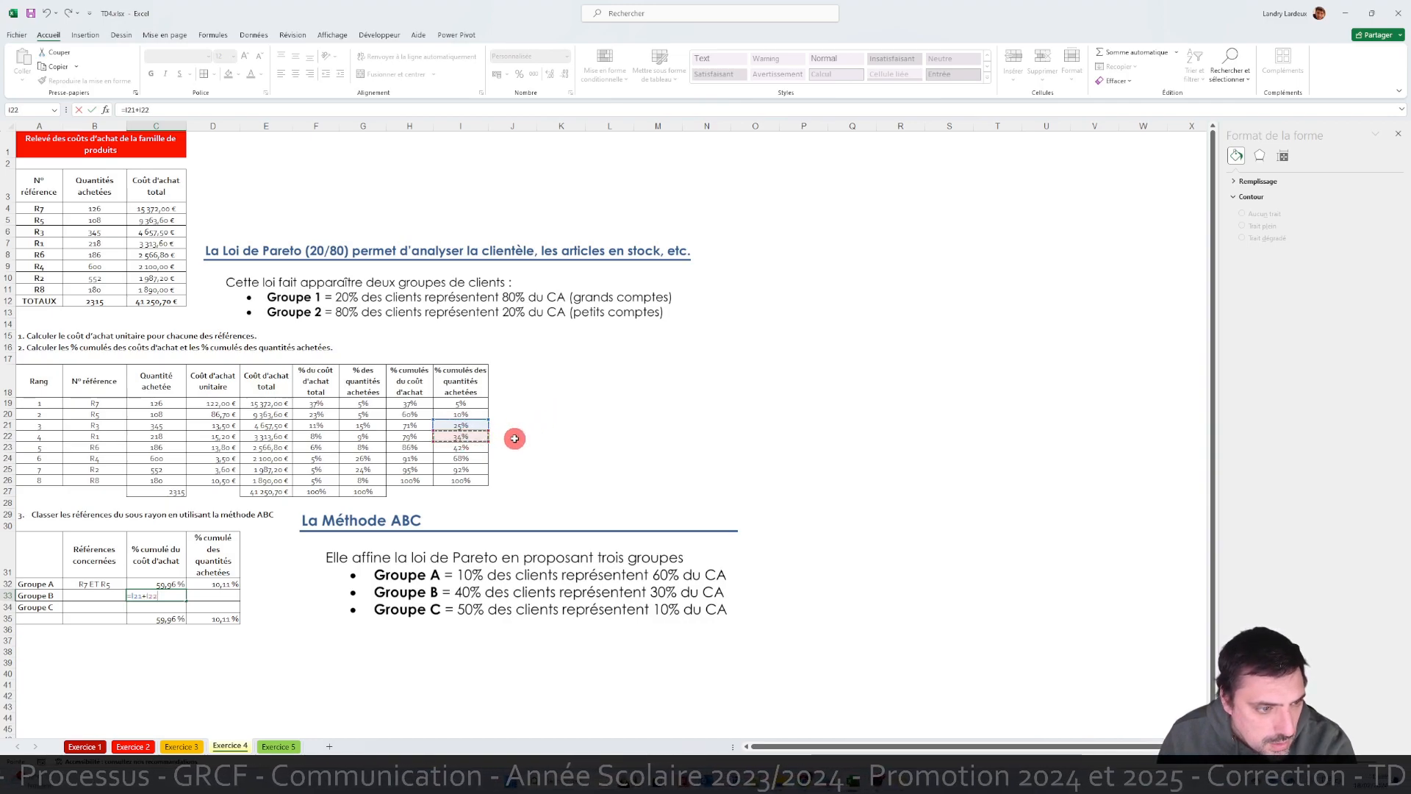
text(+)
click(475, 447)
key(Return)
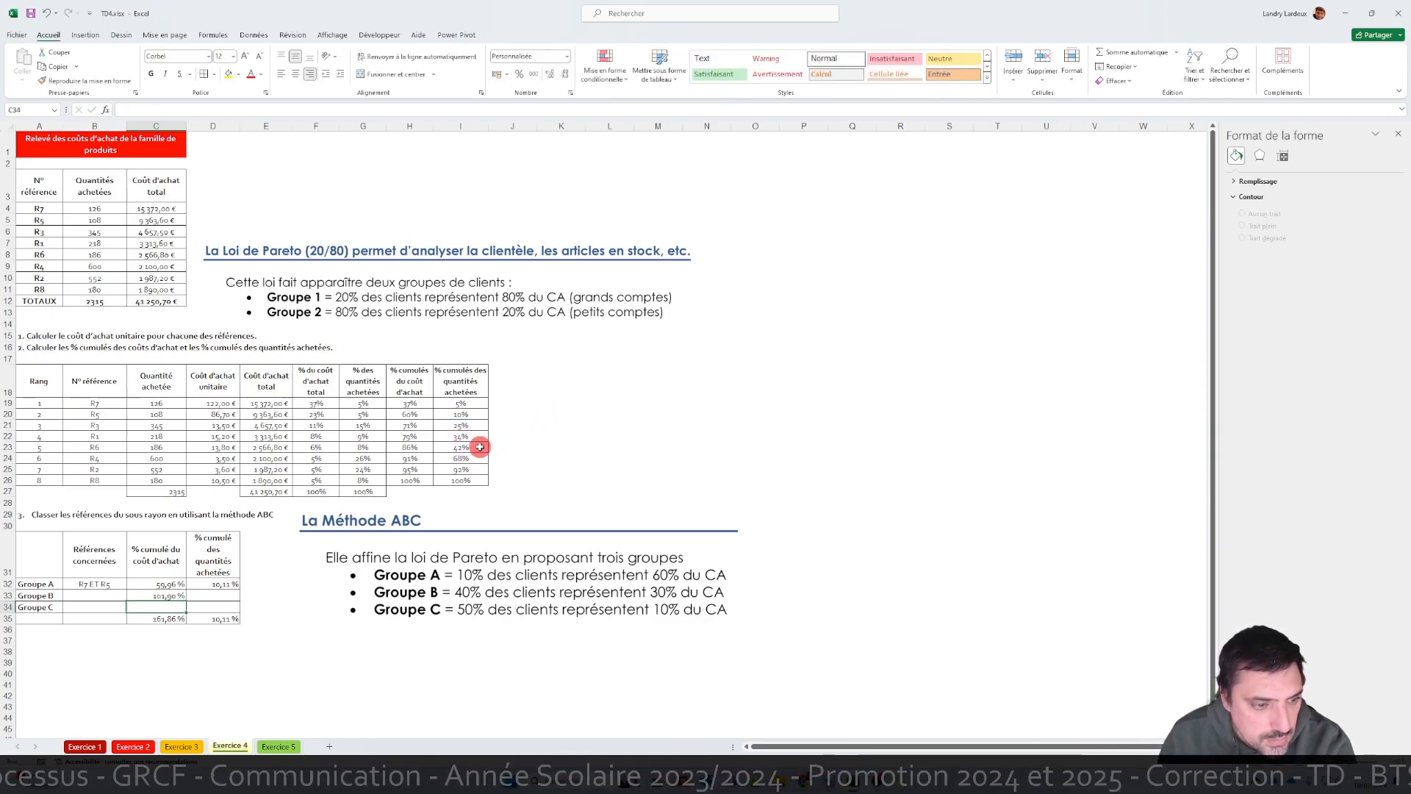
- Replace the formula in C33 with =G21+G22+G23 for Groupe B
key(Up)
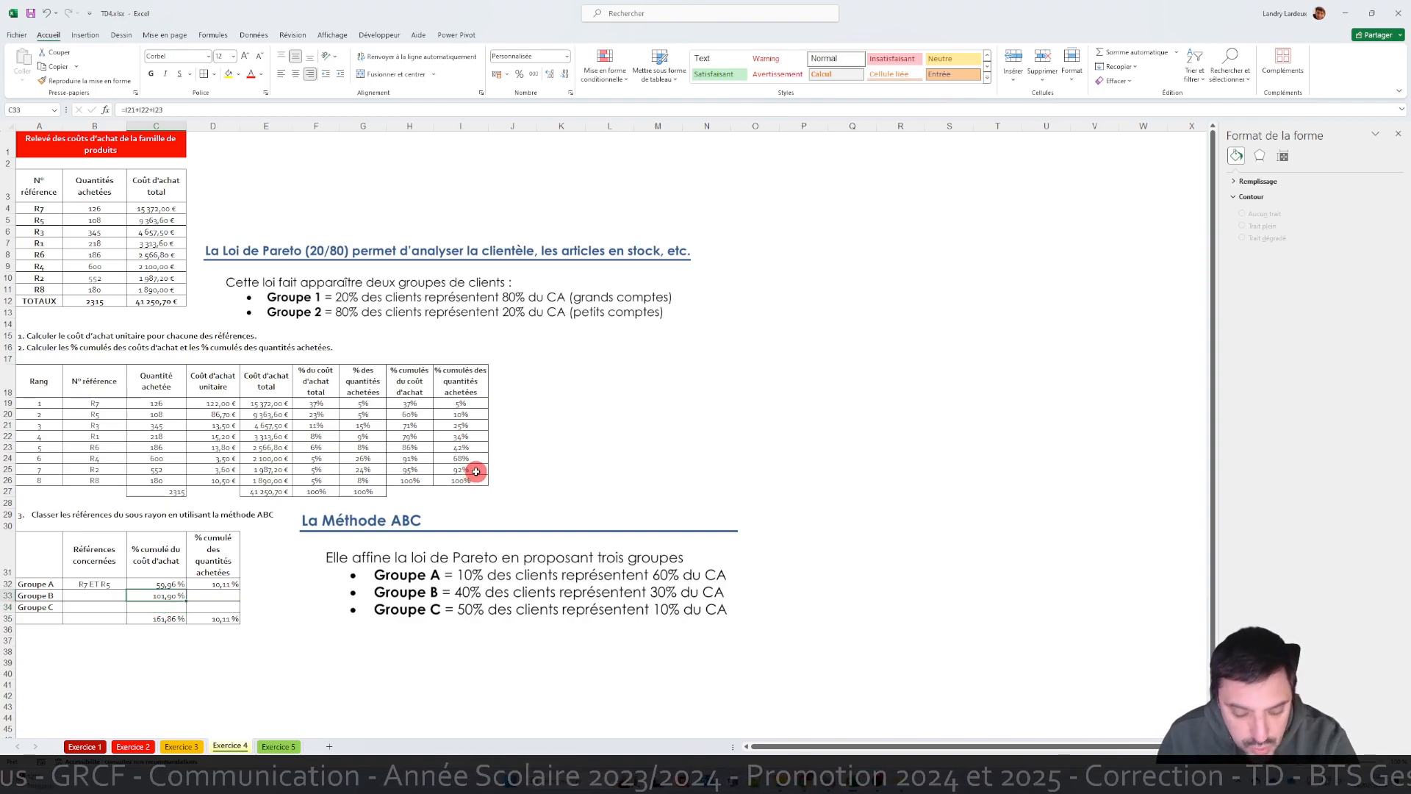
text(=)
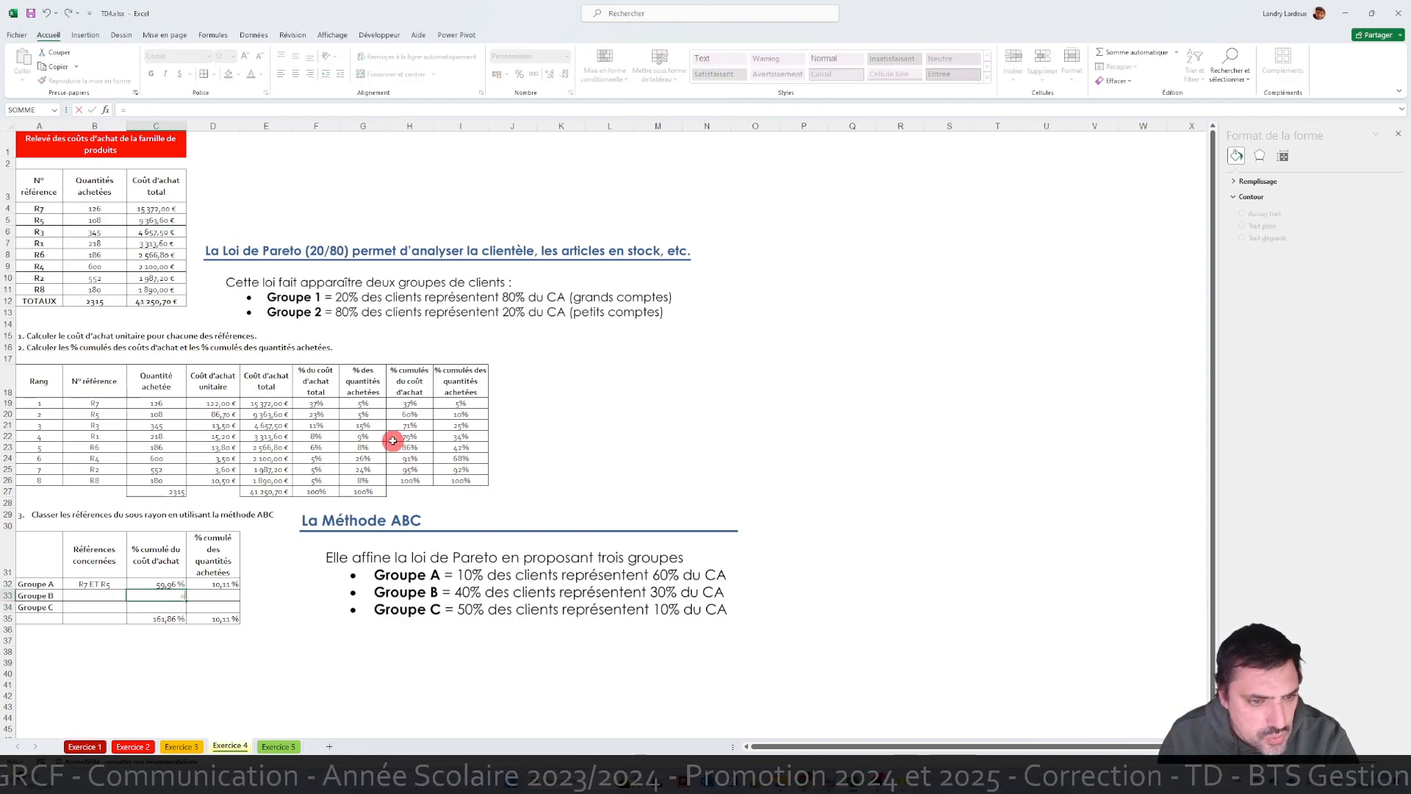
click(373, 425)
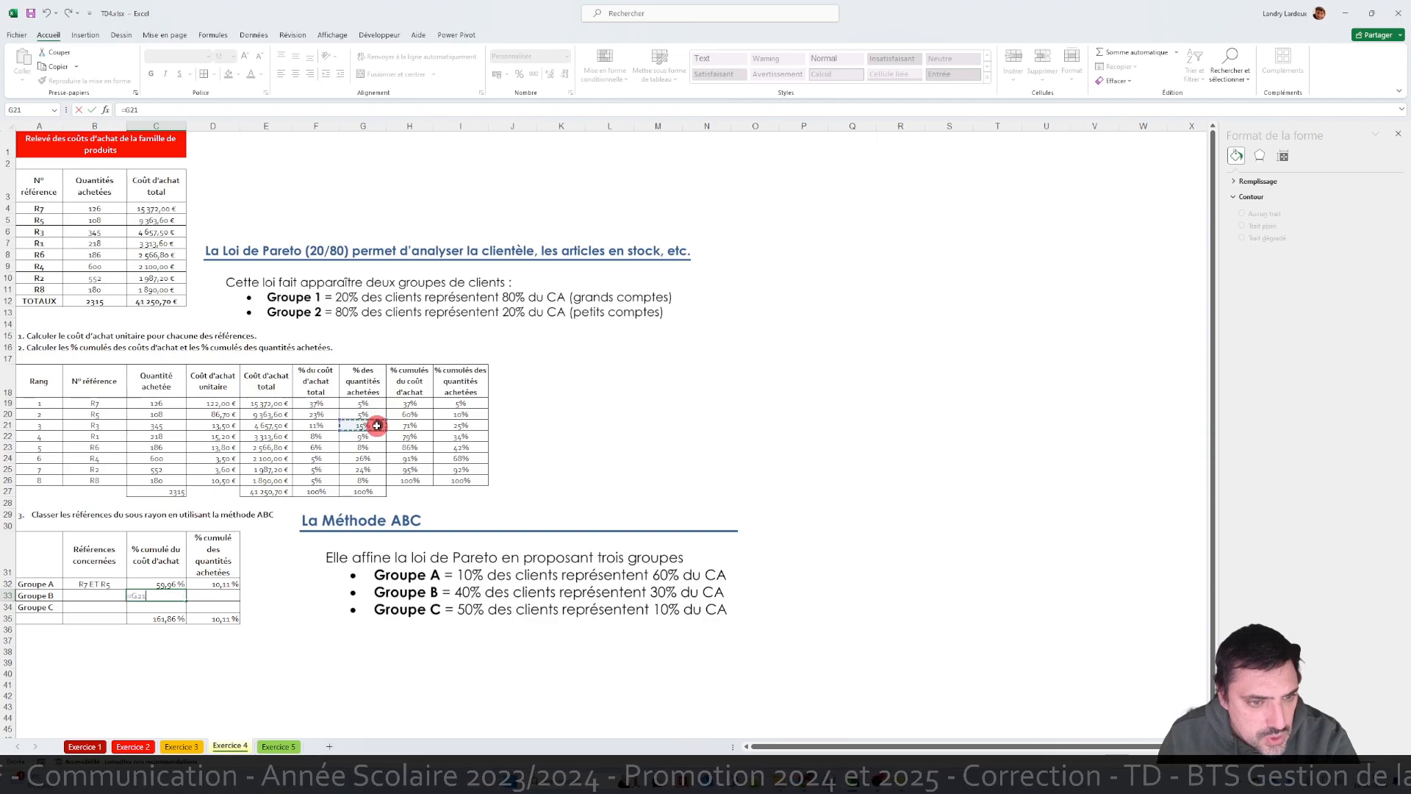
text(+)
click(366, 437)
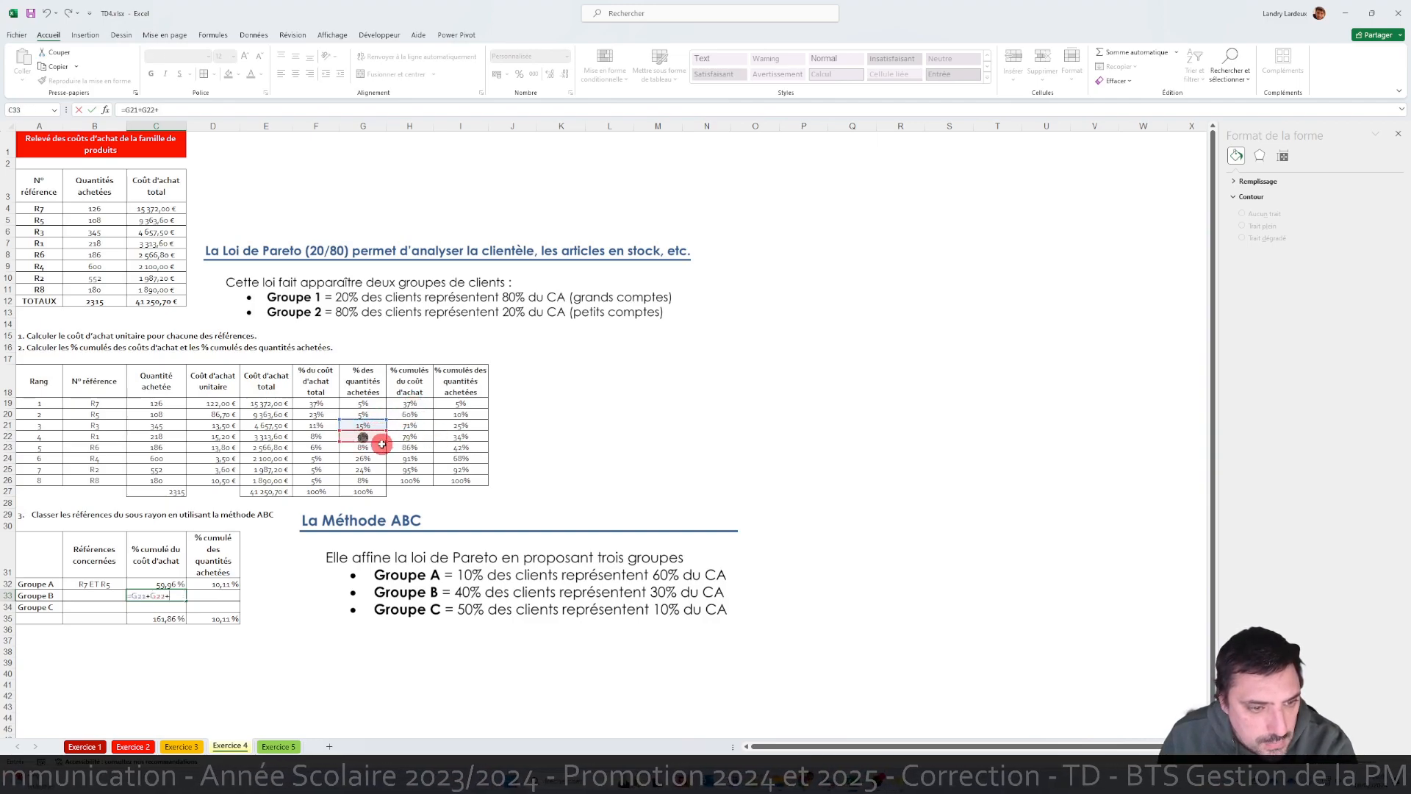
key(Return)
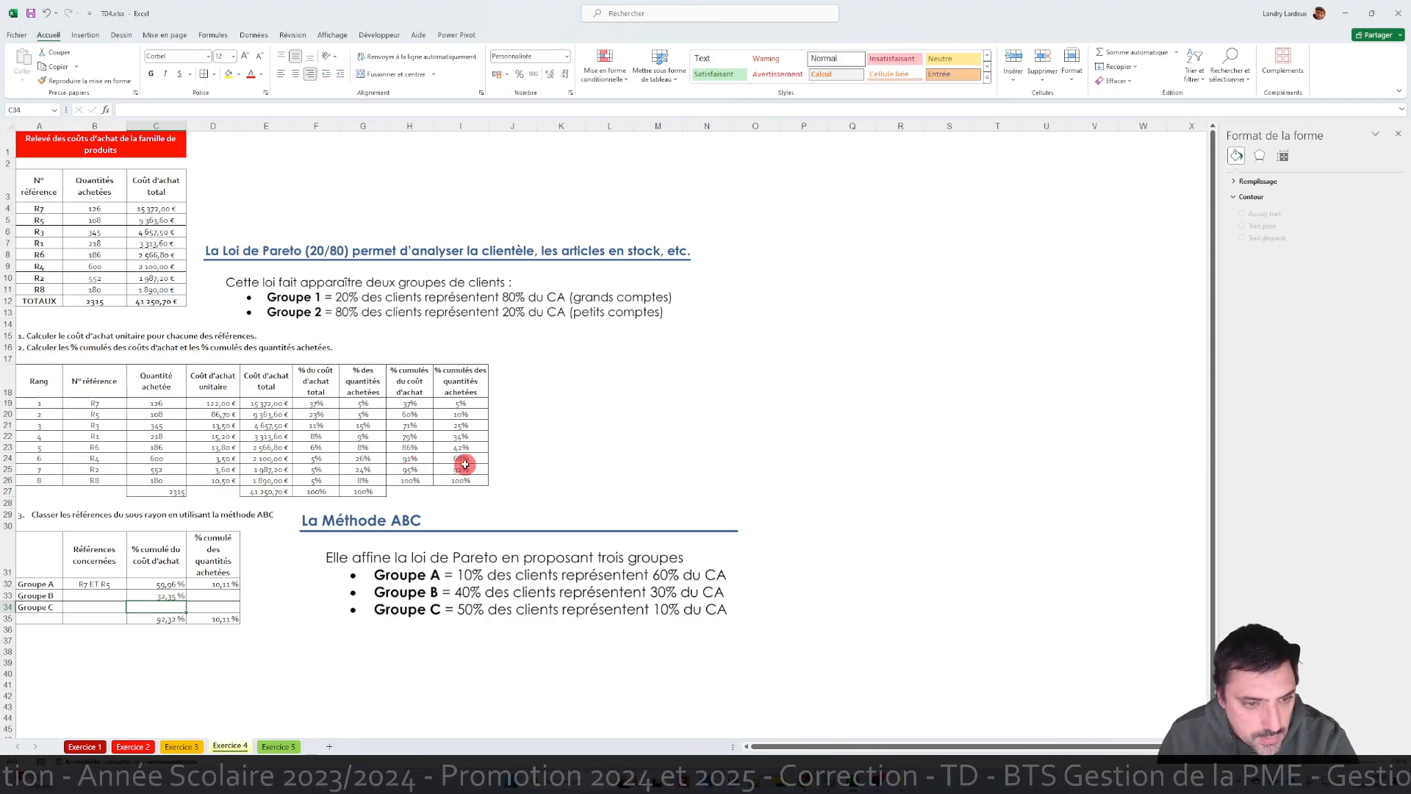
- Try to calculate Groupe B's cumulative quantity percentage in D33 with =F22+F21+F23
click(214, 595)
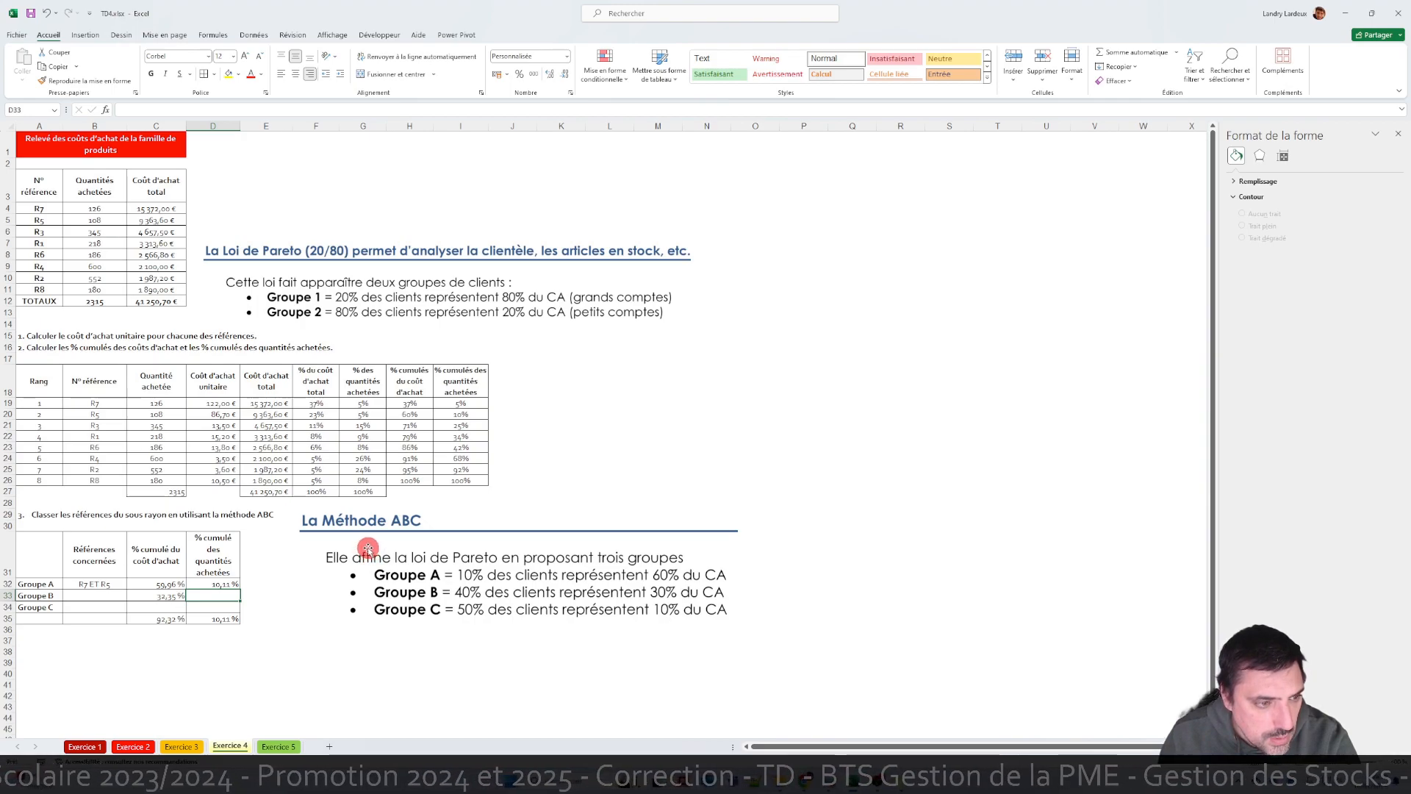
text(=)
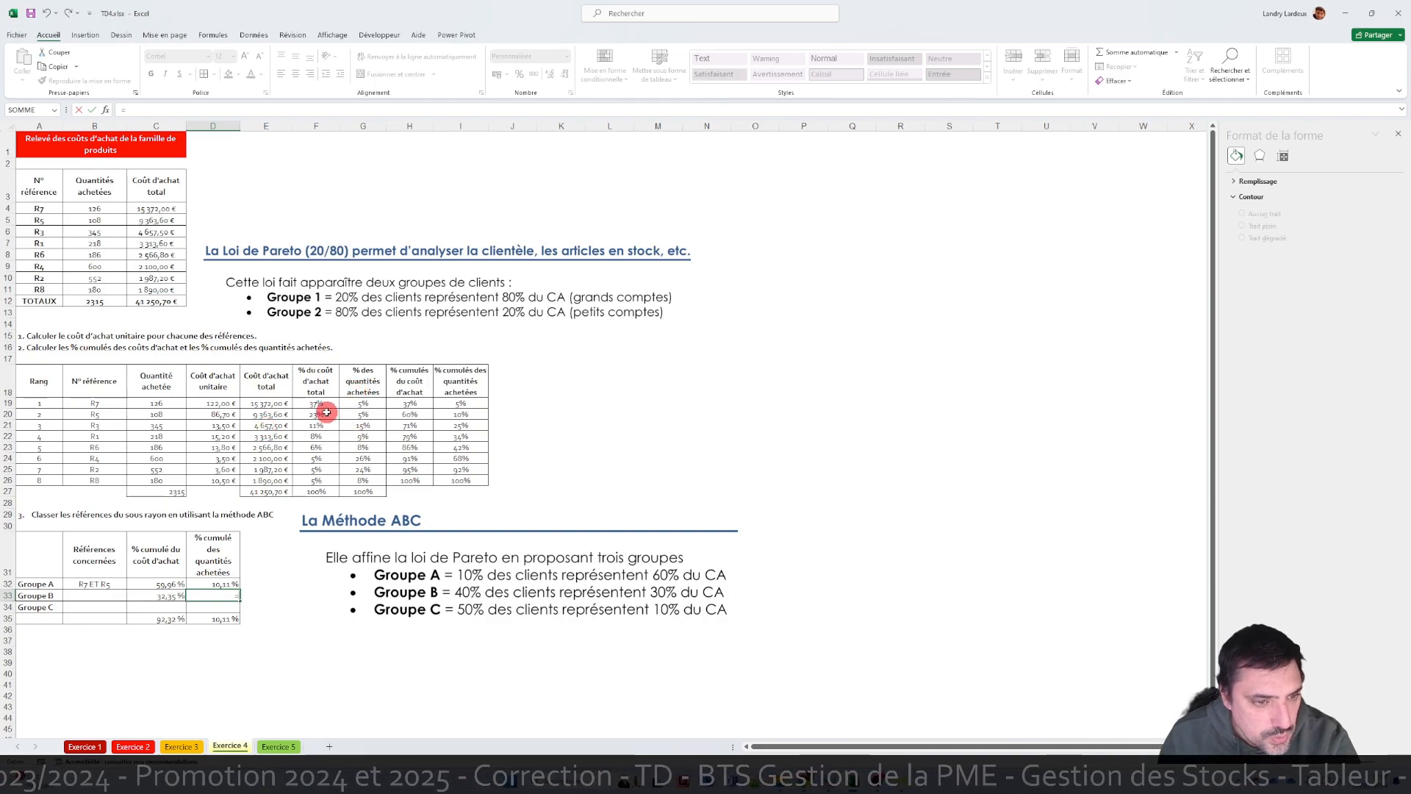
click(317, 436)
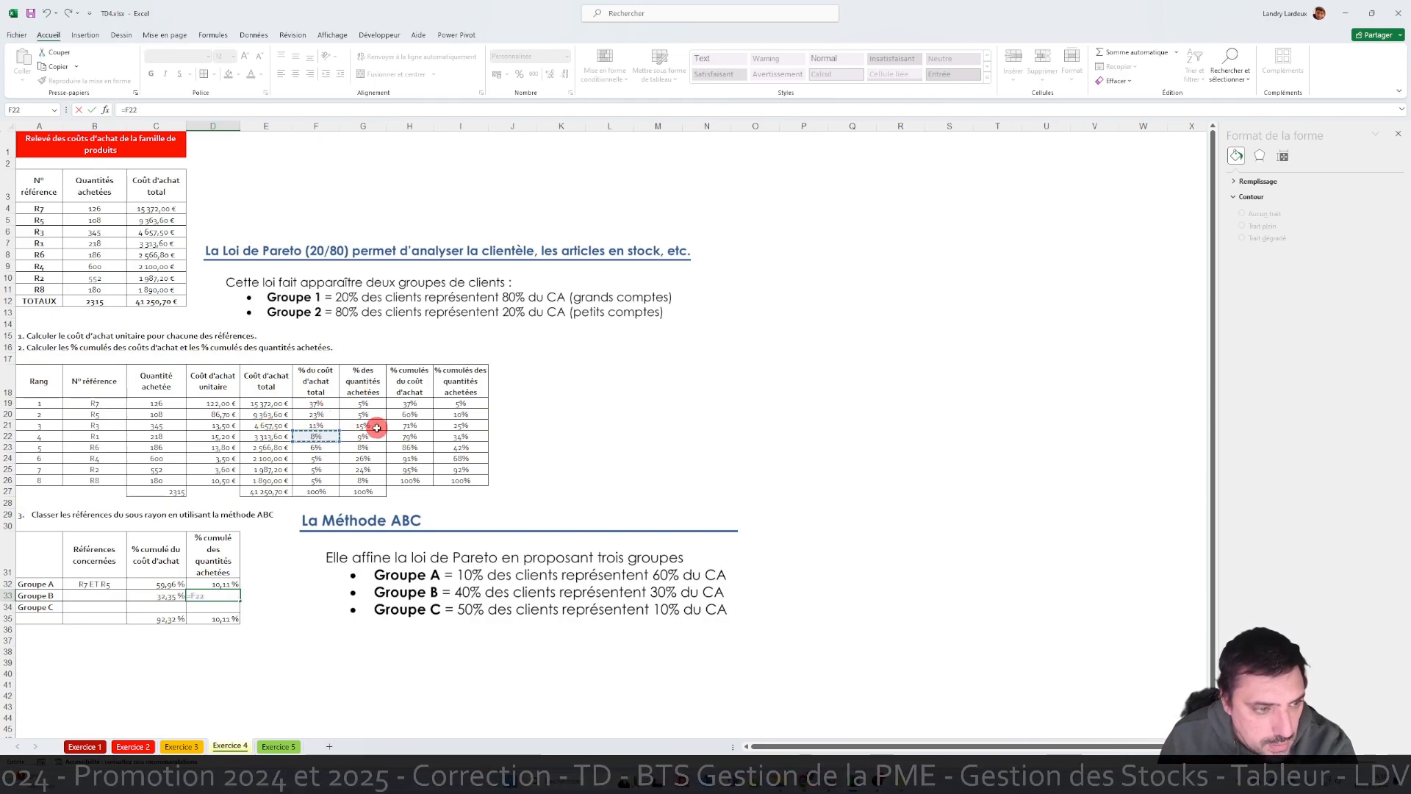
text(+)
click(317, 425)
text(+)
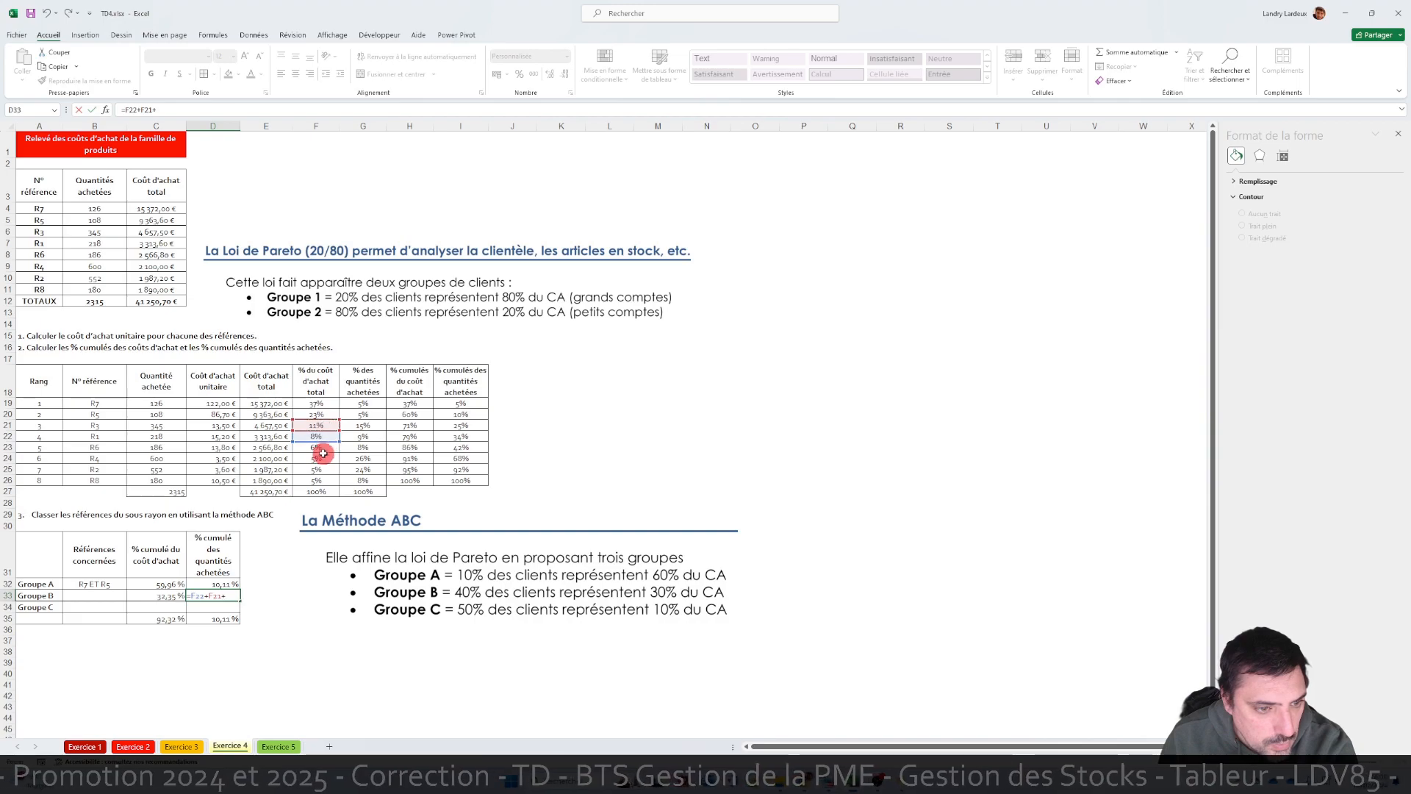
click(316, 447)
key(Return)
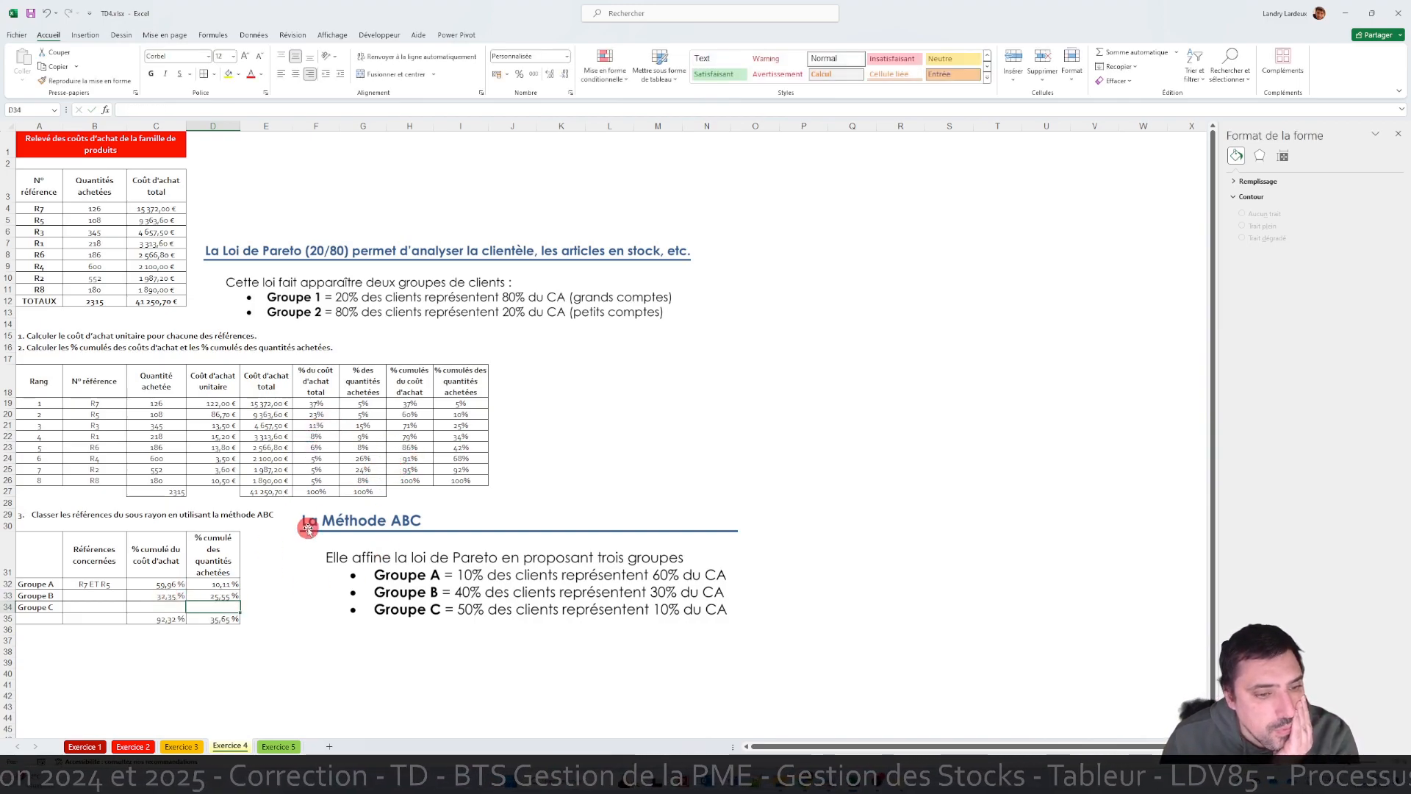
- List "R1, R3, R6, R4" as Groupe B's references in B33
click(328, 460)
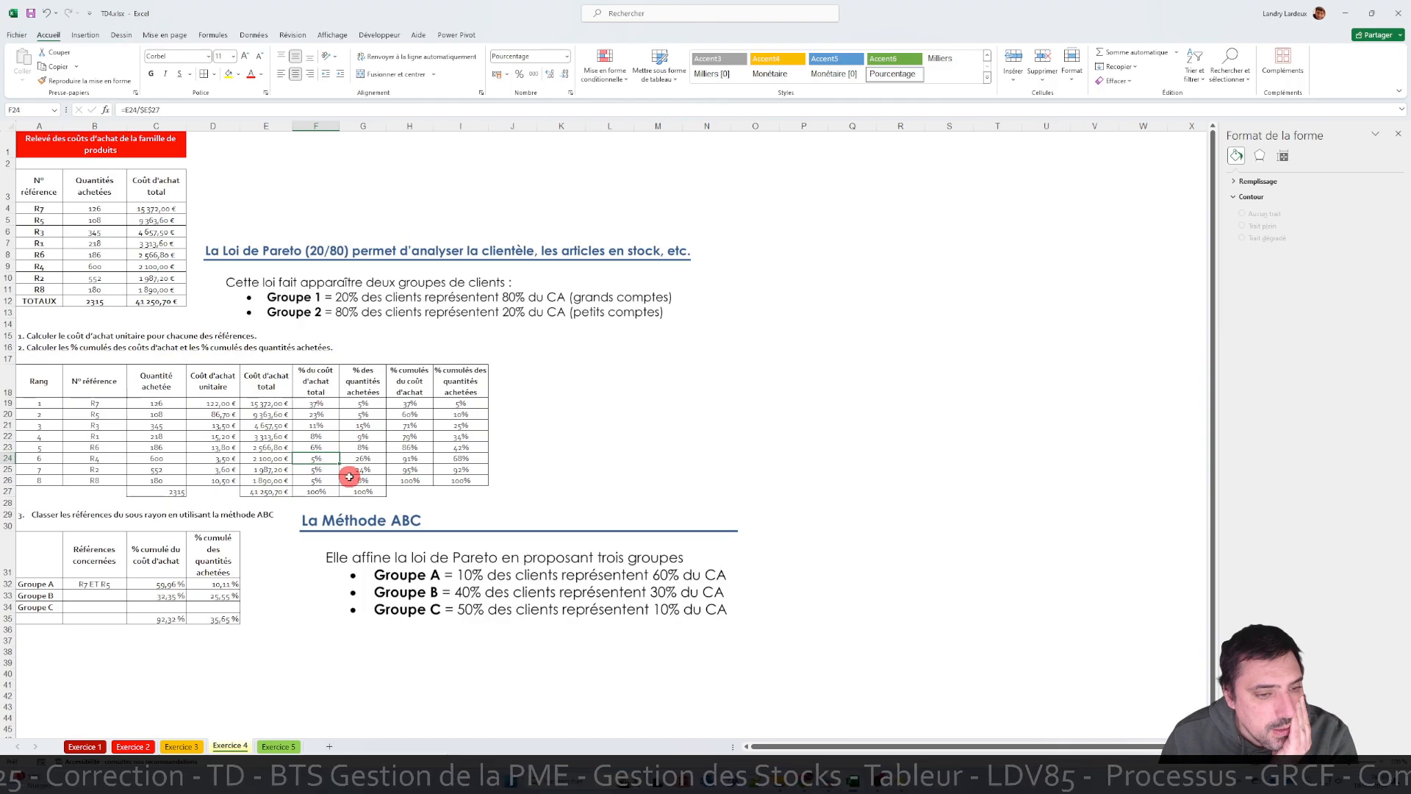
click(94, 595)
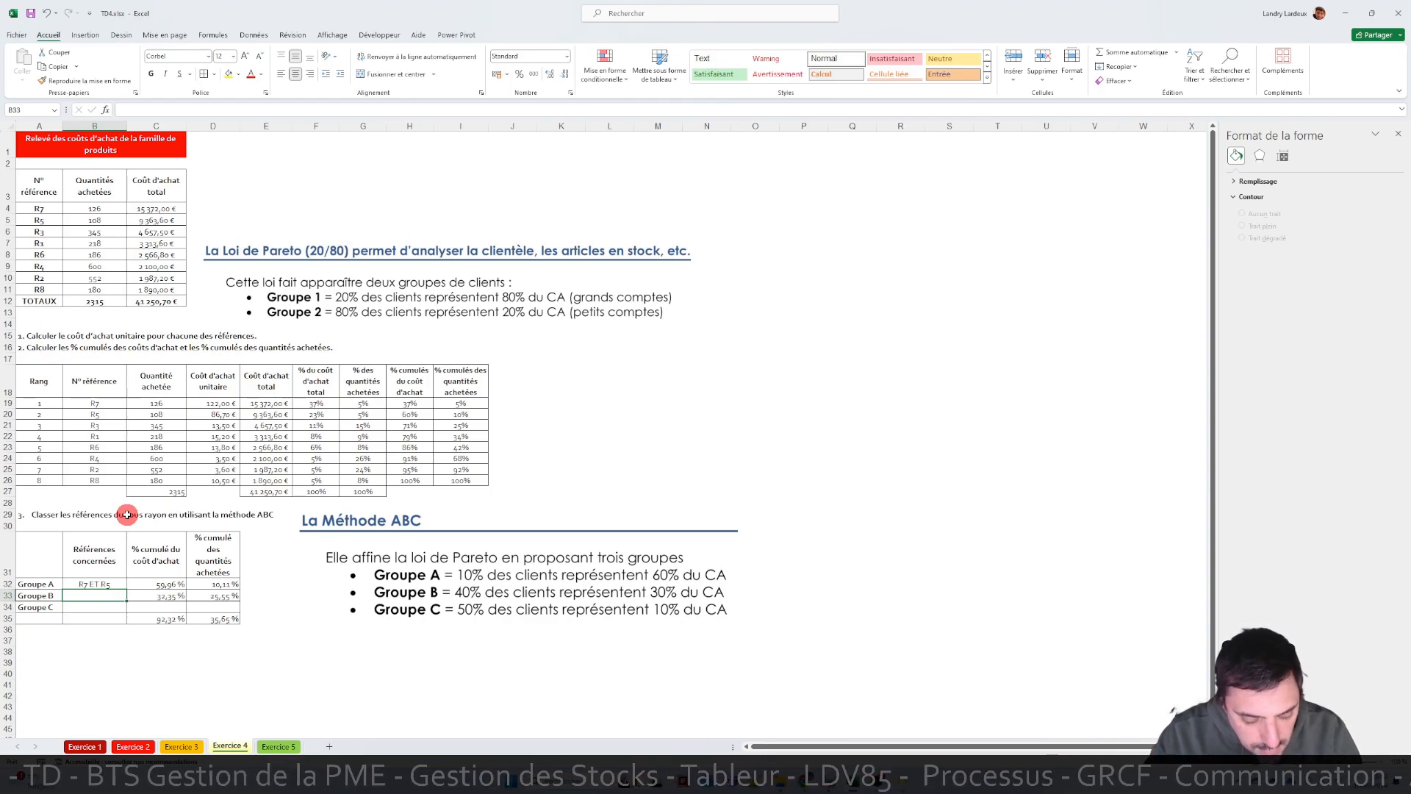
text(R1, R3, R6, R4)
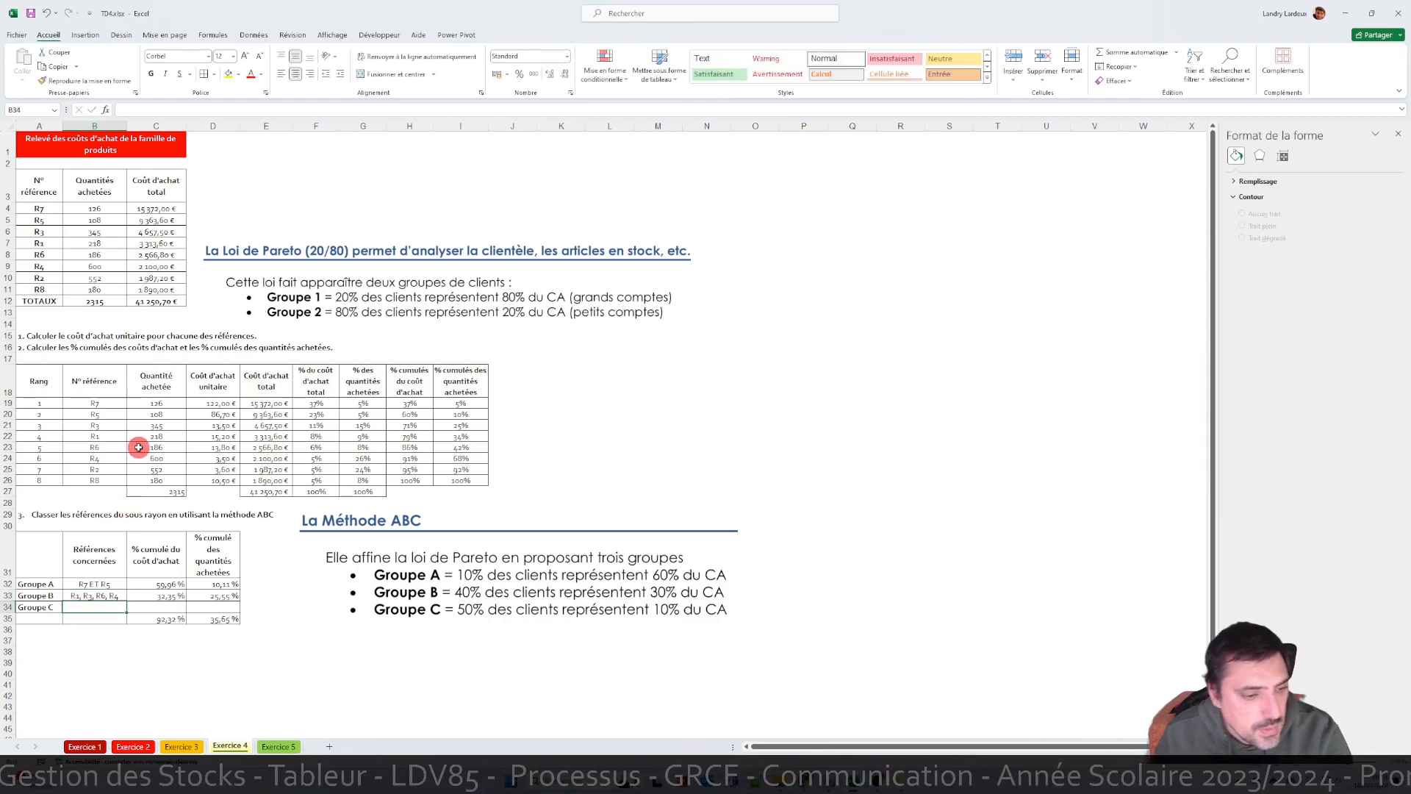
key(Tab)
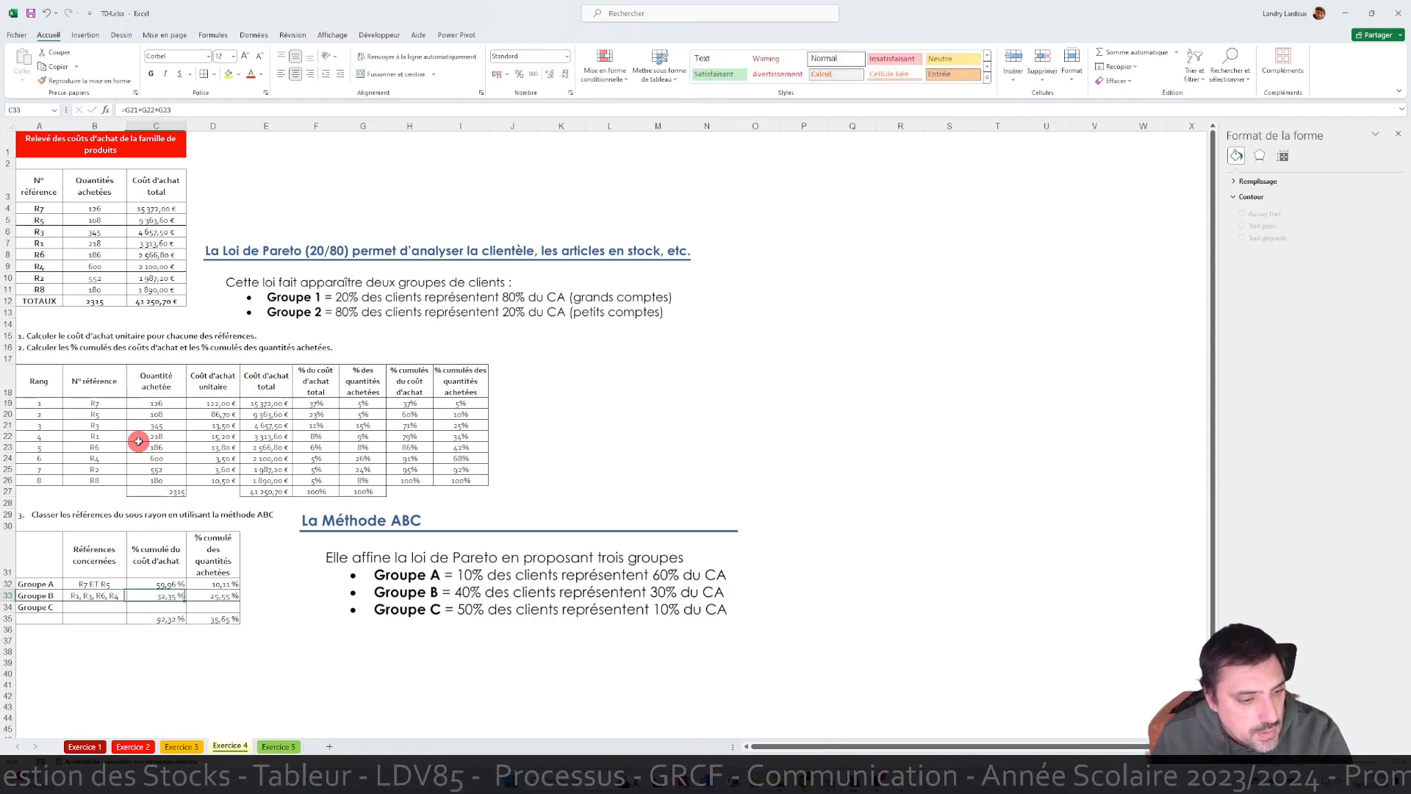
- Review Groupe B's formula in C33 and clear the contents of C33 and D33
double_click(164, 594)
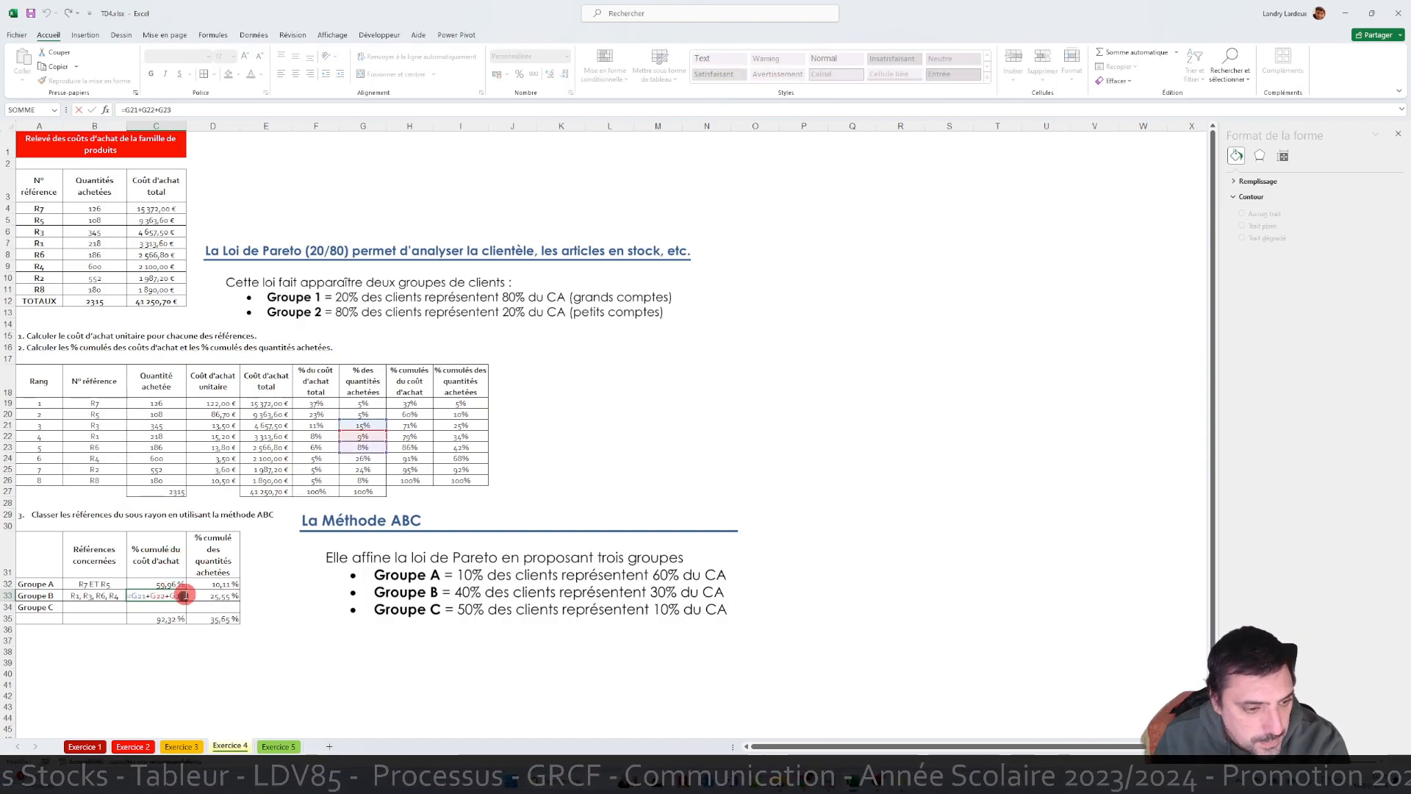
text(+)
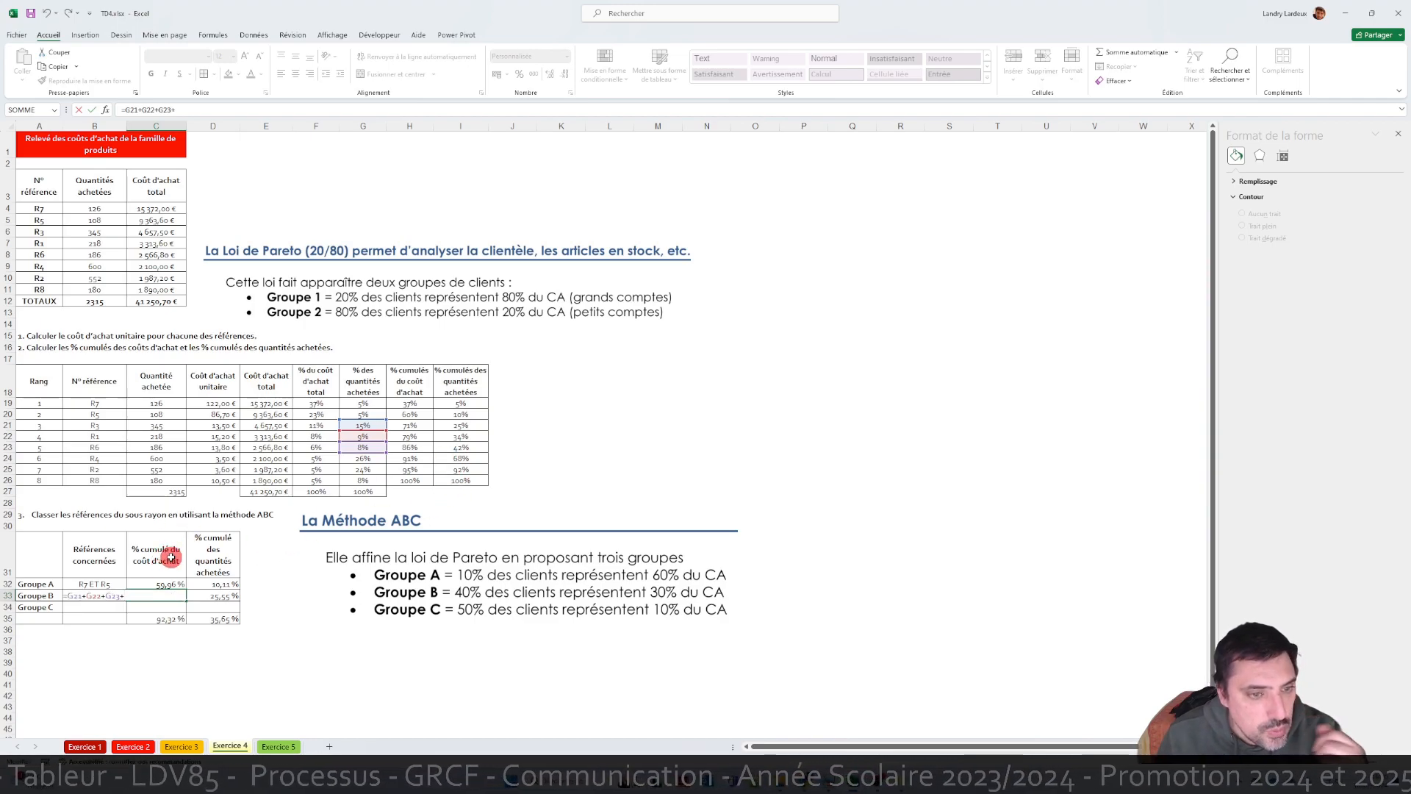
key(BackSpace)
key(ctrl+Return)
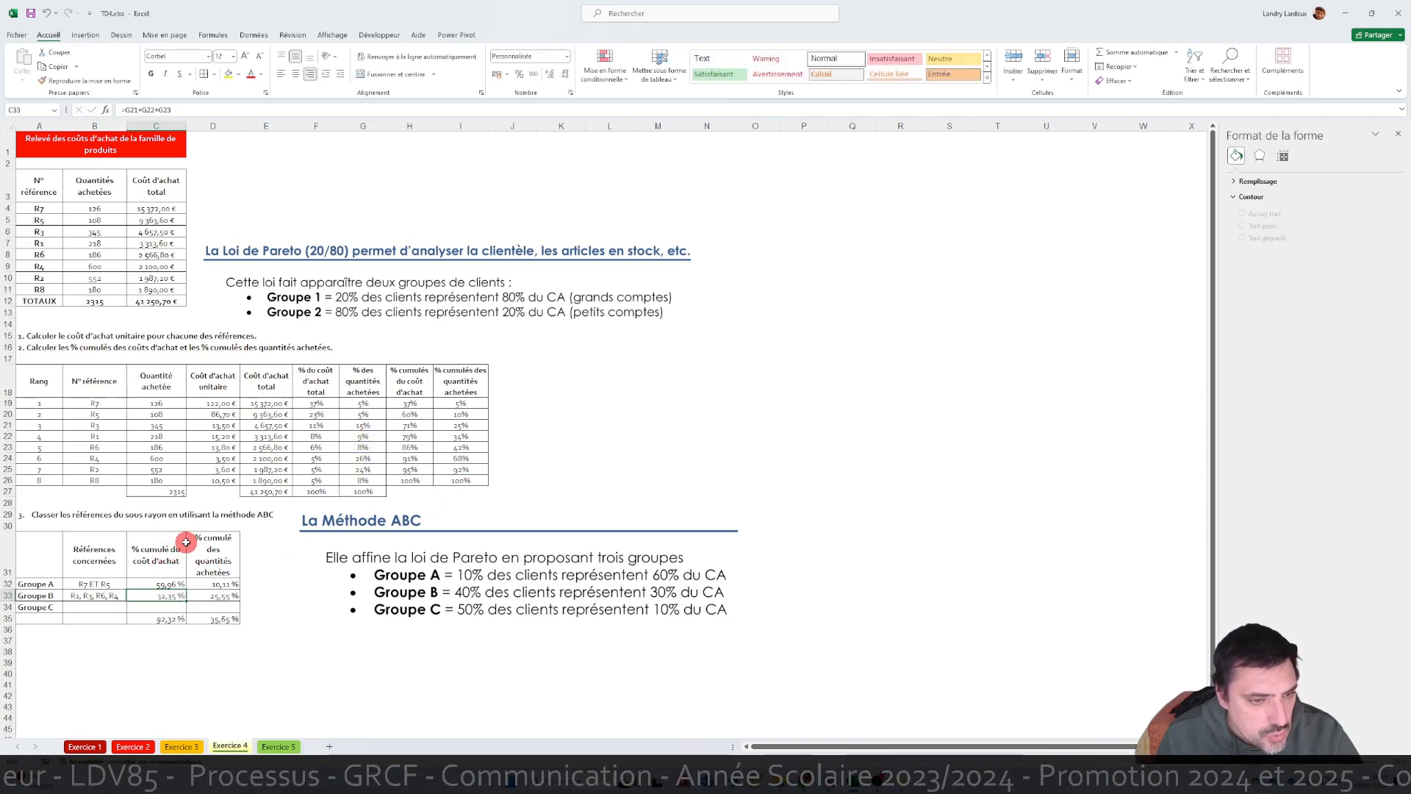
key(Delete)
click(214, 594)
key(Delete)
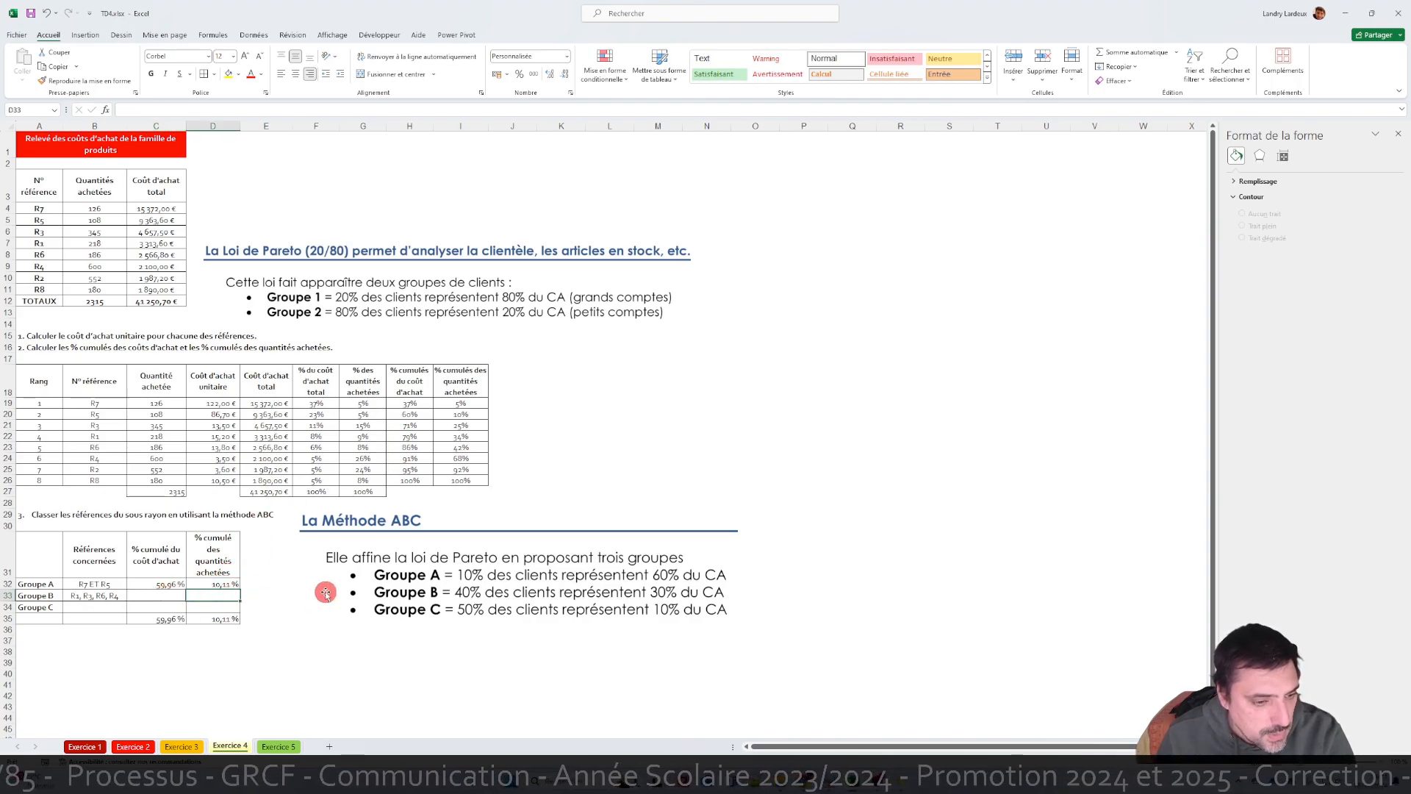
- Calculate Groupe B's cumulative purchase cost percentage in C33 with =F21+F22+F23+F24
click(169, 594)
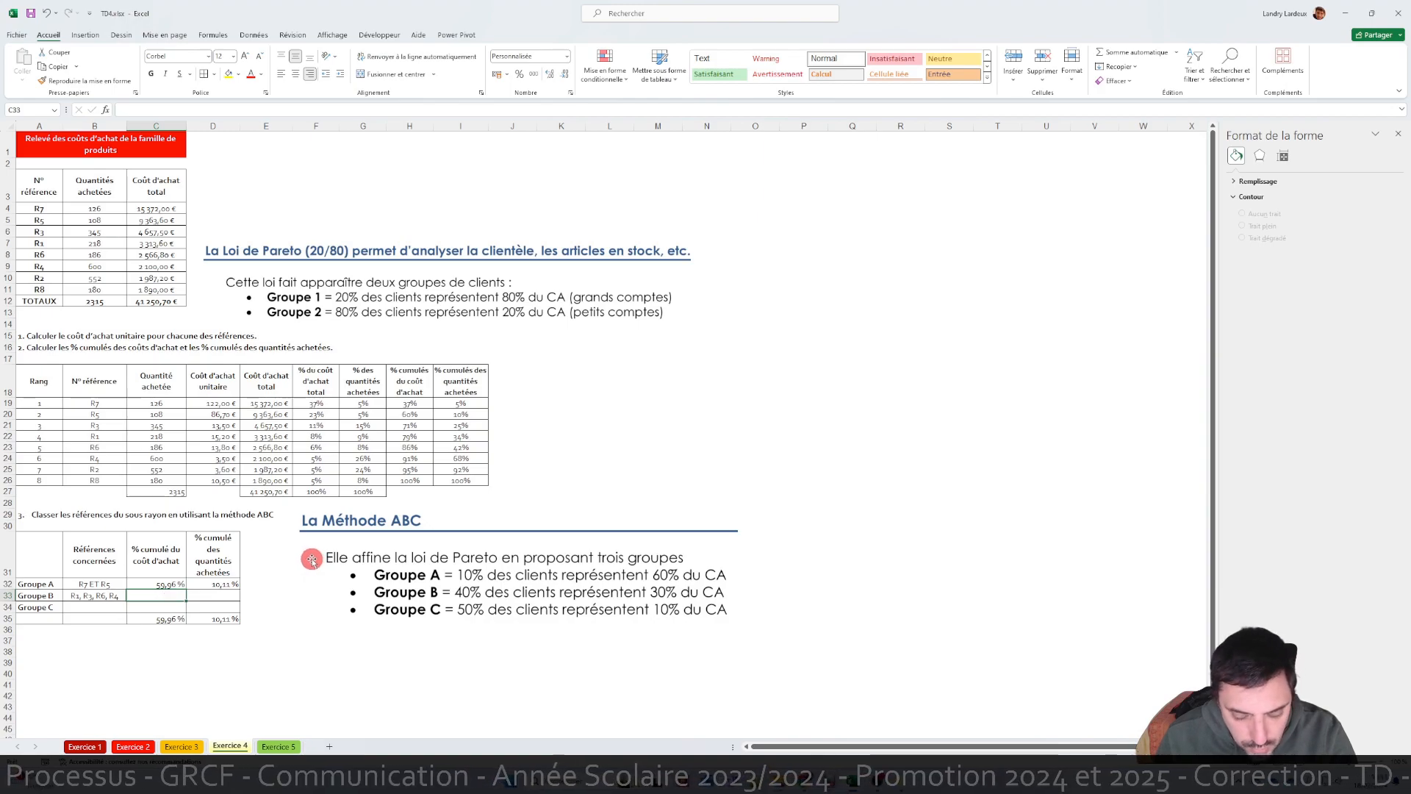
text(=)
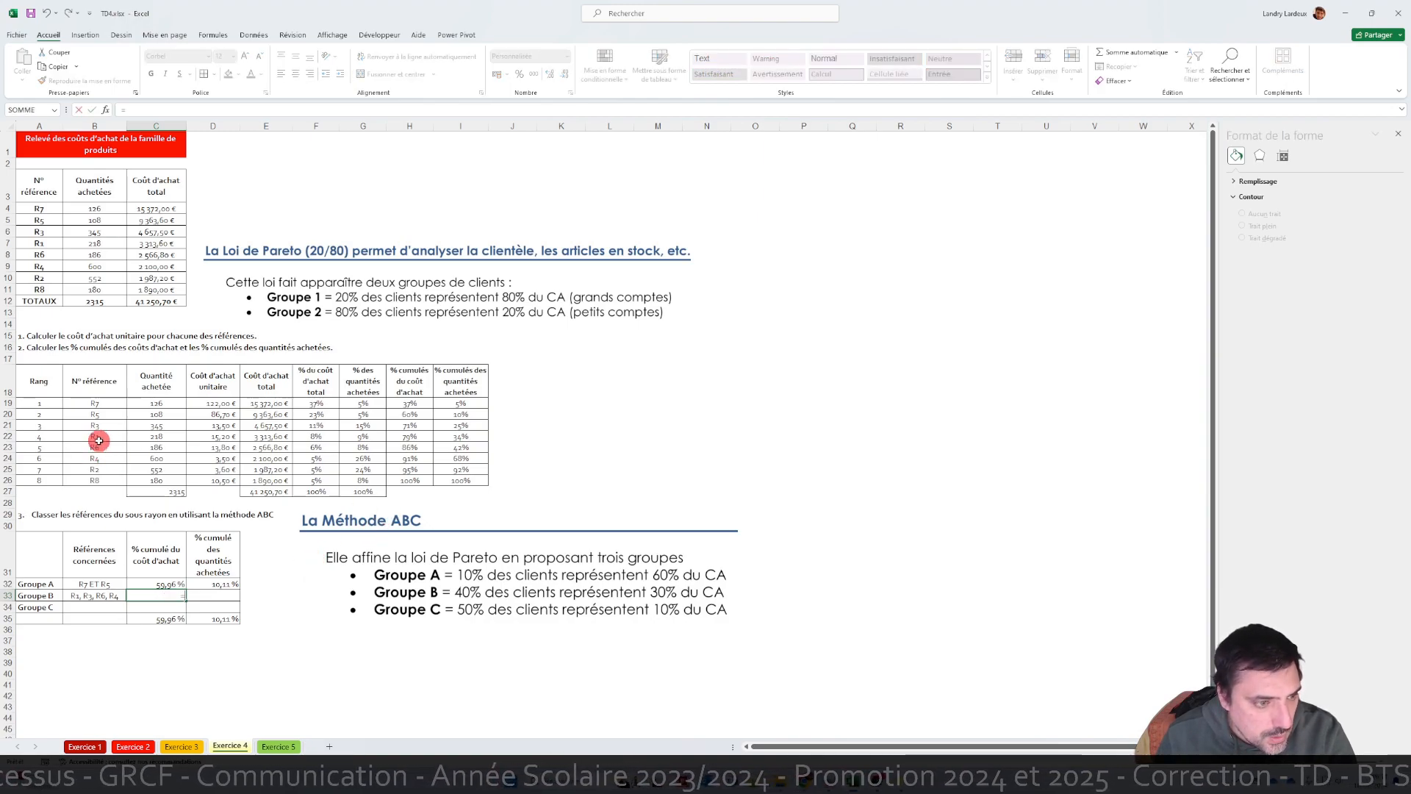
click(318, 426)
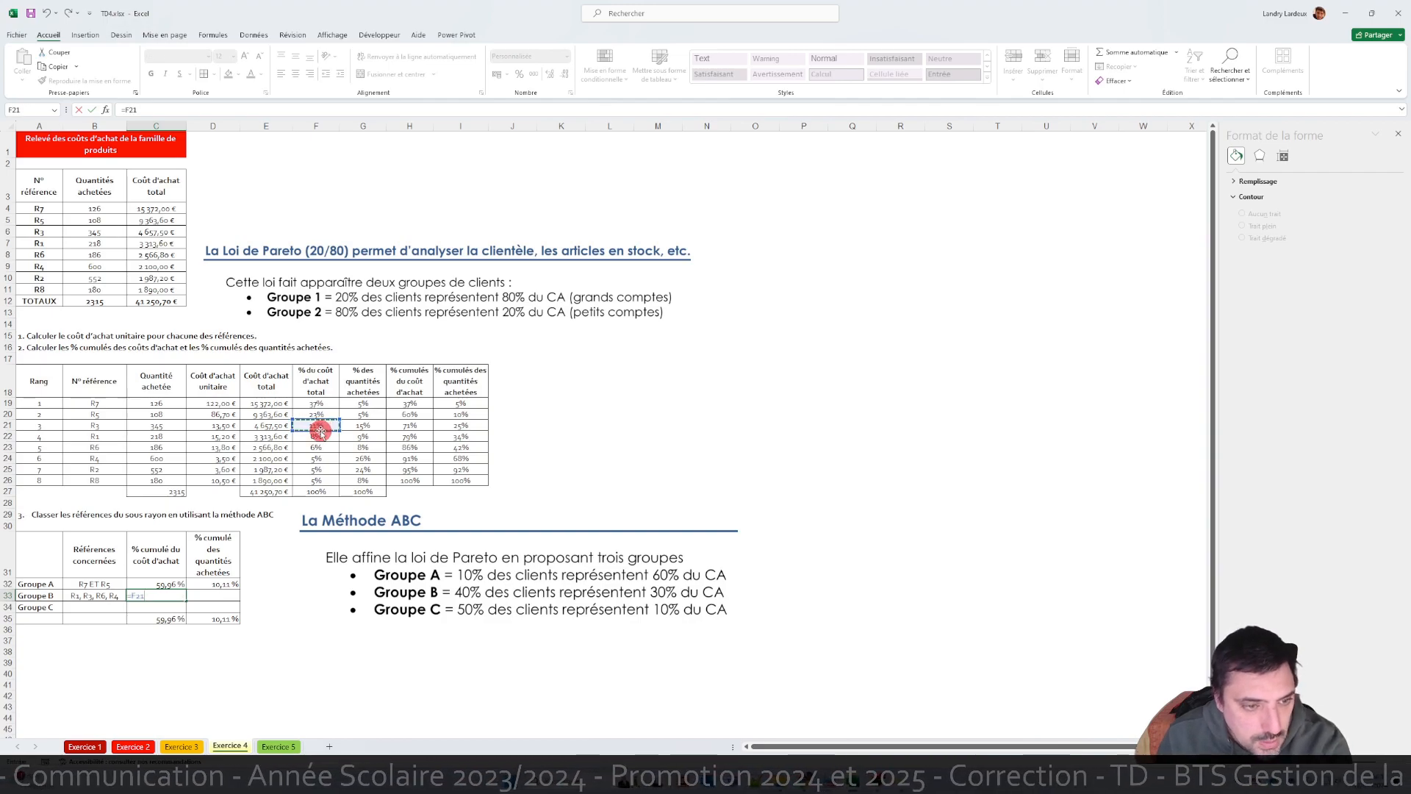
text(+)
click(316, 437)
text(+)
click(320, 448)
text(+)
click(317, 458)
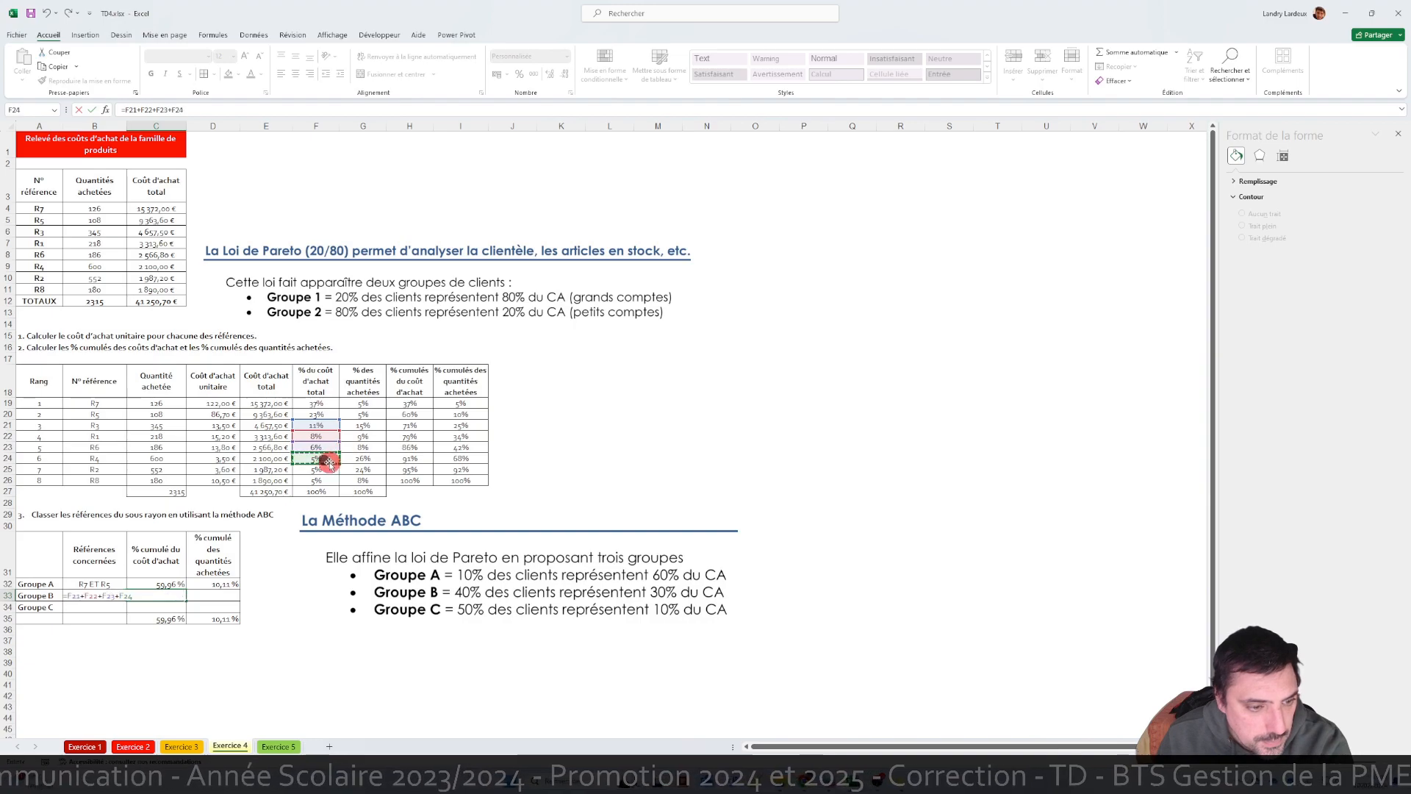
key(Return)
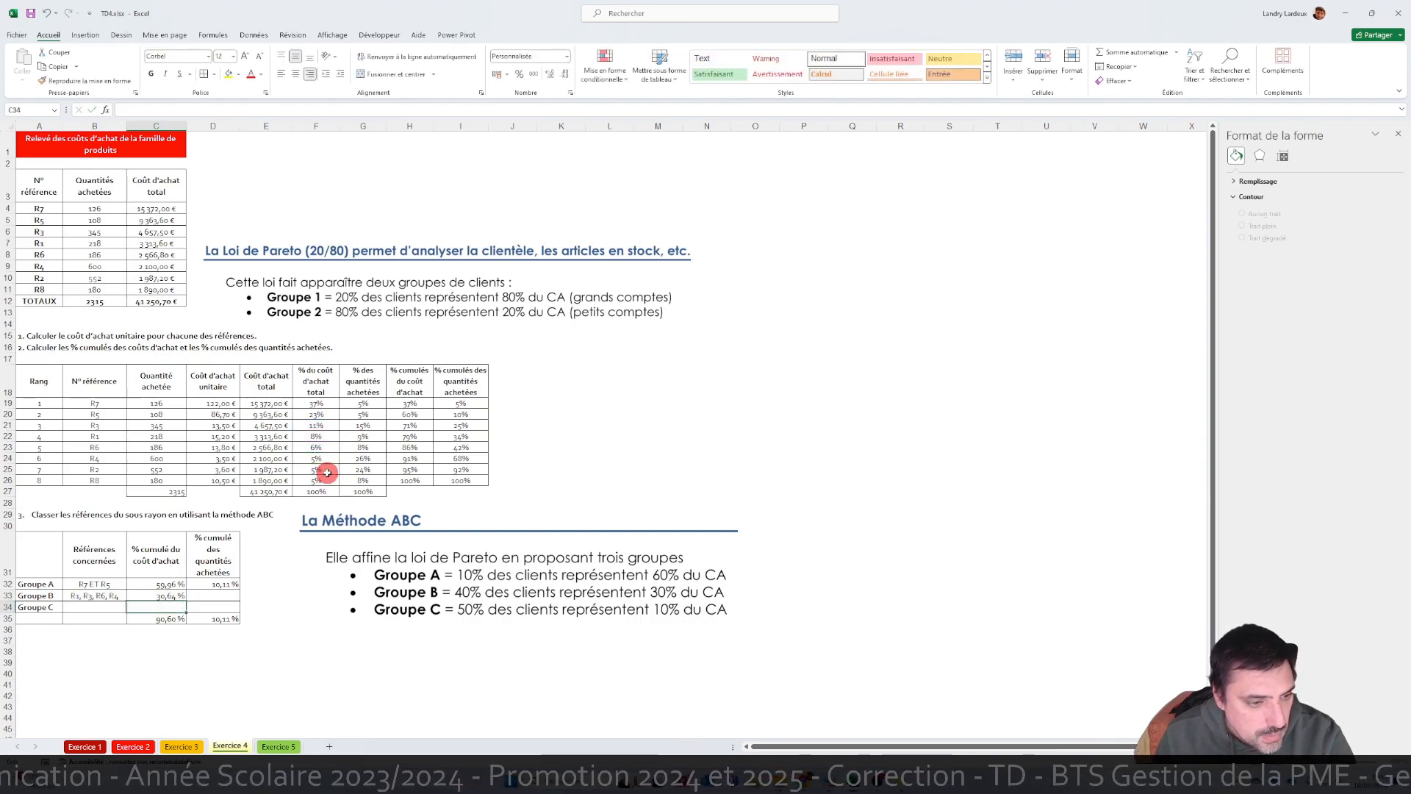
- Calculate Groupe B's cumulative quantity percentage in D33 with =G21+G22+G23+G24
key(Up)
key(Right)
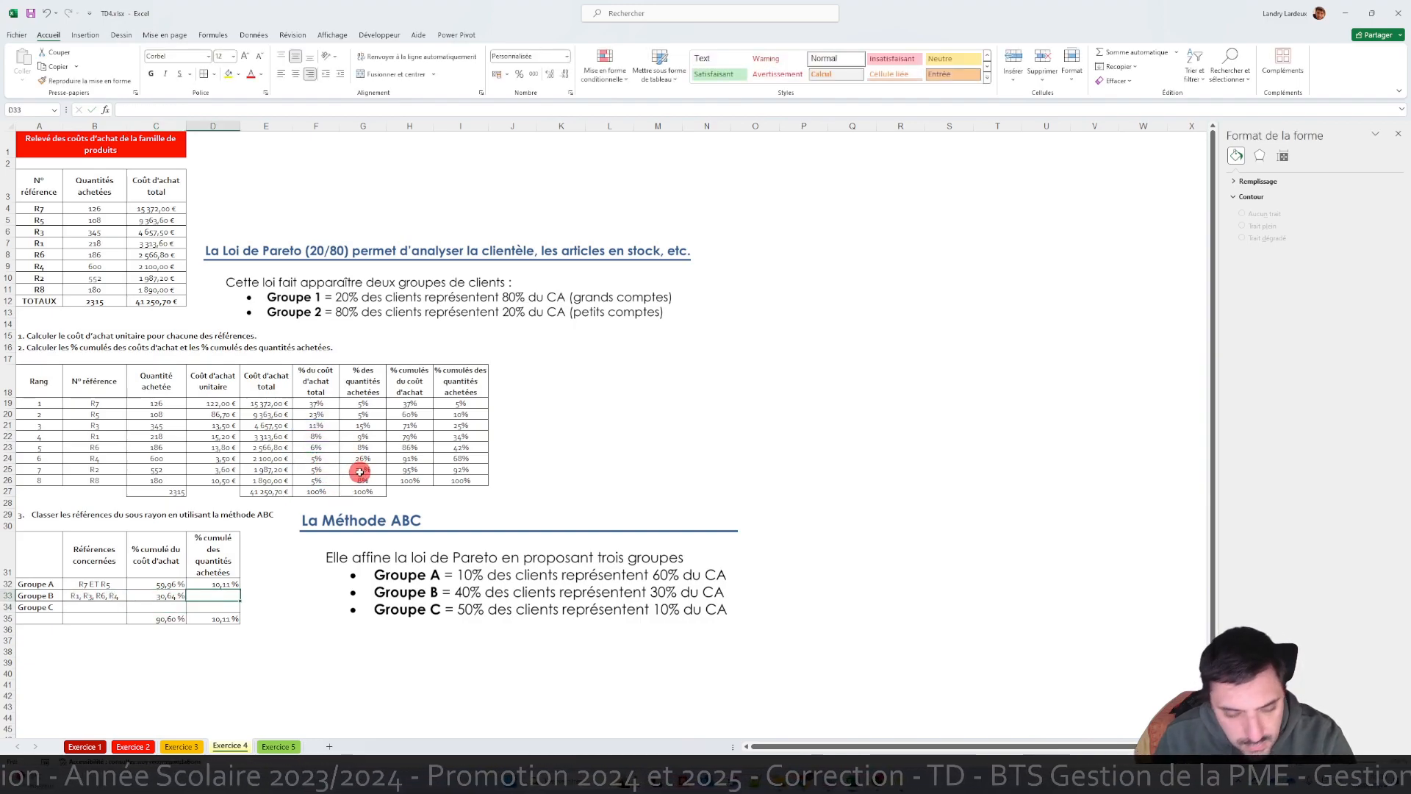
text(=)
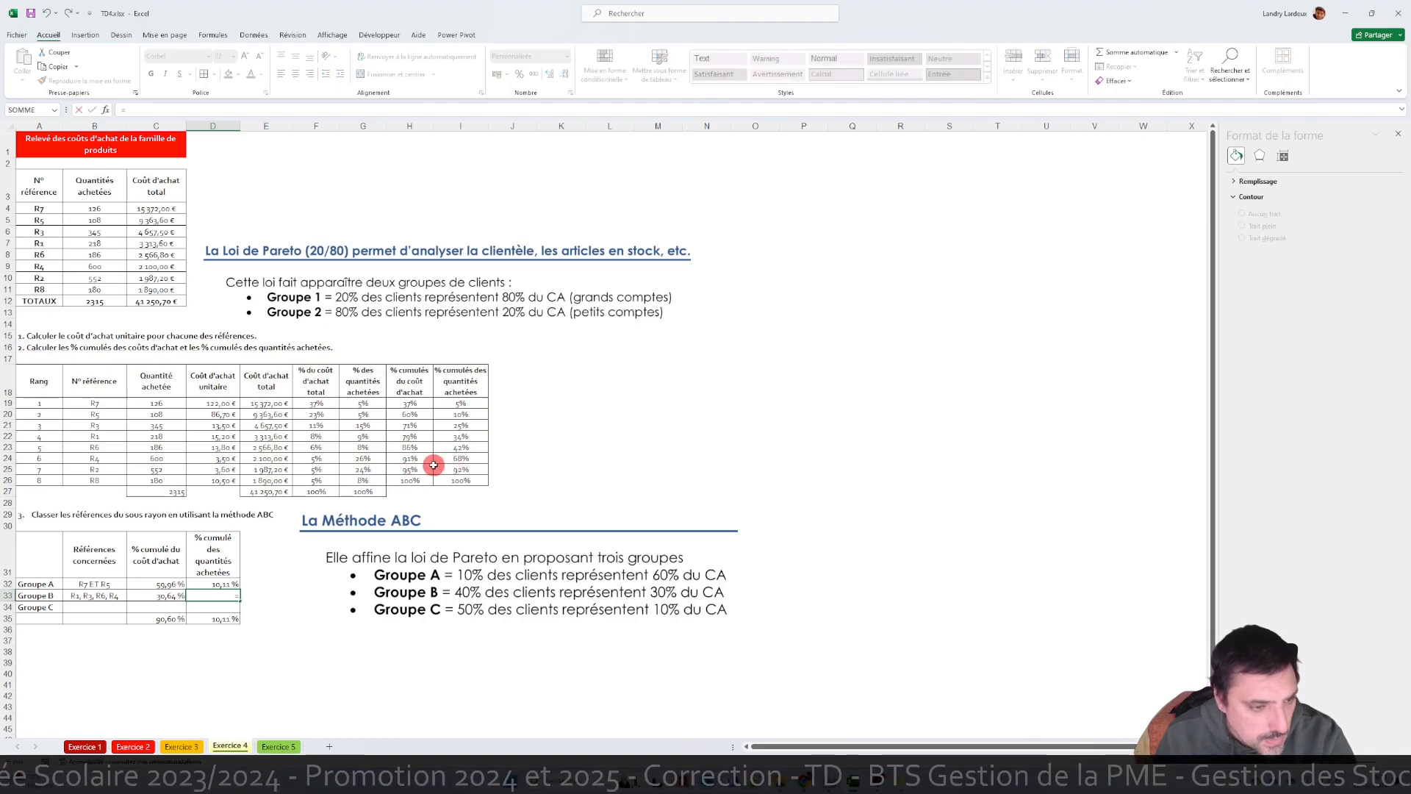
click(367, 424)
text(+)
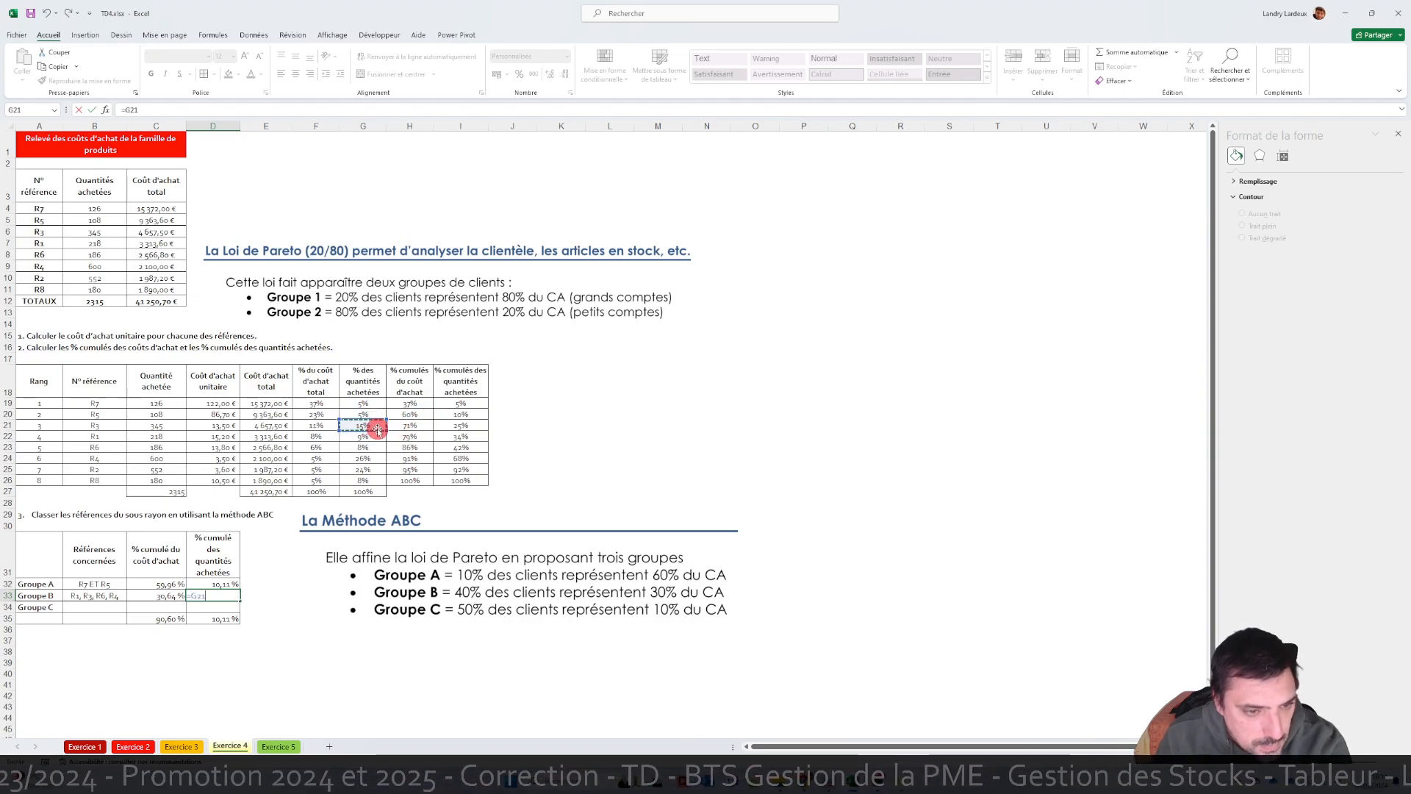
click(363, 436)
text(+)
click(367, 448)
text(+)
click(364, 458)
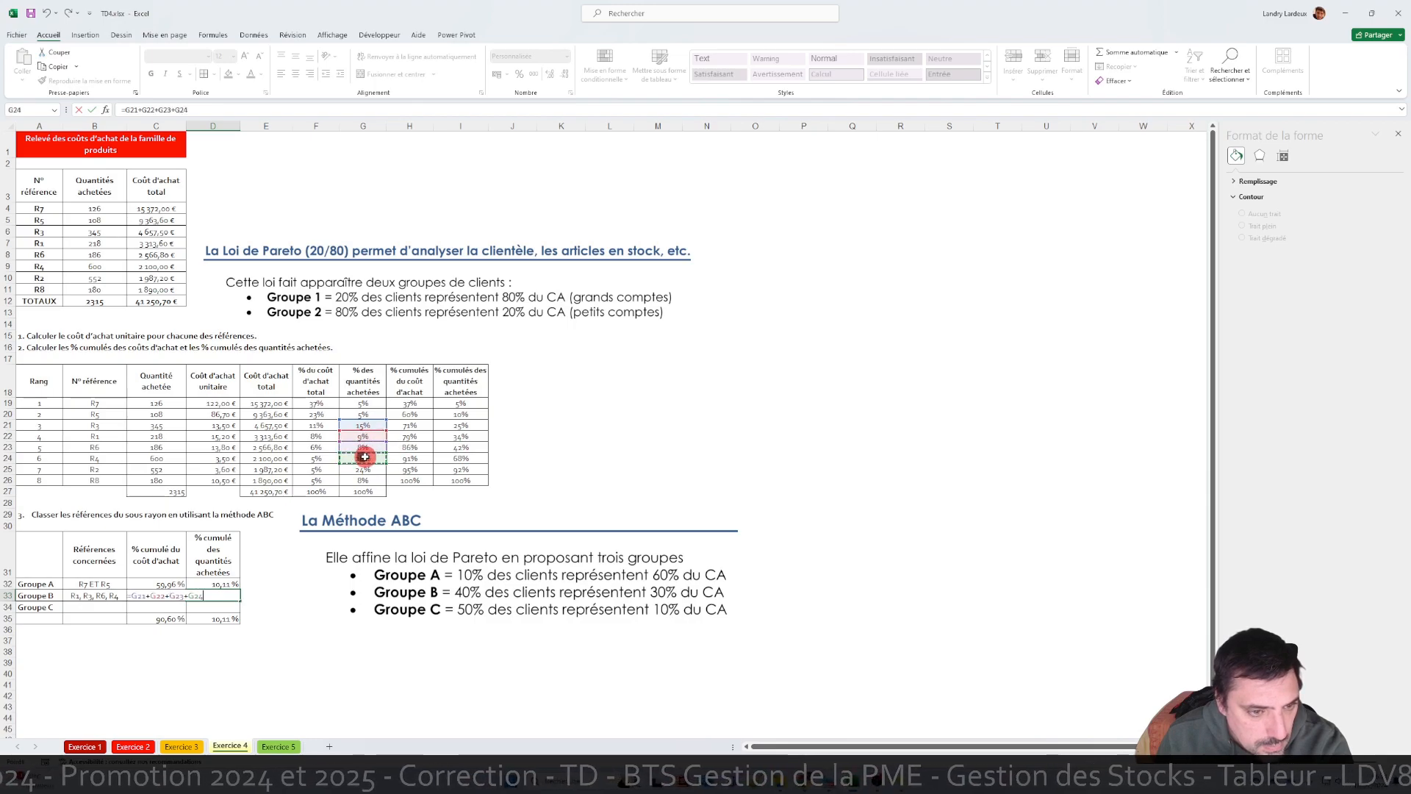
key(Return)
- List "R2 et R8" as Groupe C's references in B34 and rewrite Groupe A's references in B32 as "R7 et R5"
click(90, 606)
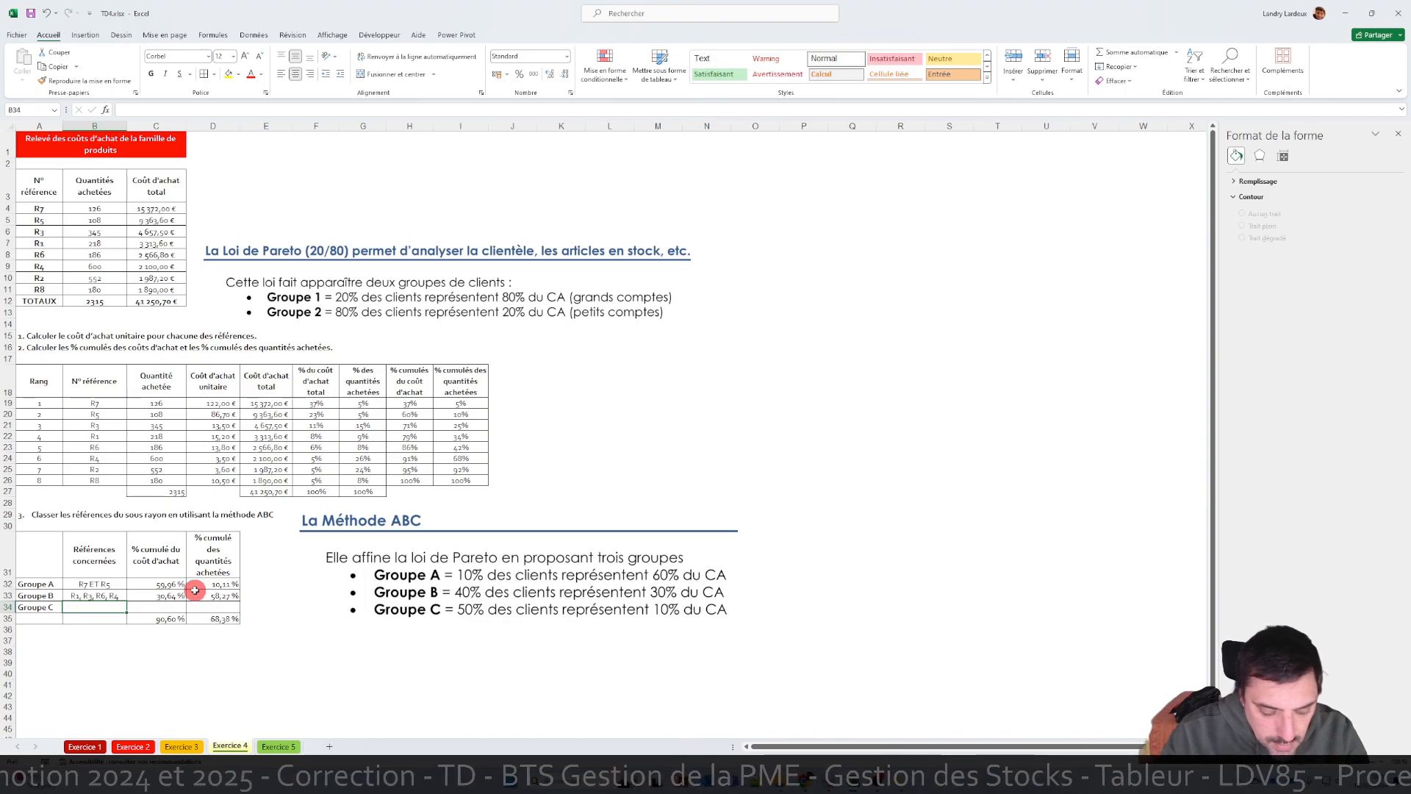
text(R2 et R8)
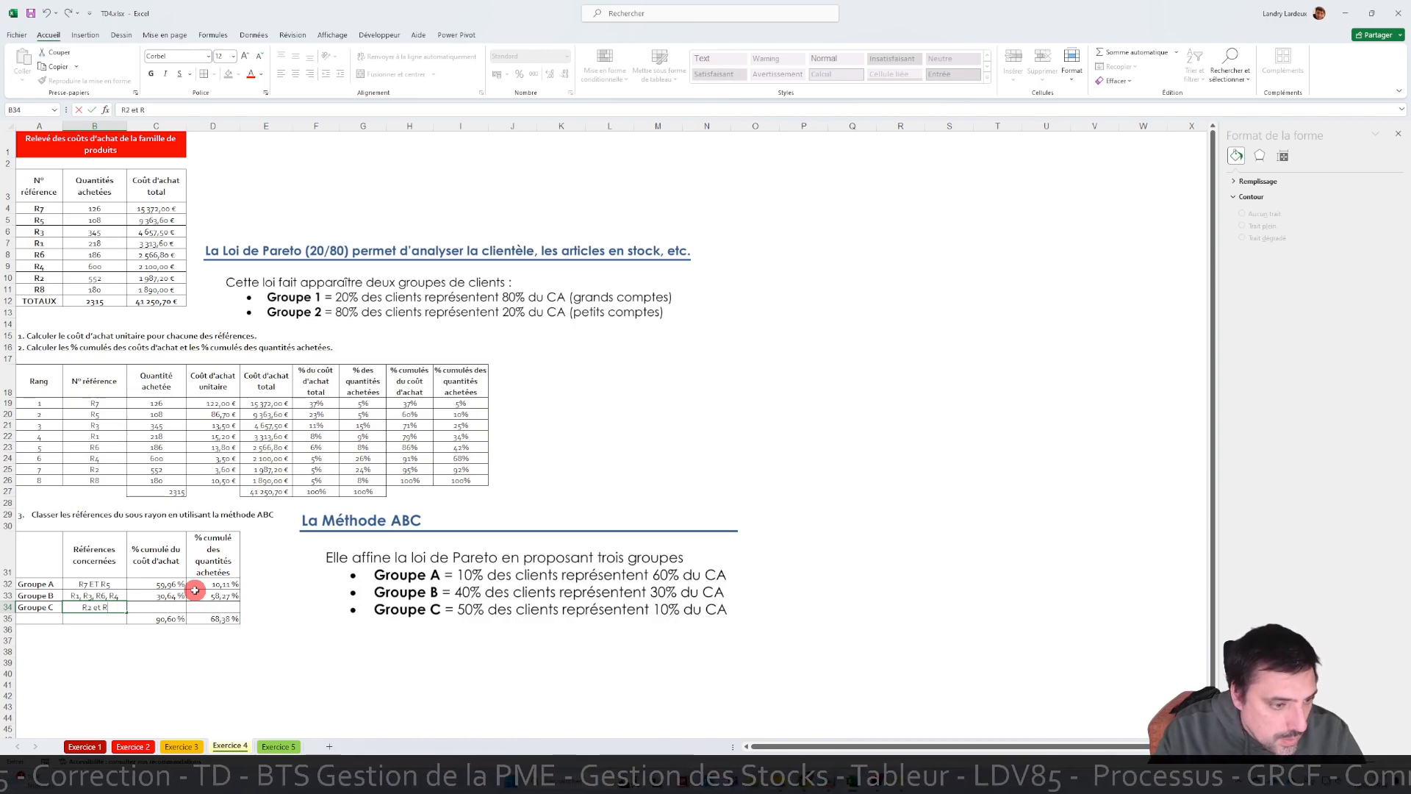
click(98, 585)
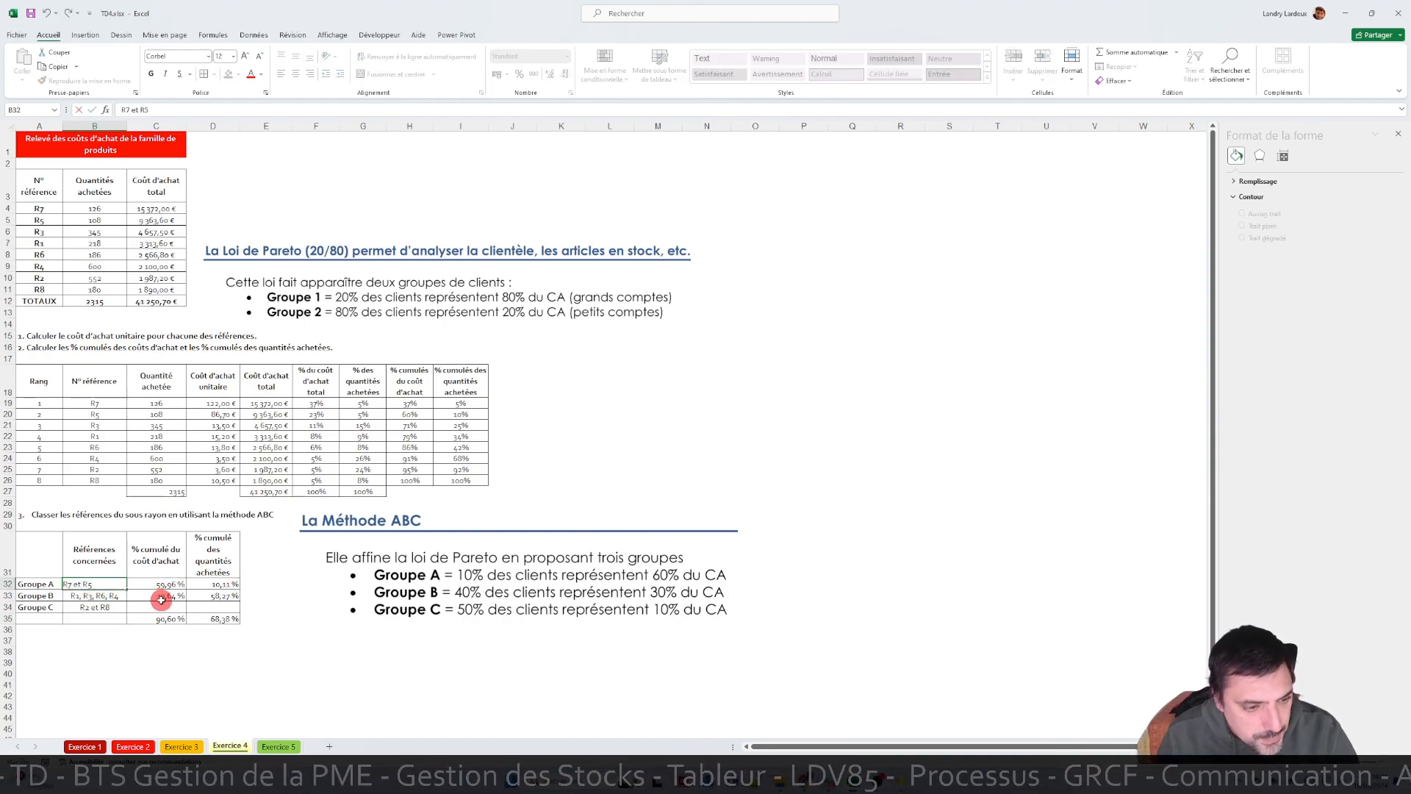
- Calculate Groupe C's cumulative purchase cost percentage in C34 with =F25+F26
click(170, 608)
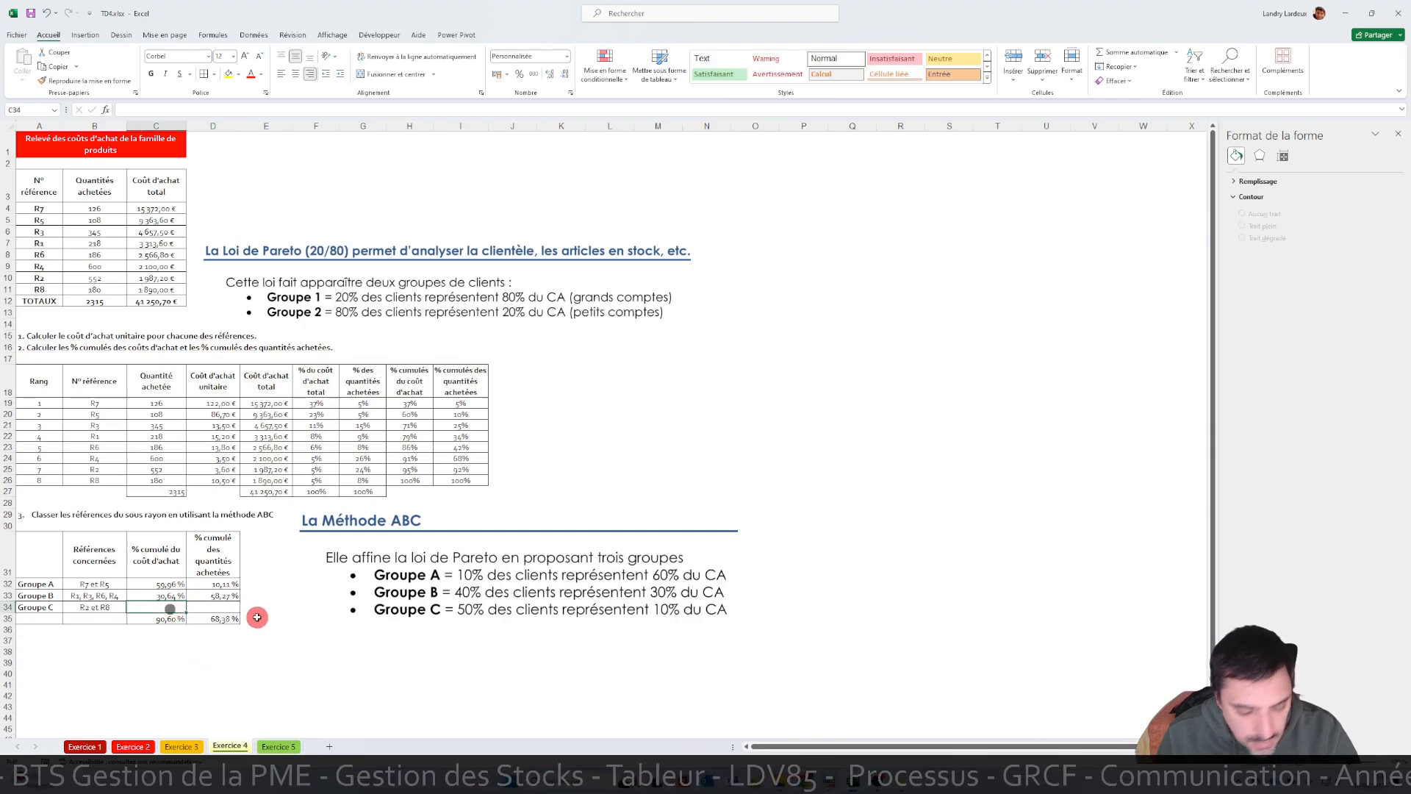
text(=)
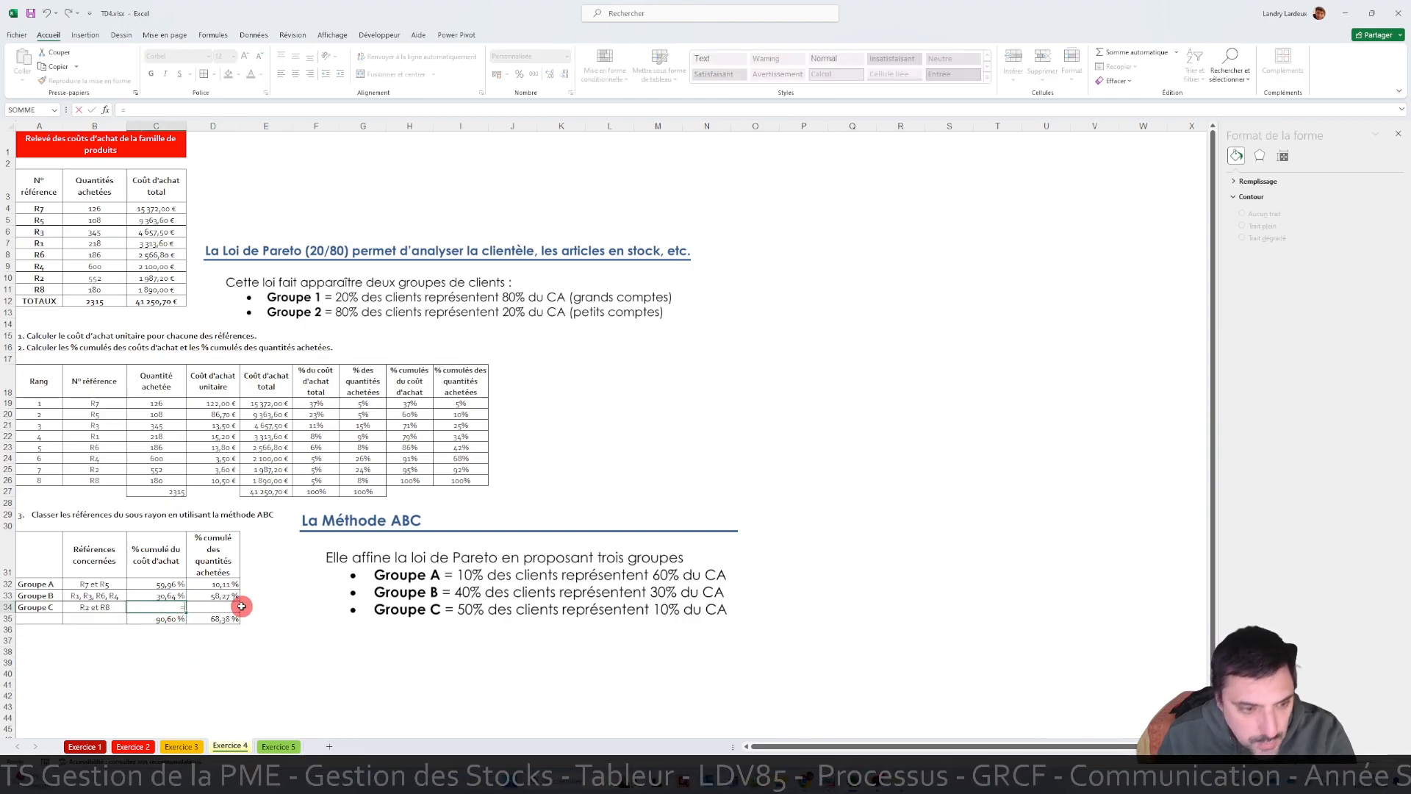
click(321, 468)
text(+)
click(323, 482)
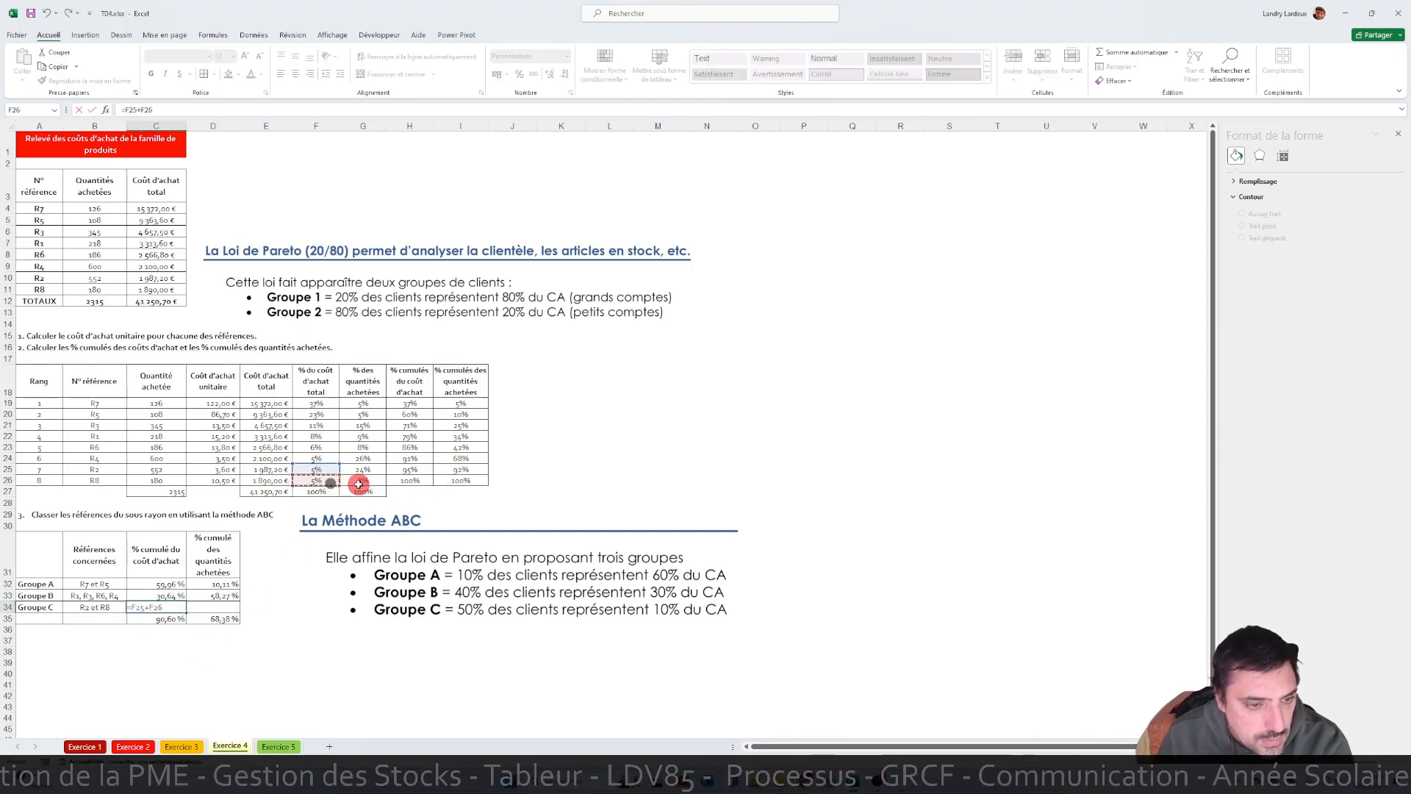
key(Tab)
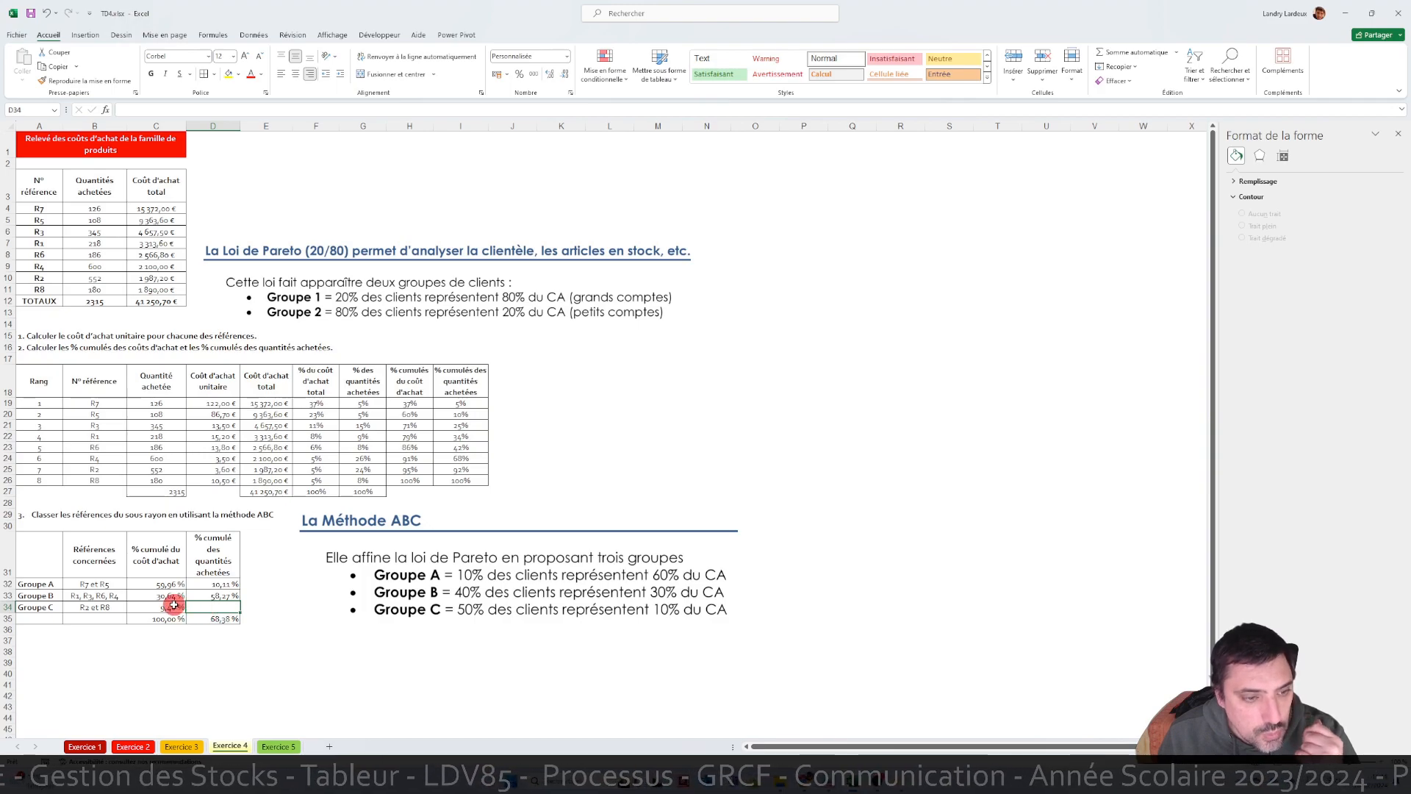
- Calculate Groupe C's cumulative quantity percentage in D34 with =G26+G25
text(=)
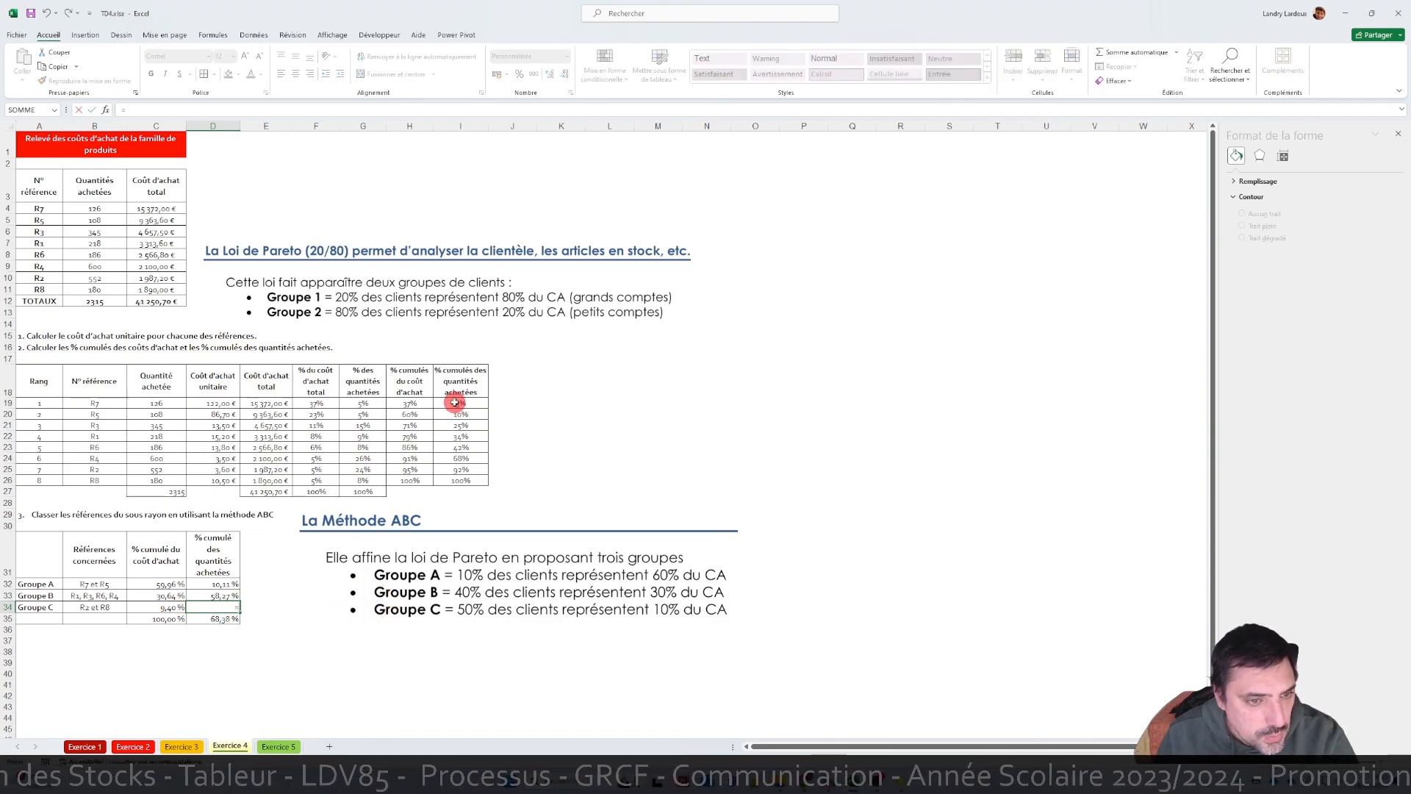
click(376, 480)
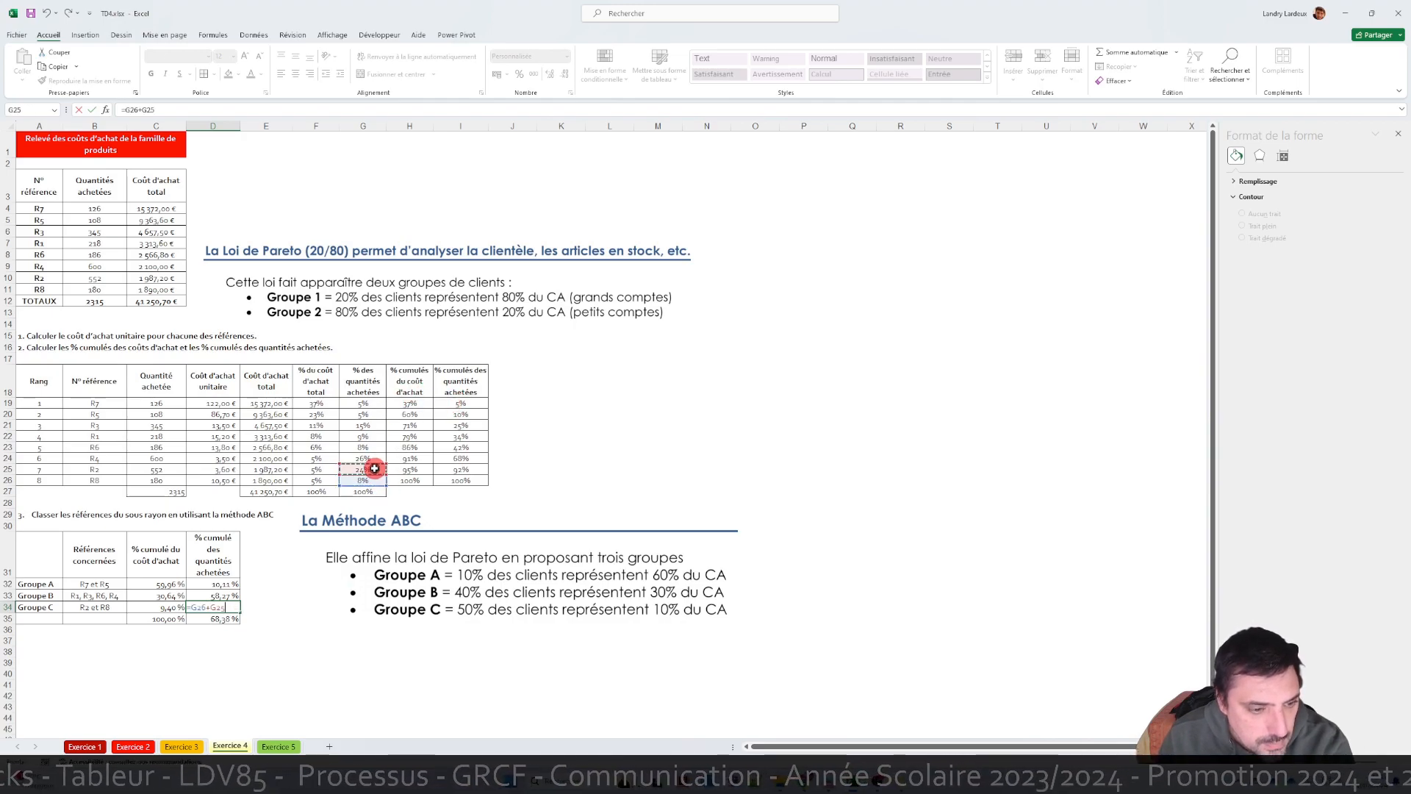
key(Return)
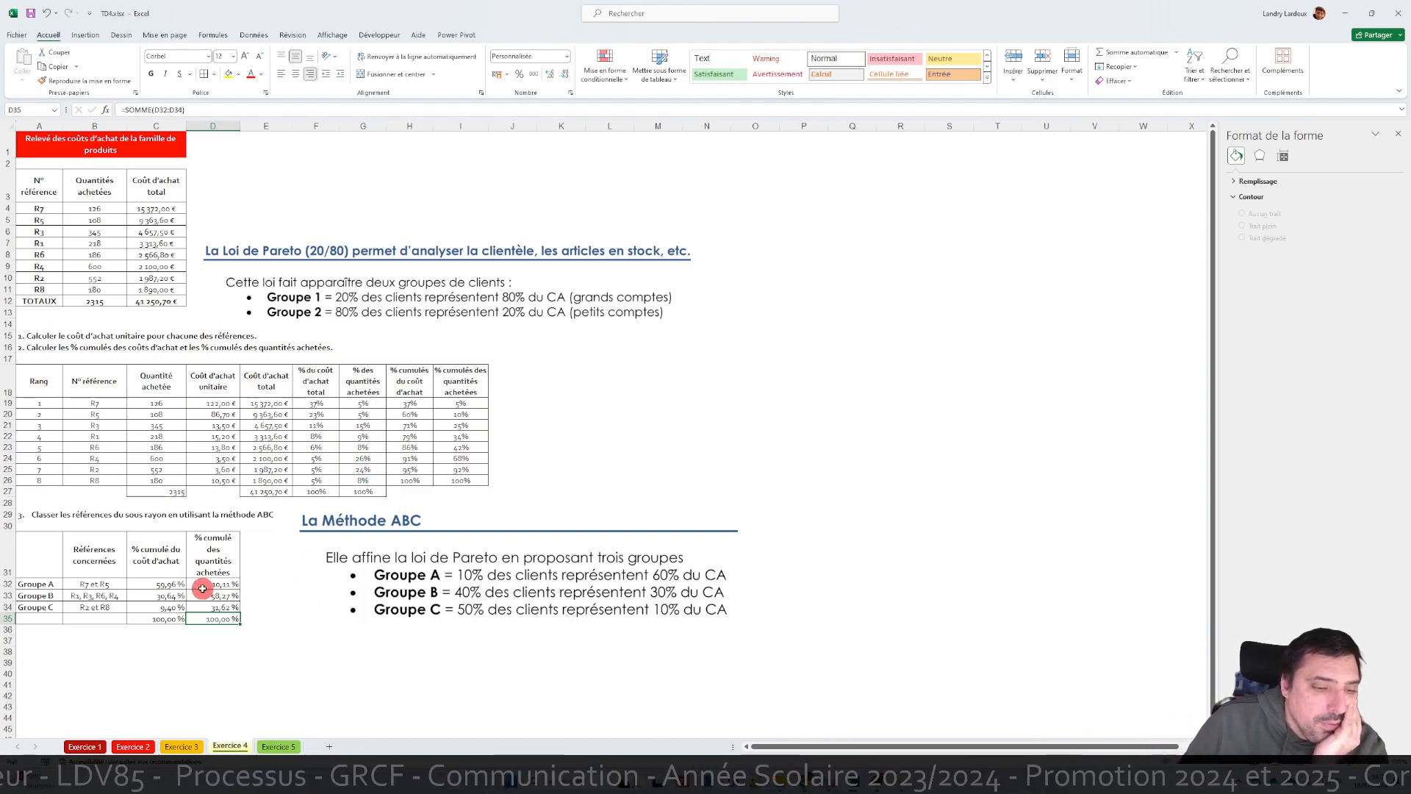
- Remove R4 from Groupe B's references in B33, leaving "R1, R3, R6"
click(75, 609)
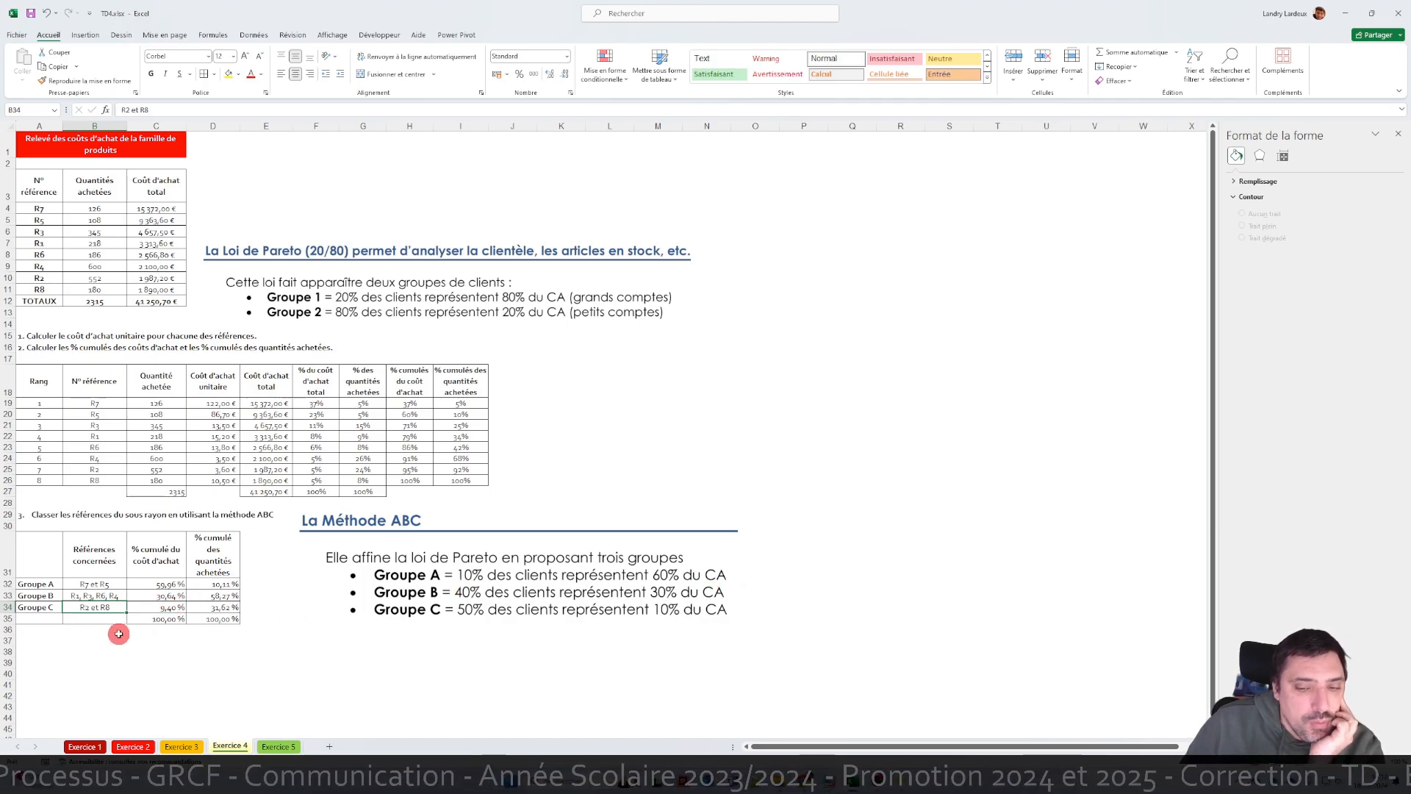
click(217, 596)
double_click(116, 596)
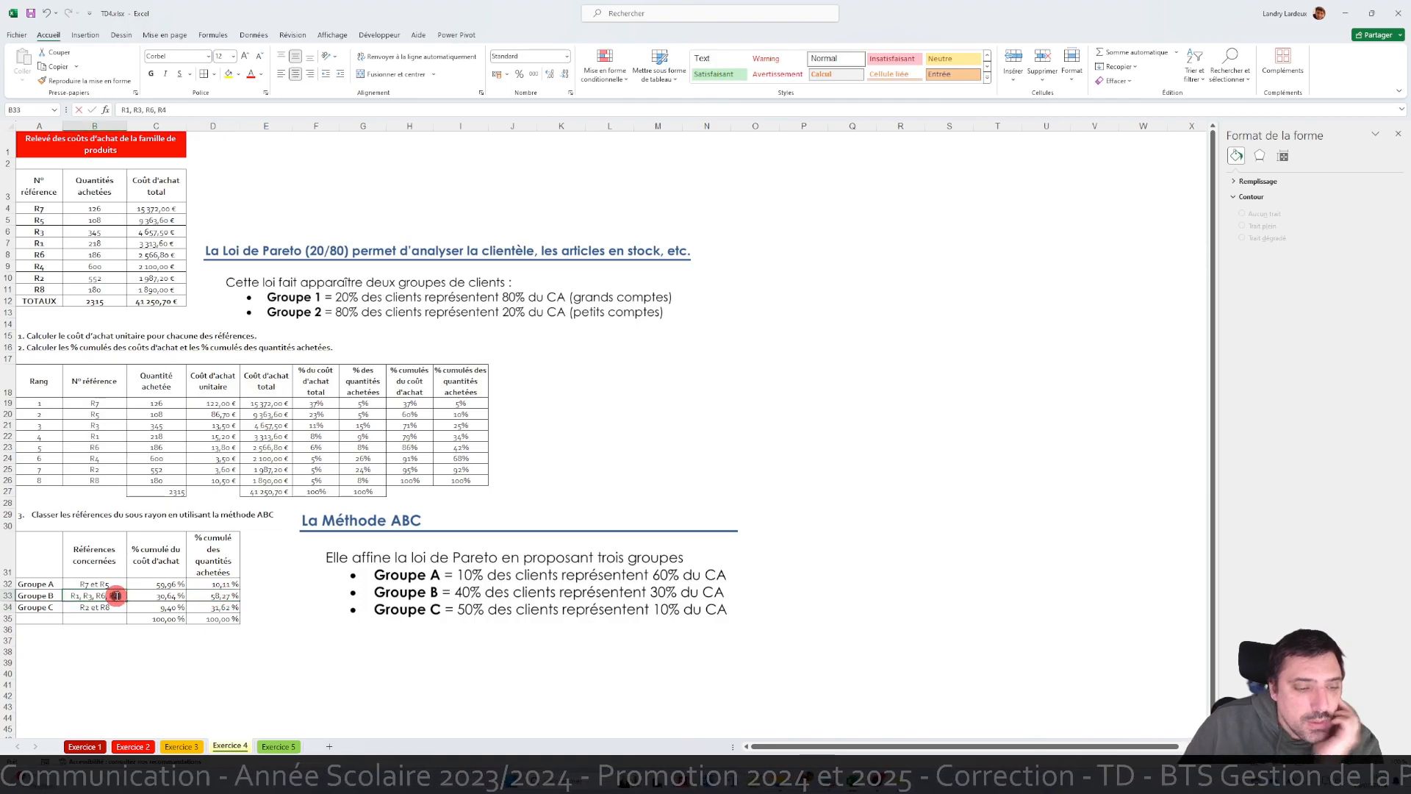
key(BackSpace)
key(BackSpace)
key(BackSpace)
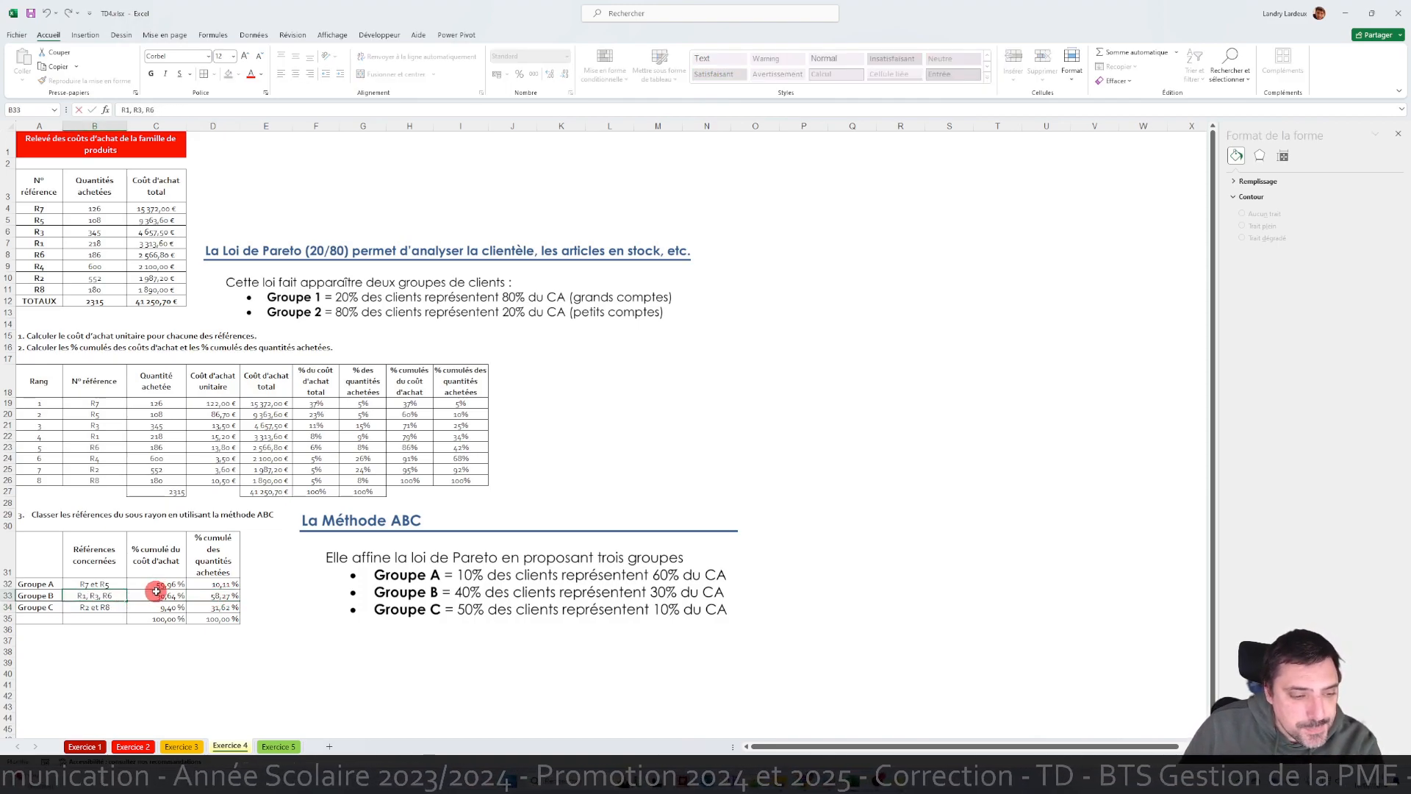
click(156, 591)
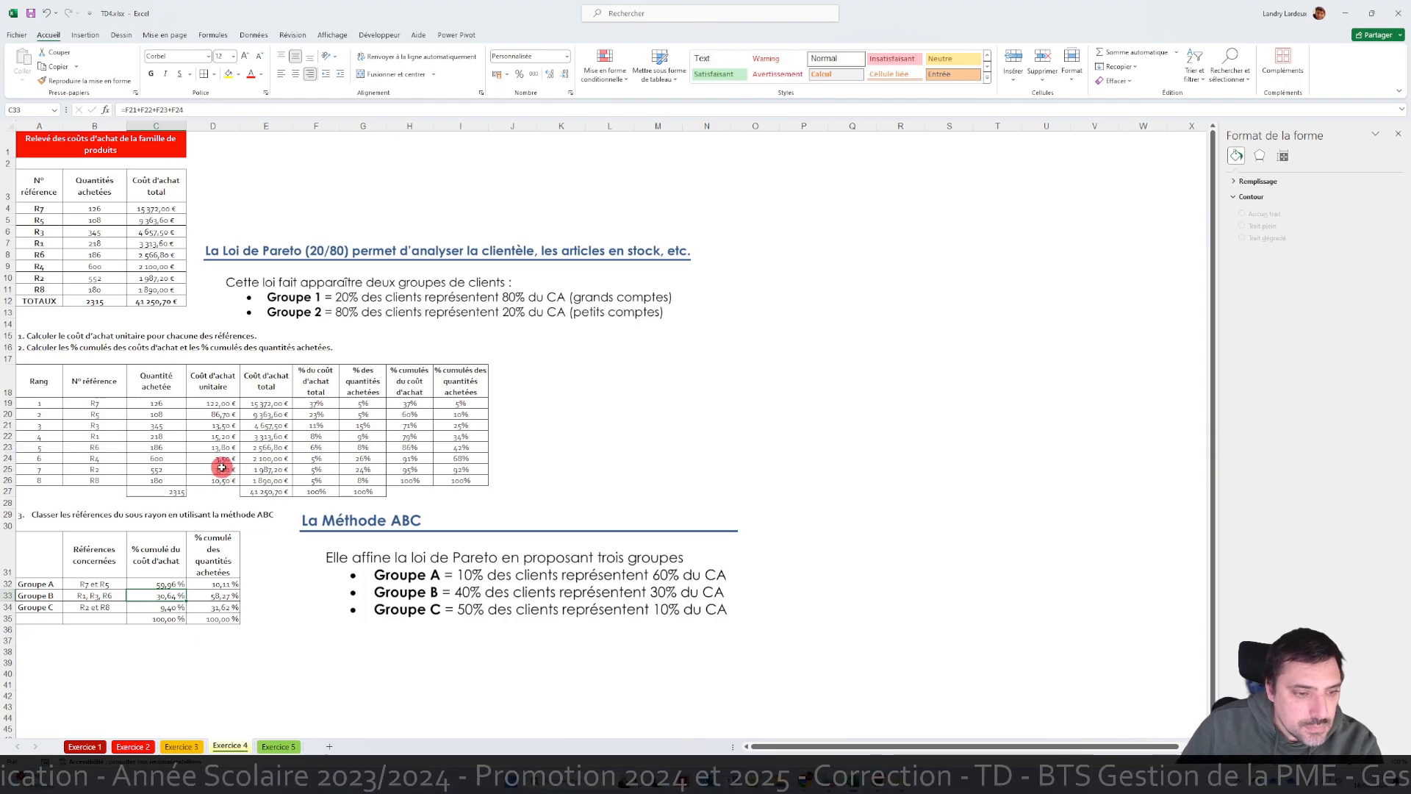
- Remove F24 from Groupe B's cumulative purchase cost formula in C33, leaving =F21+F22+F23
double_click(158, 594)
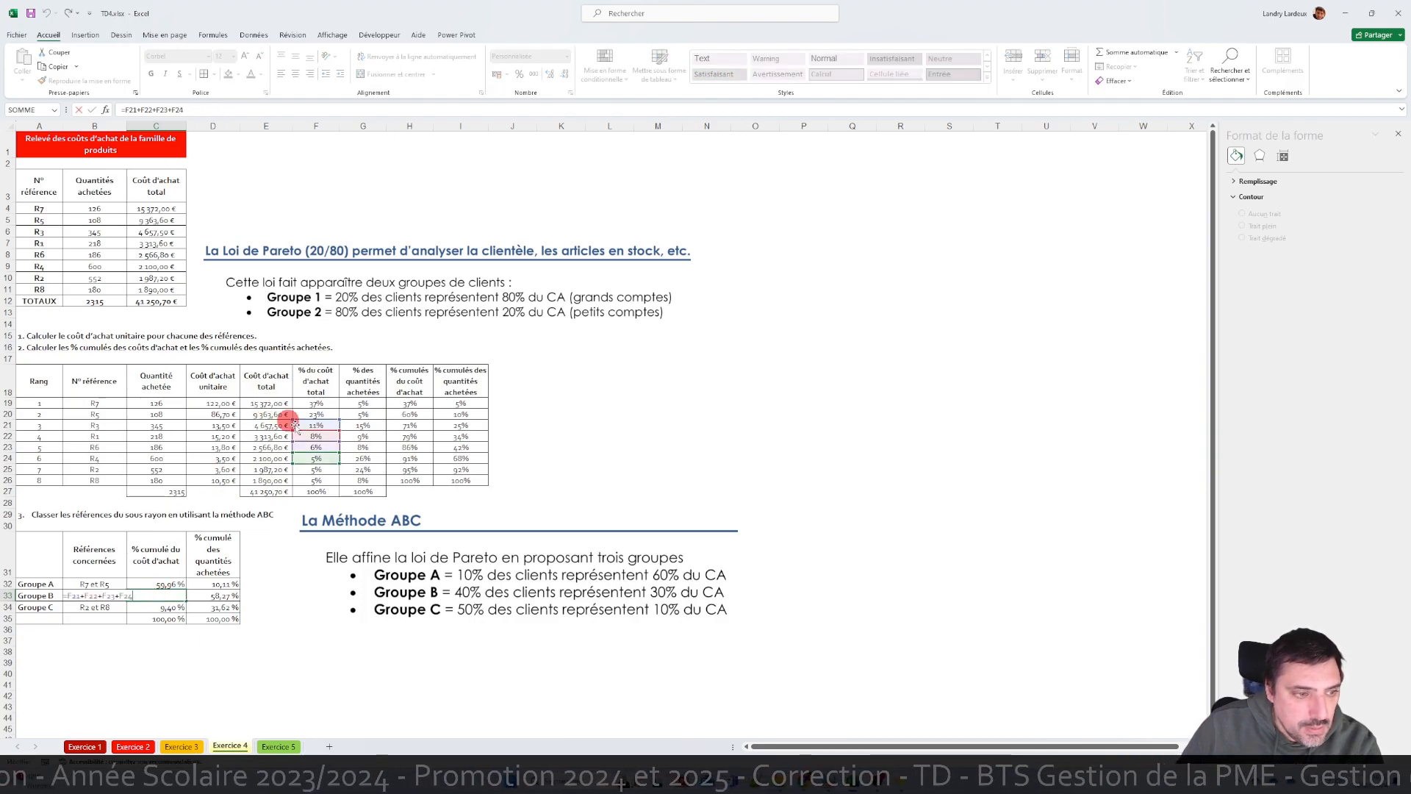
click(313, 458)
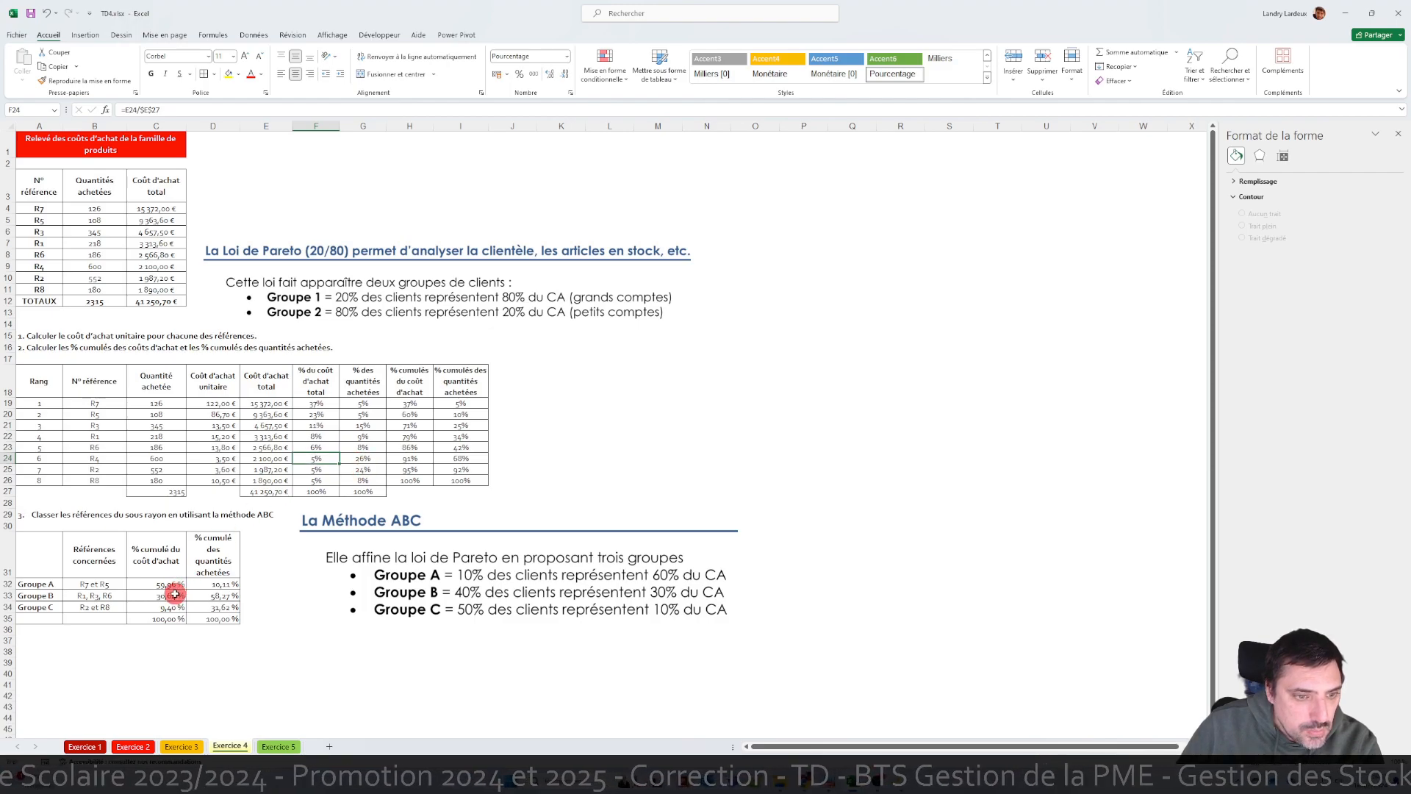
double_click(174, 594)
key(BackSpace)
key(BackSpace)
key(BackSpace)
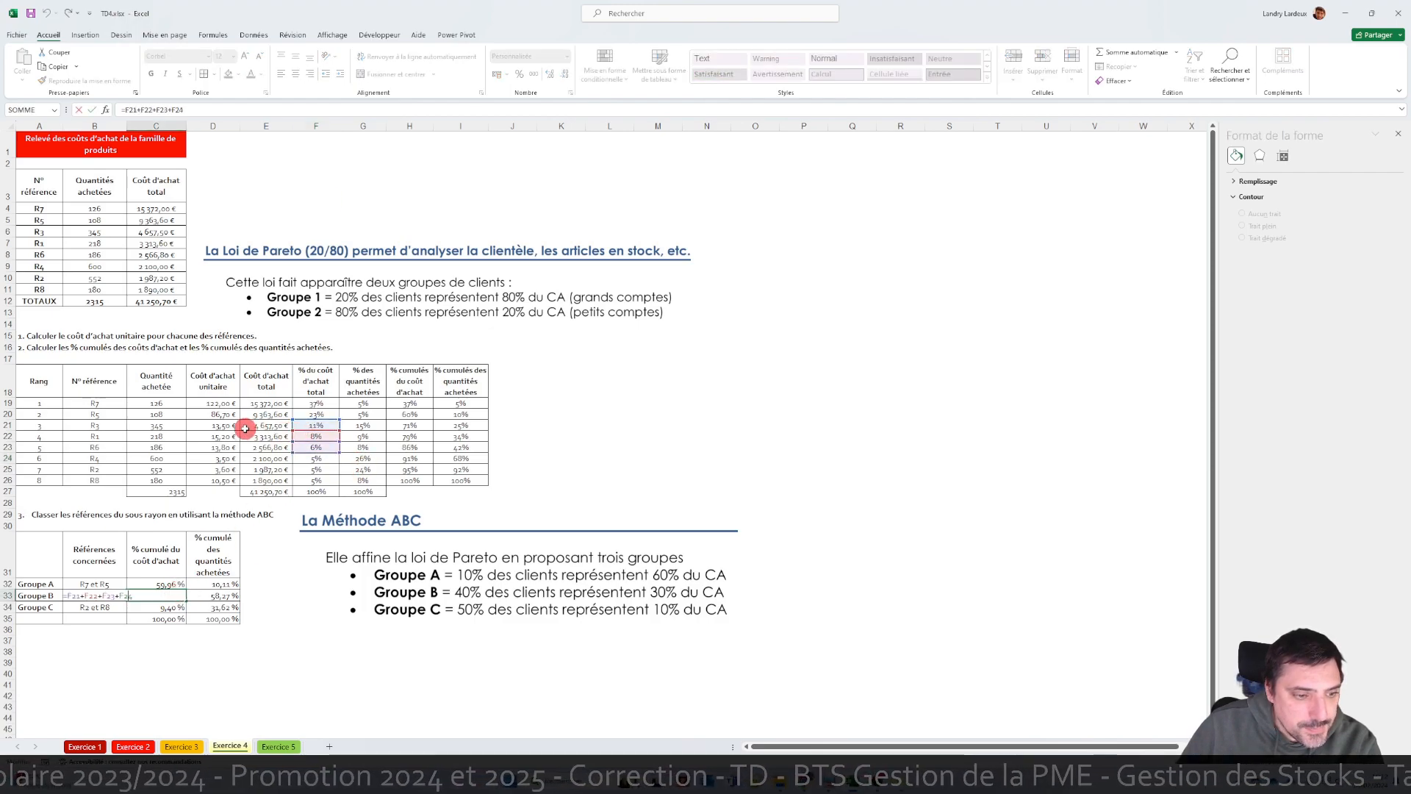
key(BackSpace)
key(Tab)
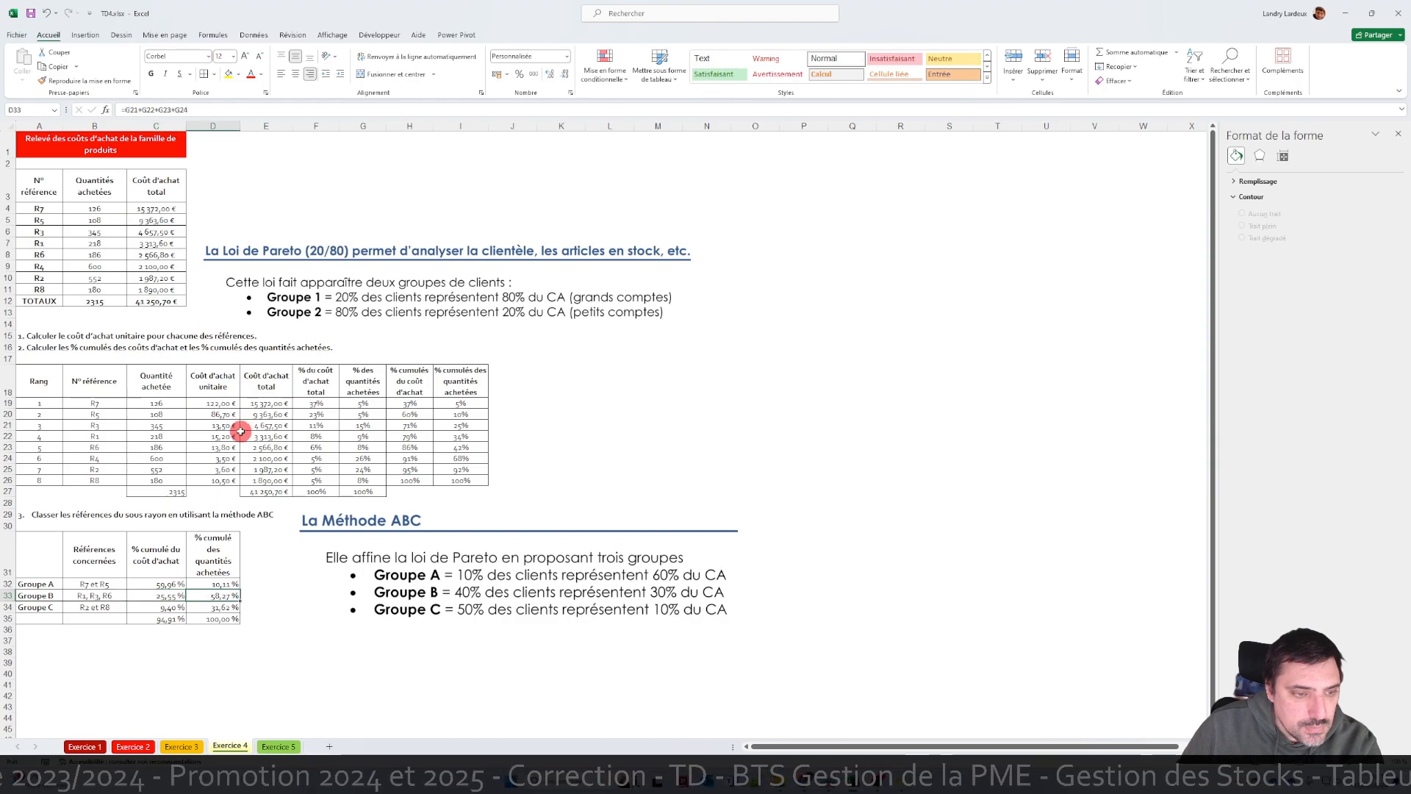
- Remove G24 from Groupe B's cumulative quantity formula in D33, leaving =G21+G22+G23
click(219, 111)
key(BackSpace)
key(BackSpace)
key(BackSpace)
key(BackSpace)
key(Return)
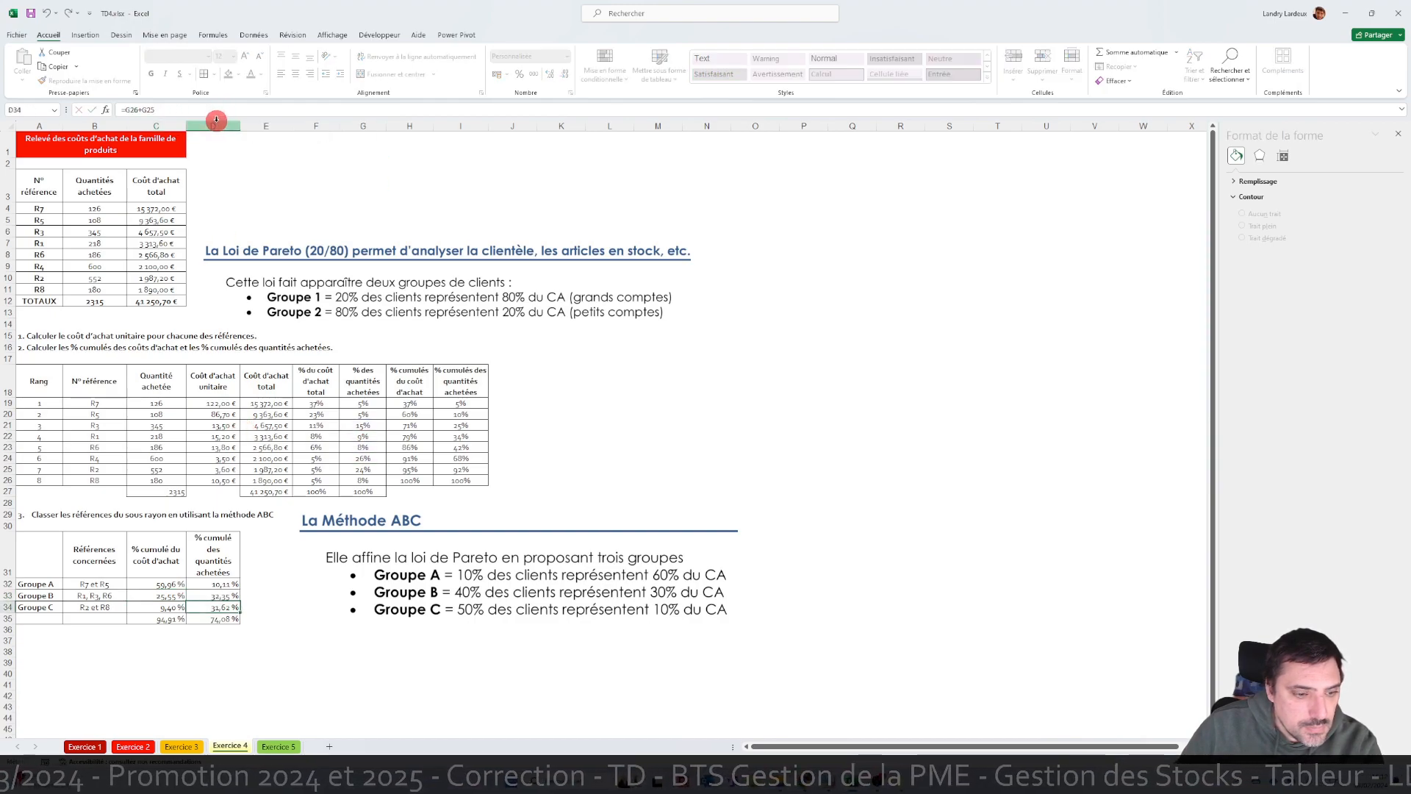
- Add R4 to Groupe C's references in B34 so the cell reads "R4, R2 et R8"
key(Left)
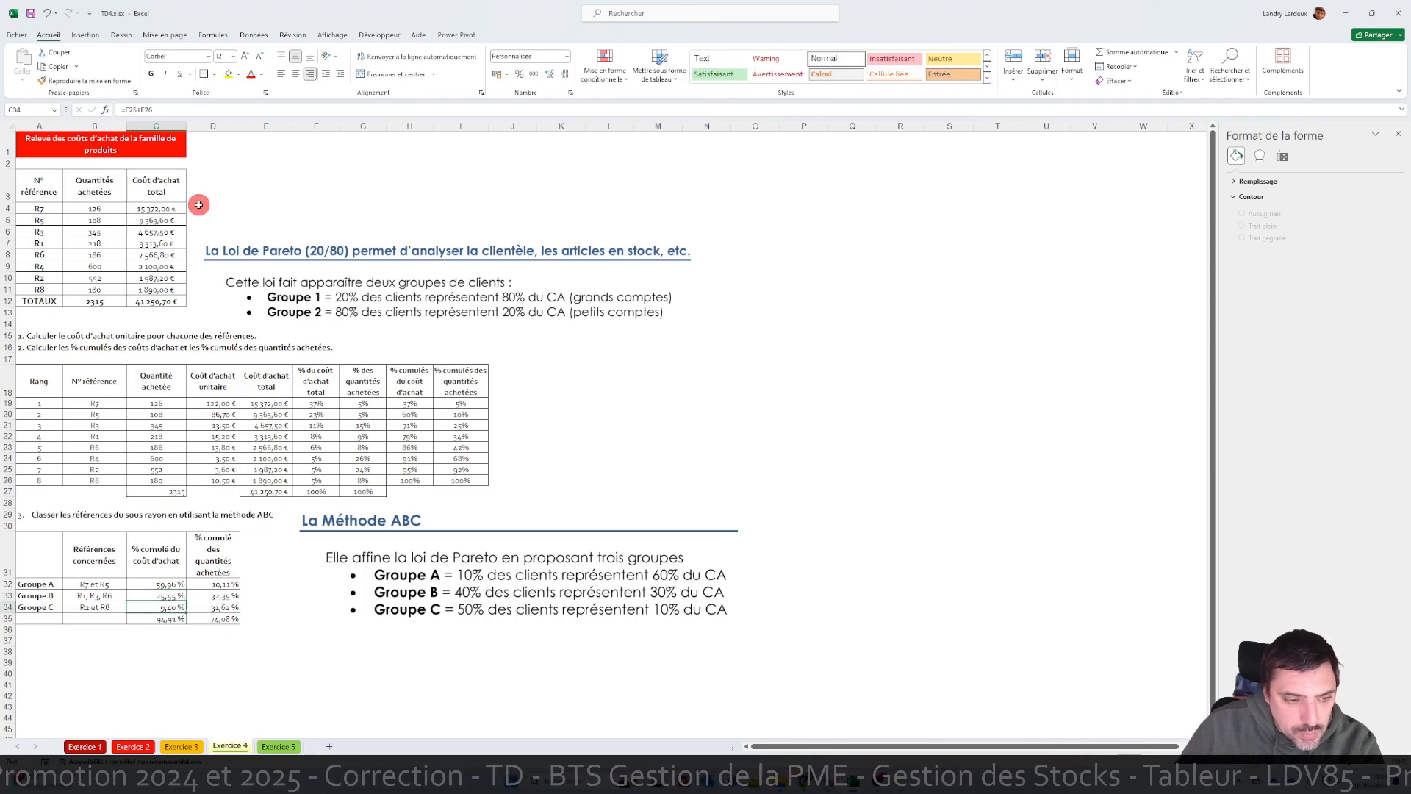
double_click(79, 607)
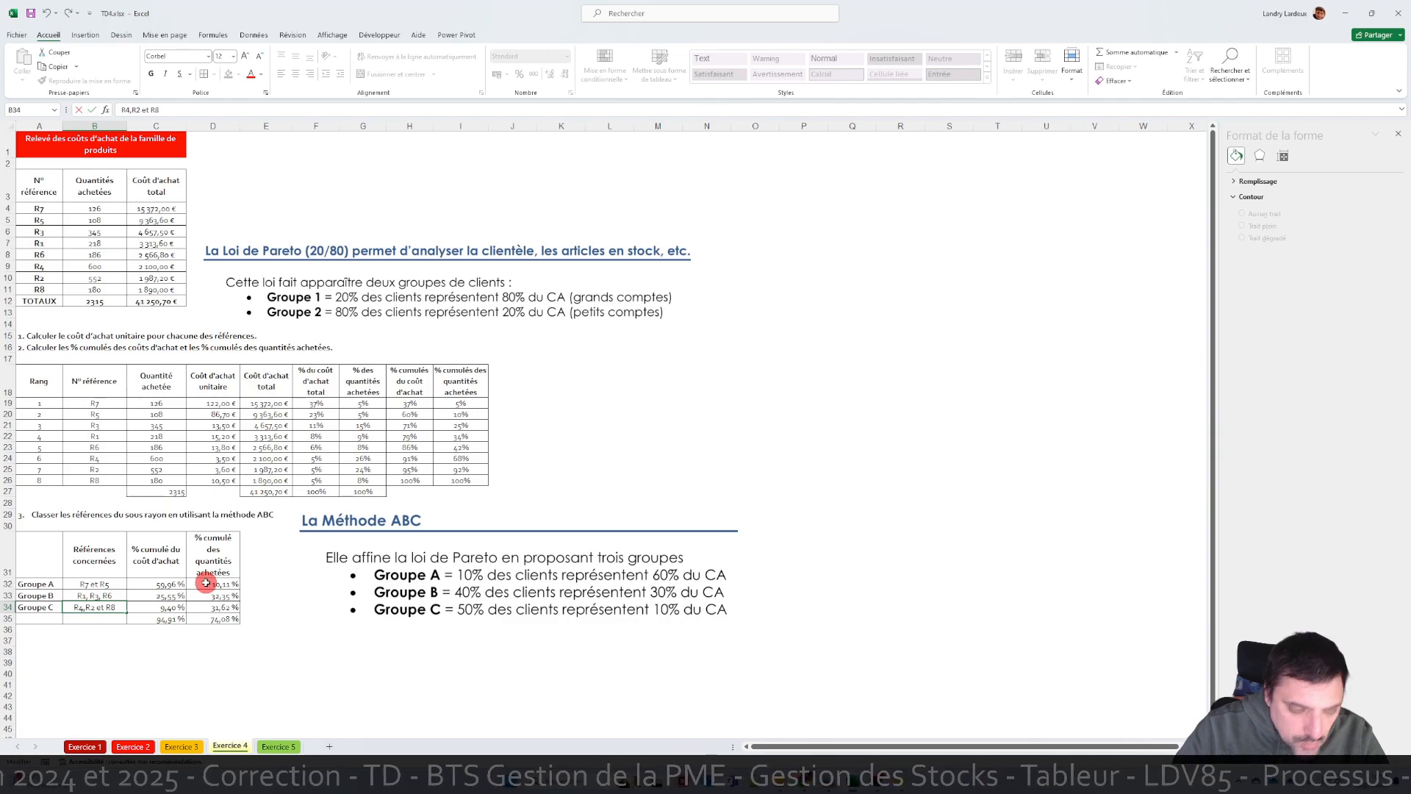
click(173, 608)
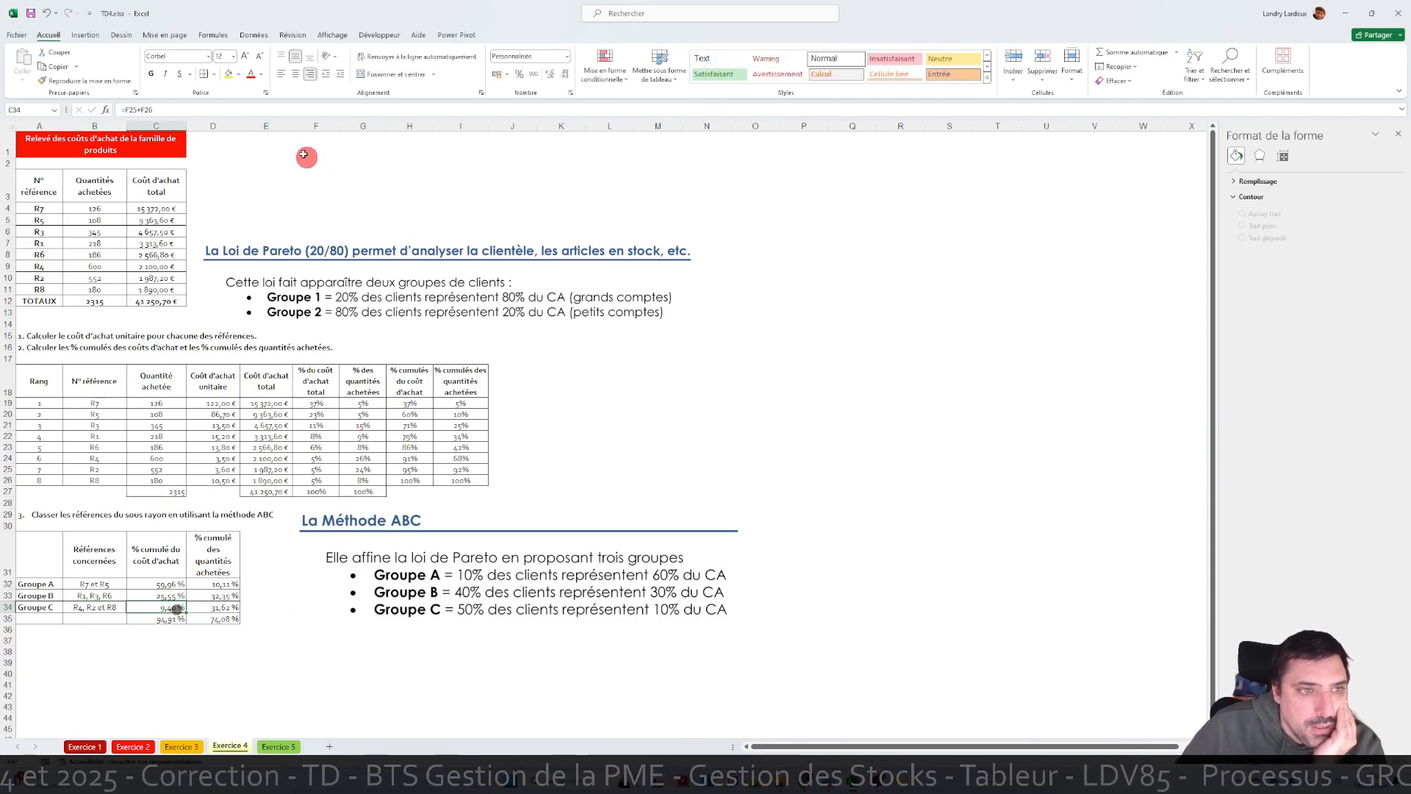
- Add F24 to Groupe C's cumulative purchase cost formula in C34, making it =F25+F26+F24
click(181, 110)
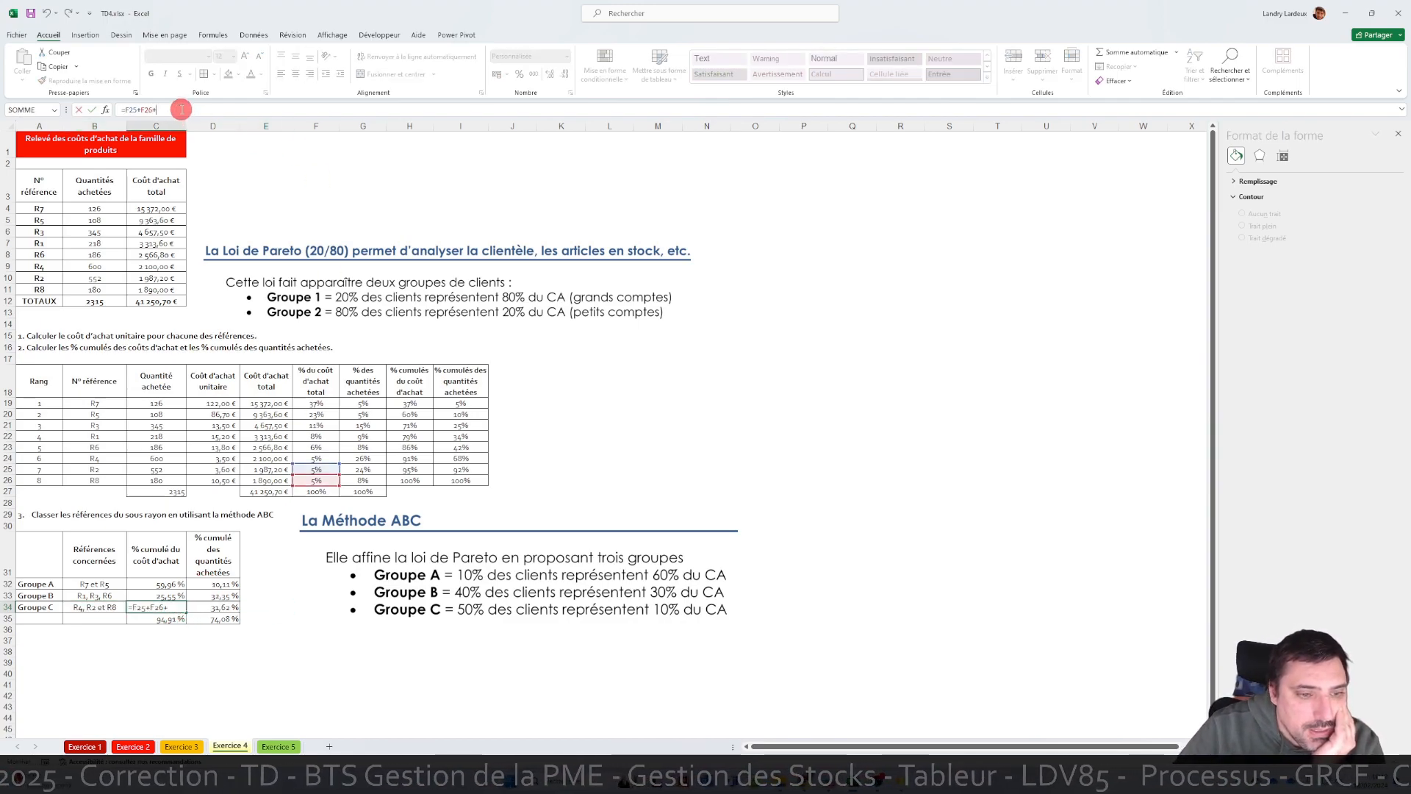
click(317, 457)
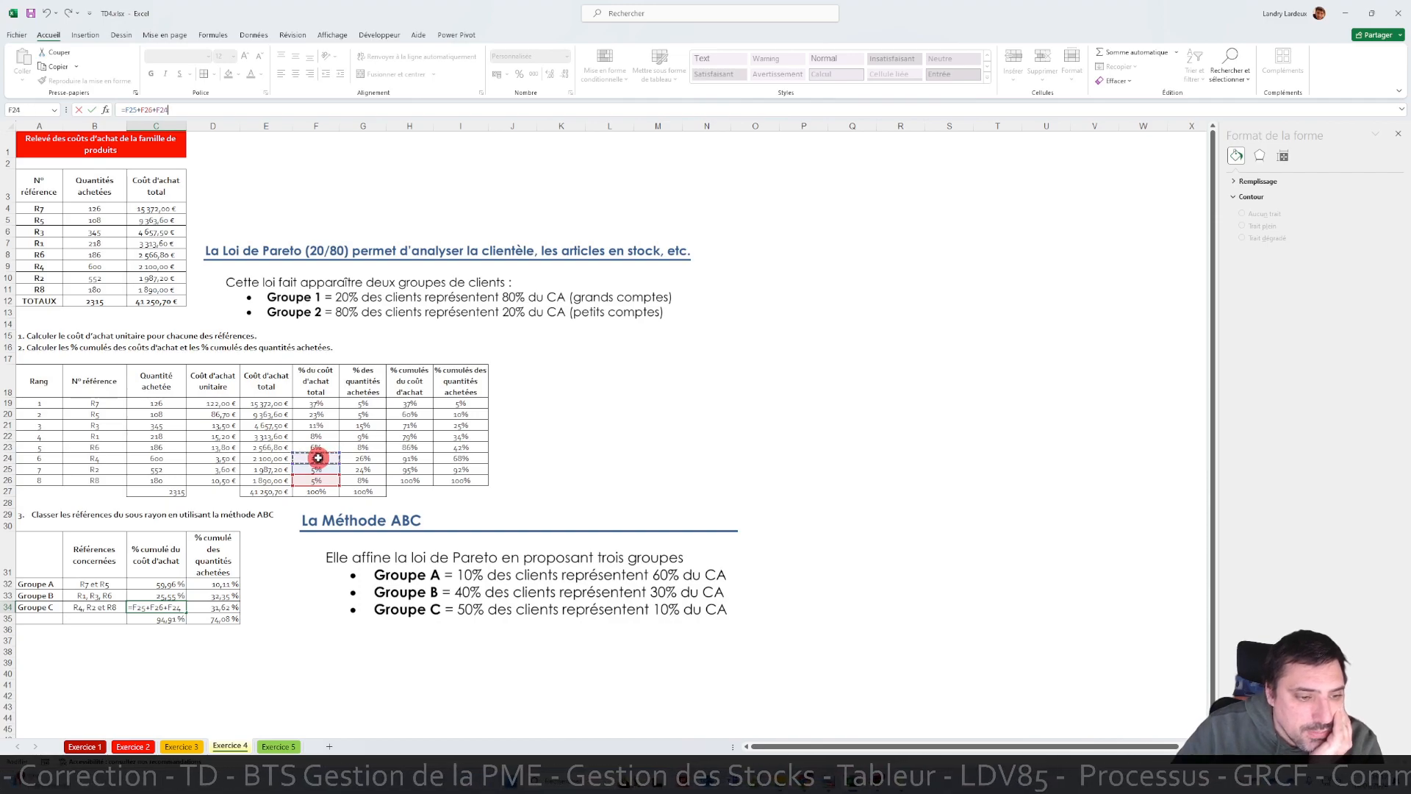
key(Return)
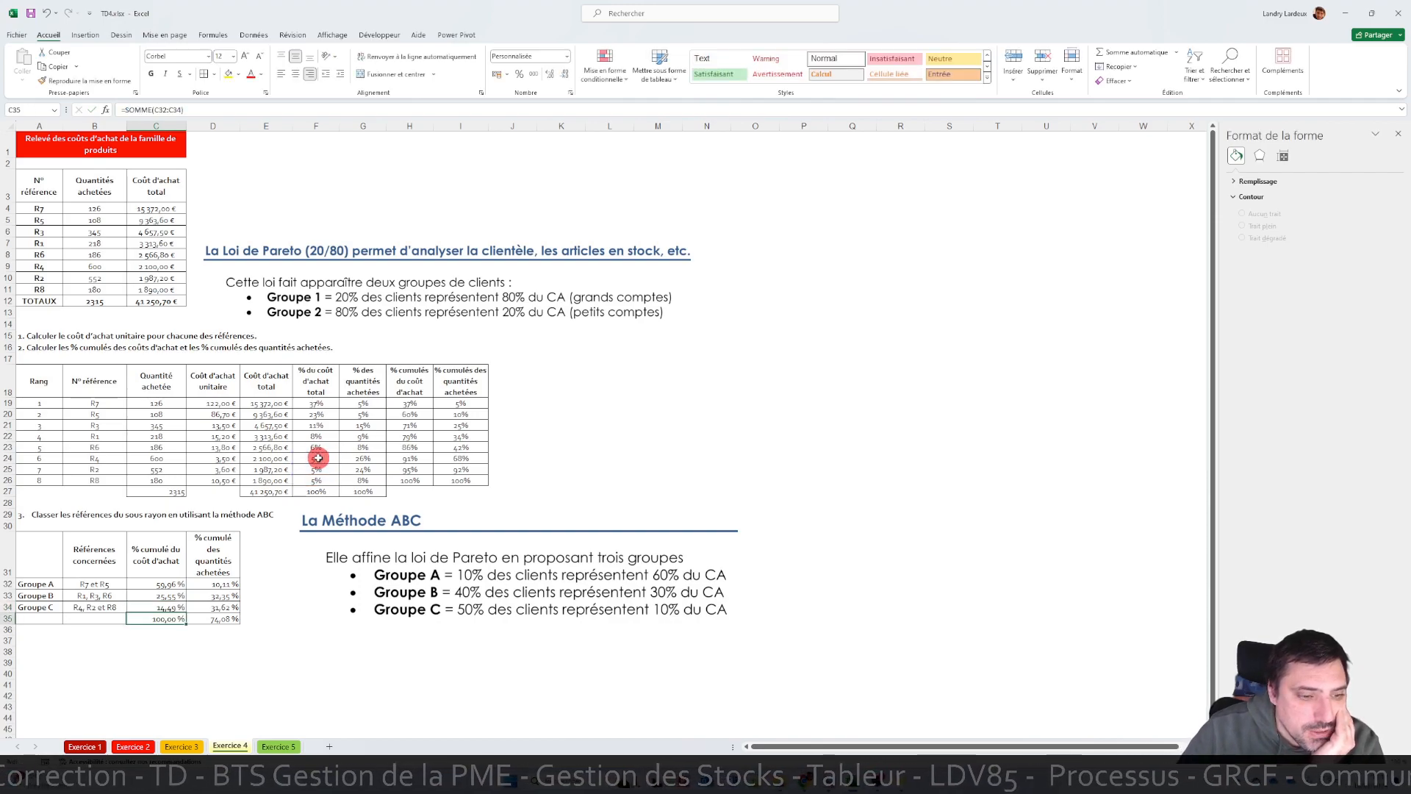
- Add G24 to Groupe C's cumulative quantity formula in D34, making it =G26+G25+G24
click(221, 608)
click(242, 111)
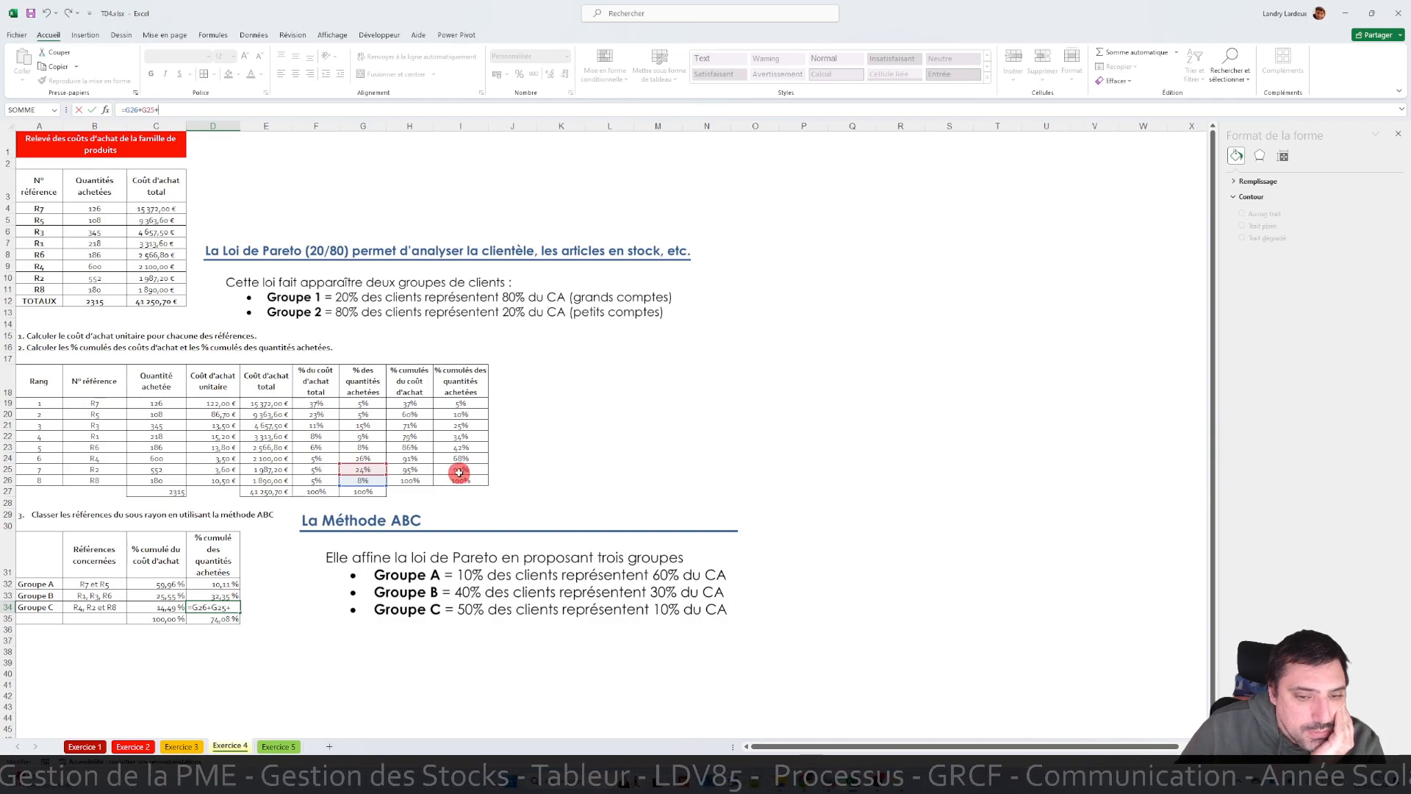
click(363, 457)
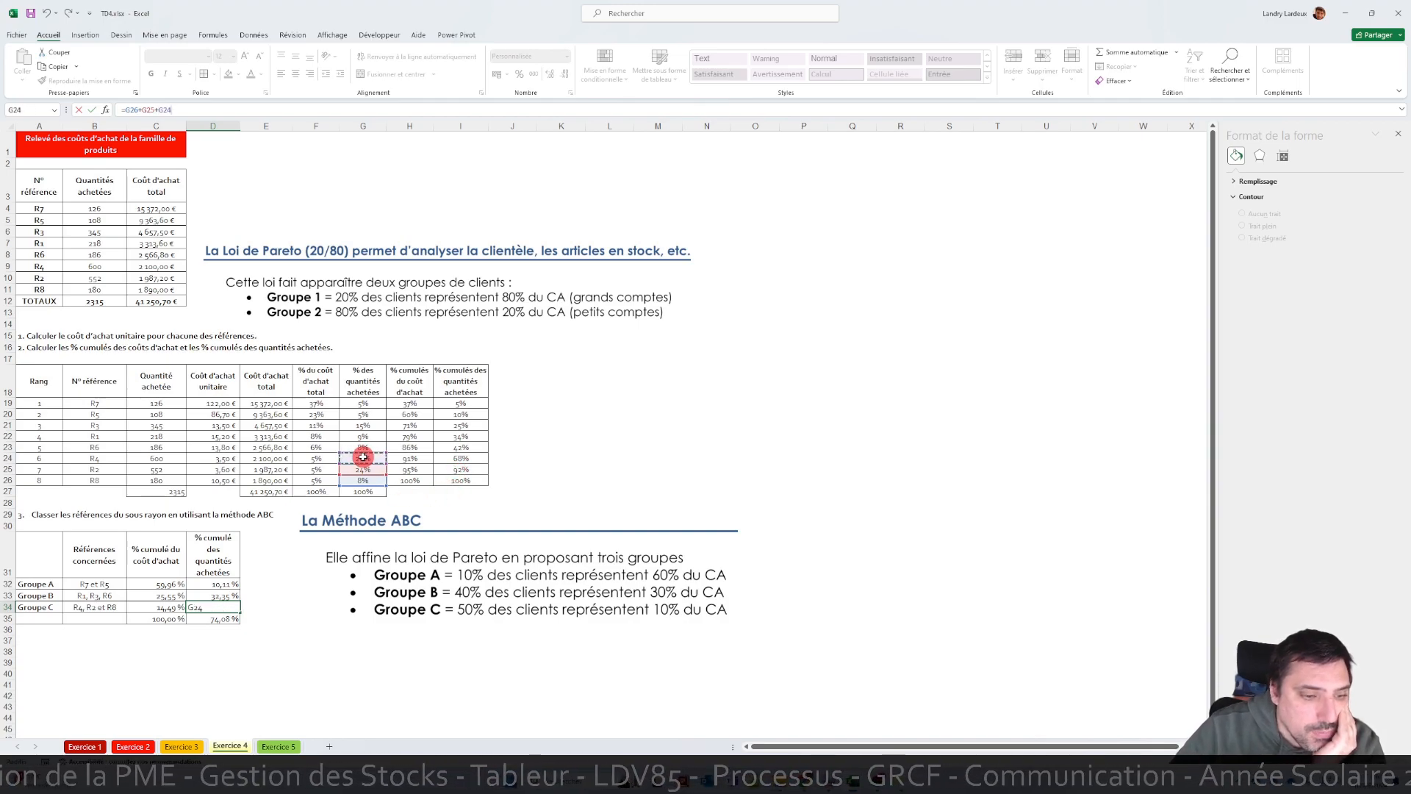
key(Return)
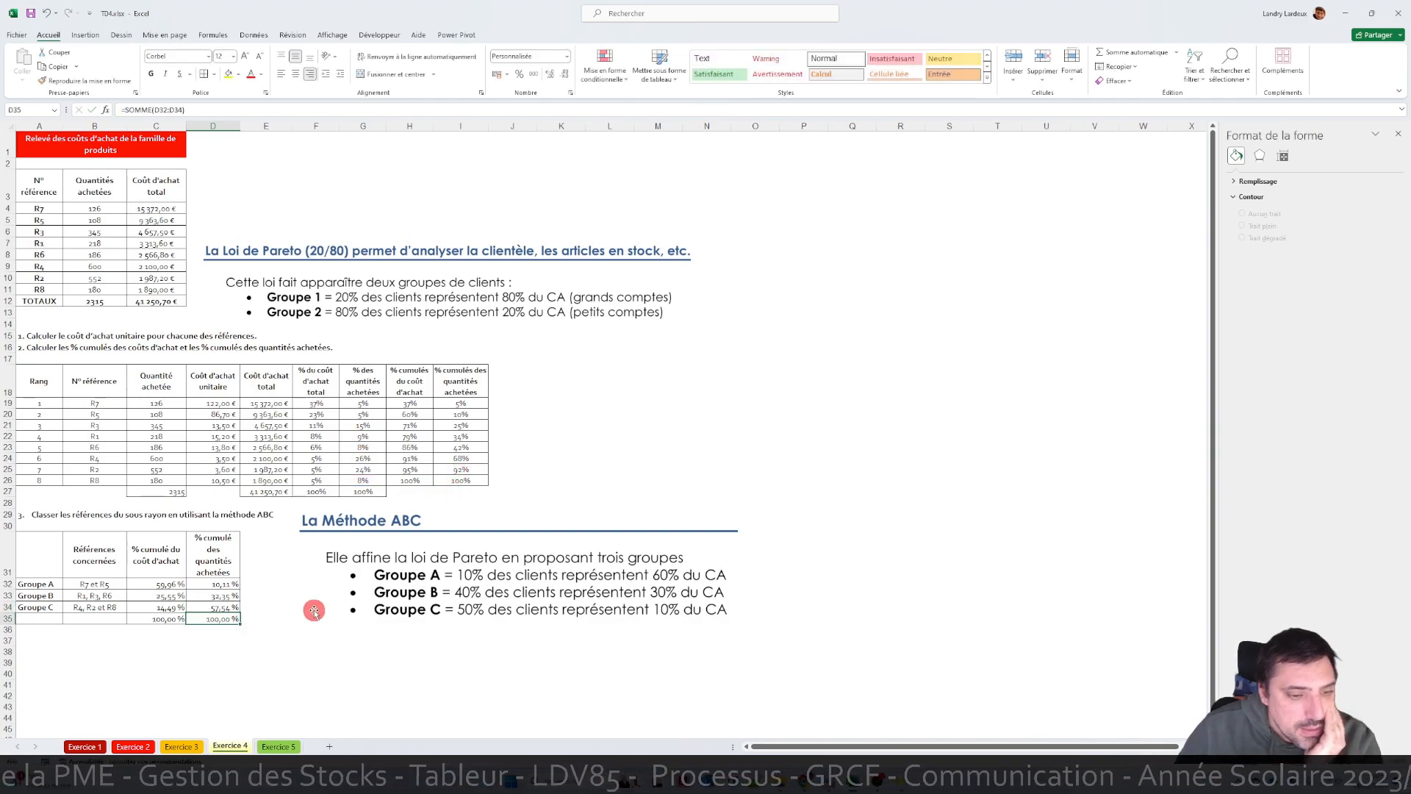
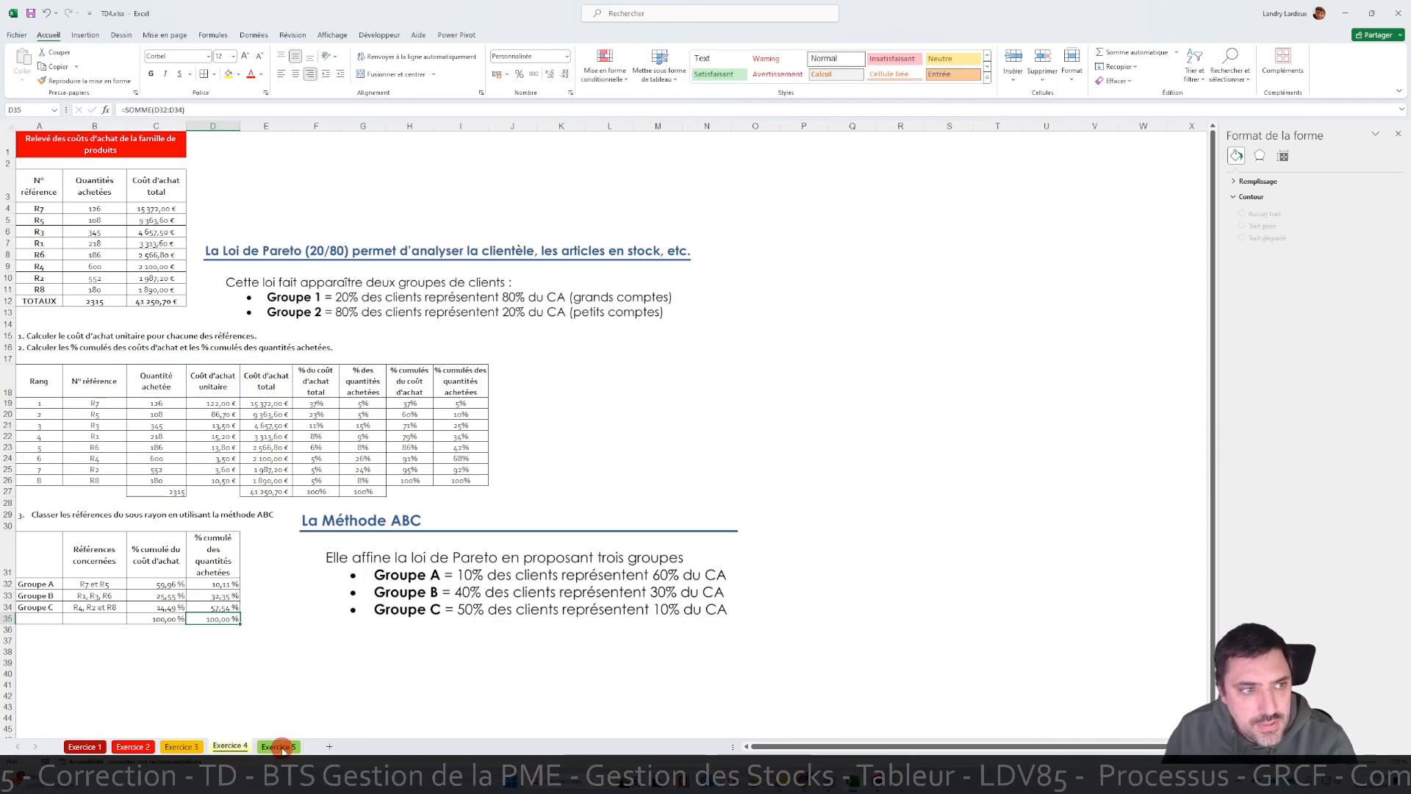
- Open the Exercice 5 sheet and look over the supply schedule and its empty result tables
click(279, 747)
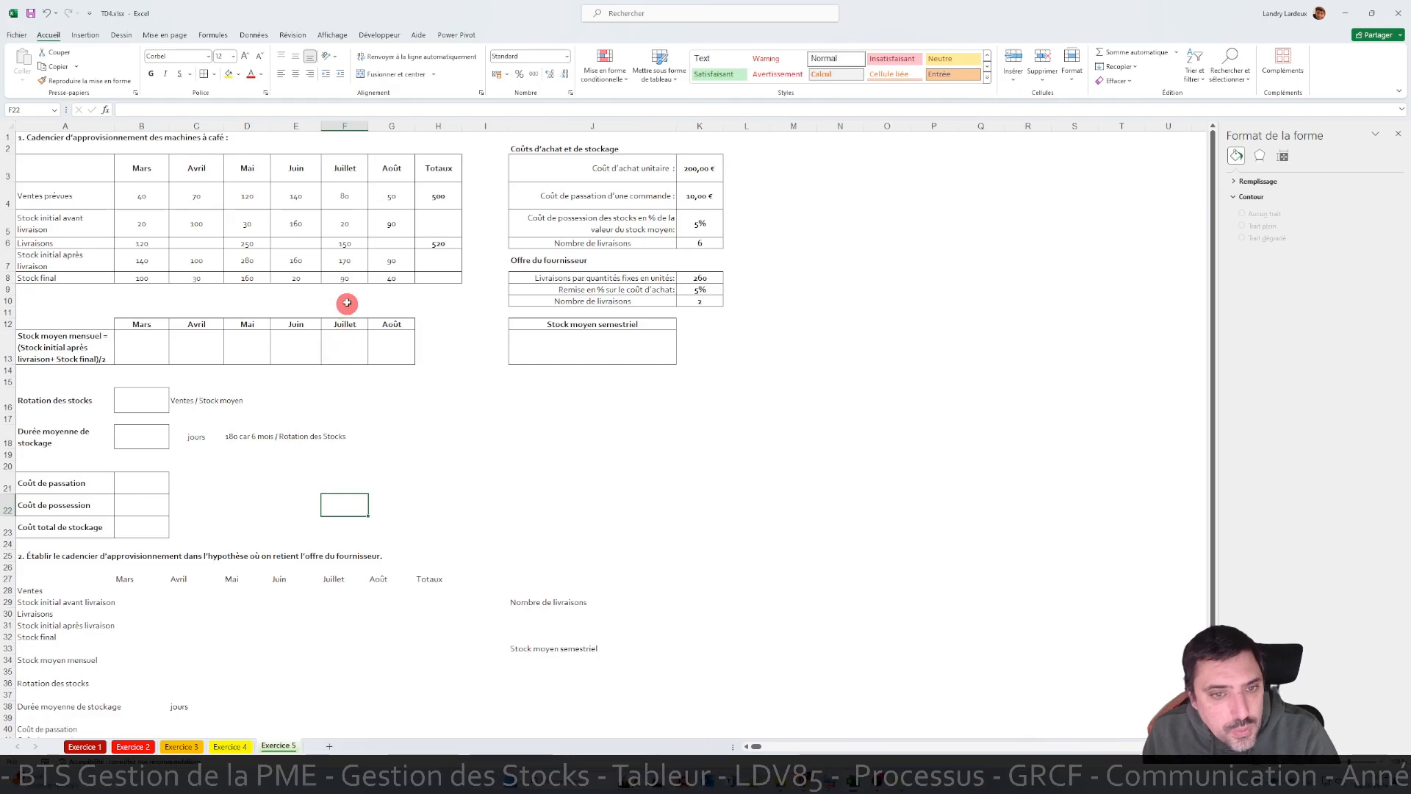
scroll(286, 301, up, 4)
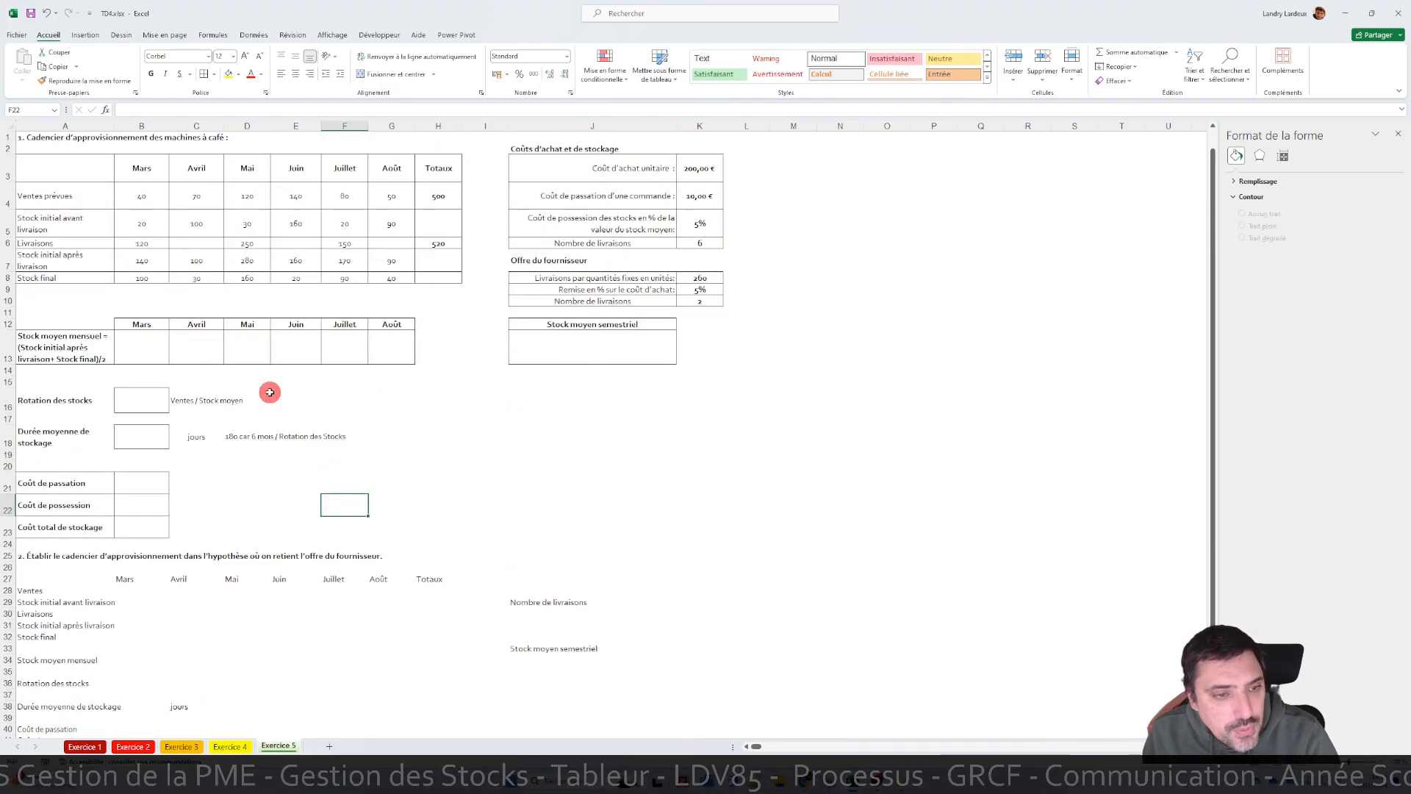
scroll(302, 324, down, 4)
scroll(323, 304, up, 4)
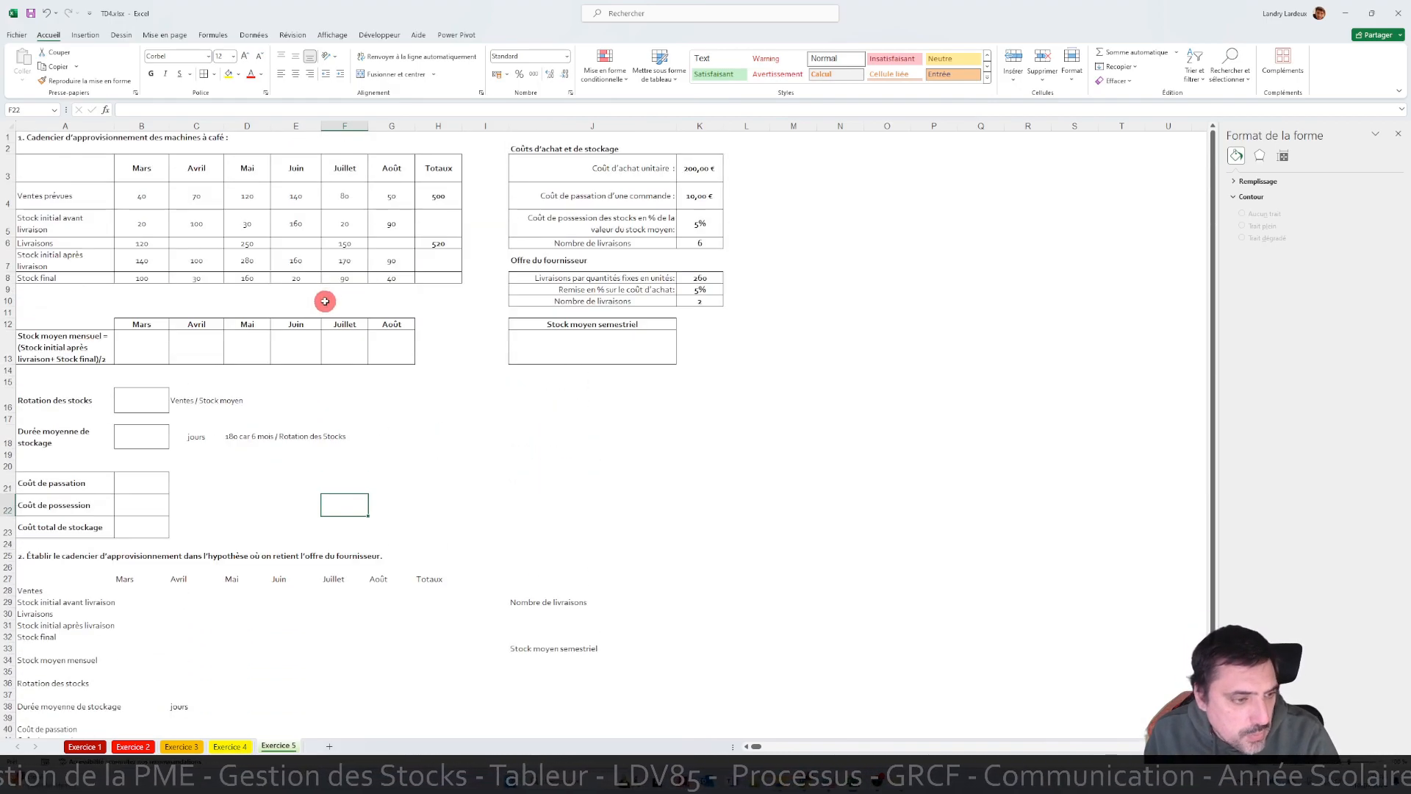
- Calculate the monthly average stock for Mars in B13 as =(B7+B8)/2 and fill the formula across to Août in G13
click(161, 333)
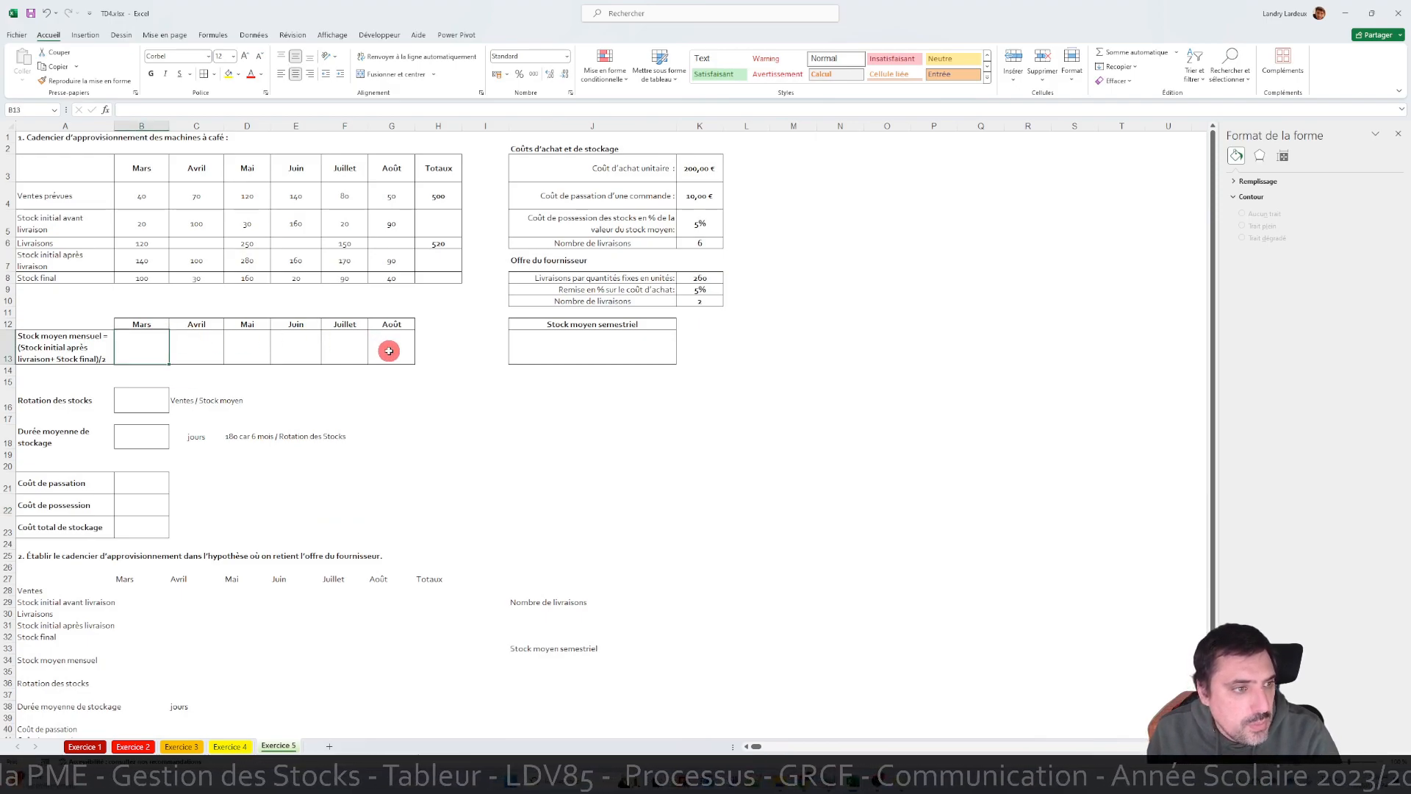
click(161, 279)
click(166, 343)
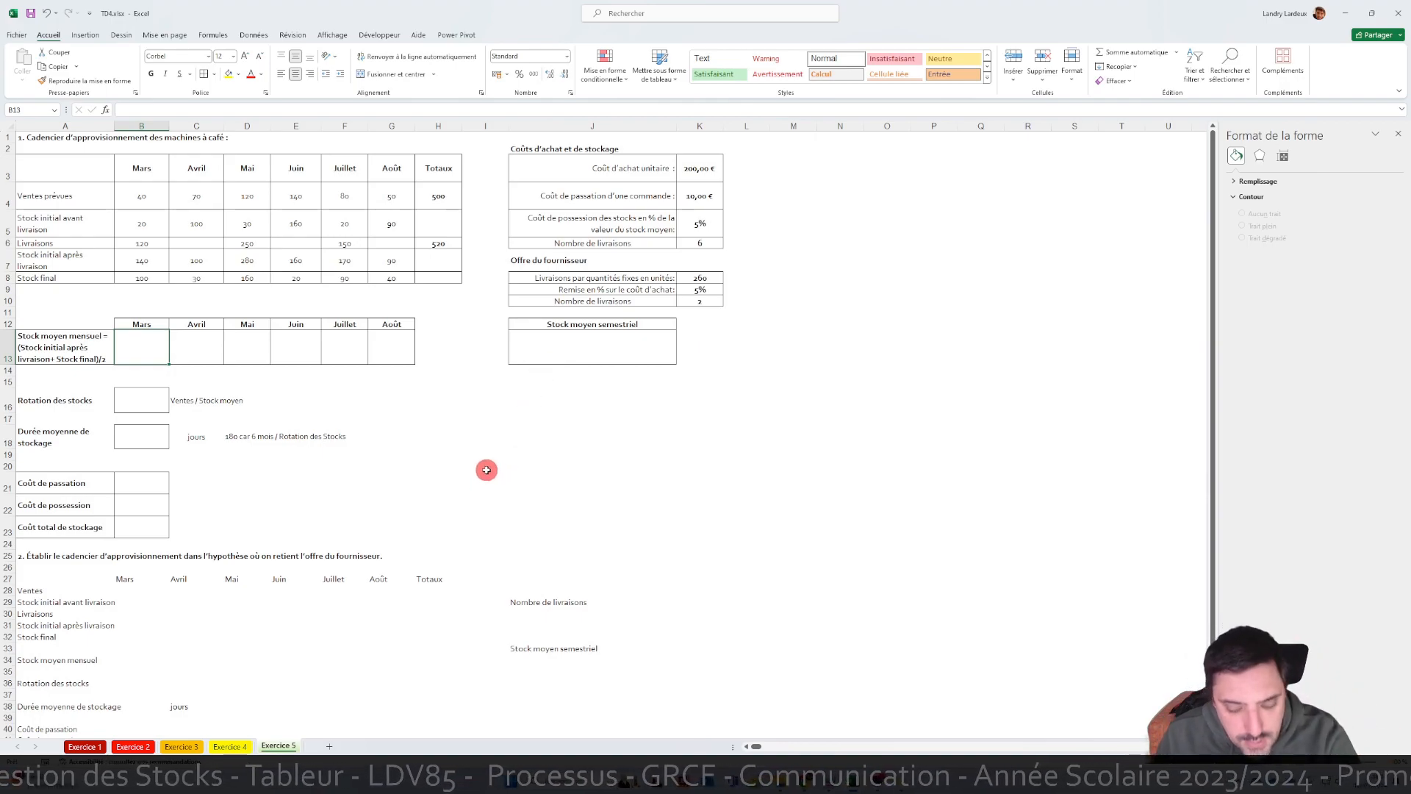
text(=()
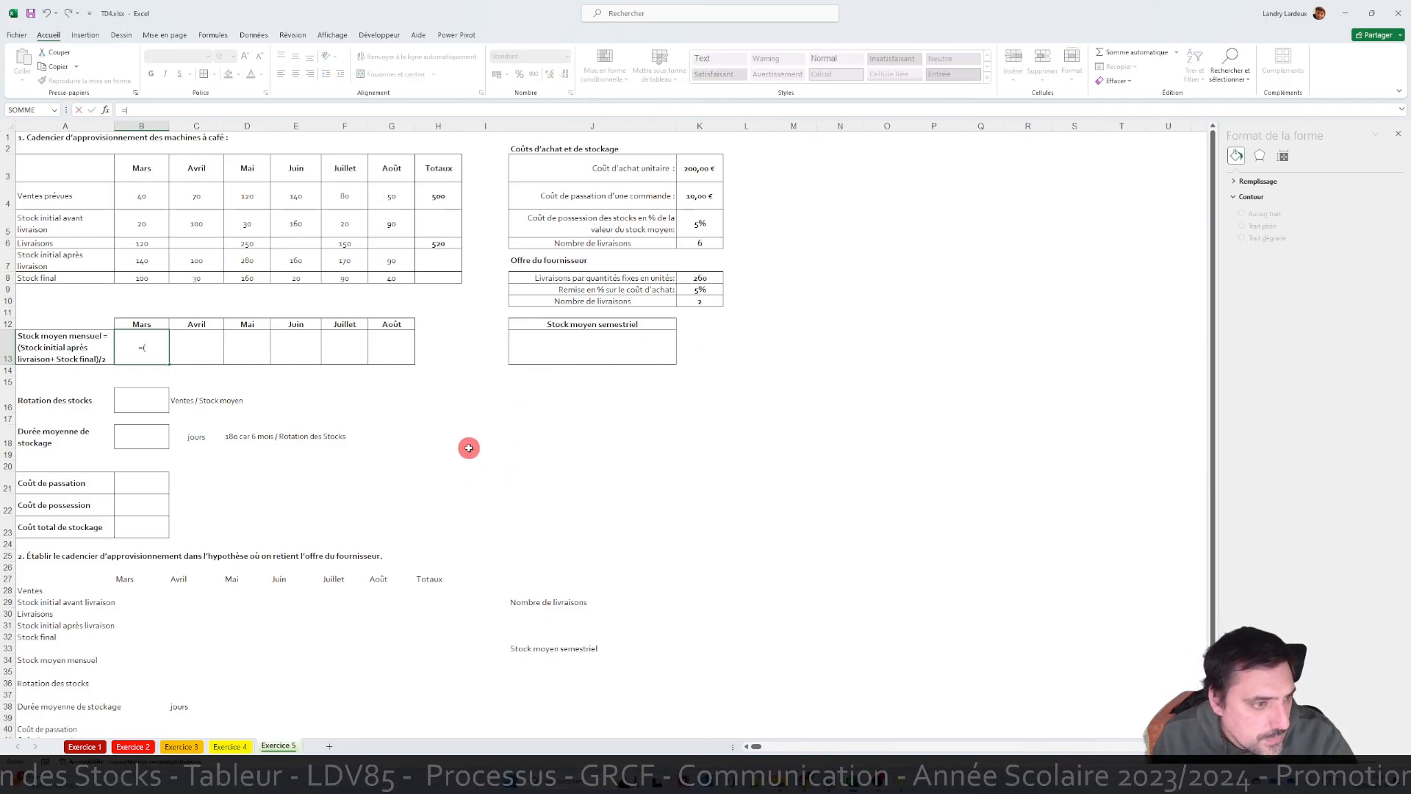
click(142, 260)
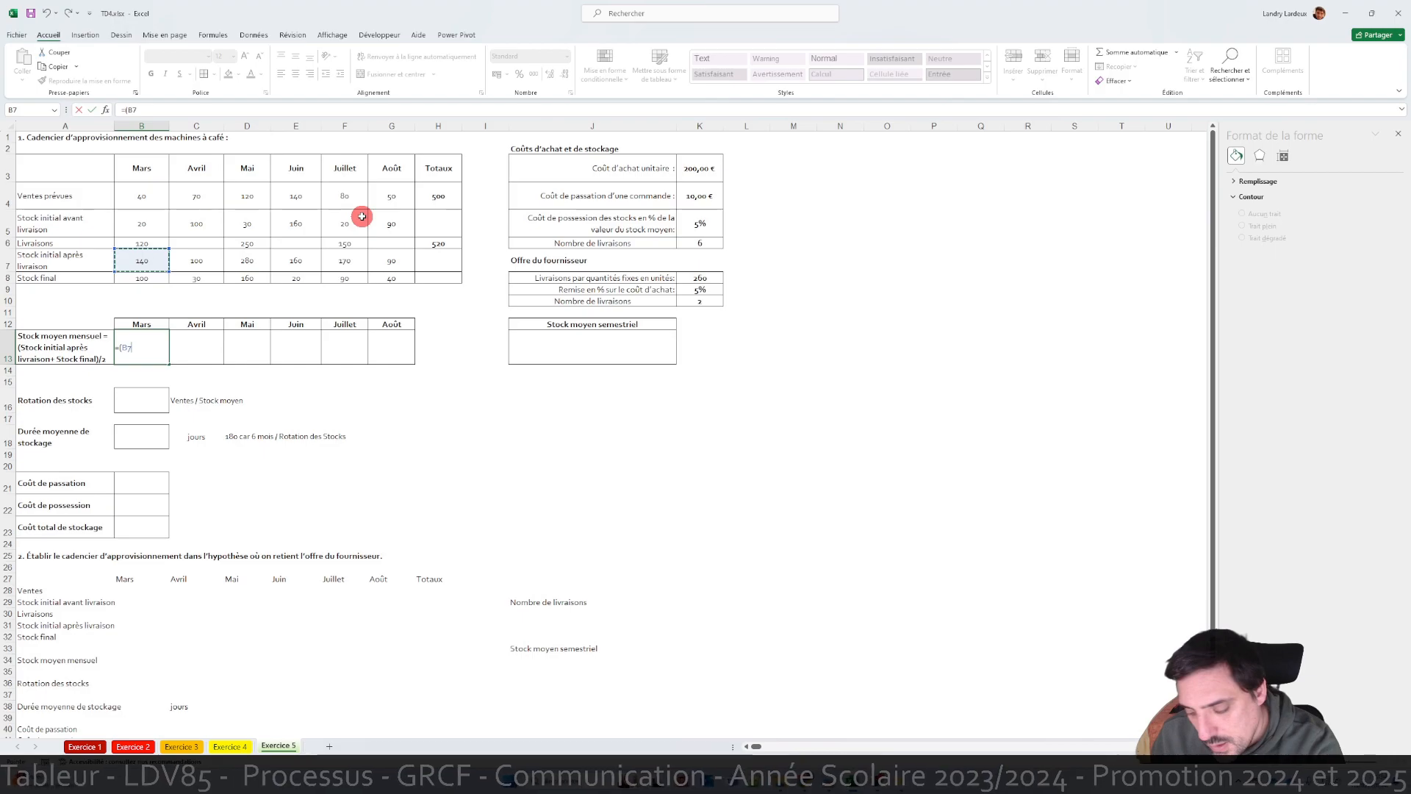
text(+)
click(147, 277)
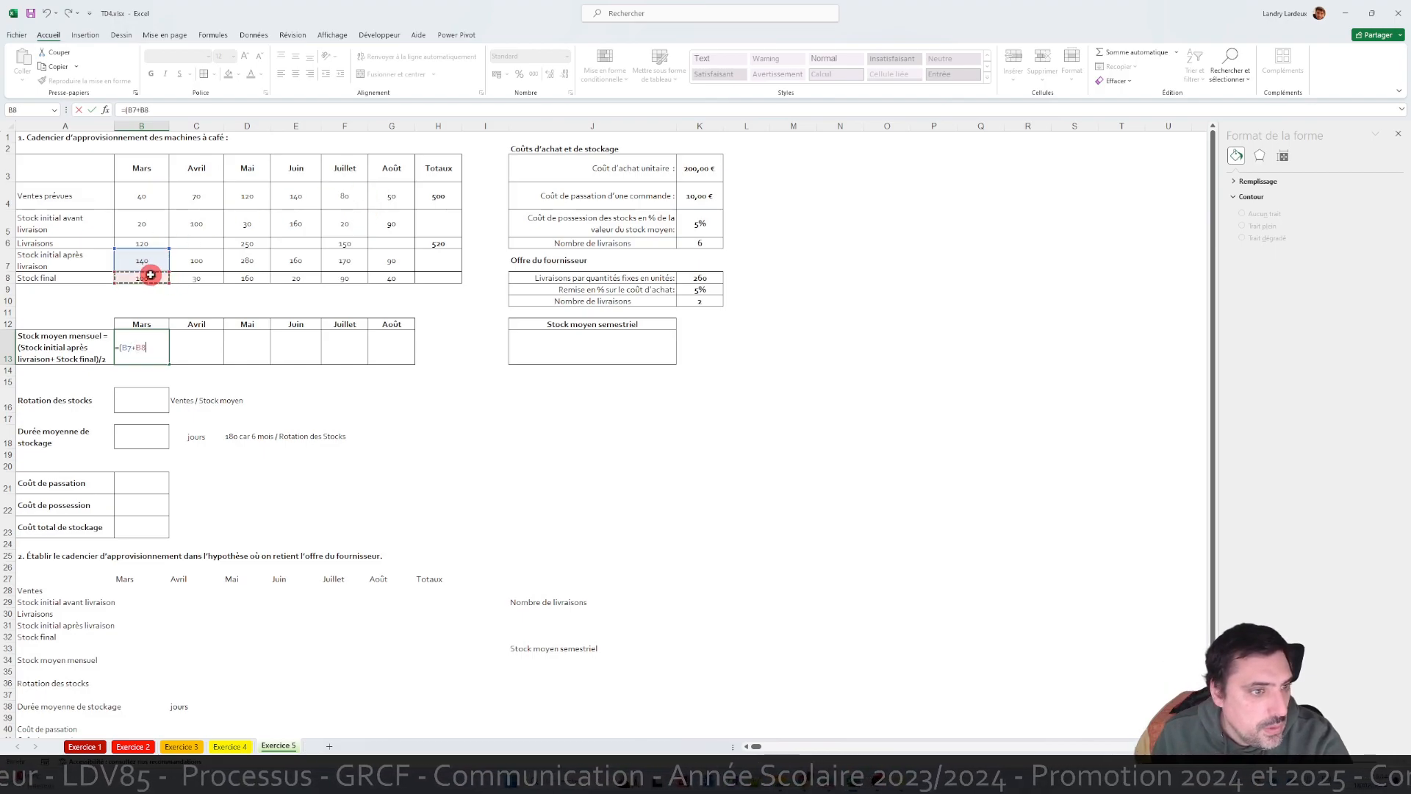
text()/2)
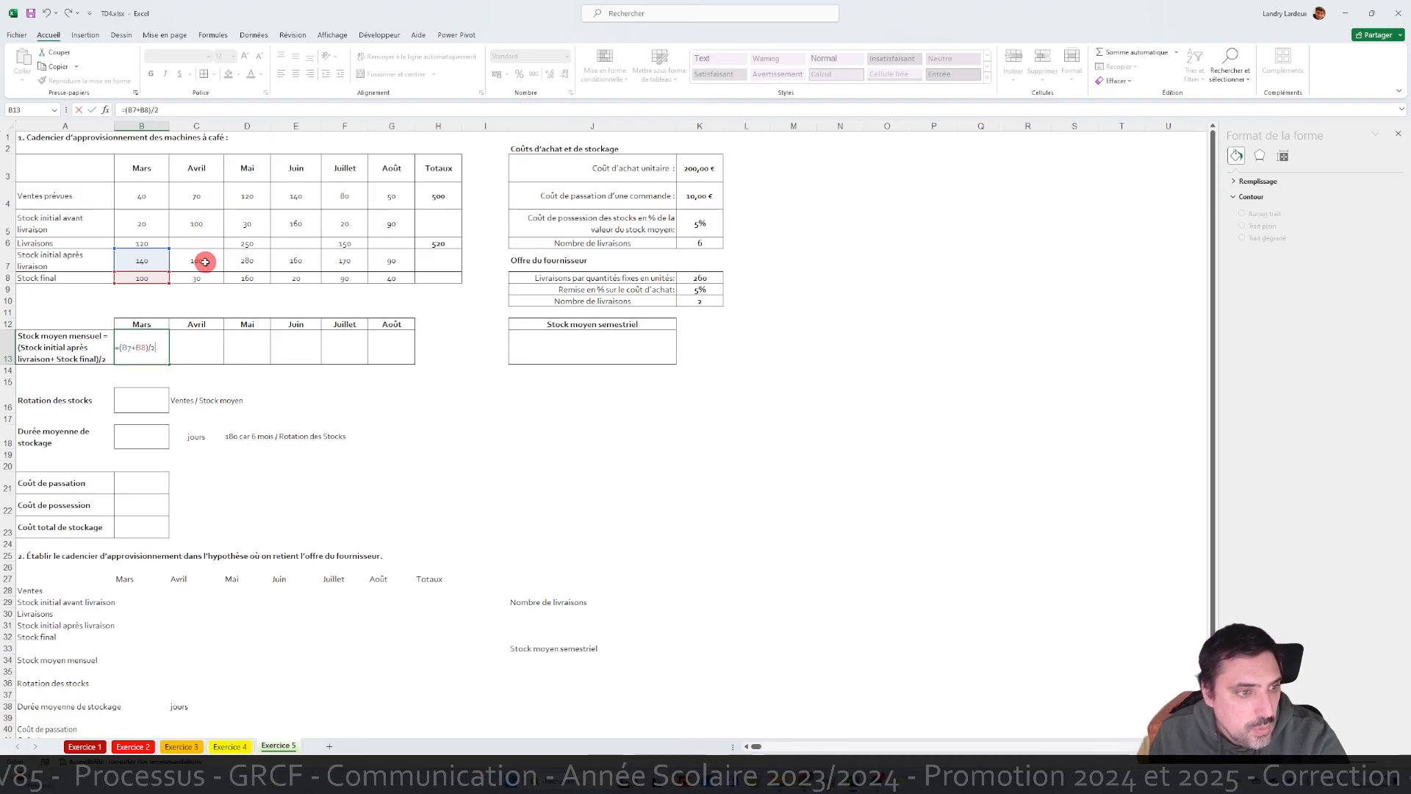
key(Return)
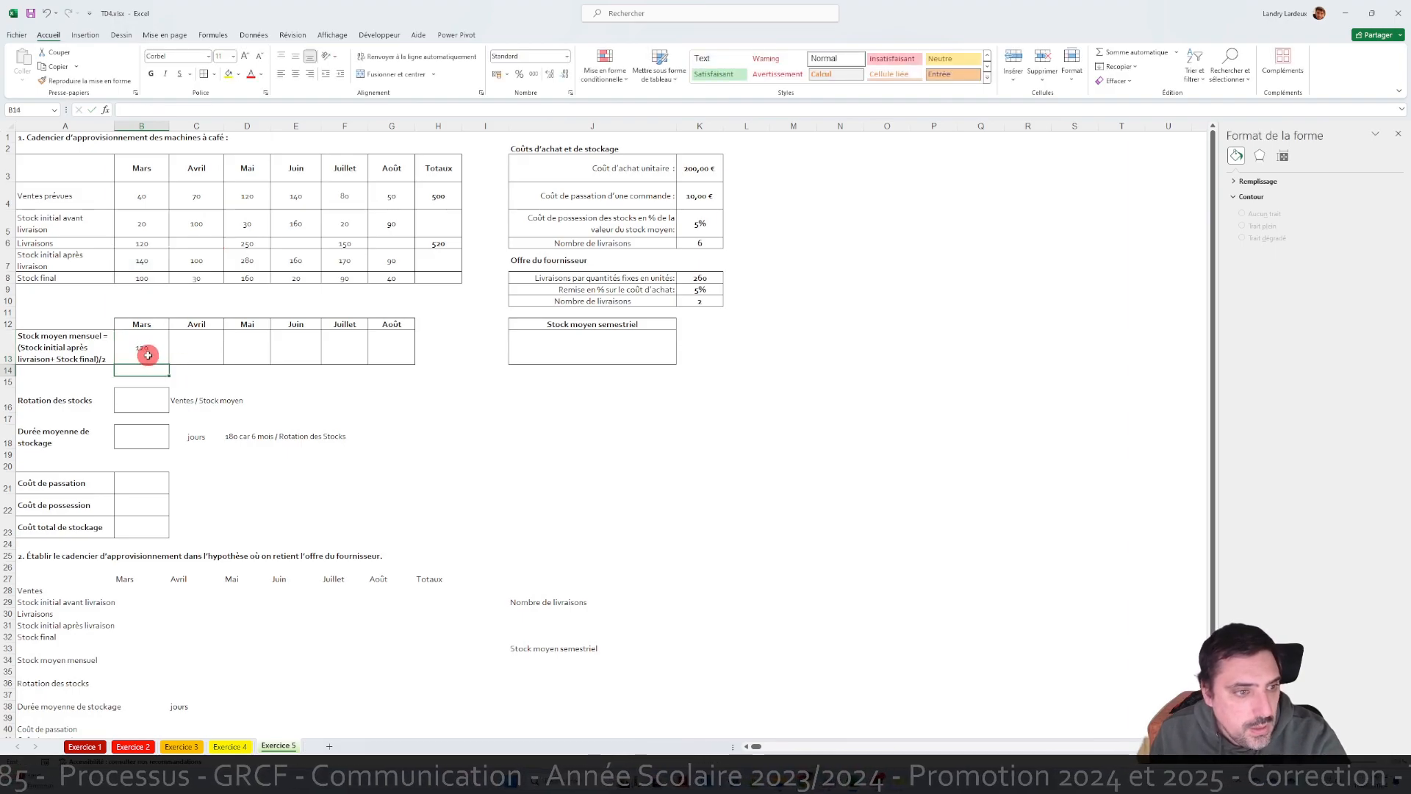
click(150, 351)
drag(170, 364, 401, 362)
- Calculate the half-year average stock in J13 as the average (Moyenne) of the monthly values B13:G13
click(622, 362)
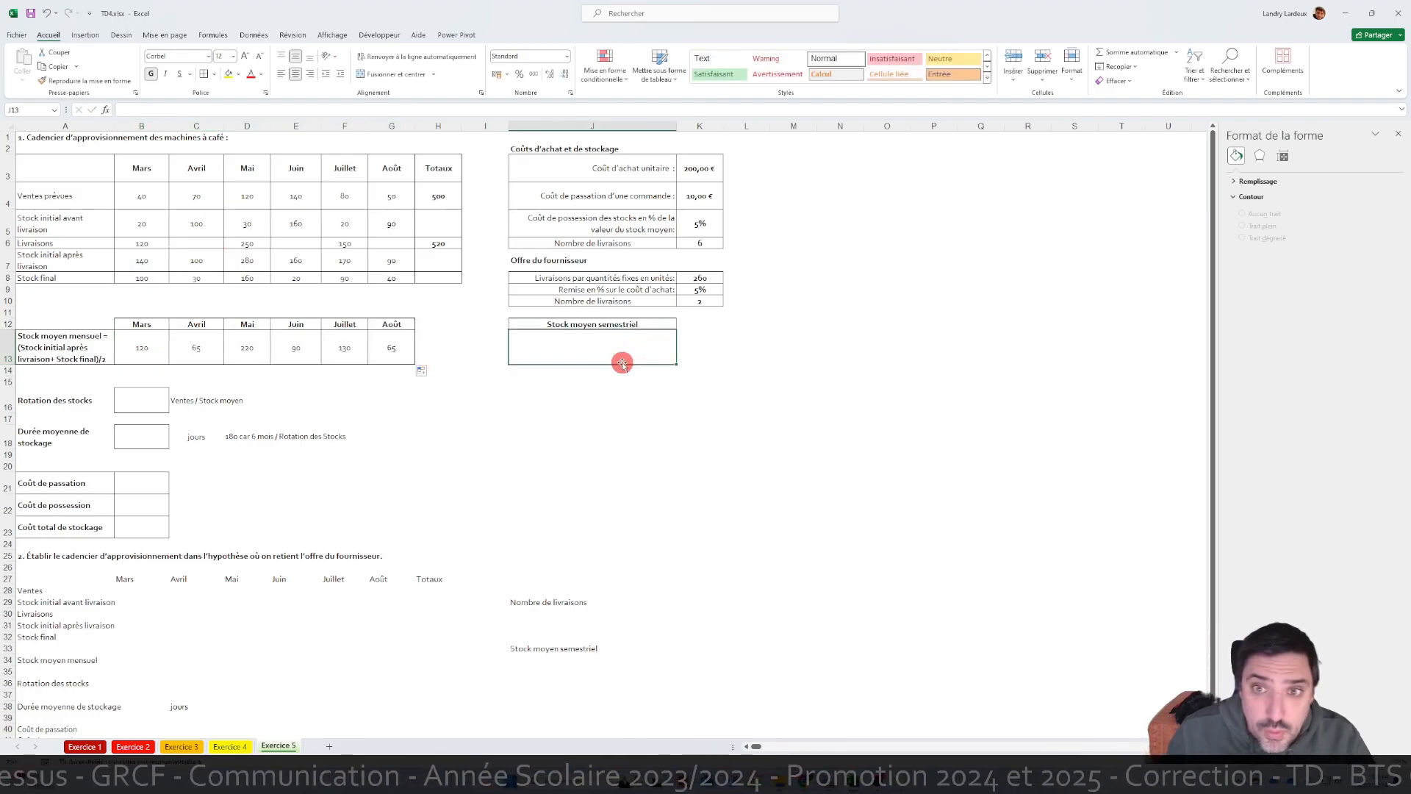
click(1177, 52)
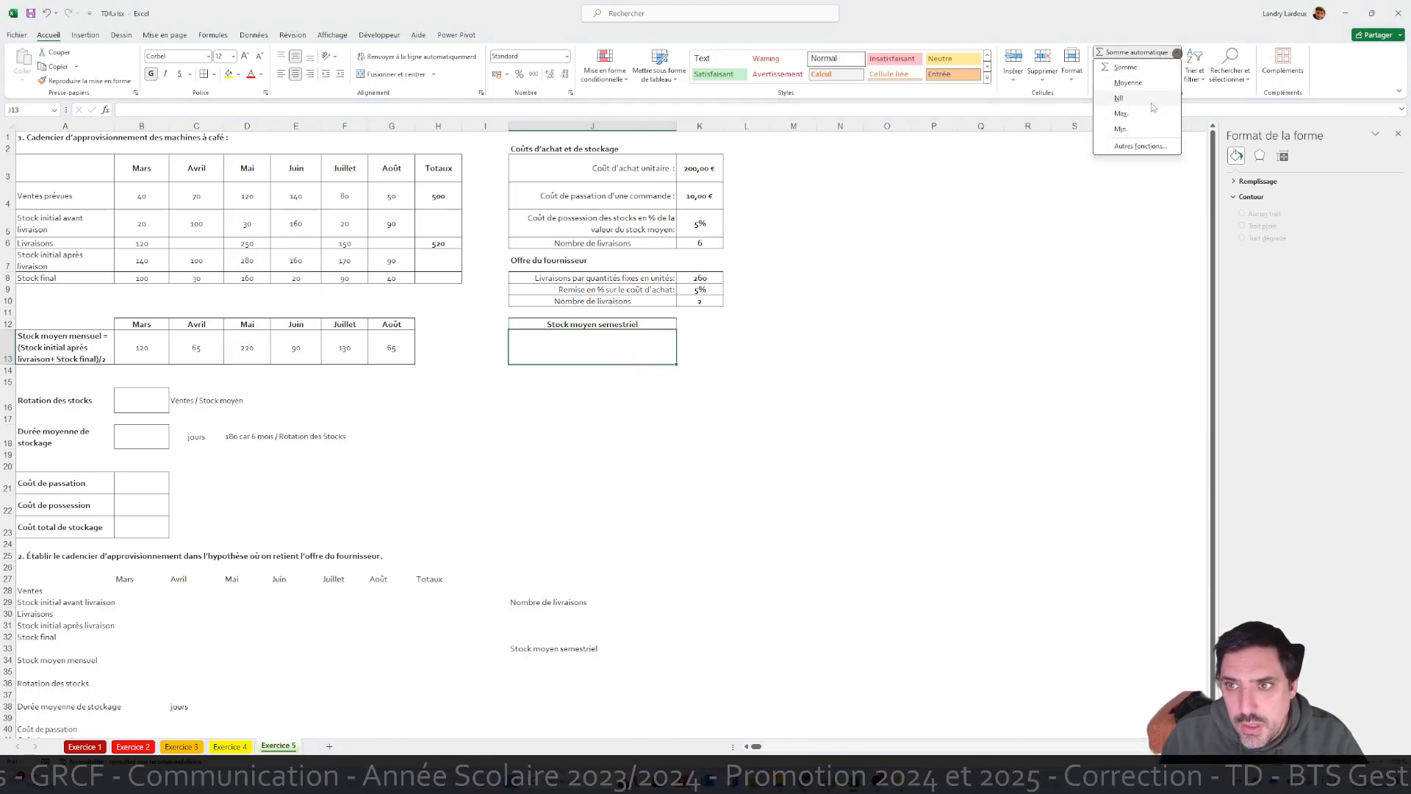
click(1128, 82)
drag(147, 345, 382, 351)
key(Return)
- Calculate the stock rotation in B16 by dividing total sales by average stock, with the formula =H4/J13
click(118, 390)
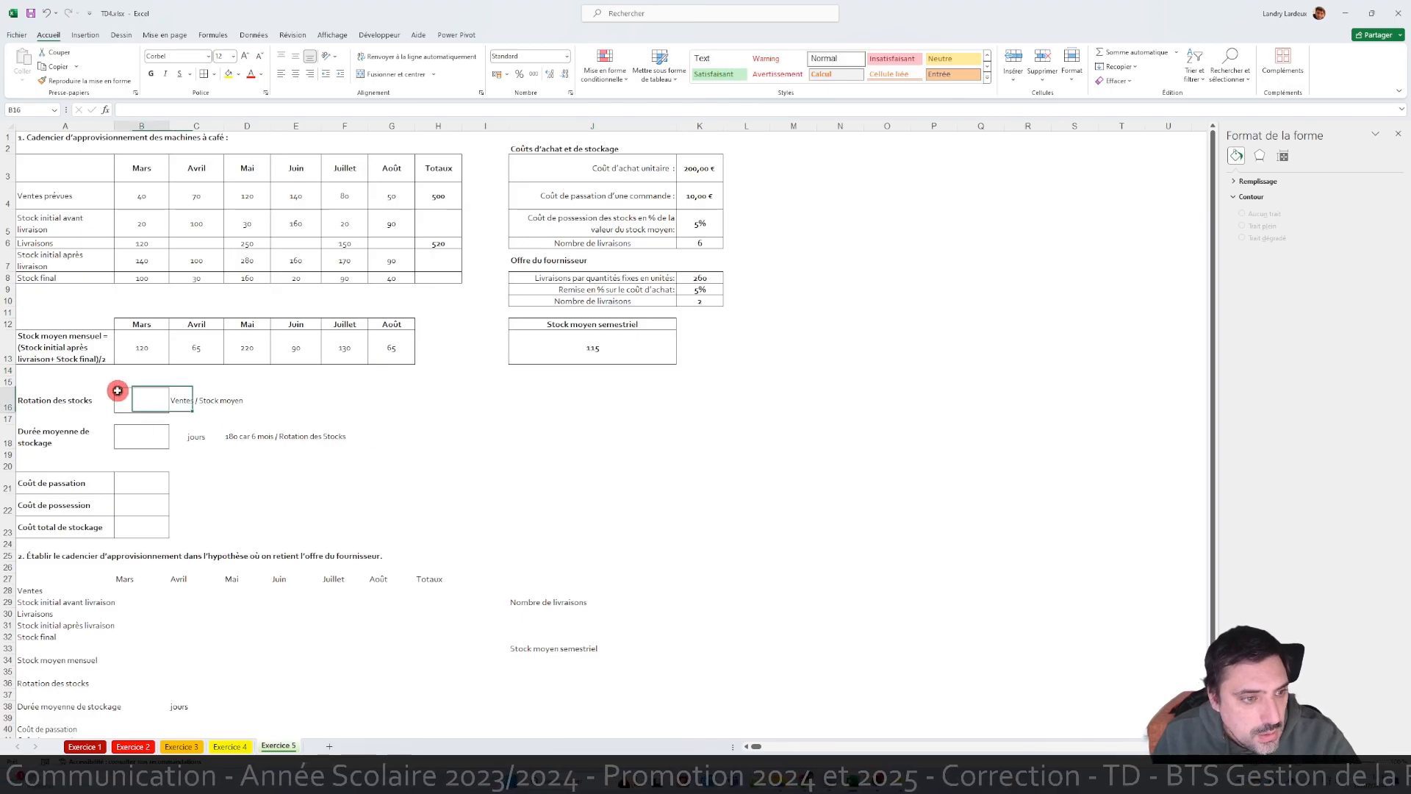
text(=)
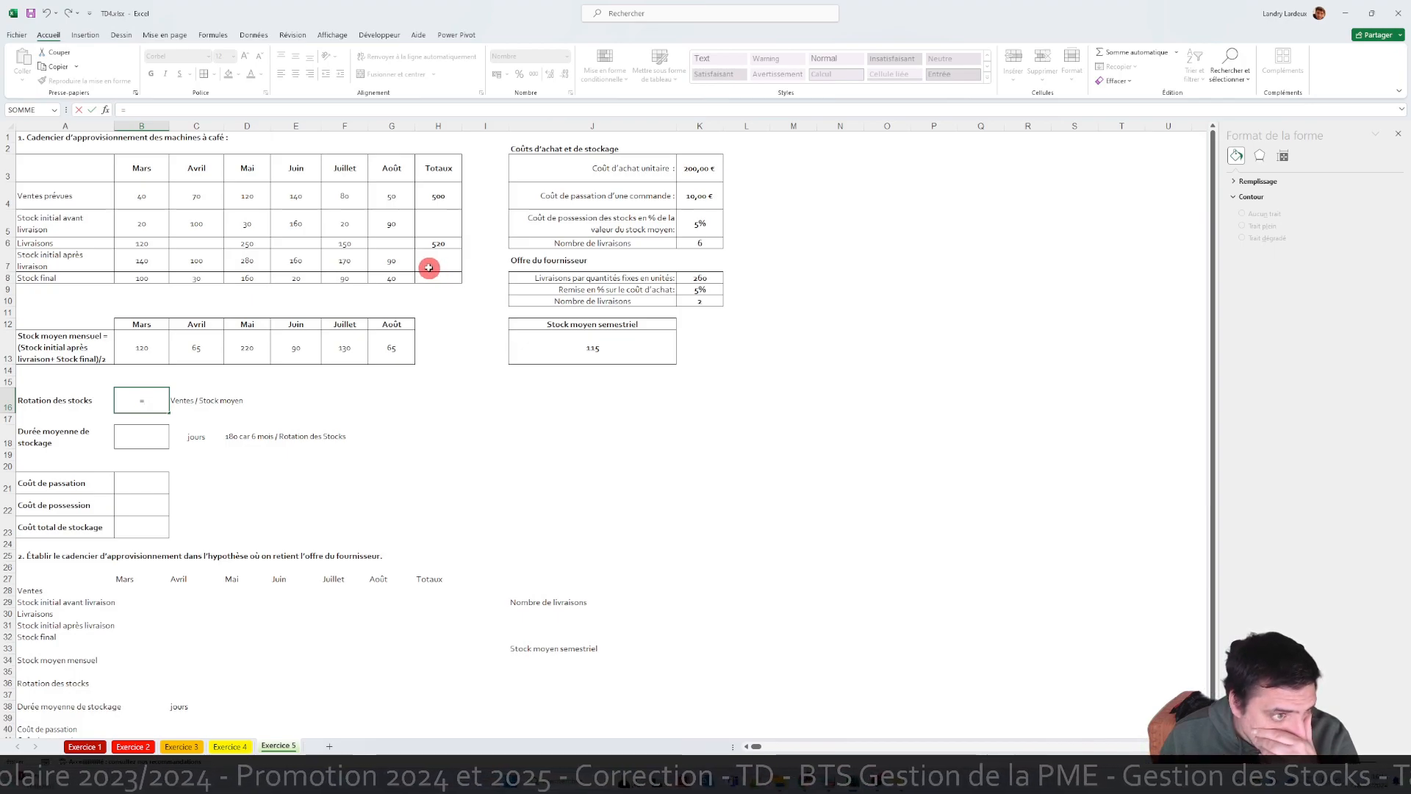
click(440, 195)
text(/)
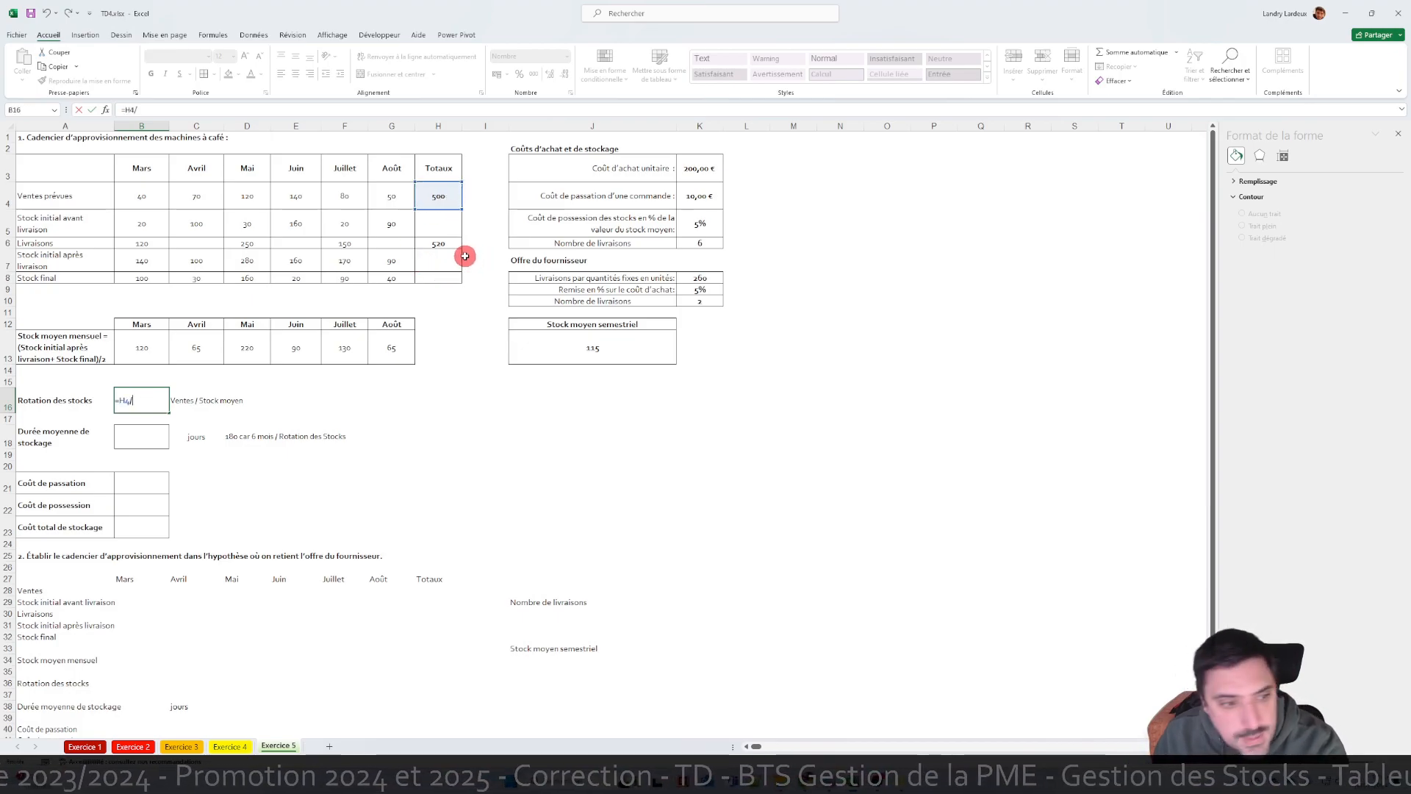
click(614, 356)
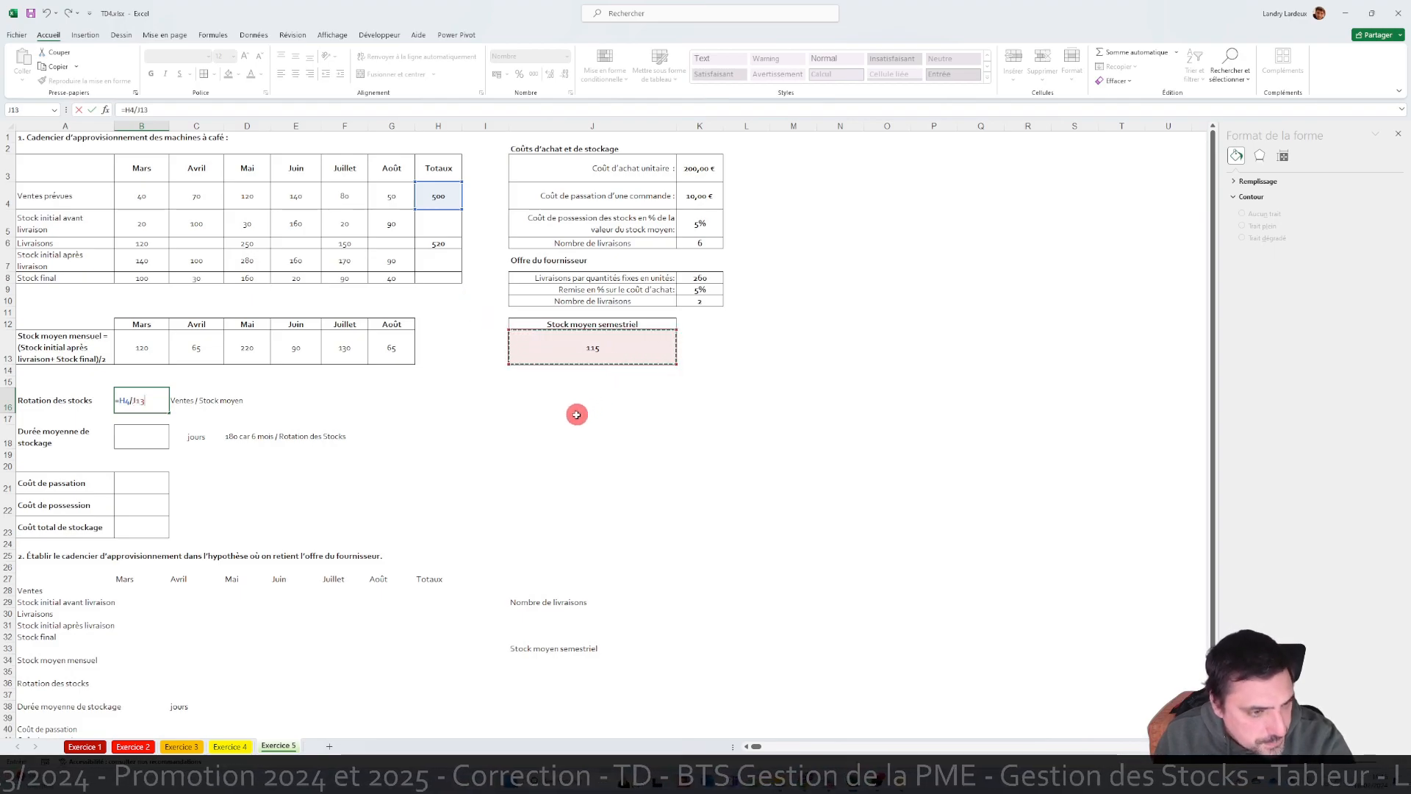
key(Return)
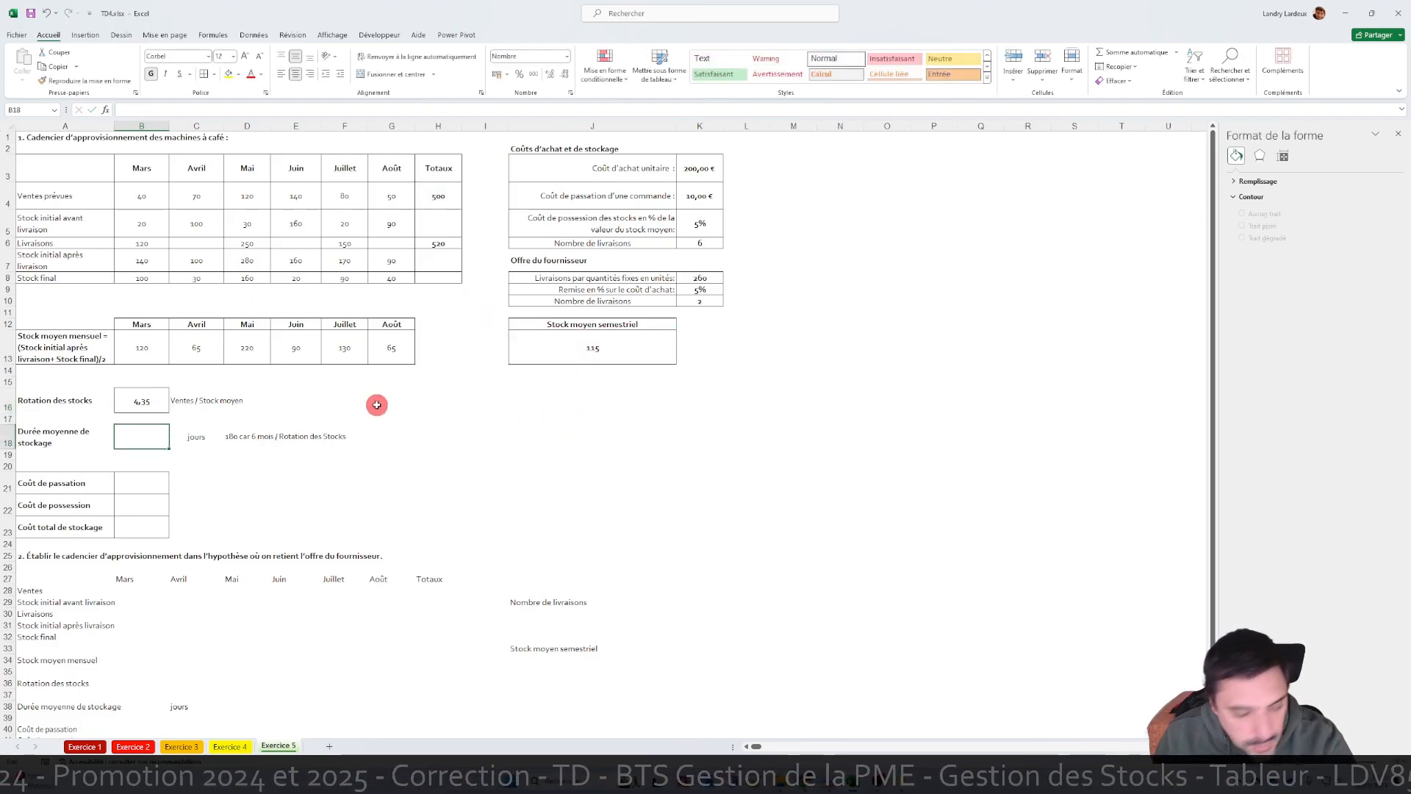
- Calculate the average storage duration in B18 with the formula =180/B16
text(=180/)
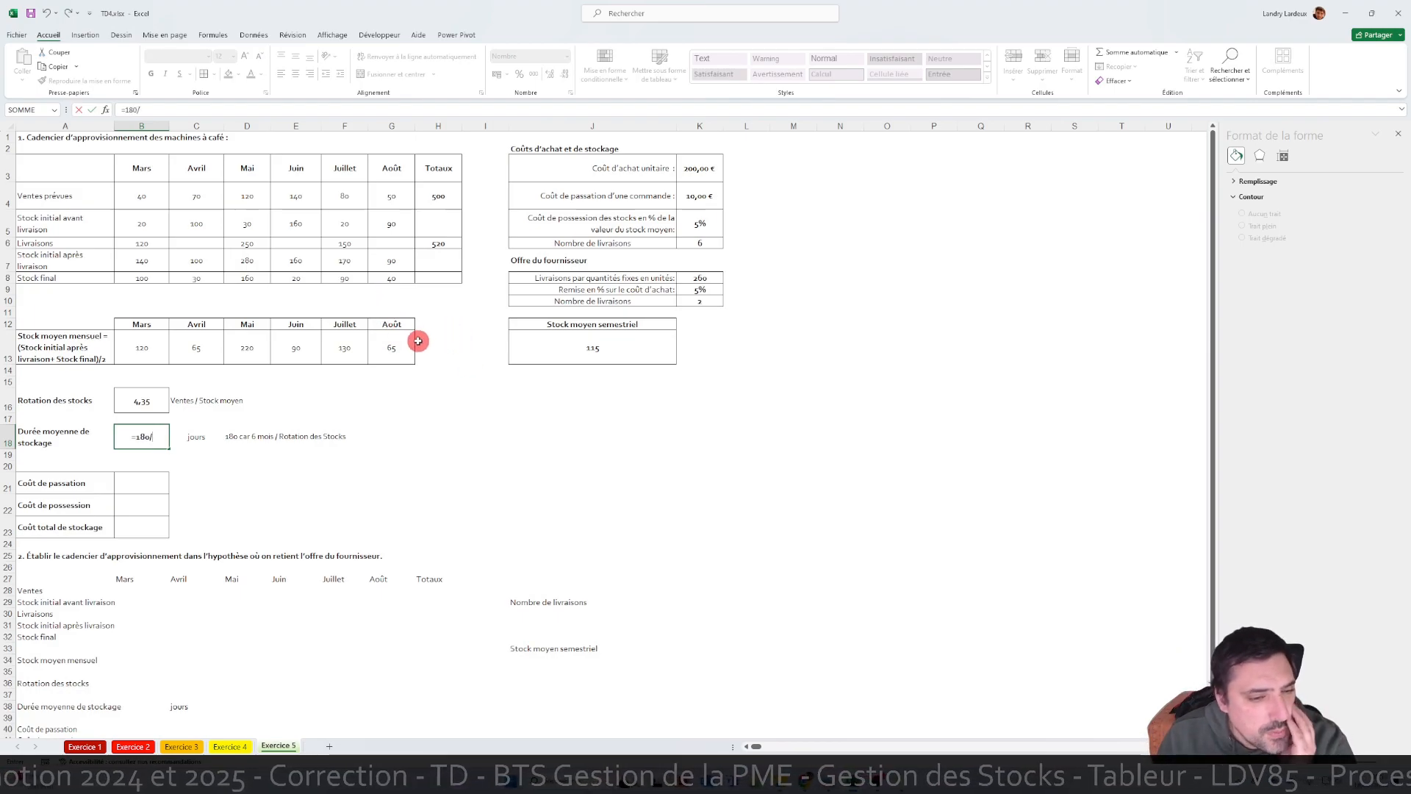
click(135, 397)
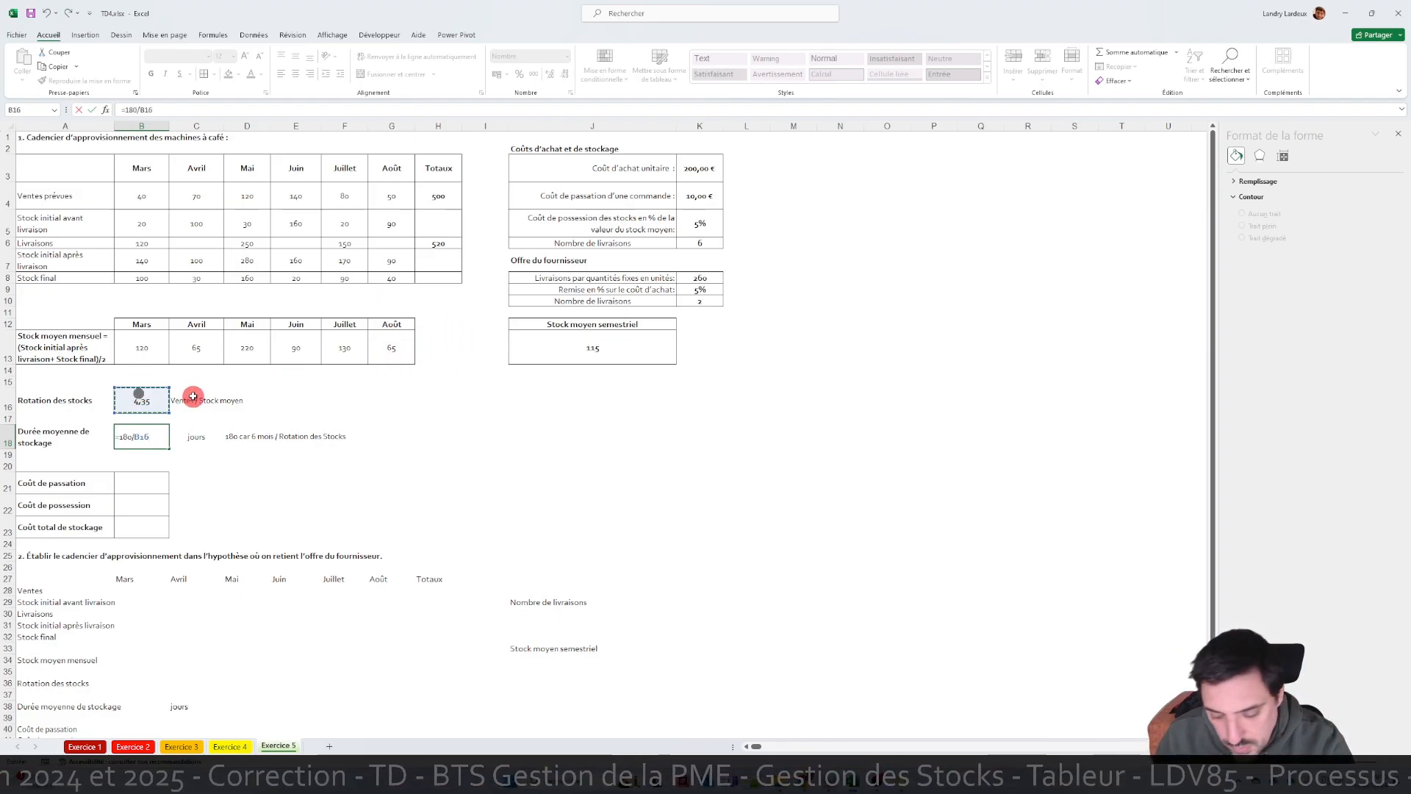
key(Return)
- Open the cell format settings for the storage duration in B18 and choose the Personnalisée number category
click(160, 439)
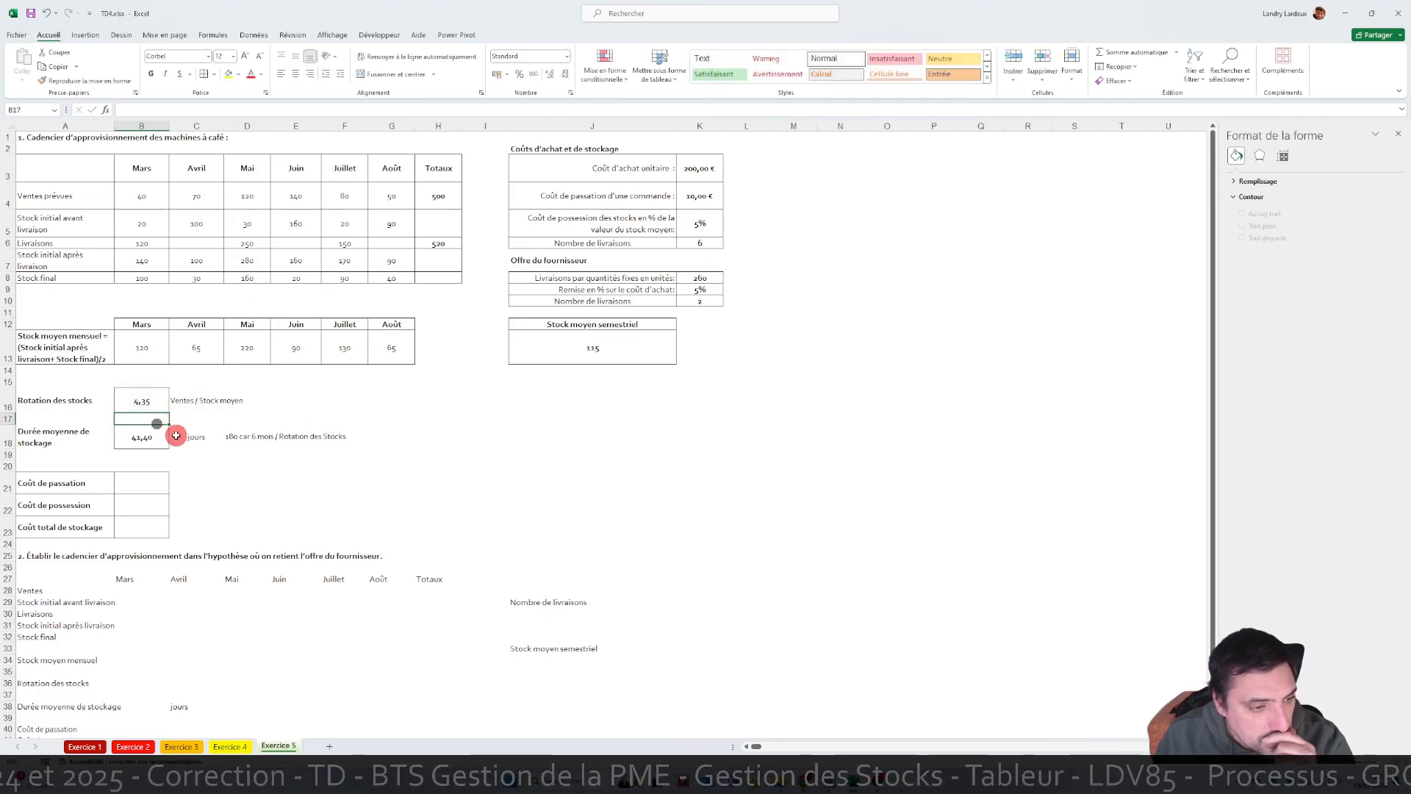
right_click(147, 435)
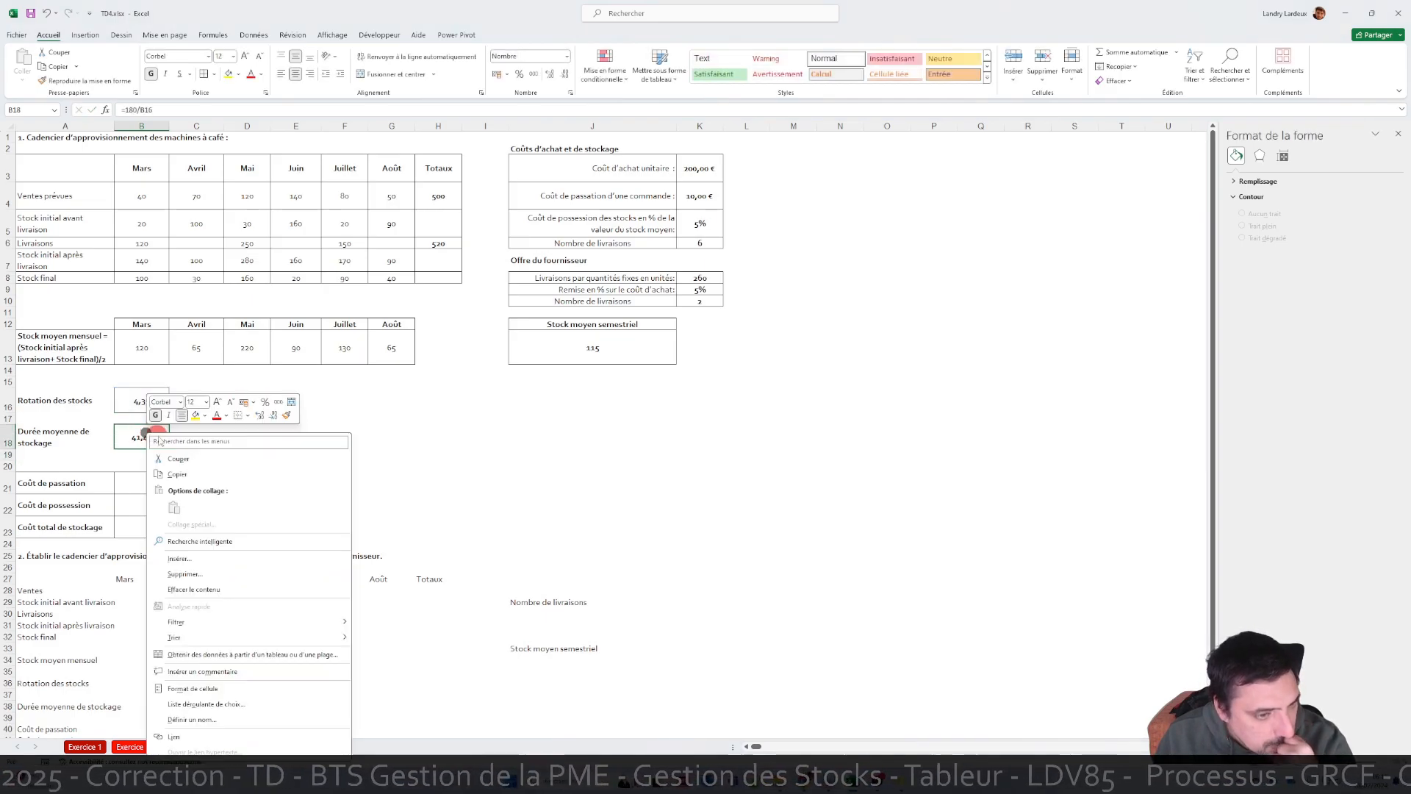
click(230, 689)
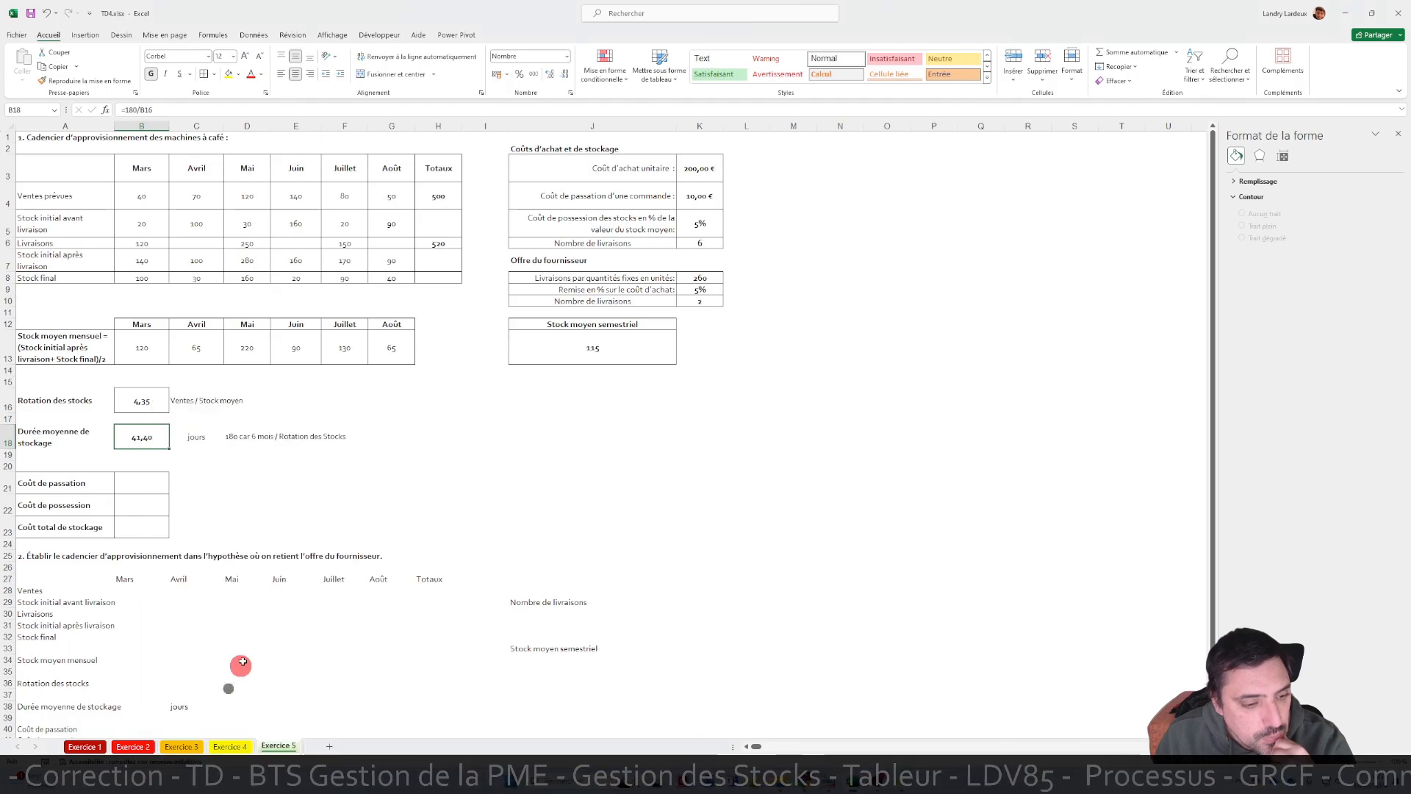
drag(220, 512, 431, 284)
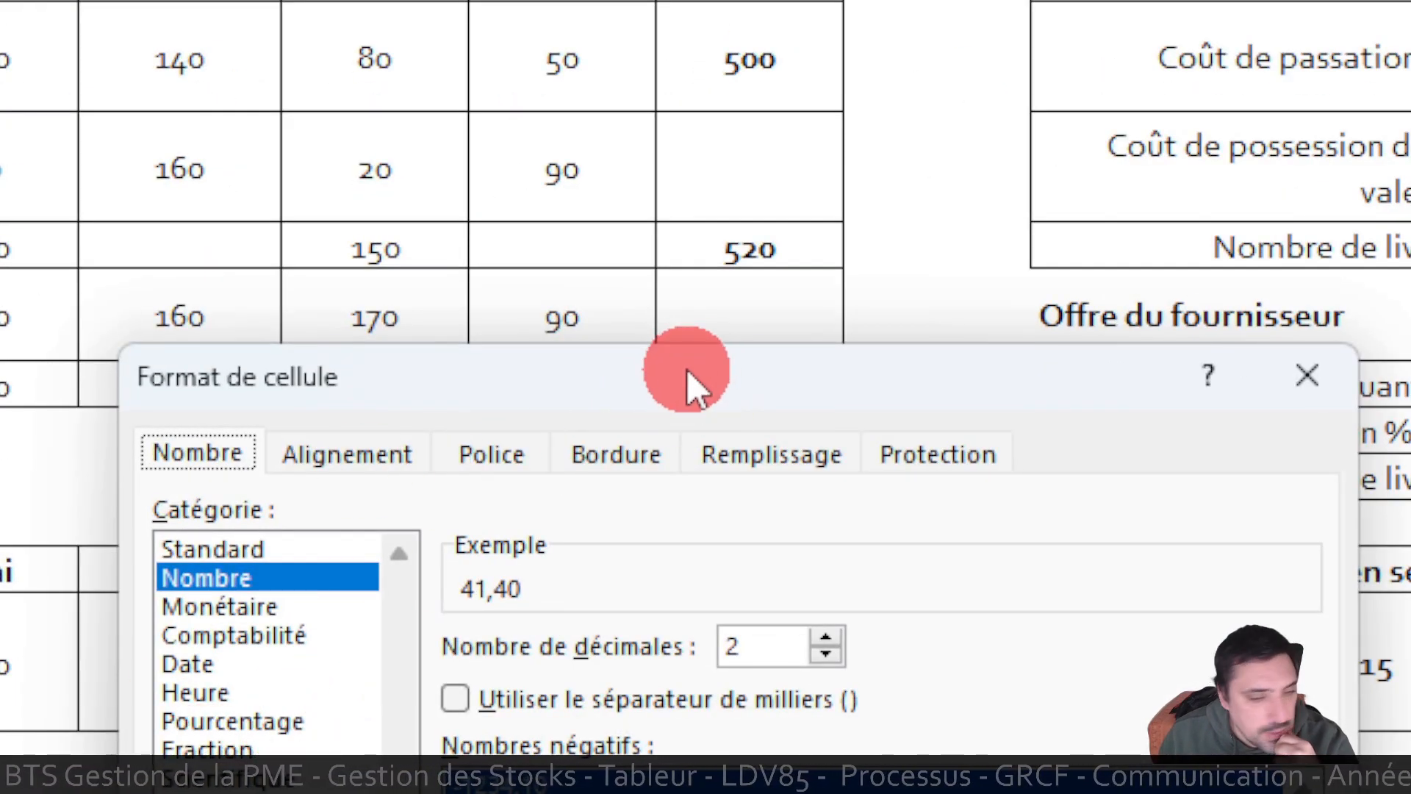
key(Tab)
click(220, 793)
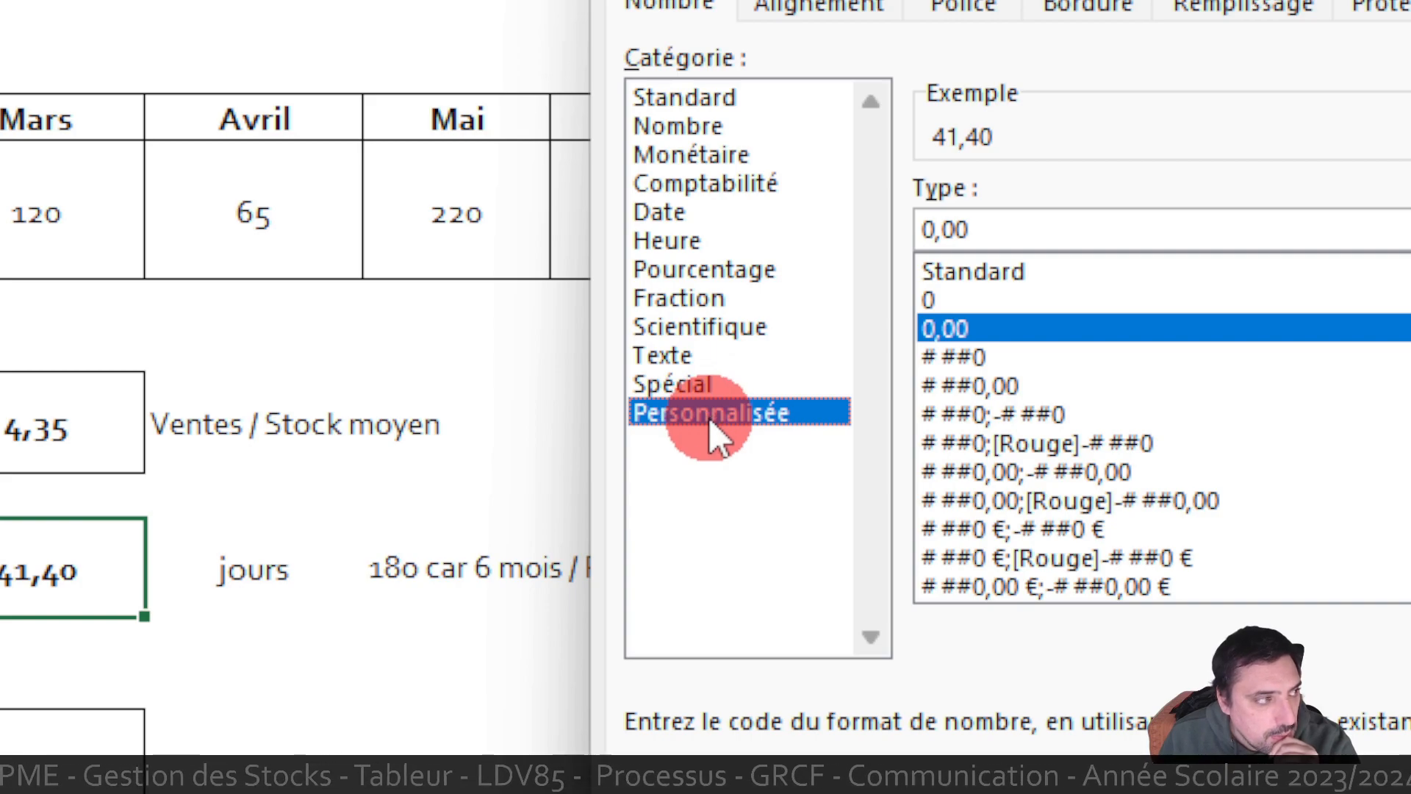
- Try entering the custom number format 0" Jours" for the storage duration in B18
drag(1024, 229, 885, 229)
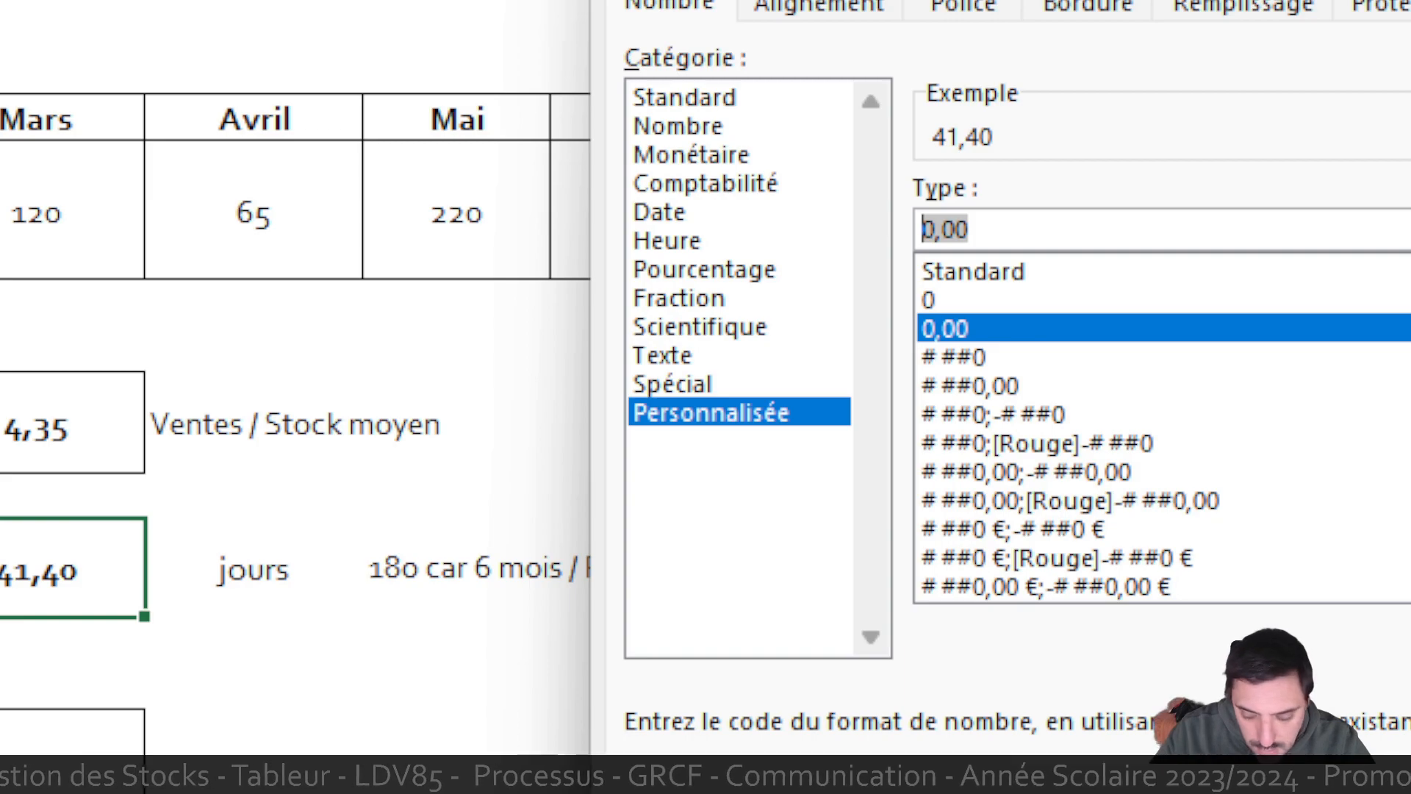
text(0"j)
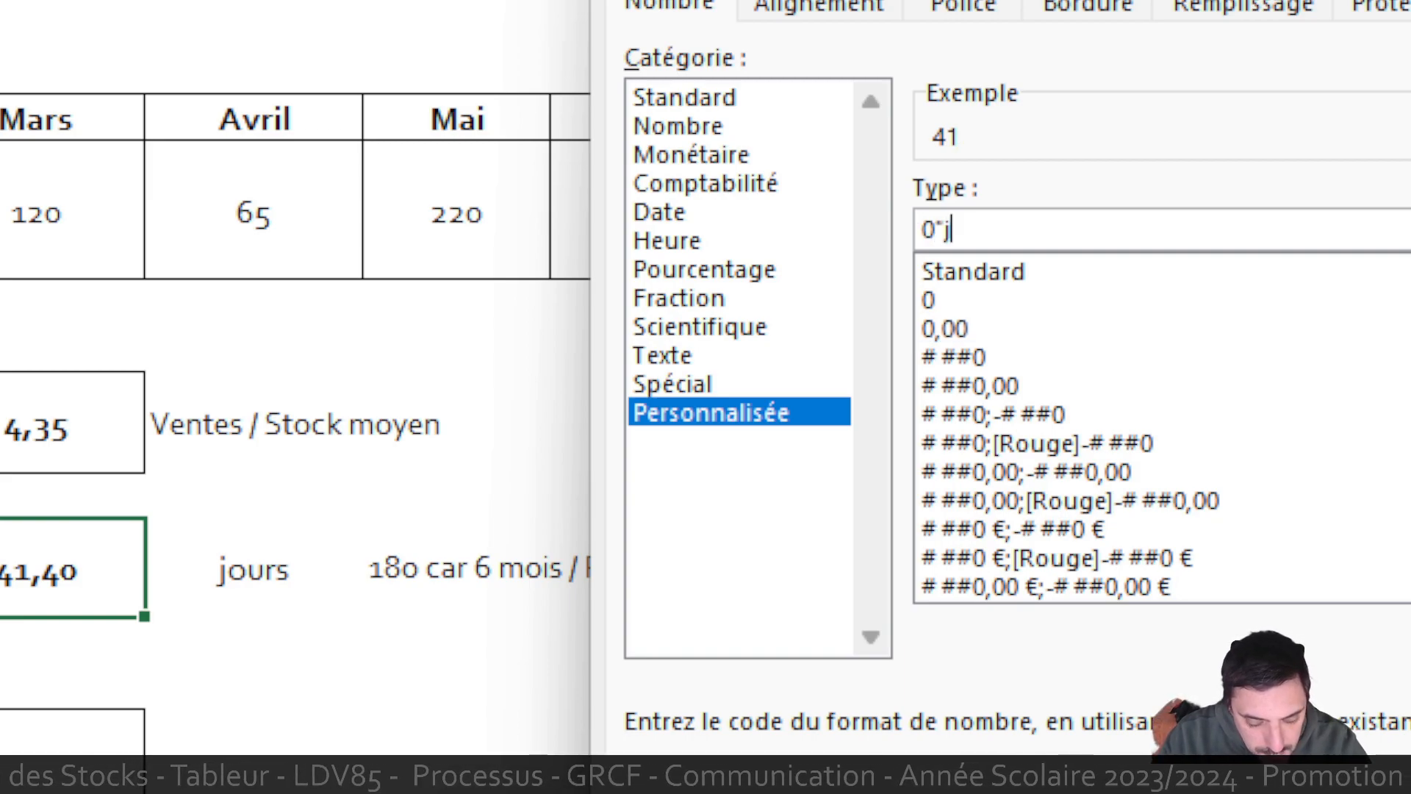
key(BackSpace)
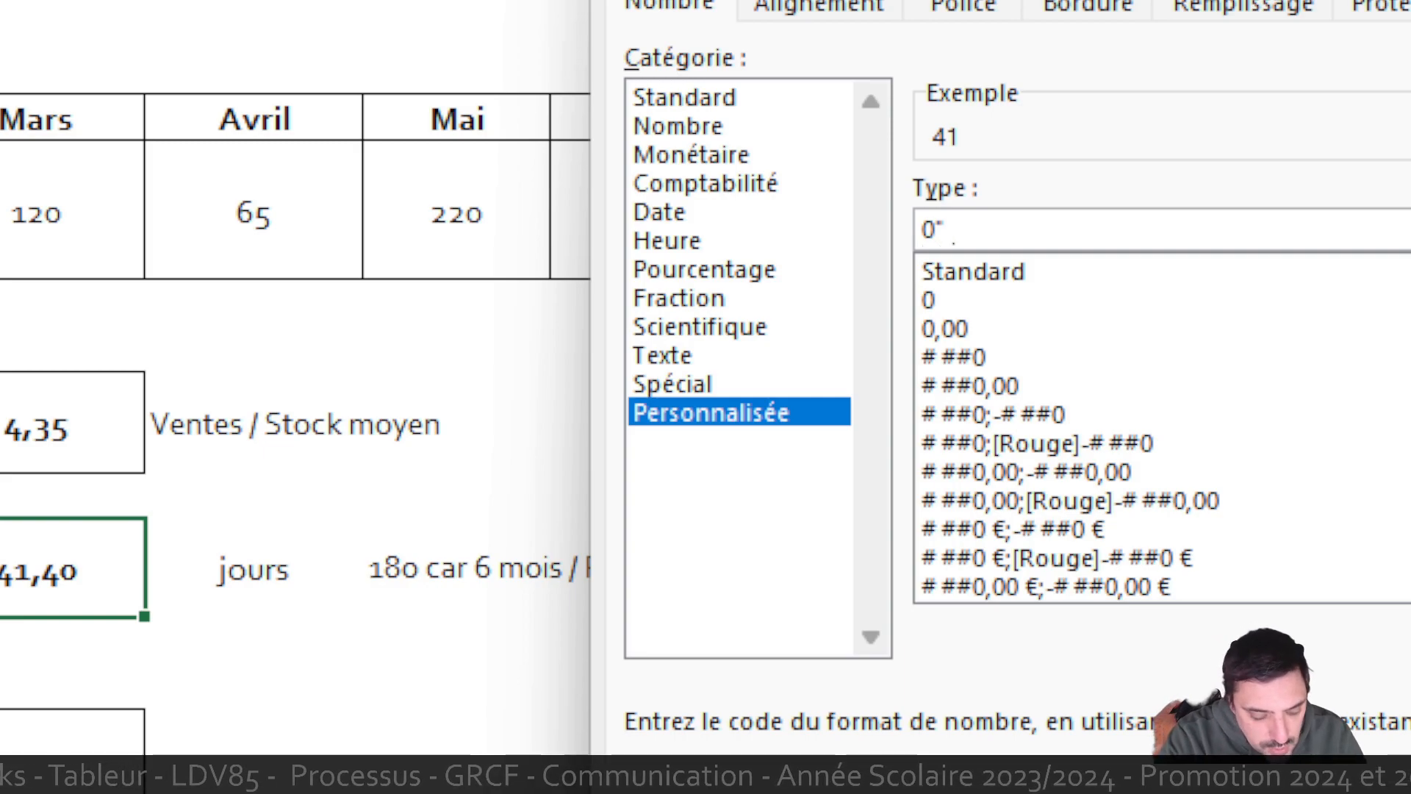
text(")
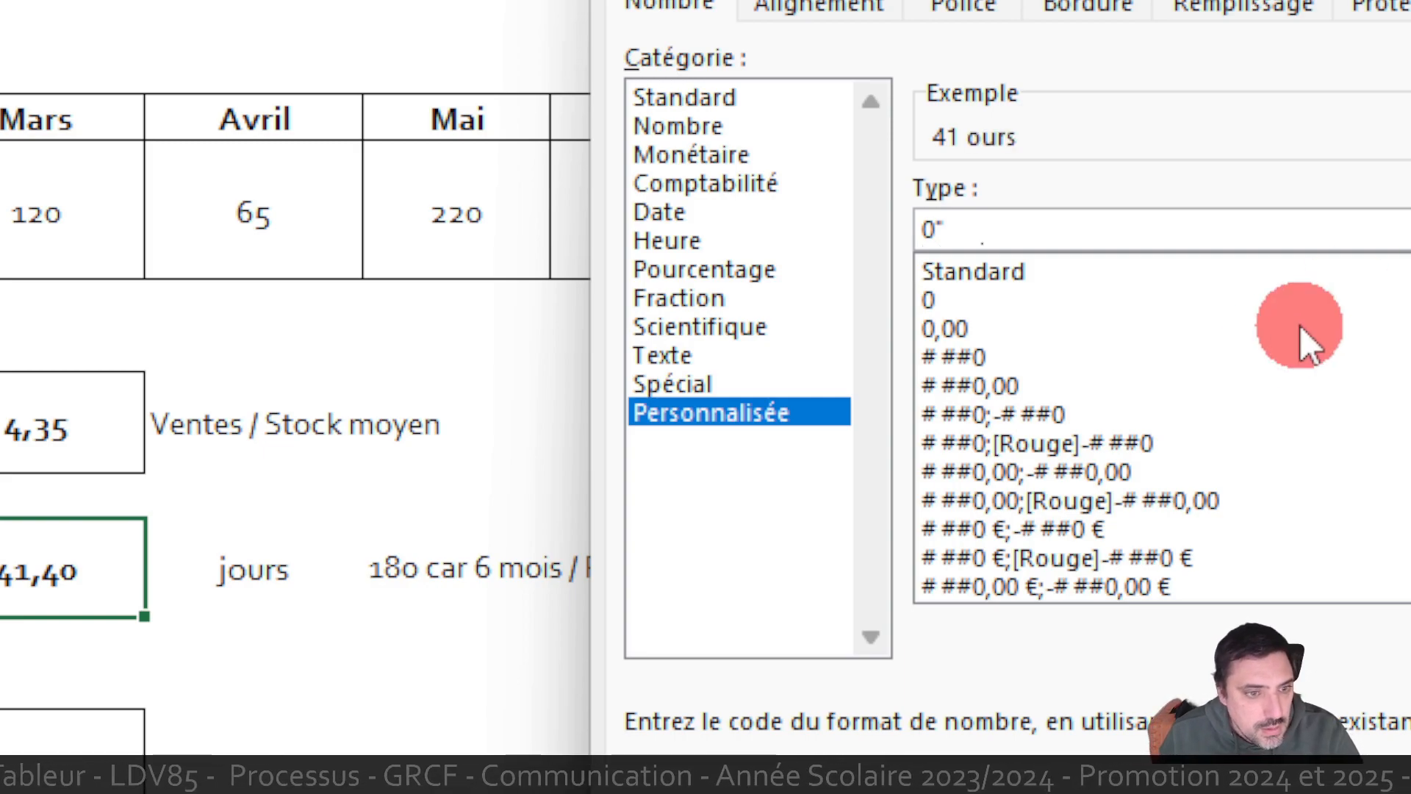
click(986, 219)
text(Jo)
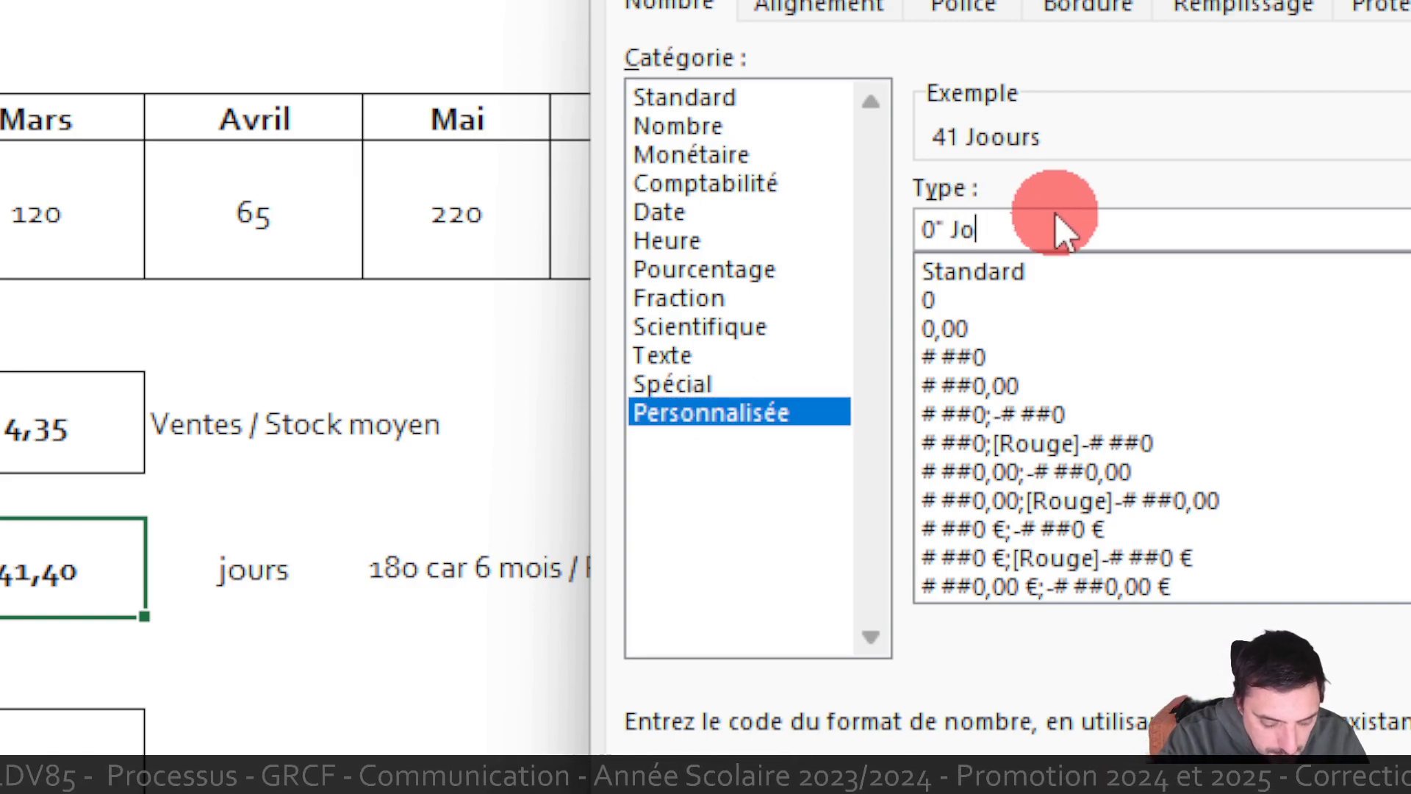
text(urs")
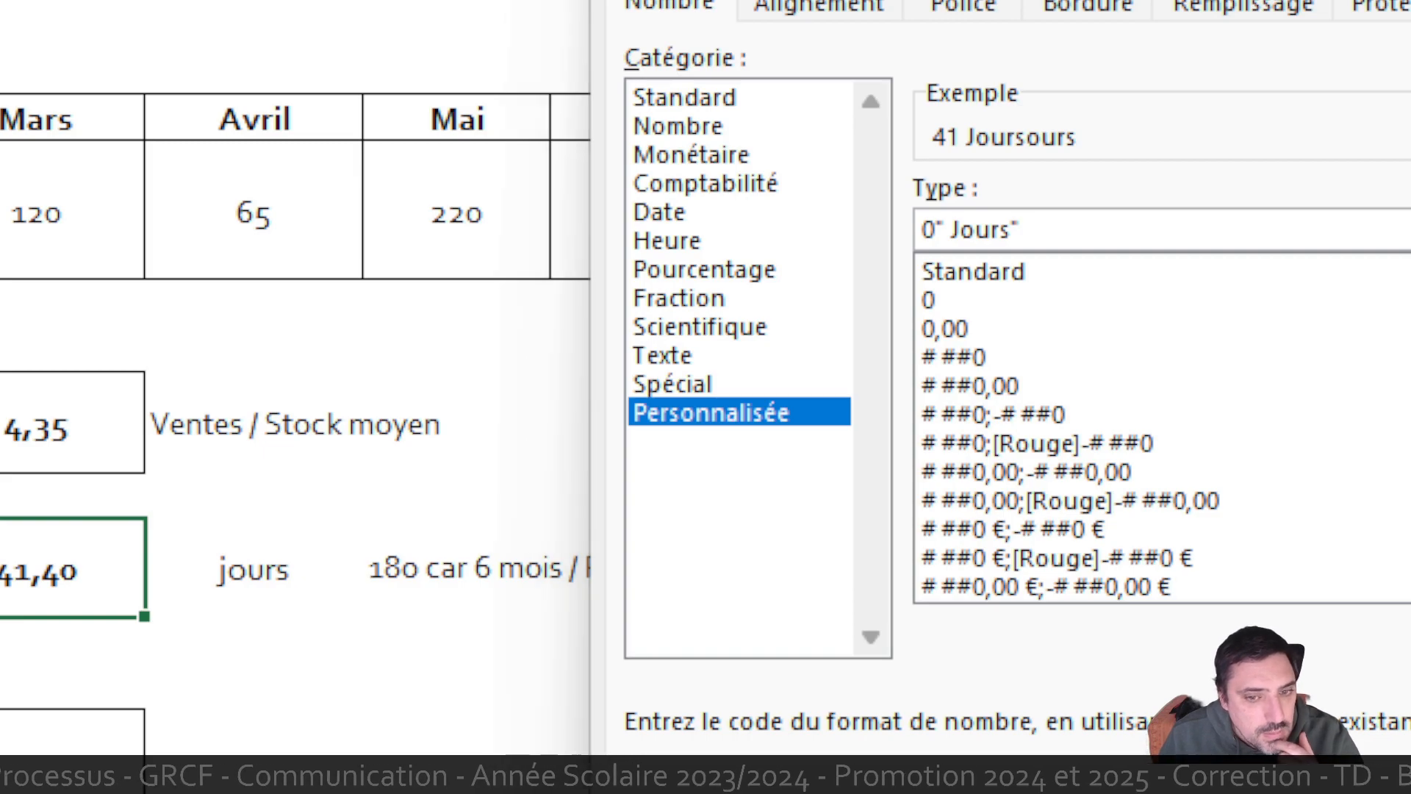
- Apply the existing custom number format 0" jours" to the storage duration in B18
scroll(1161, 427, down, 5)
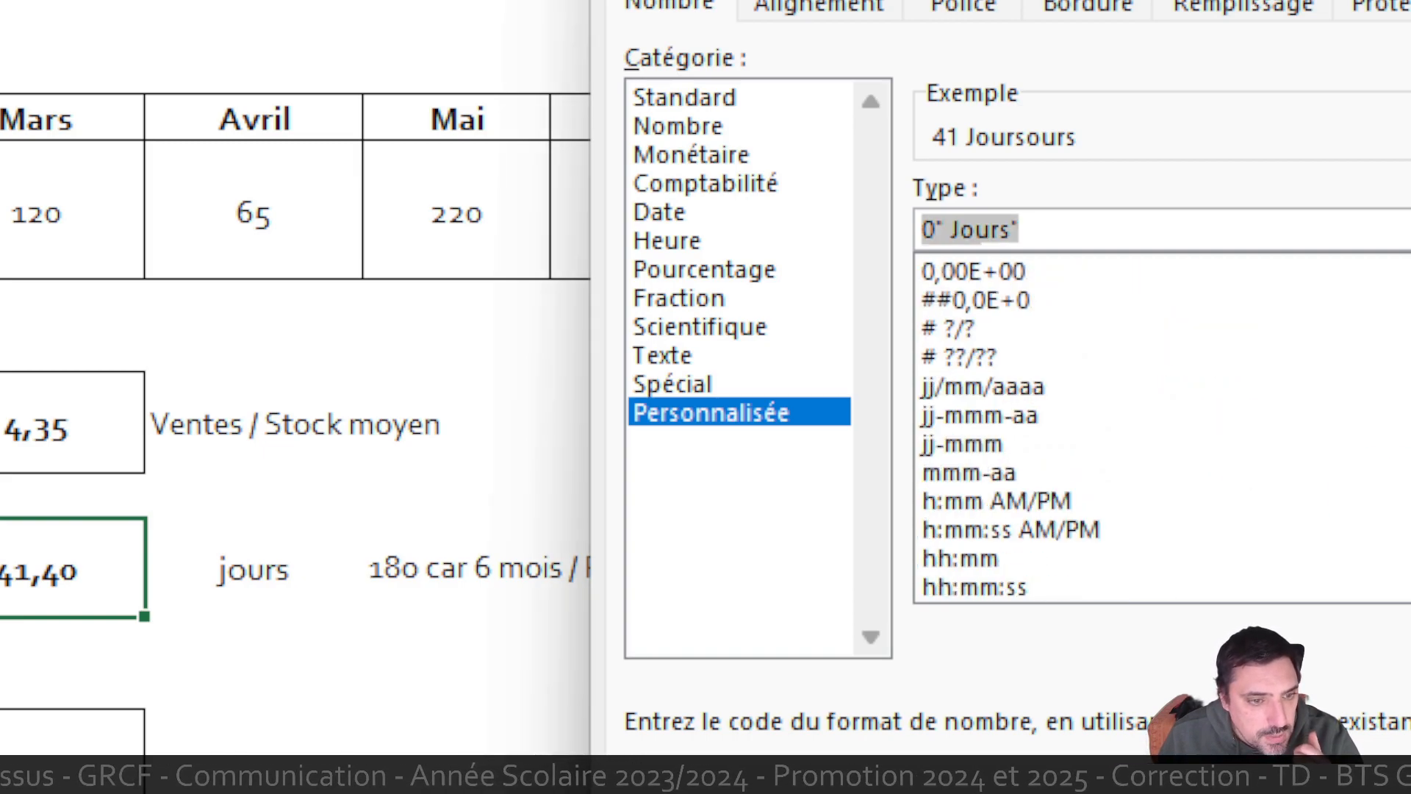
scroll(1161, 427, down, 10)
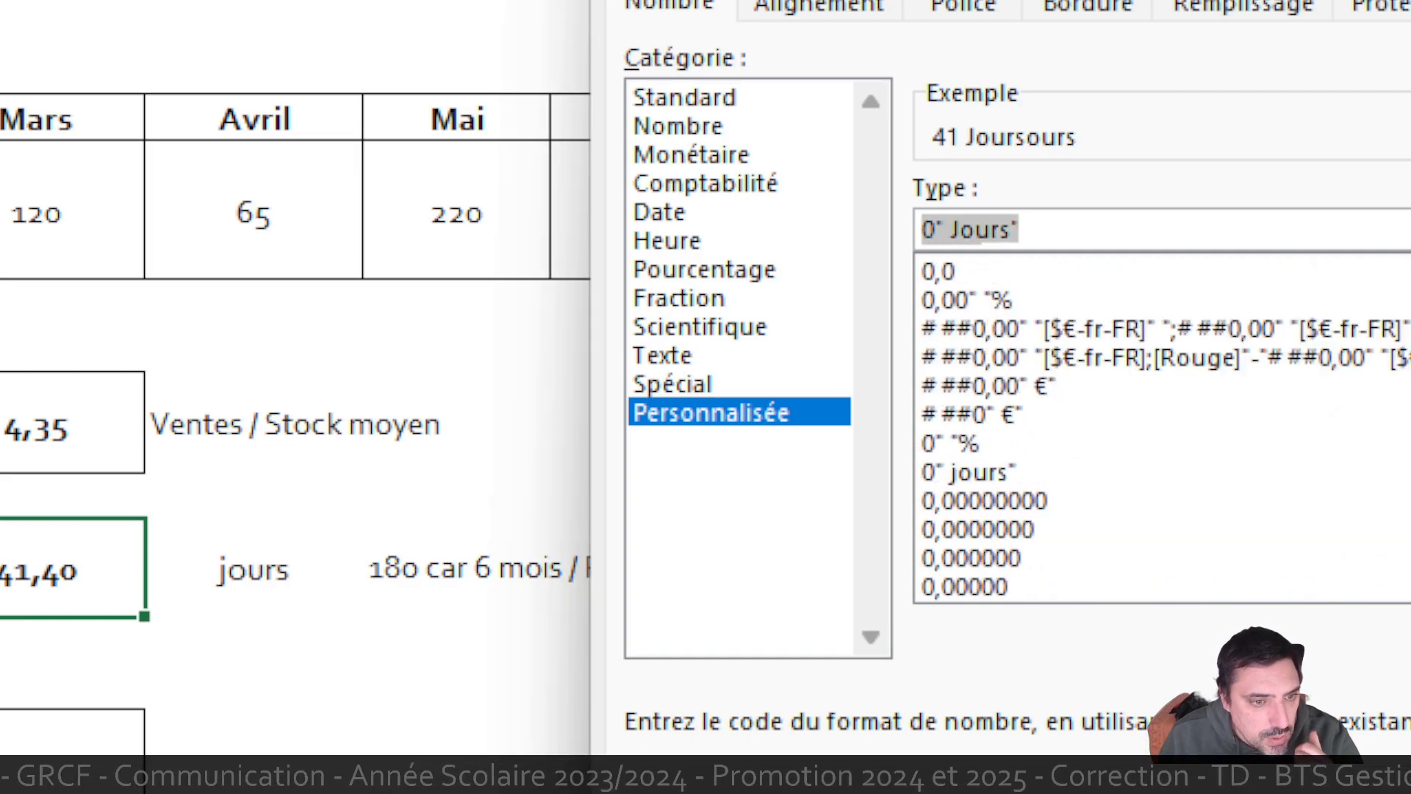
click(1118, 472)
drag(1042, 227, 1270, 229)
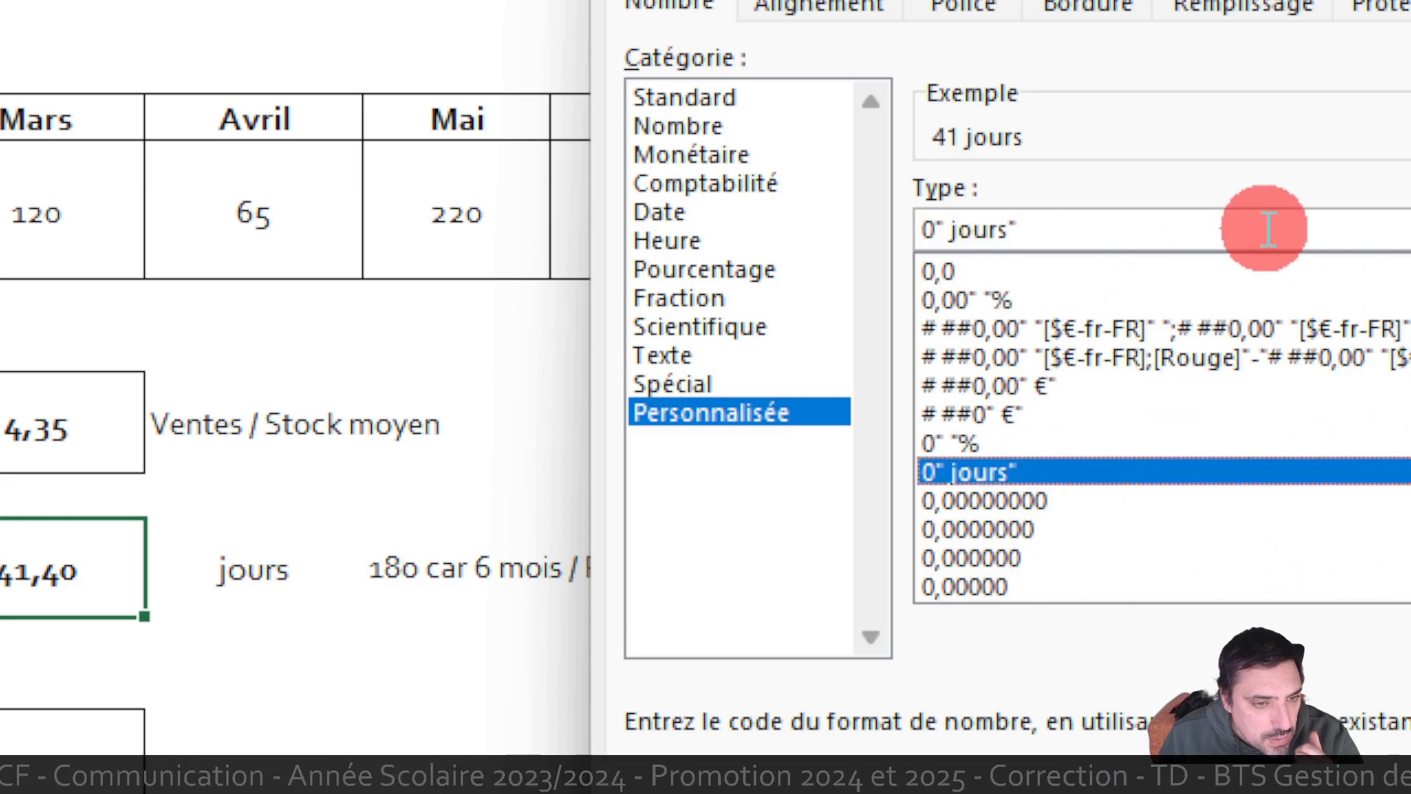
key(Return)
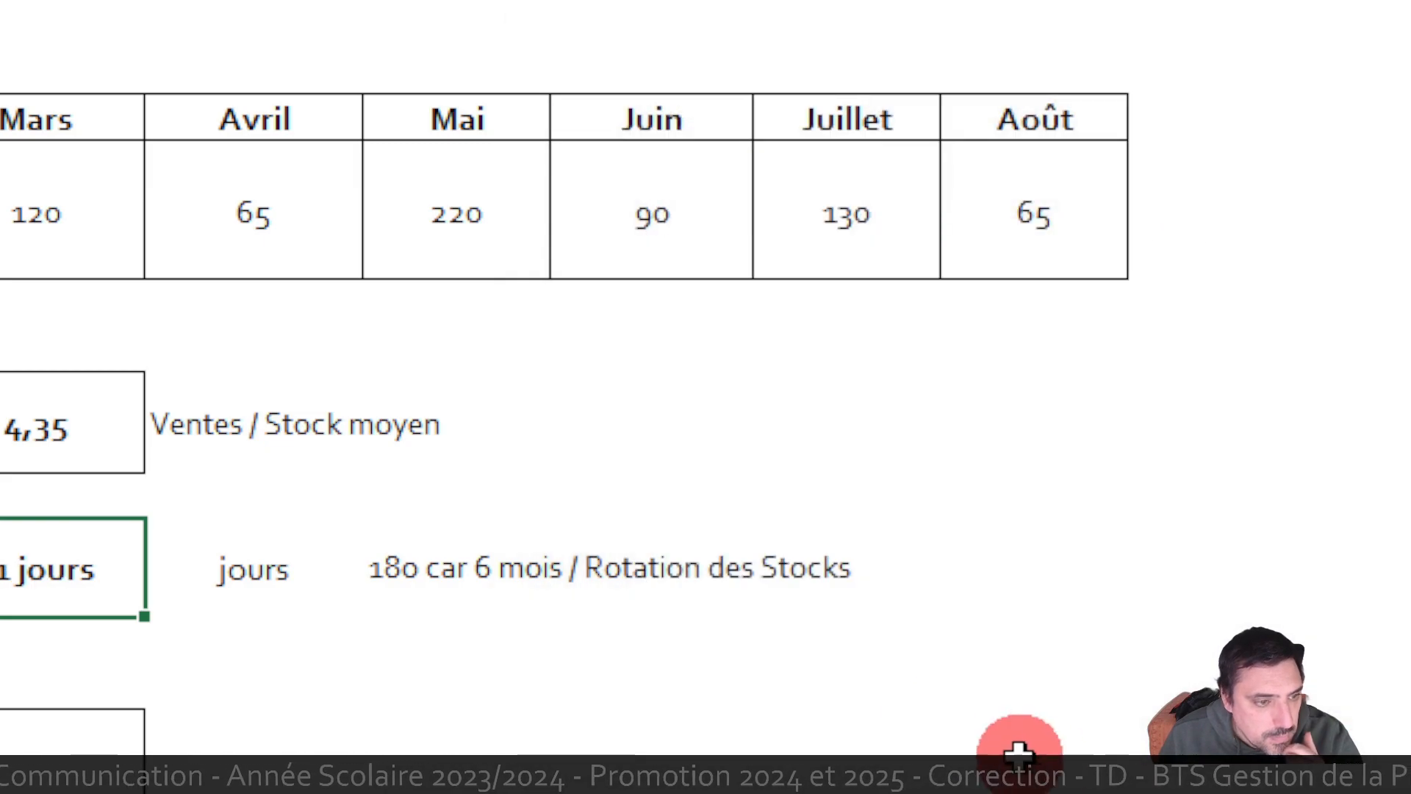
click(914, 720)
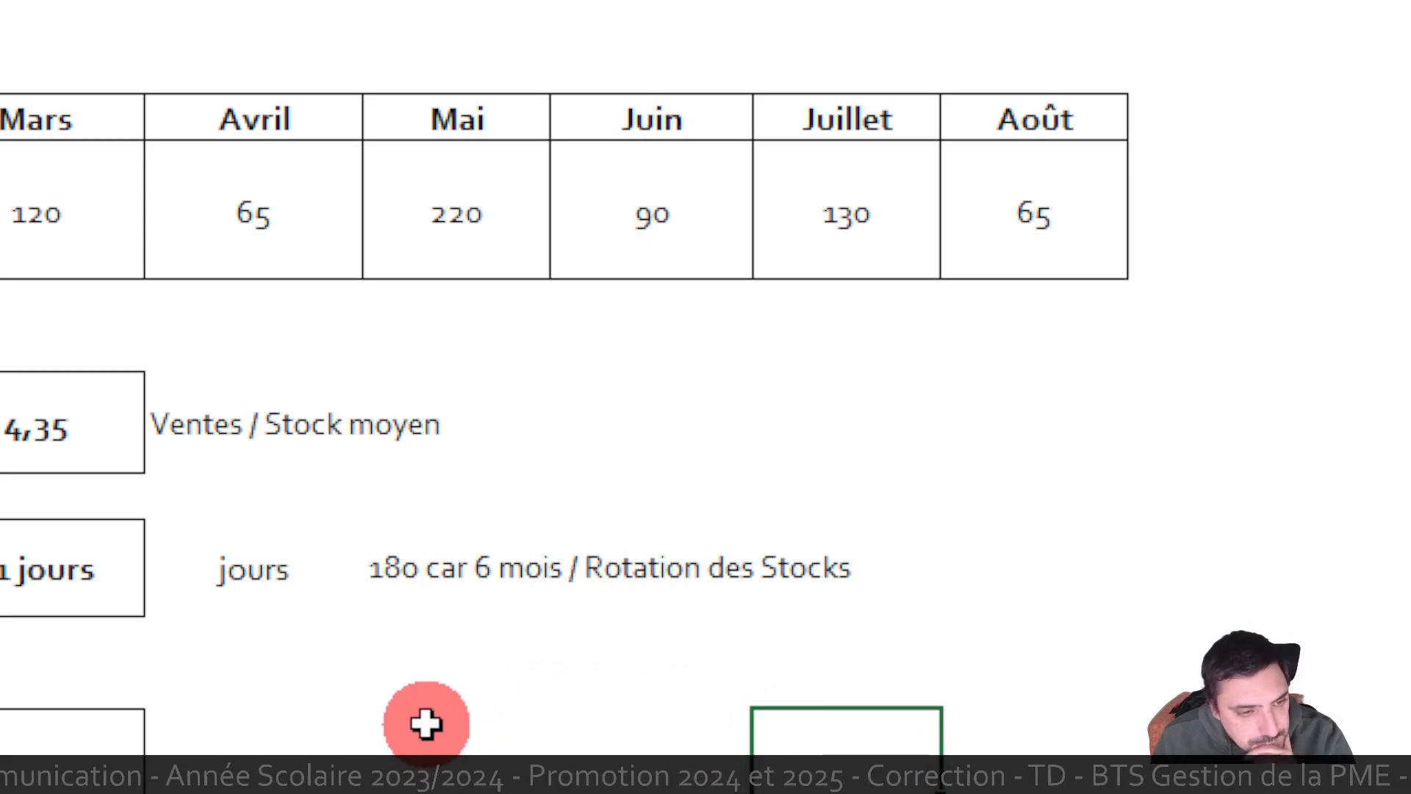
- Calculate the Coût de passation in B21 with the formula =K6*K4, multiplying the number of deliveries by the cost per order
click(105, 755)
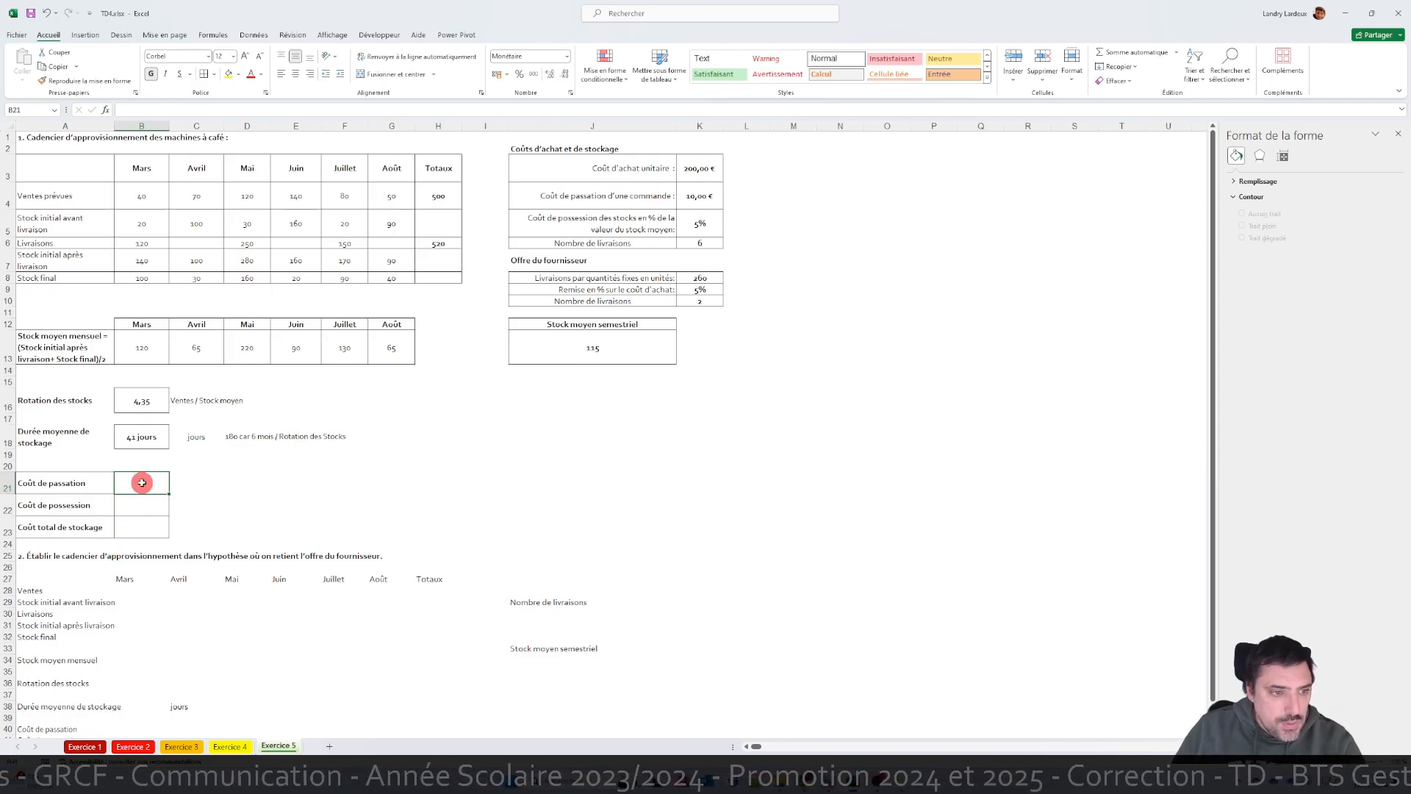
text(=)
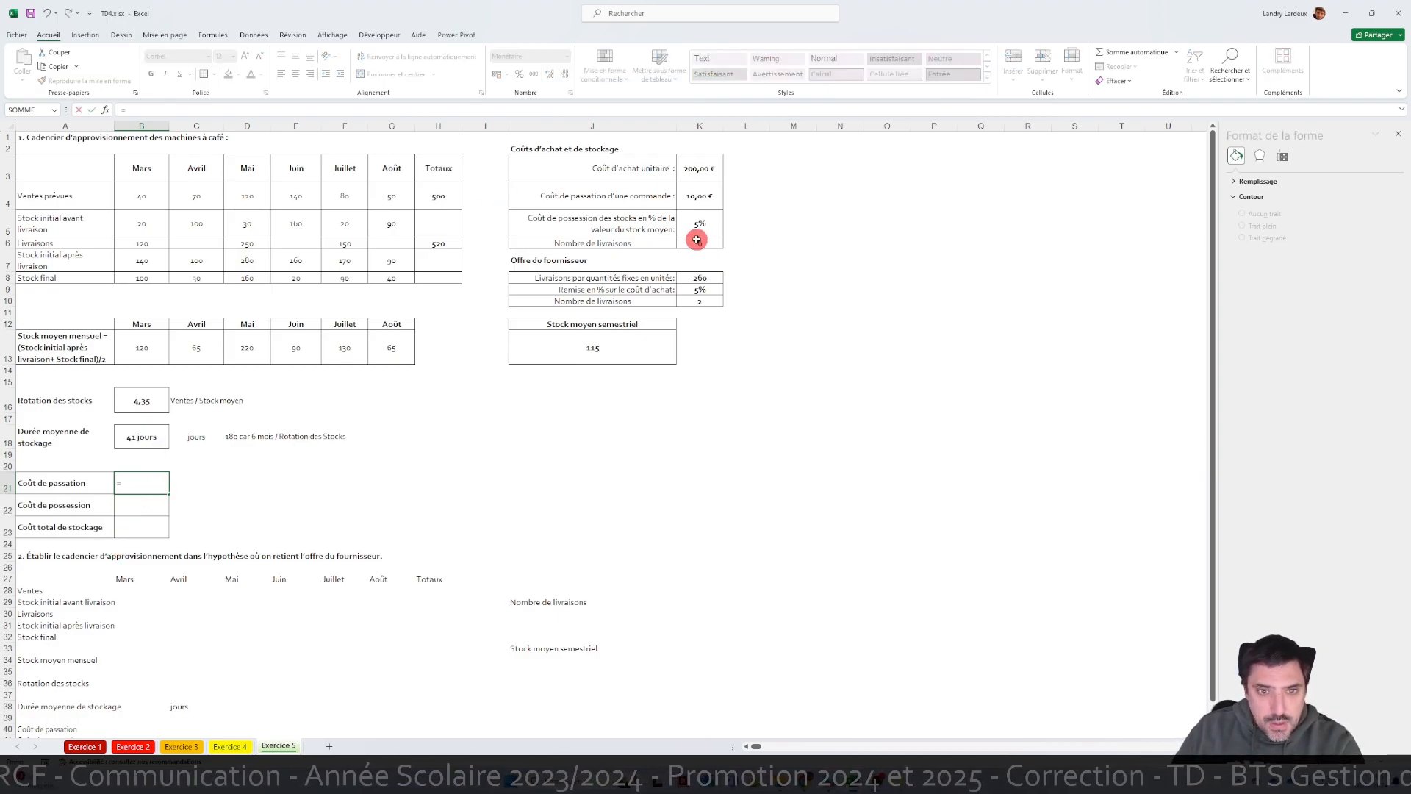
click(701, 243)
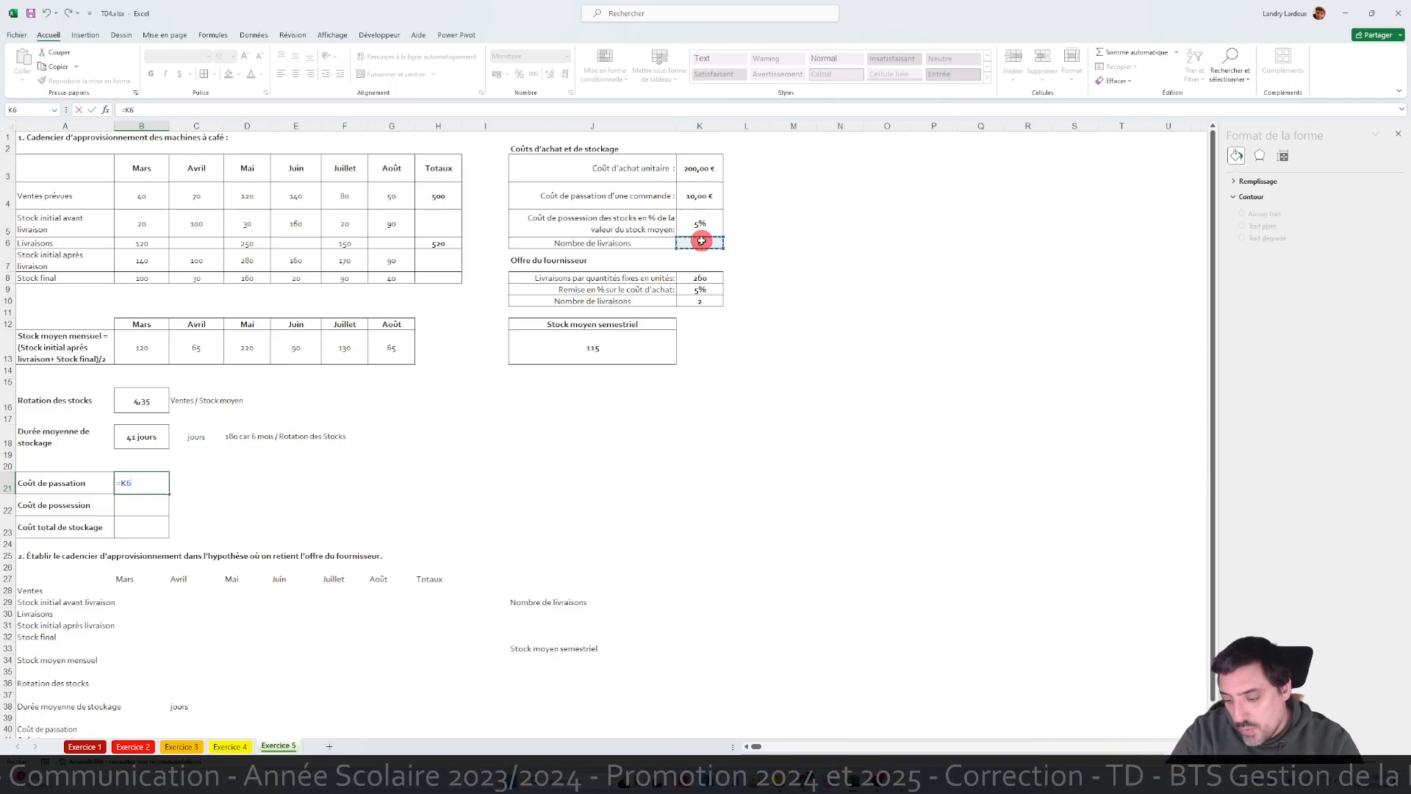
text(*)
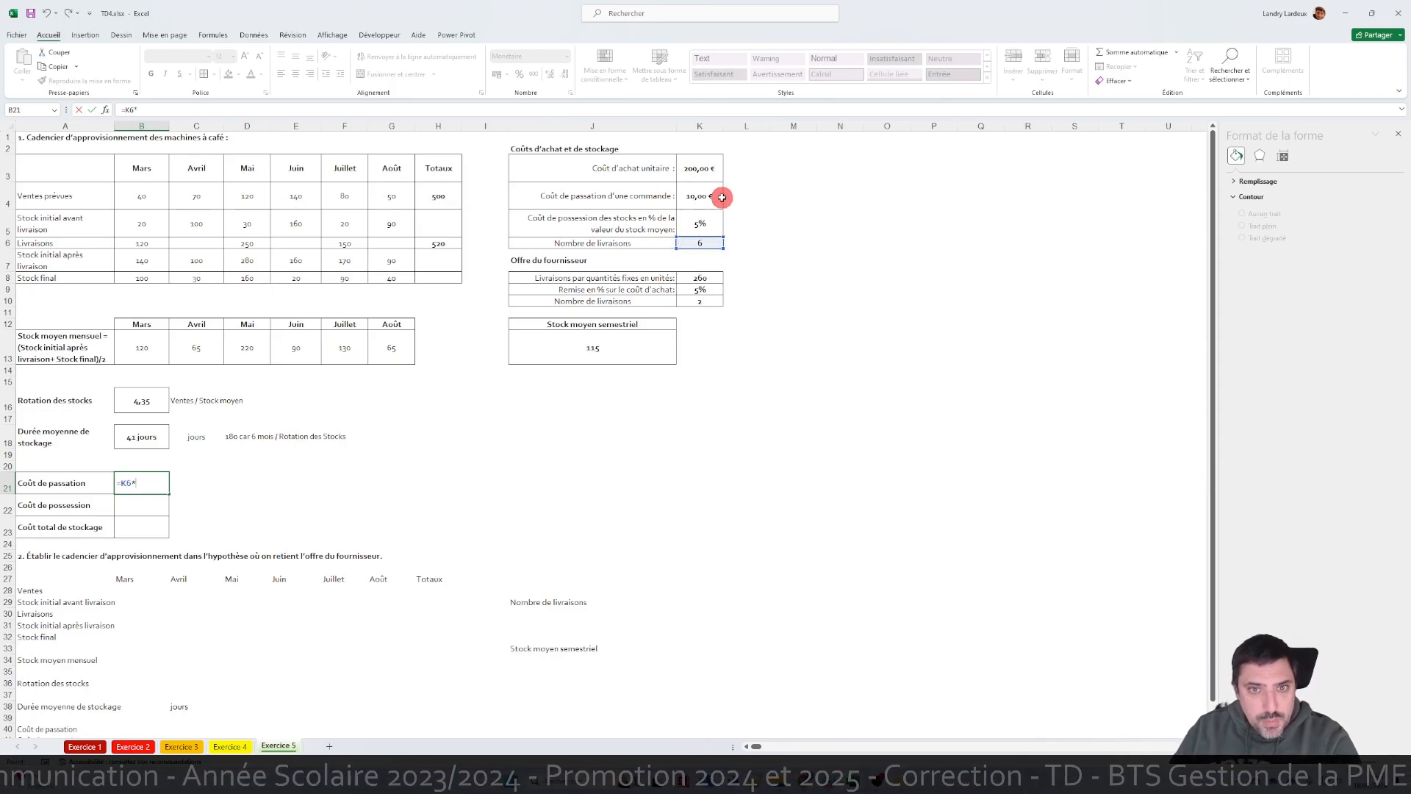
click(713, 196)
key(Return)
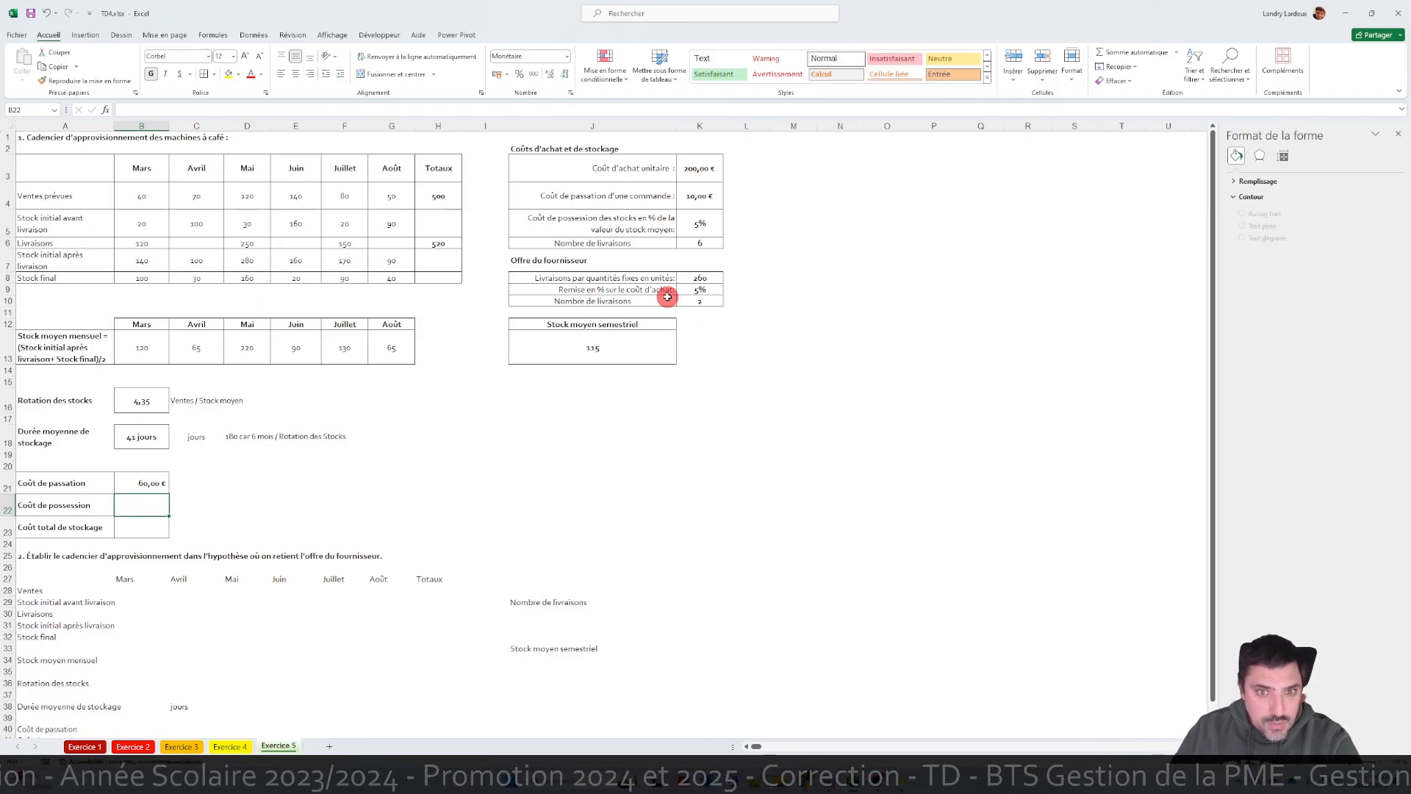
- Calculate the Coût de possession in B22 with the formula =J13*K3*K5, from average stock, unit purchase cost and holding rate
text(=)
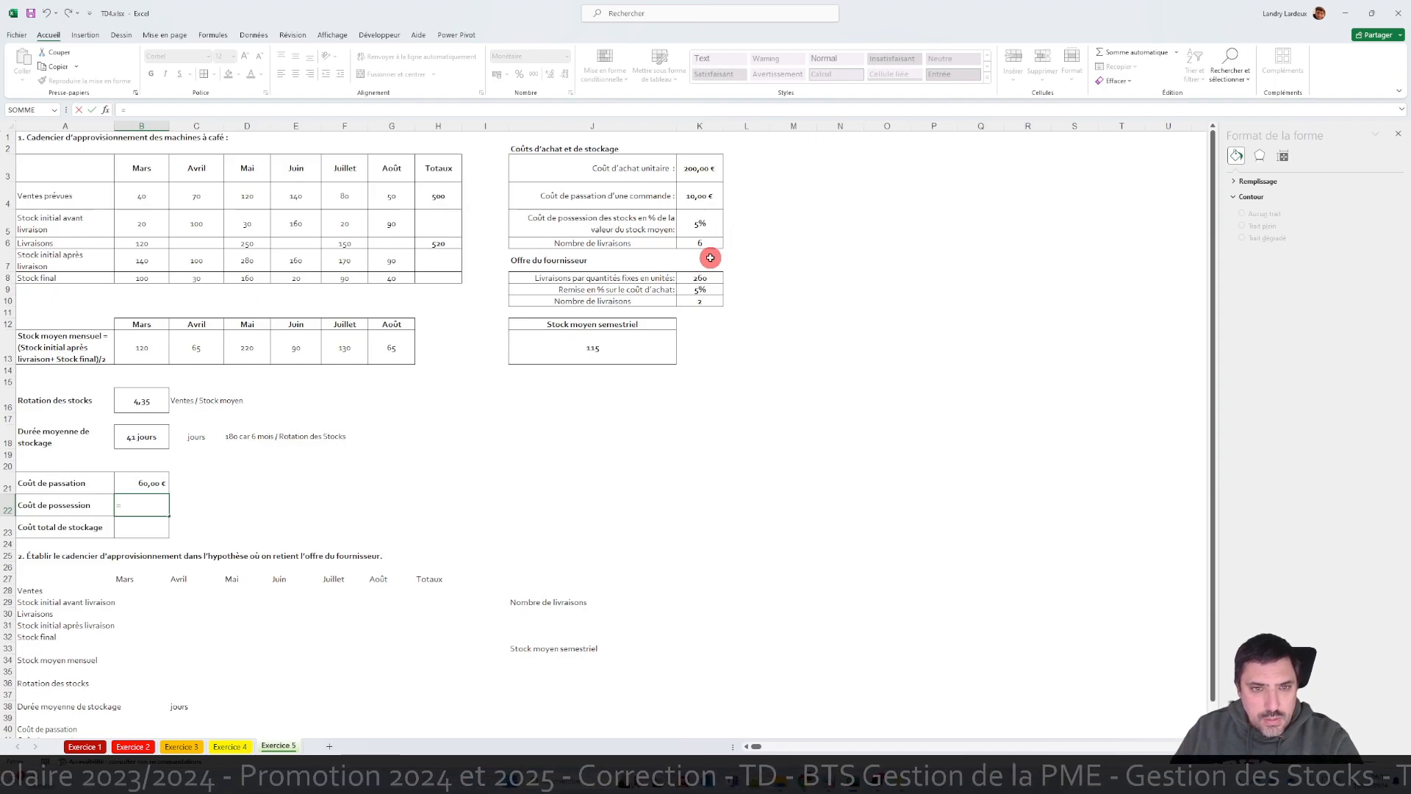
key(Escape)
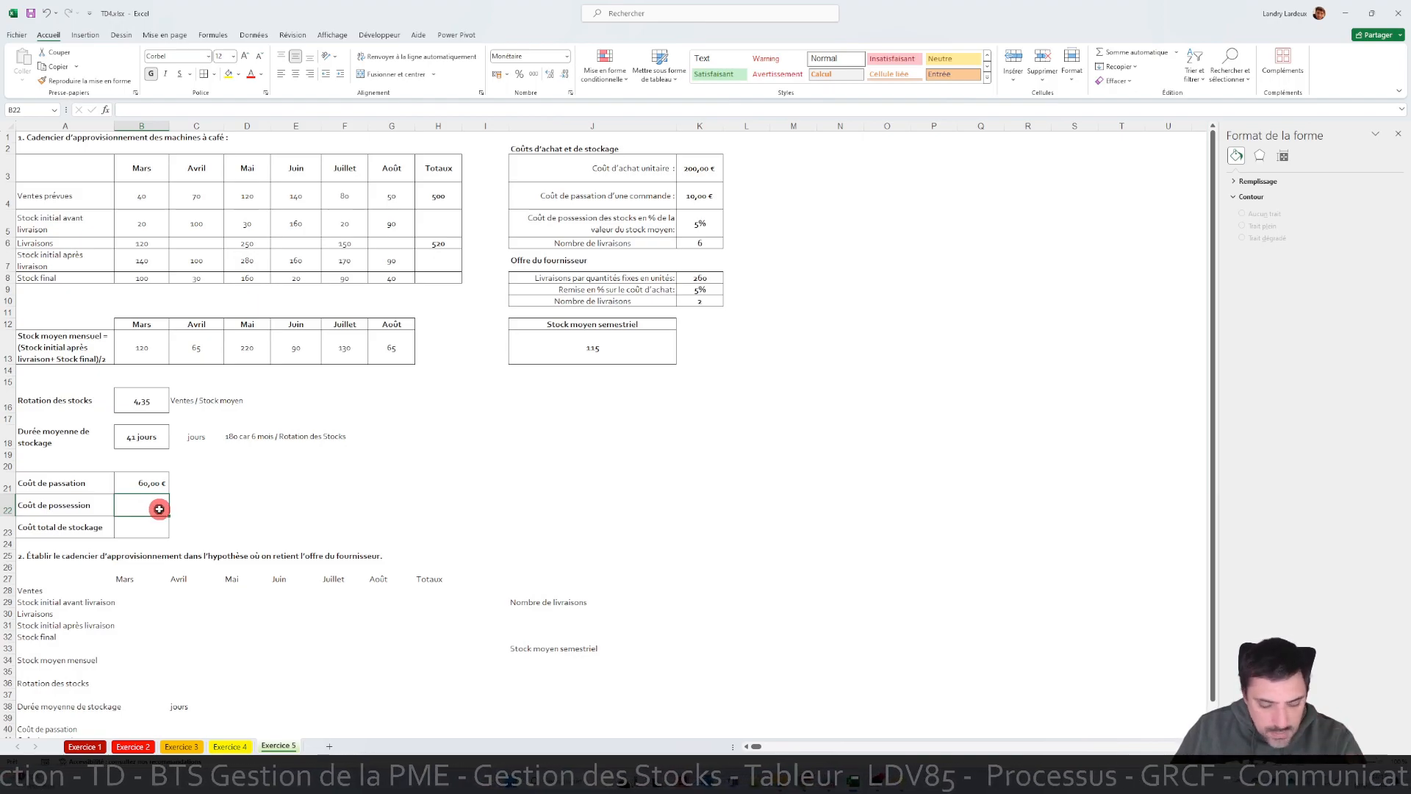
text(=)
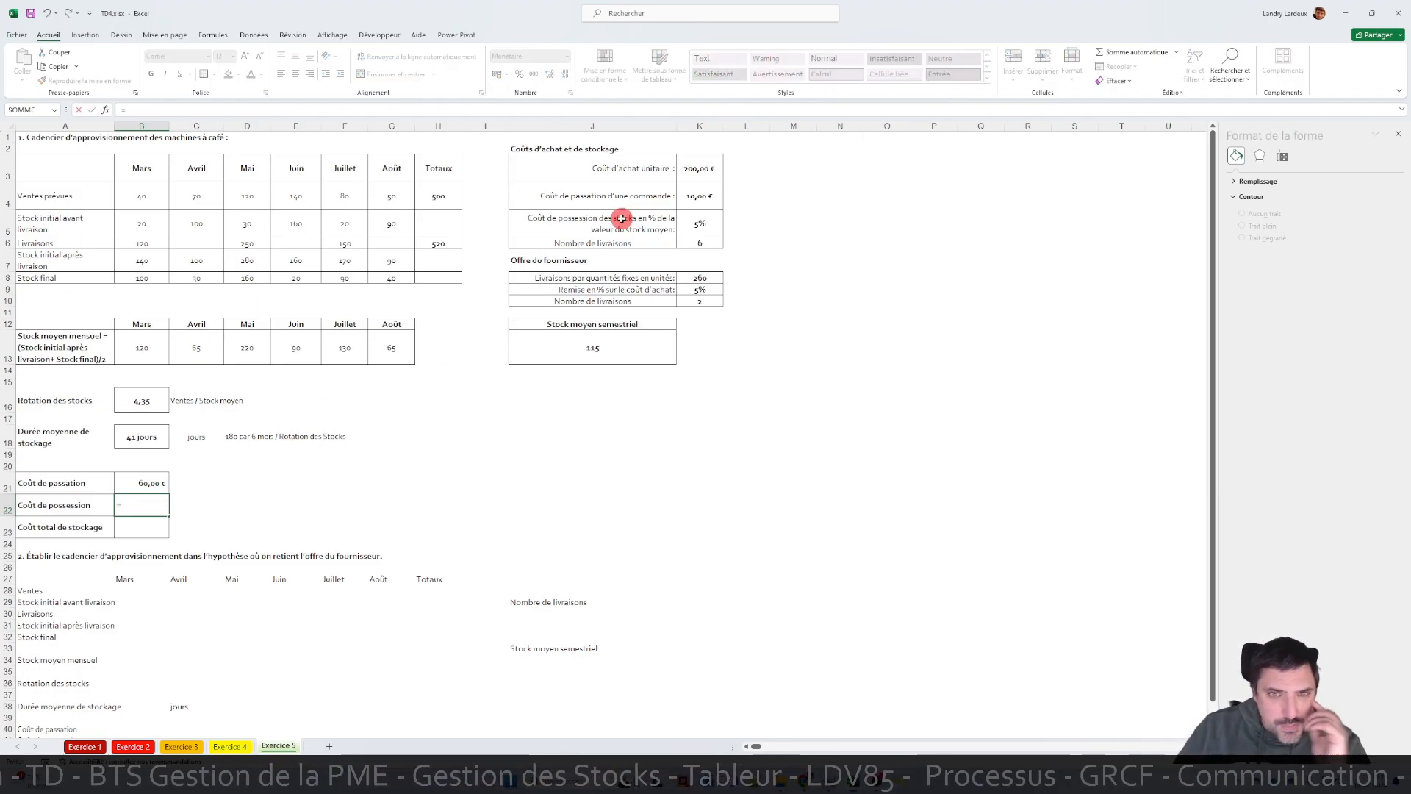
click(618, 355)
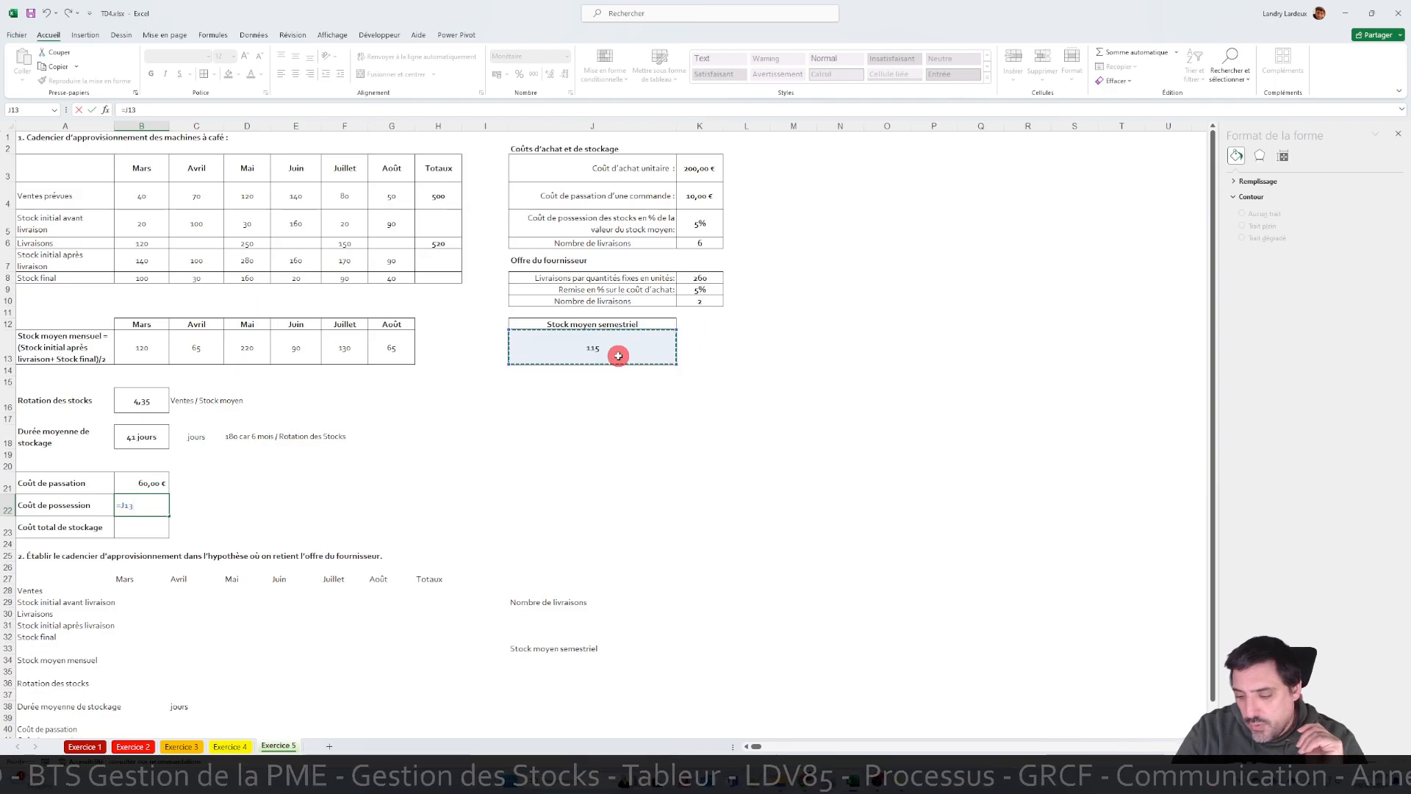
text(*)
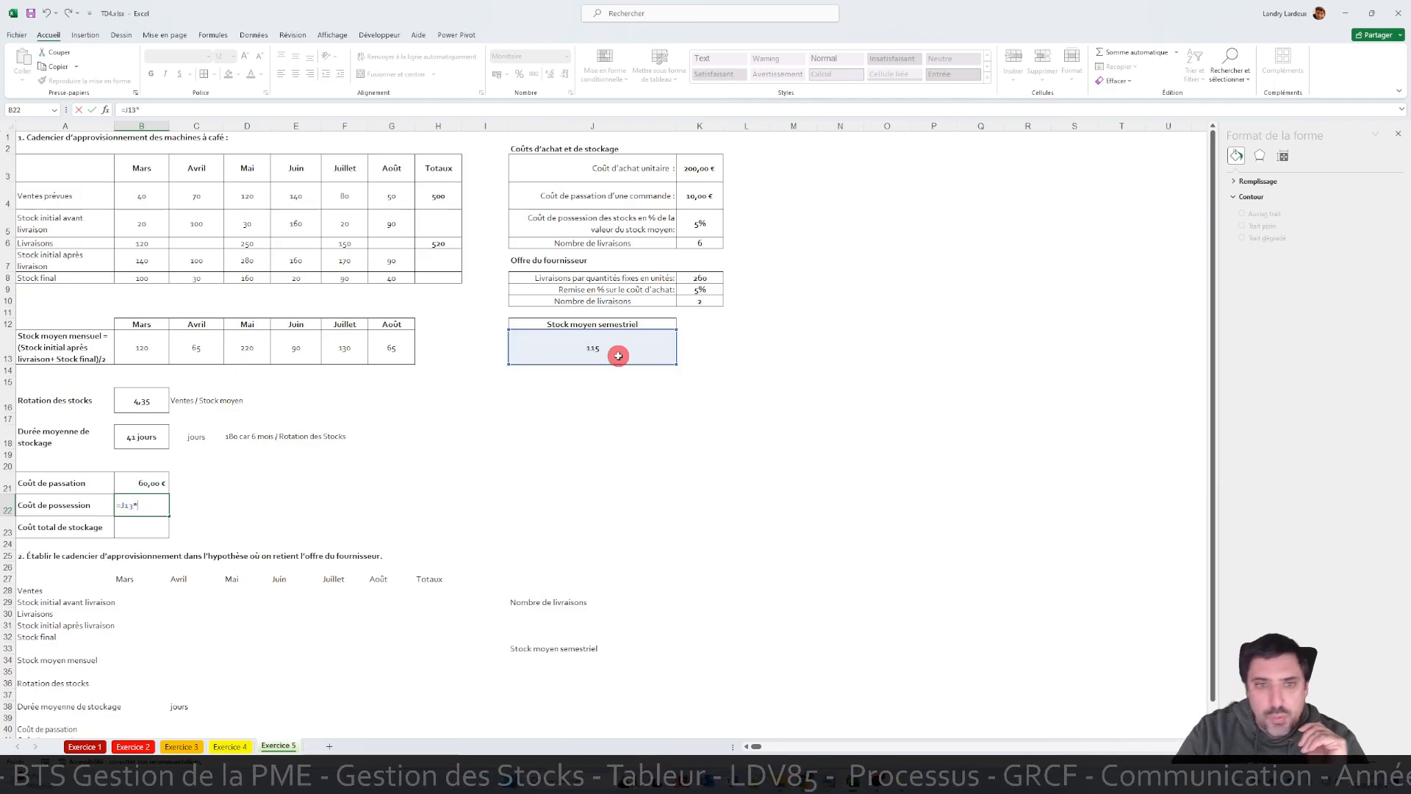
click(704, 168)
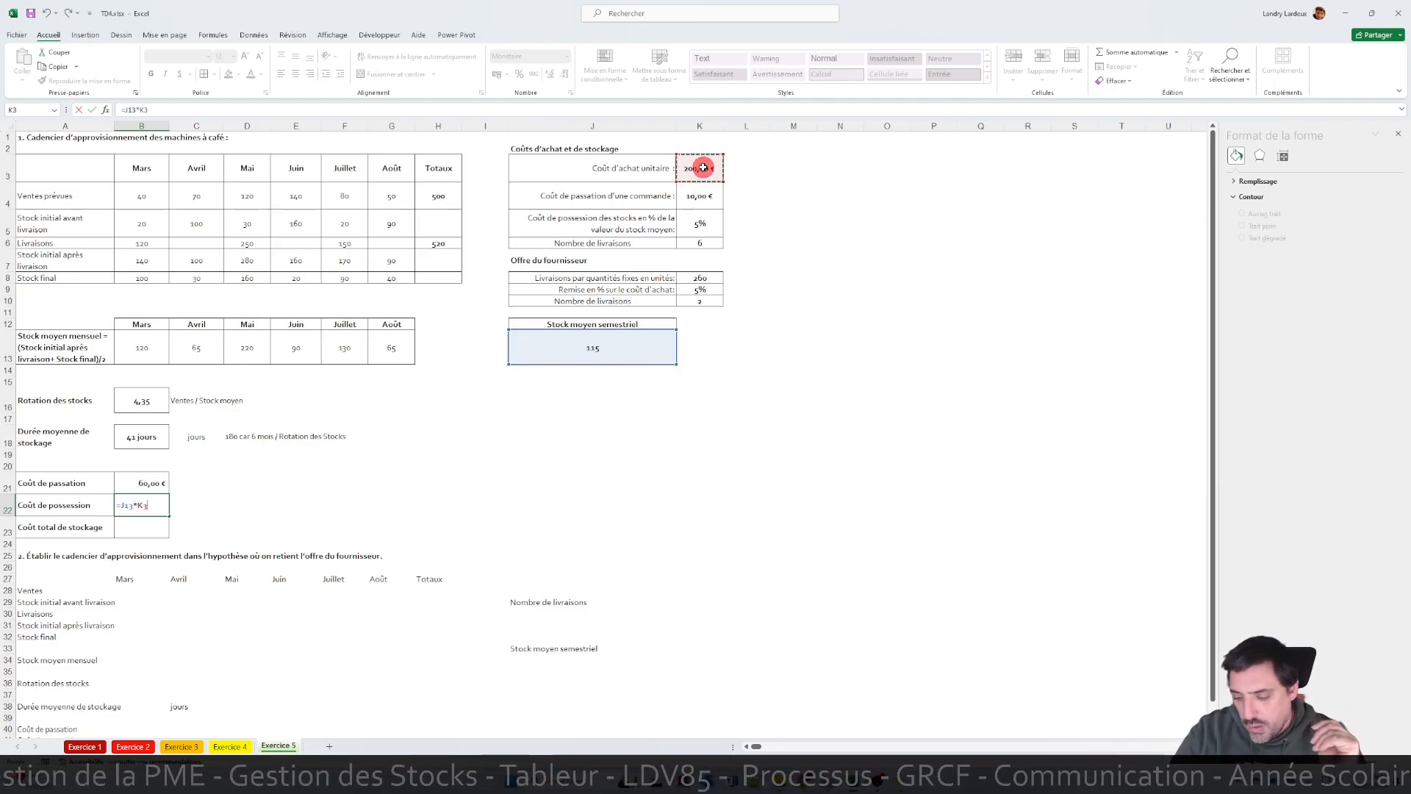
text(*)
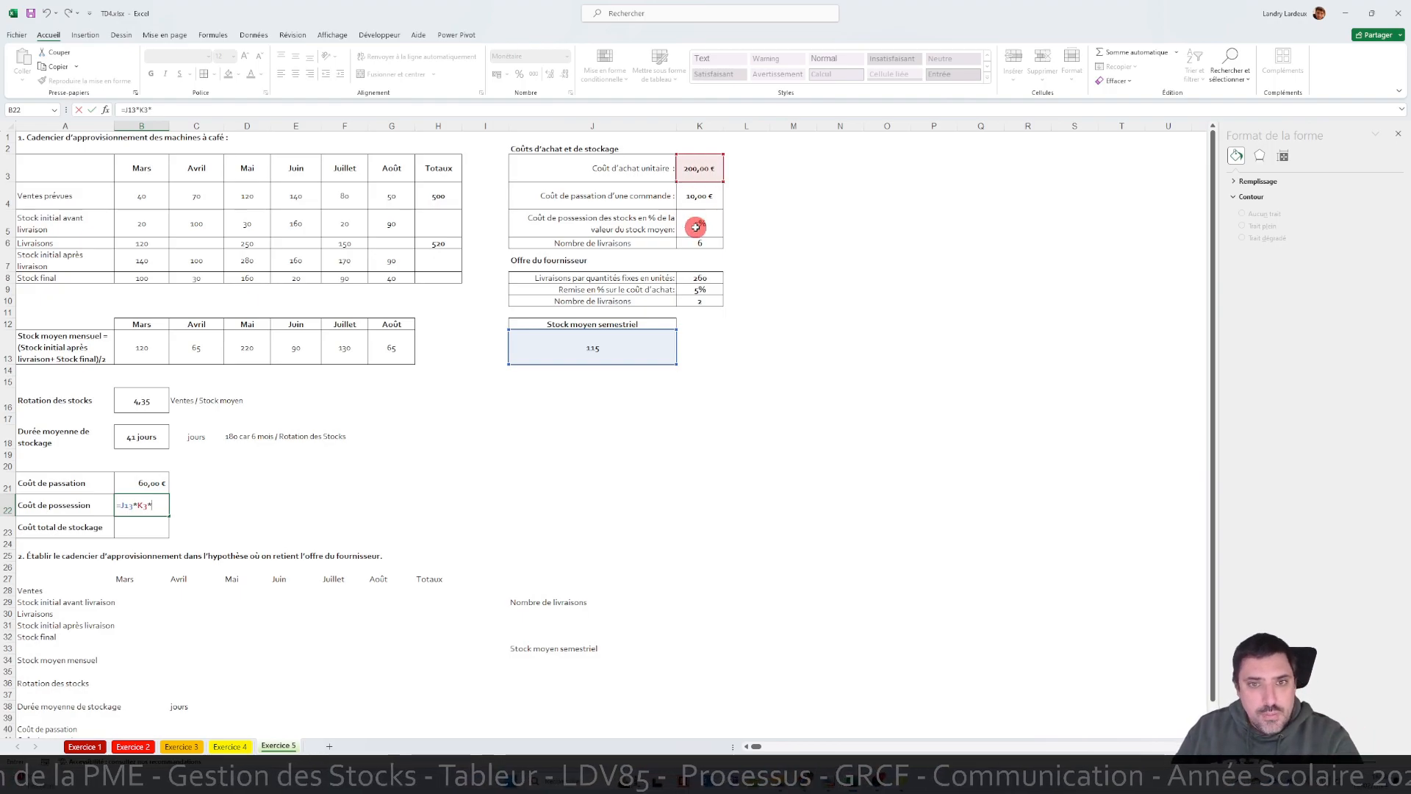
click(699, 223)
key(Return)
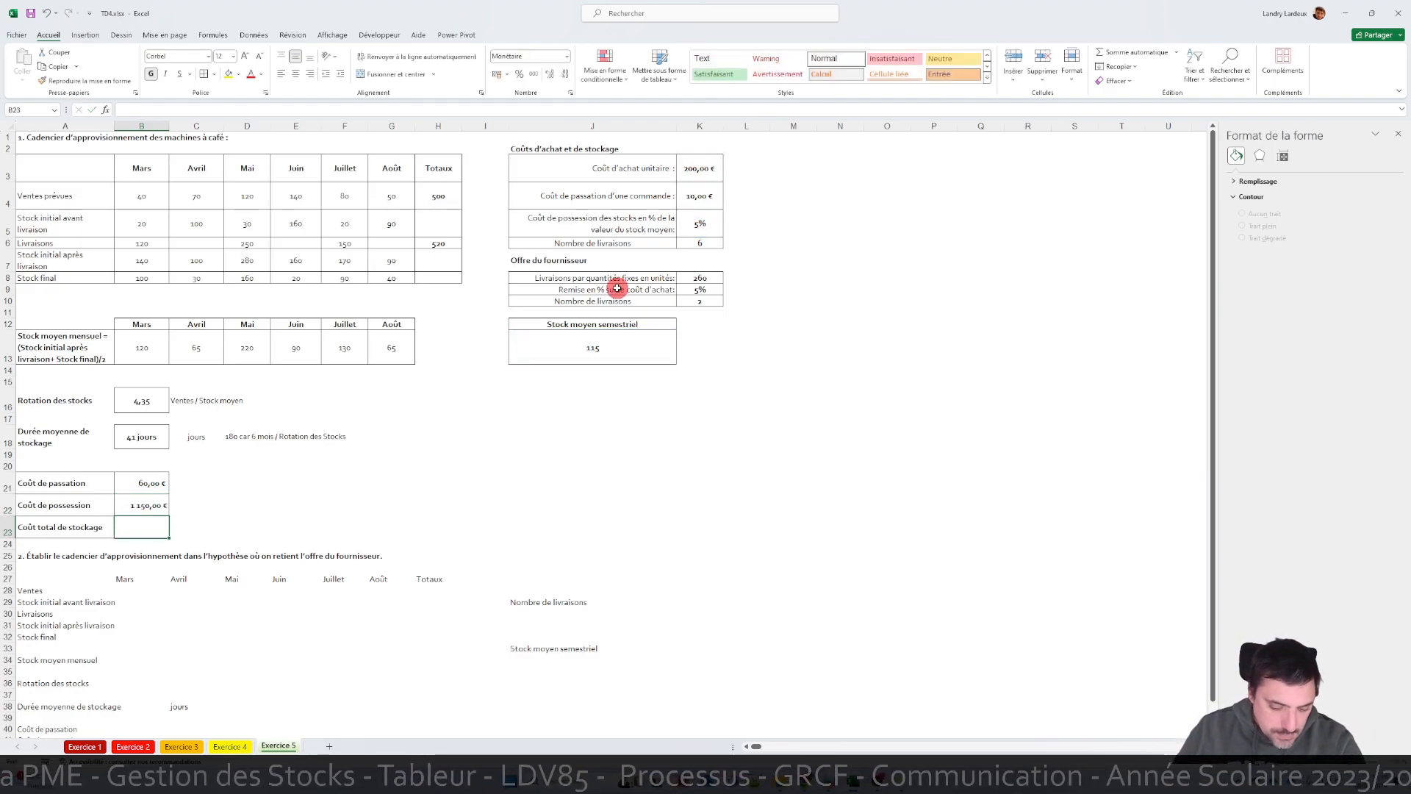
- Calculate the Coût total de stockage in B23 with the formula =B21+B22
text(=)
click(142, 484)
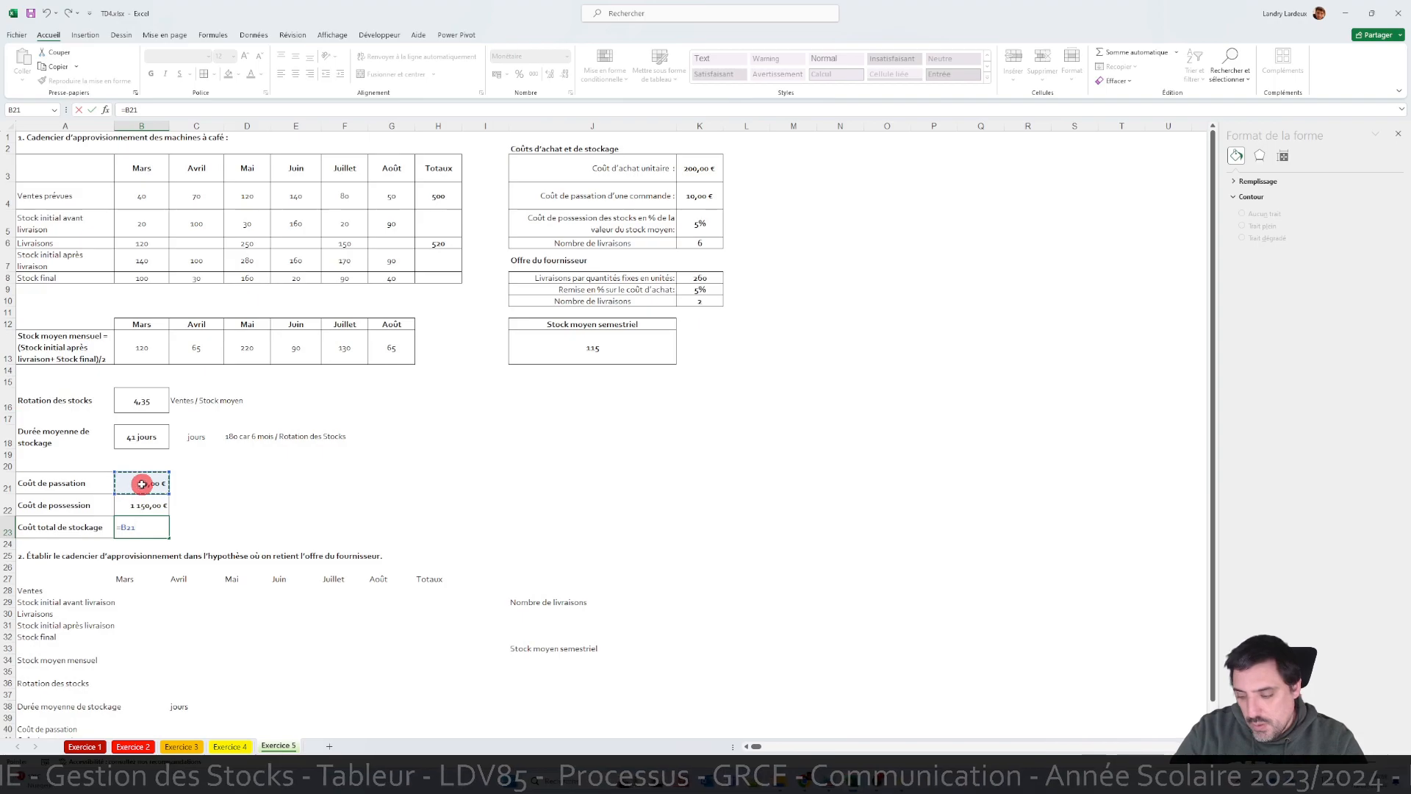
text(+)
click(153, 507)
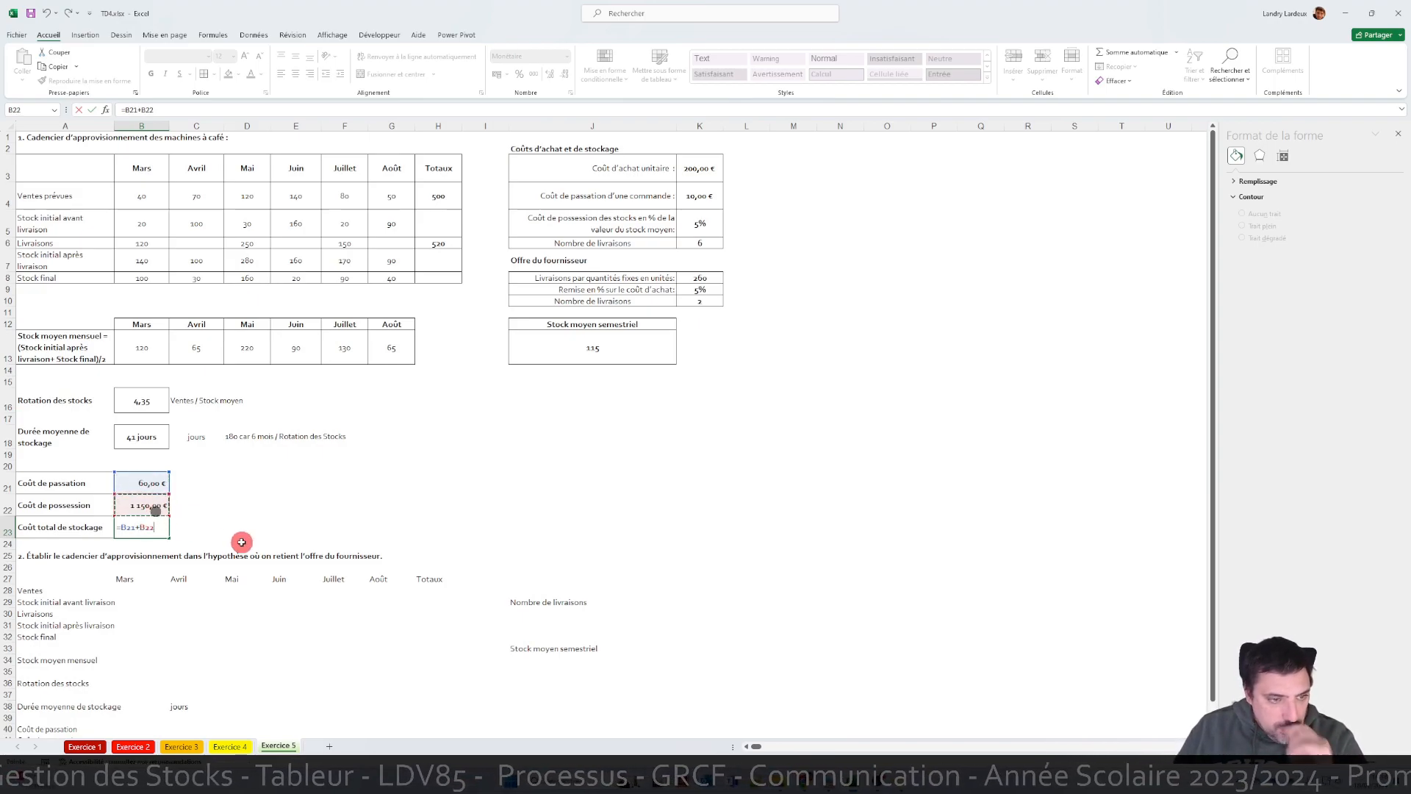
key(Return)
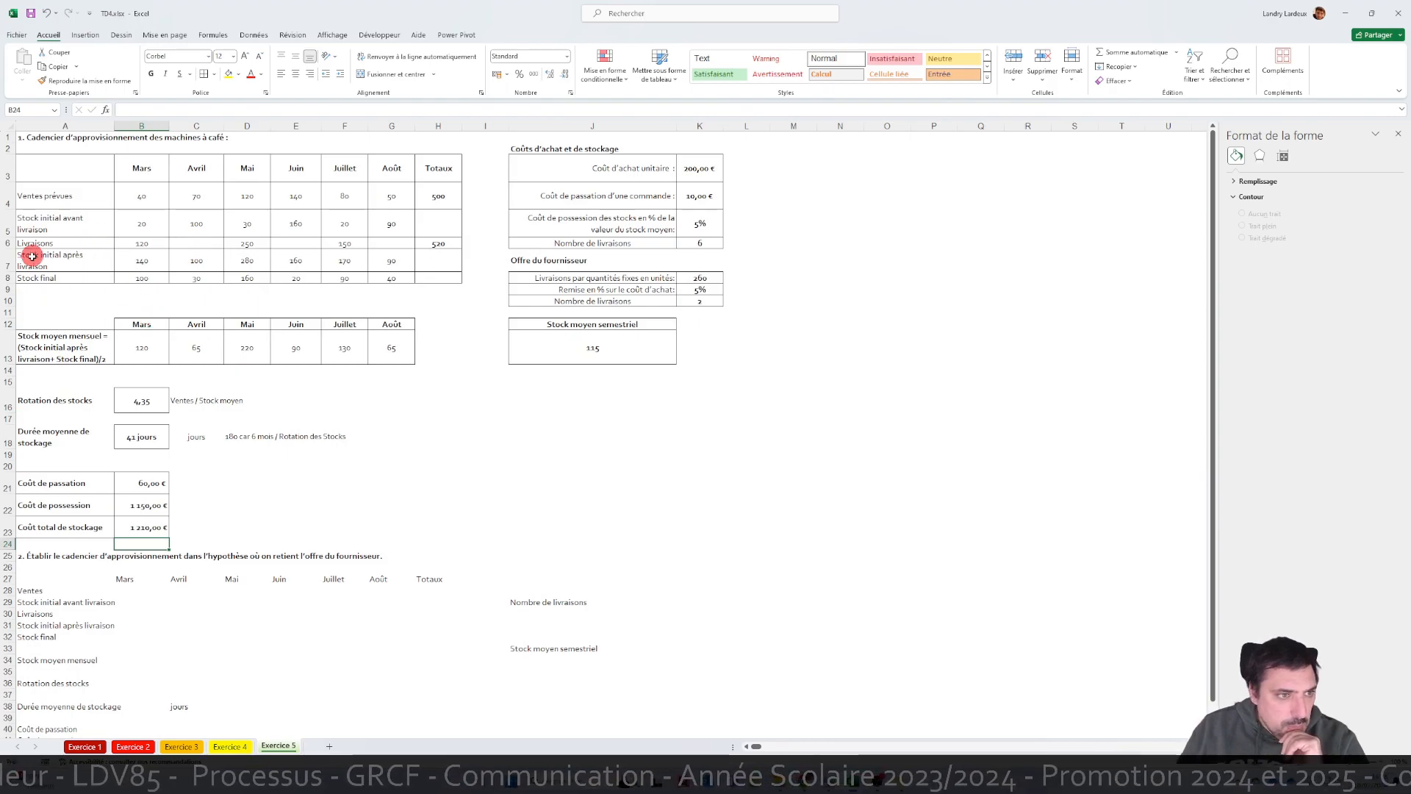
- Set a uniform row height of 37,5 for rows 4 to 8 of the supply schedule
drag(7, 208, 12, 272)
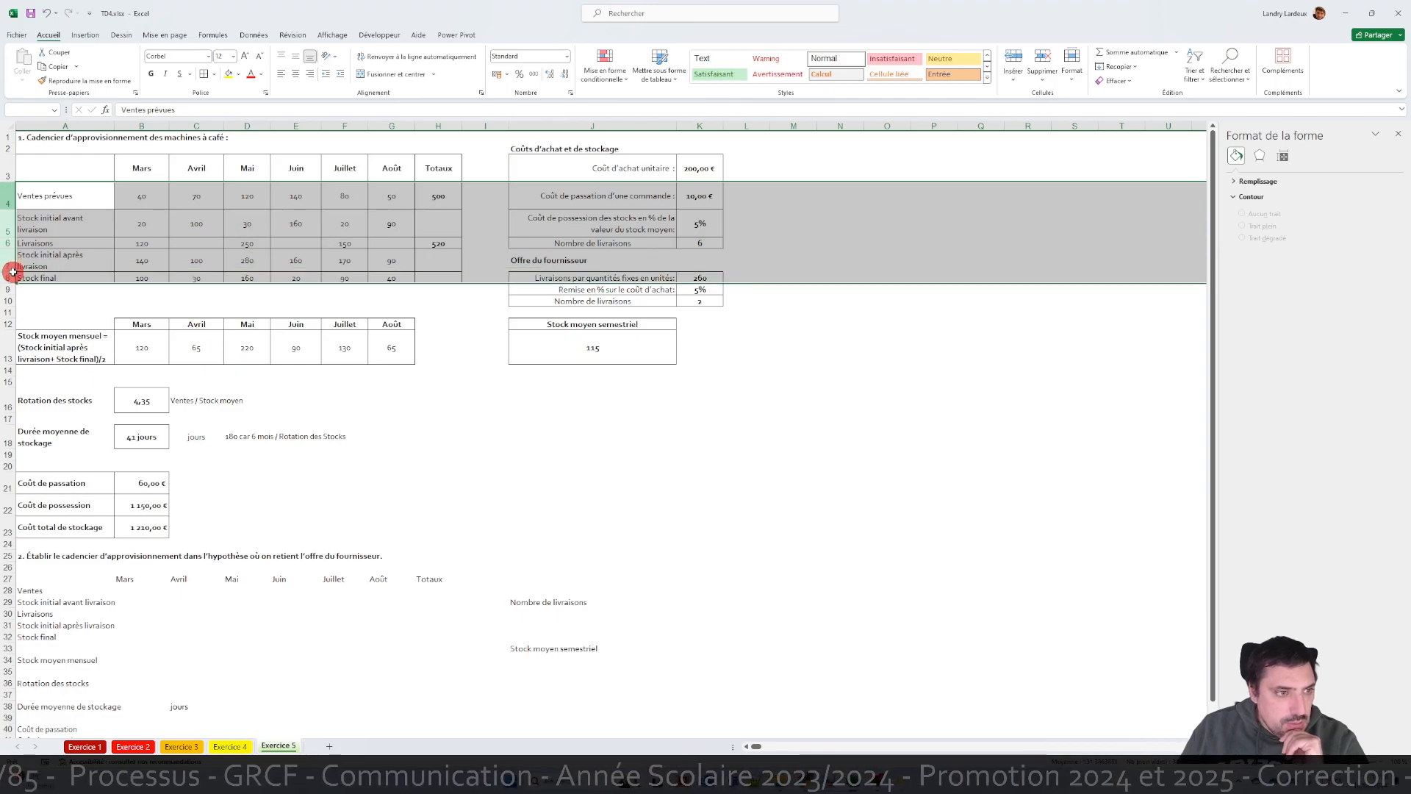
right_click(12, 272)
click(63, 442)
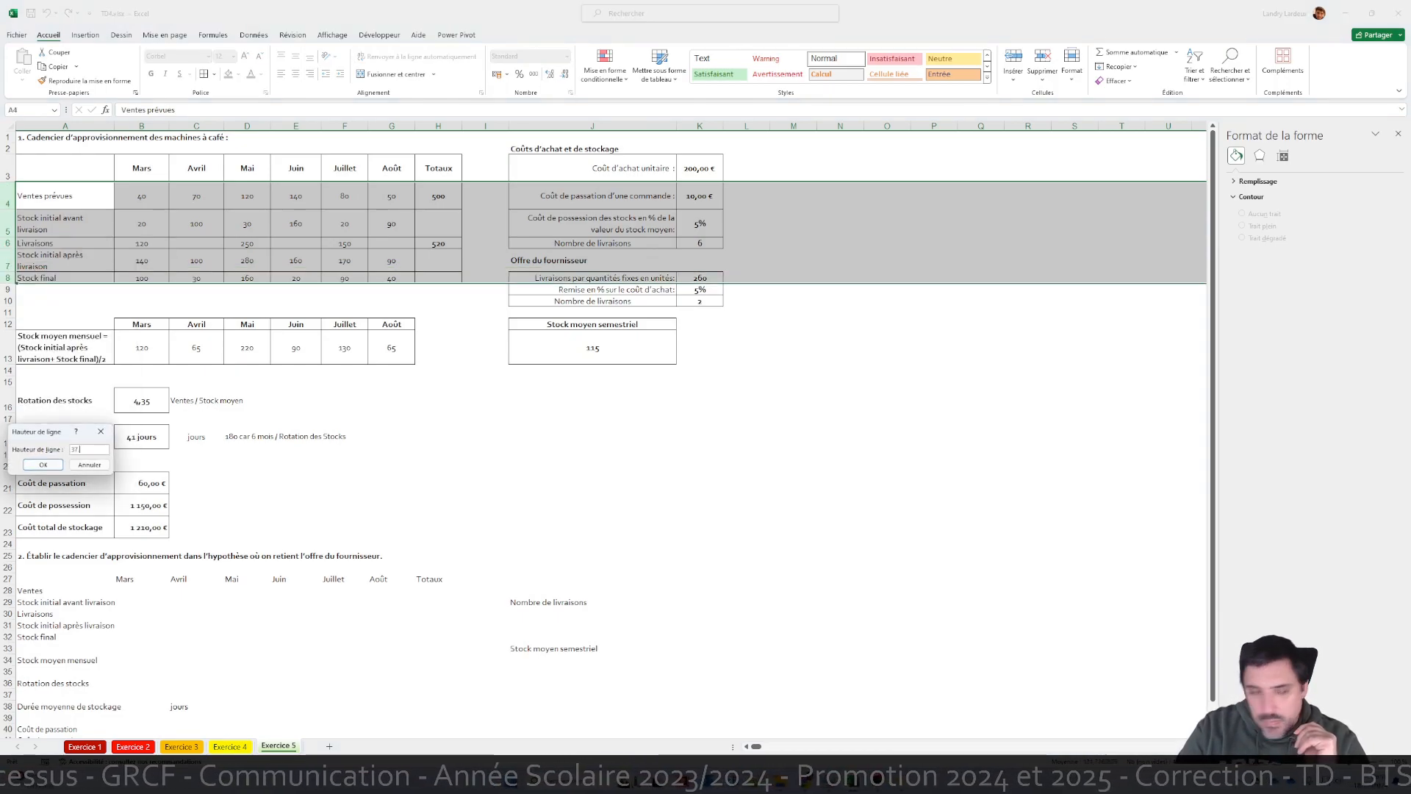
text(37.5)
key(Return)
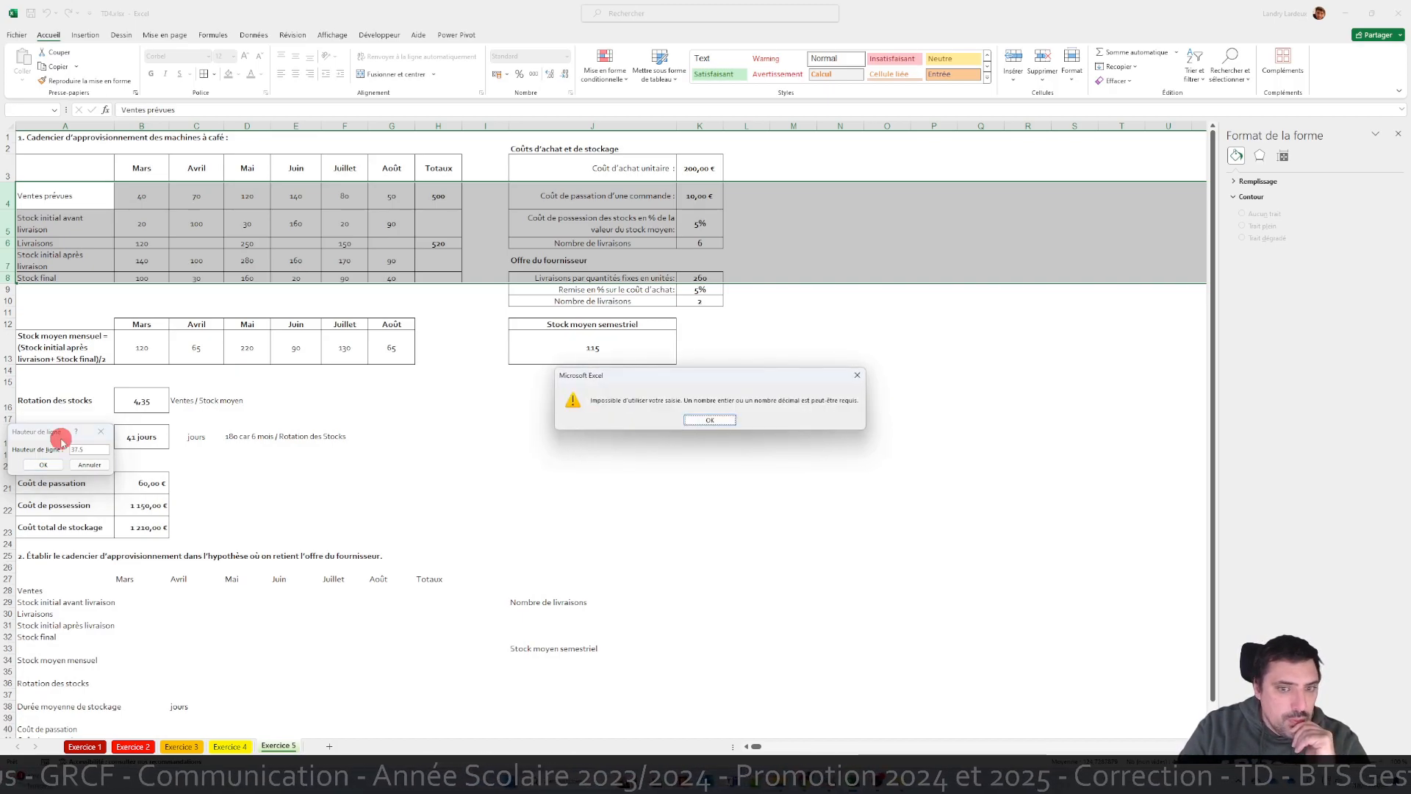
key(Return)
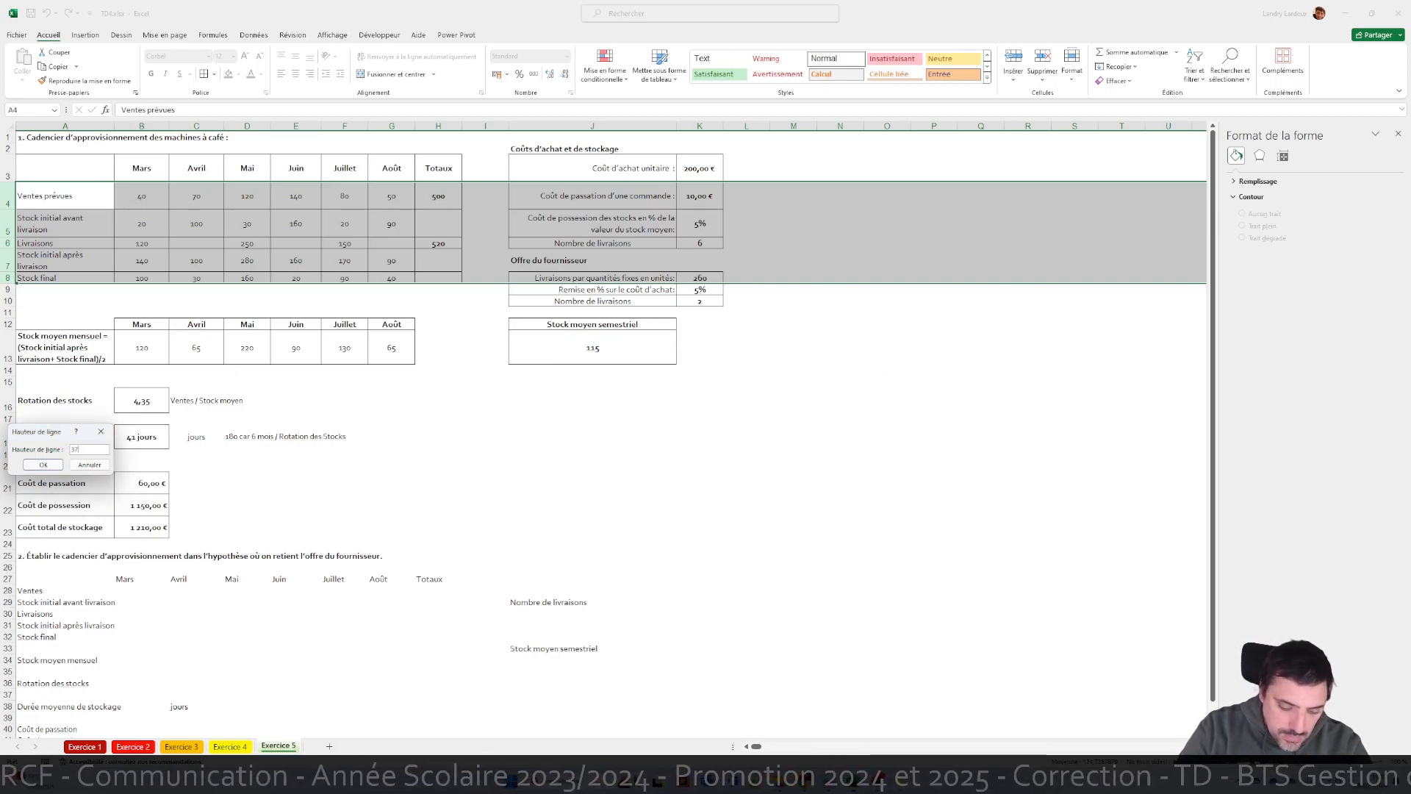
key(Return)
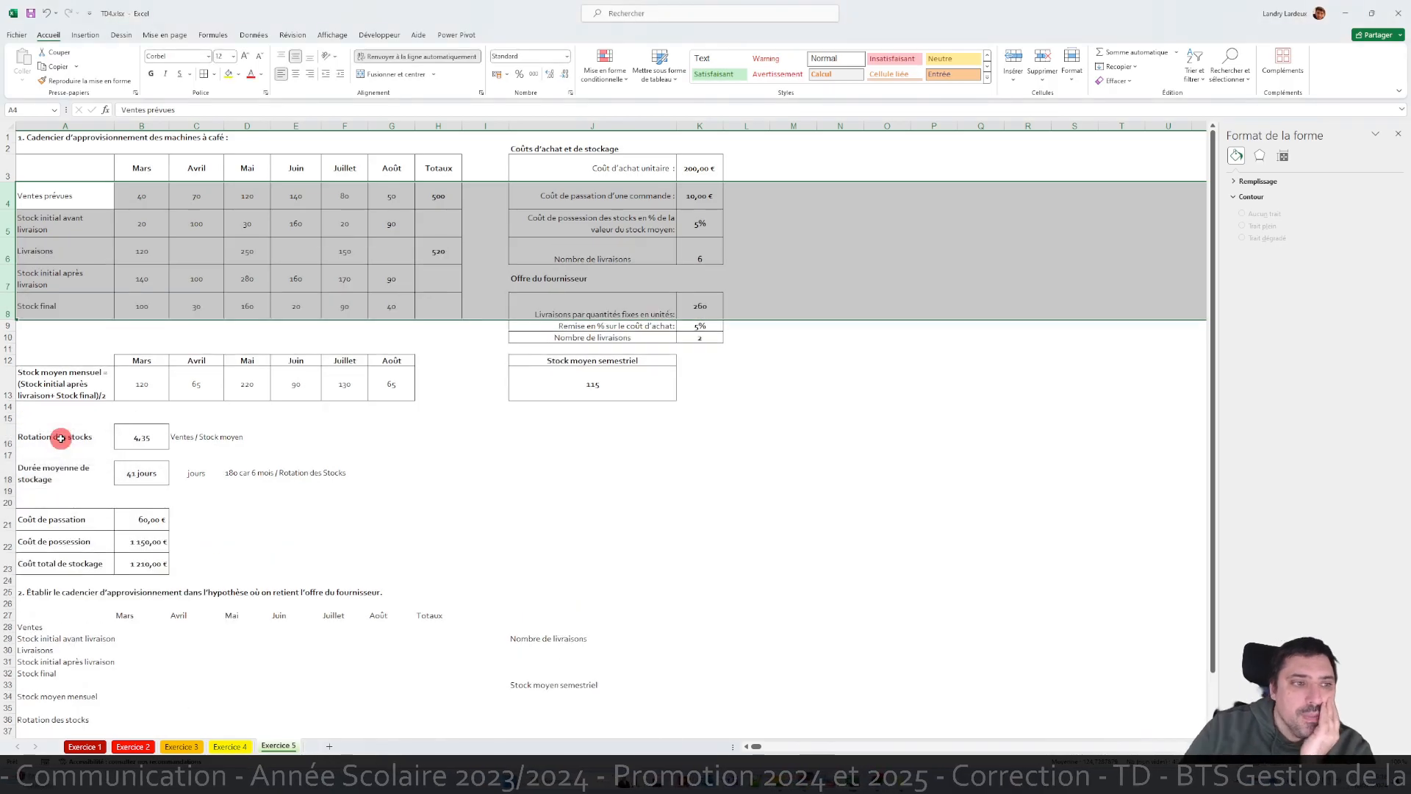
click(547, 348)
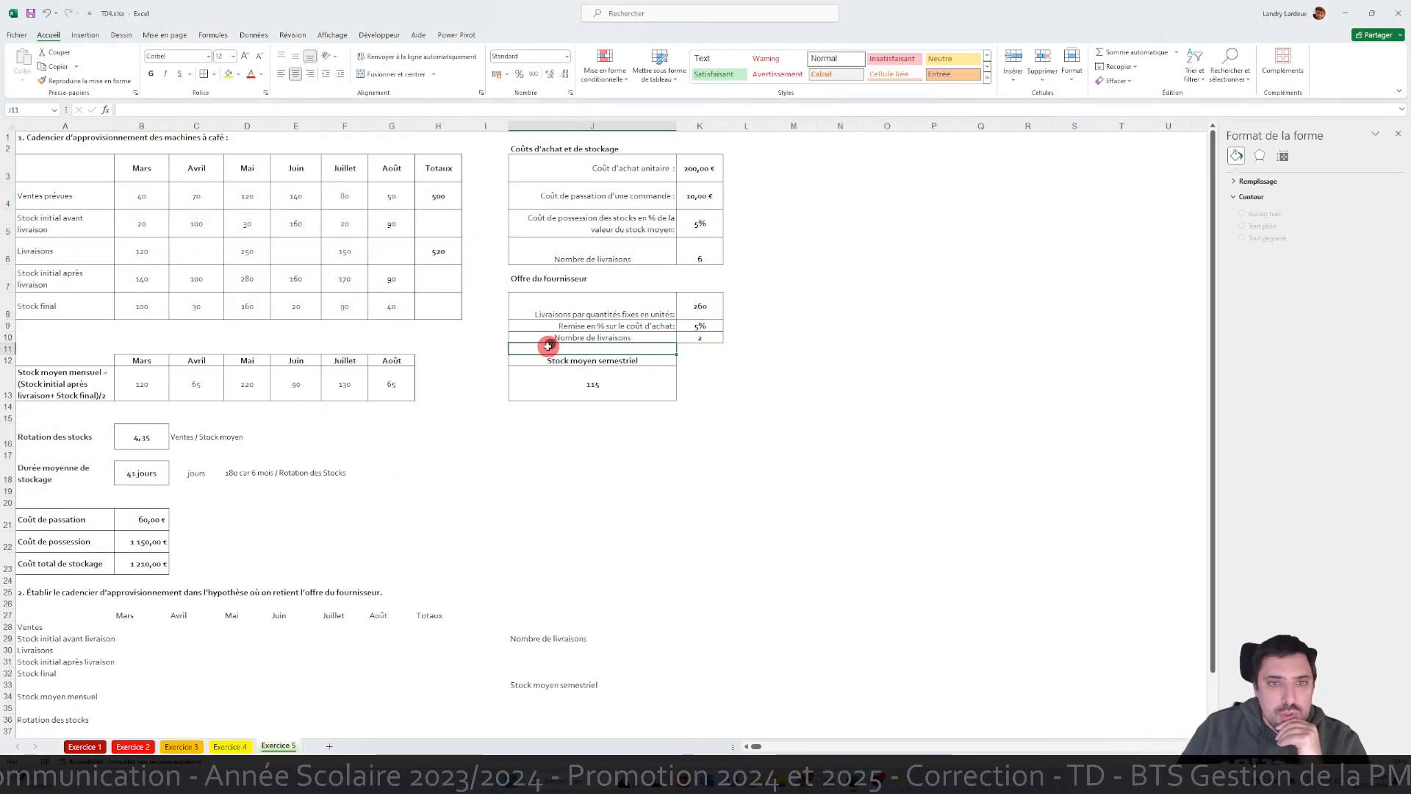
- Centre the labels in J6 and J8 vertically, with the J8 label aligned right
click(576, 262)
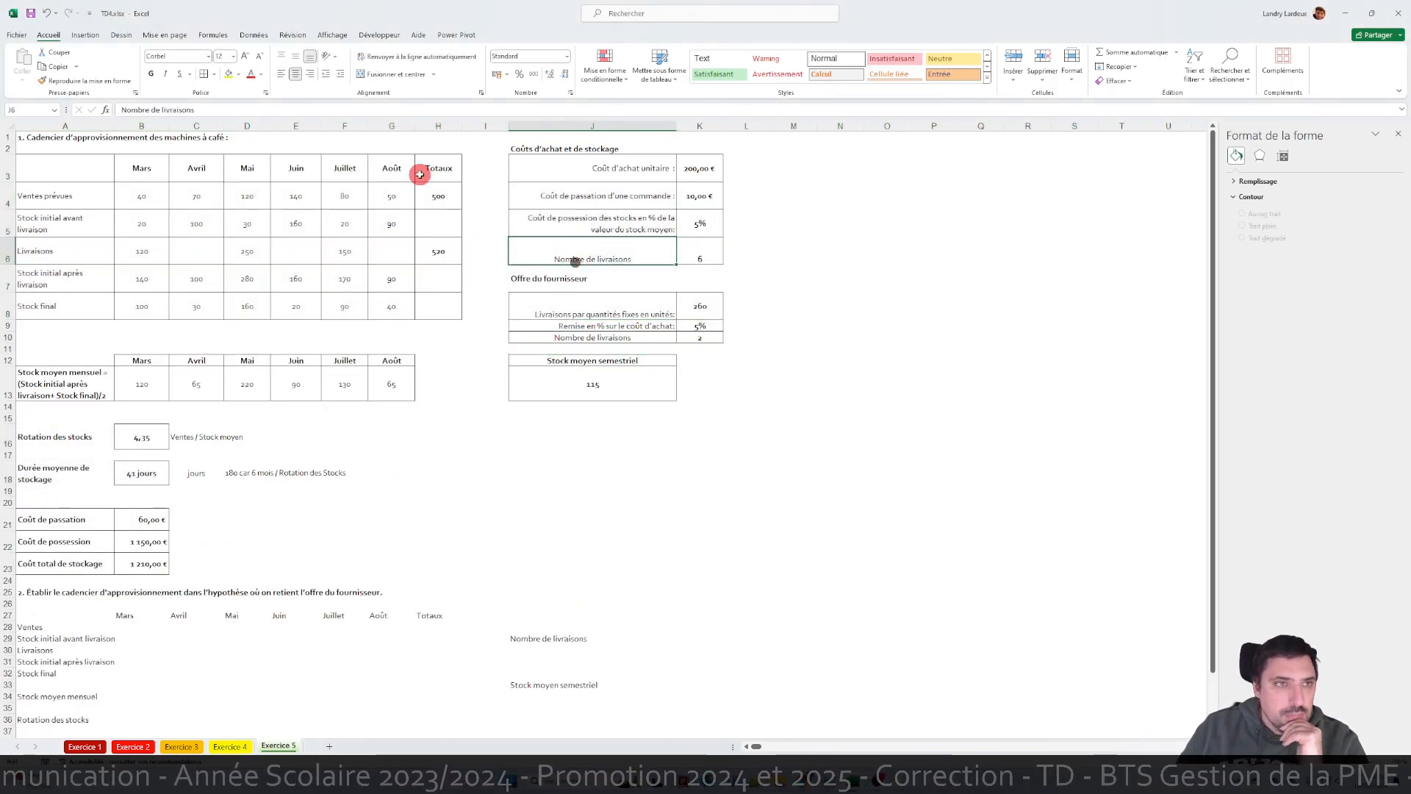
click(583, 297)
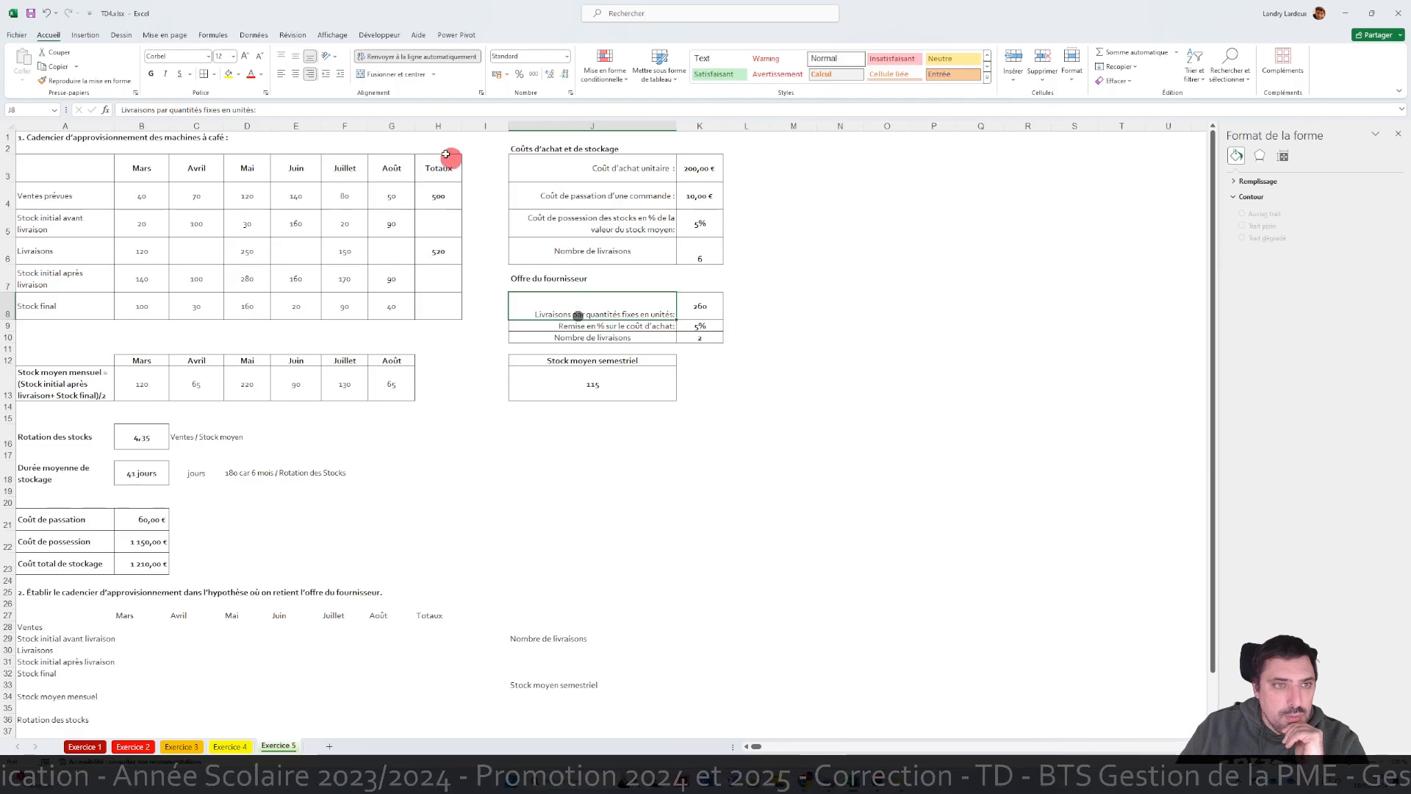
click(295, 74)
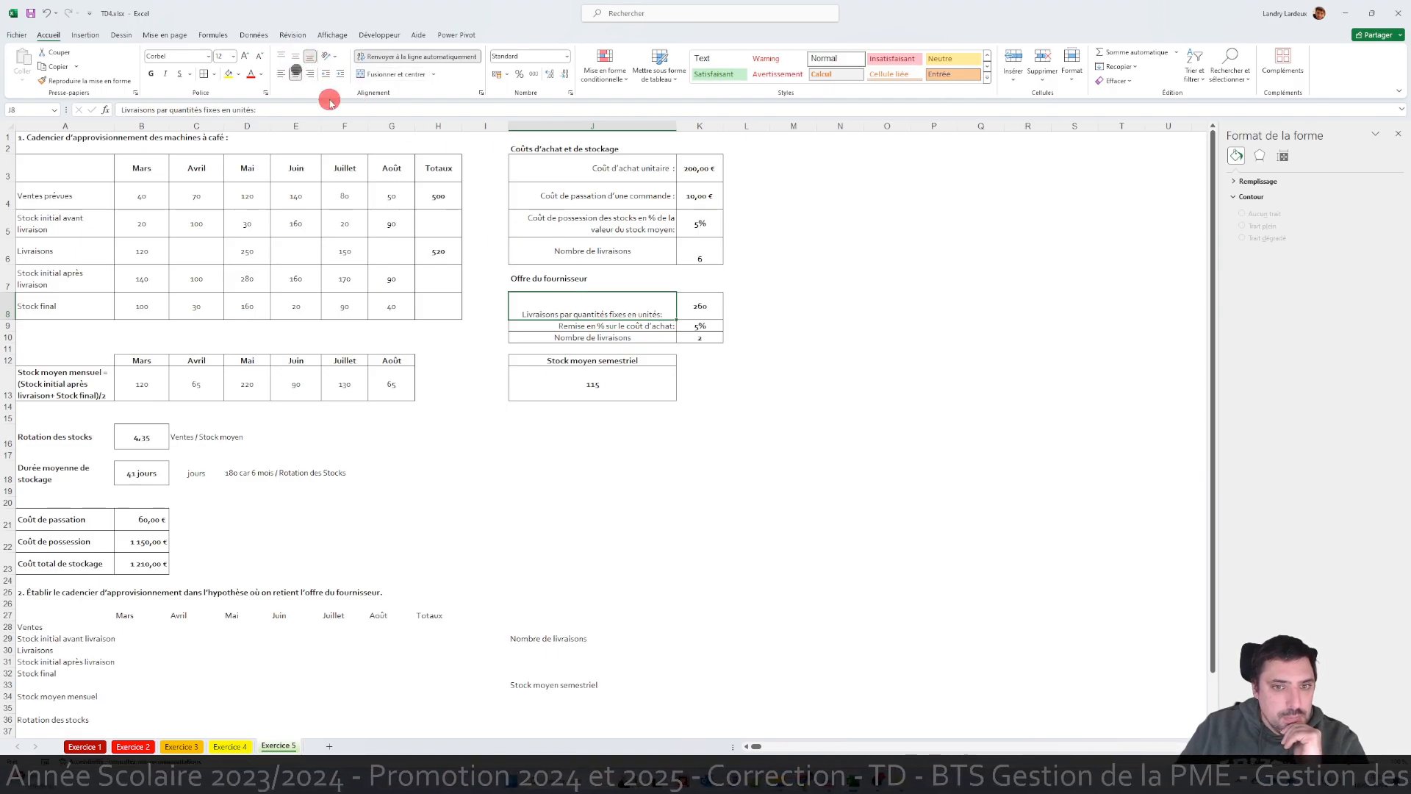
click(297, 56)
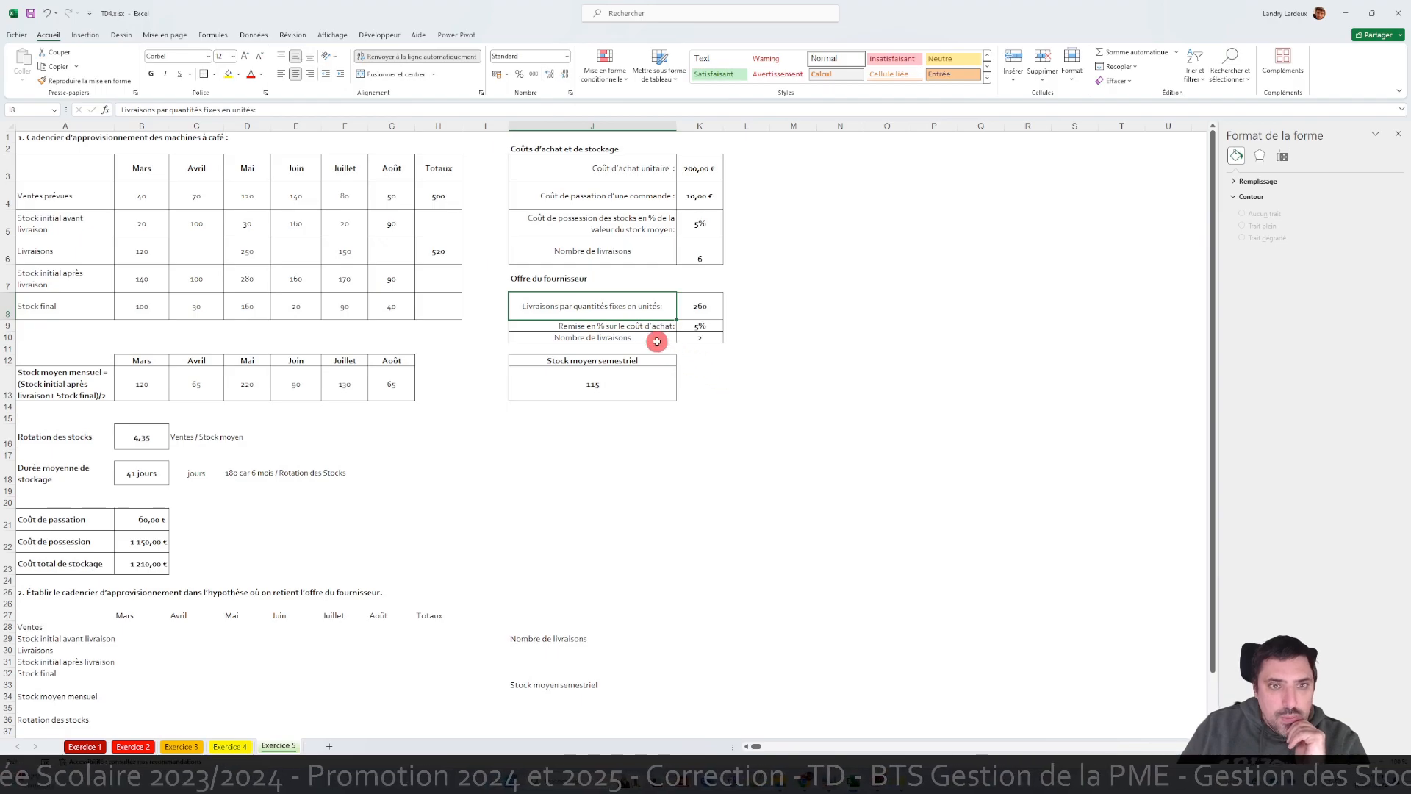
click(309, 74)
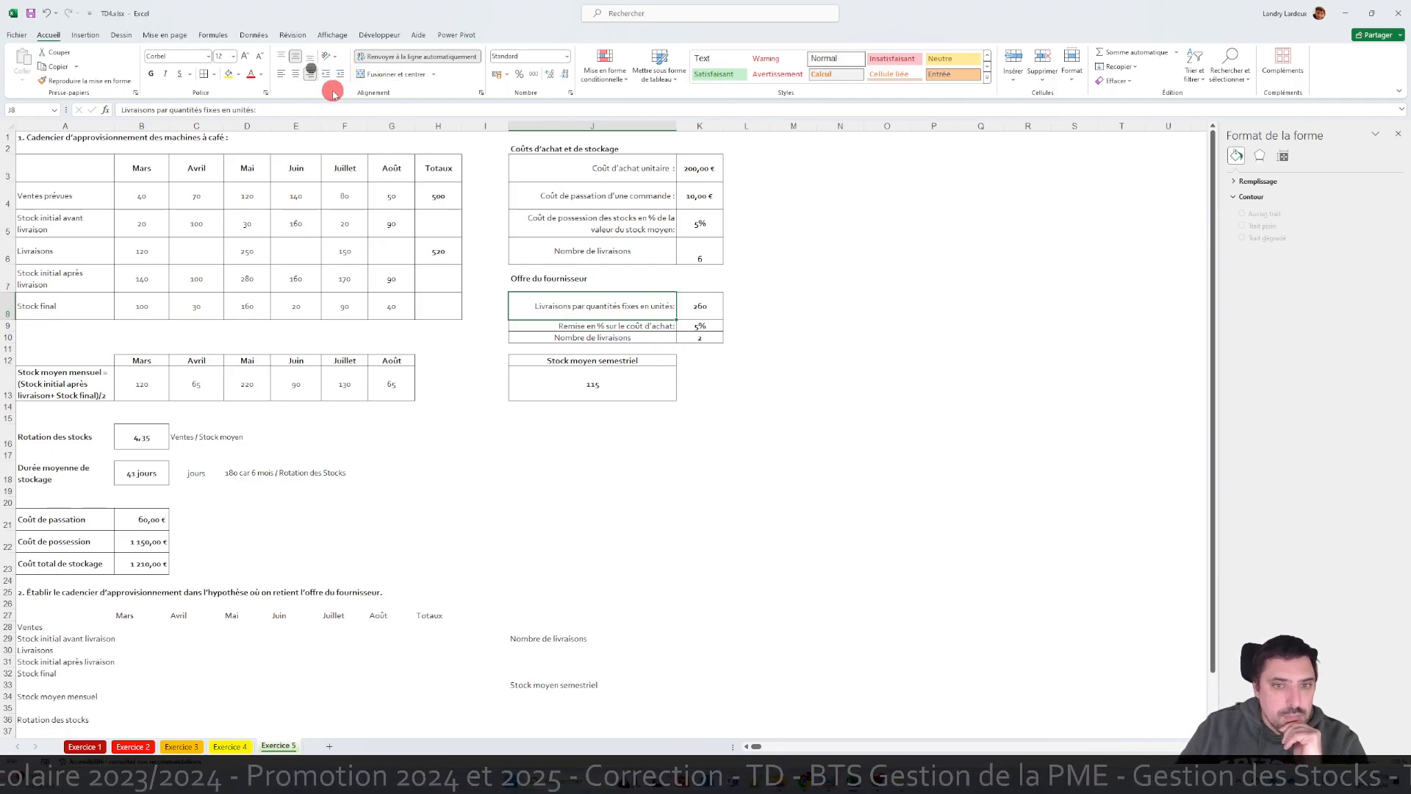
click(647, 416)
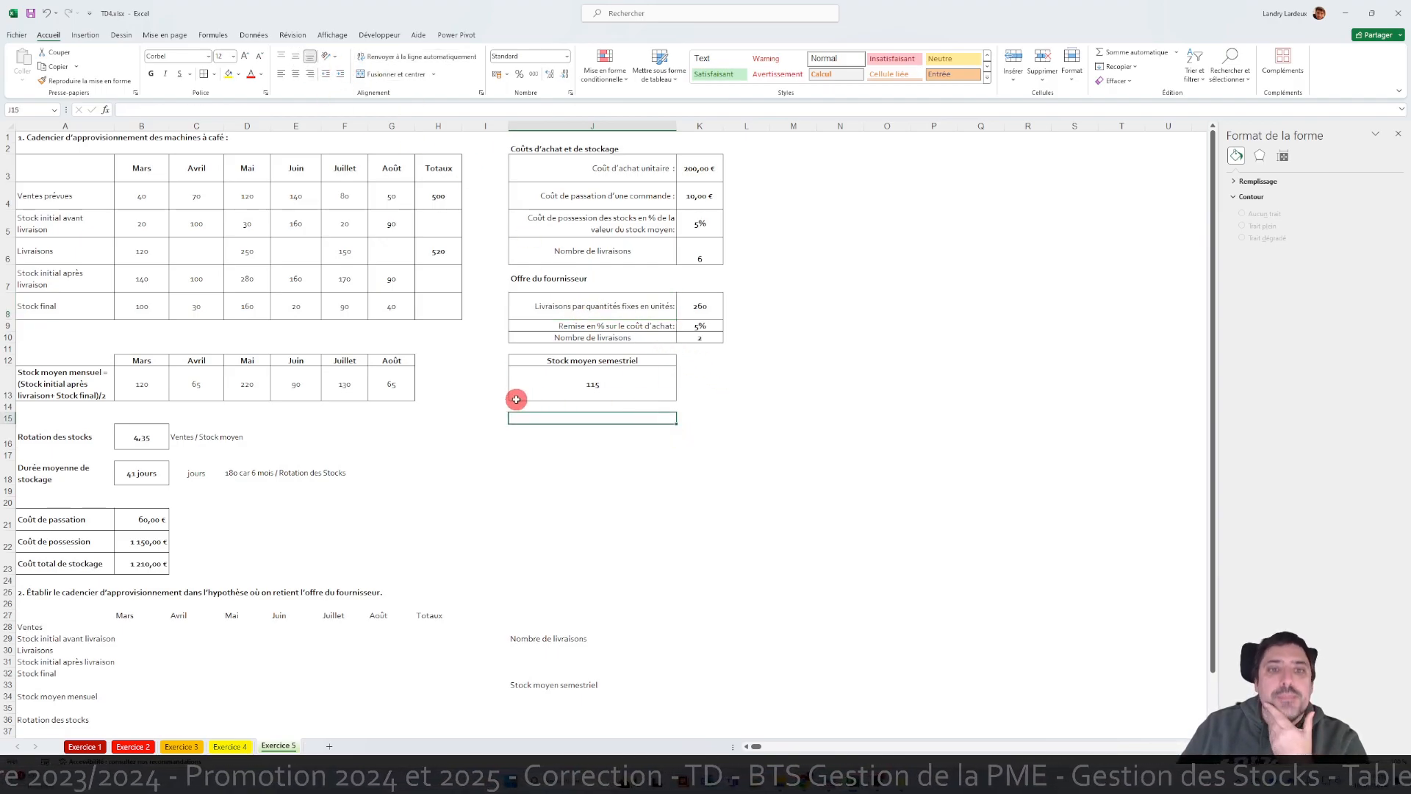
- Increase the height of rows 9 and 10 to match the rows above and centre their contents vertically
drag(6, 325, 6, 335)
right_click(4, 335)
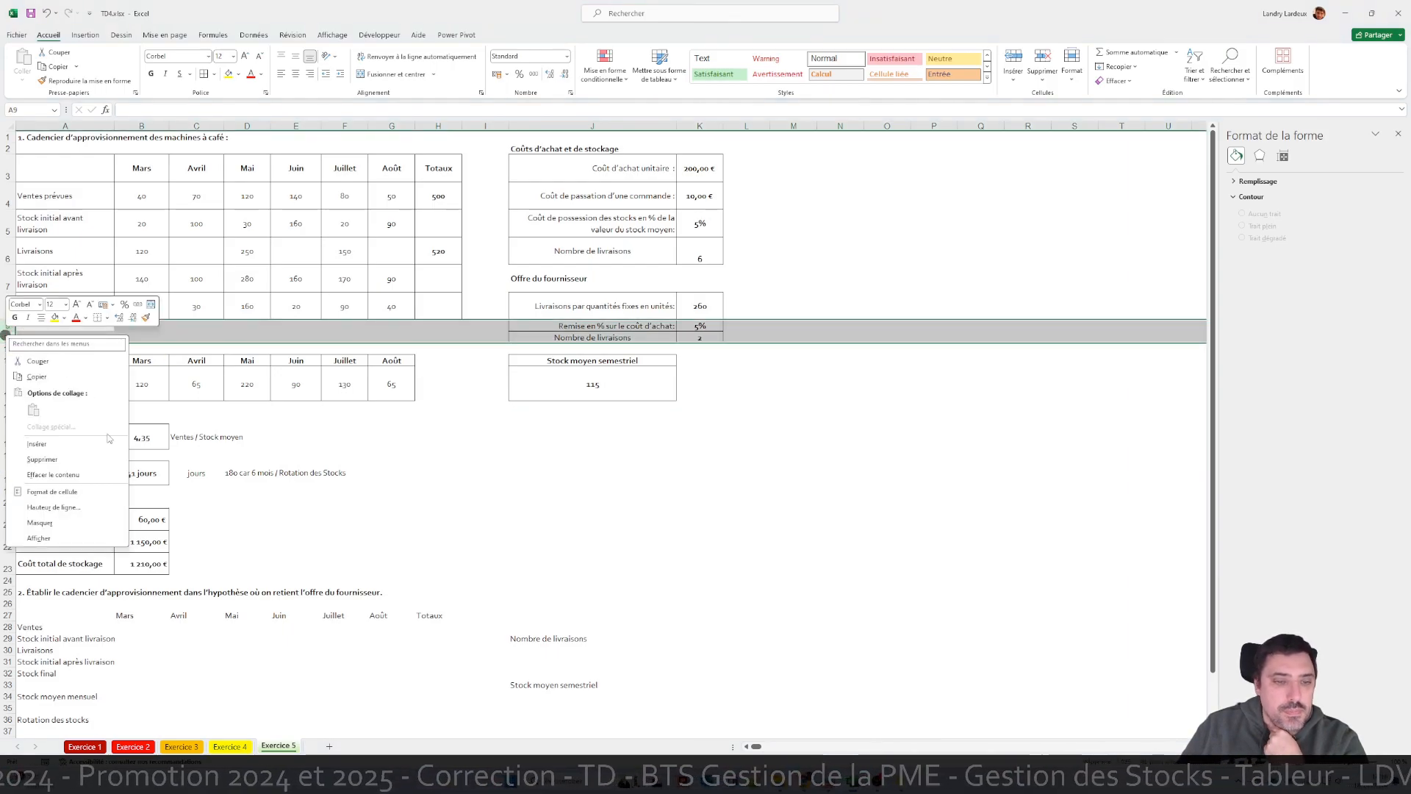
click(87, 522)
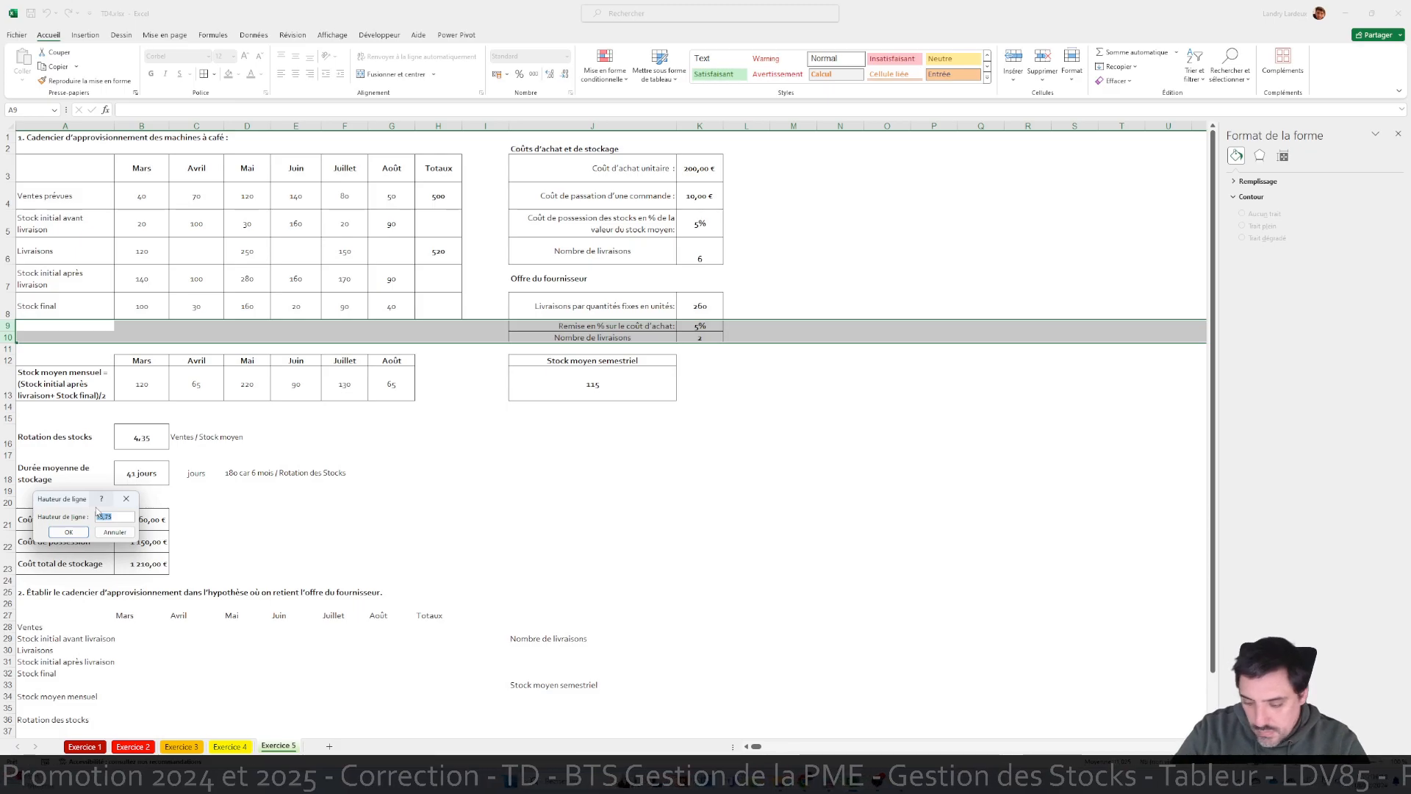
key(Return)
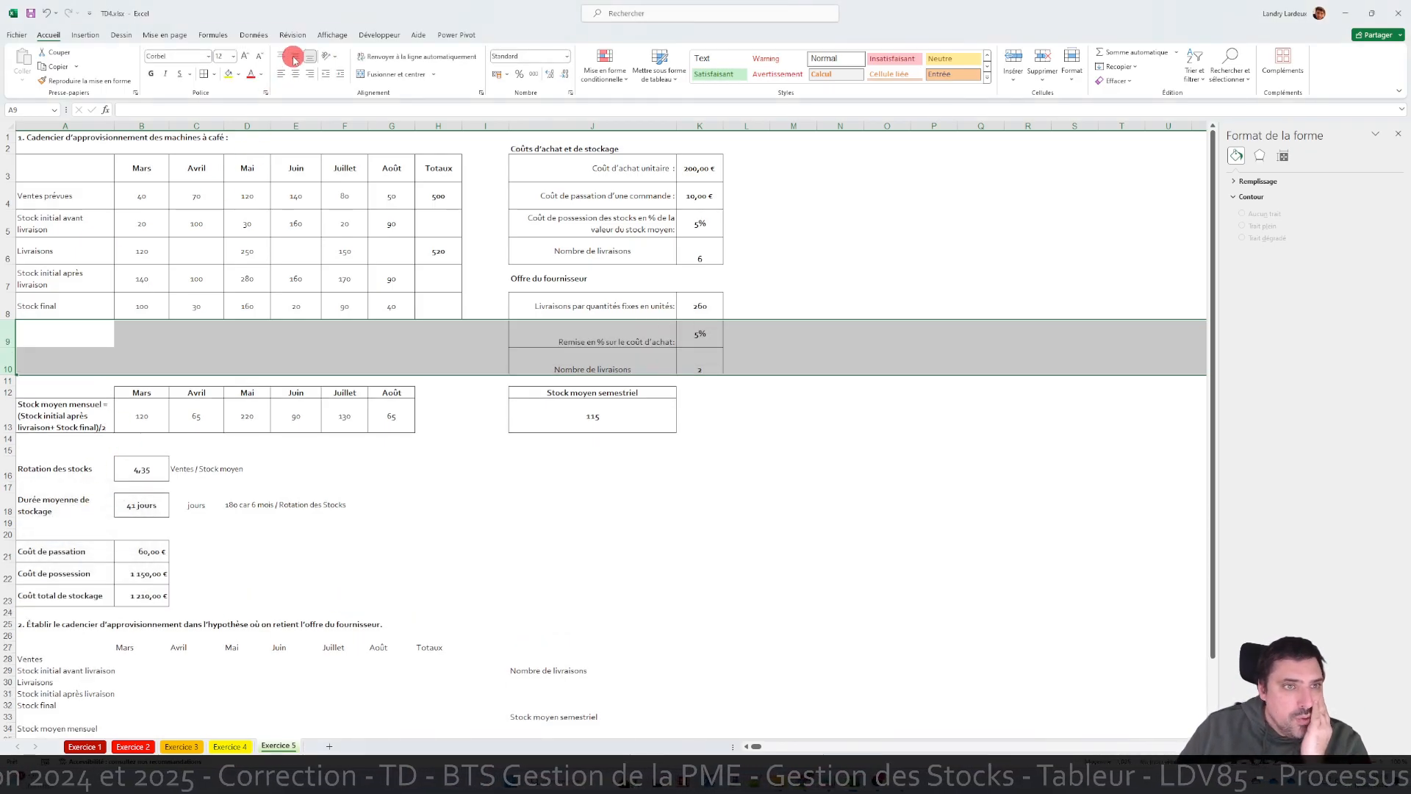
click(667, 473)
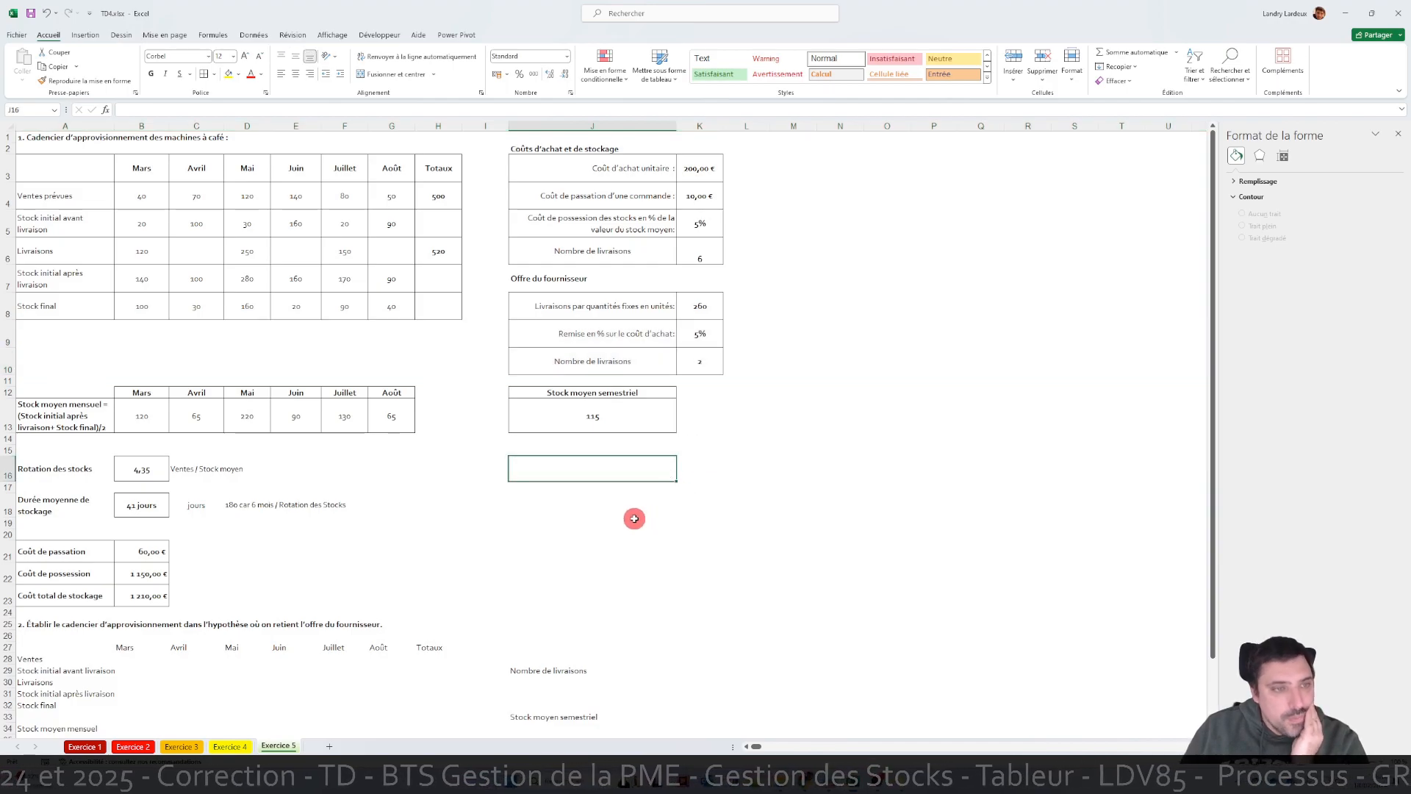
scroll(635, 516, down, 2)
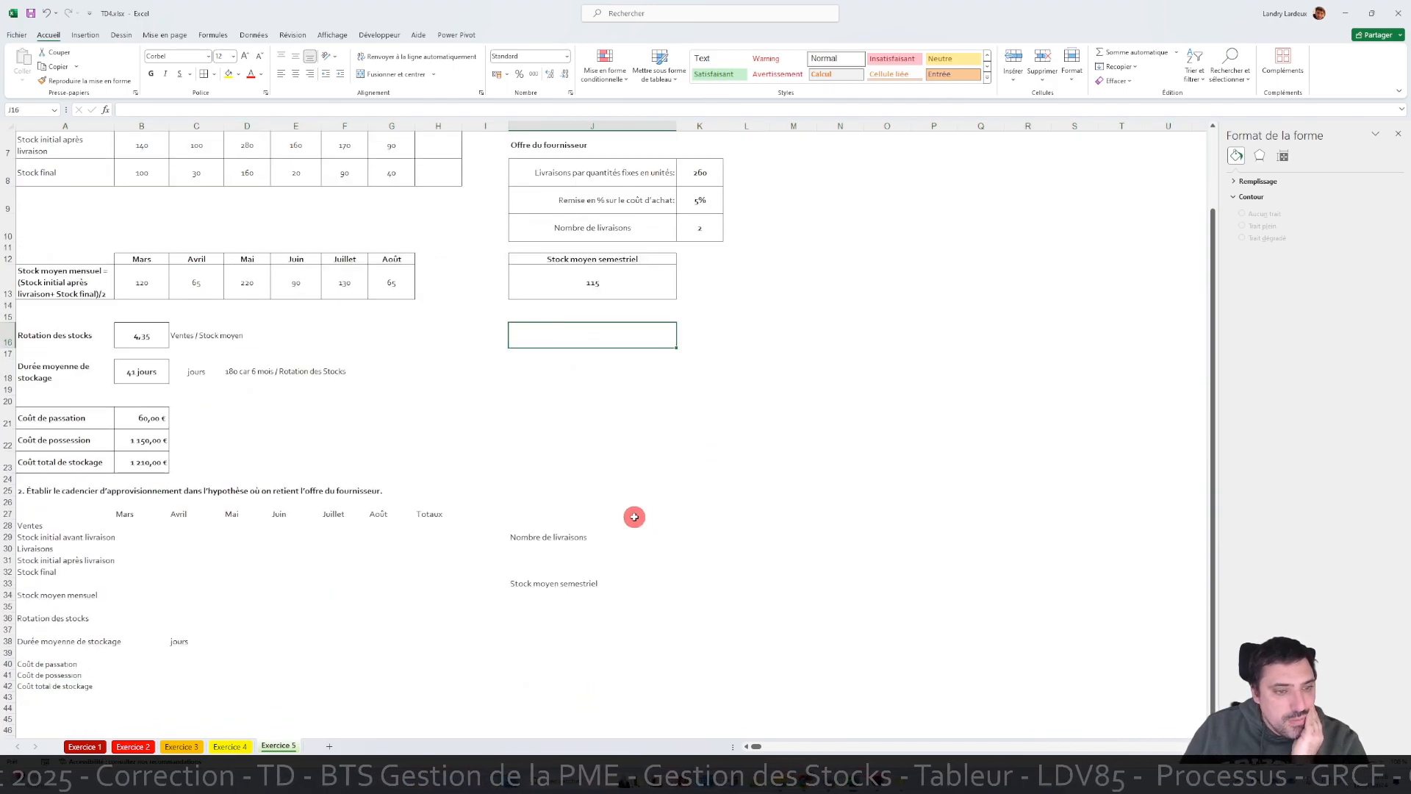
scroll(634, 517, down, 2)
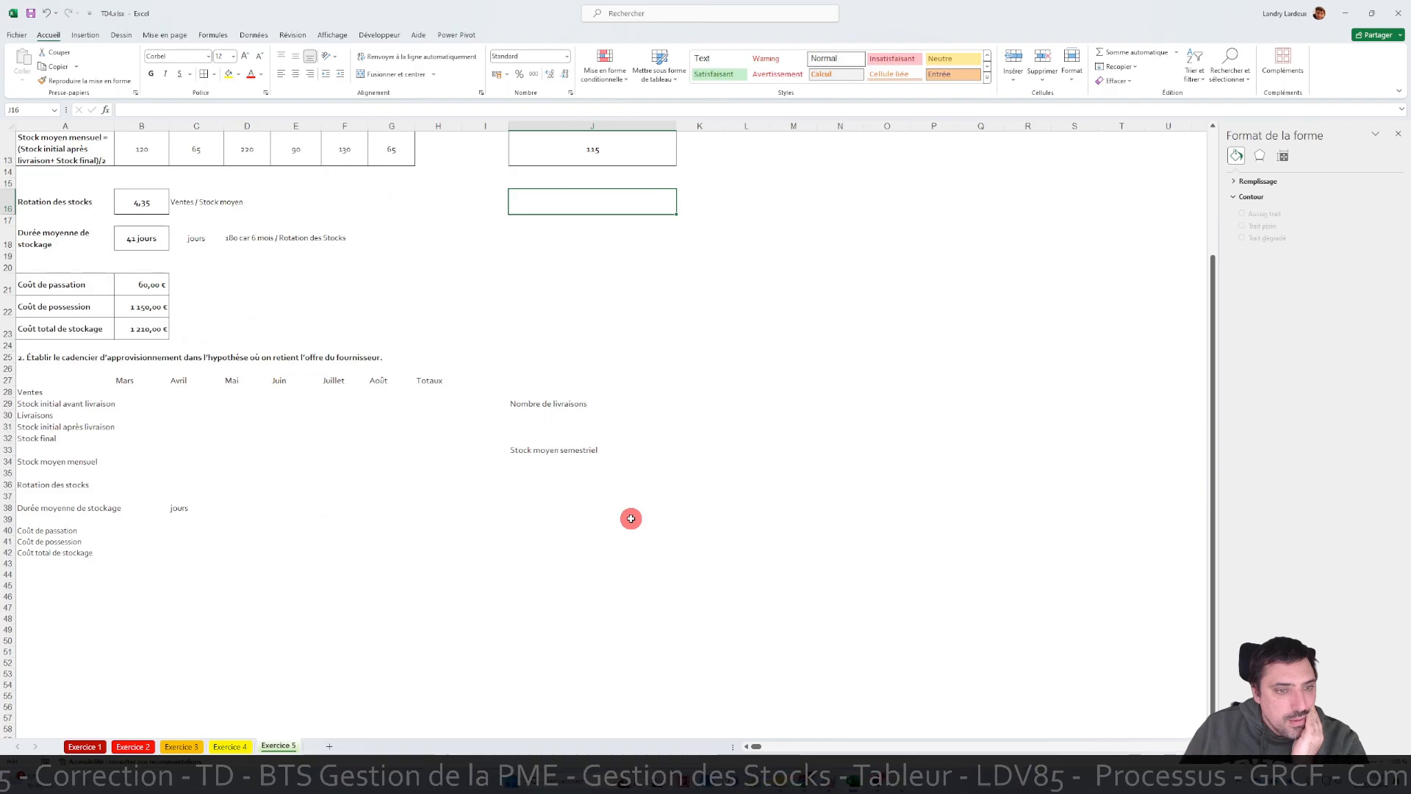
scroll(630, 519, down, 1)
scroll(631, 519, up, 3)
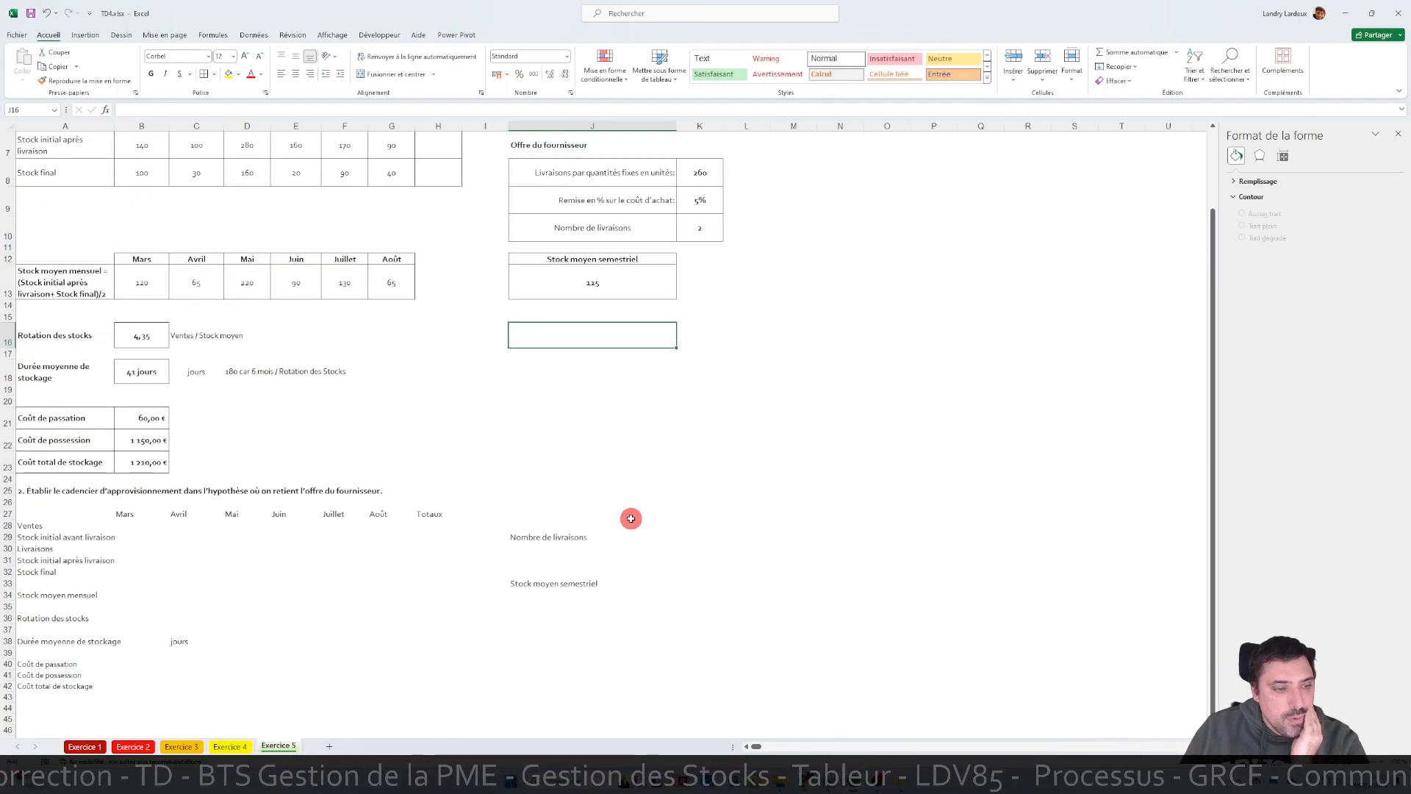
- Copy the formatting of the first schedule, A3:H8, onto the supplier-offer schedule A27:H32
scroll(631, 519, down, 3)
scroll(631, 519, up, 4)
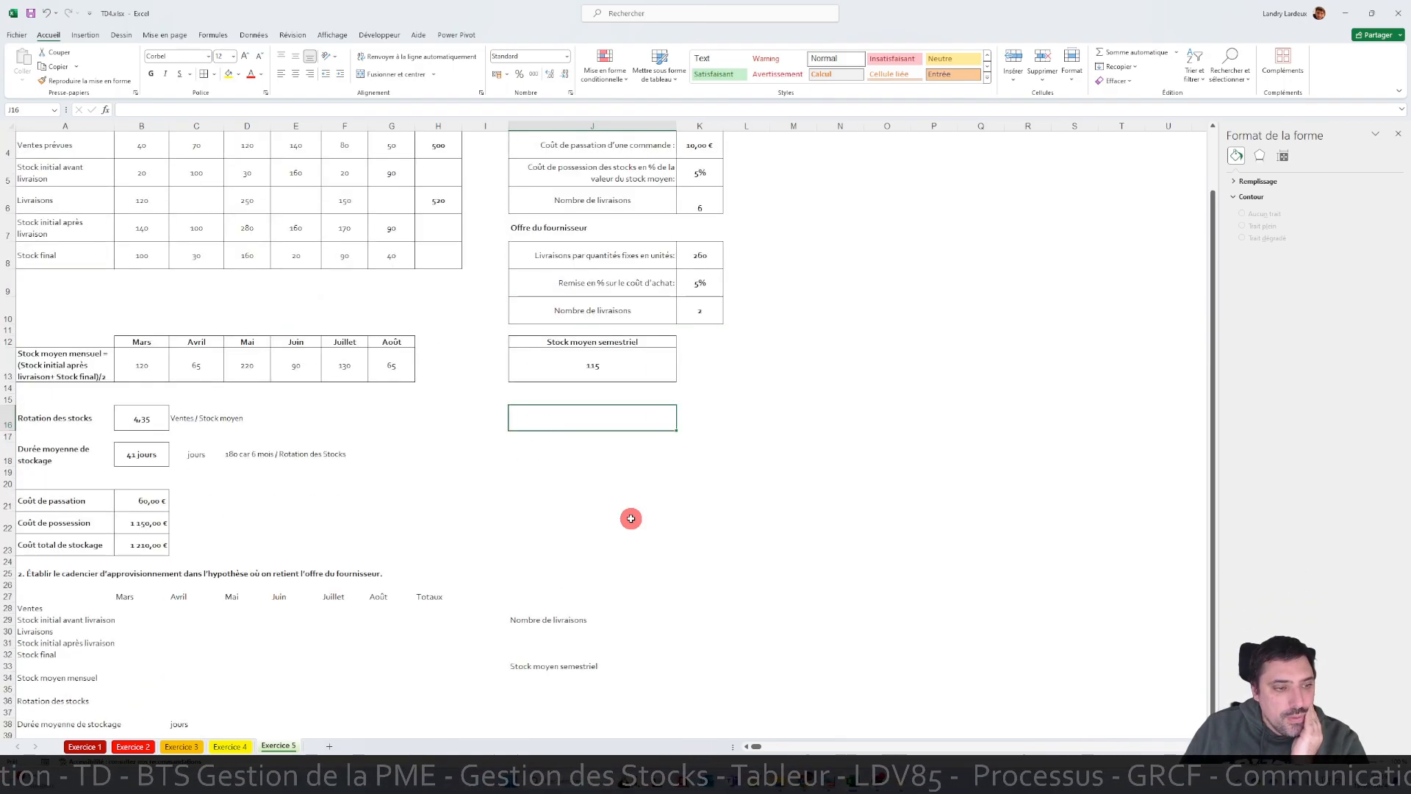
scroll(631, 518, up, 1)
drag(63, 170, 426, 306)
click(79, 83)
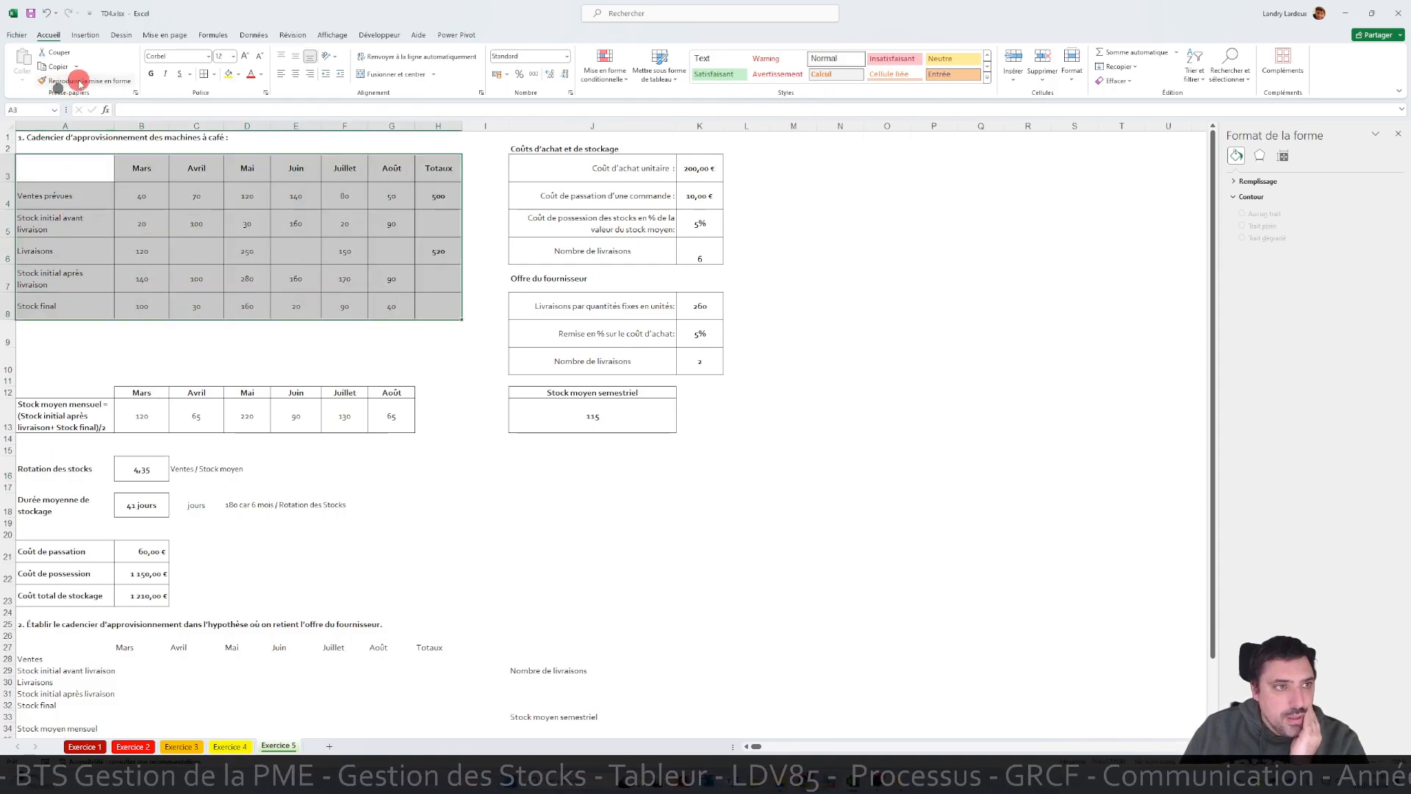
scroll(221, 479, down, 5)
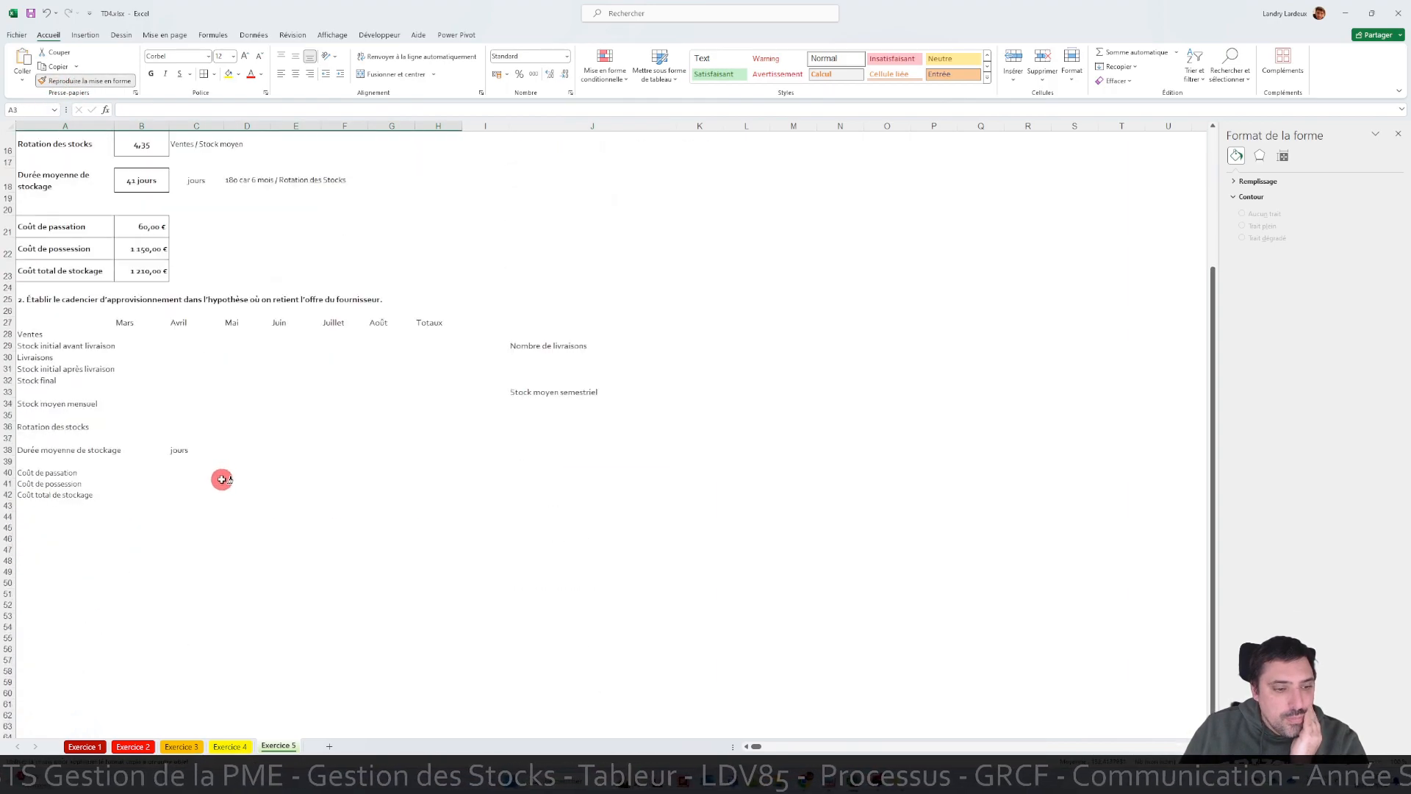
click(31, 319)
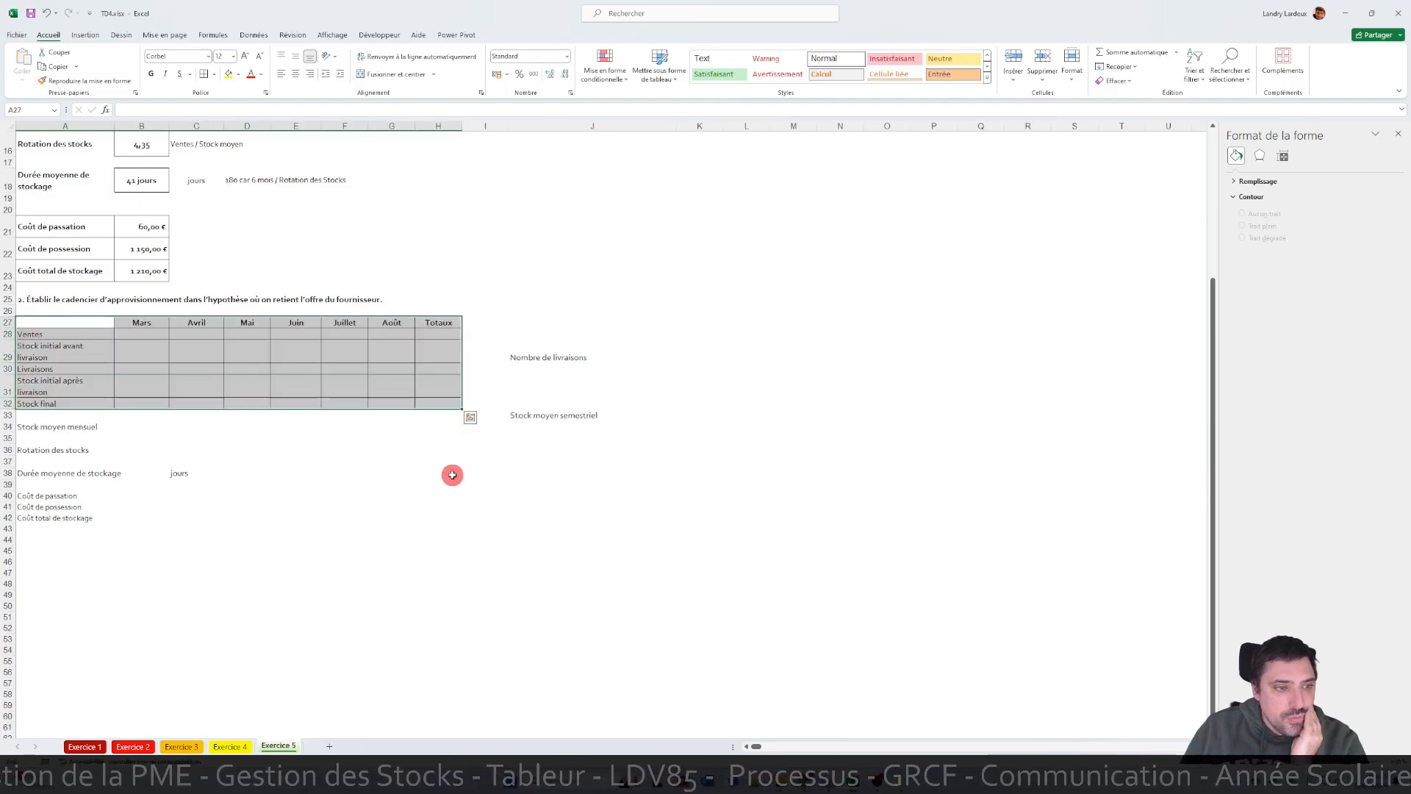
scroll(452, 475, up, 4)
scroll(452, 473, up, 1)
scroll(452, 474, down, 5)
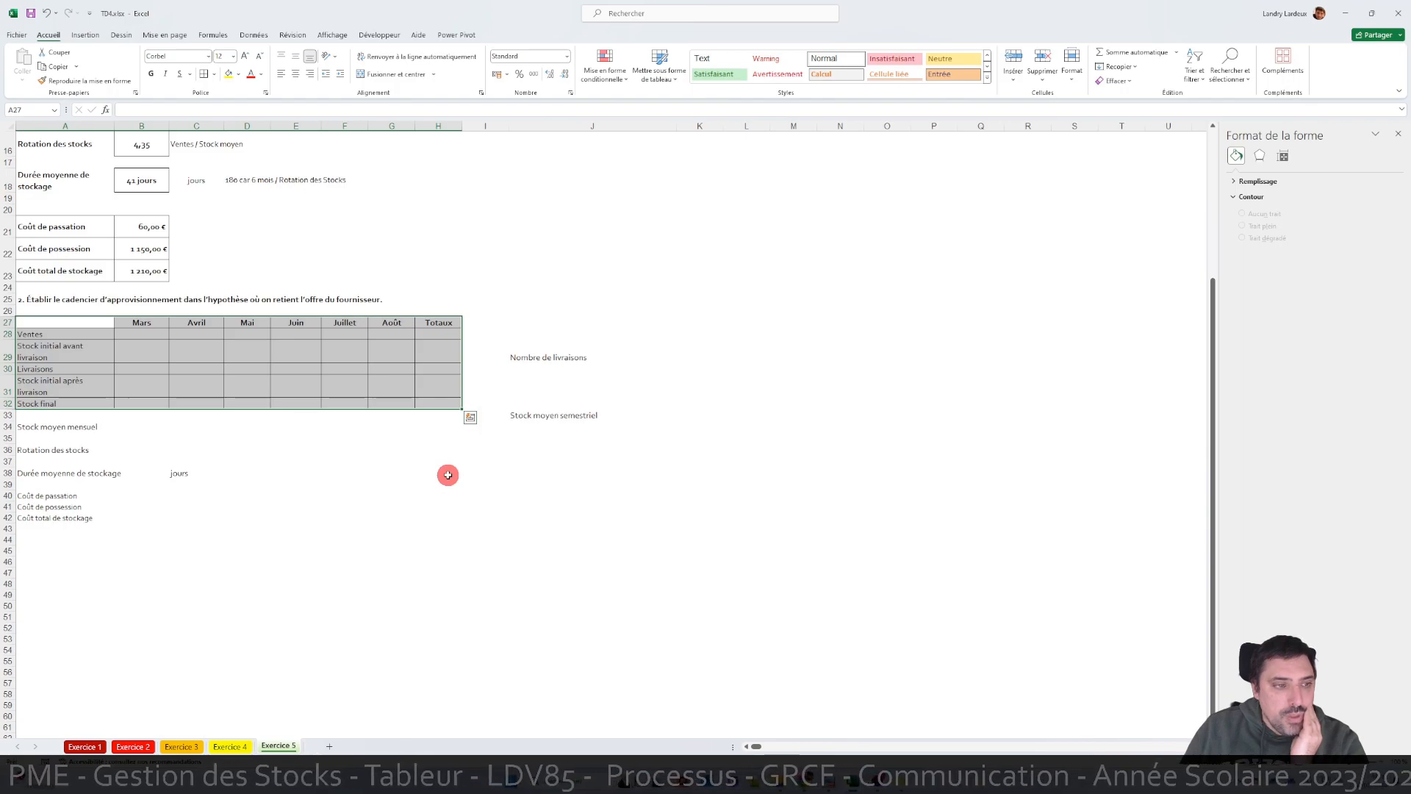
drag(7, 323, 9, 517)
right_click(9, 516)
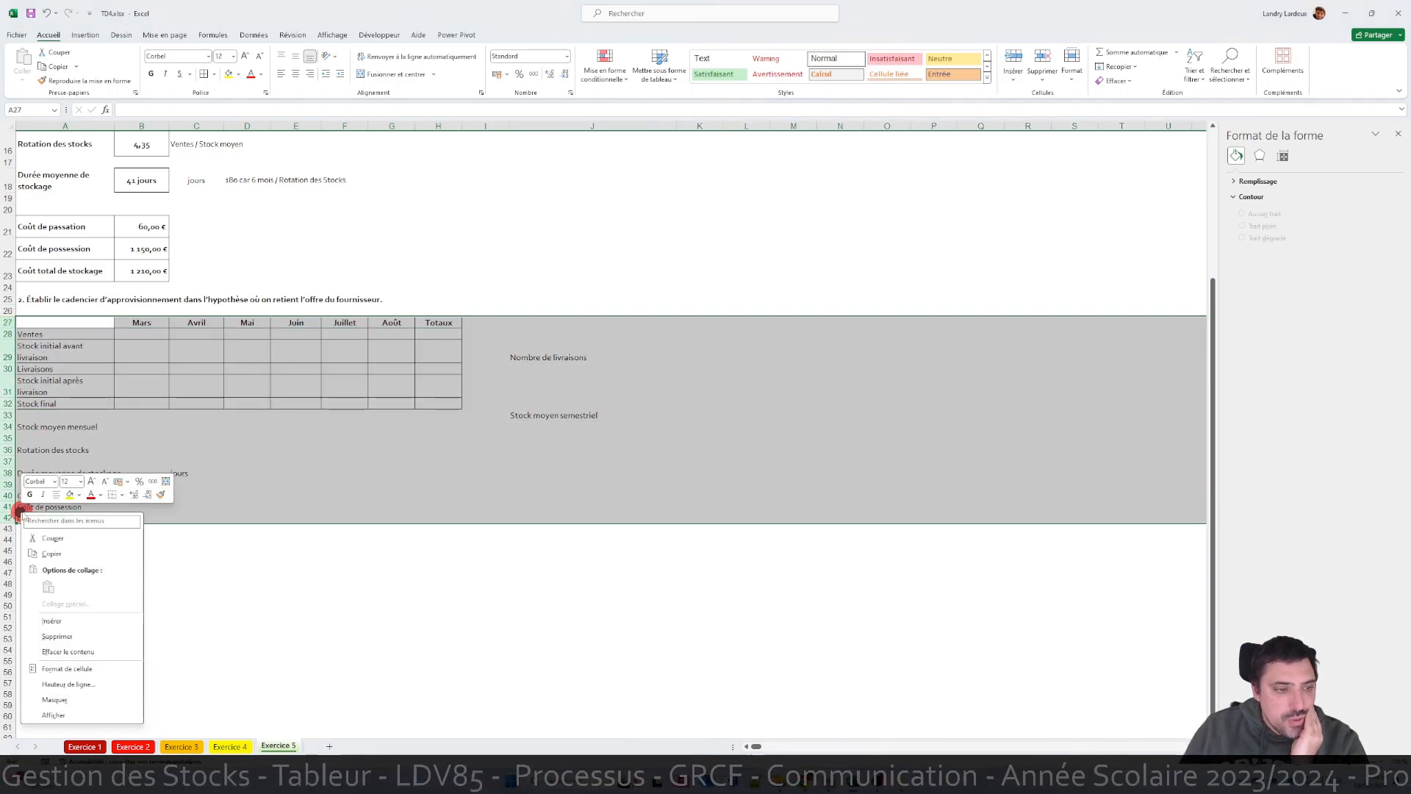
click(77, 684)
key(Return)
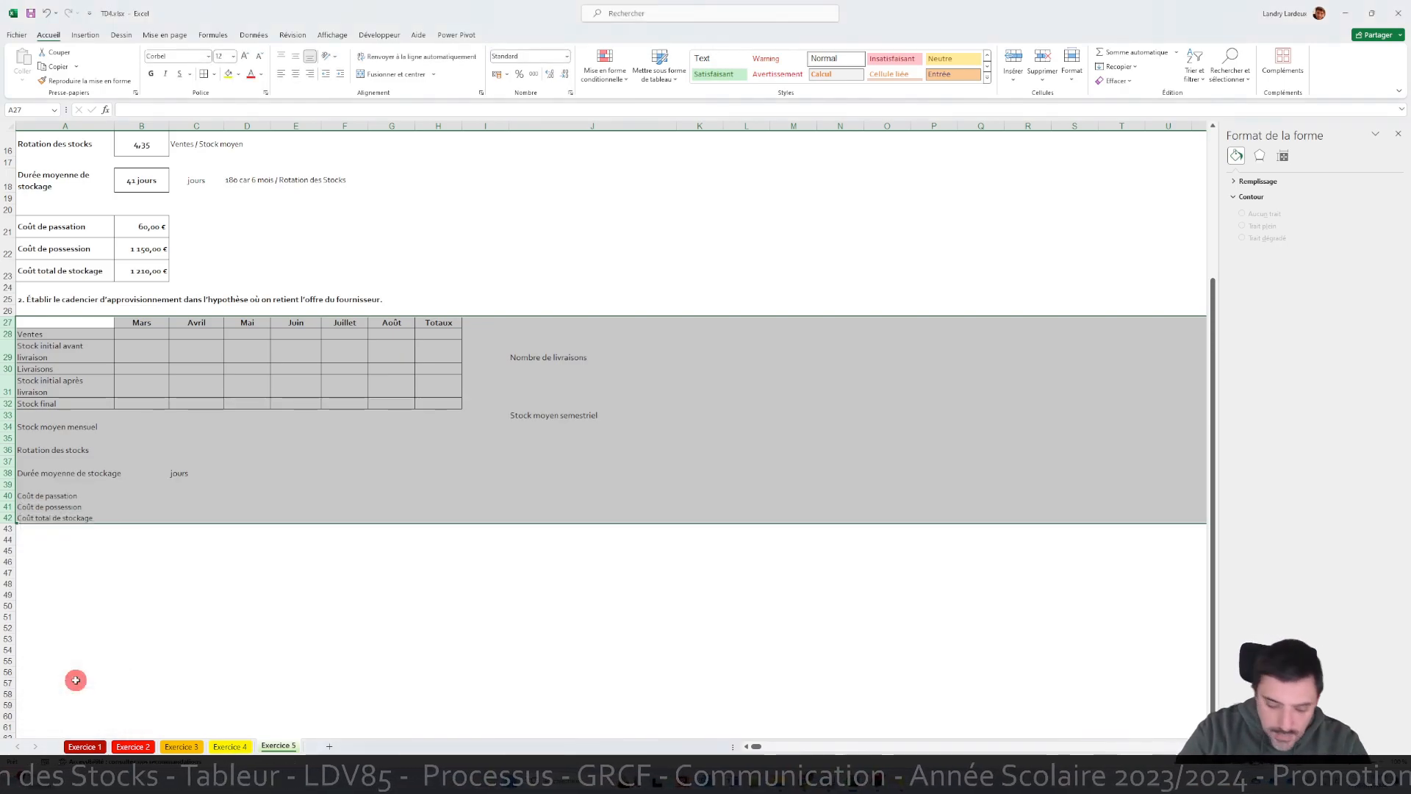
text(7,5)
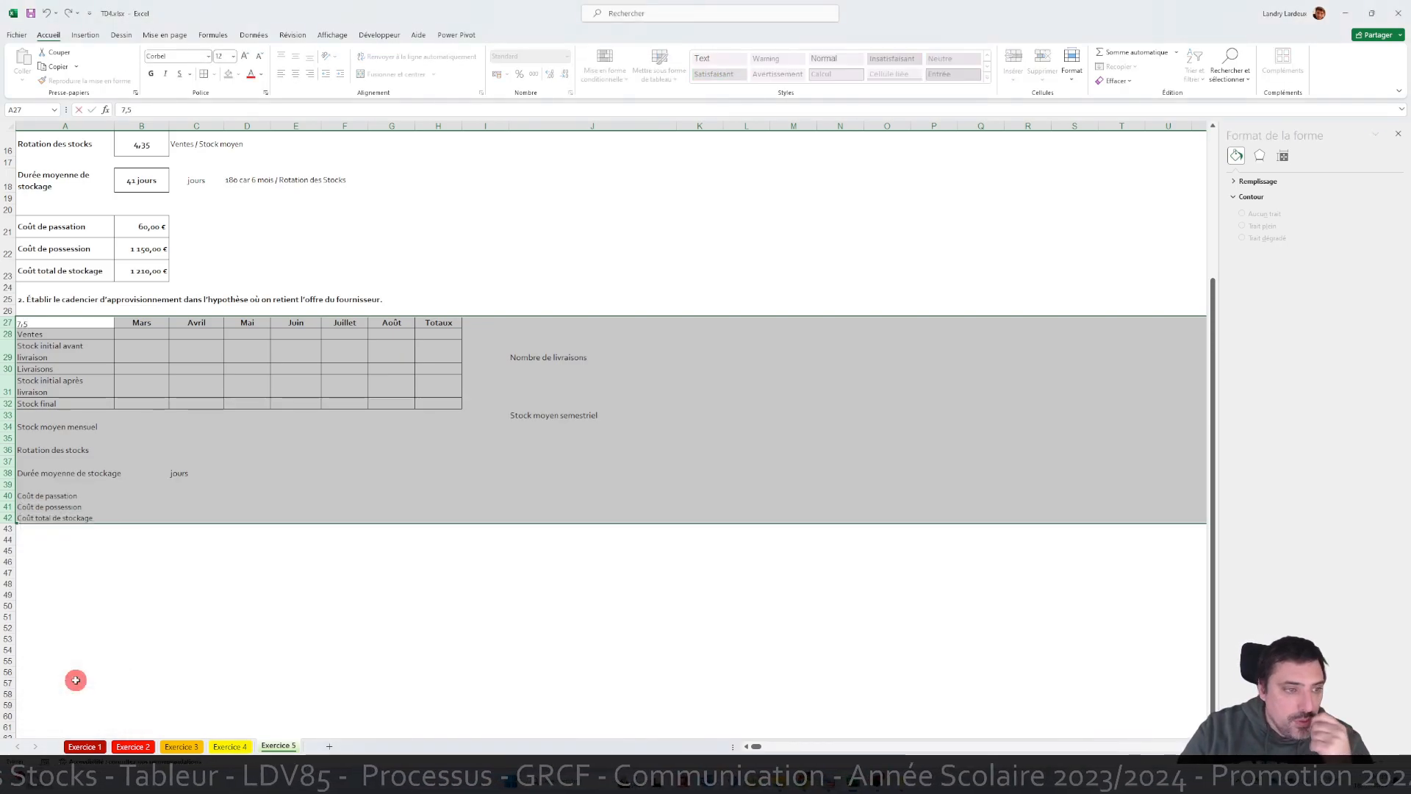
key(Escape)
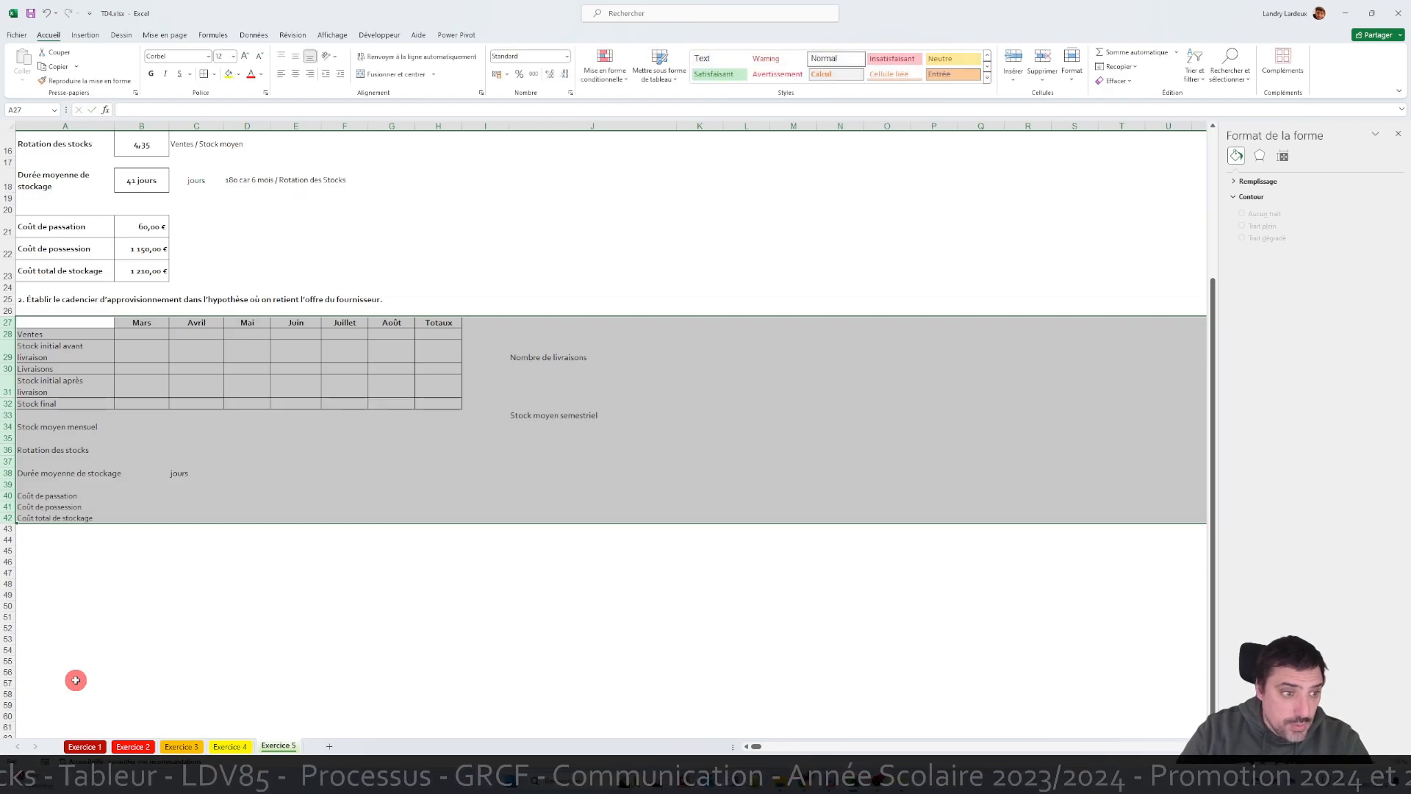
- Set a uniform row height of 37,5 for rows 27 to 42
right_click(5, 450)
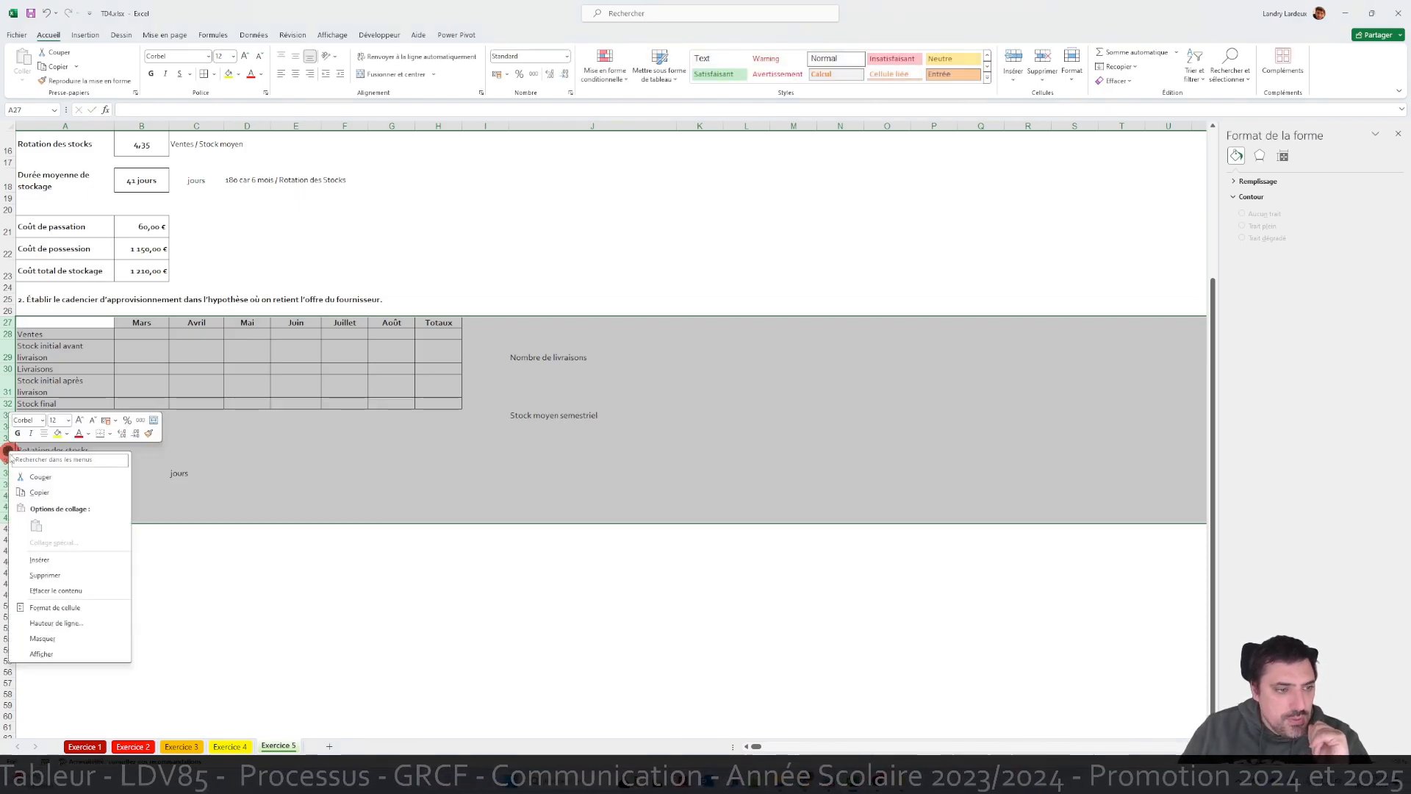
click(74, 623)
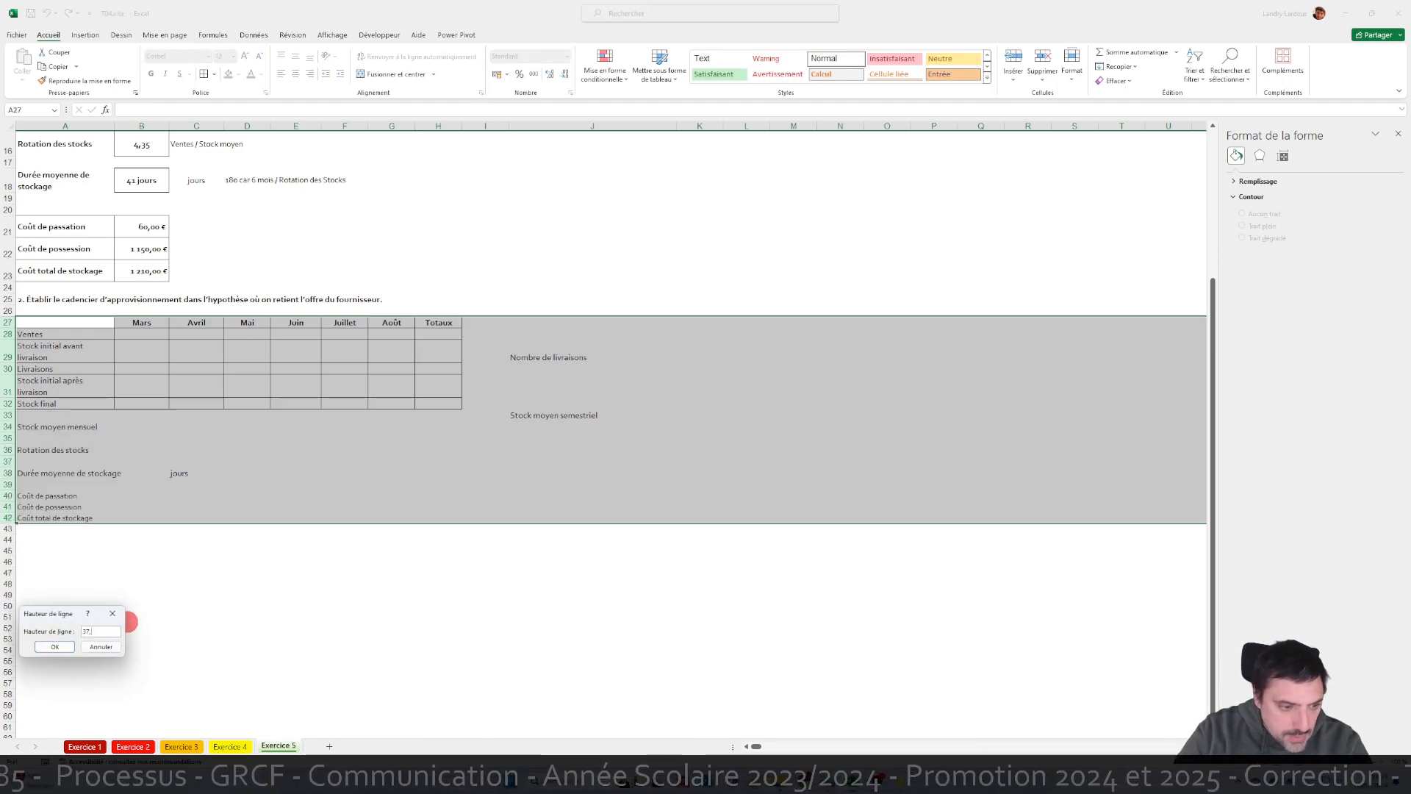
key(Return)
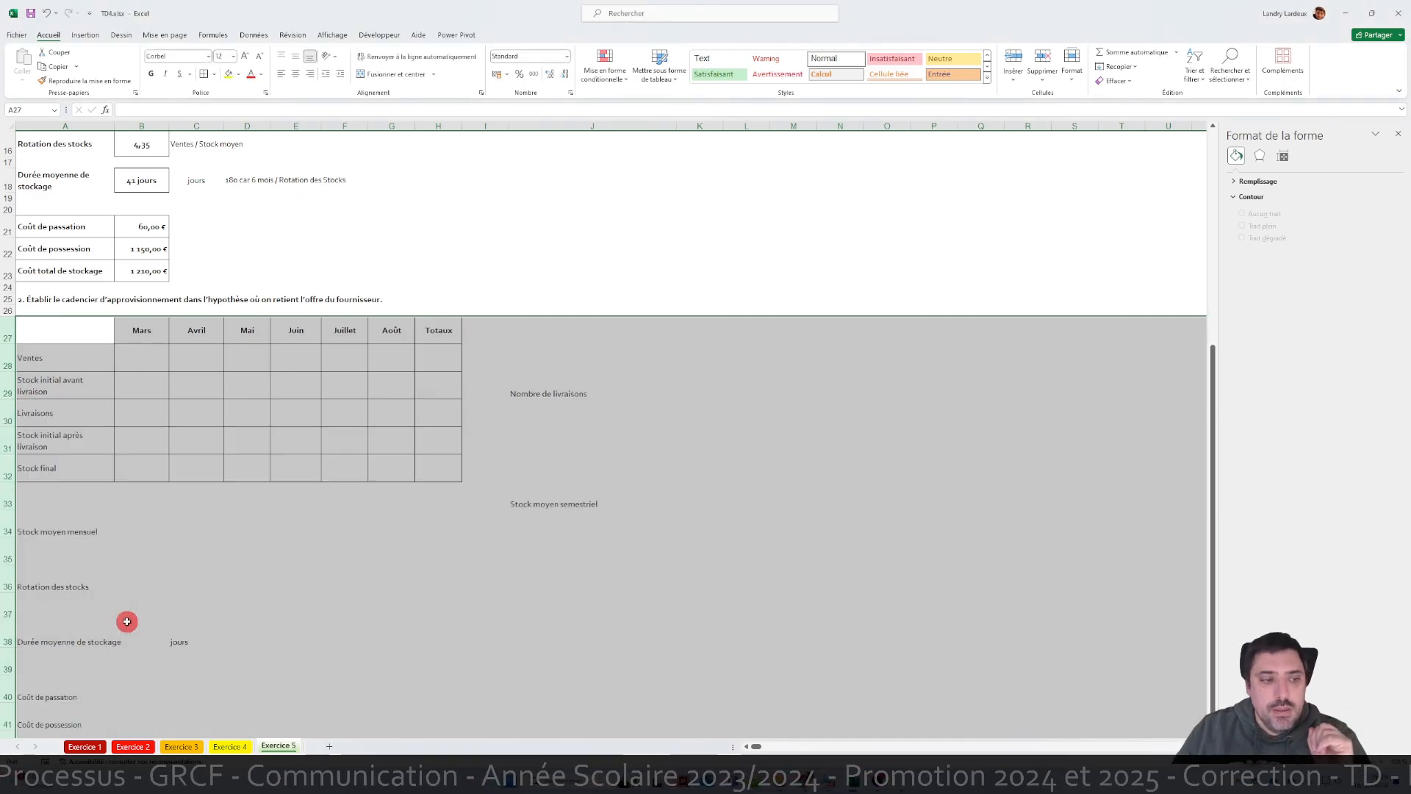
scroll(360, 559, down, 2)
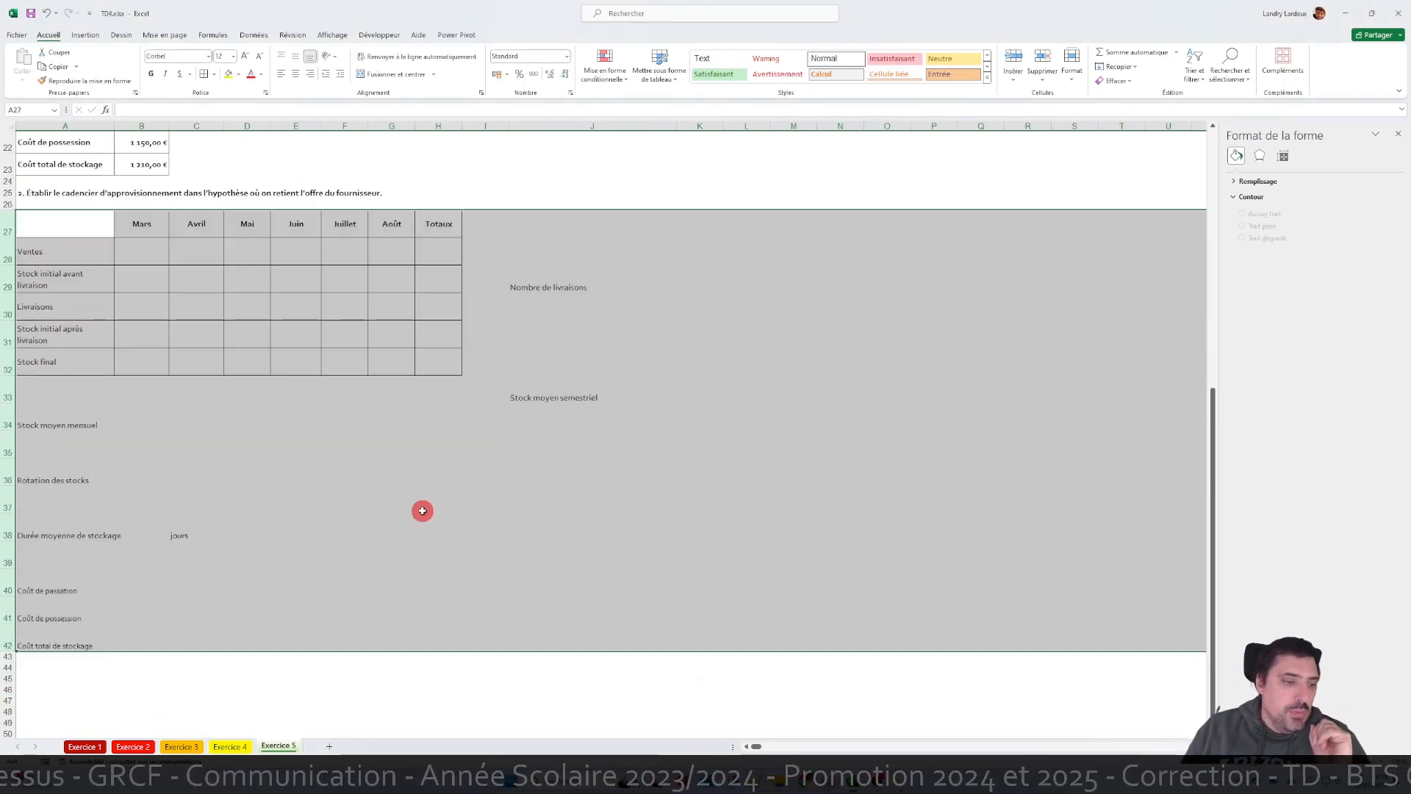
- Centre the Nombre de livraisons value in K6 vertically
scroll(426, 515, up, 4)
click(433, 511)
scroll(552, 510, up, 3)
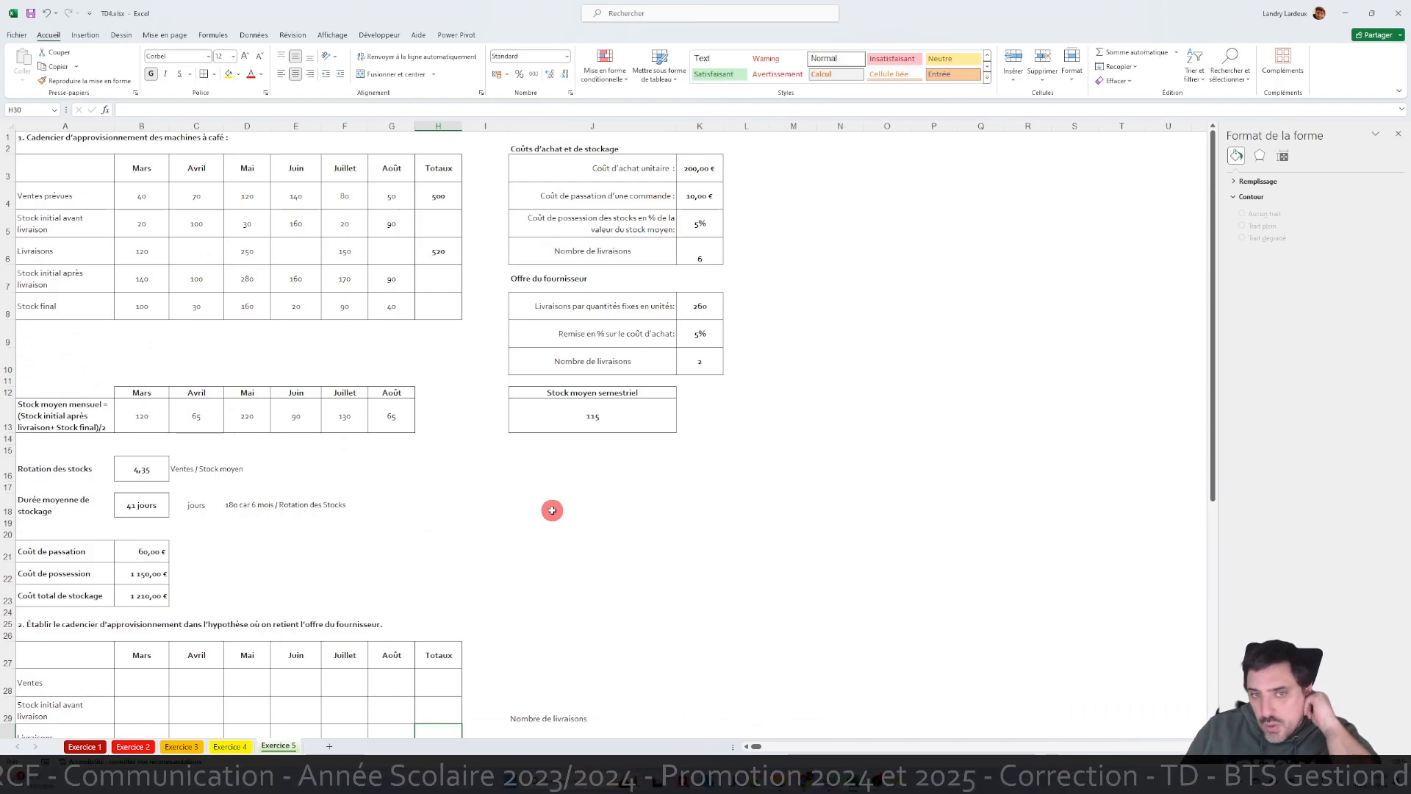
click(702, 253)
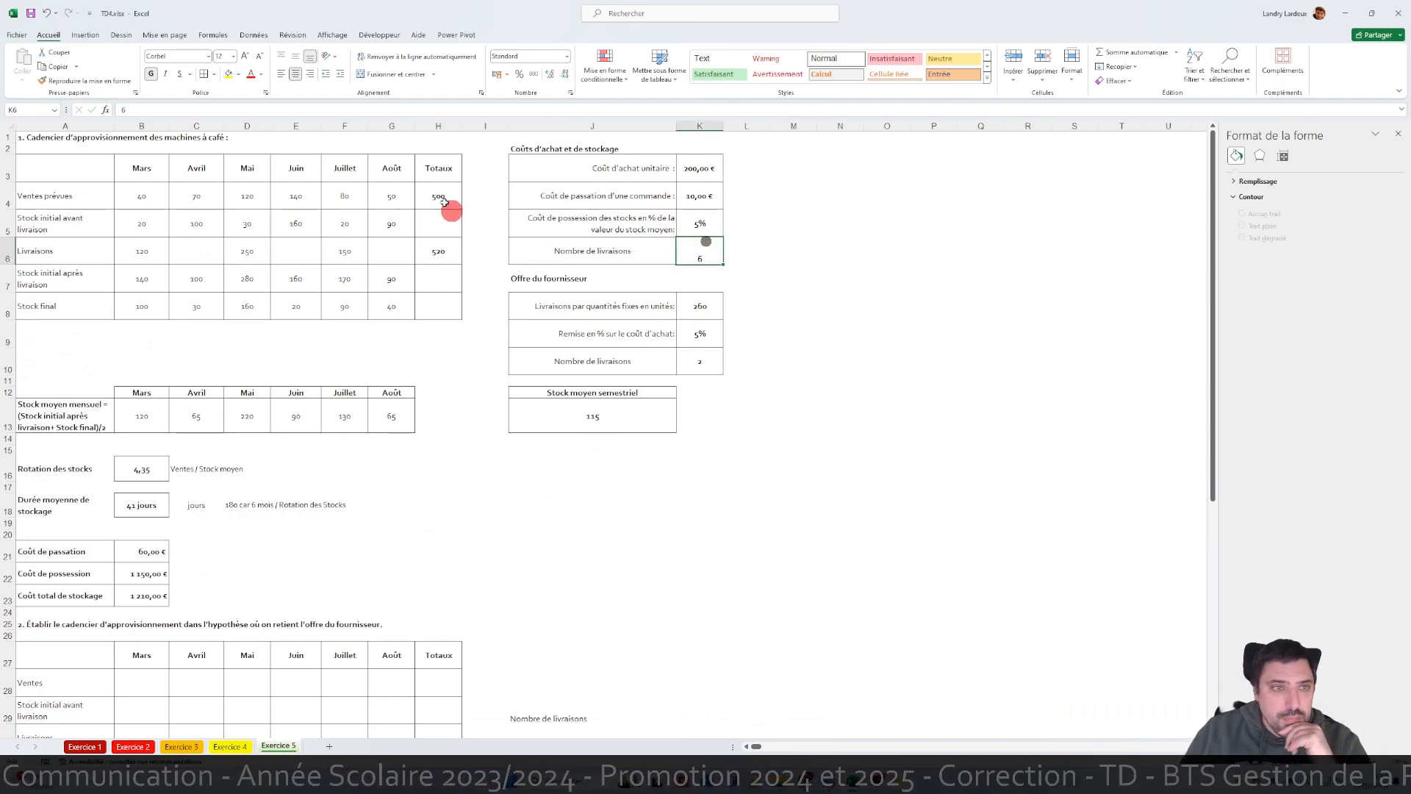
click(295, 56)
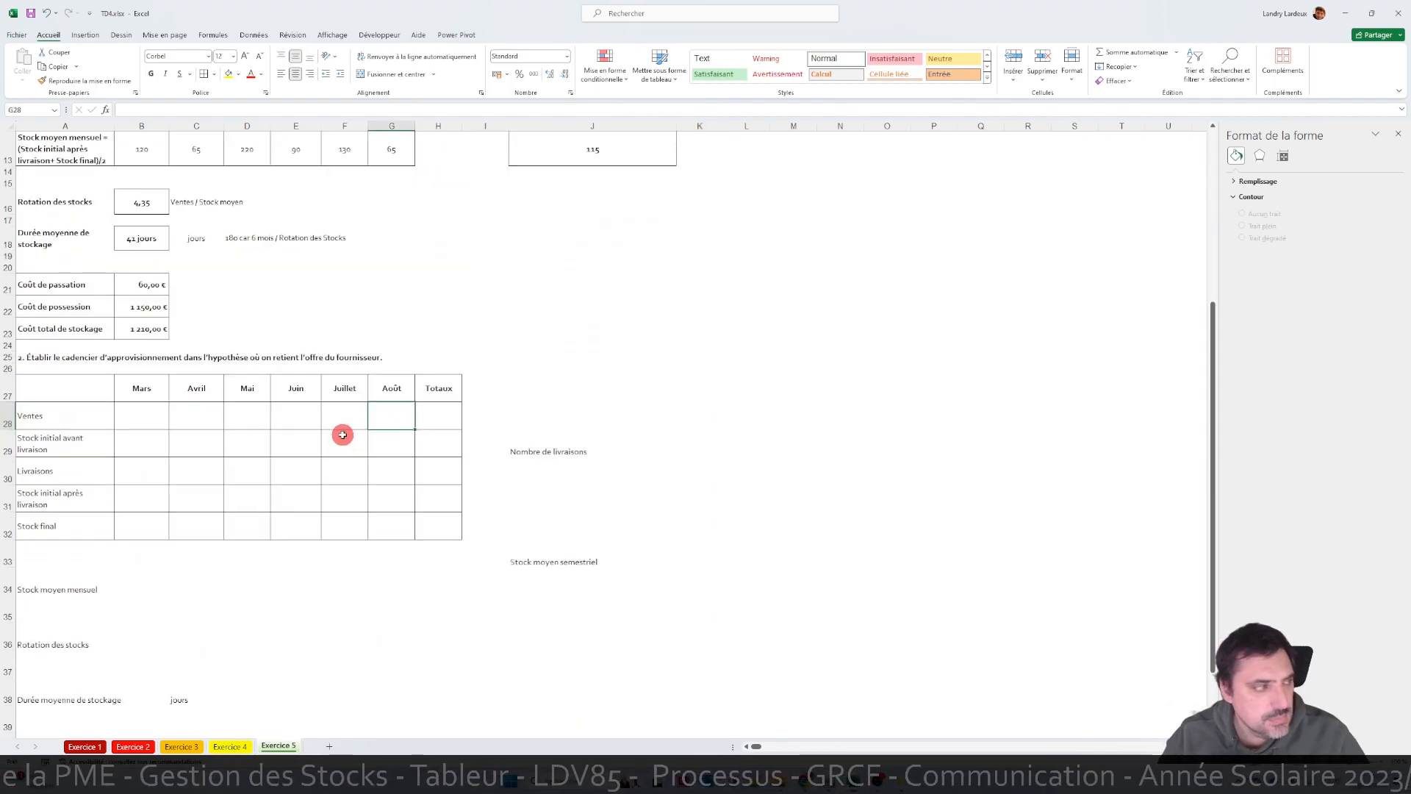
- Copy the Ventes prévues figures and total from B4:H4 and paste them as values into the Ventes row B28:H28
scroll(367, 447, up, 3)
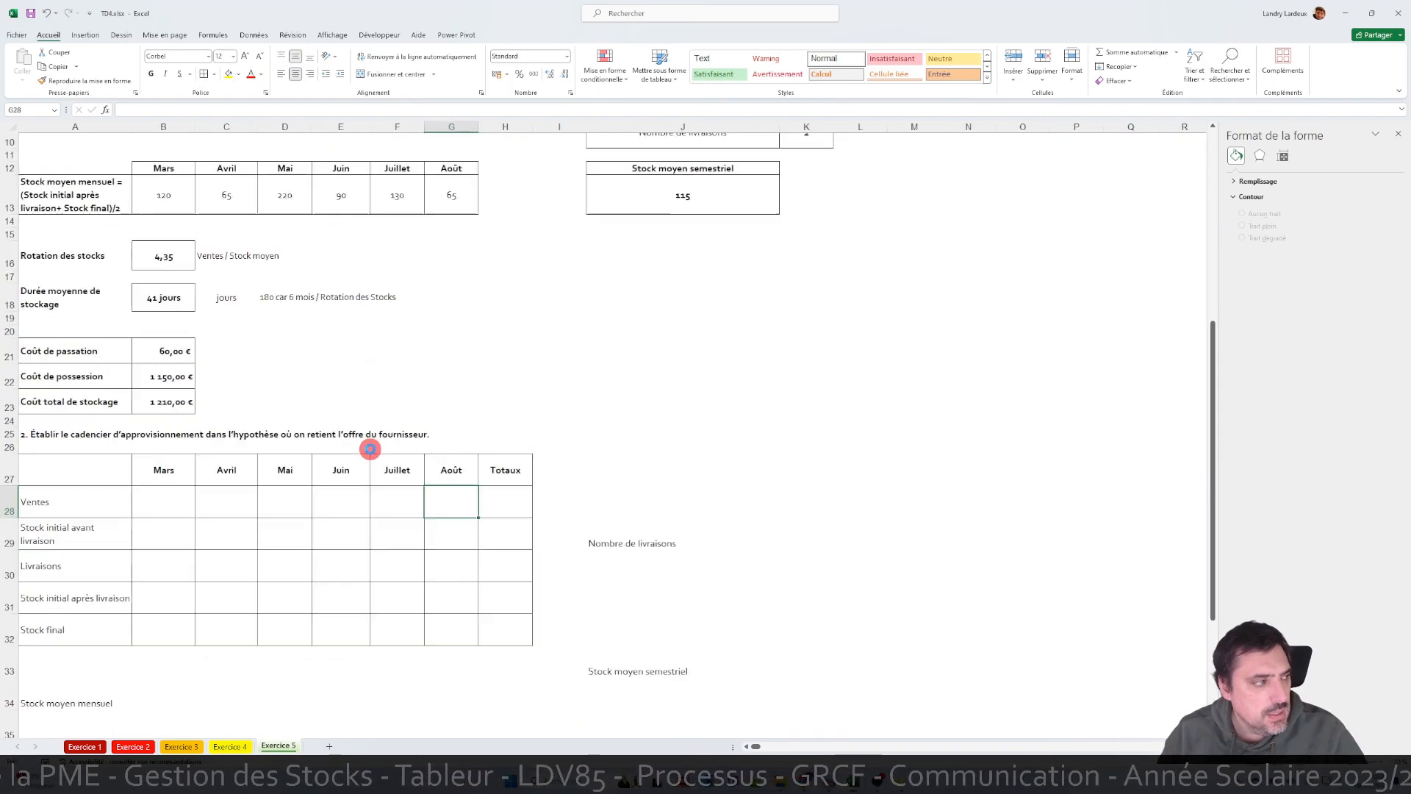
click(746, 746)
scroll(746, 746, down, 2)
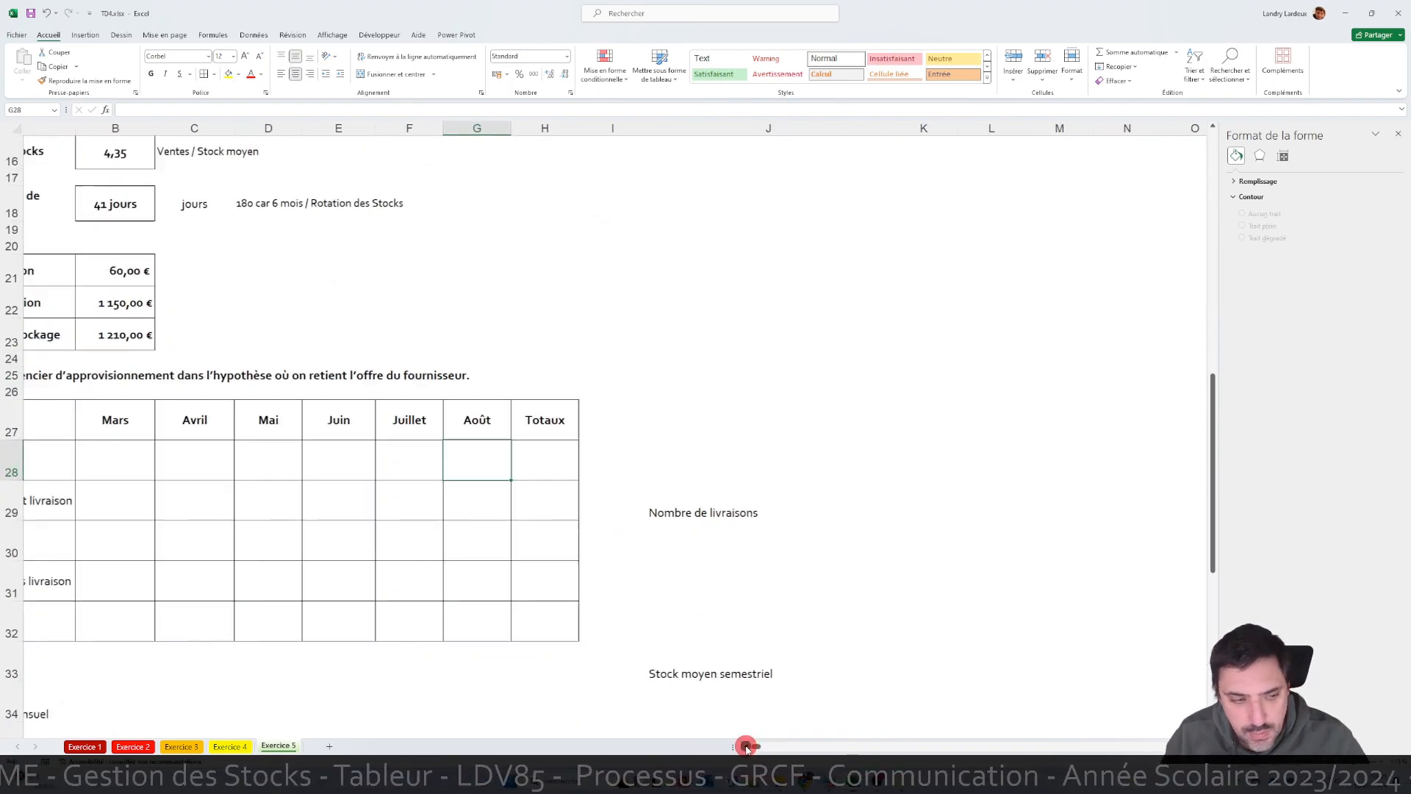
scroll(737, 601, up, 2)
scroll(734, 599, up, 5)
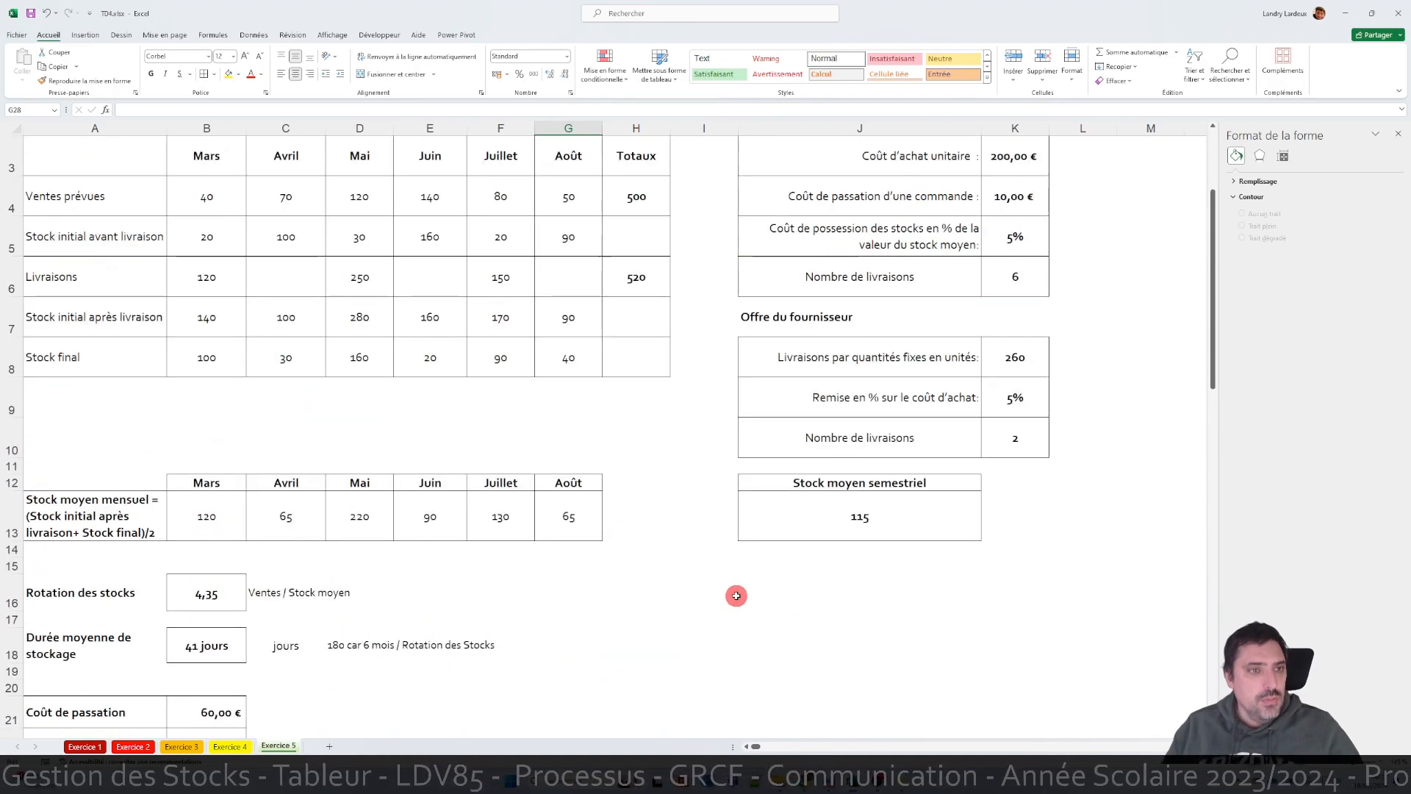
click(221, 232)
drag(220, 232, 637, 236)
scroll(318, 354, down, 6)
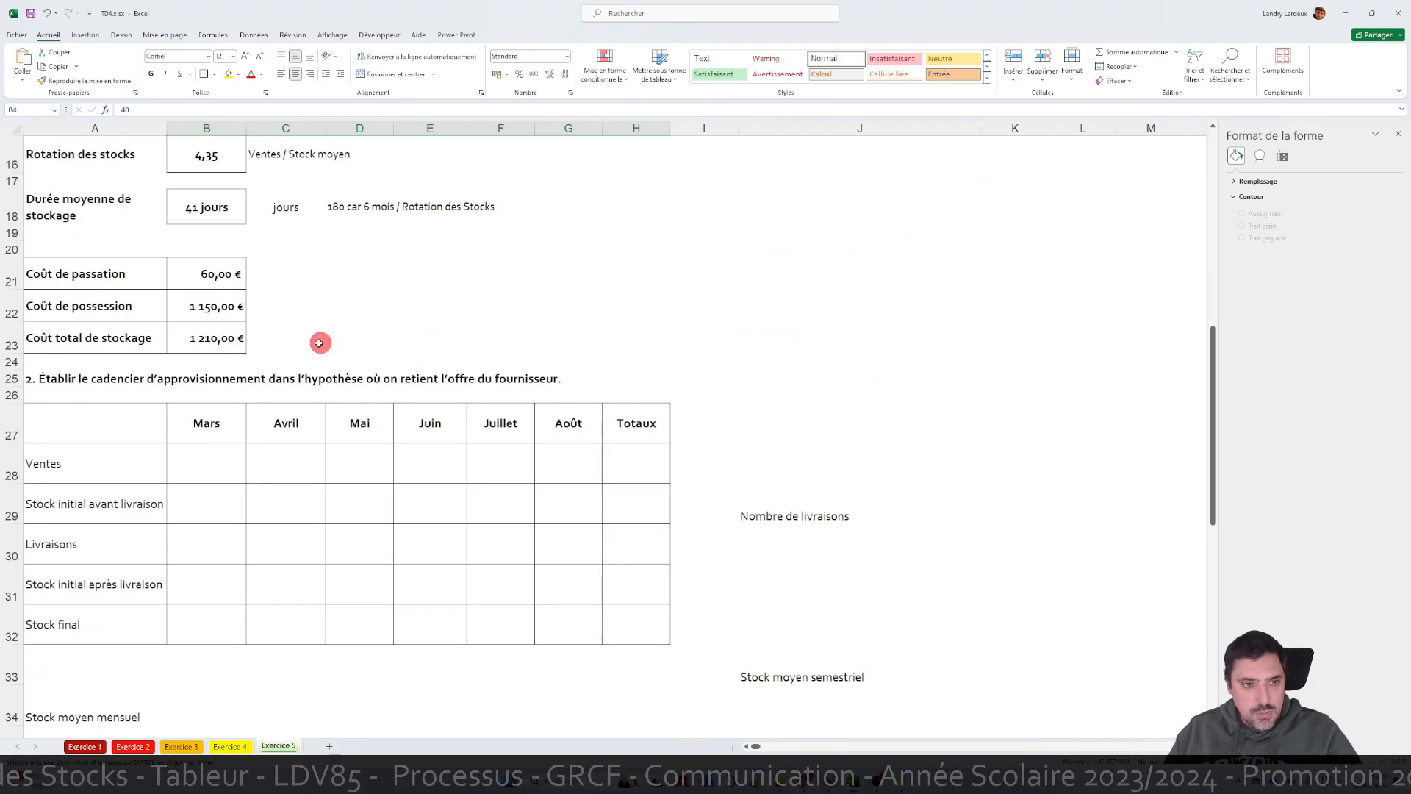
click(187, 364)
click(40, 66)
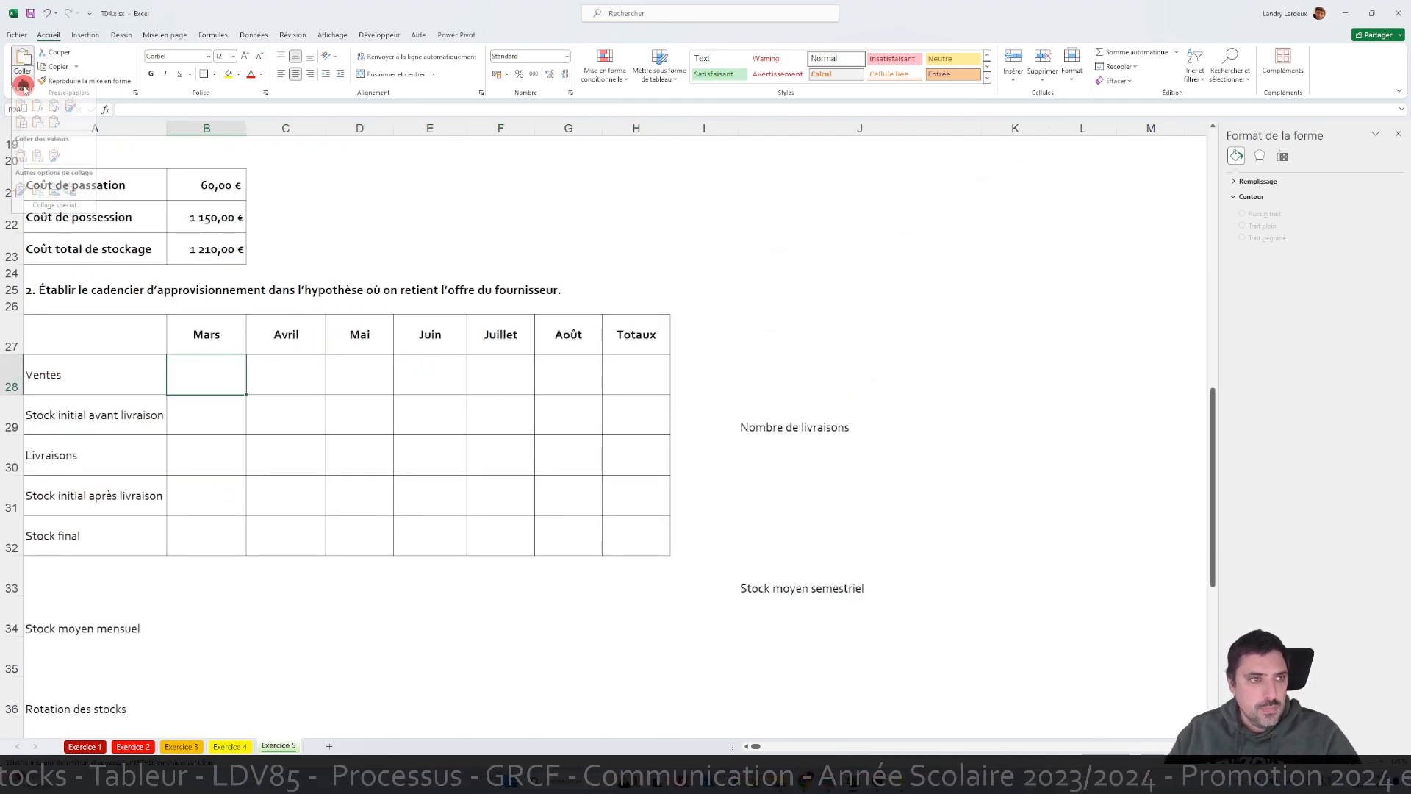
click(18, 161)
- Compare the supplier-offer schedule and its Nombre de livraisons cell K29 with the first schedule and the Offre du fournisseur data
scroll(543, 286, up, 6)
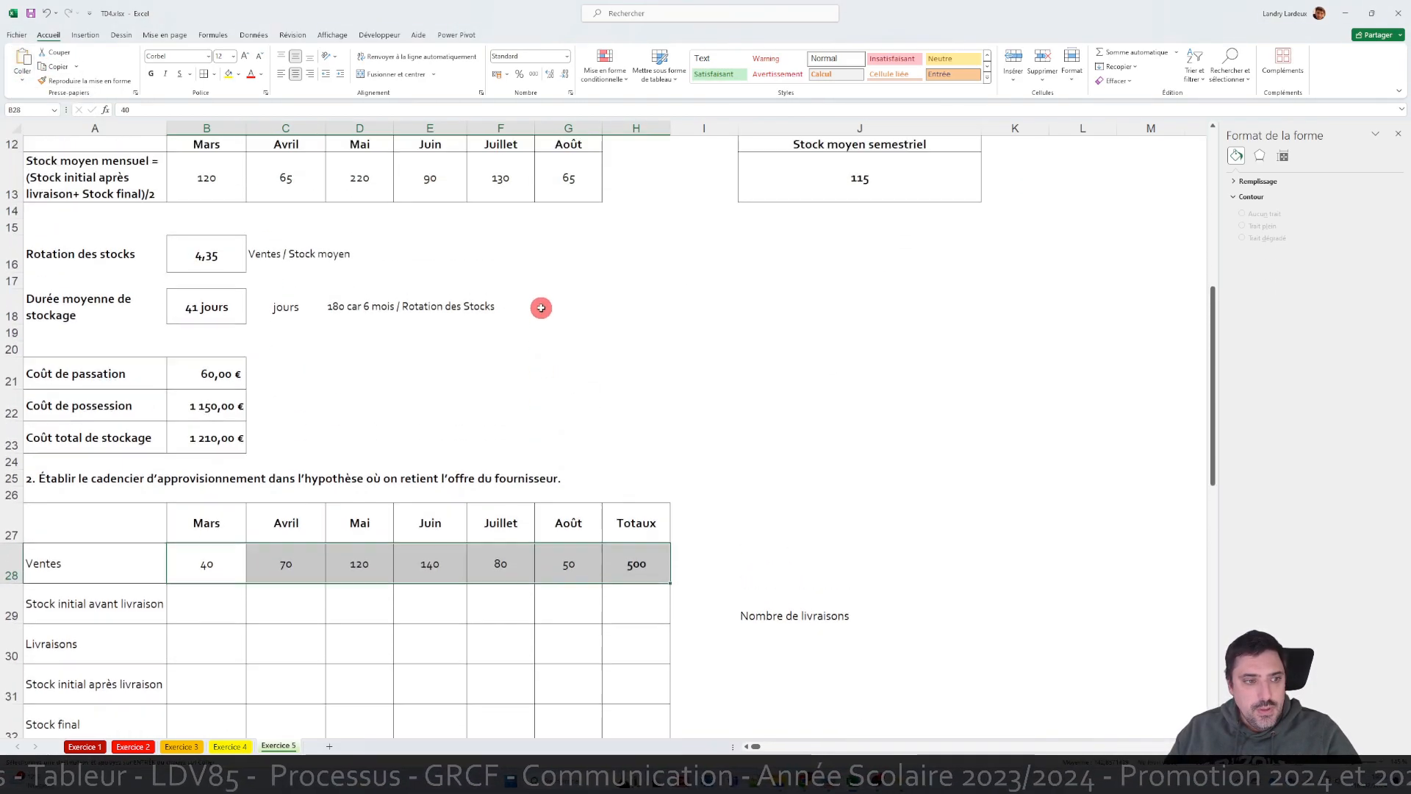
scroll(535, 308, down, 6)
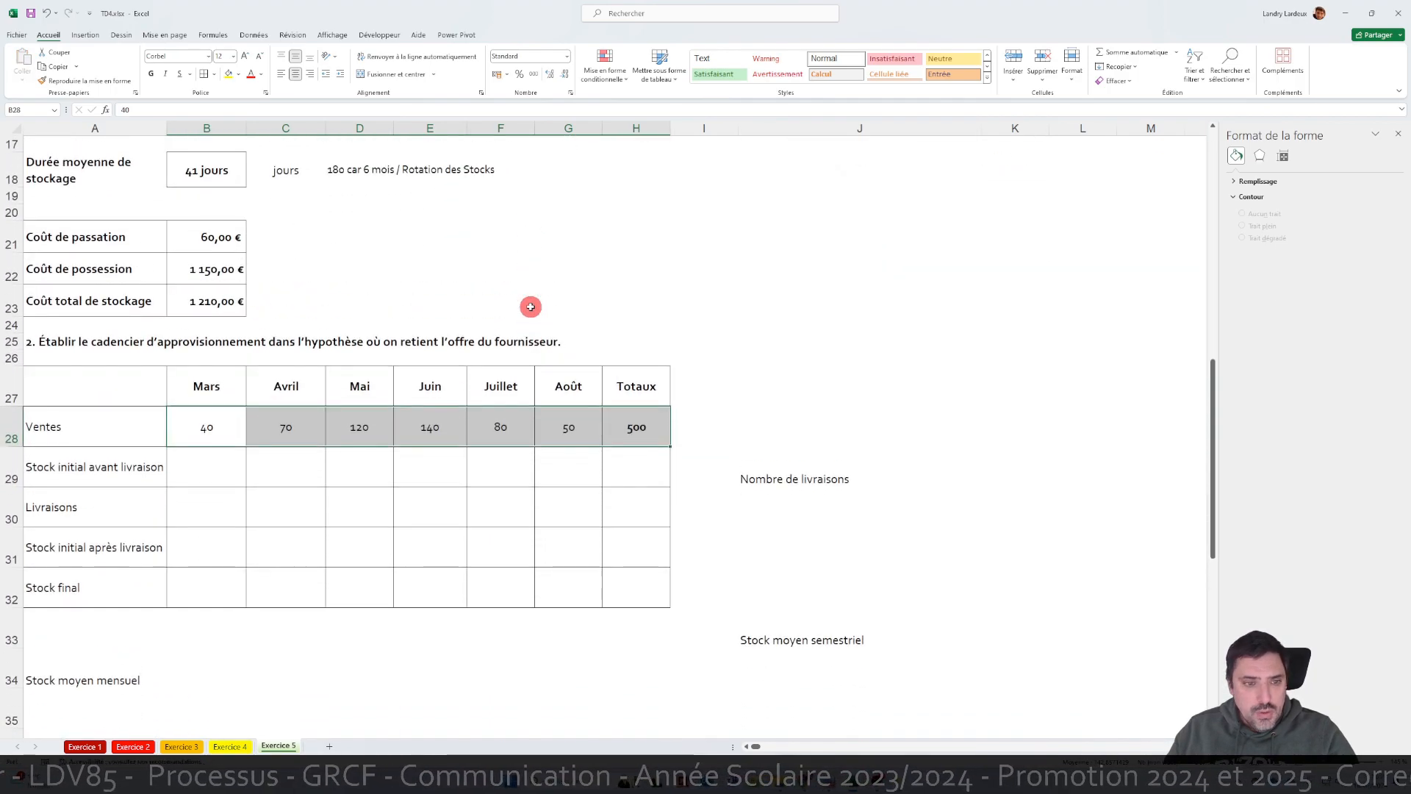
scroll(530, 306, down, 1)
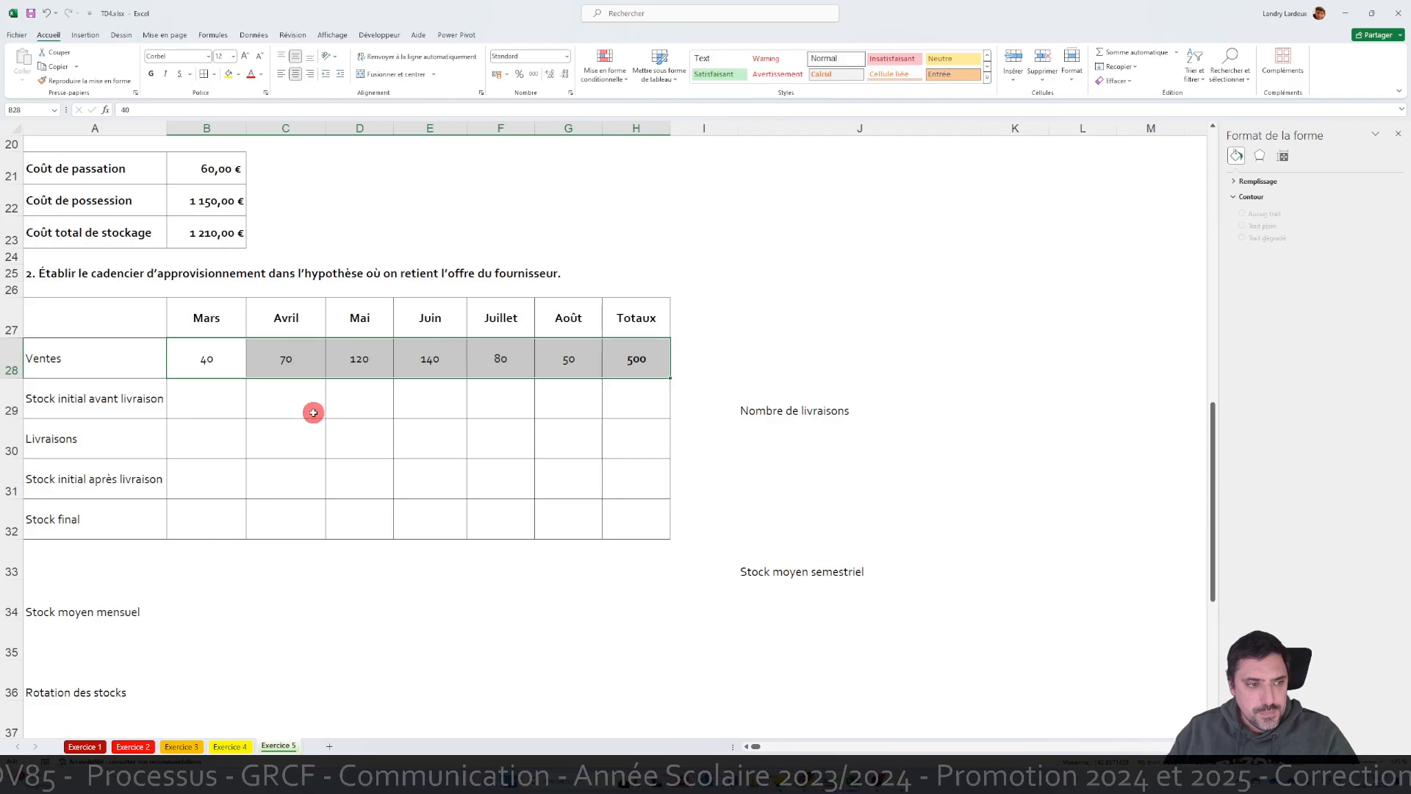
click(895, 410)
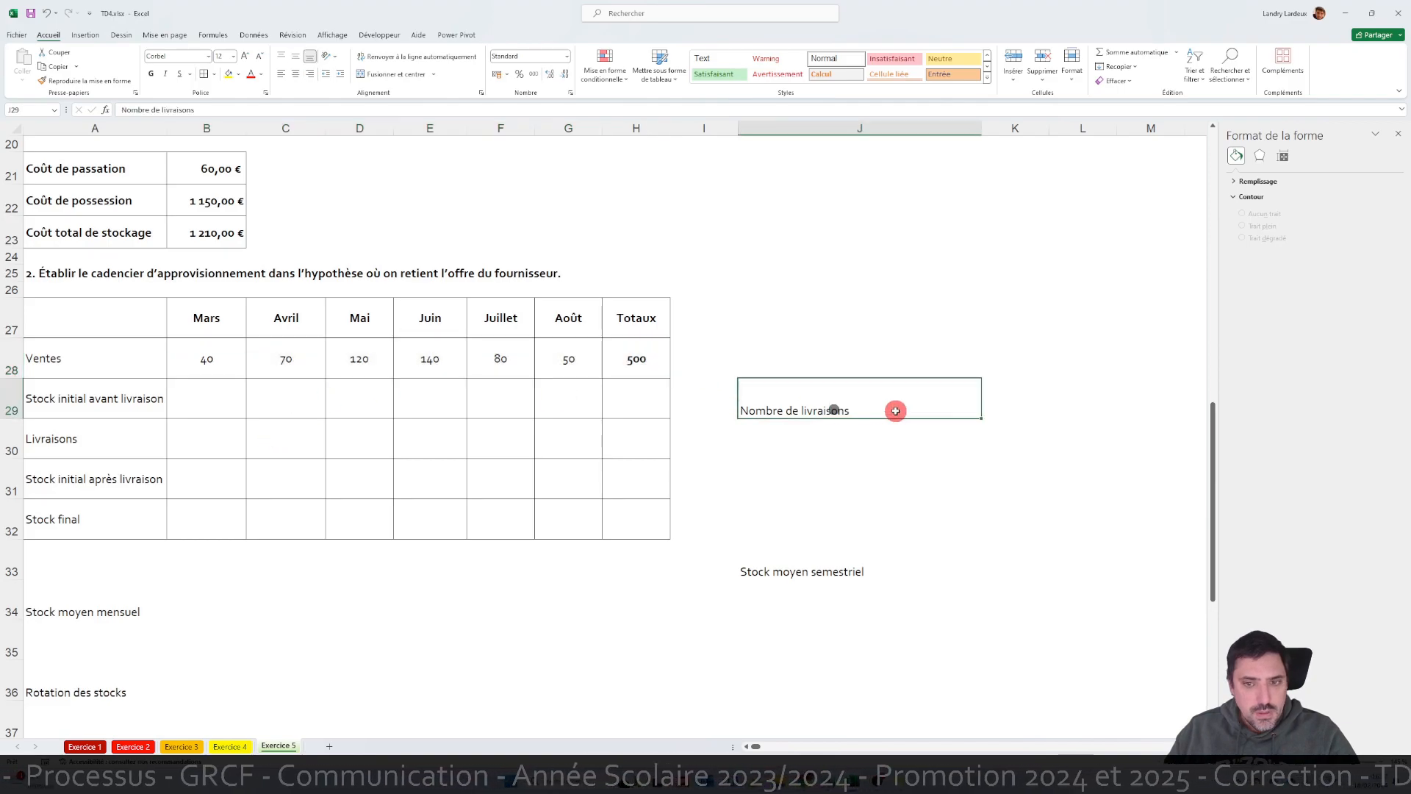
click(1013, 400)
scroll(1021, 375, up, 4)
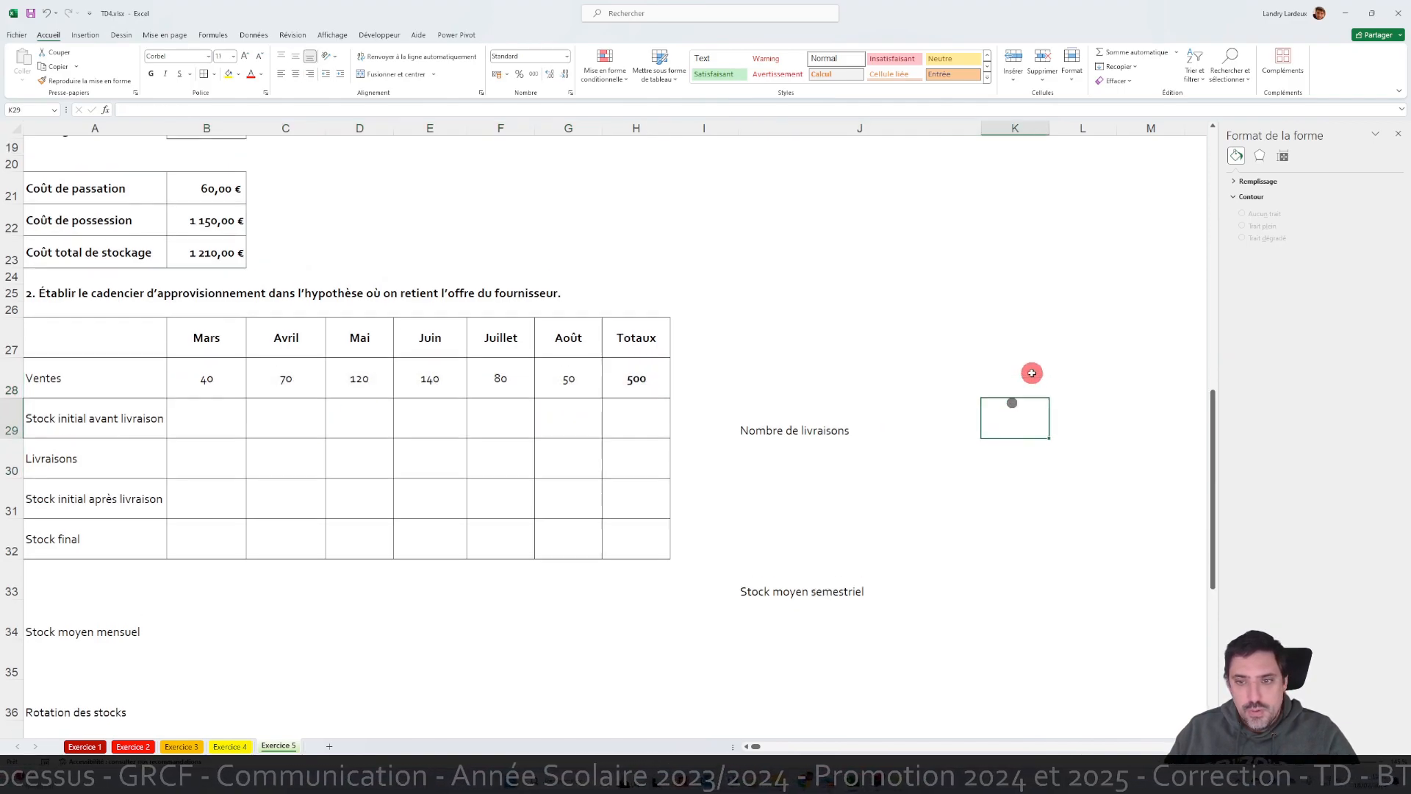
scroll(1032, 372, up, 2)
scroll(1032, 373, down, 1)
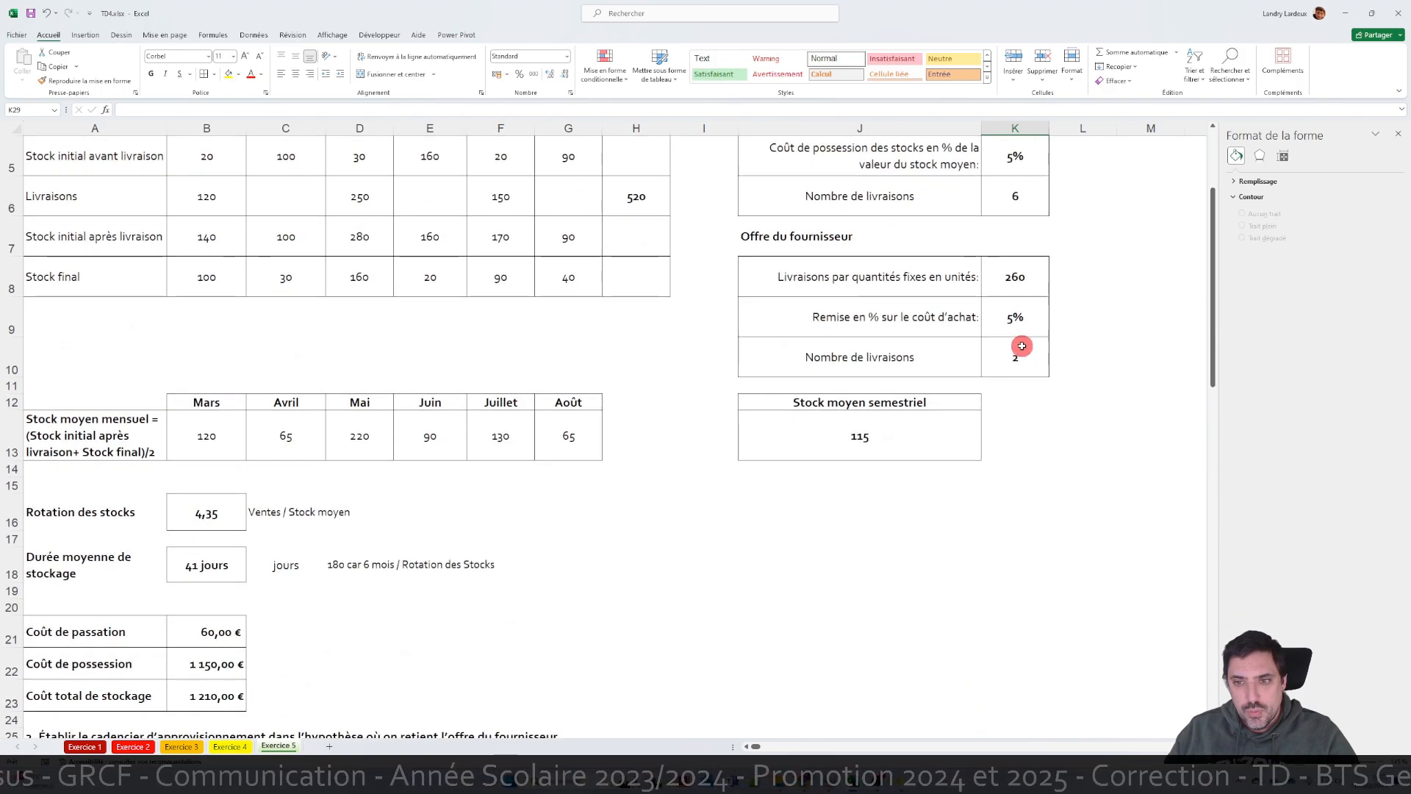
scroll(1016, 349, down, 1)
scroll(677, 363, down, 2)
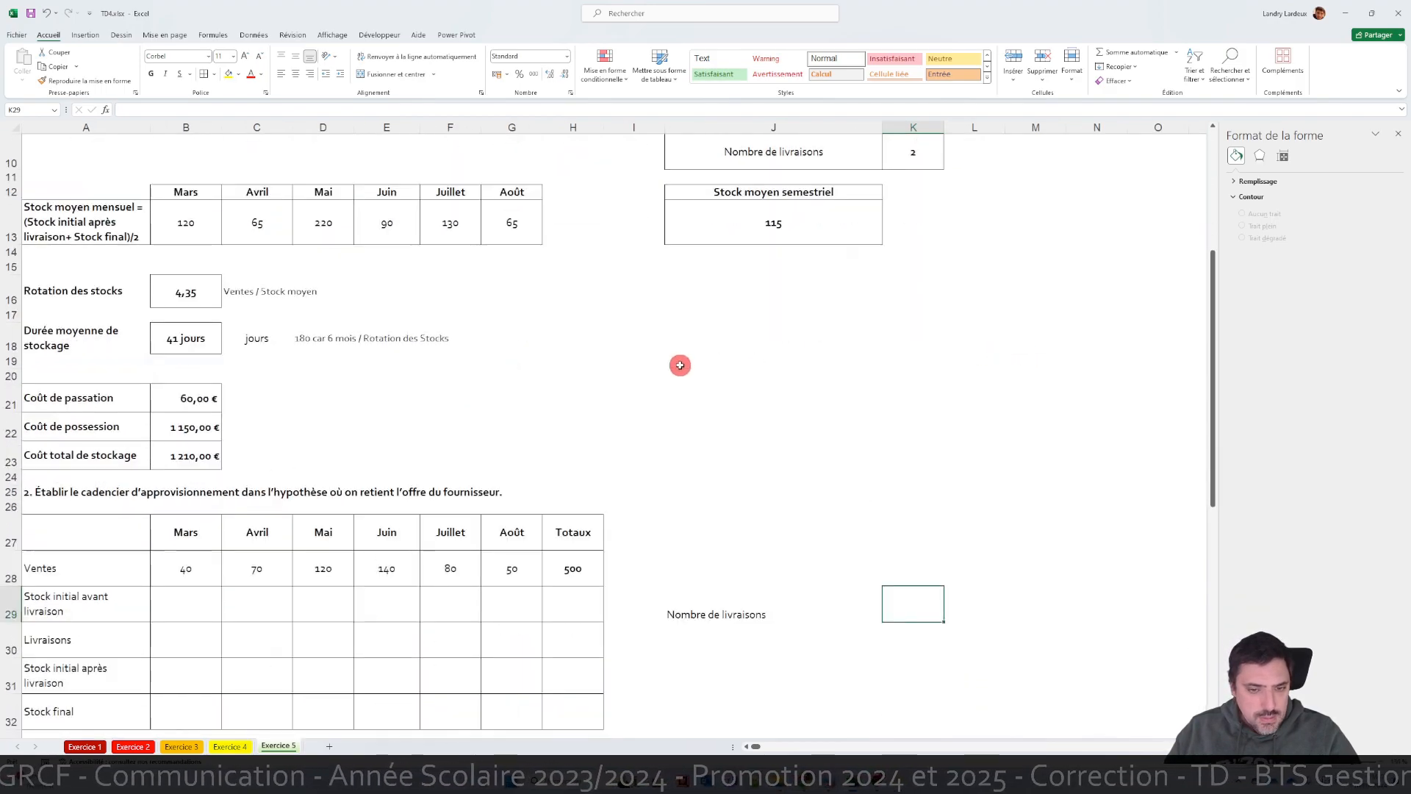
scroll(620, 367, down, 1)
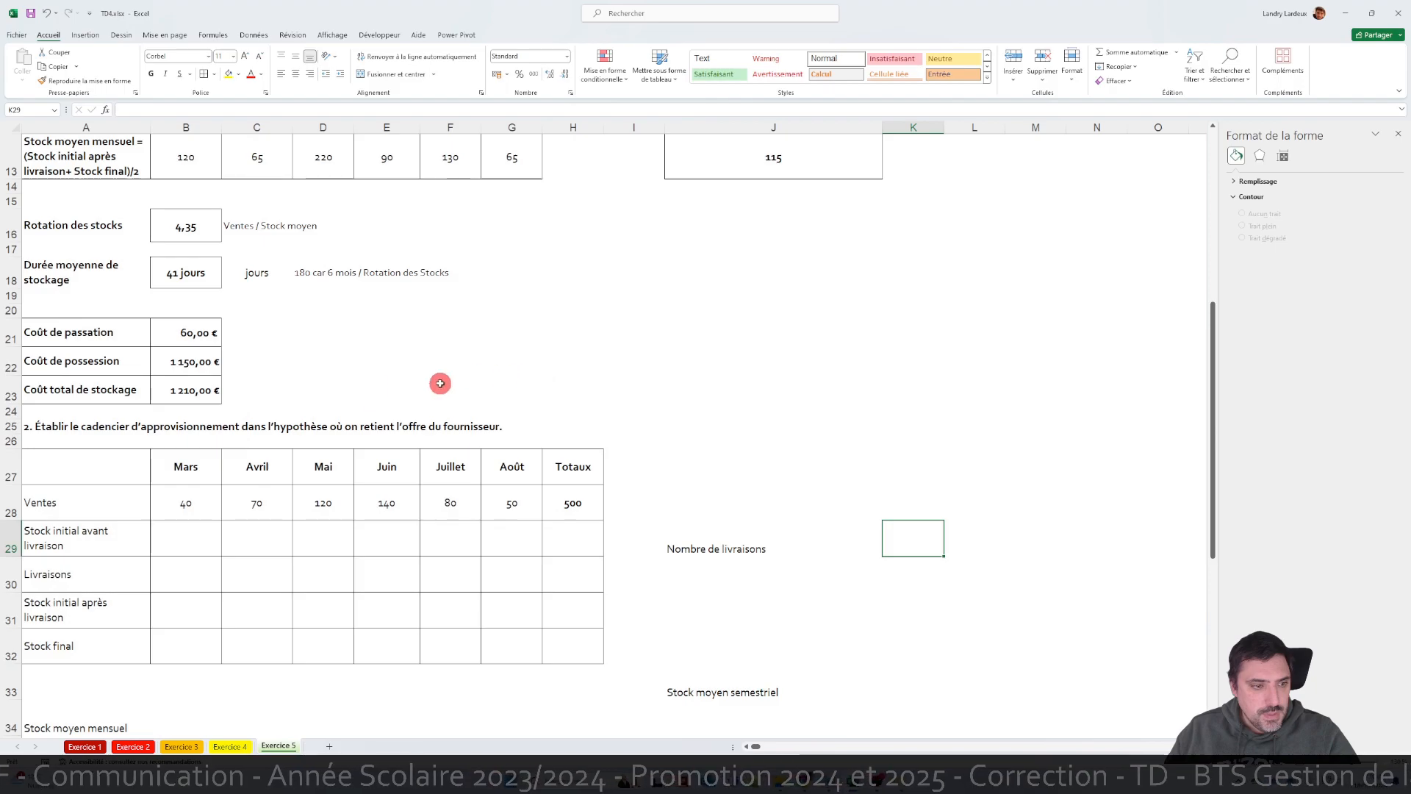
scroll(441, 382, up, 4)
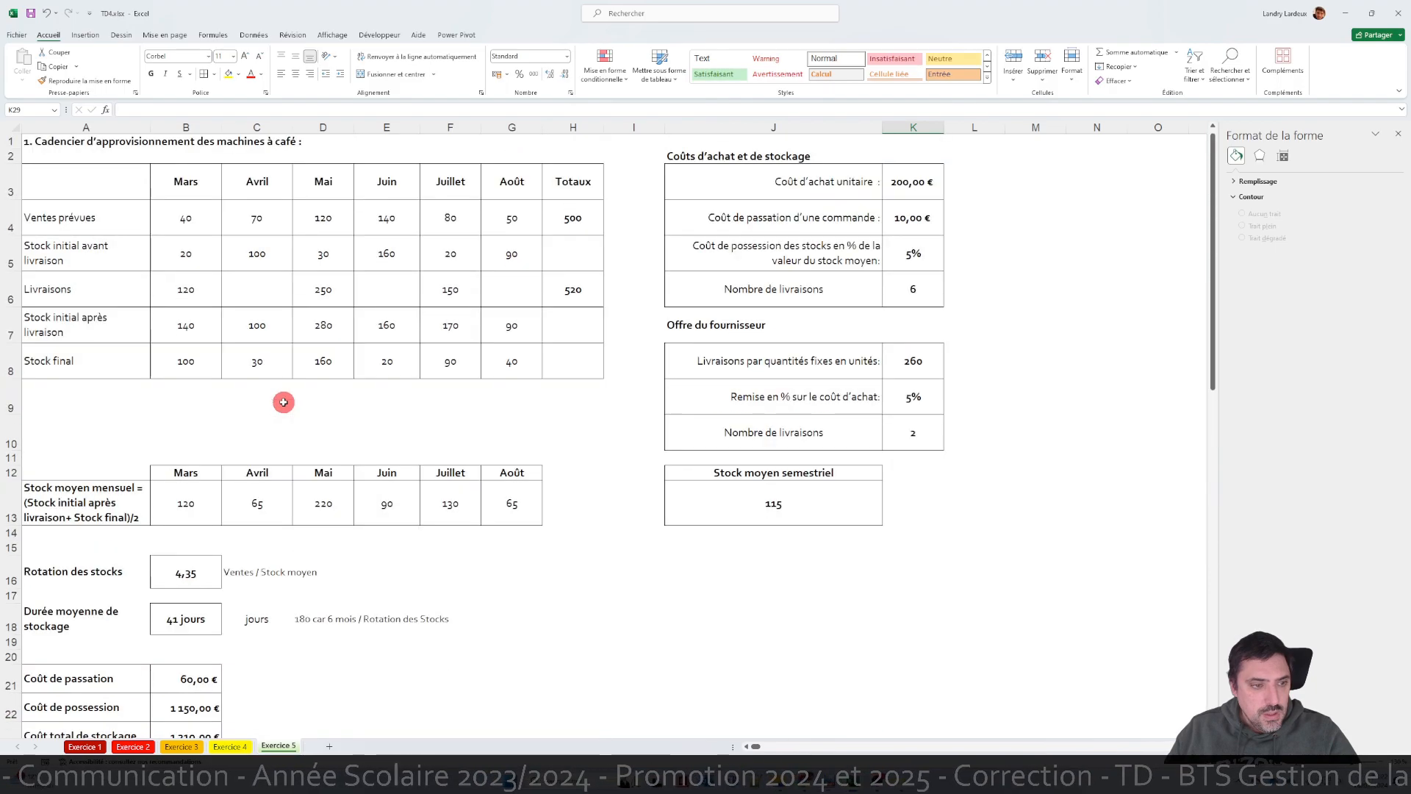
- Check the initial March stock in B5, and enter a March delivery of 260 in B30
click(167, 245)
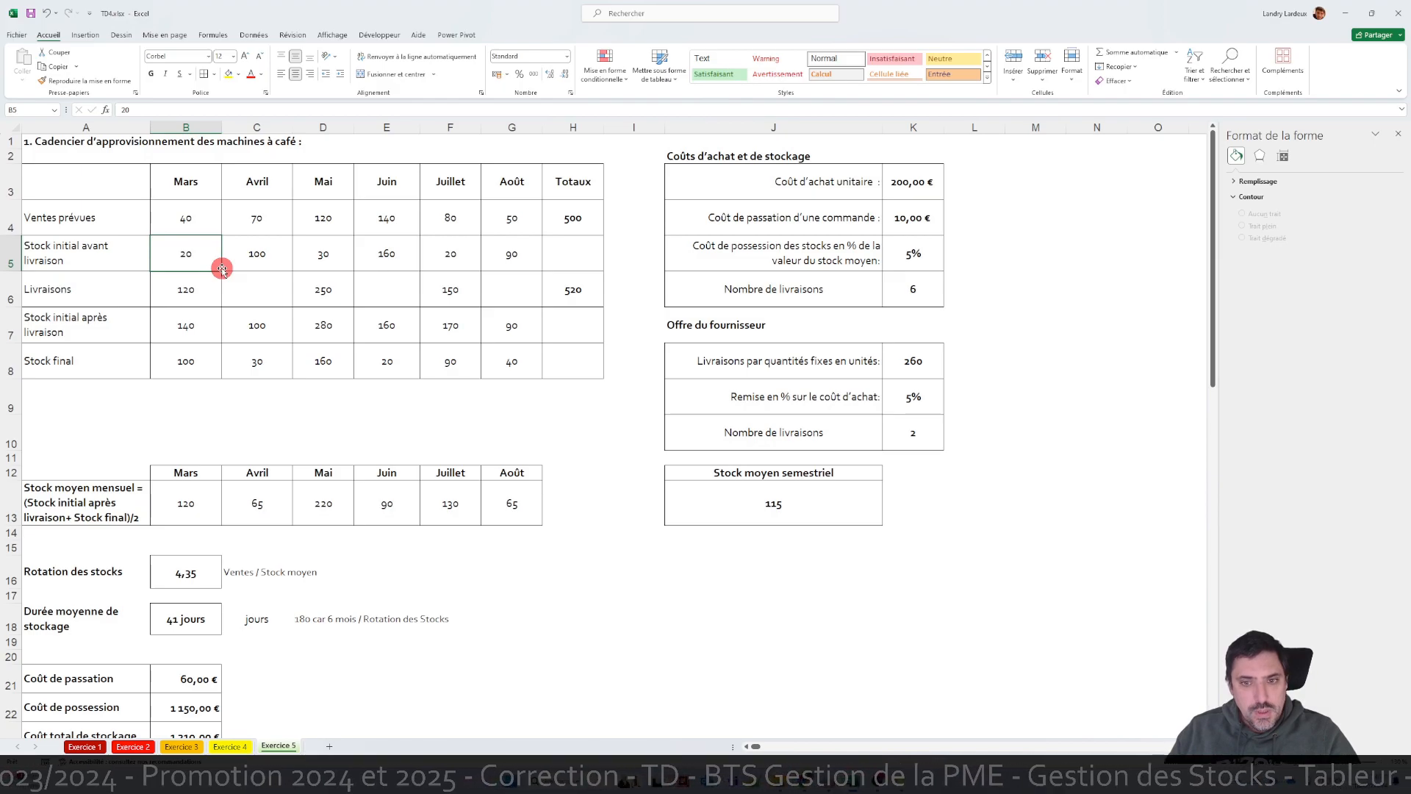
scroll(410, 337, down, 5)
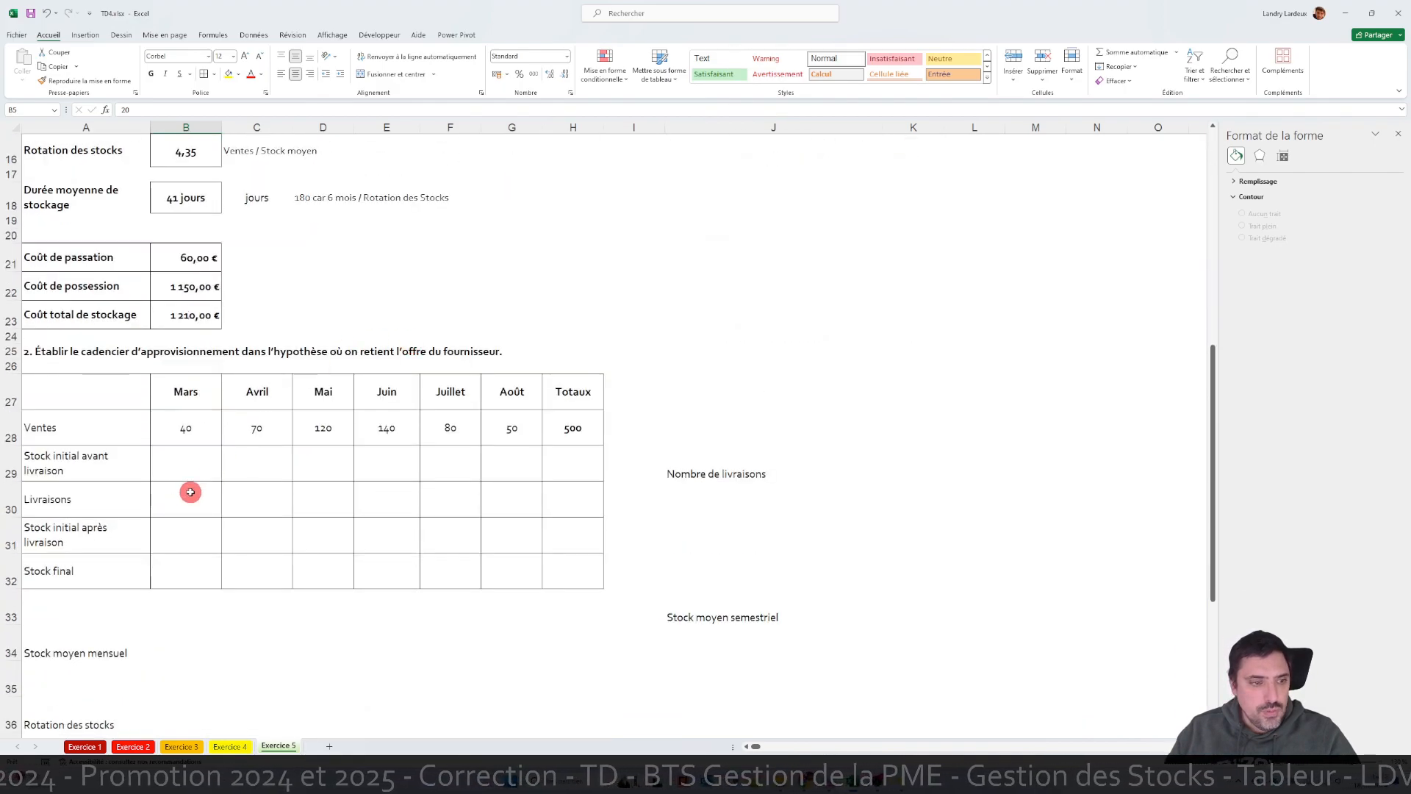
click(190, 492)
text(26)
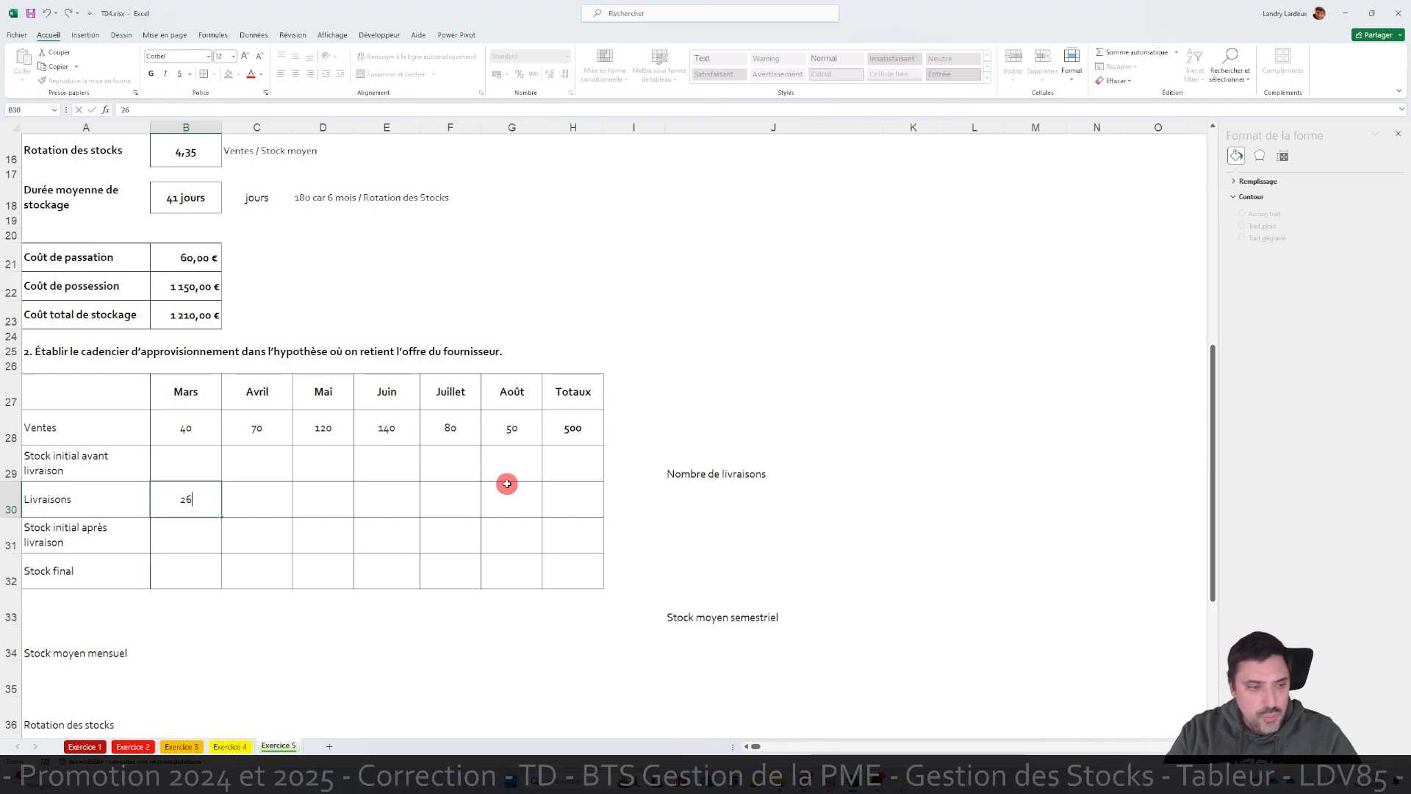
text(0)
click(189, 529)
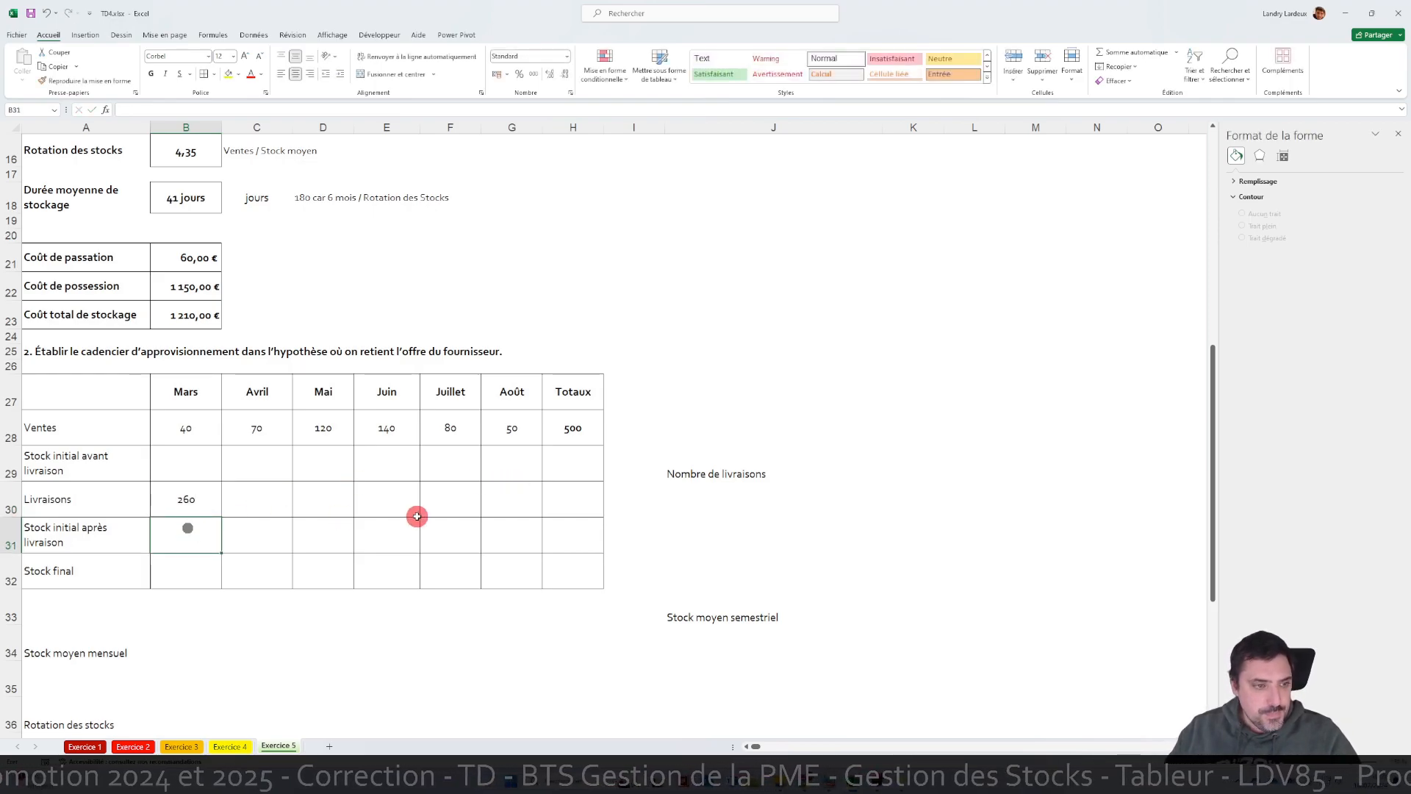
scroll(380, 488, up, 5)
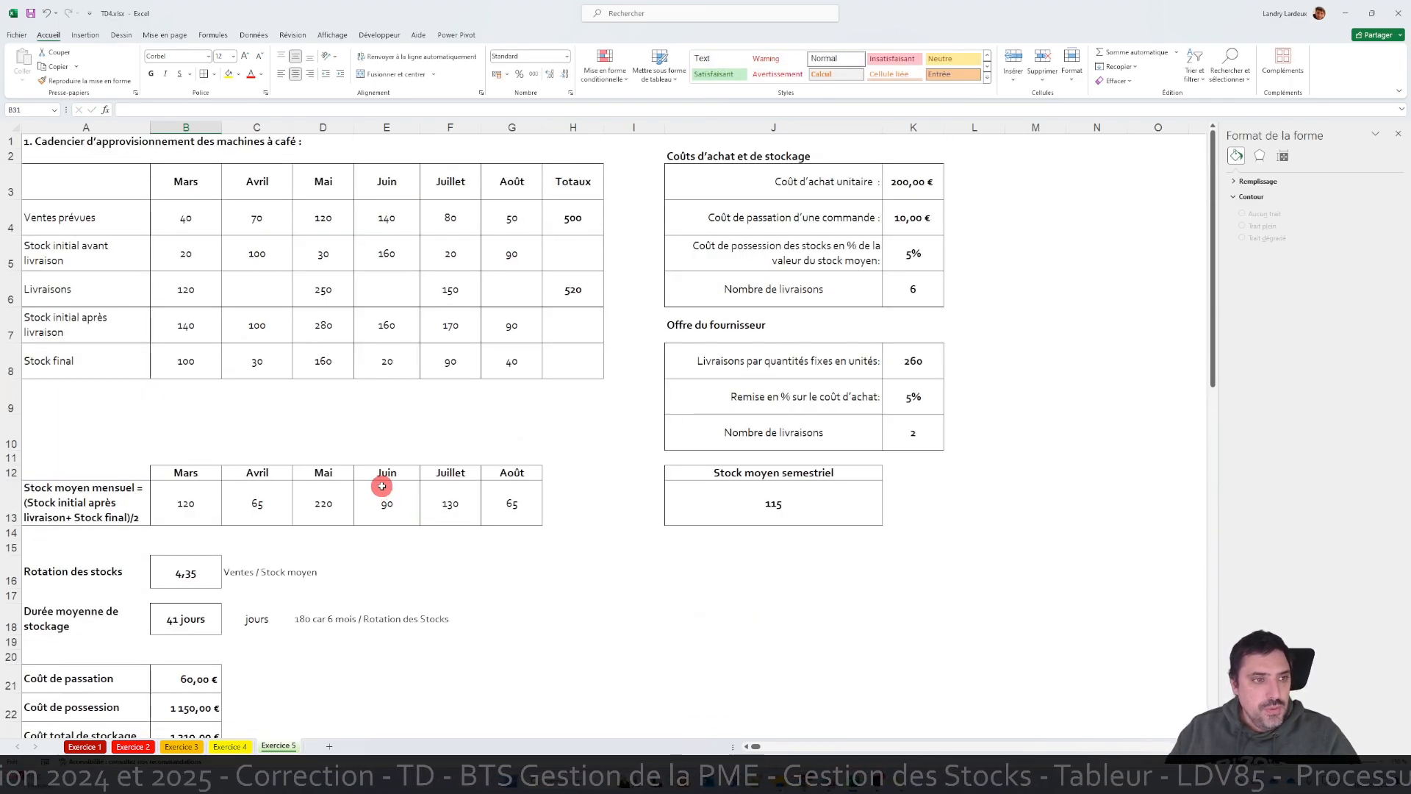
- Enter a March initial stock of 20 in B29 and a March delivery of 260 in B30
scroll(382, 486, down, 7)
click(193, 309)
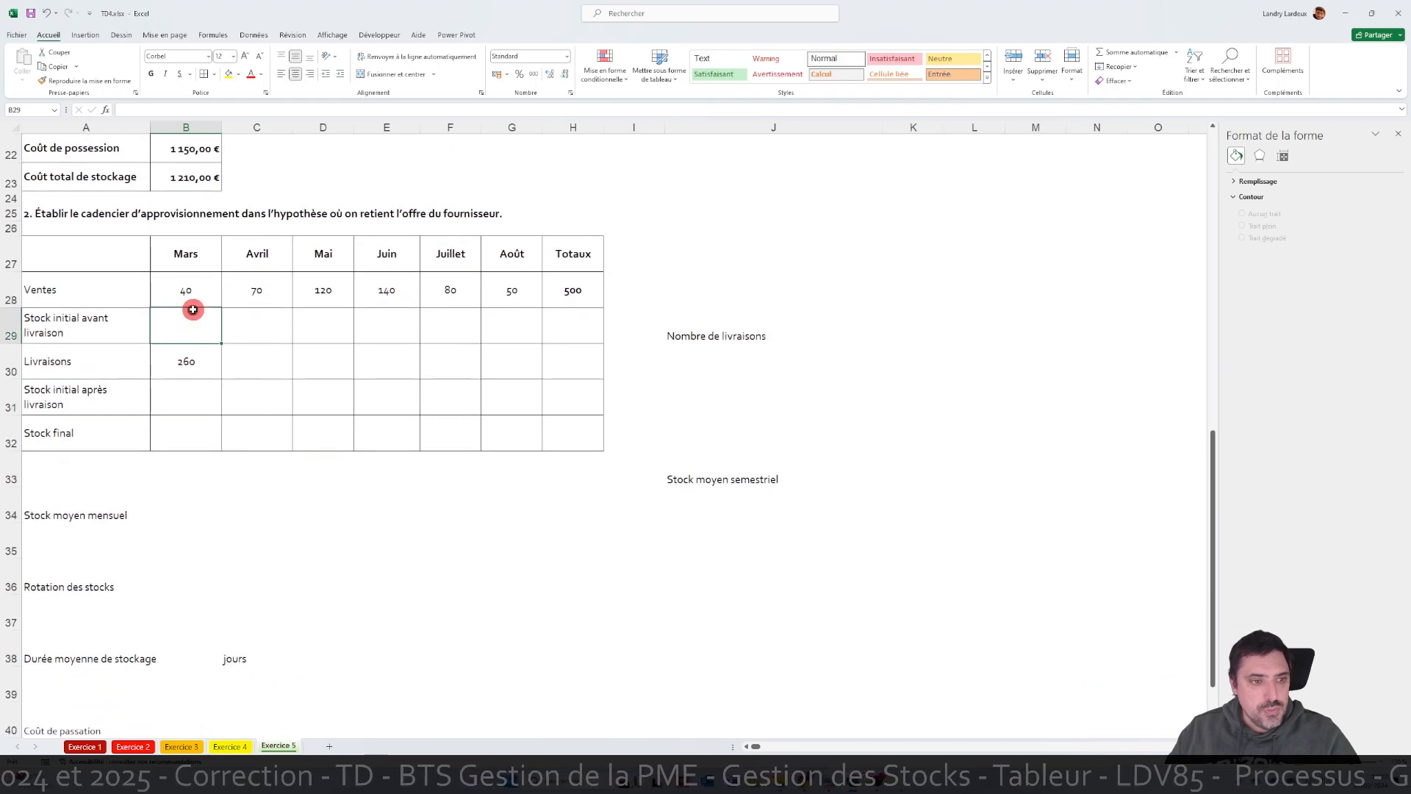
text(20)
key(Return)
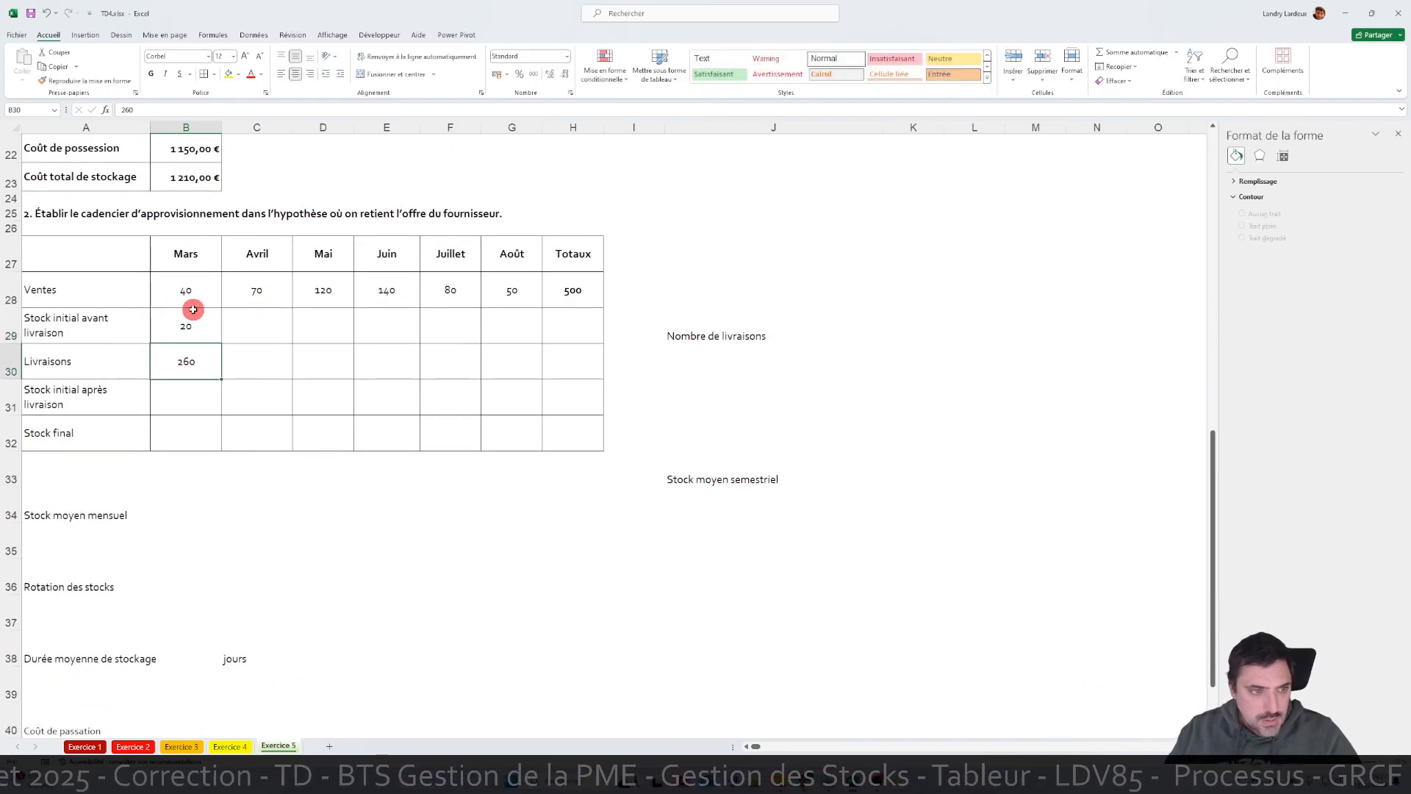
text(260)
key(Return)
- Copy the March post-delivery stock and Stock final formulas from B7:B8 into B31:B32, and fill them across through Août
scroll(279, 377, up, 7)
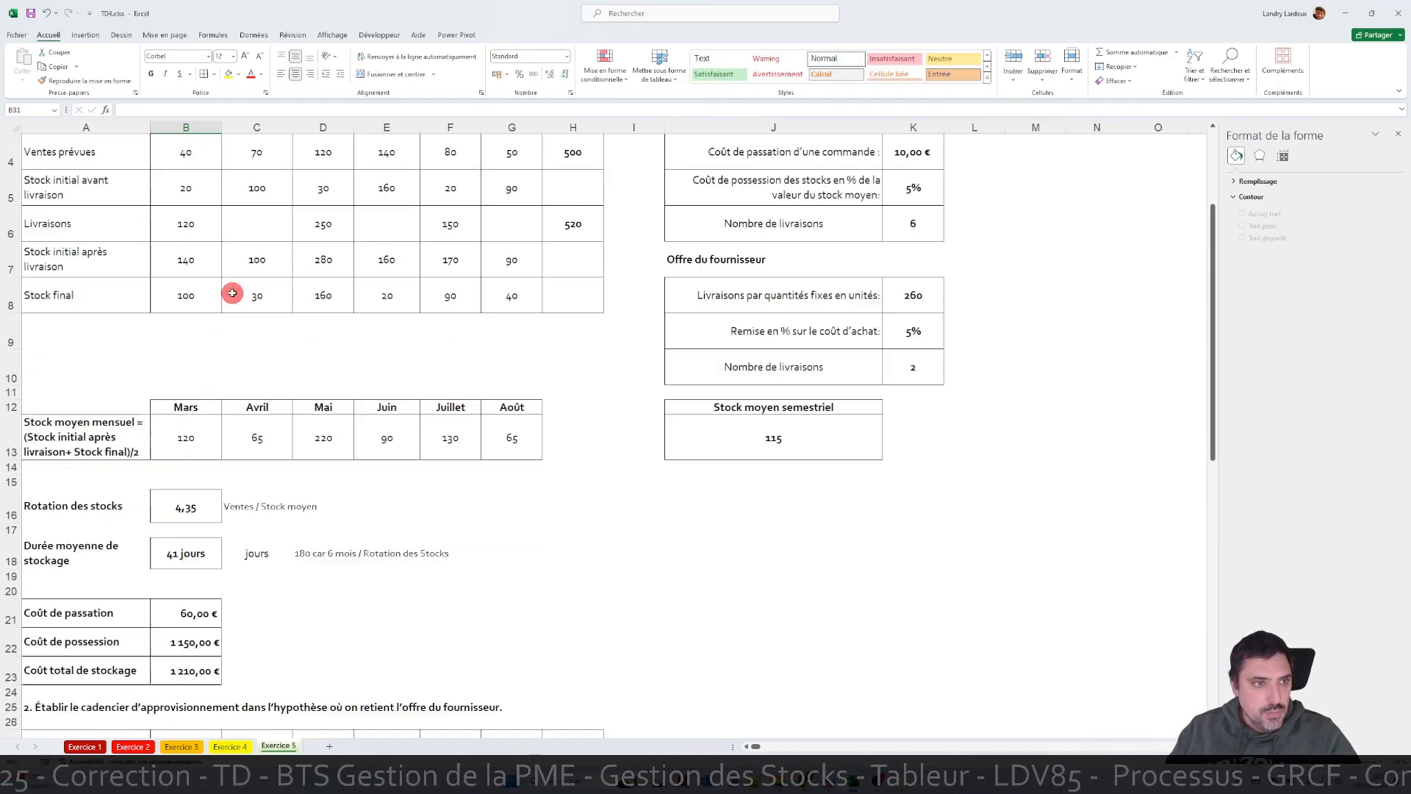
click(197, 322)
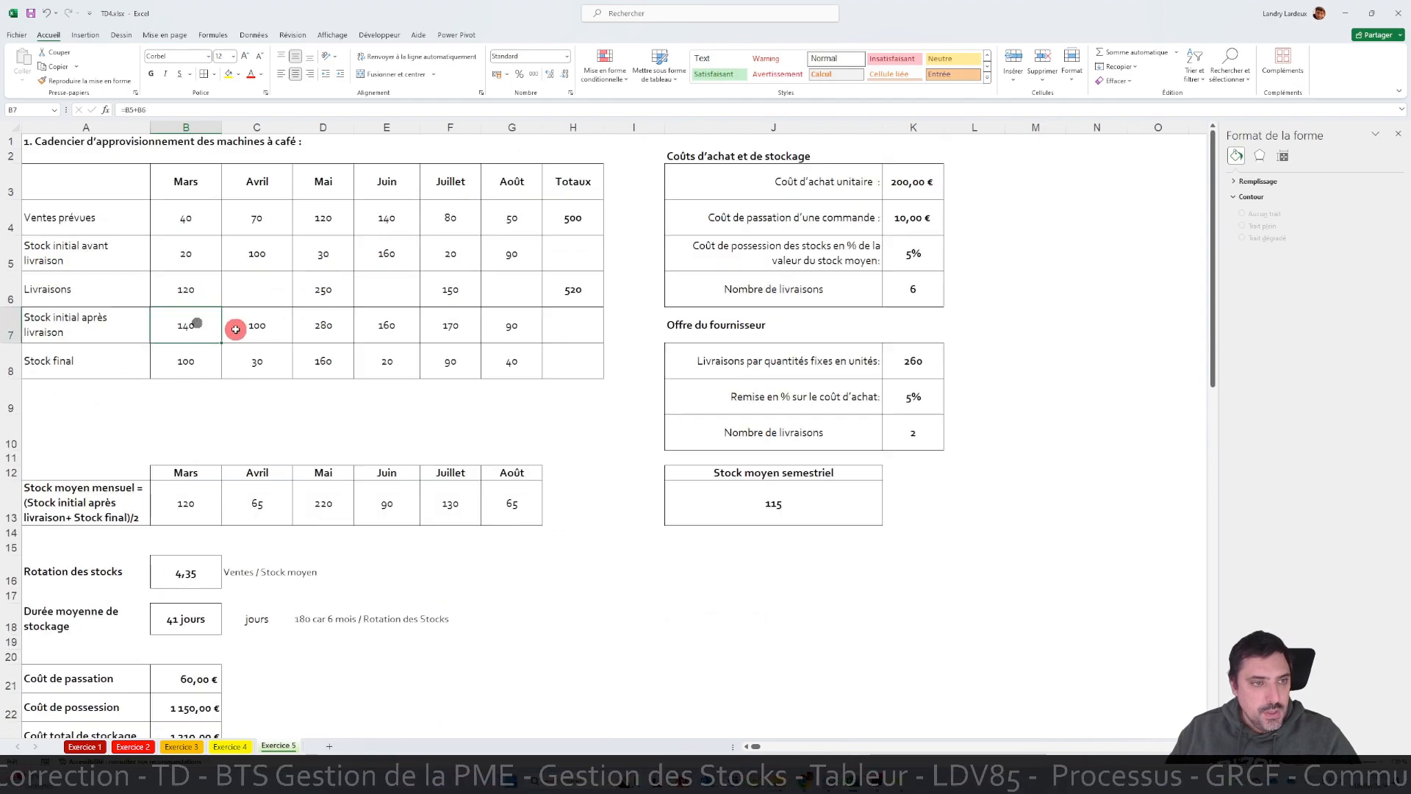
click(166, 347)
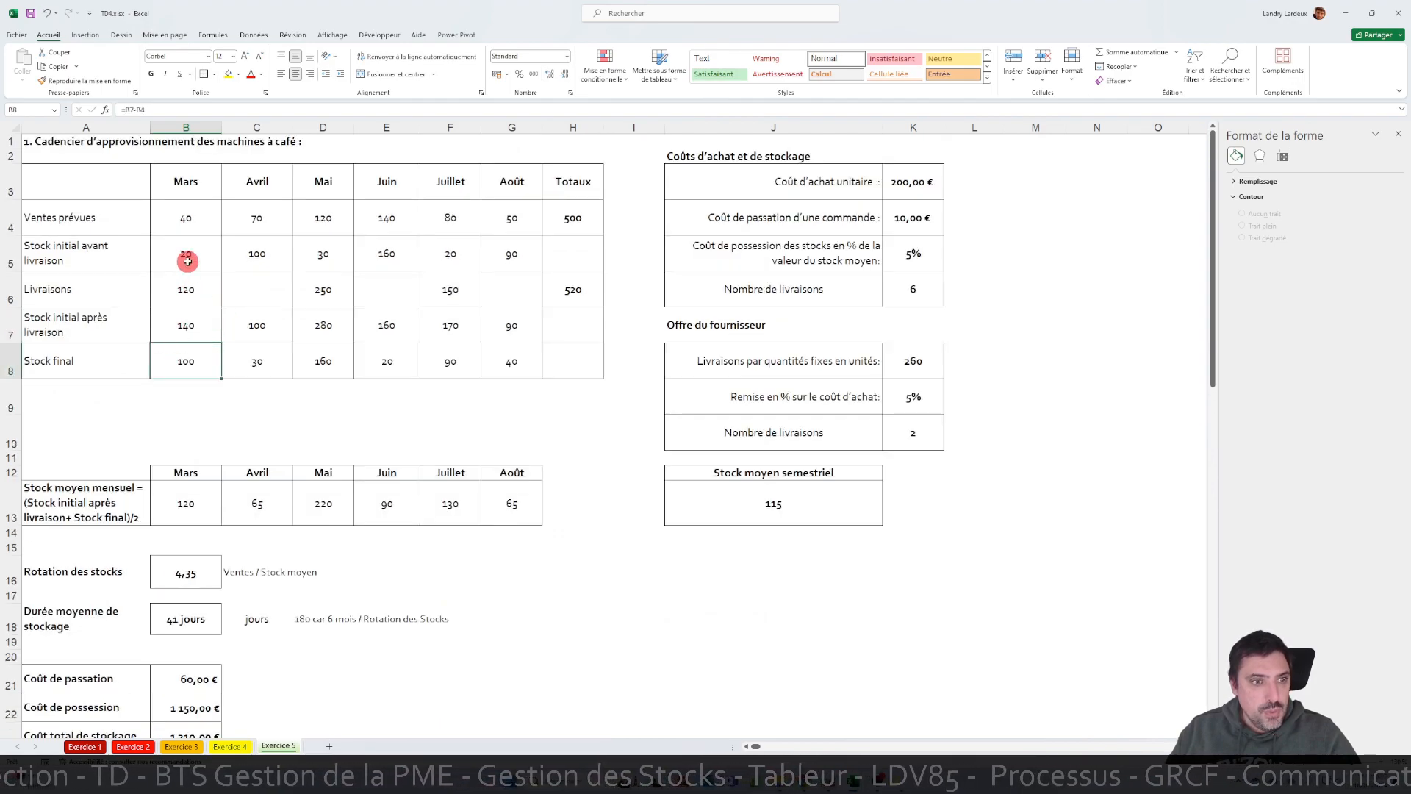
drag(192, 322, 189, 356)
right_click(193, 314)
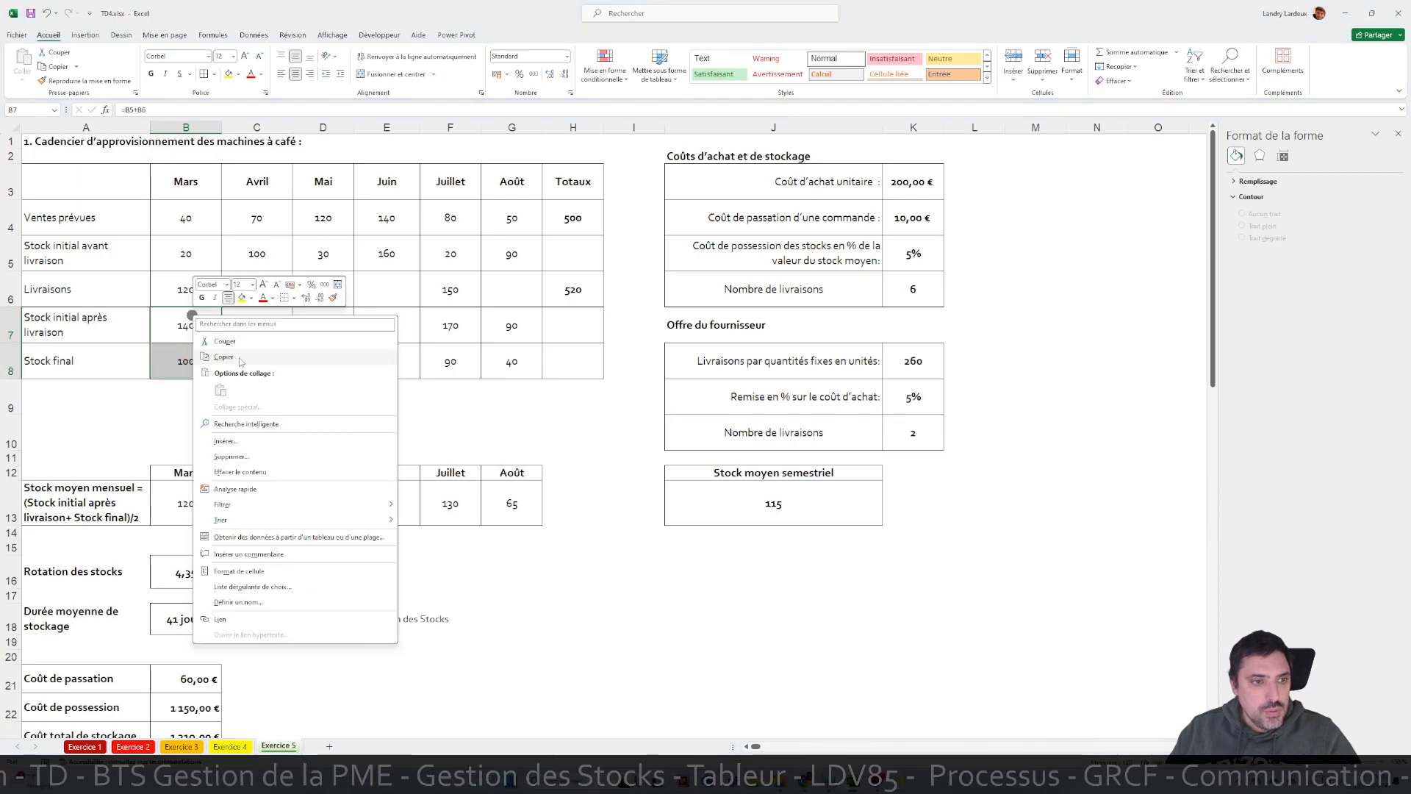
click(240, 359)
scroll(283, 347, down, 7)
click(197, 391)
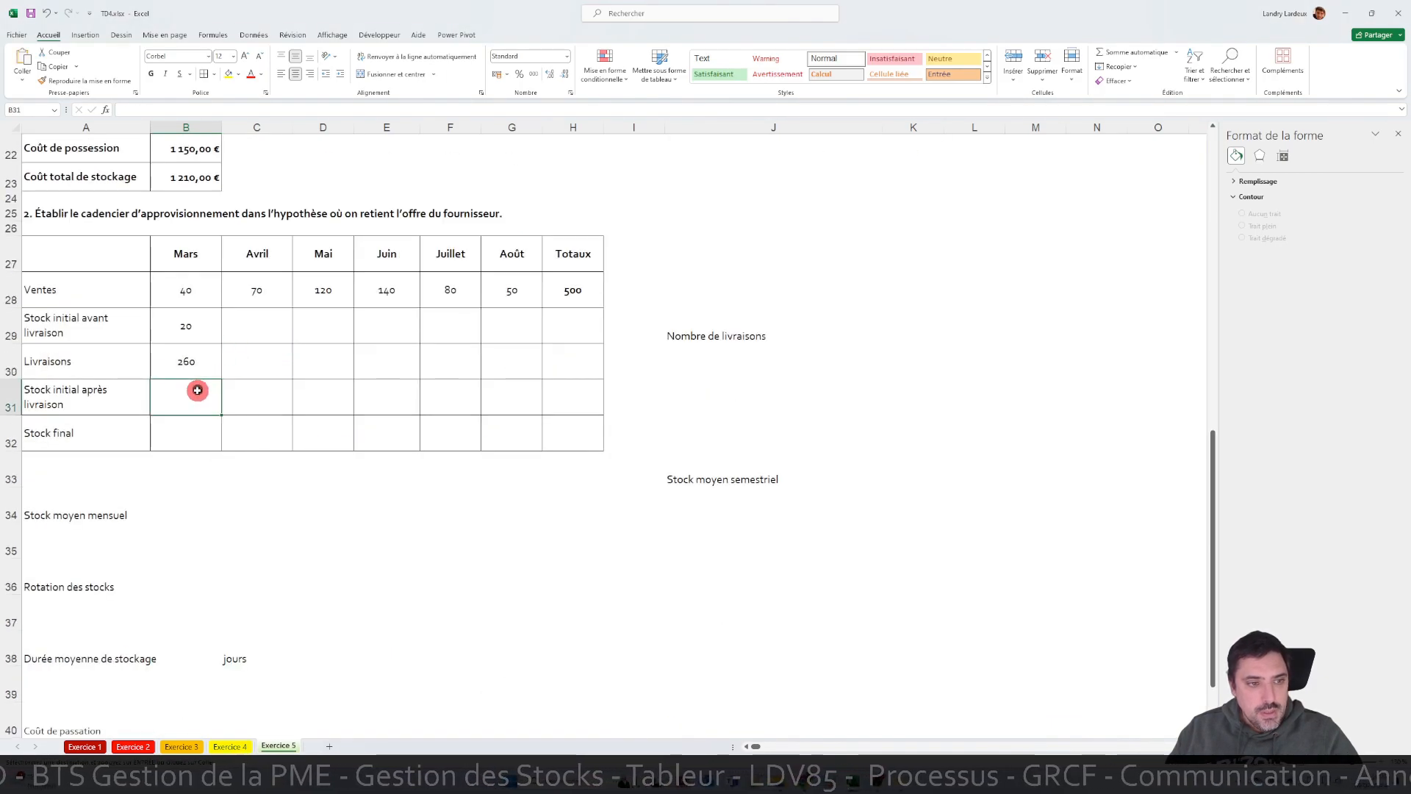
key(ctrl+v)
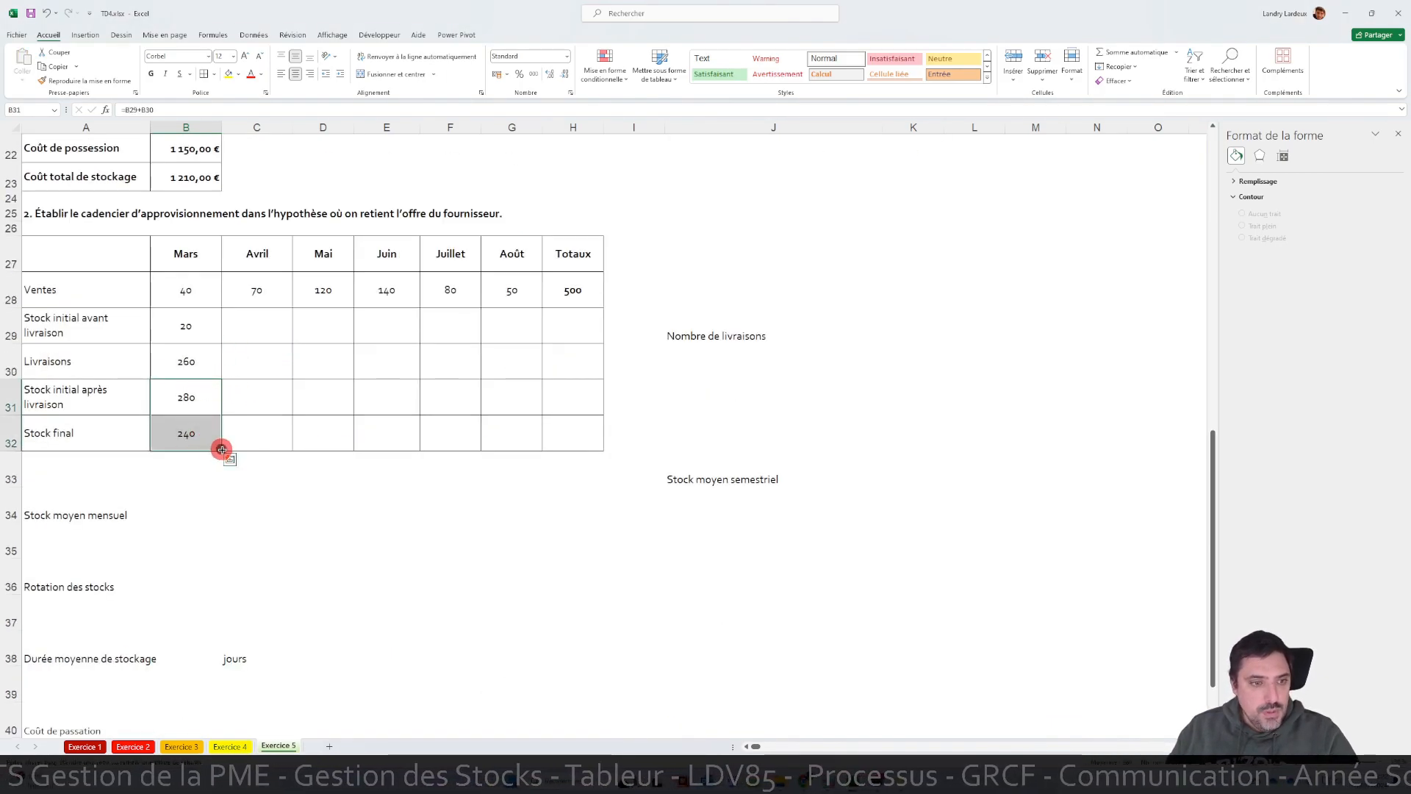
drag(221, 449, 473, 444)
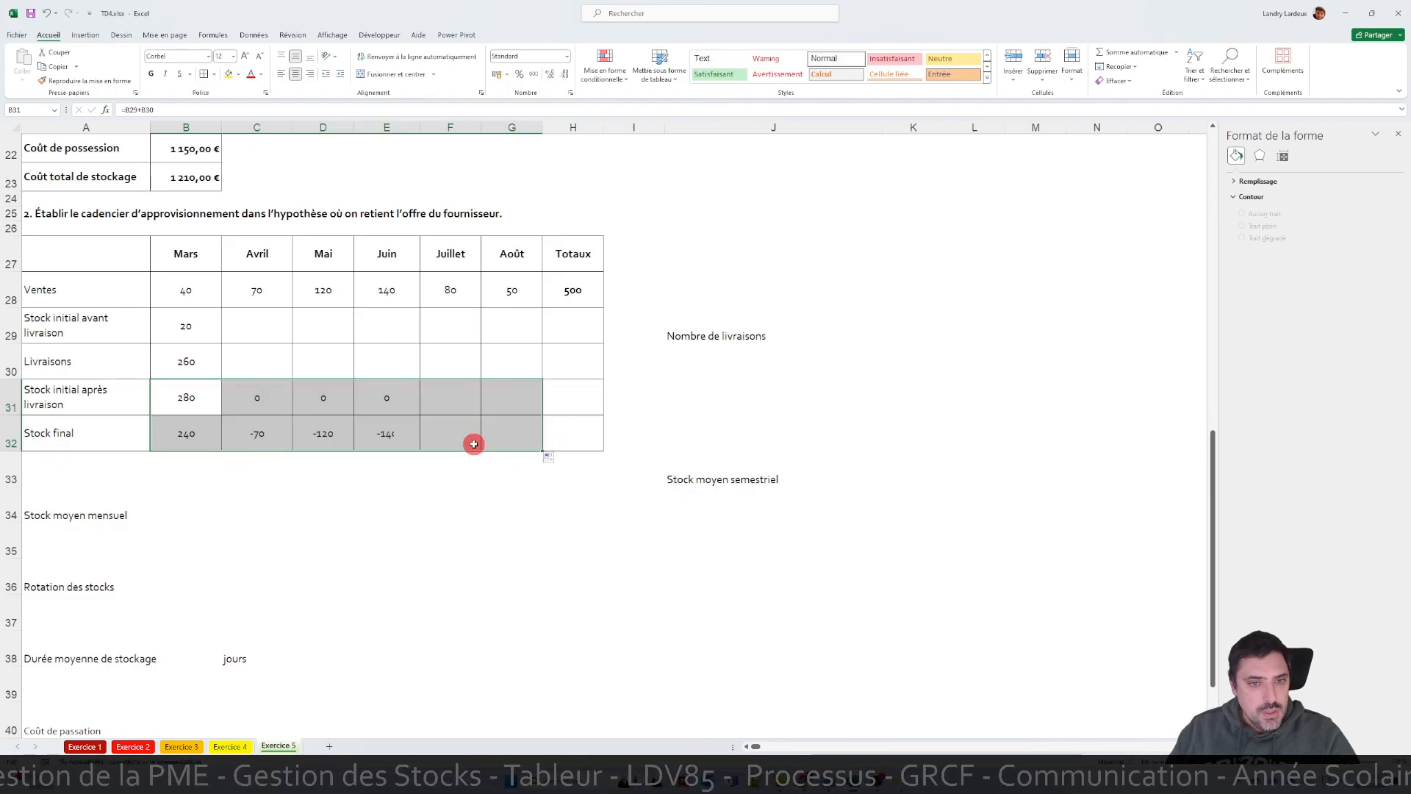
click(454, 407)
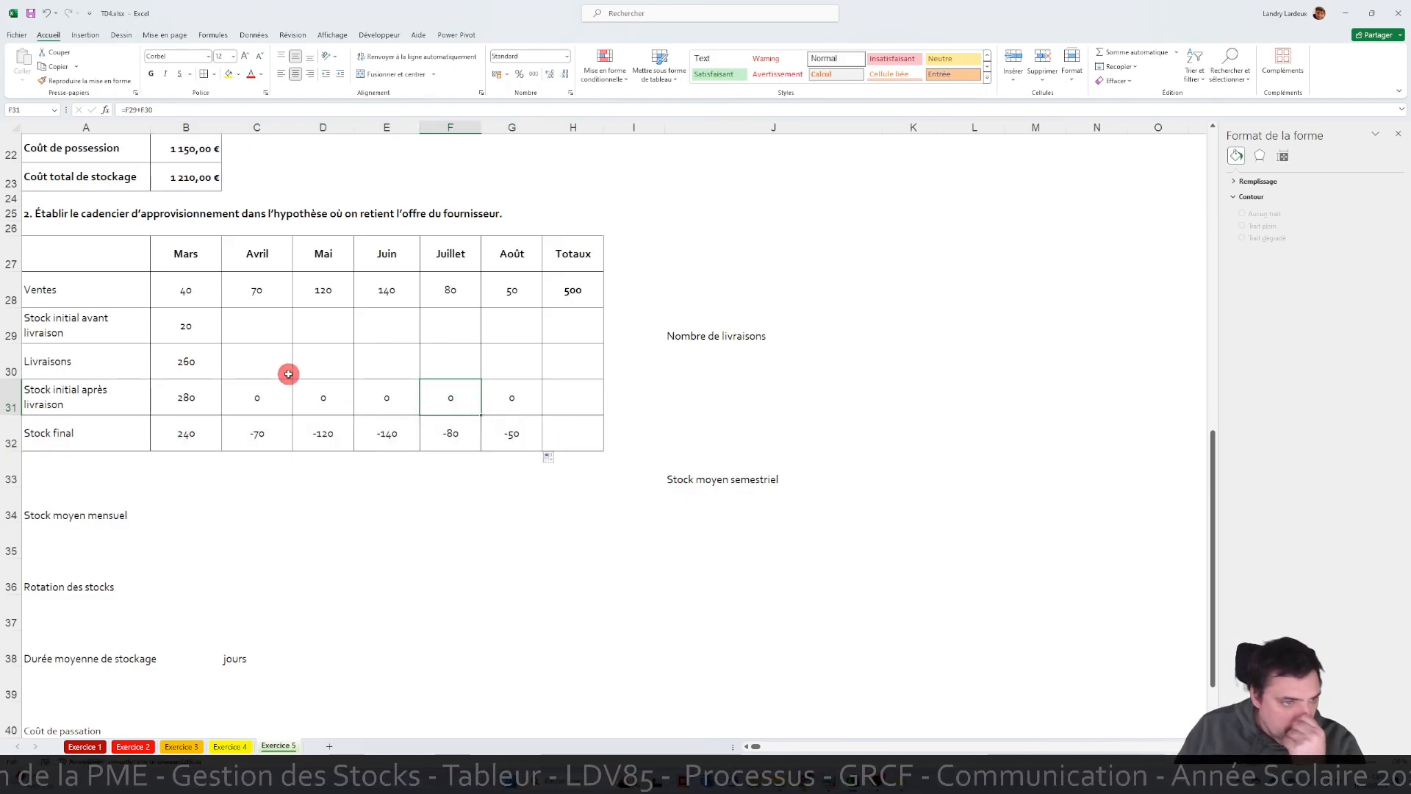
- Set April's Stock initial avant livraison in C29 to =B32 and fill the formula across to G29
click(278, 331)
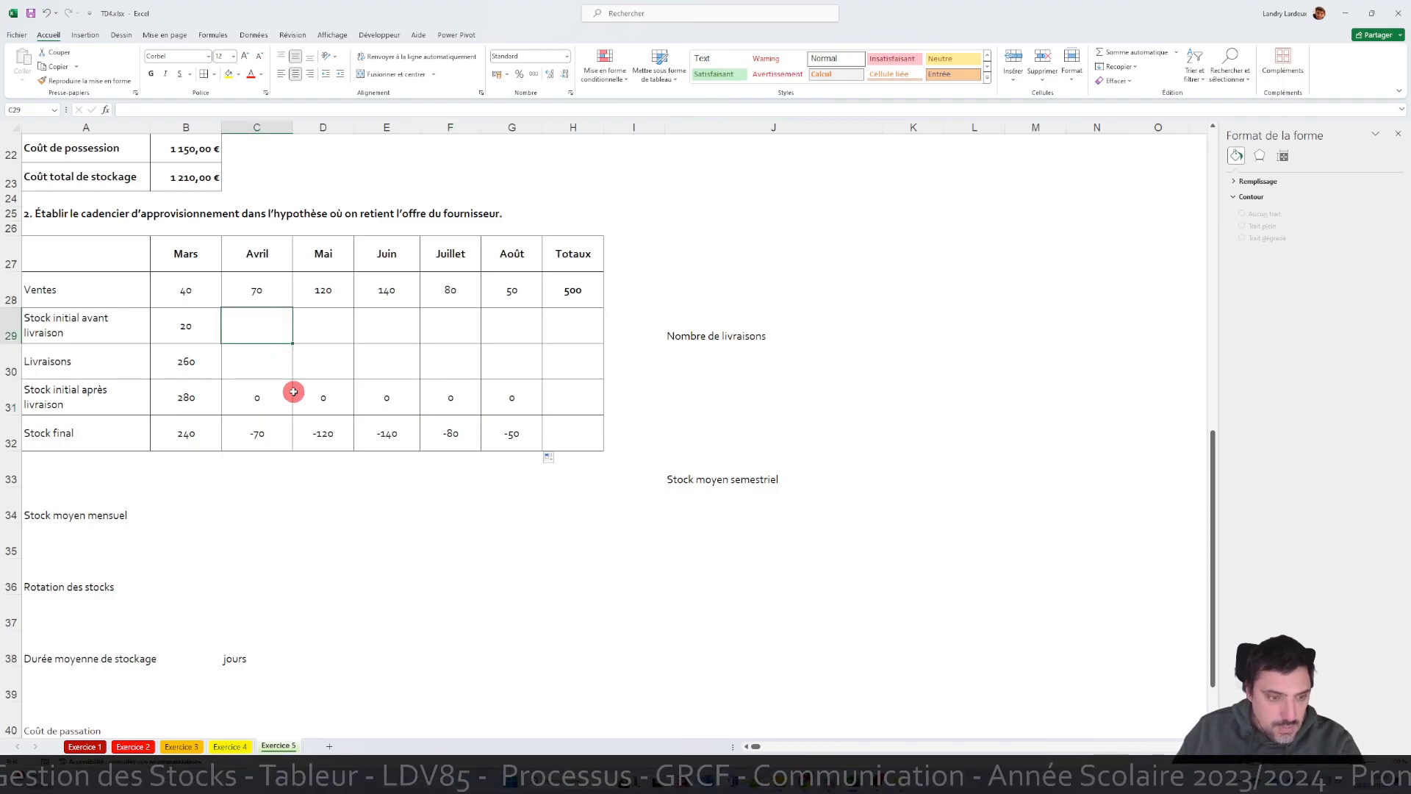
text(=)
click(186, 436)
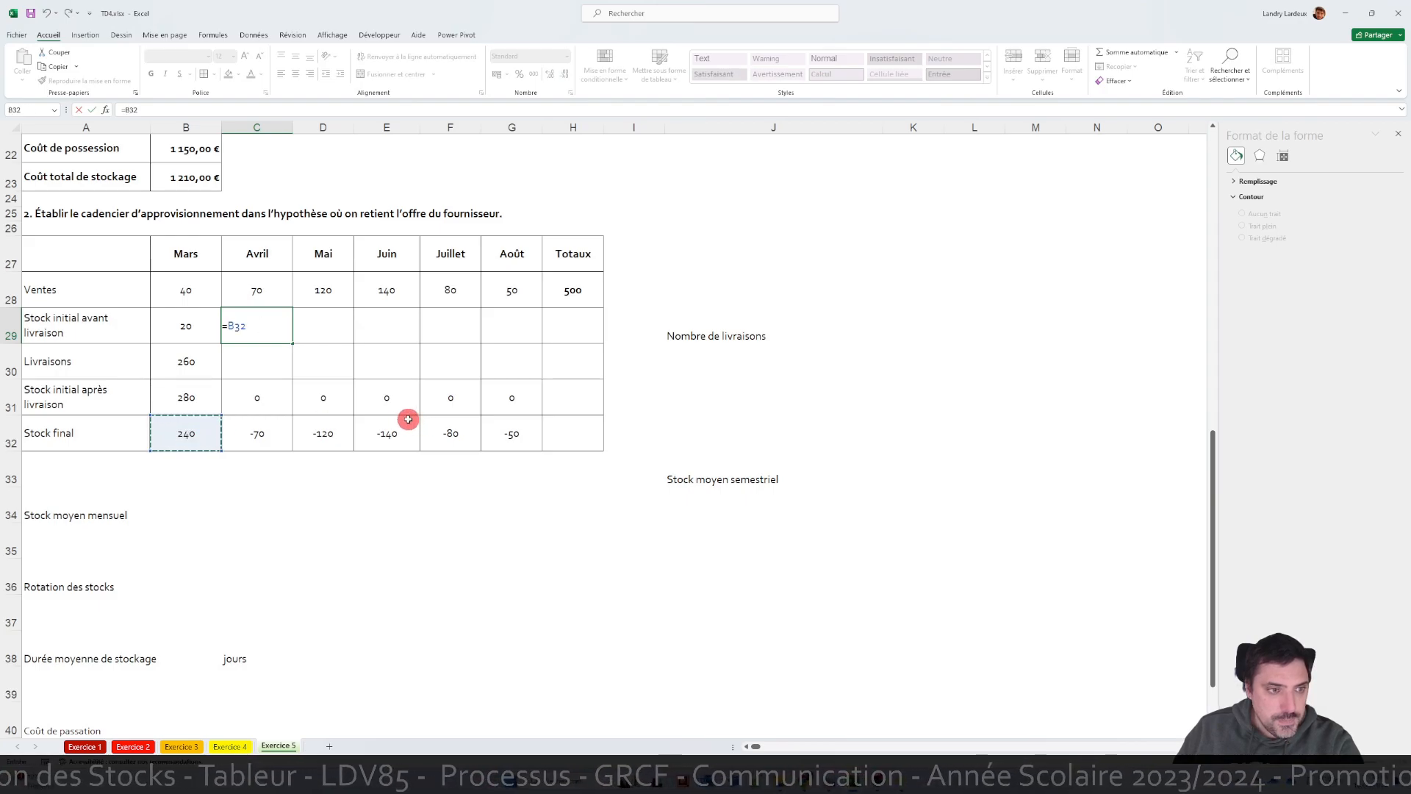
key(Return)
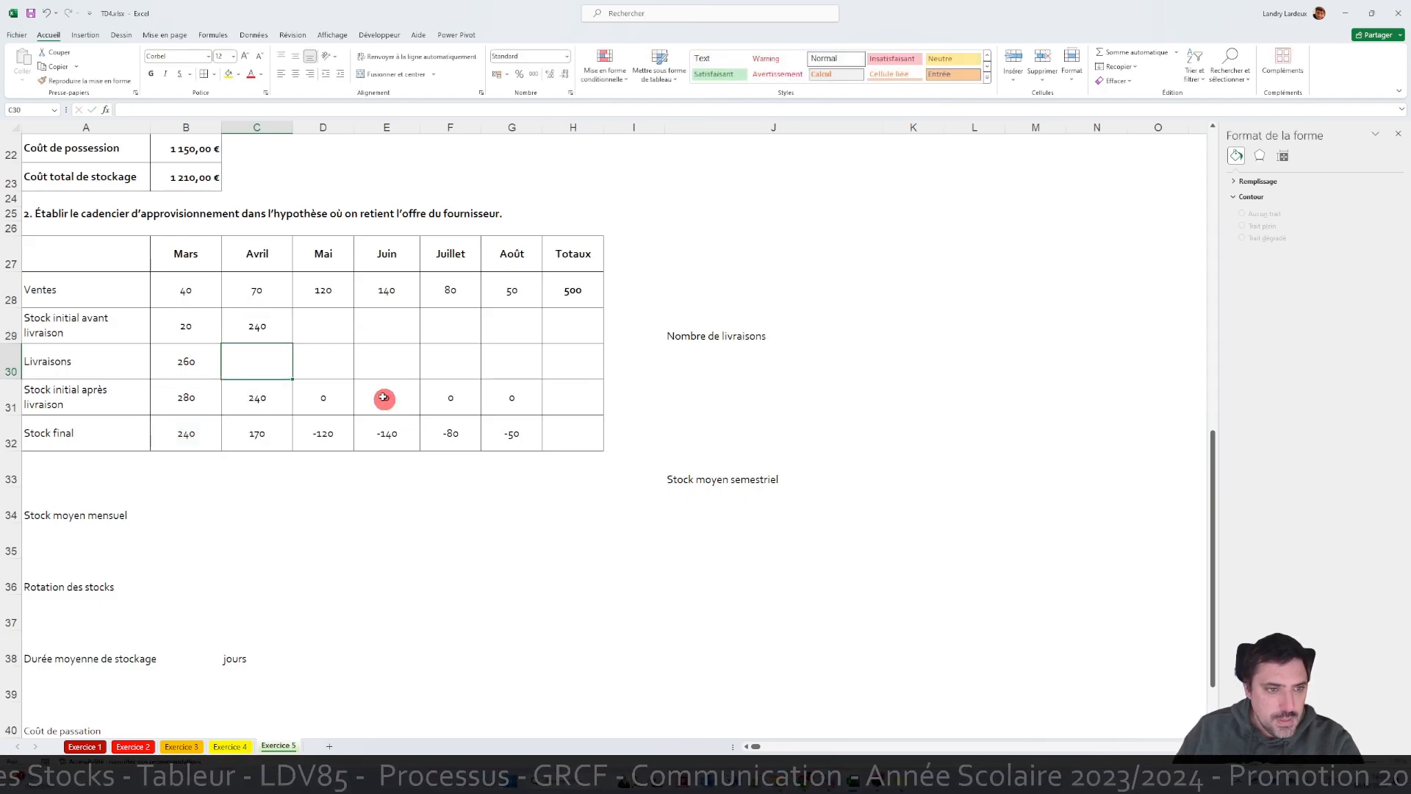
click(283, 332)
drag(292, 343, 531, 344)
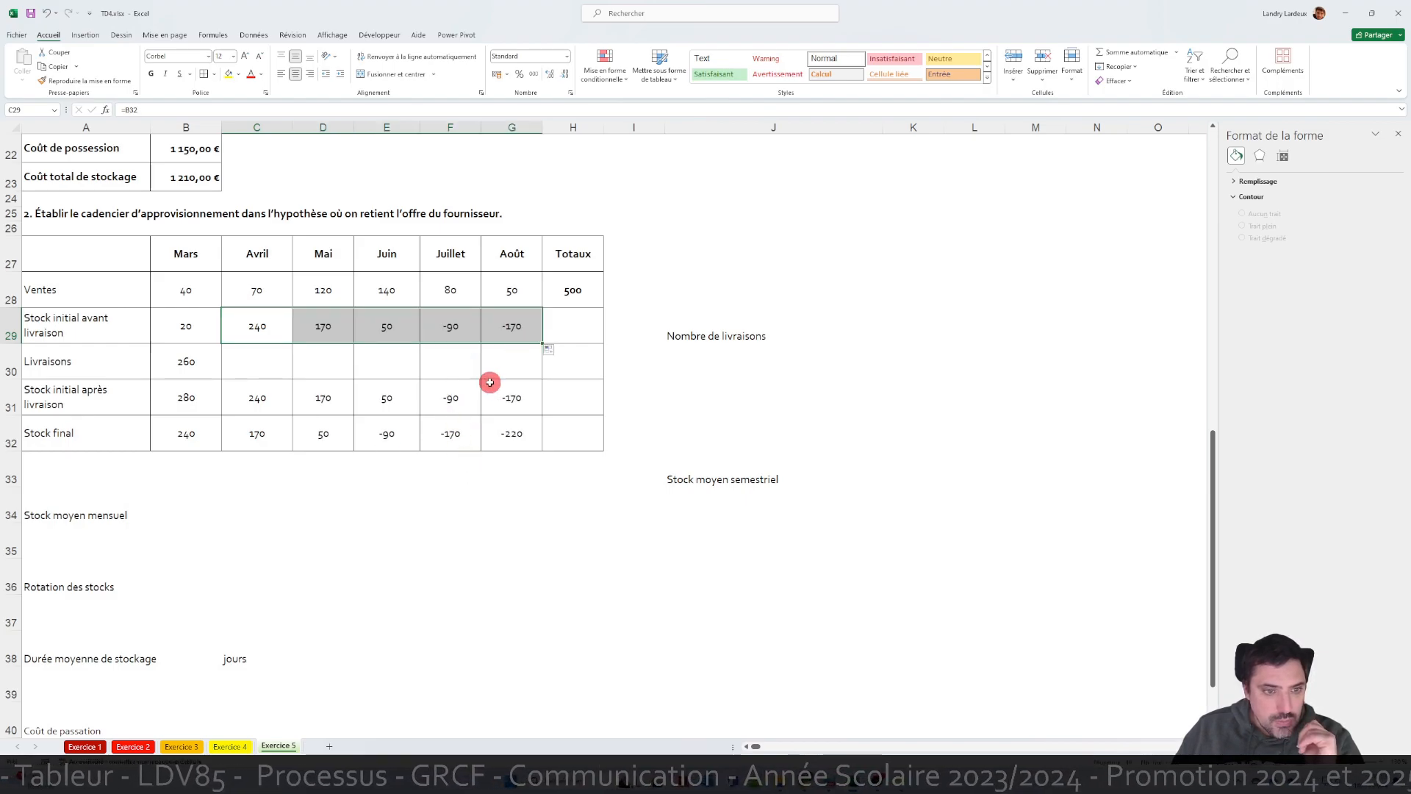
- Enter a June delivery of 260 in E30 and give it the same formatting as the March delivery in B30
click(397, 361)
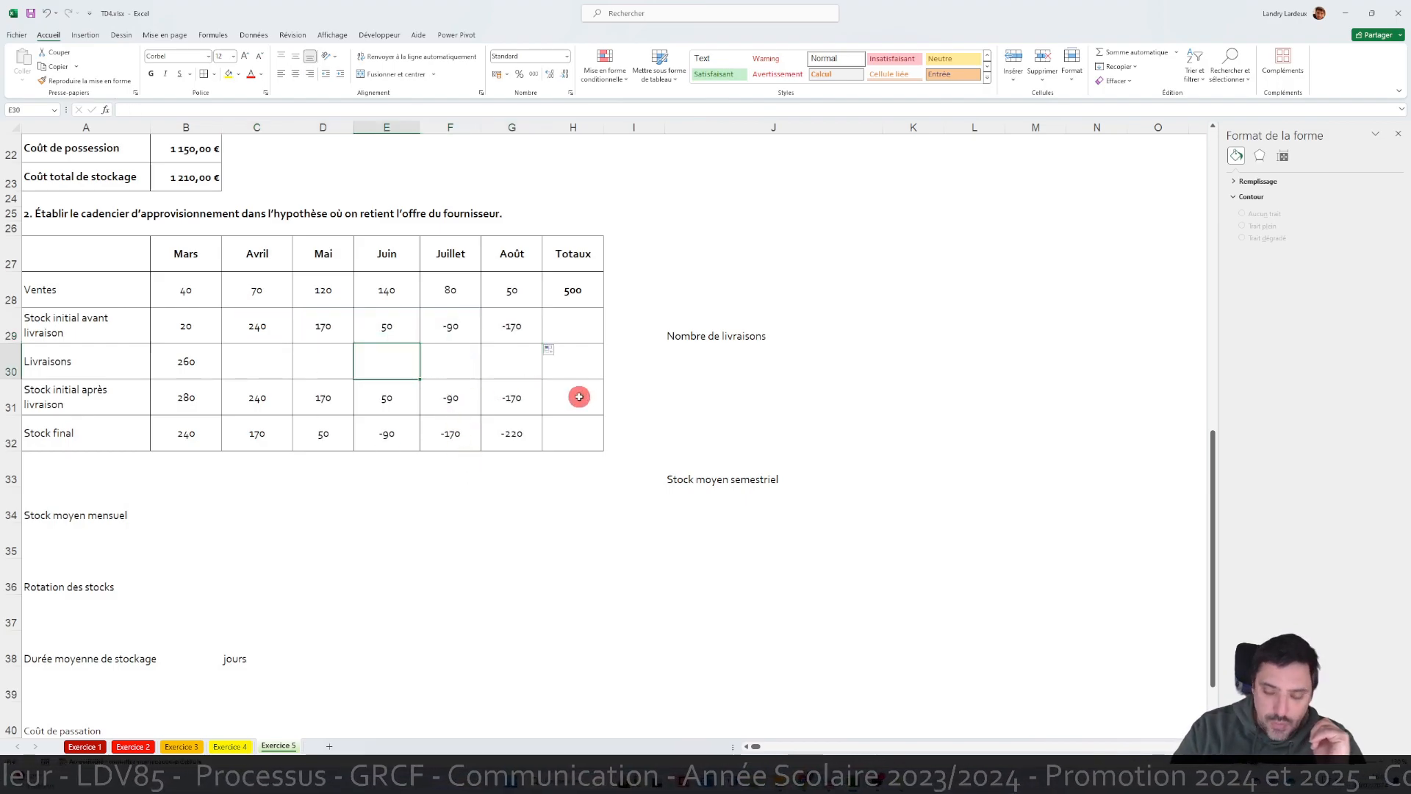
text(2)
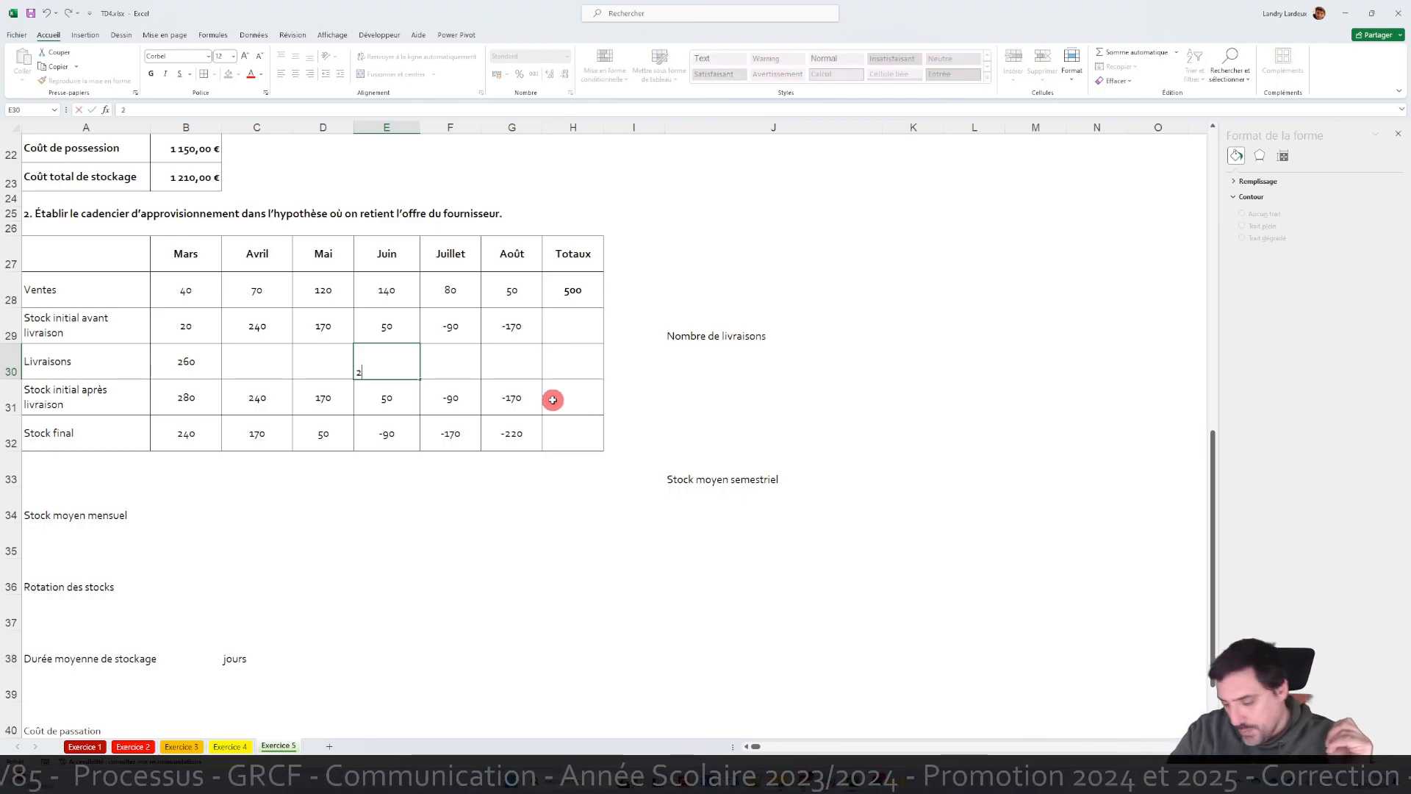
text(60)
key(Return)
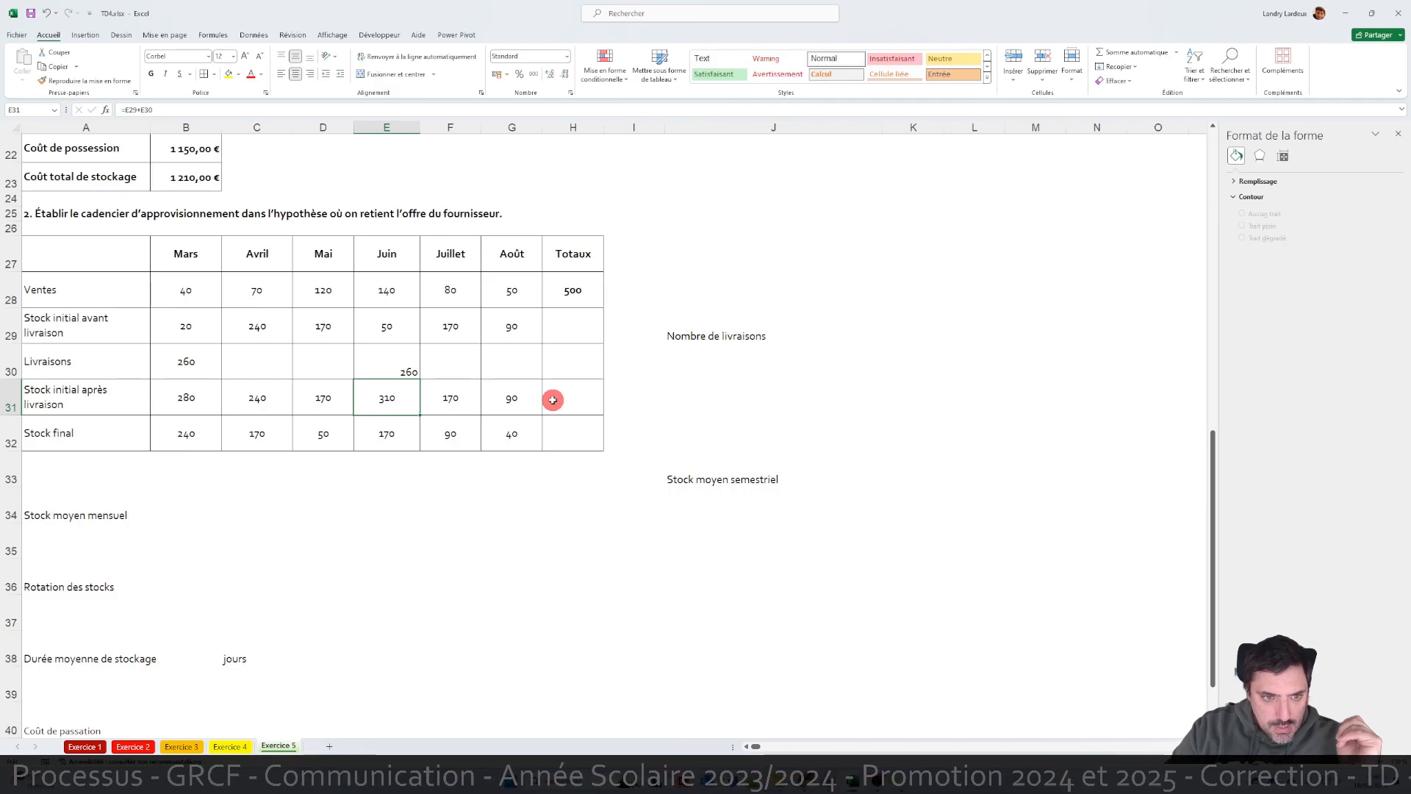
click(180, 366)
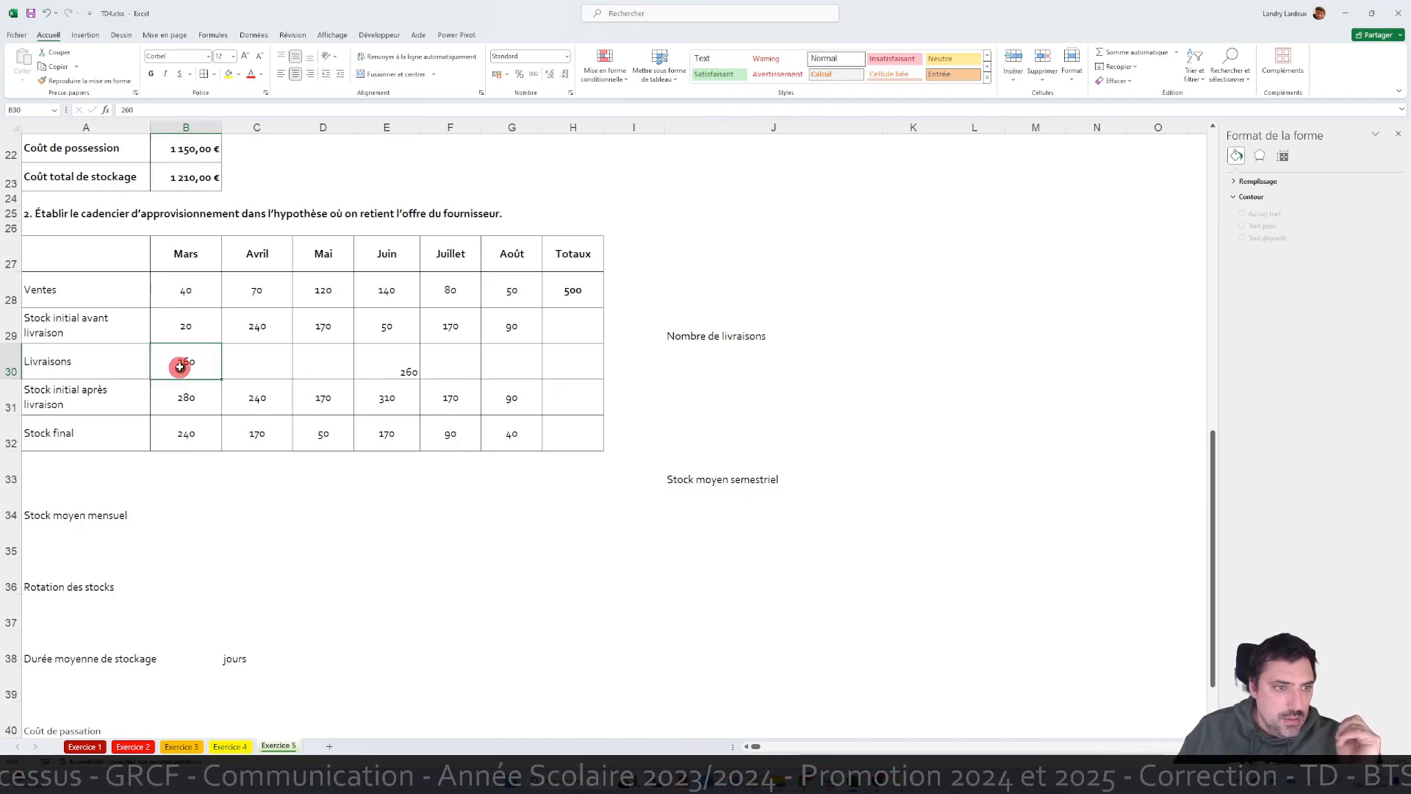
click(390, 357)
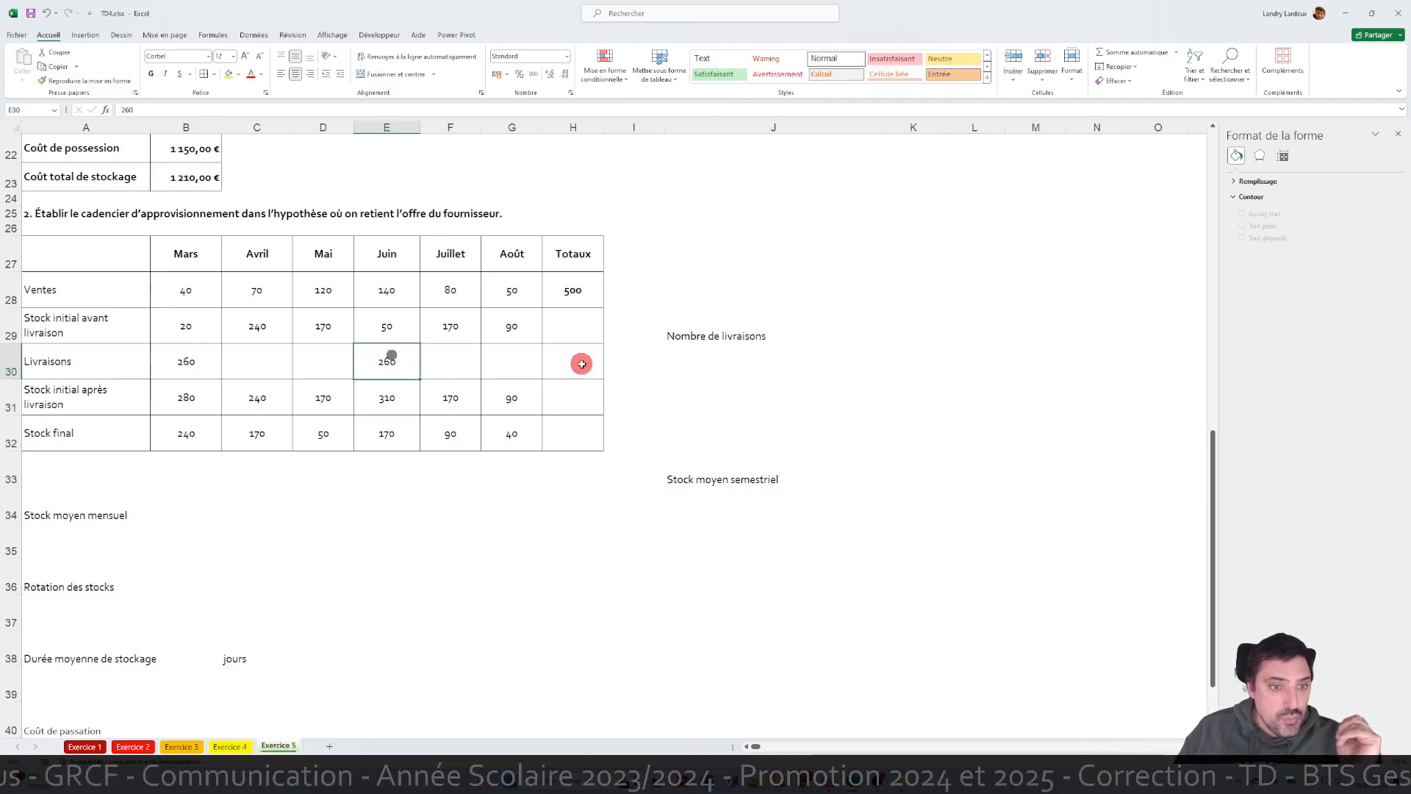
- Total the Livraisons row in H30 with a SOMME of B30:G30
scroll(550, 397, up, 3)
scroll(550, 397, up, 4)
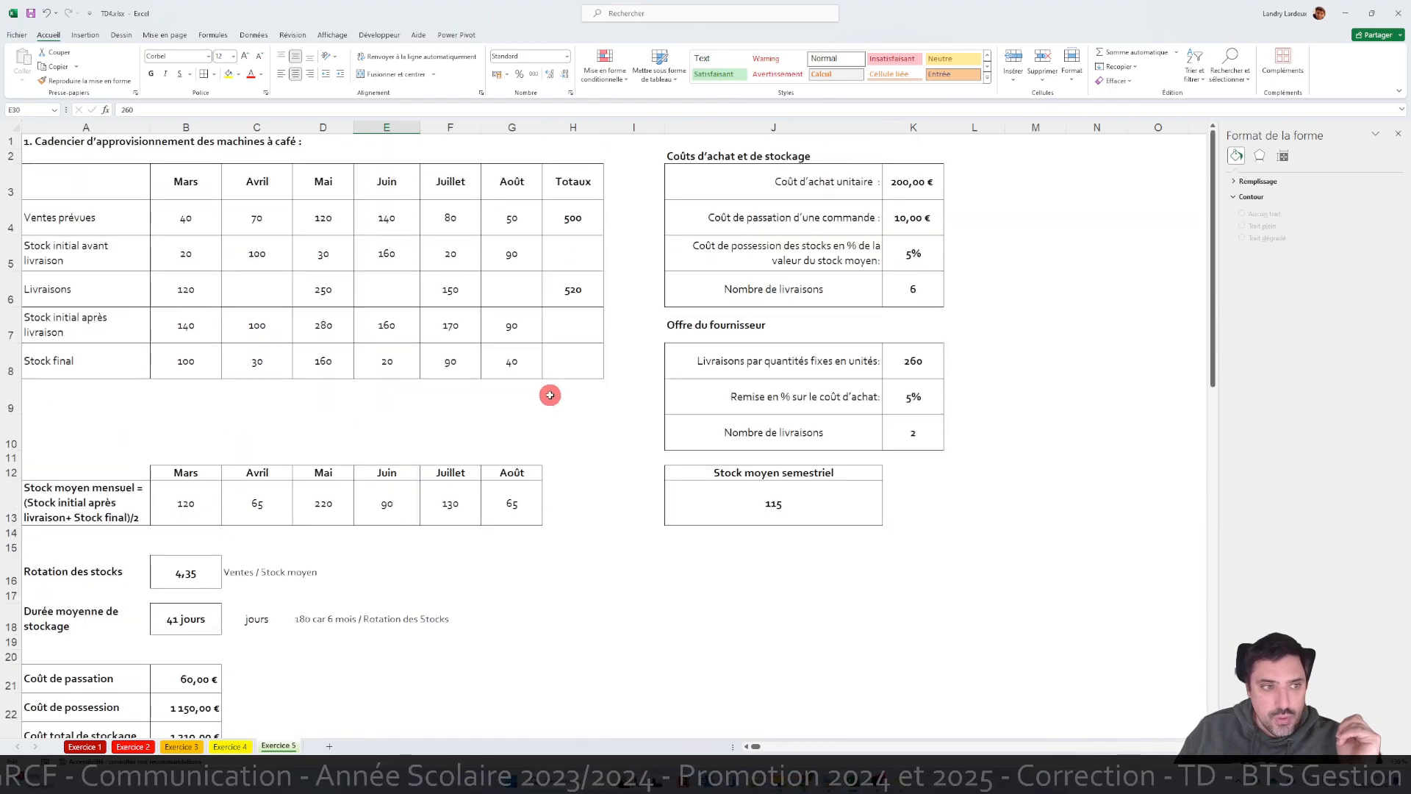
scroll(550, 396, down, 5)
click(578, 505)
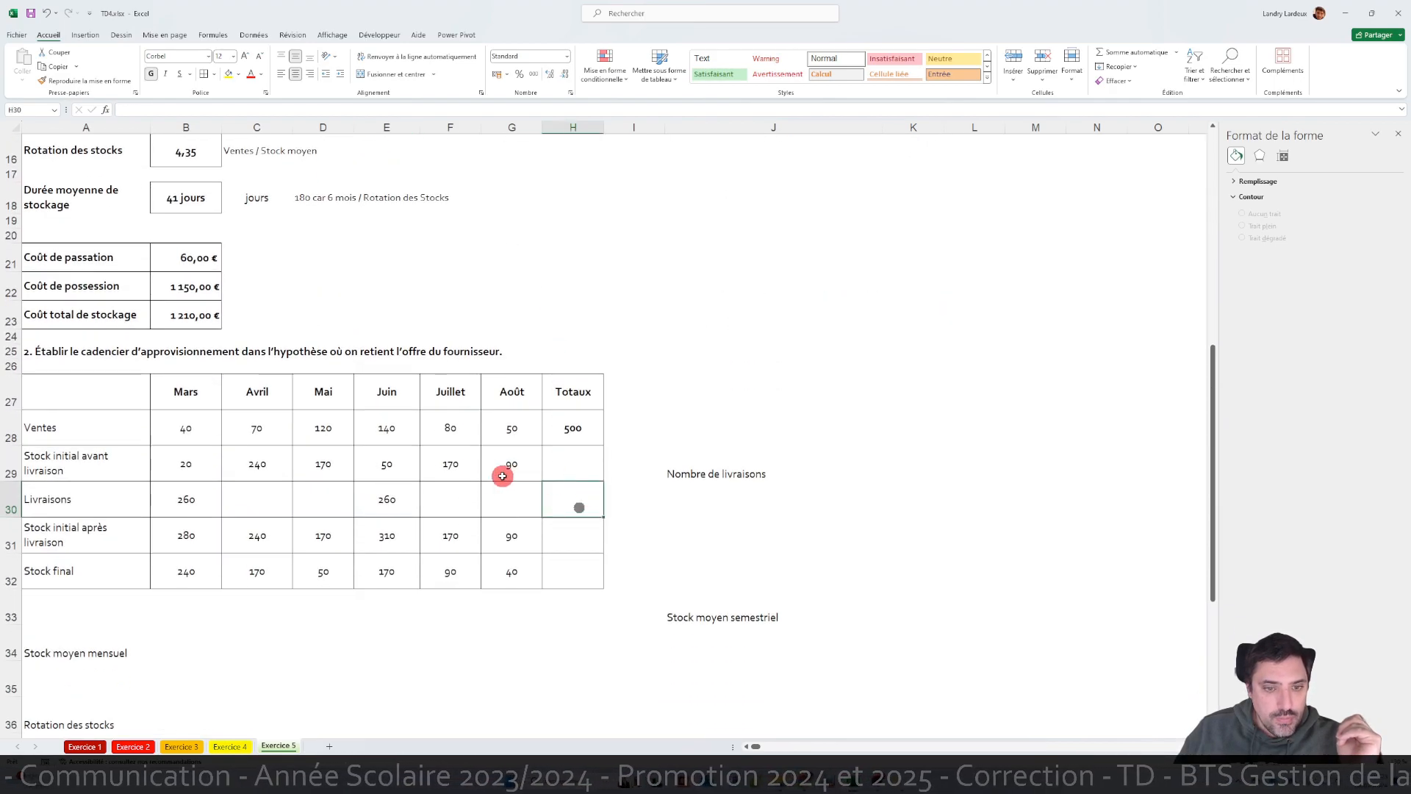
click(1175, 53)
click(1167, 72)
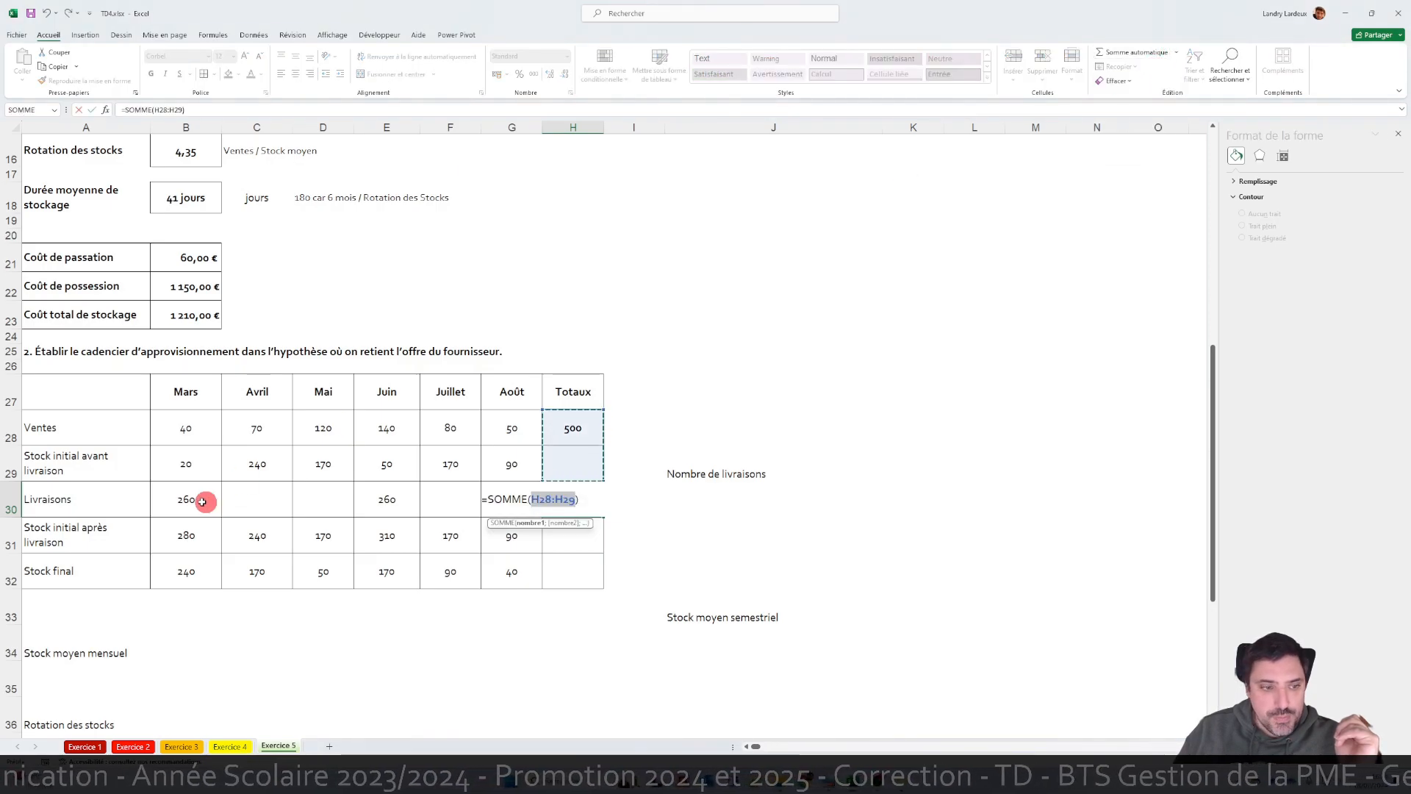
drag(202, 501, 507, 487)
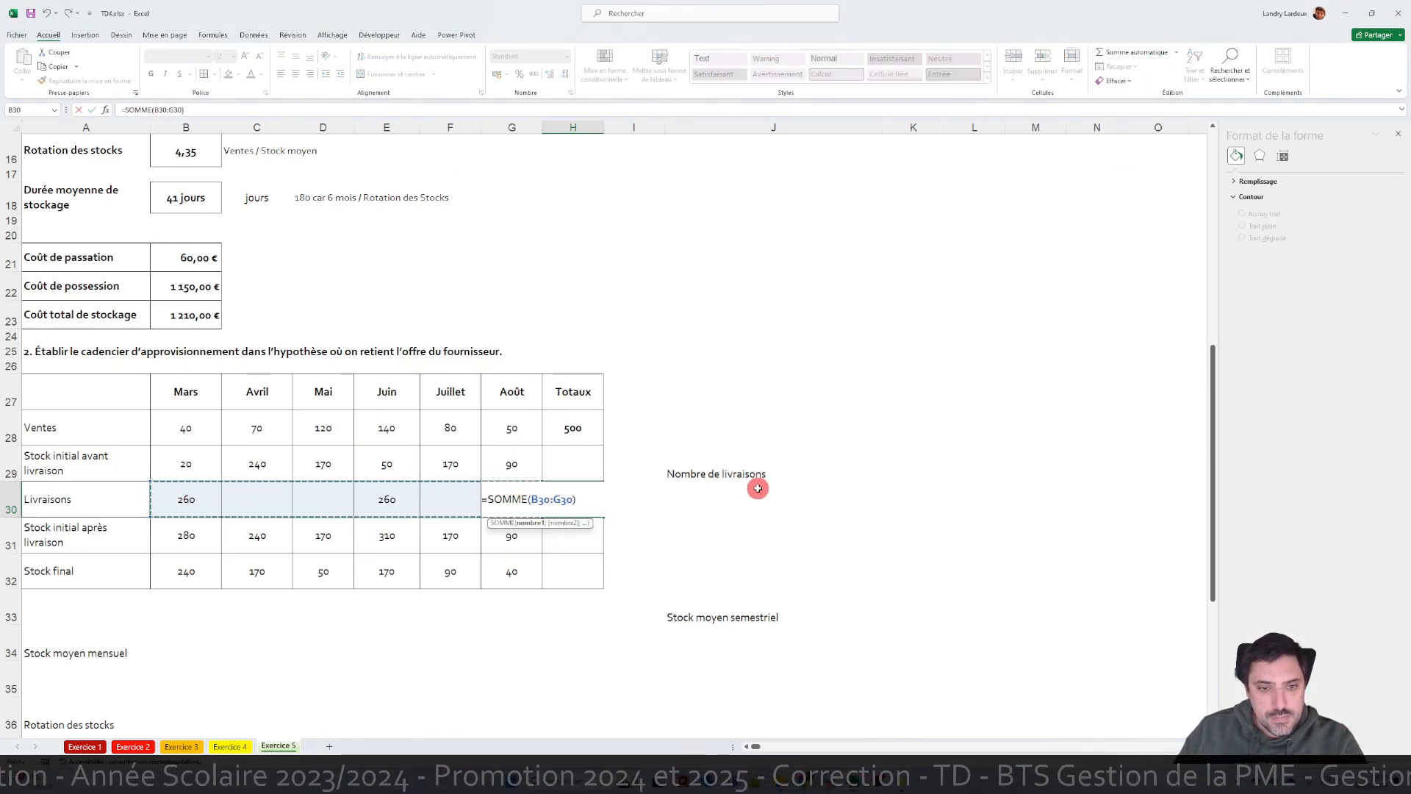
key(Return)
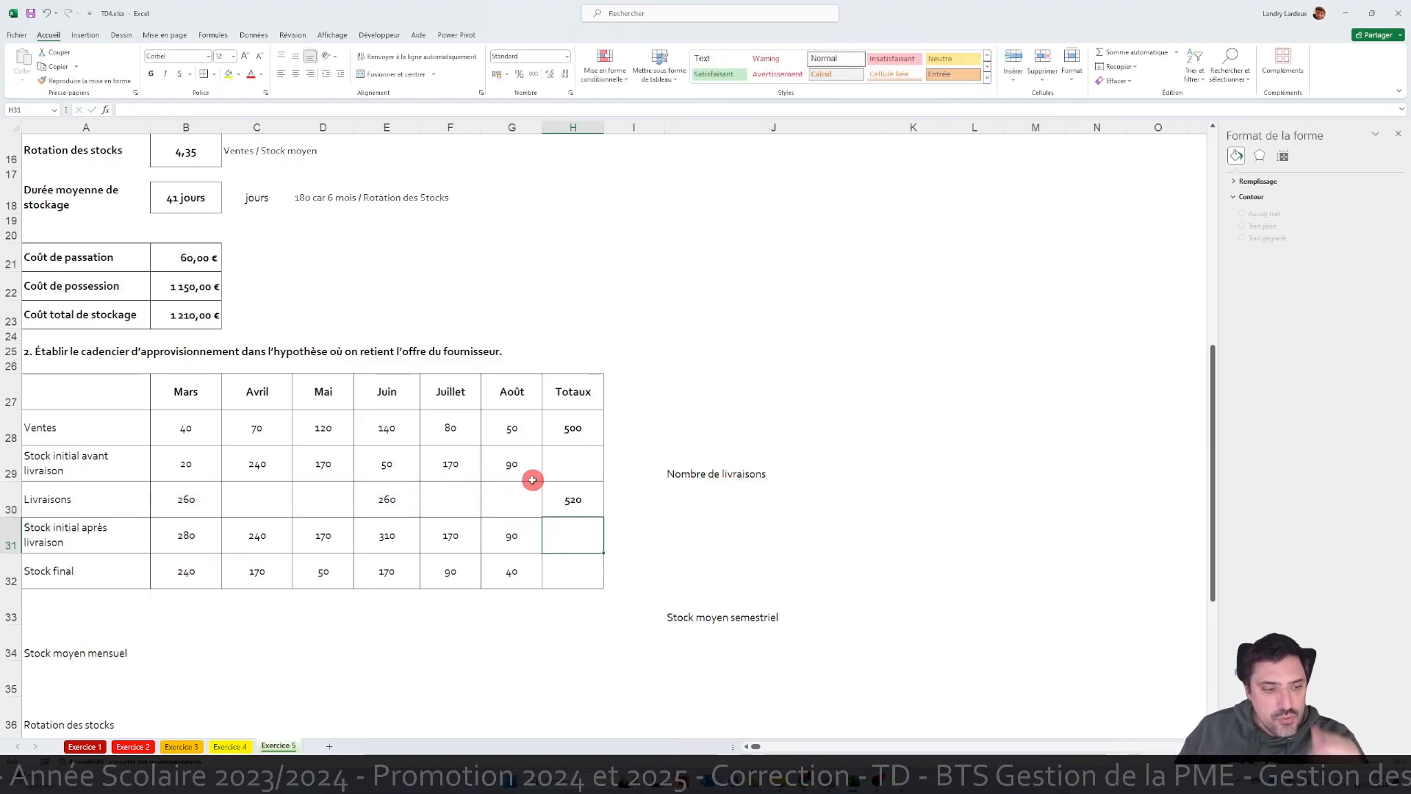
- Copy the month headers and Stock moyen mensuel formulas from B12:G13 into B33:G34 under the supplier-offer schedule
scroll(532, 480, down, 2)
scroll(471, 460, up, 5)
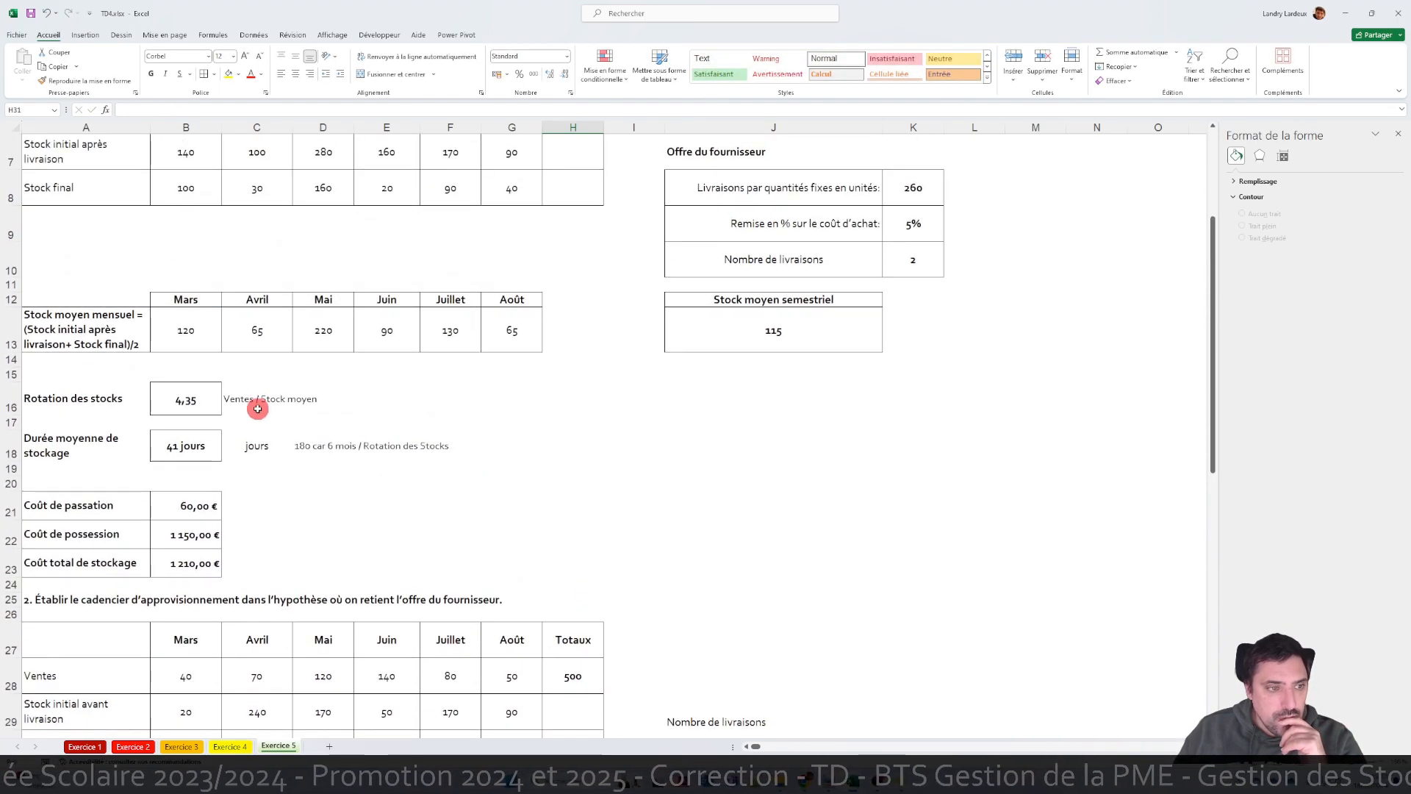
scroll(148, 353, down, 5)
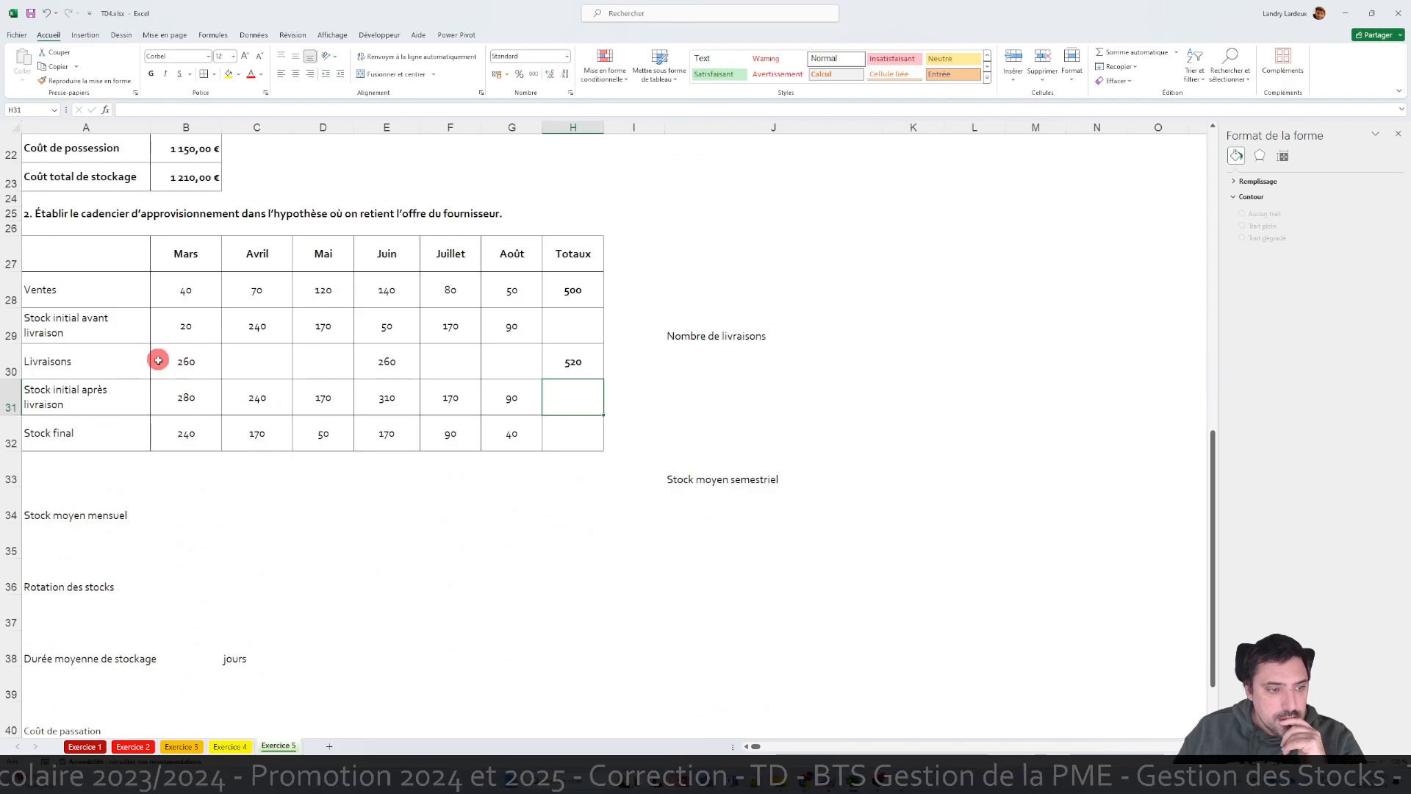
scroll(303, 442, up, 5)
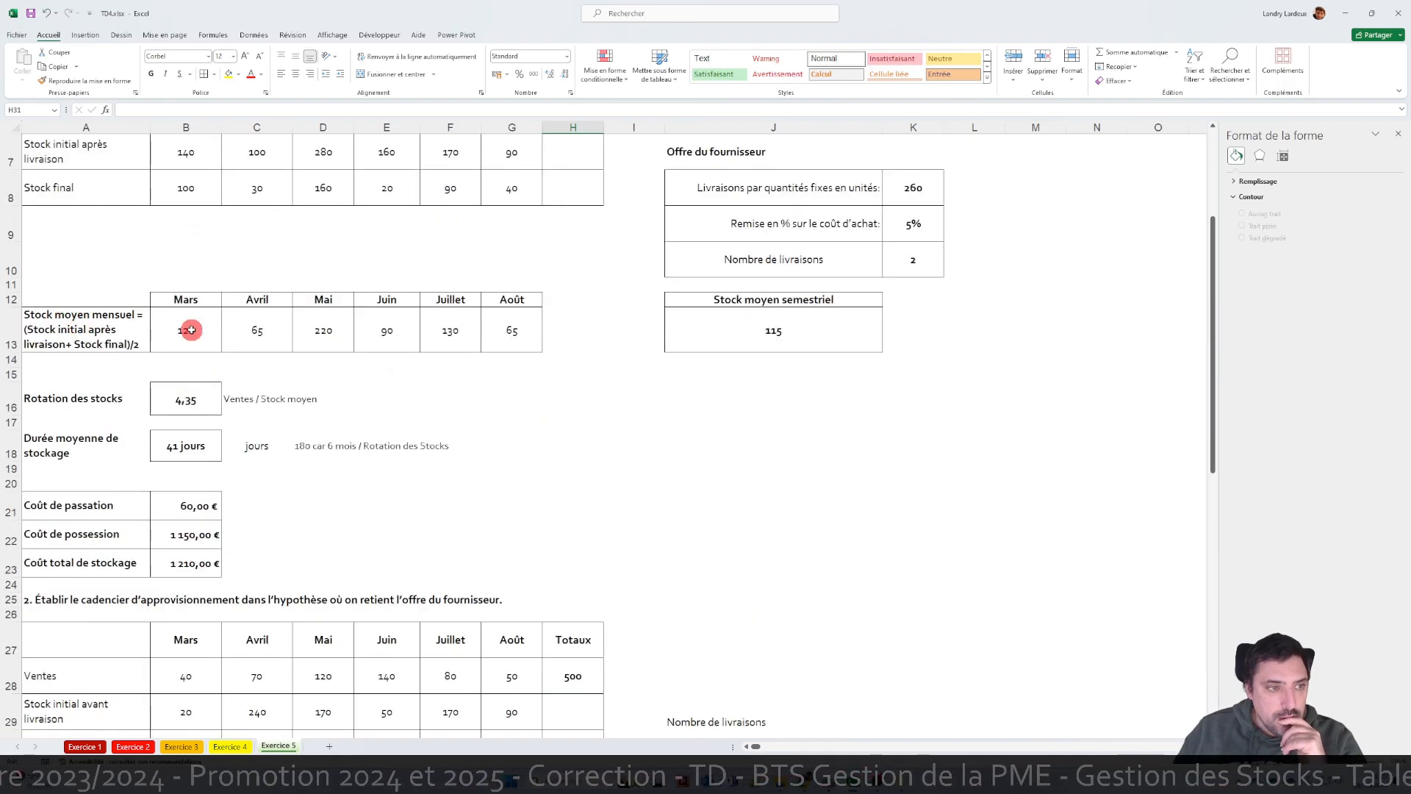
drag(185, 301, 513, 334)
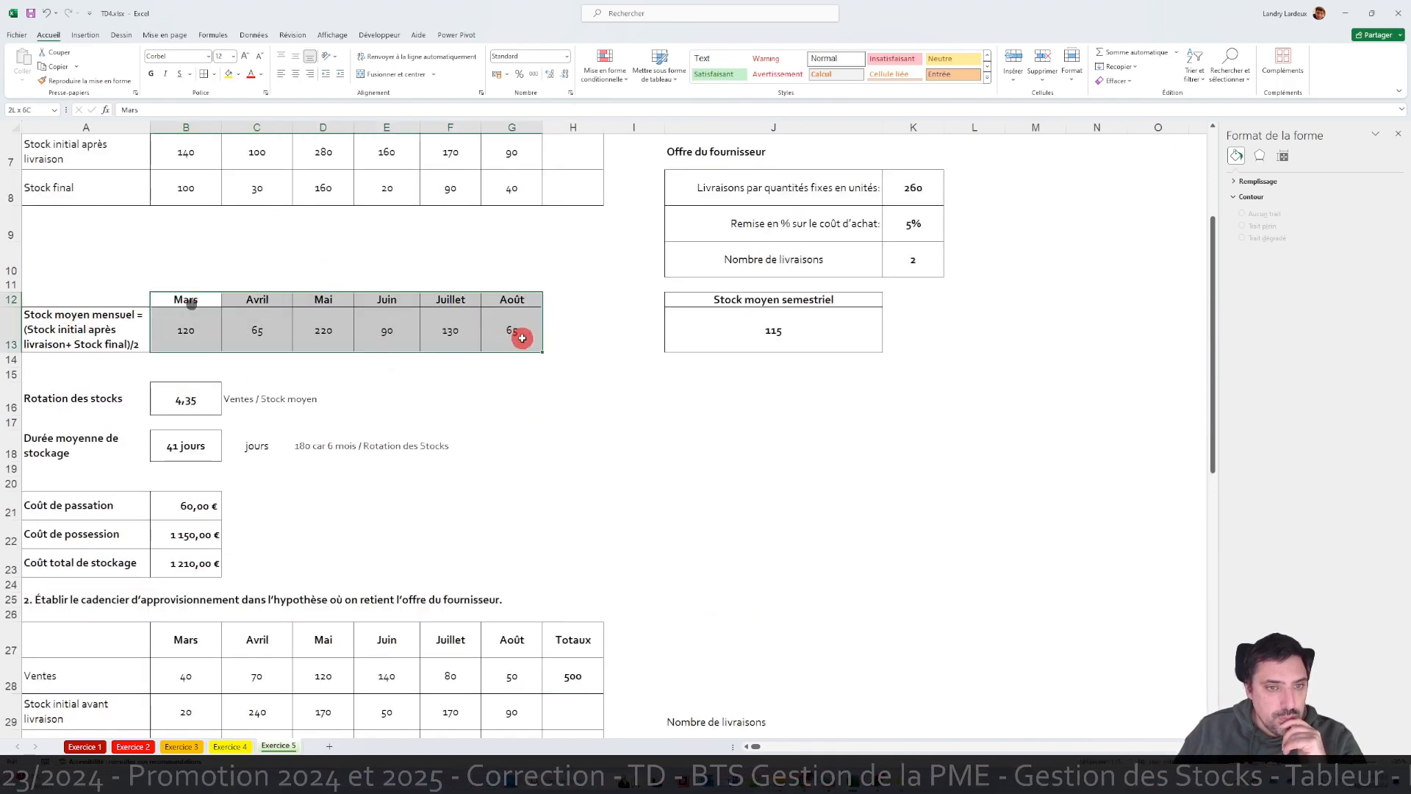
right_click(500, 335)
click(530, 377)
scroll(356, 422, down, 5)
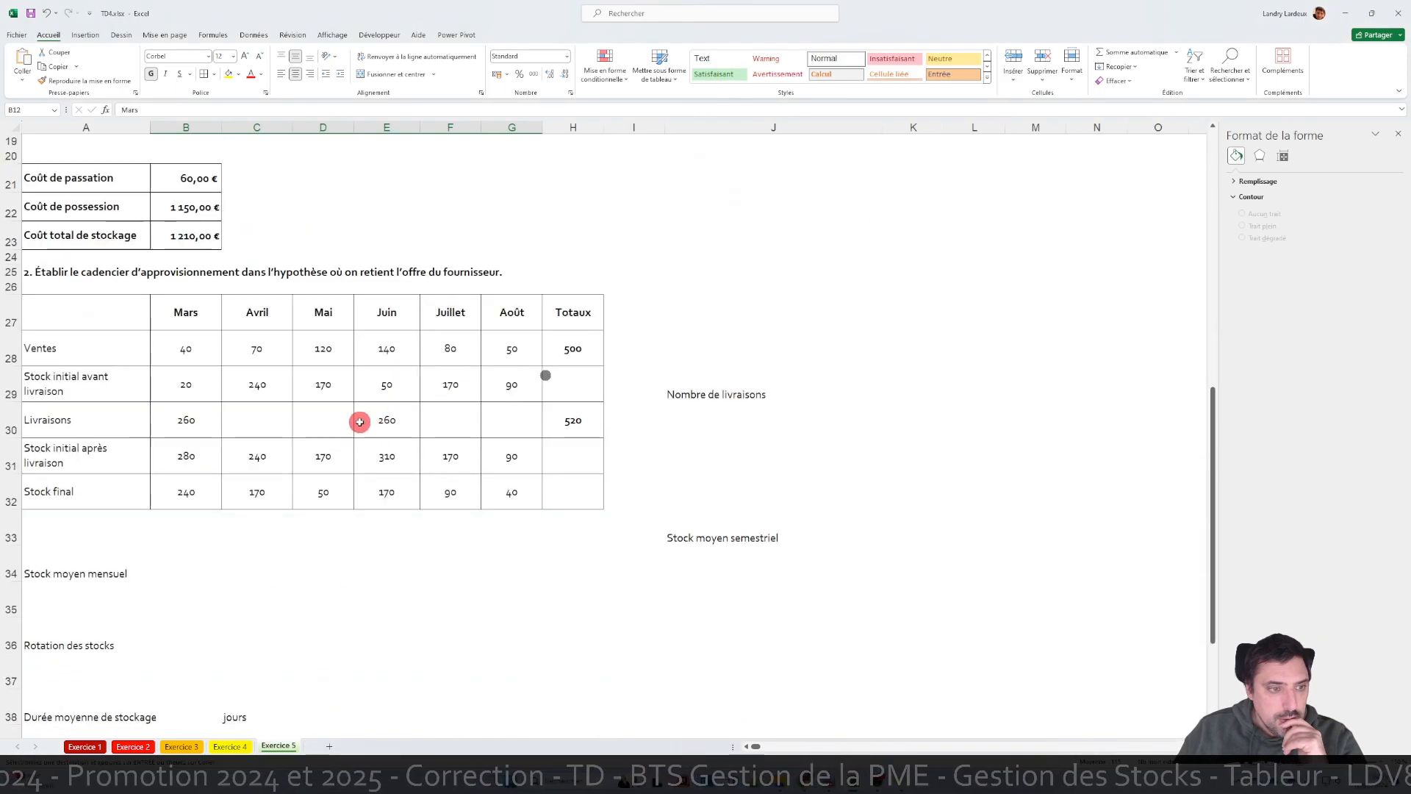
click(205, 482)
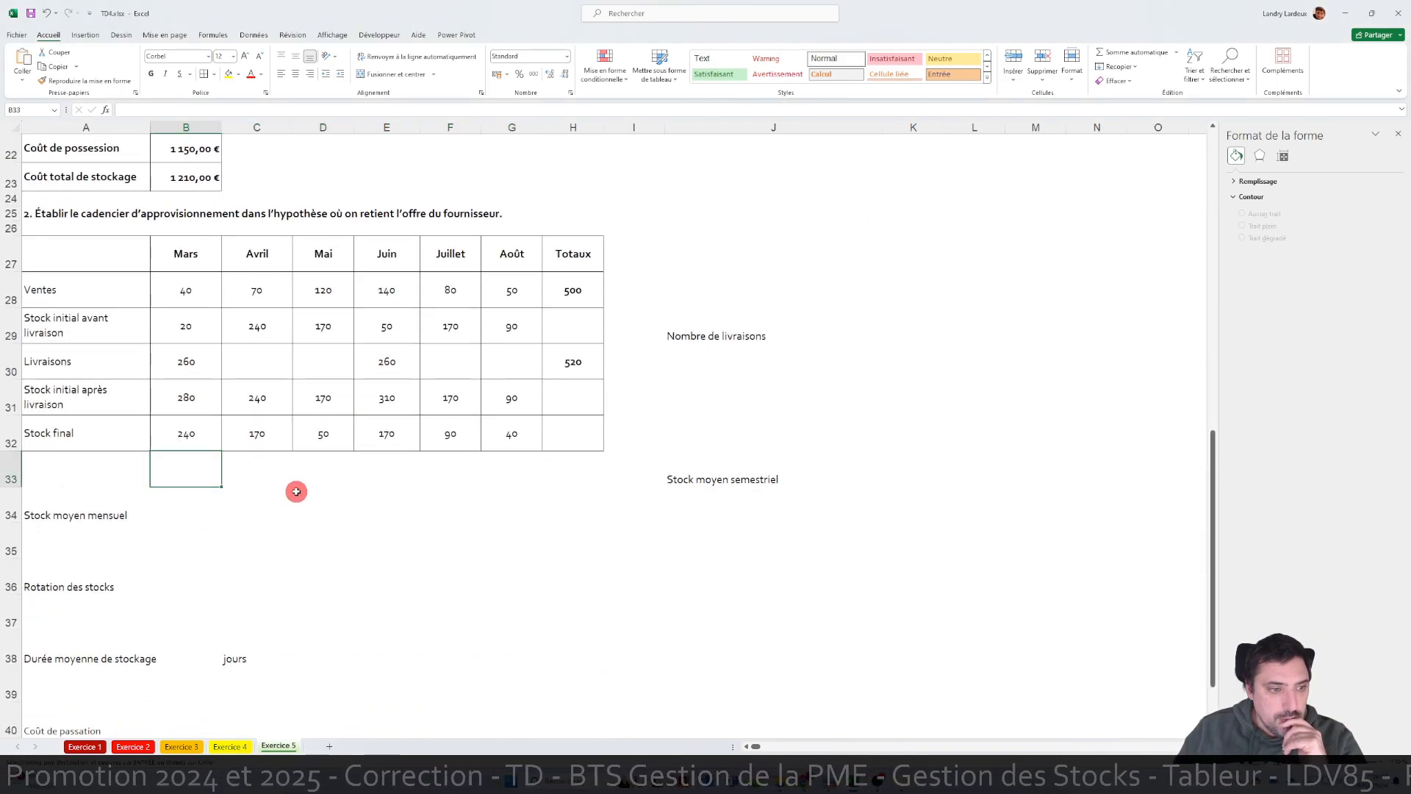
key(ctrl+v)
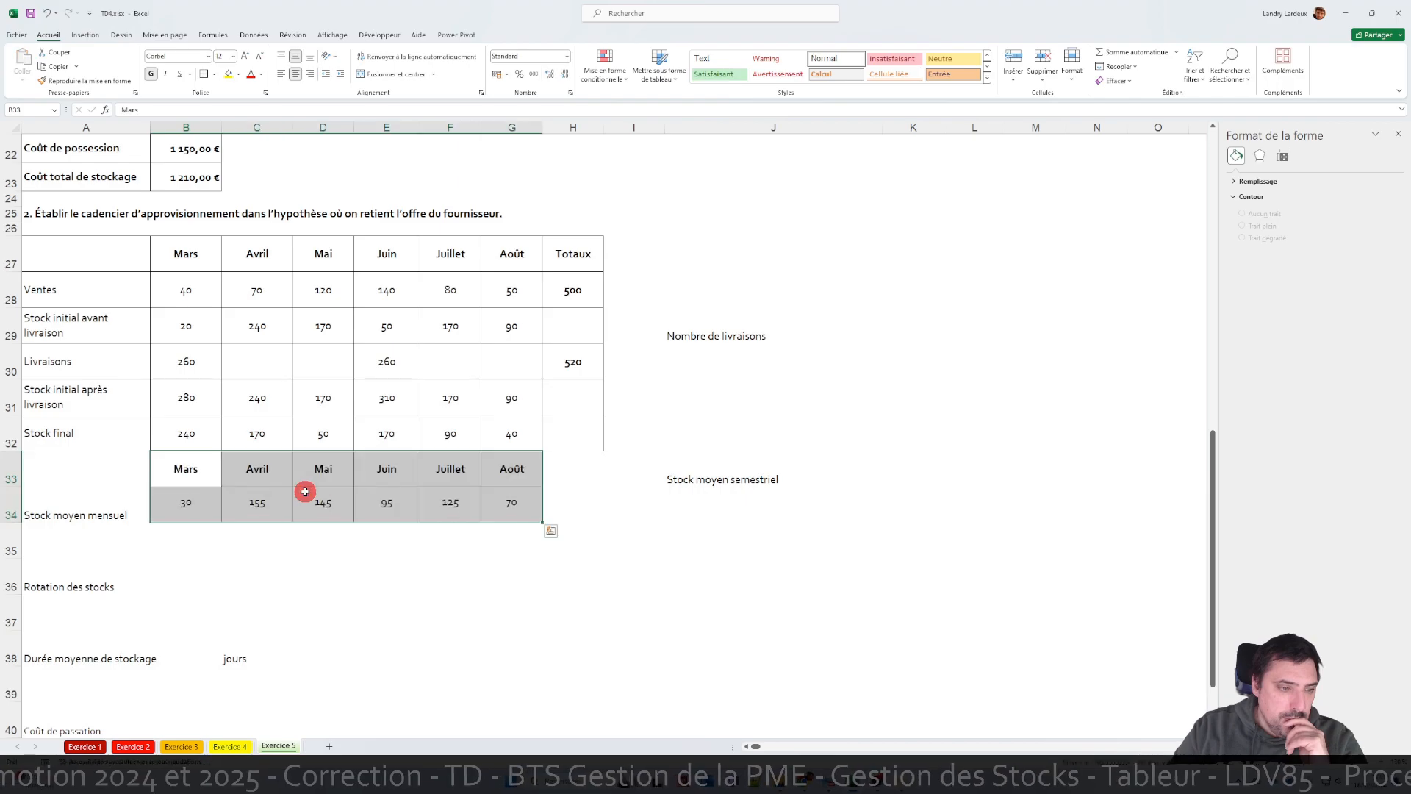
click(484, 528)
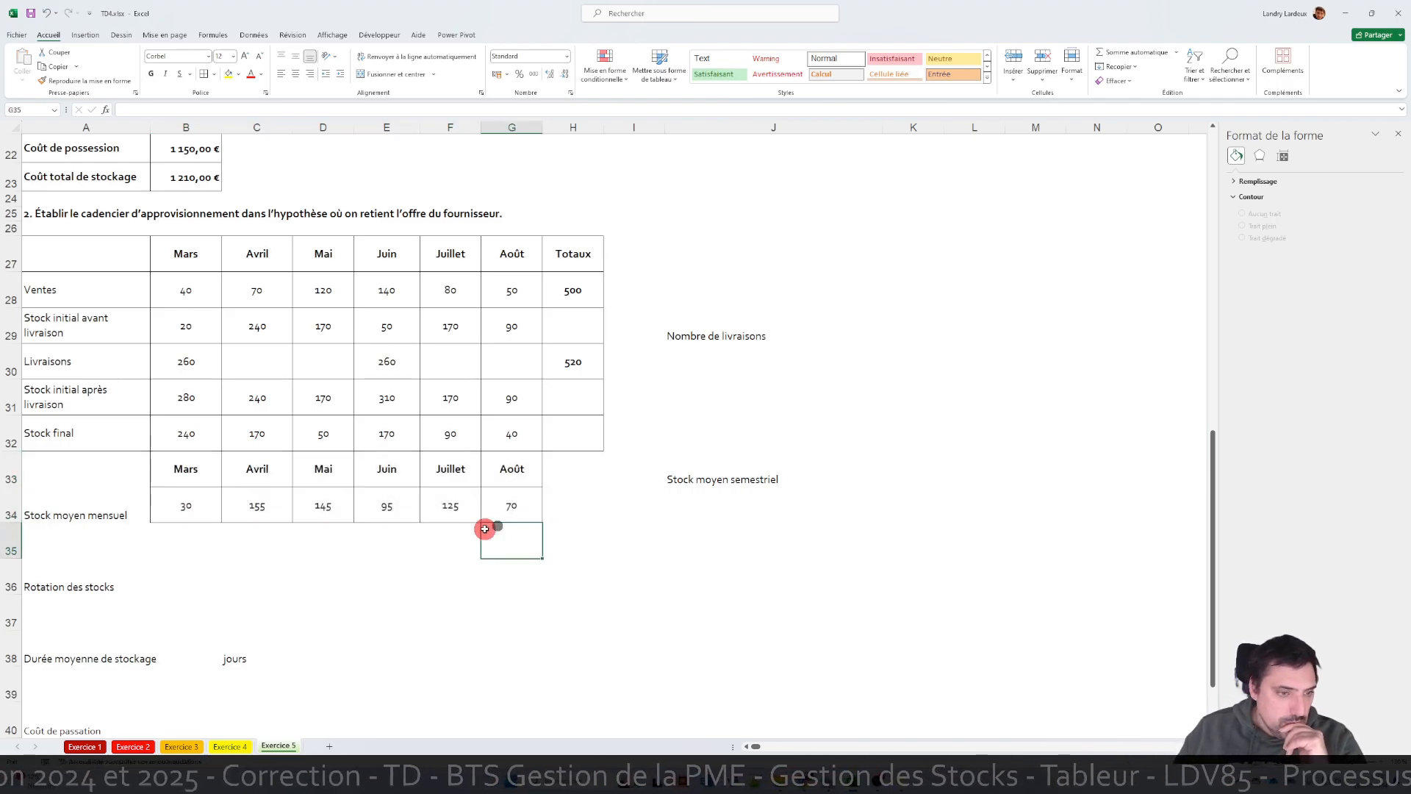
- Centre the Stock moyen mensuel label in A34 vertically, and check which cells the March formula in B34 references
click(117, 505)
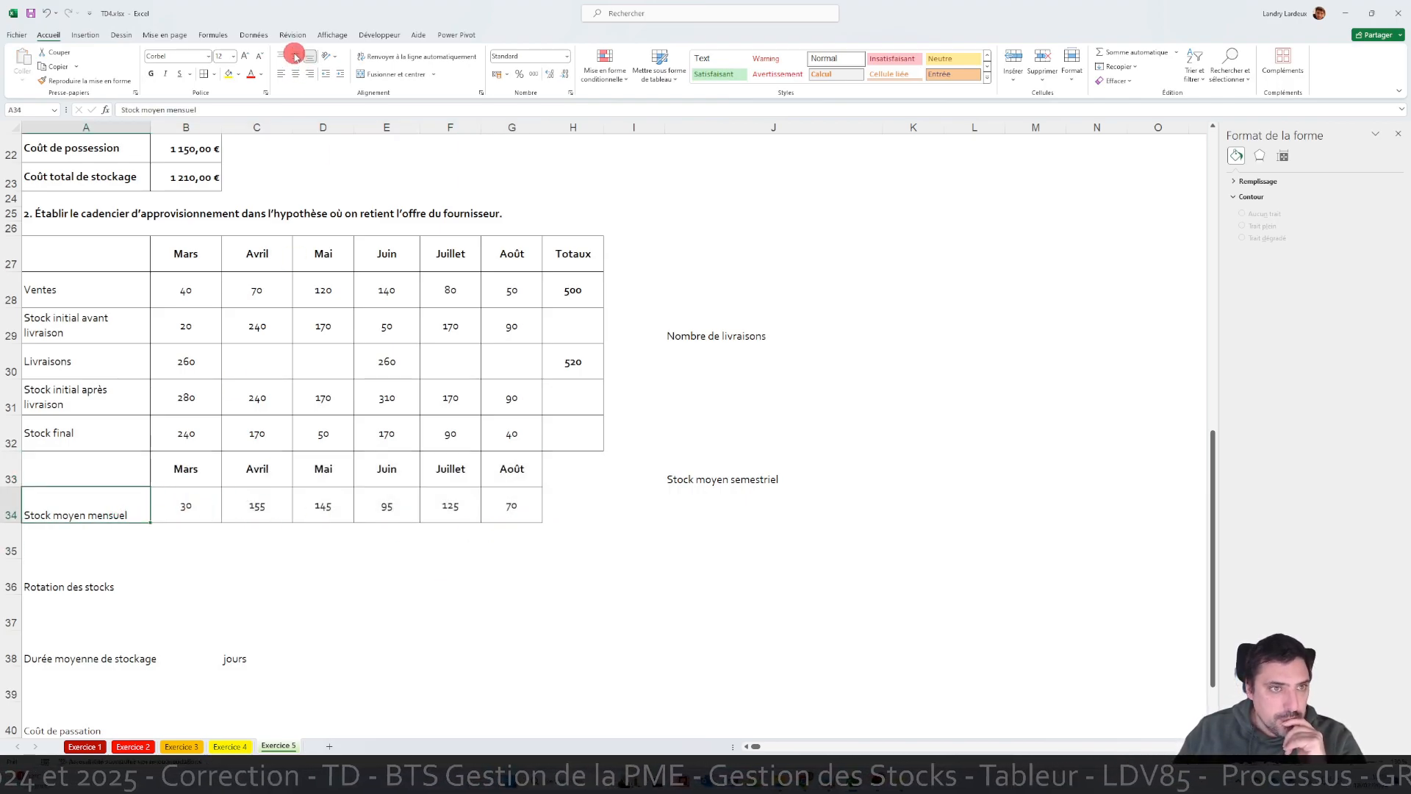
click(294, 55)
double_click(199, 497)
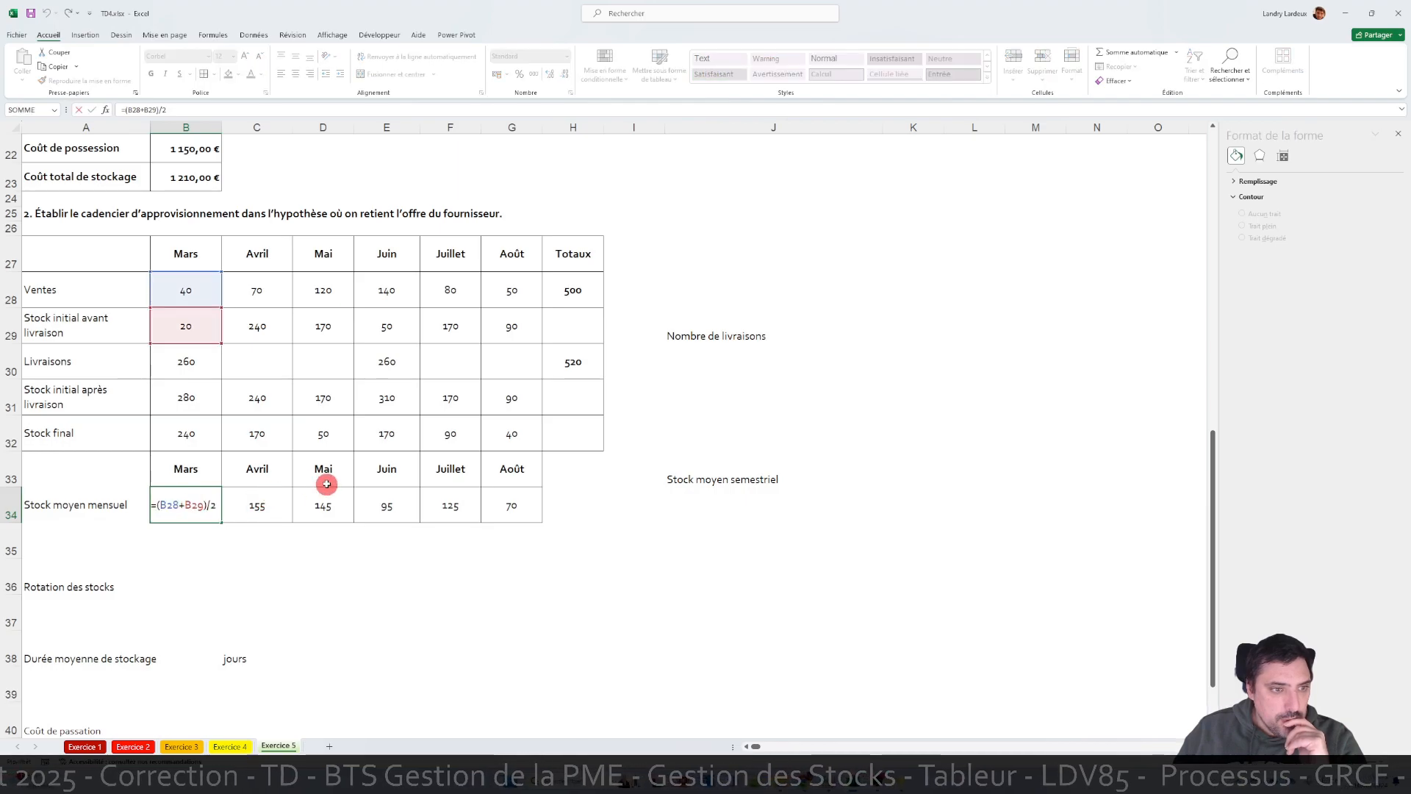
key(Escape)
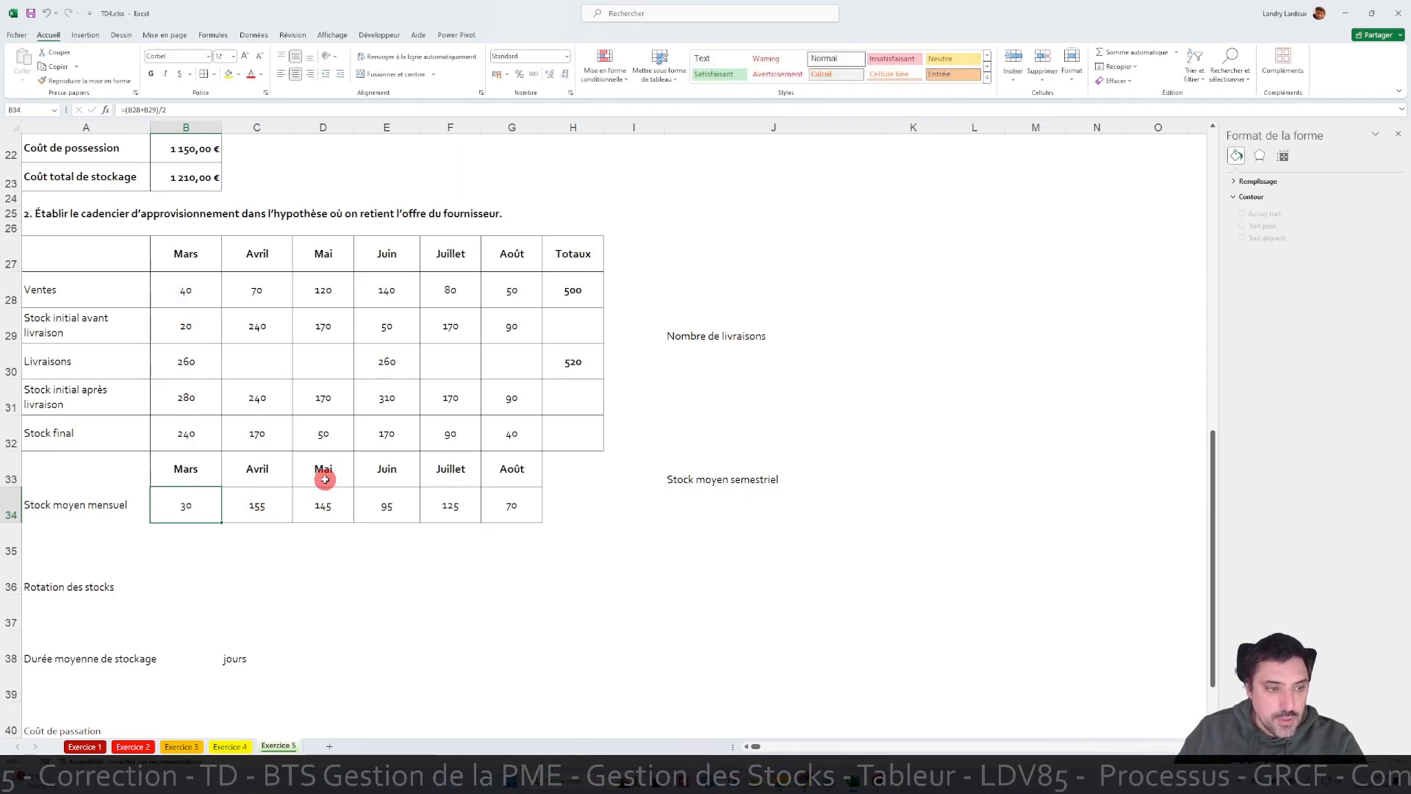
- Clear the copied month headers from A33:G33 above the Stock moyen mensuel row
scroll(312, 462, up, 4)
scroll(347, 440, down, 3)
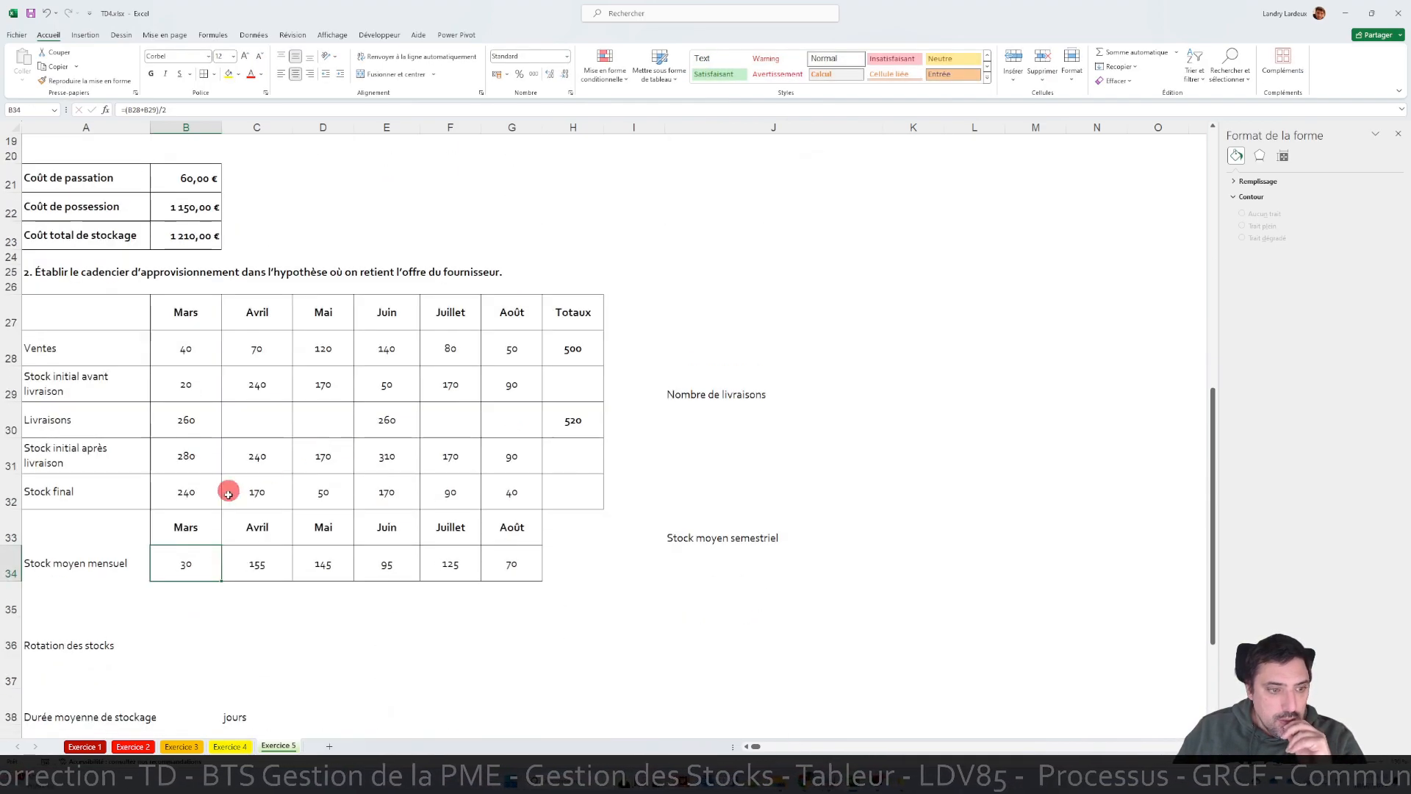
click(115, 523)
drag(116, 522, 536, 526)
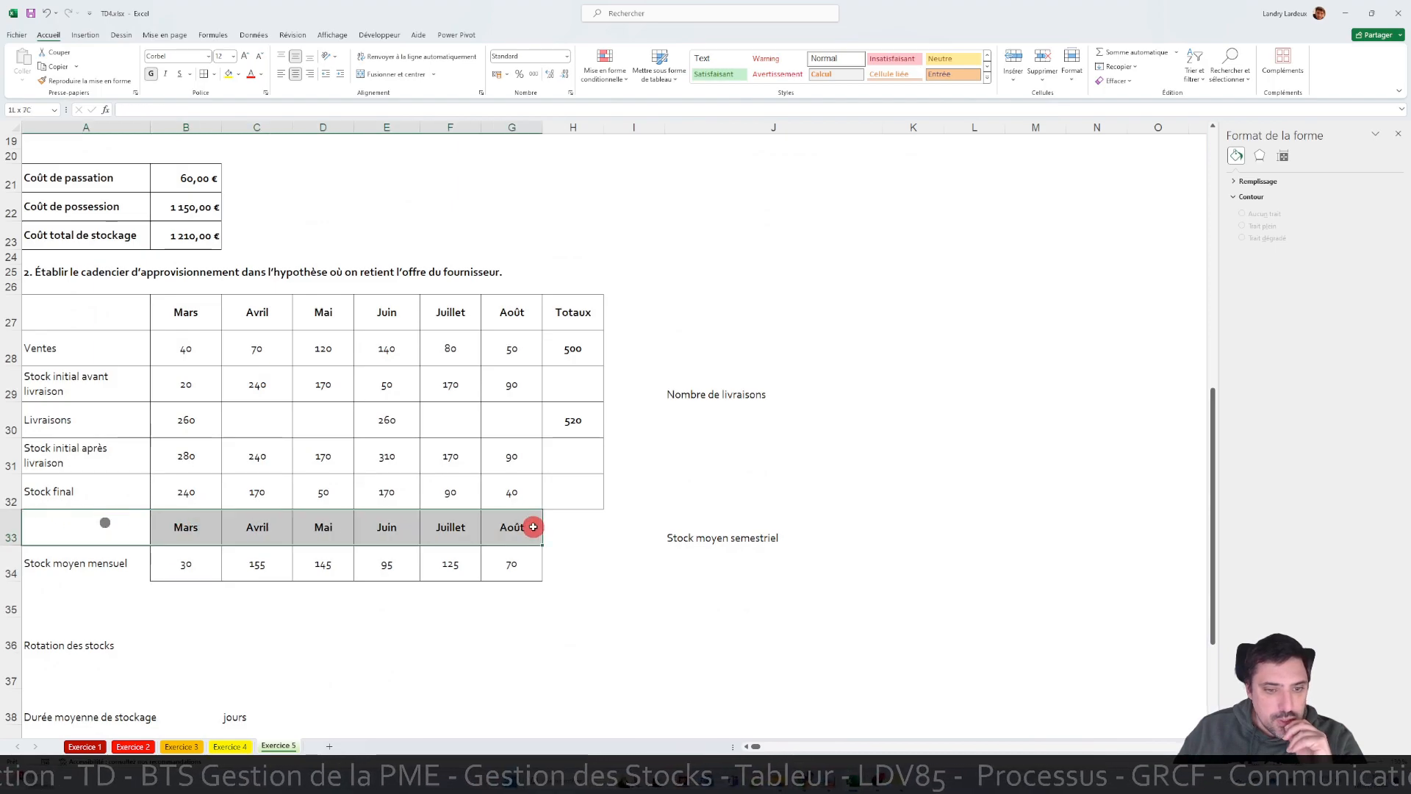
key(Delete)
click(250, 564)
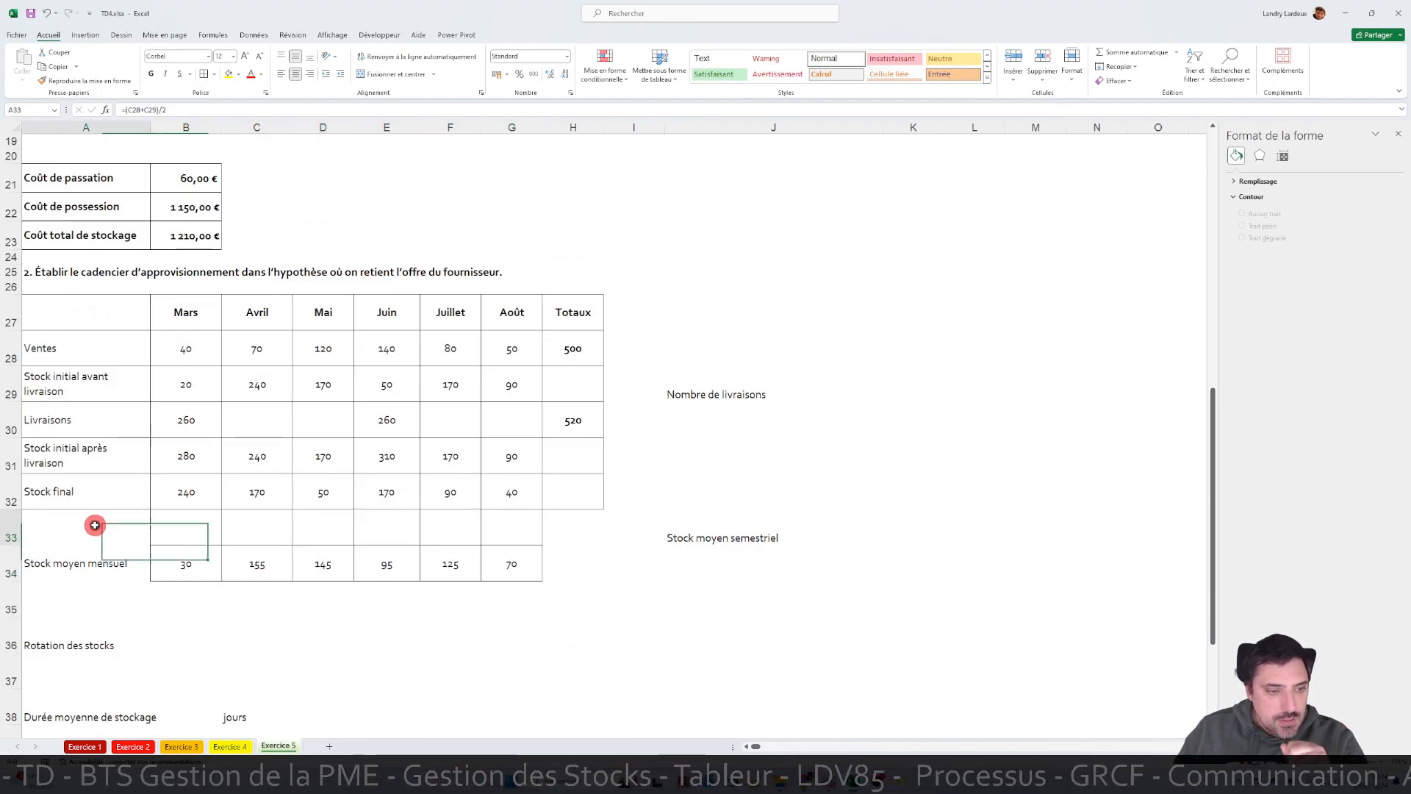
- Remove all borders from A33:H33
drag(117, 527, 570, 528)
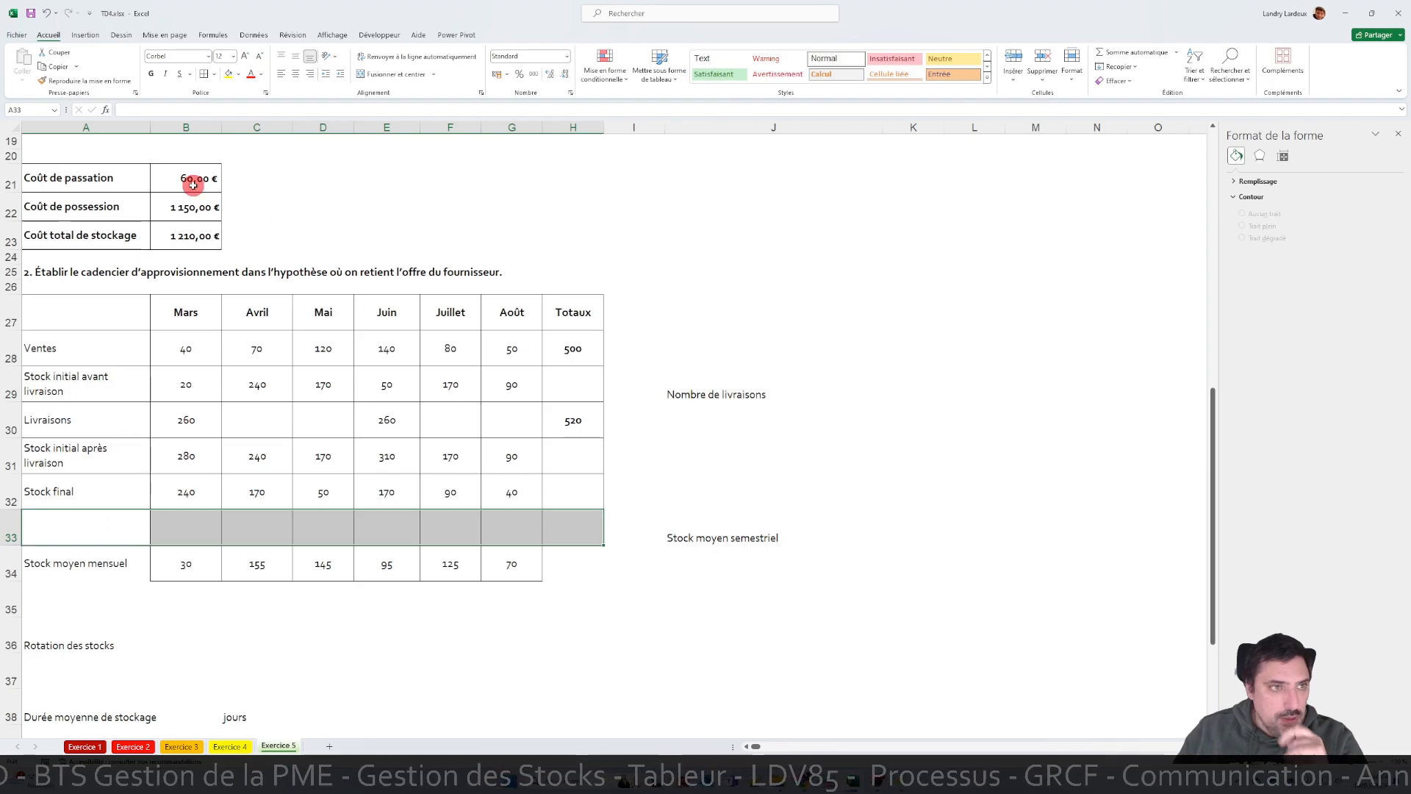
click(214, 75)
click(243, 168)
click(273, 413)
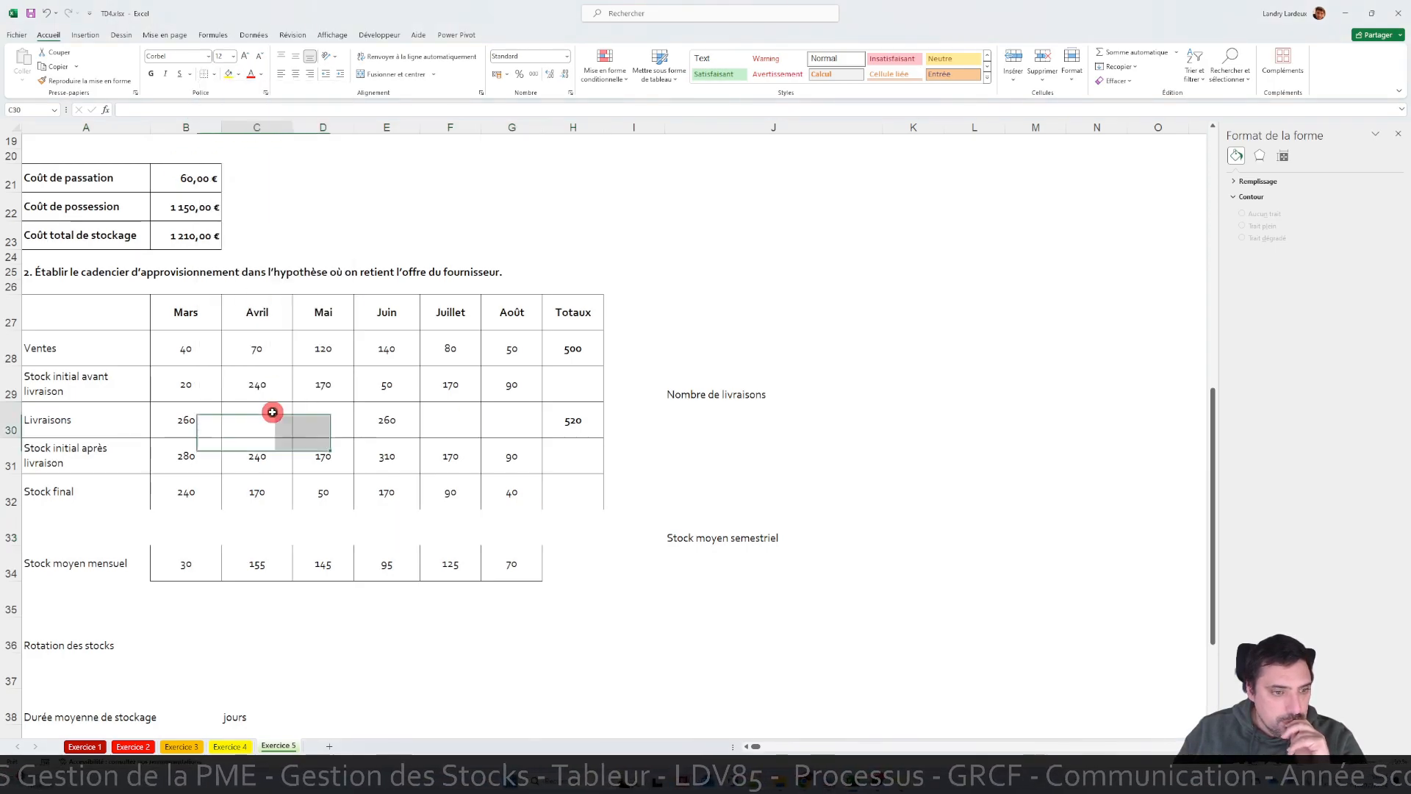
- Reapply borders to the Stock final row A32:H32 and to the monthly averages in B34:G34
drag(81, 489, 598, 482)
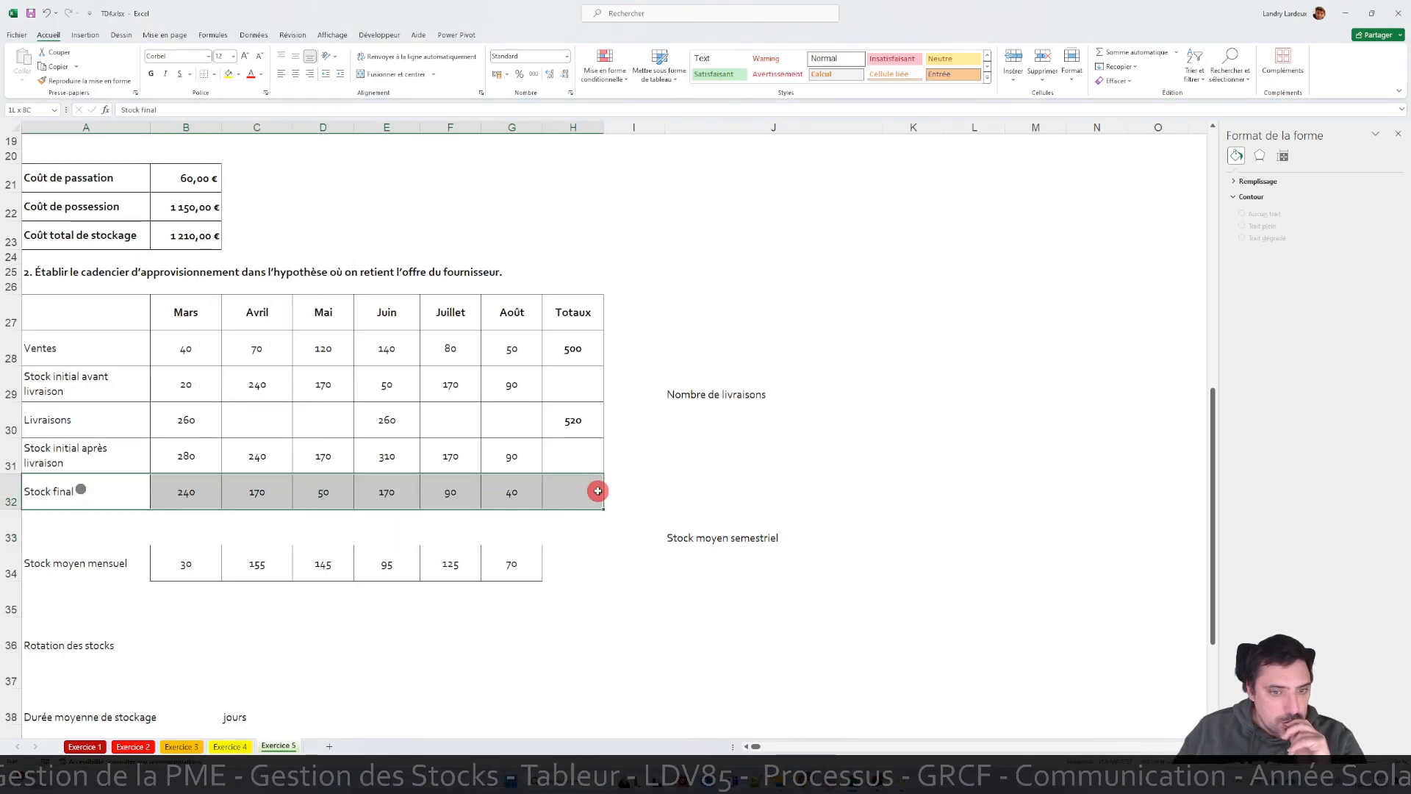
click(214, 74)
click(243, 199)
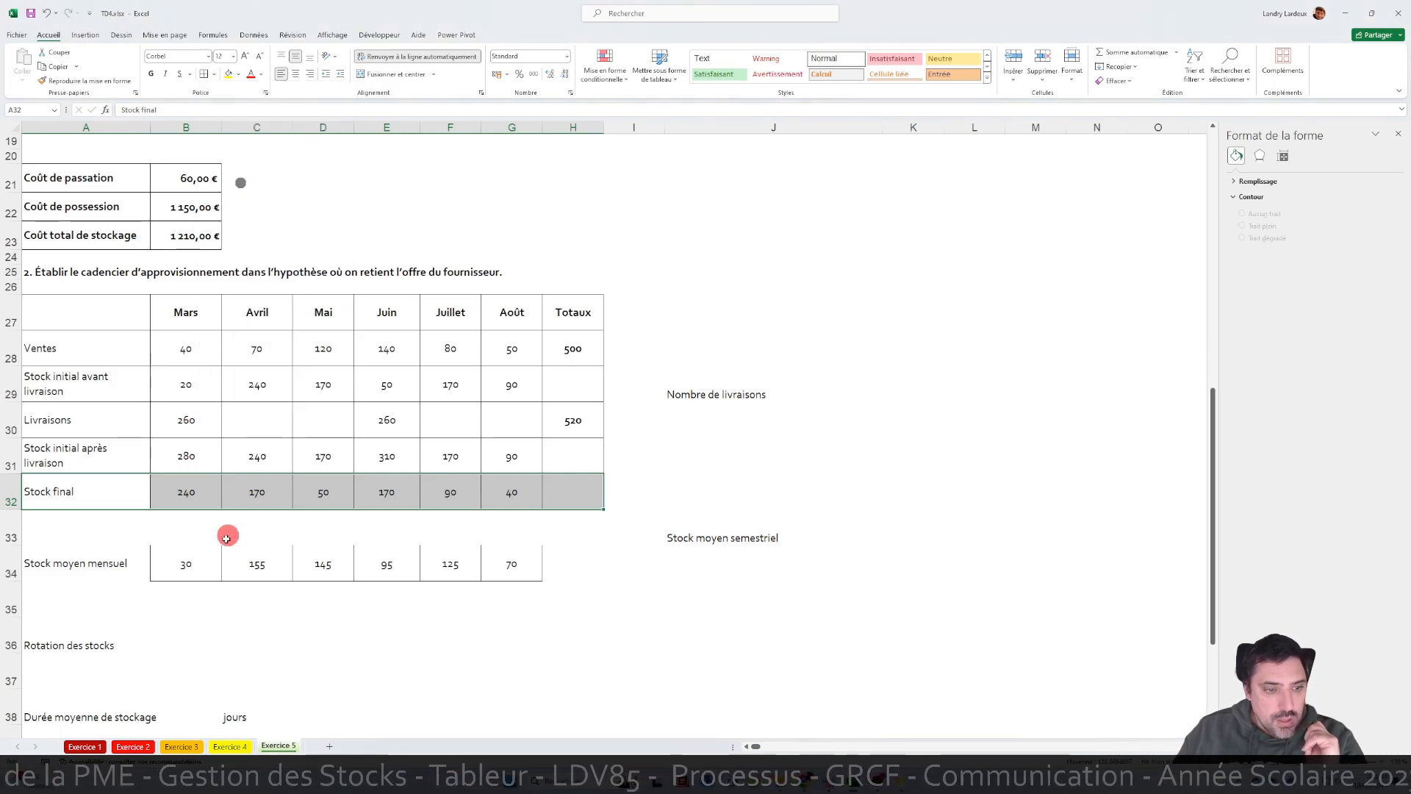
drag(197, 564, 505, 554)
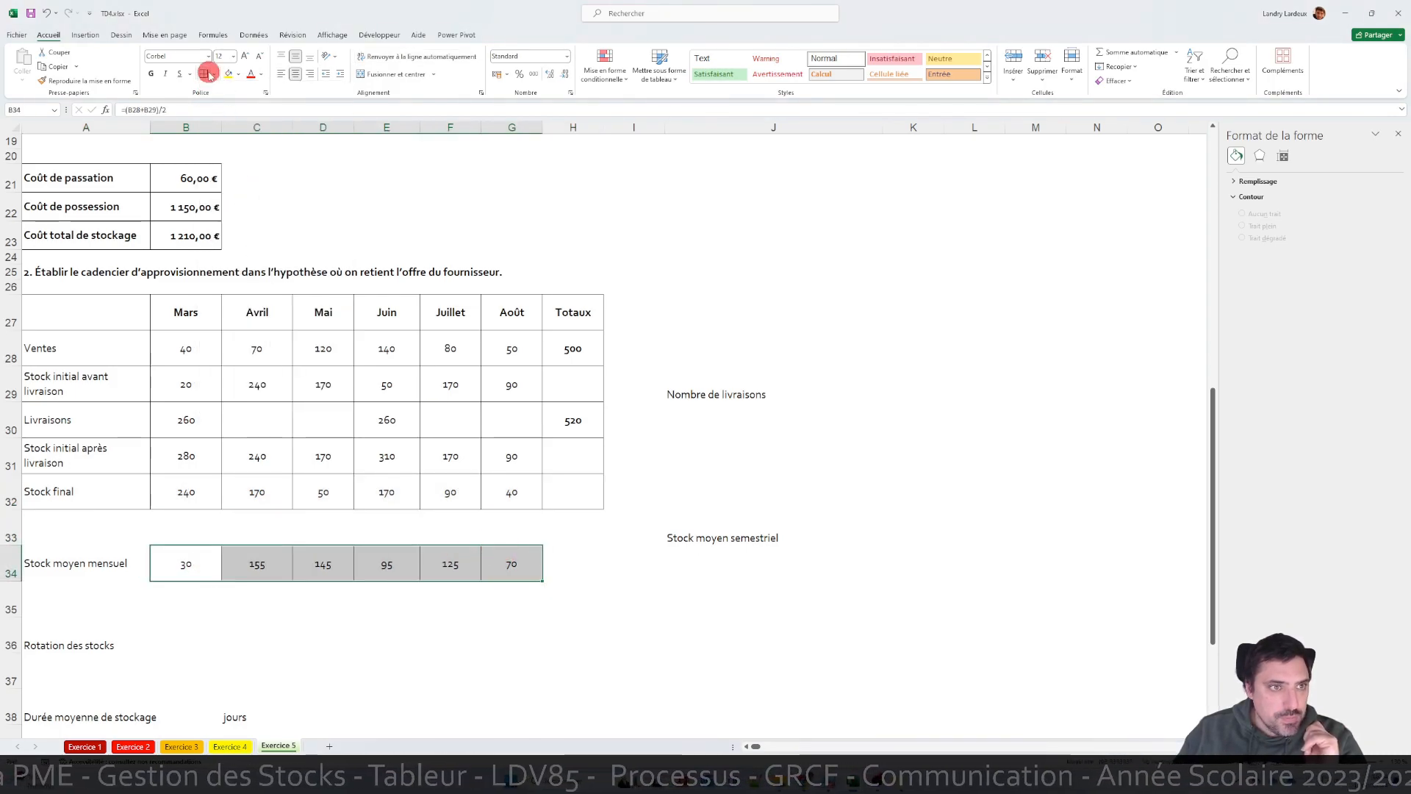
- Border and vertically centre J29:K29, and enter 2 as the Nombre de livraisons in K29
drag(724, 391, 936, 387)
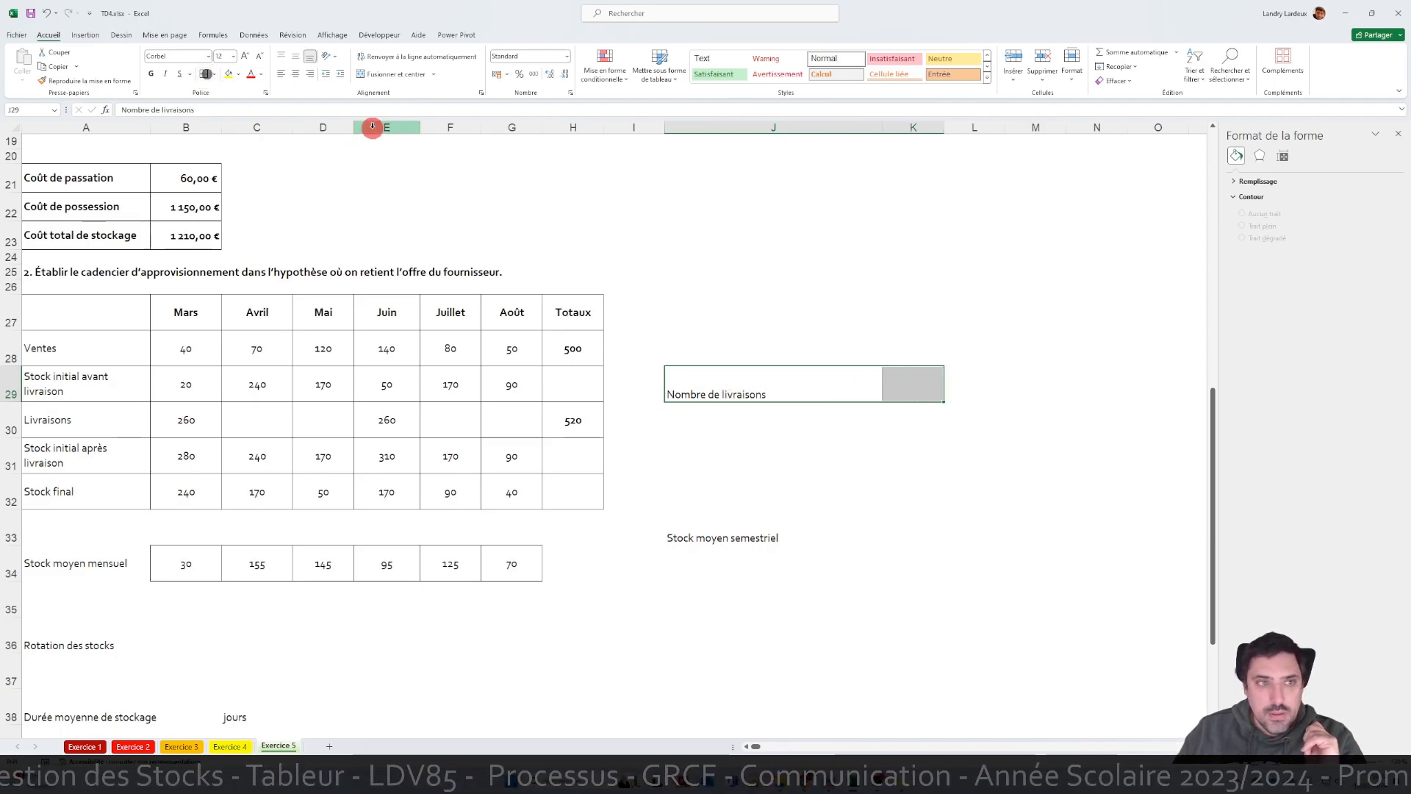
click(295, 57)
click(939, 385)
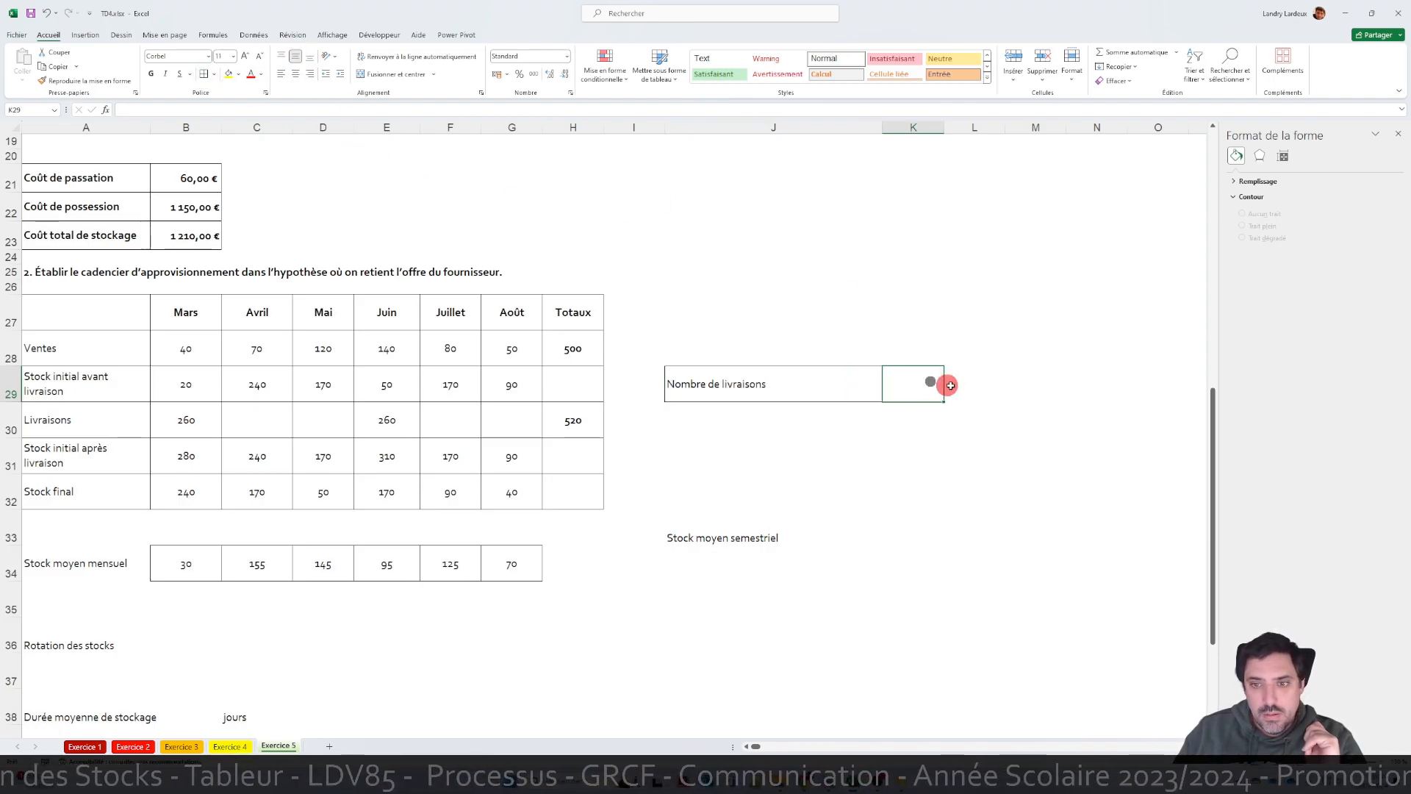
text(2)
key(Return)
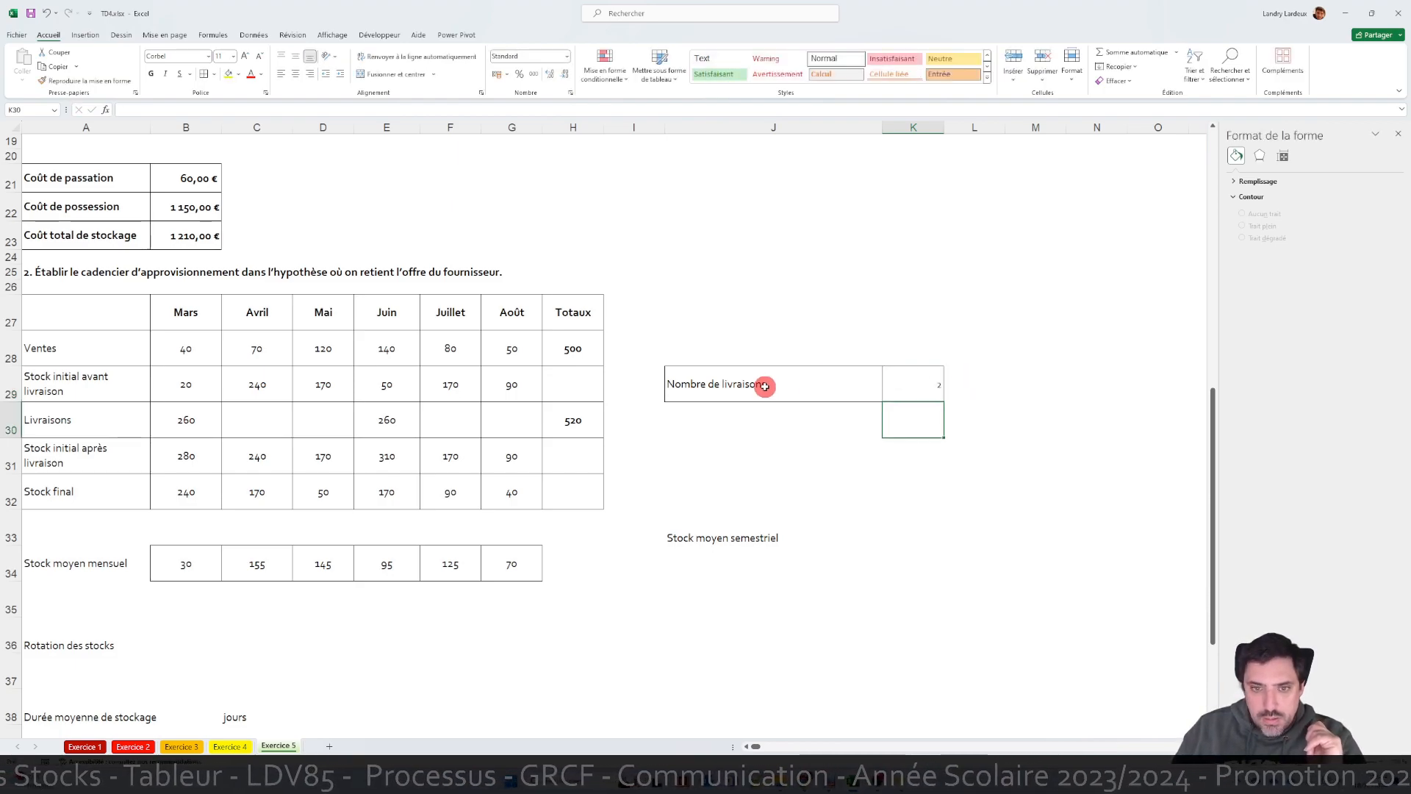
- Right-align the Nombre de livraisons label in J29 and left-align its value in K29
drag(765, 386, 887, 382)
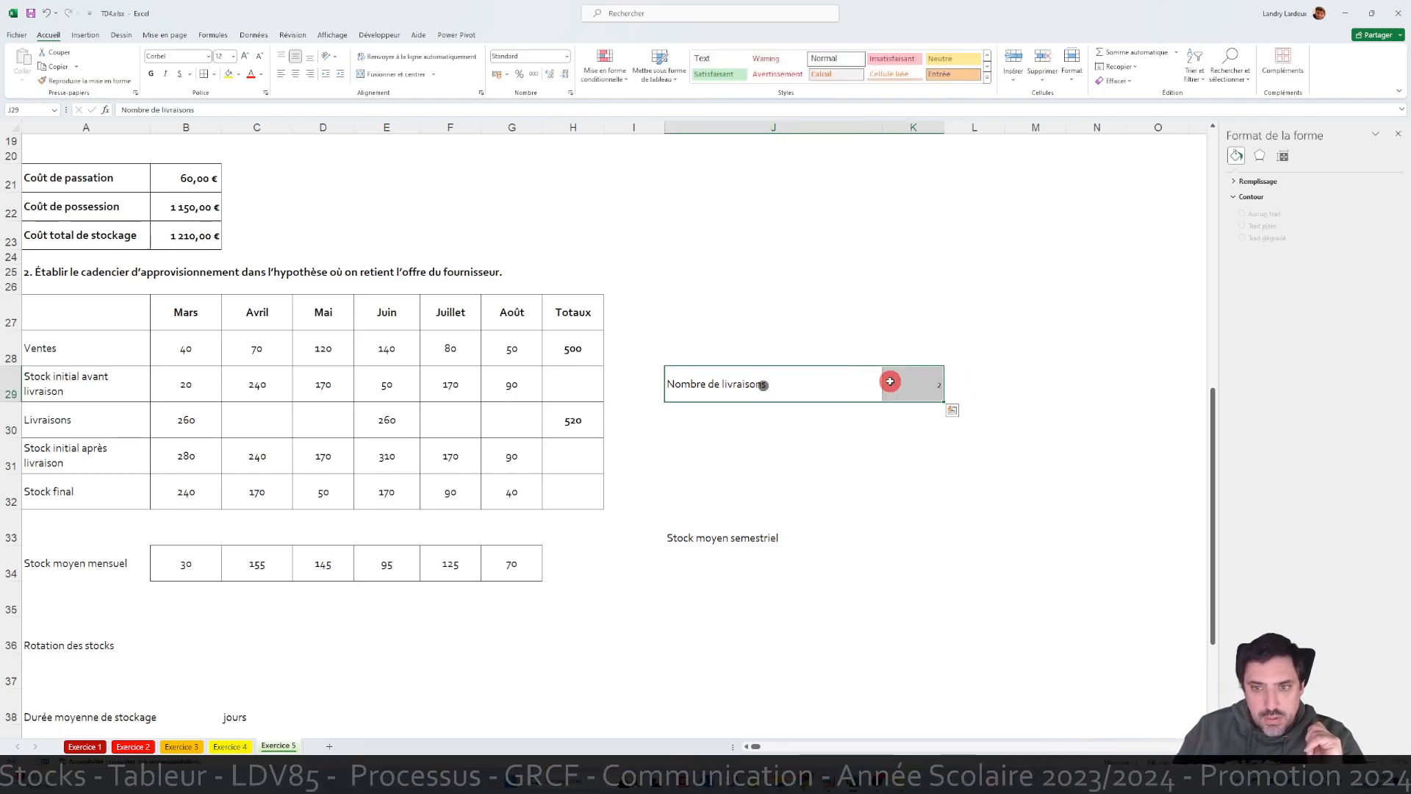
click(309, 72)
click(942, 396)
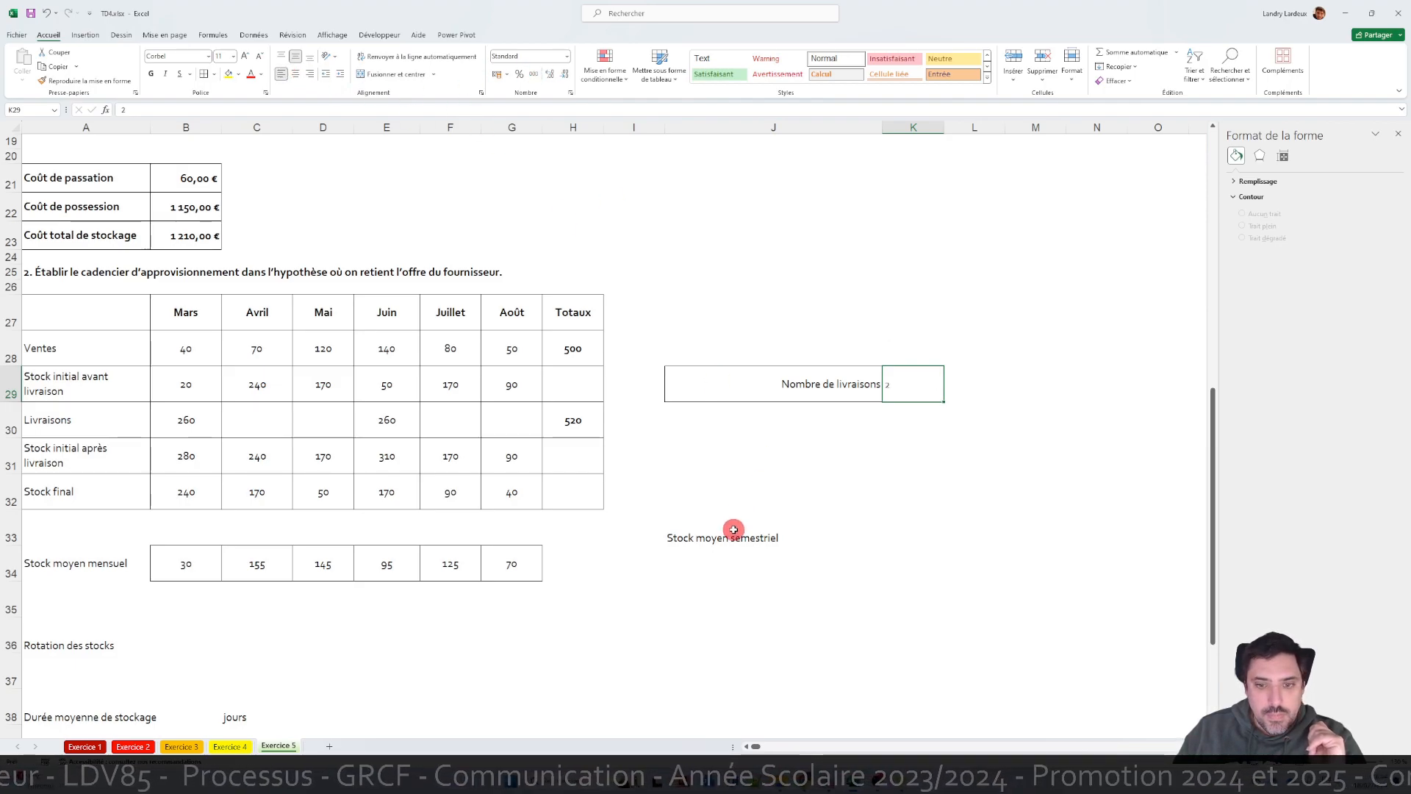
- Centre the Stock moyen semestriel label in J33 horizontally and vertically
click(737, 531)
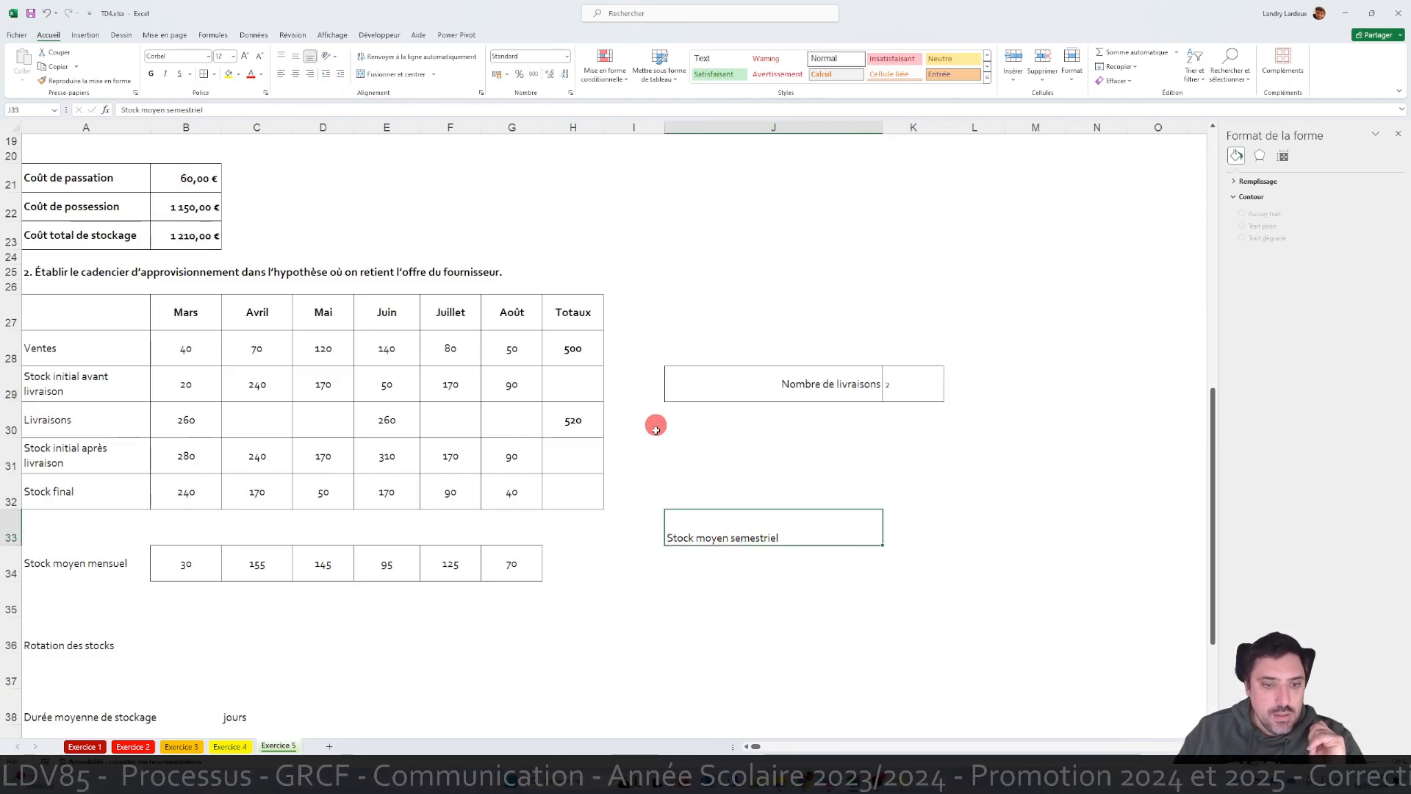
click(740, 562)
click(723, 537)
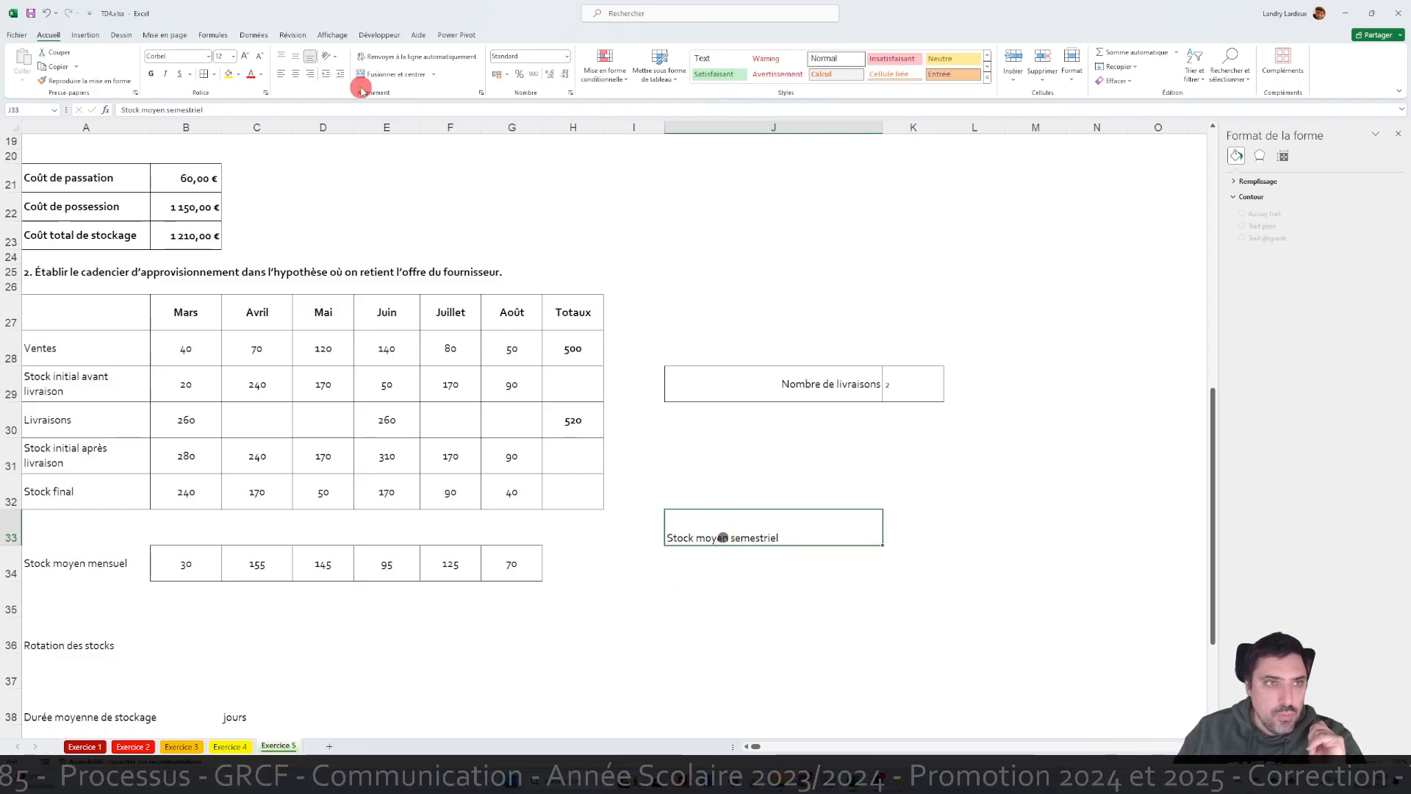
click(294, 73)
click(295, 56)
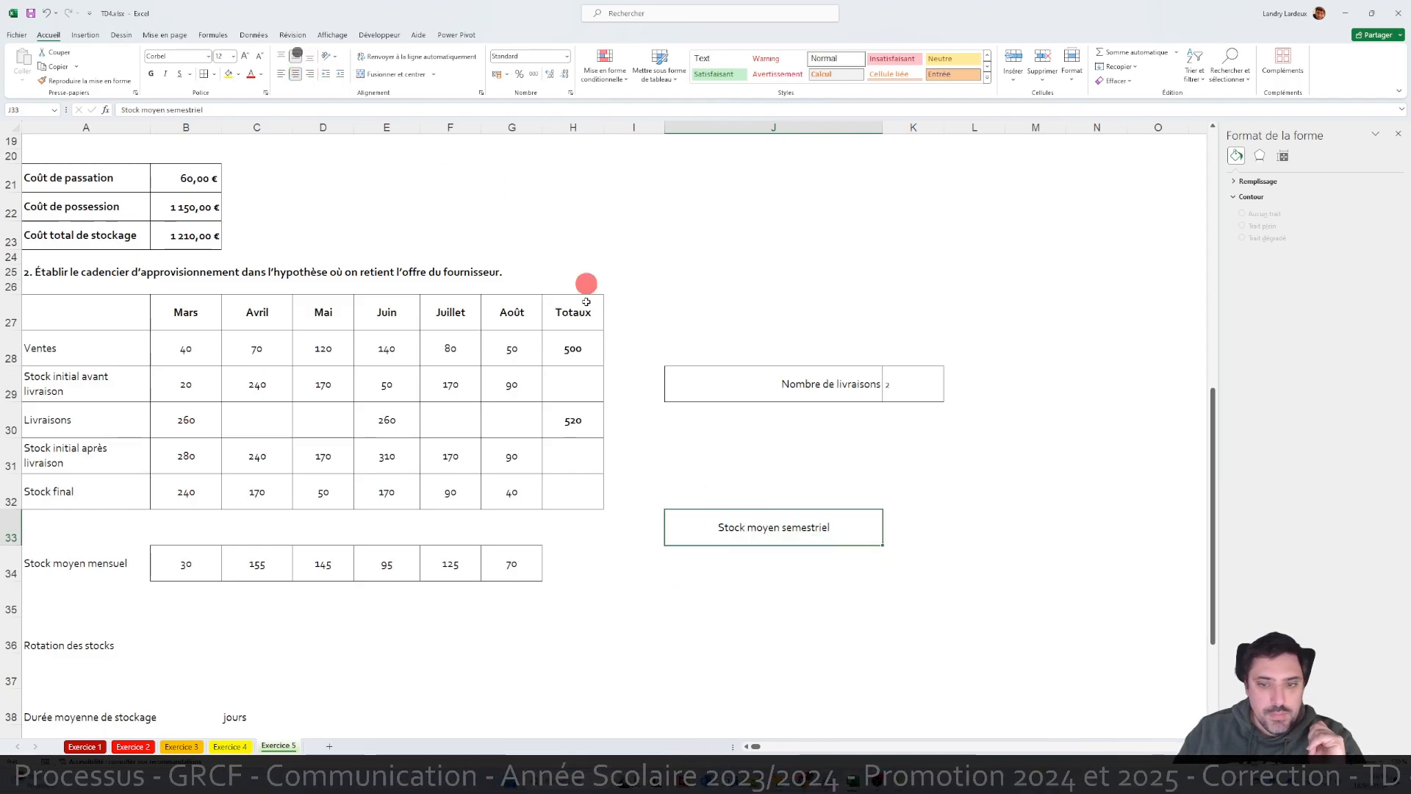
- Border J34, compute the Stock moyen semestriel there with MOYENNE(B34:G34), and centre the result both ways
click(753, 550)
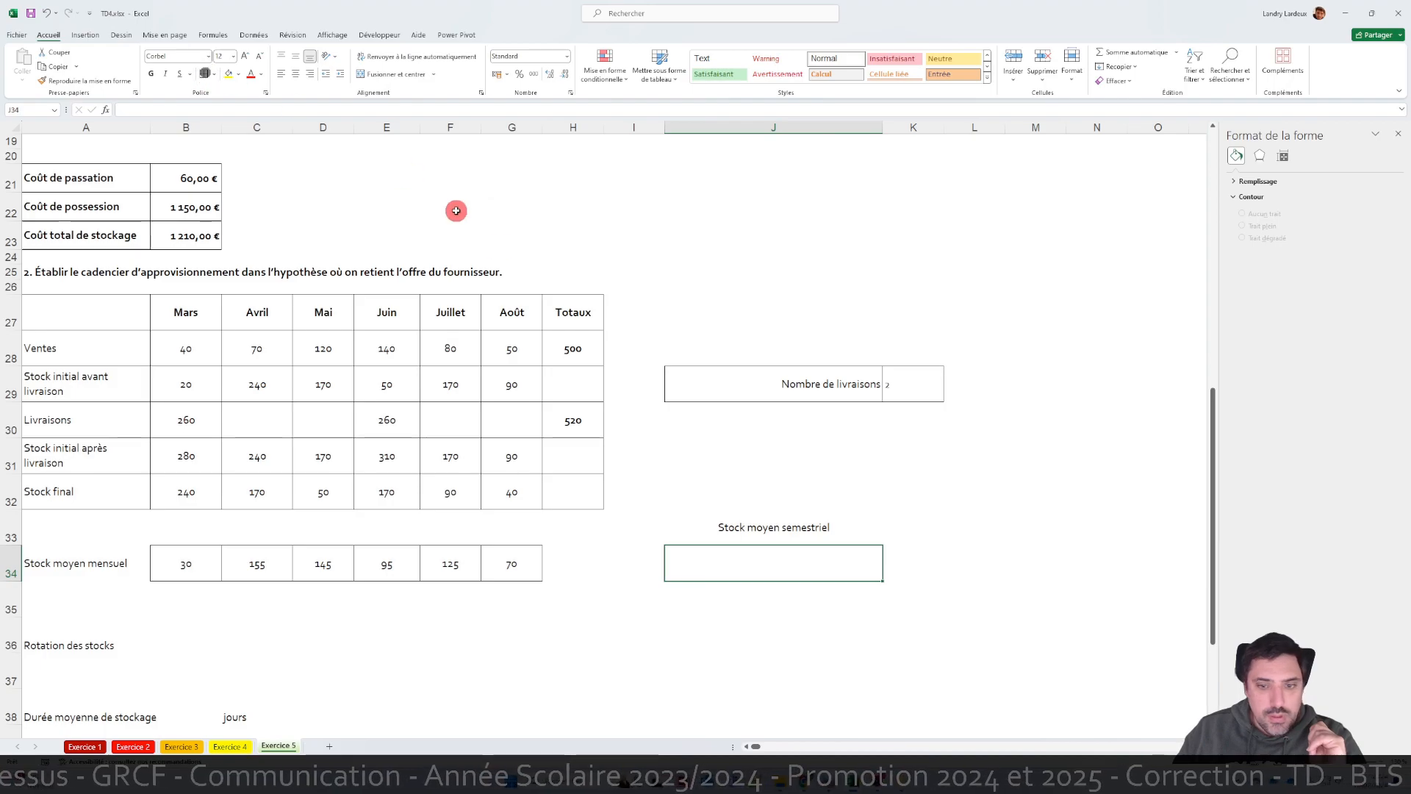
text(=)
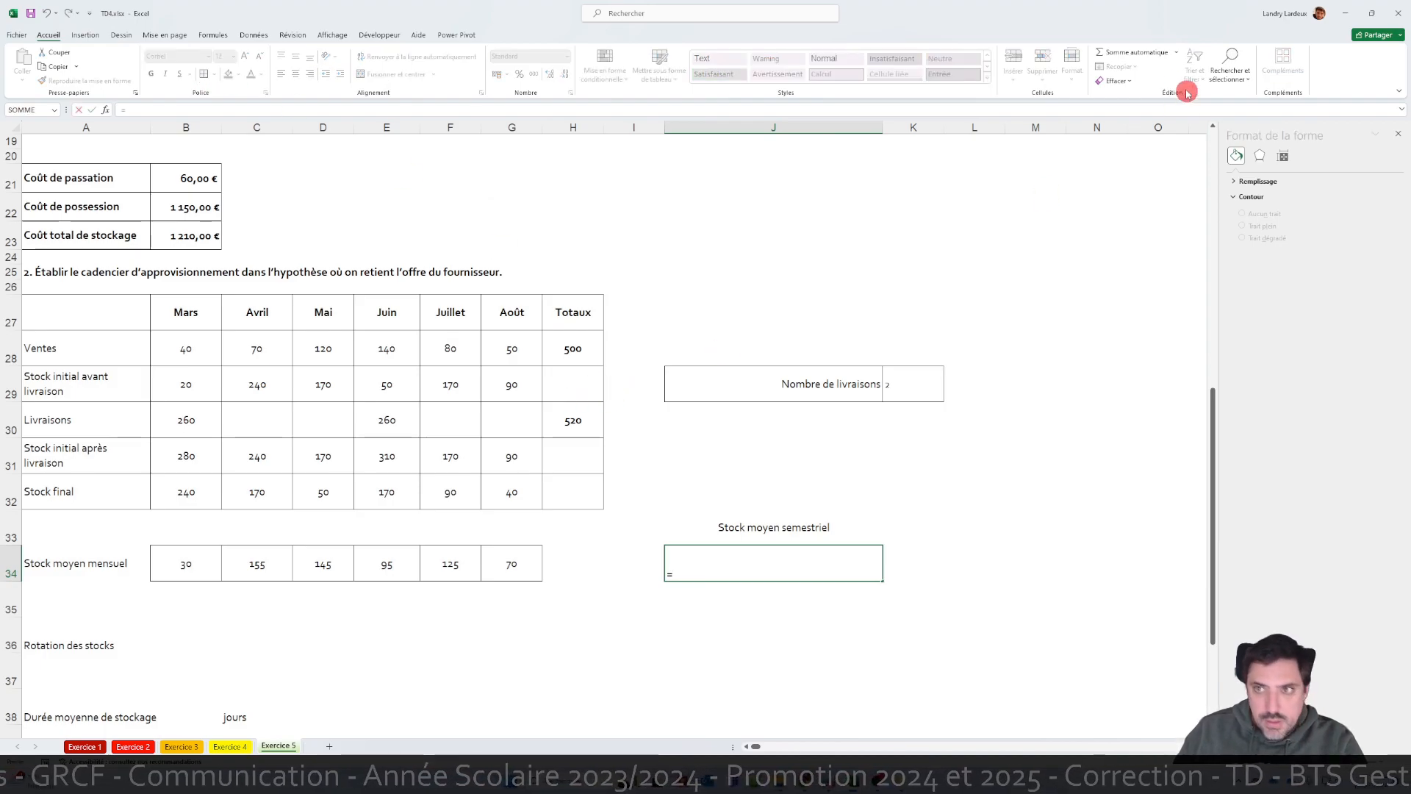
click(1178, 53)
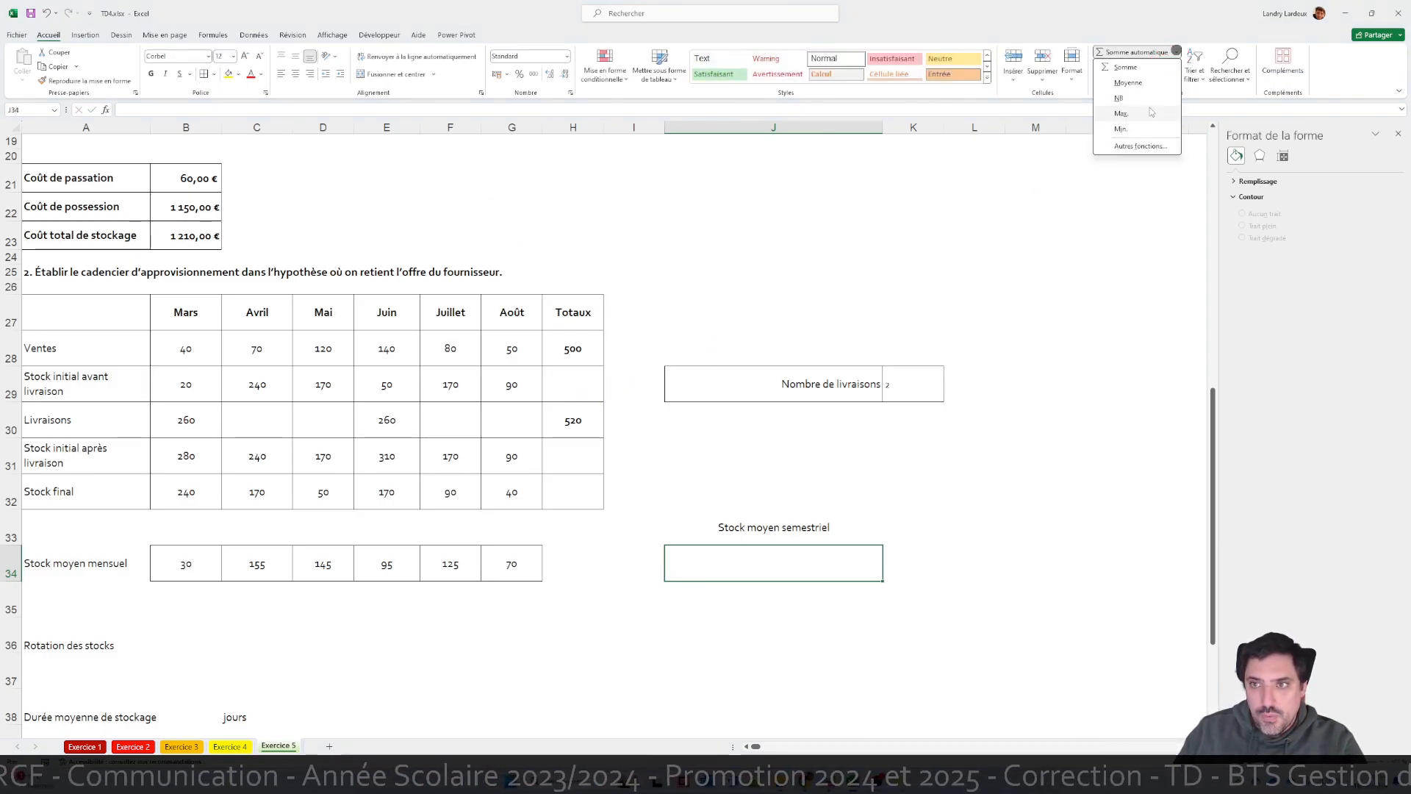
click(1146, 85)
drag(189, 570, 511, 564)
key(Return)
click(800, 571)
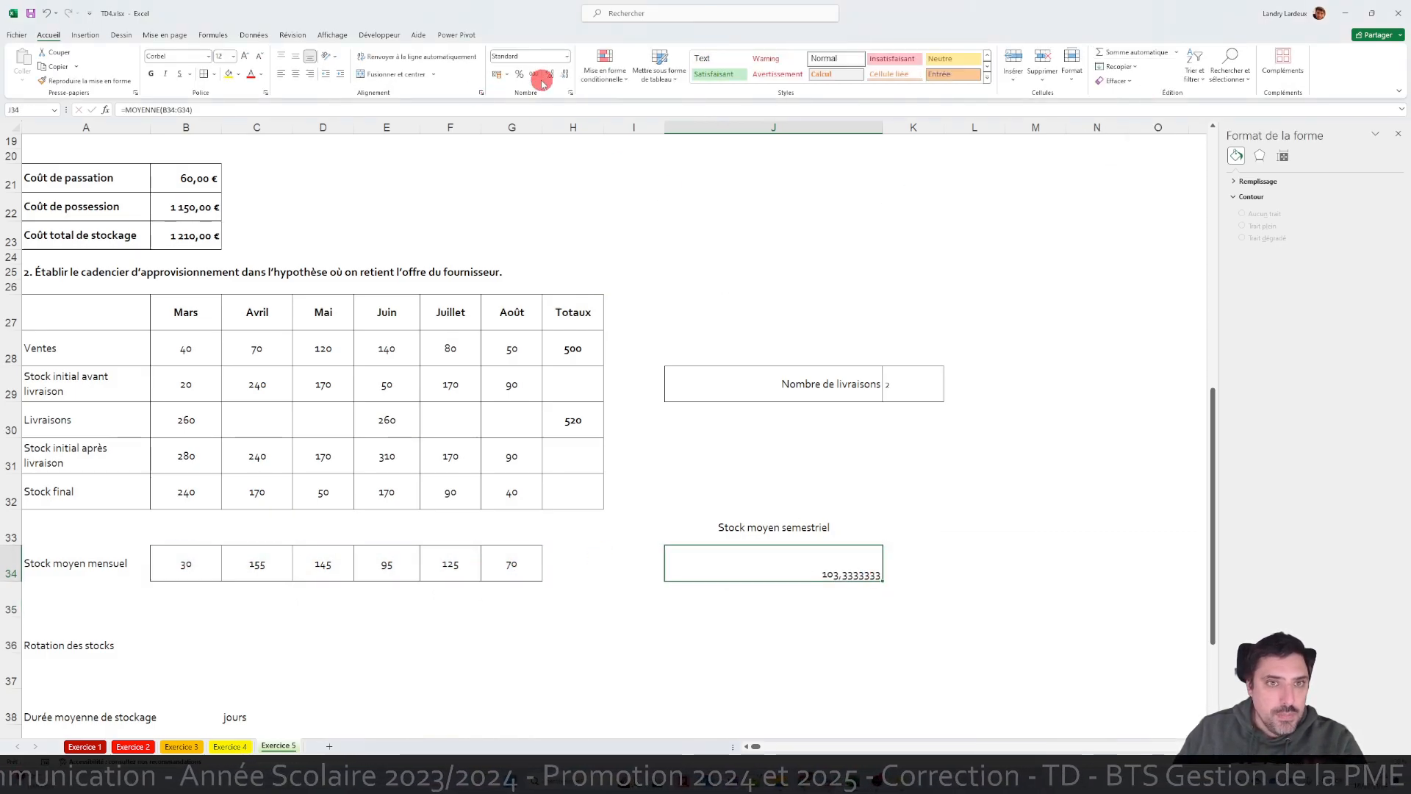
click(298, 55)
click(295, 73)
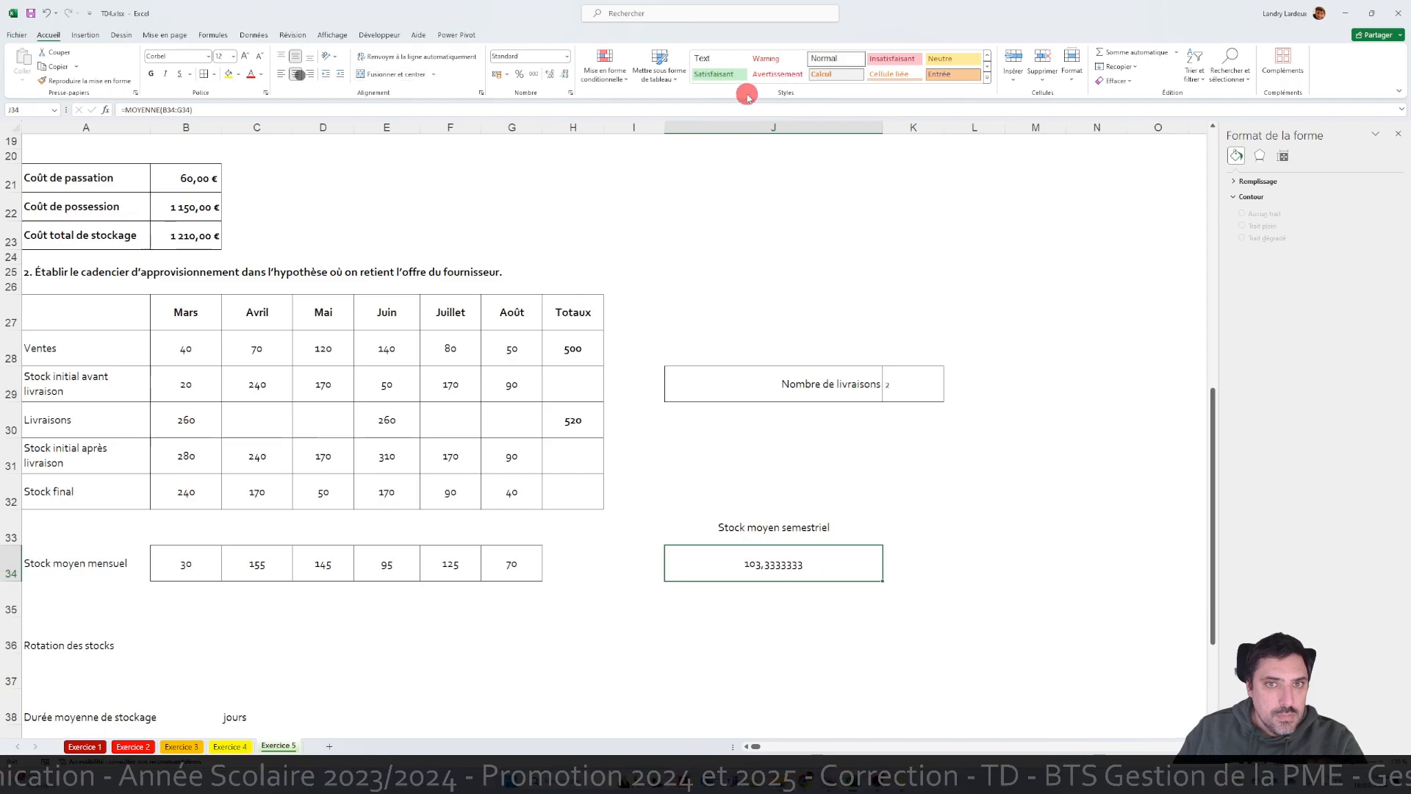
- Compute the Rotation des stocks in B36 as total sales divided by the semester's average stock, =H28/J34
scroll(449, 451, up, 4)
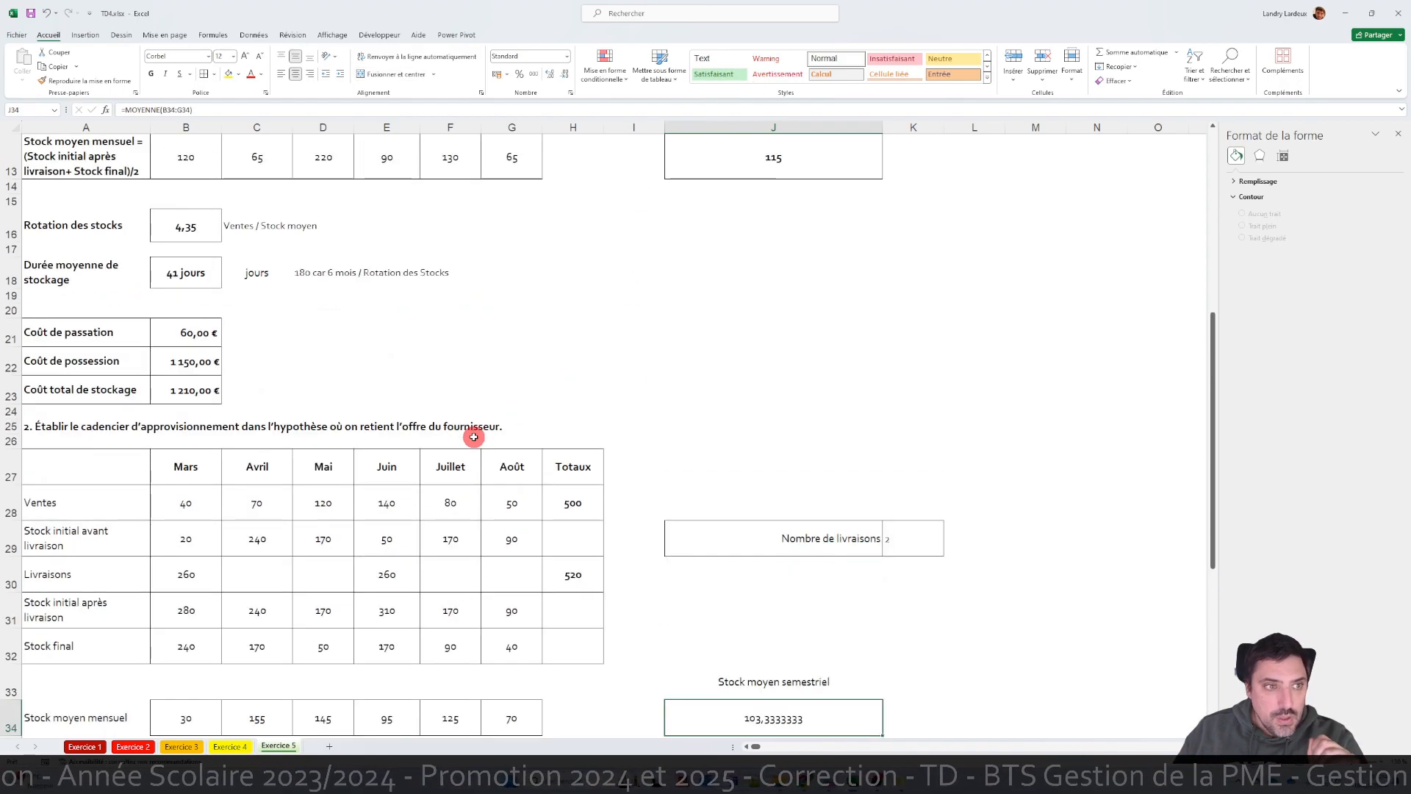
scroll(473, 437, down, 4)
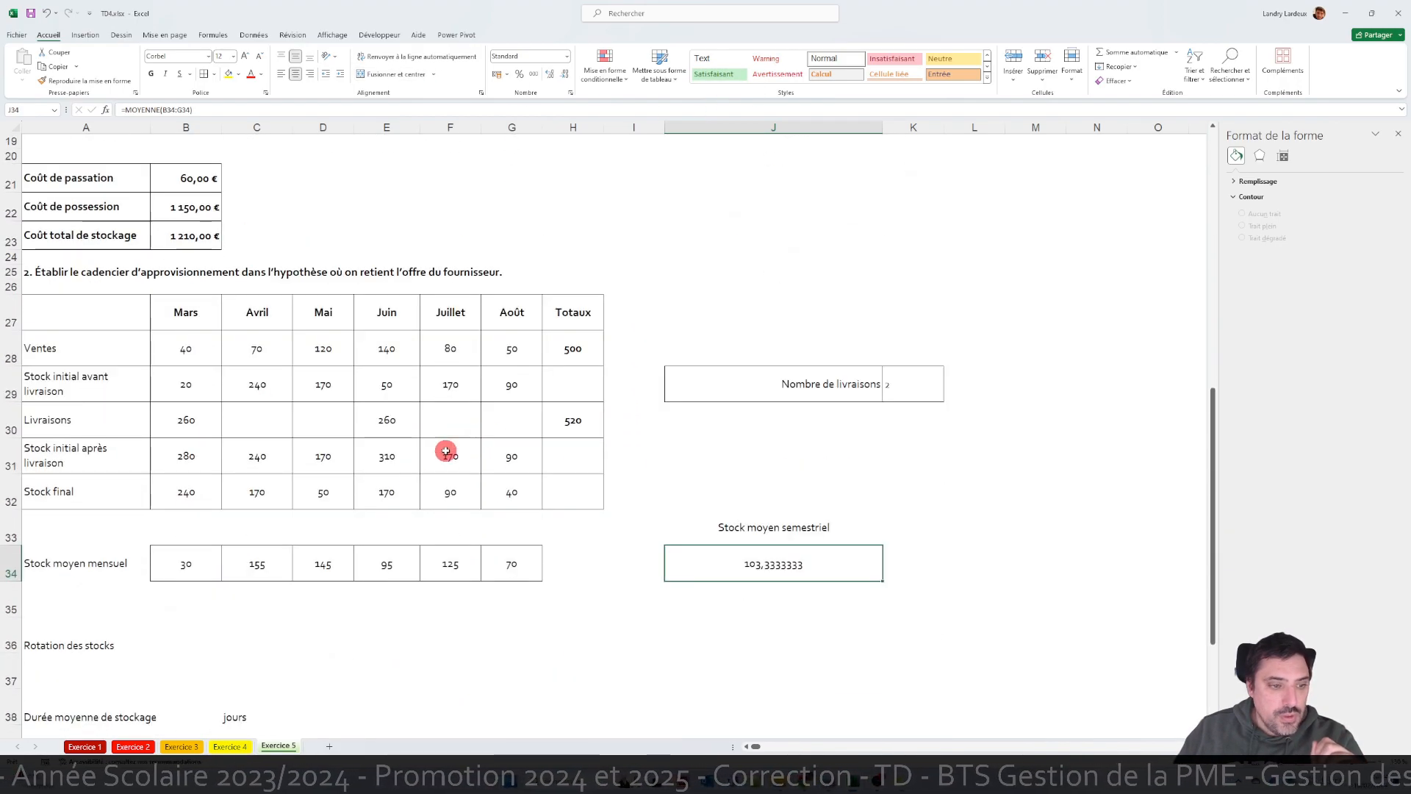
click(189, 638)
text(=)
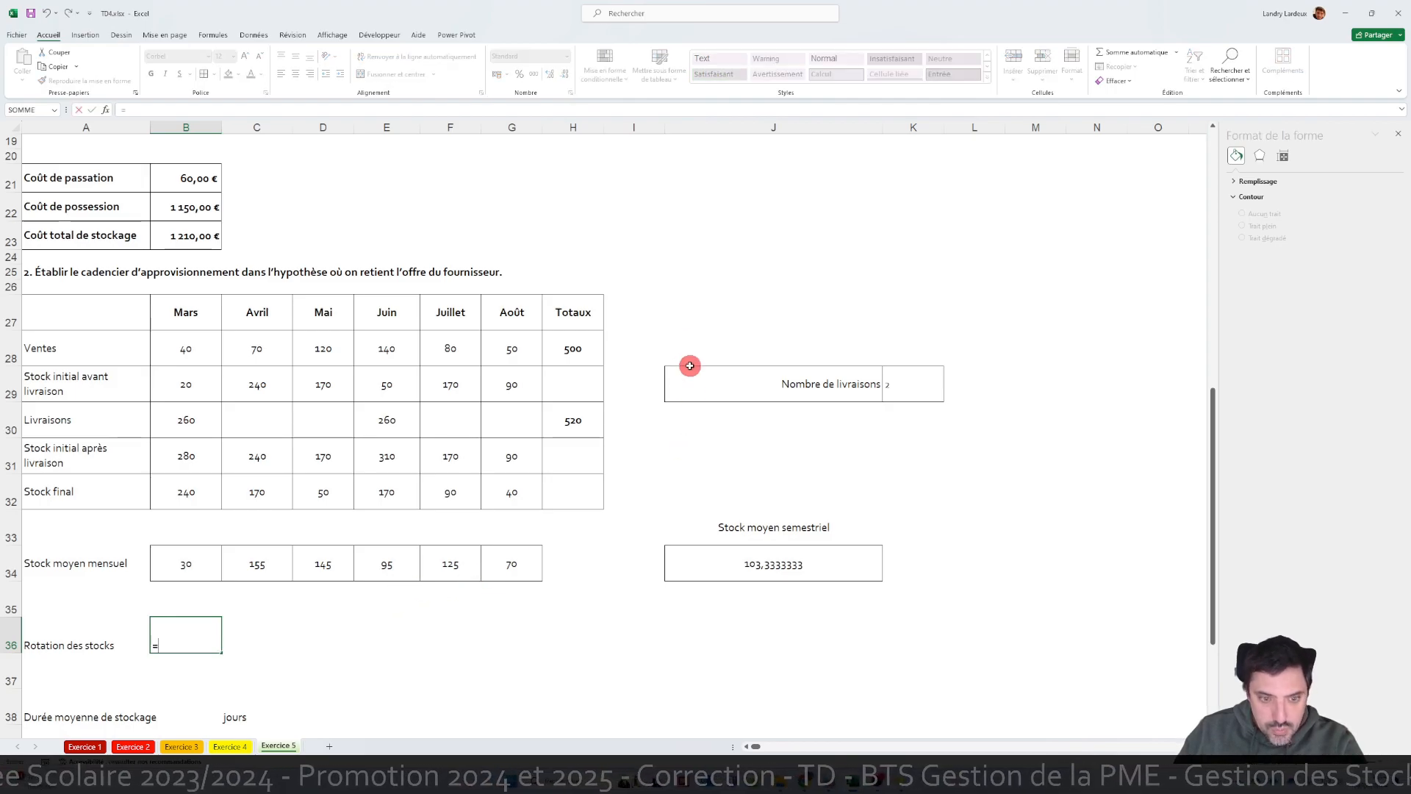
click(577, 347)
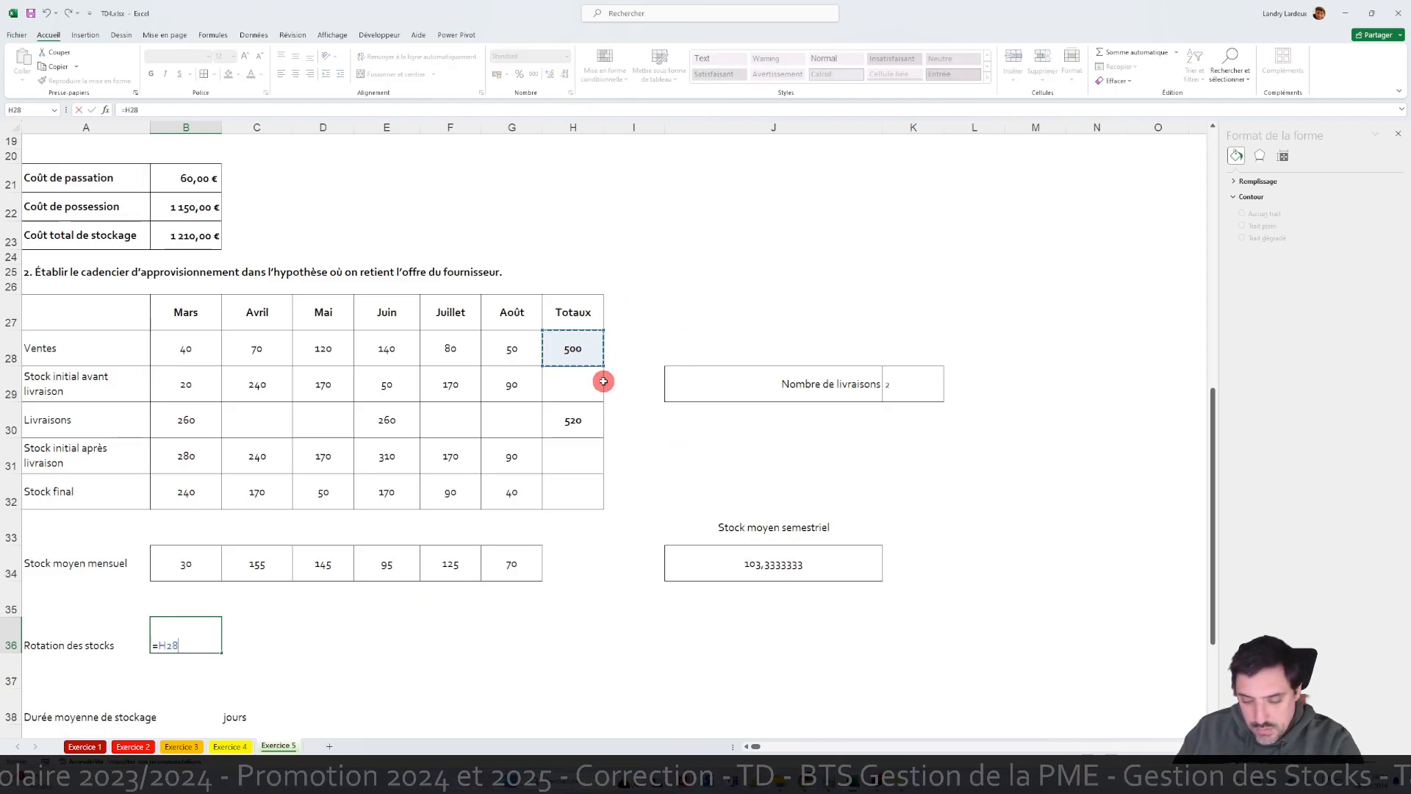
text(/)
click(750, 564)
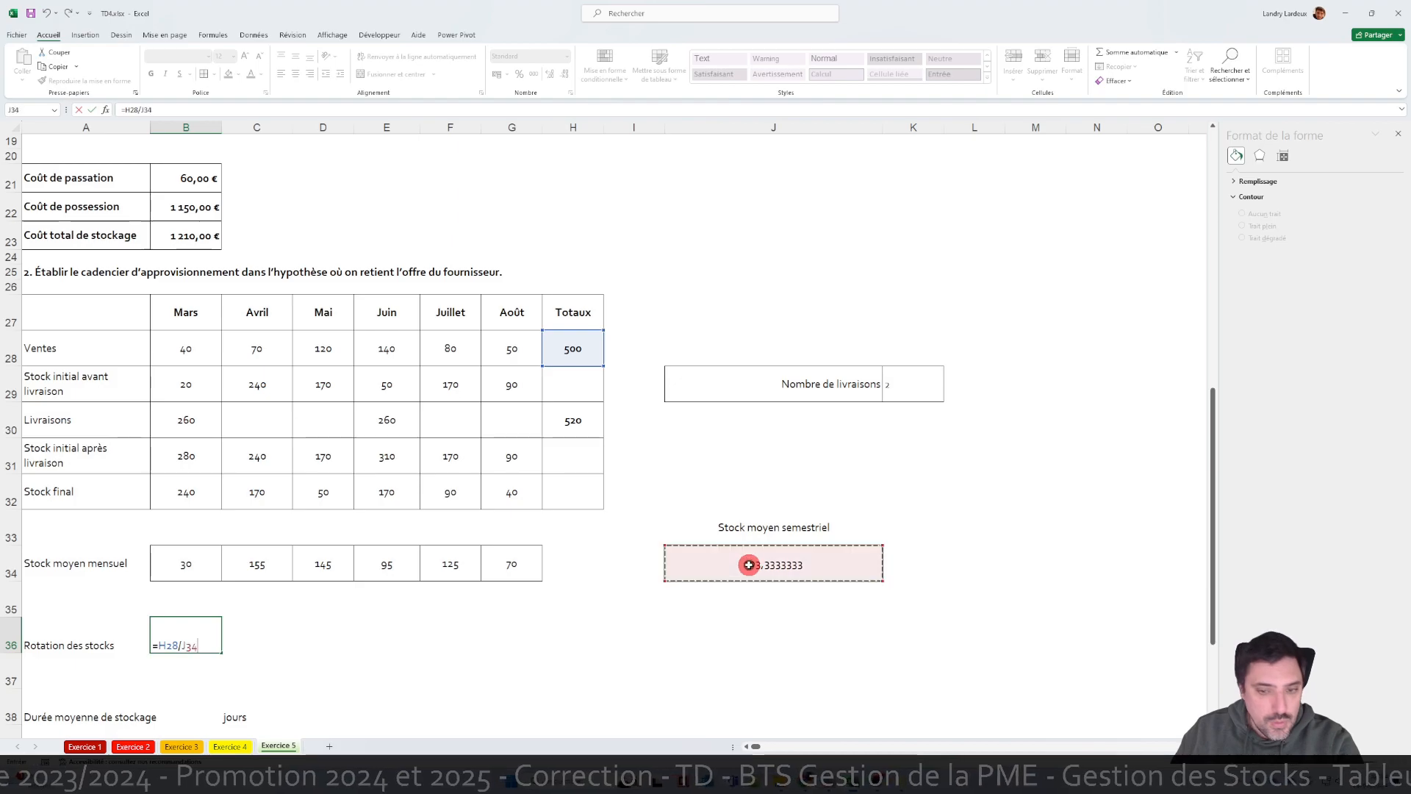
key(Return)
- Border B36 and centre its value both ways, and vertically centre the Rotation des stocks label in A36
click(192, 635)
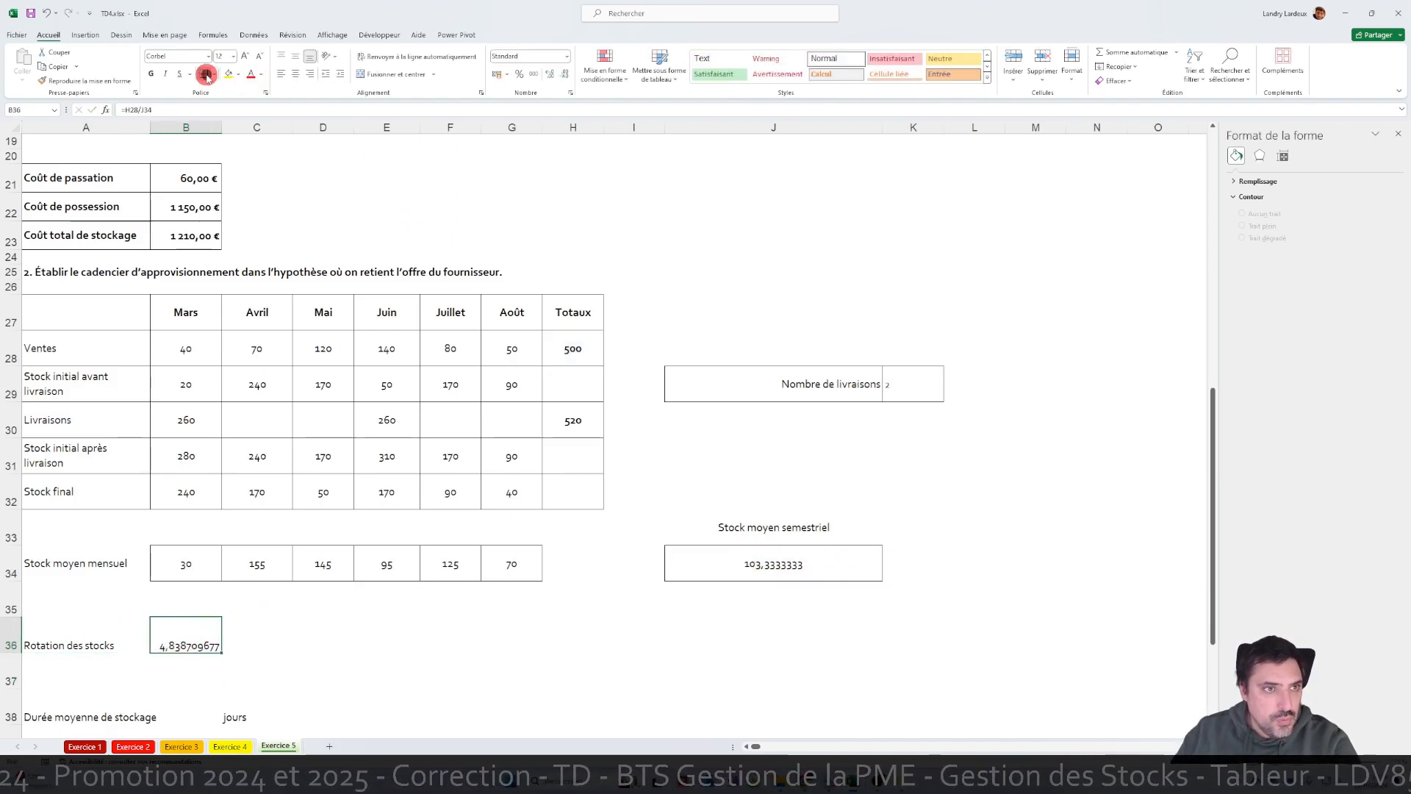
click(97, 629)
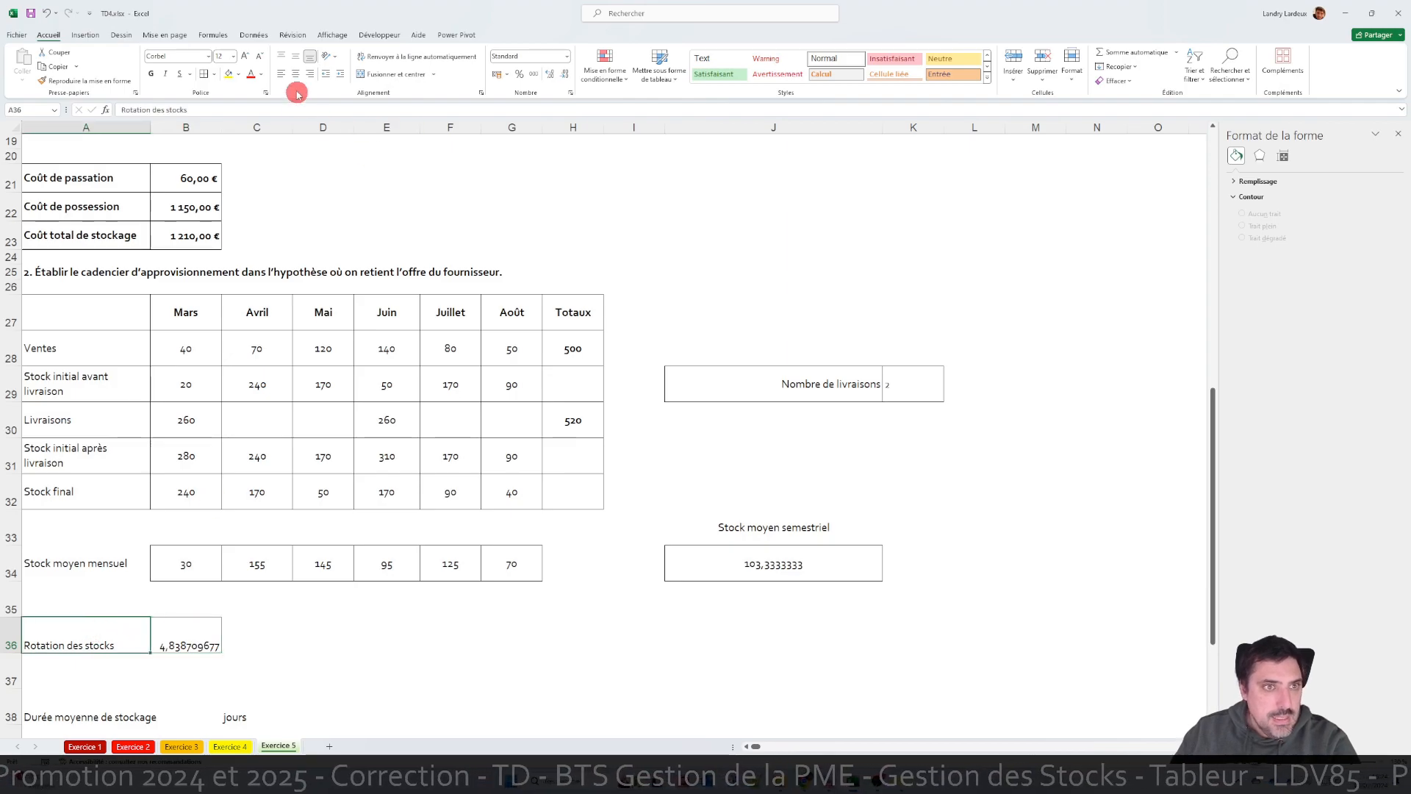
click(295, 56)
click(183, 627)
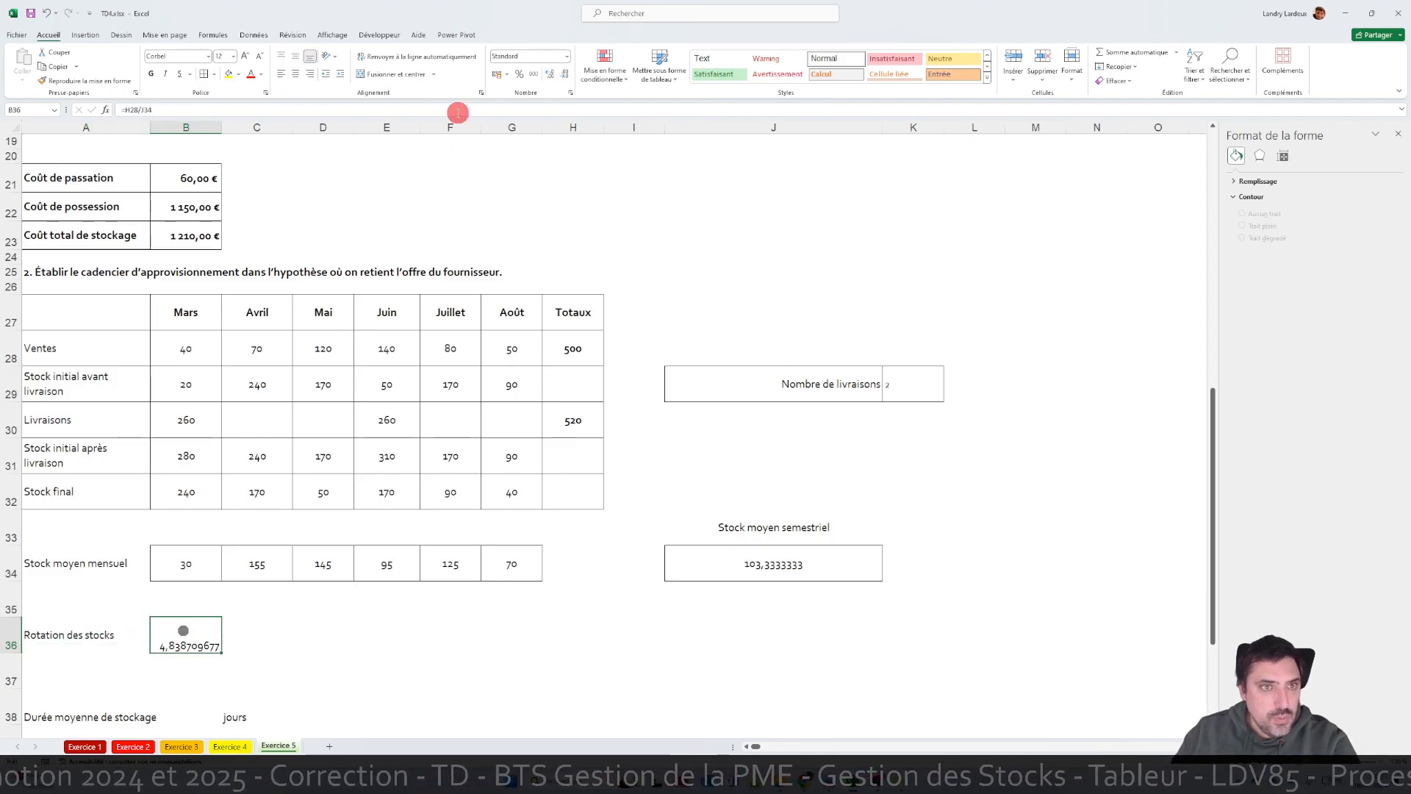
click(295, 73)
click(298, 58)
- Centre B38 and the jours unit in C38 both ways, and vertically centre the Durée moyenne de stockage label in A38
scroll(280, 426, down, 1)
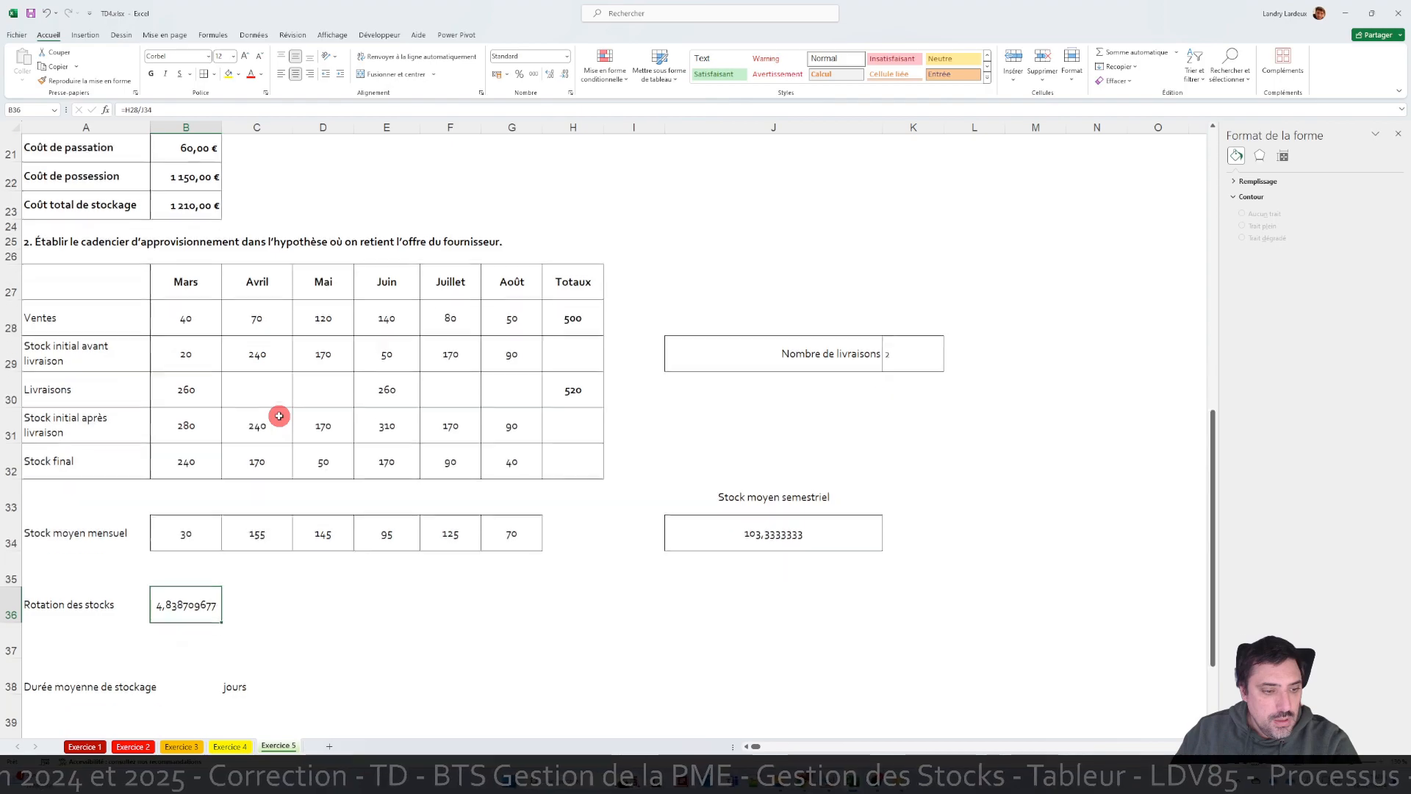
drag(102, 652, 245, 655)
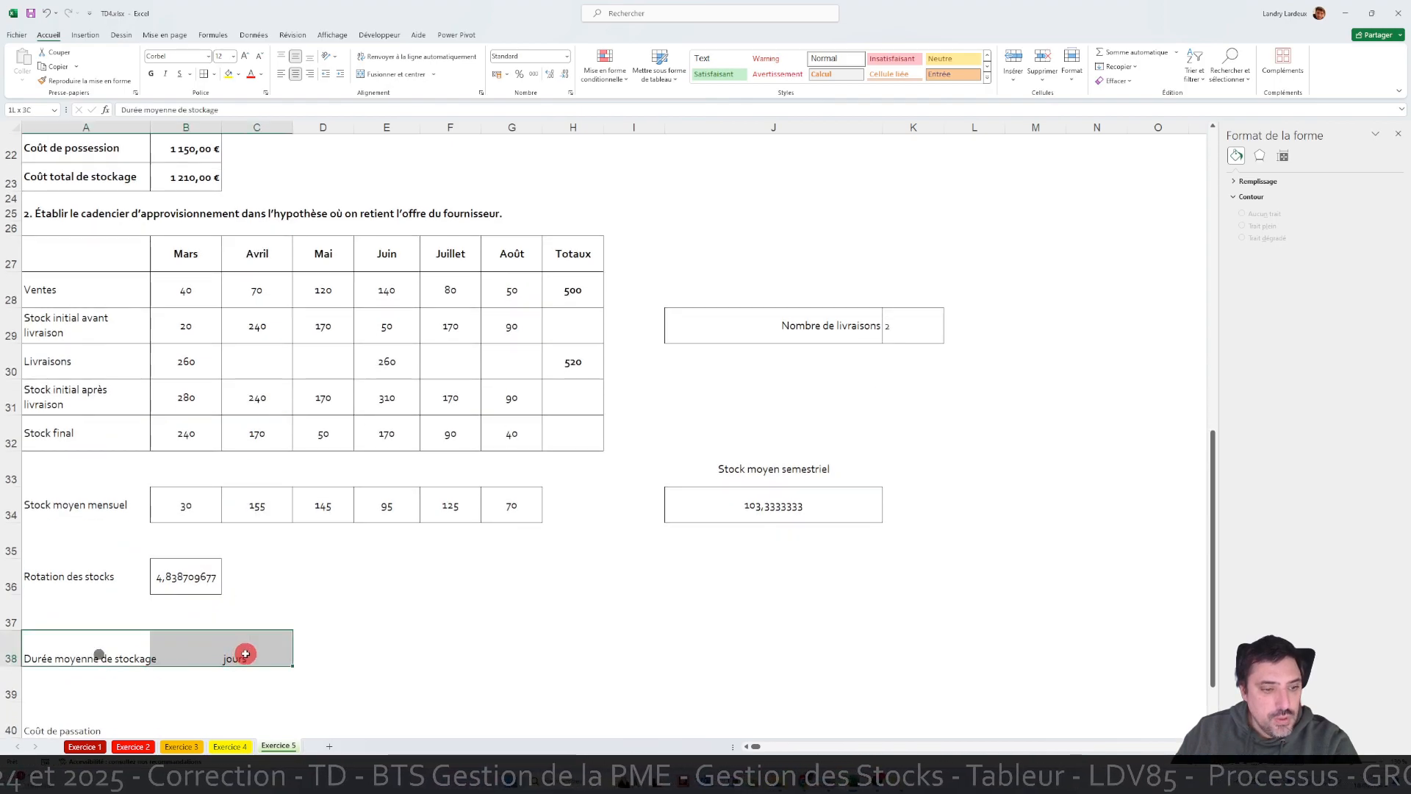
click(192, 649)
click(297, 58)
click(293, 77)
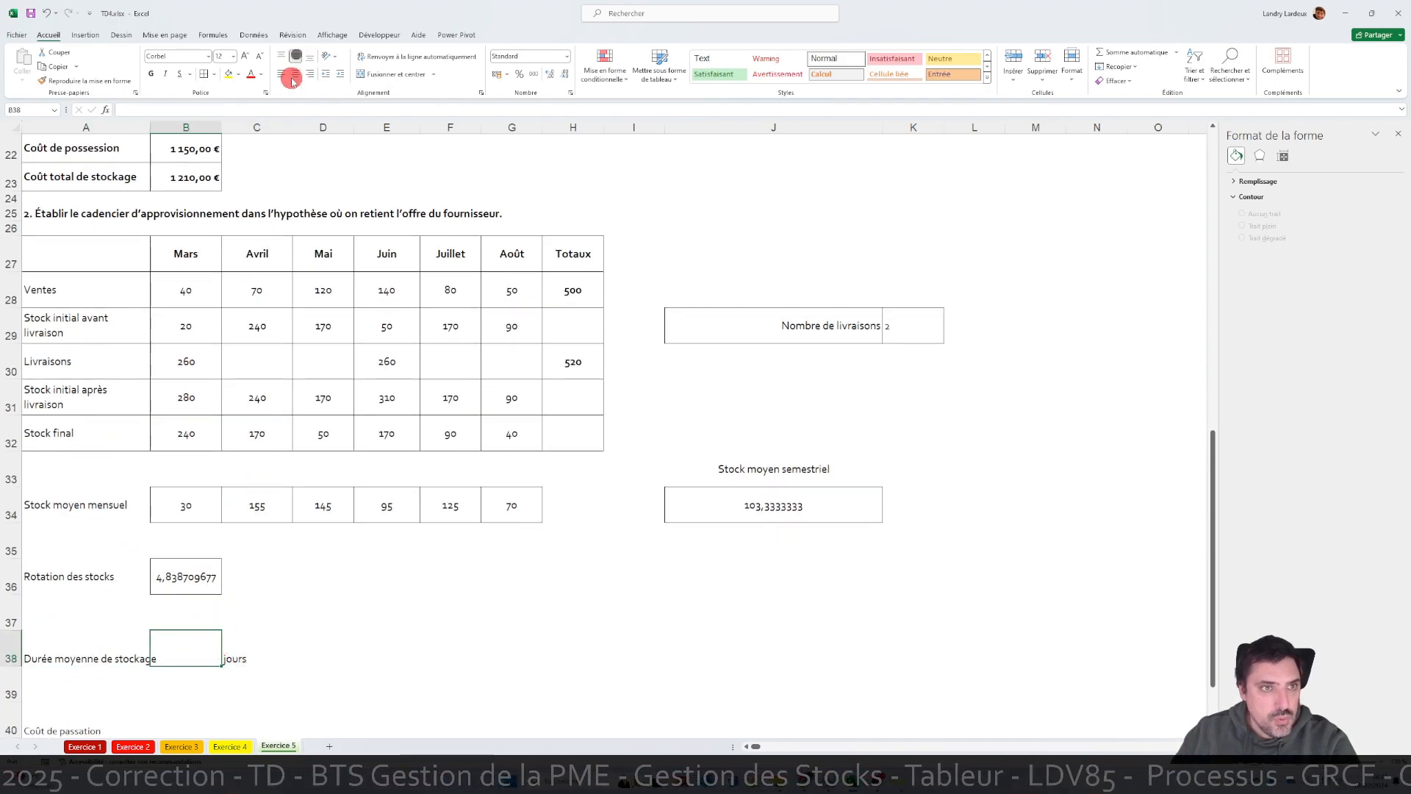
click(229, 648)
click(297, 57)
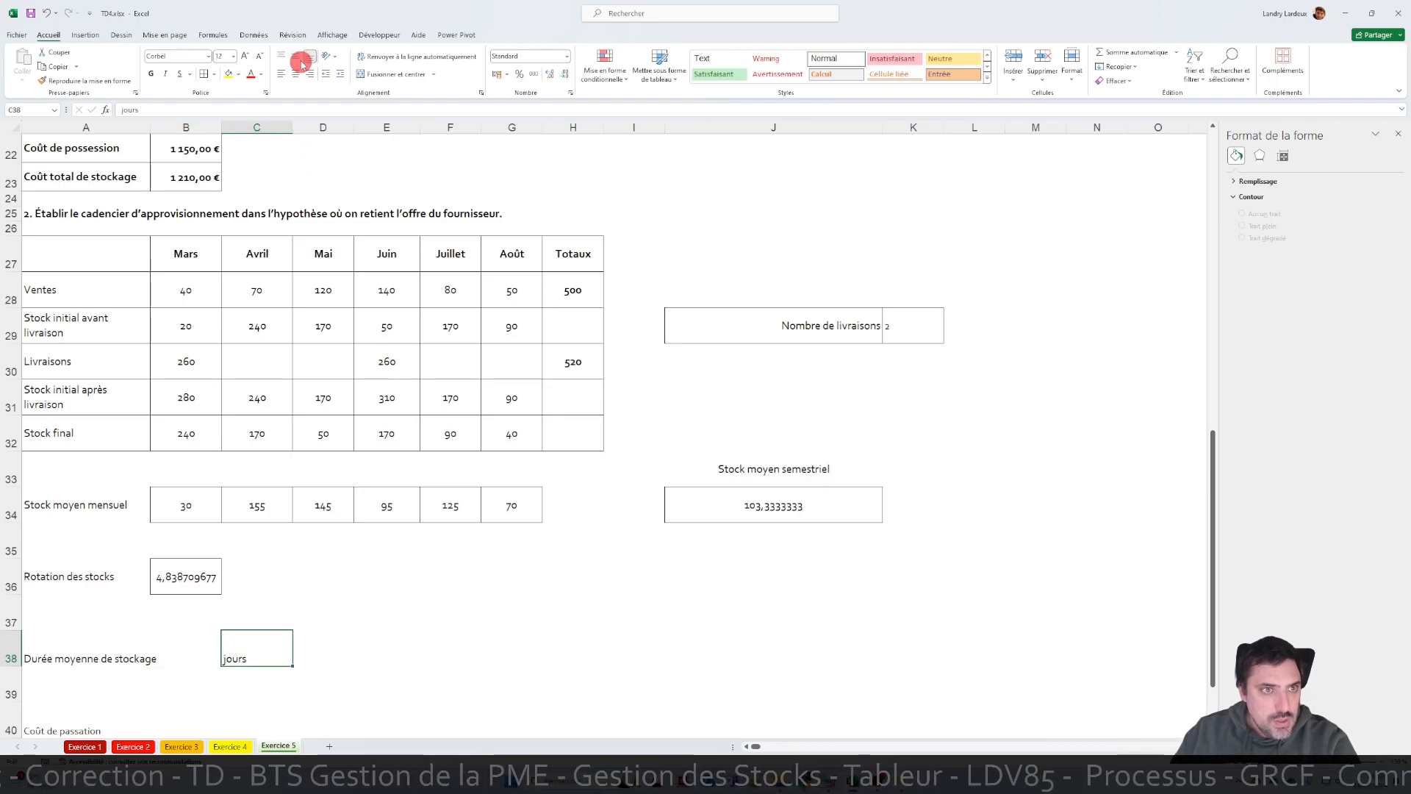
click(295, 74)
click(90, 643)
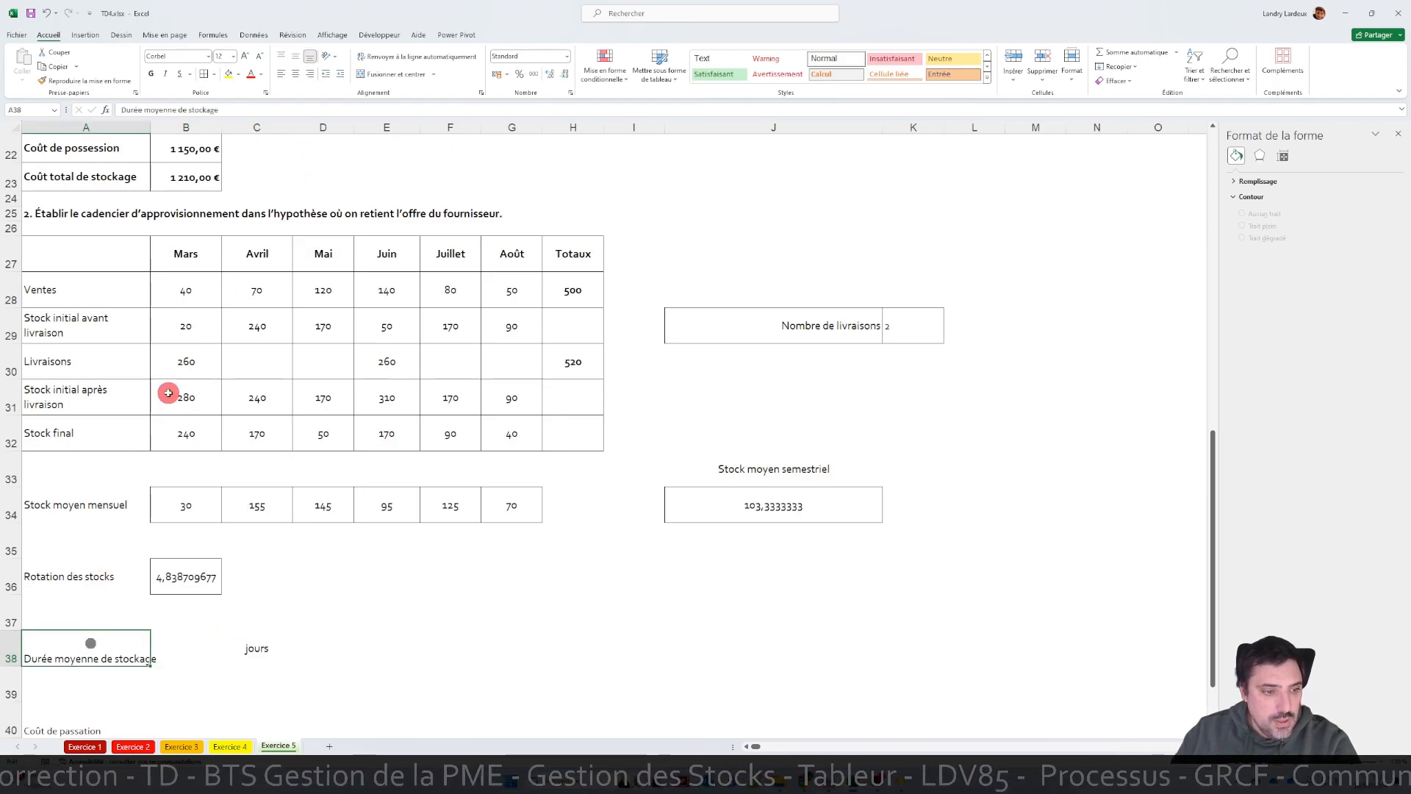
click(296, 56)
click(295, 77)
click(182, 648)
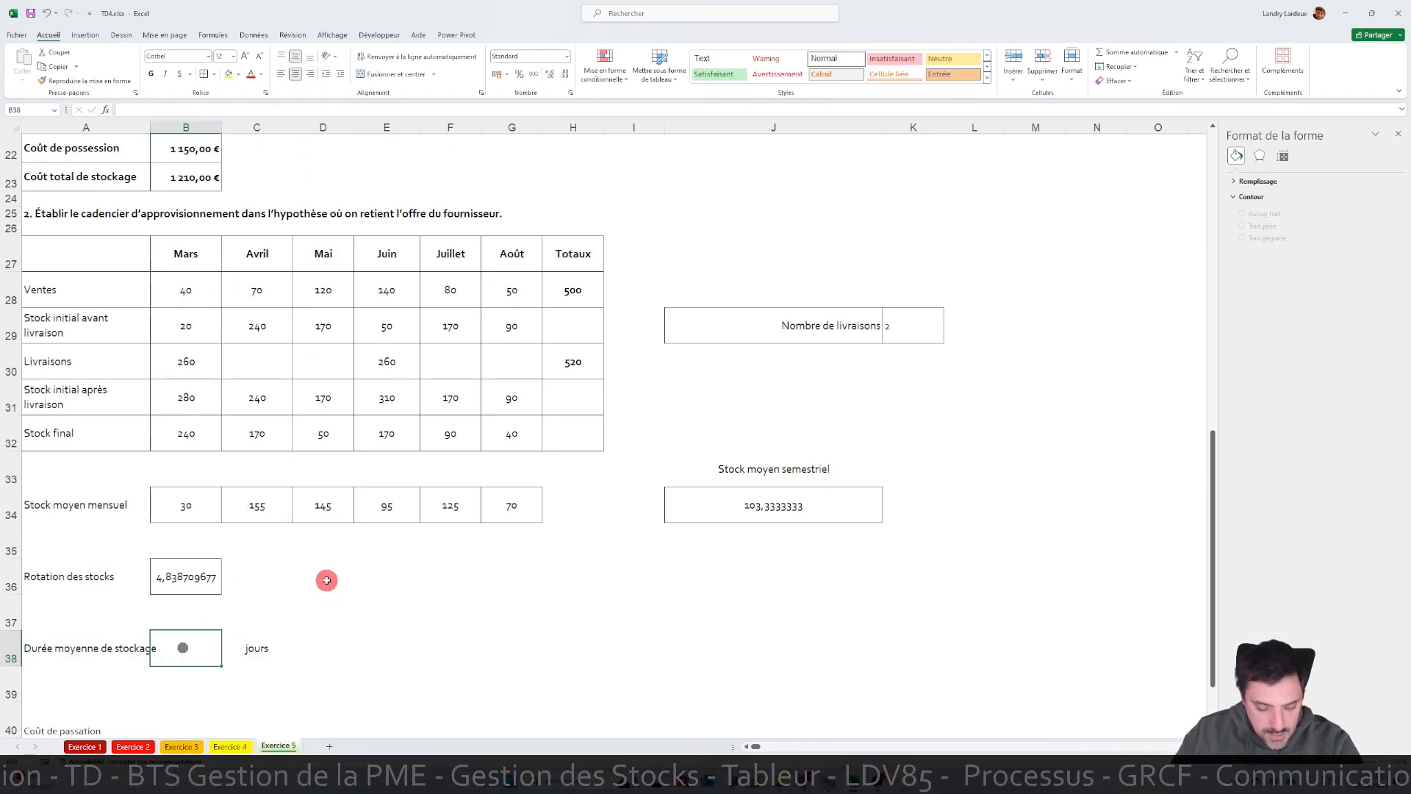
- Compute the Durée moyenne de stockage in B38 by dividing 180 days by the stock rotation, =180/B36
text(=)
scroll(433, 471, up, 3)
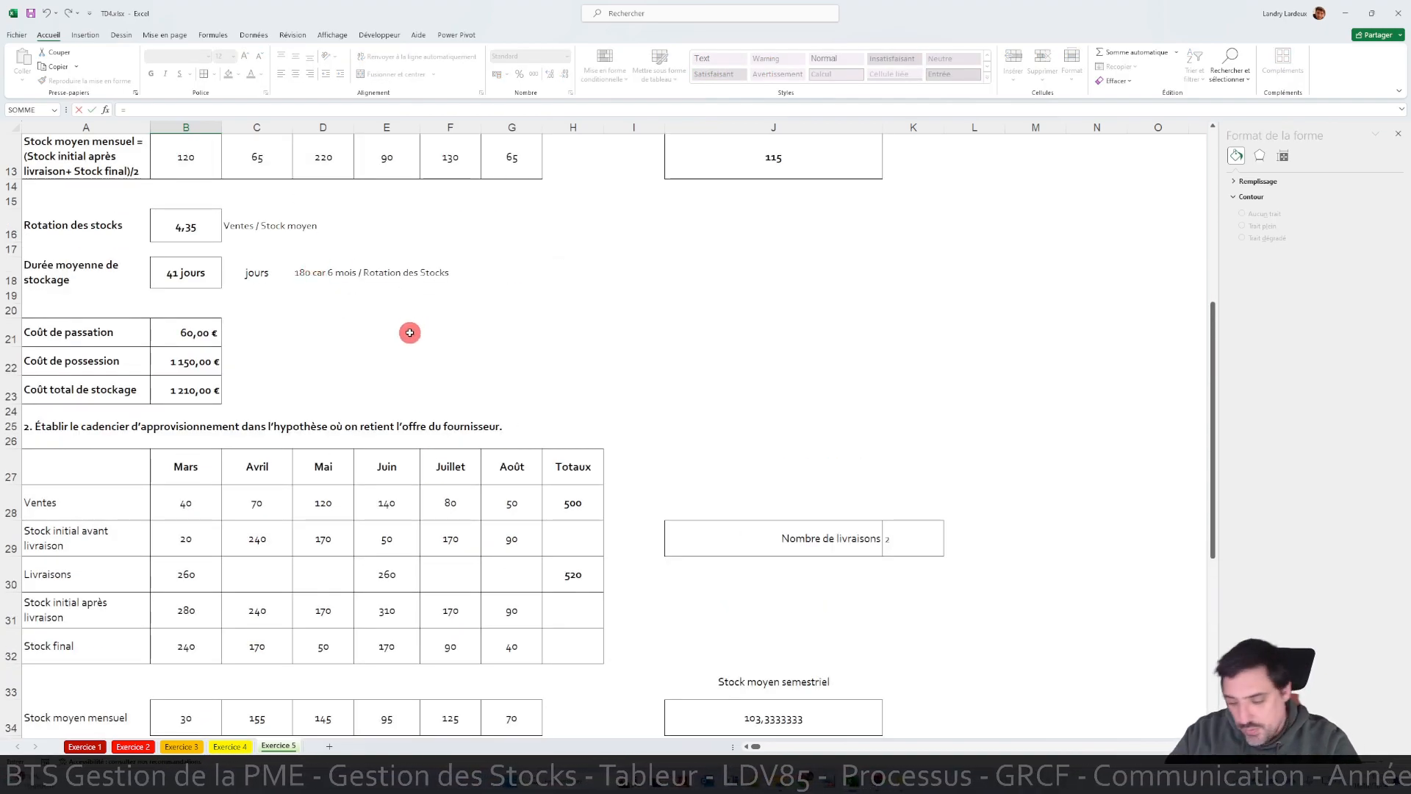
text(180/)
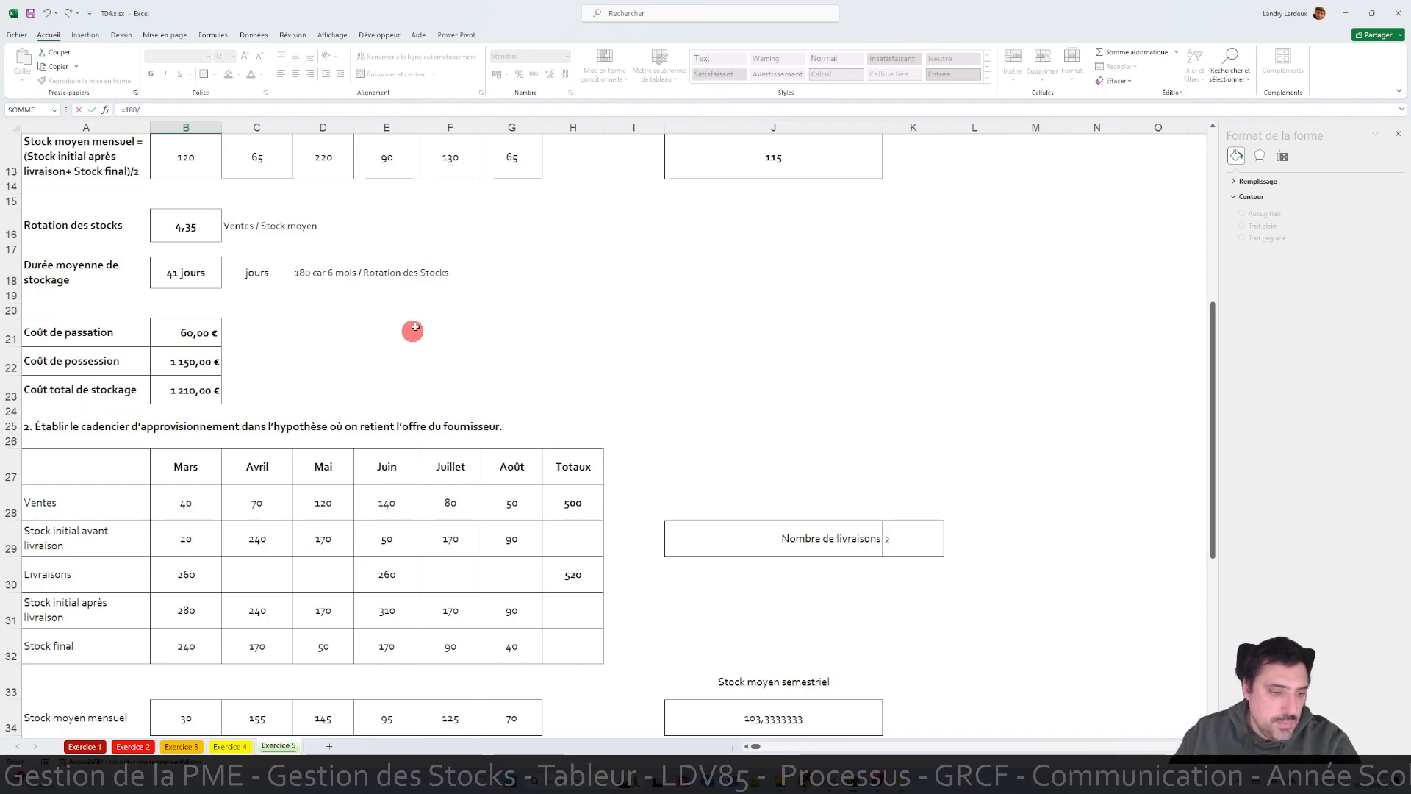
scroll(415, 330, down, 3)
click(198, 577)
key(Return)
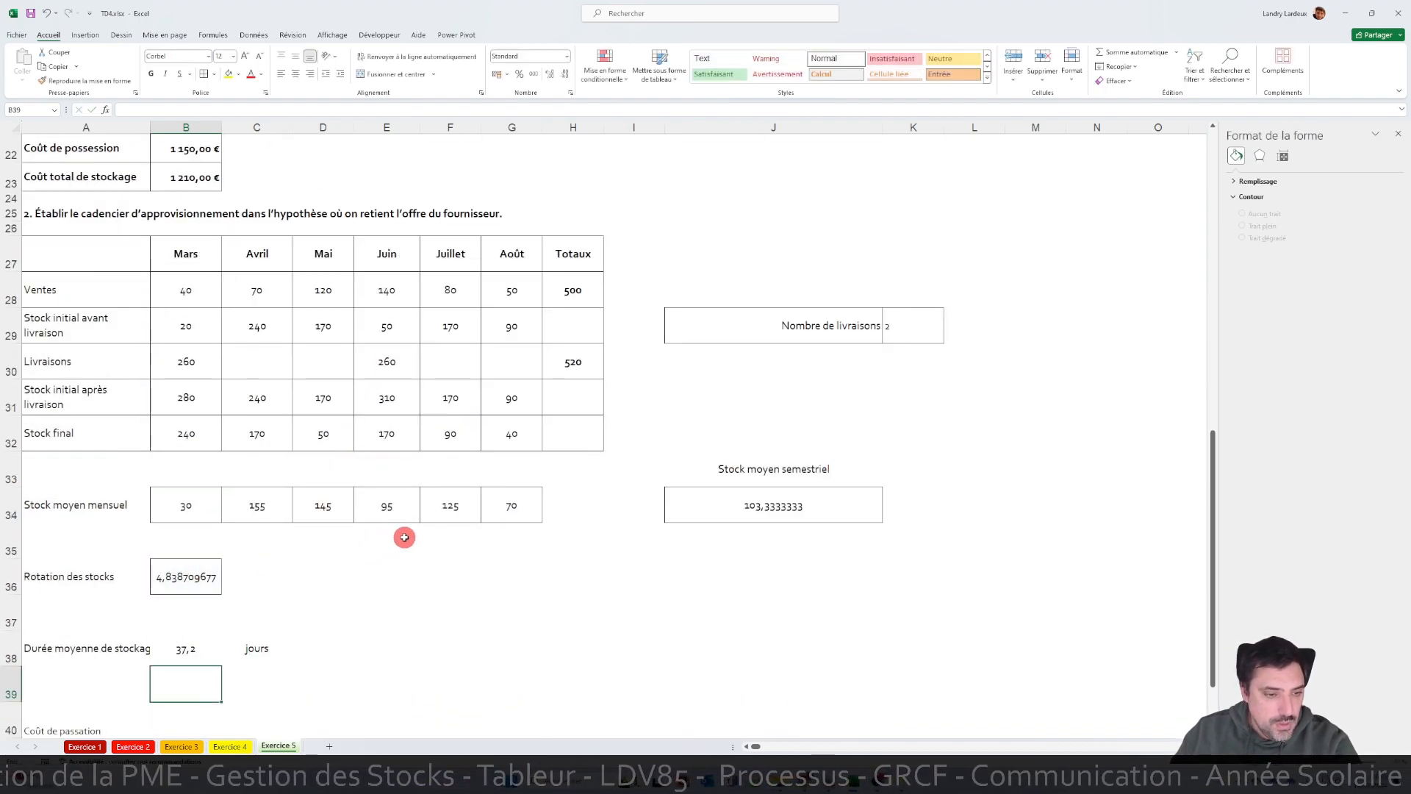
key(Up)
- Copy the formatting of the first scenario's average storage duration in B18 onto B38
scroll(250, 253, up, 2)
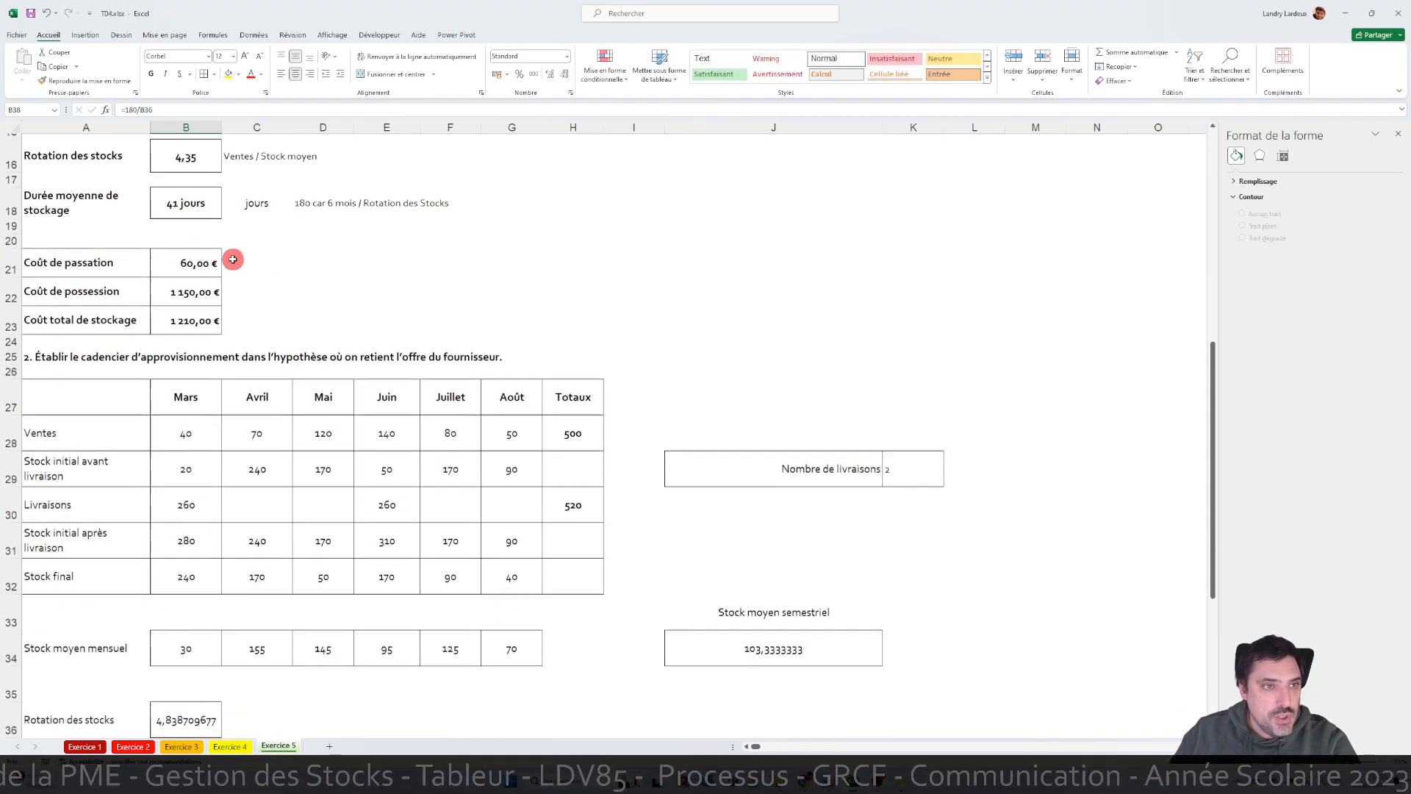
click(187, 202)
click(73, 81)
scroll(258, 434, down, 4)
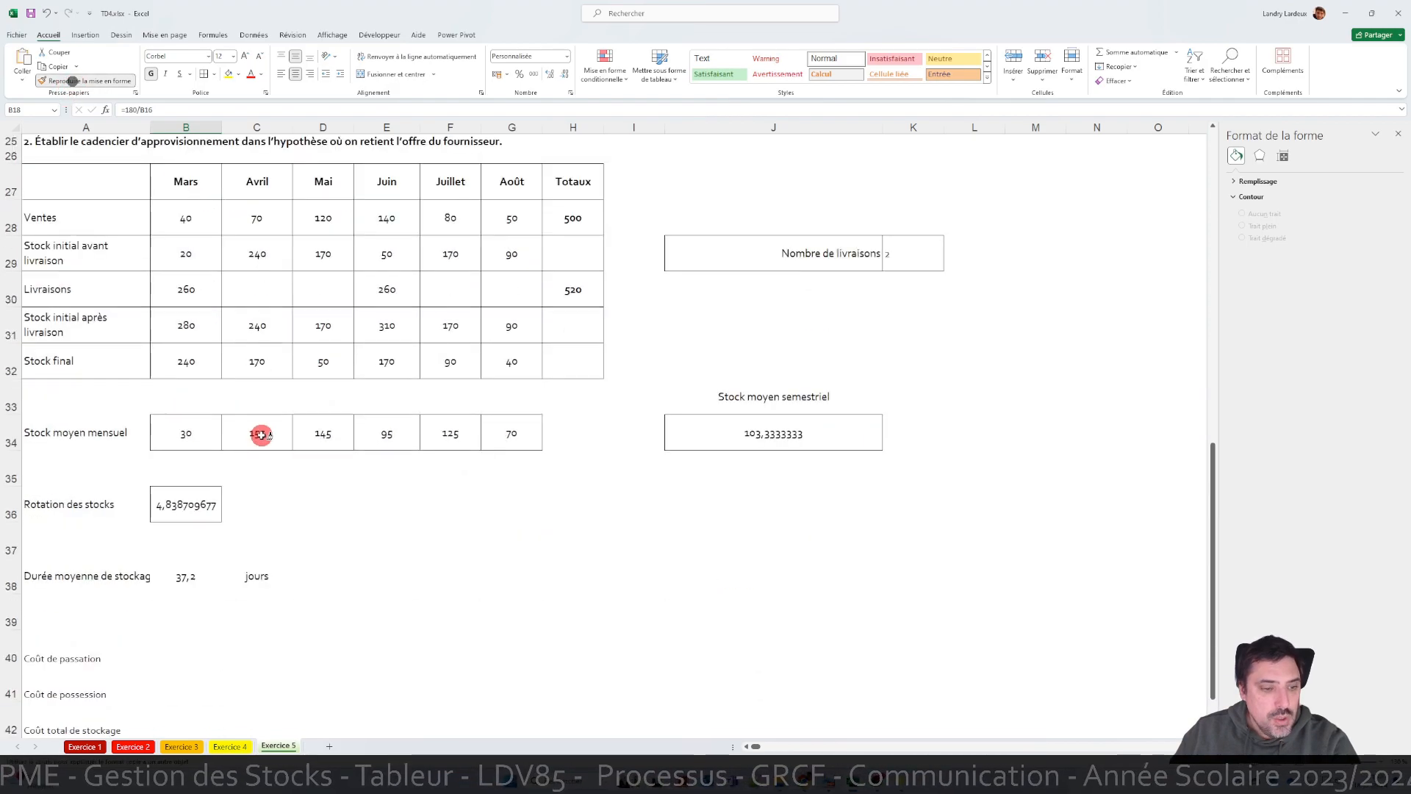
click(186, 511)
click(569, 556)
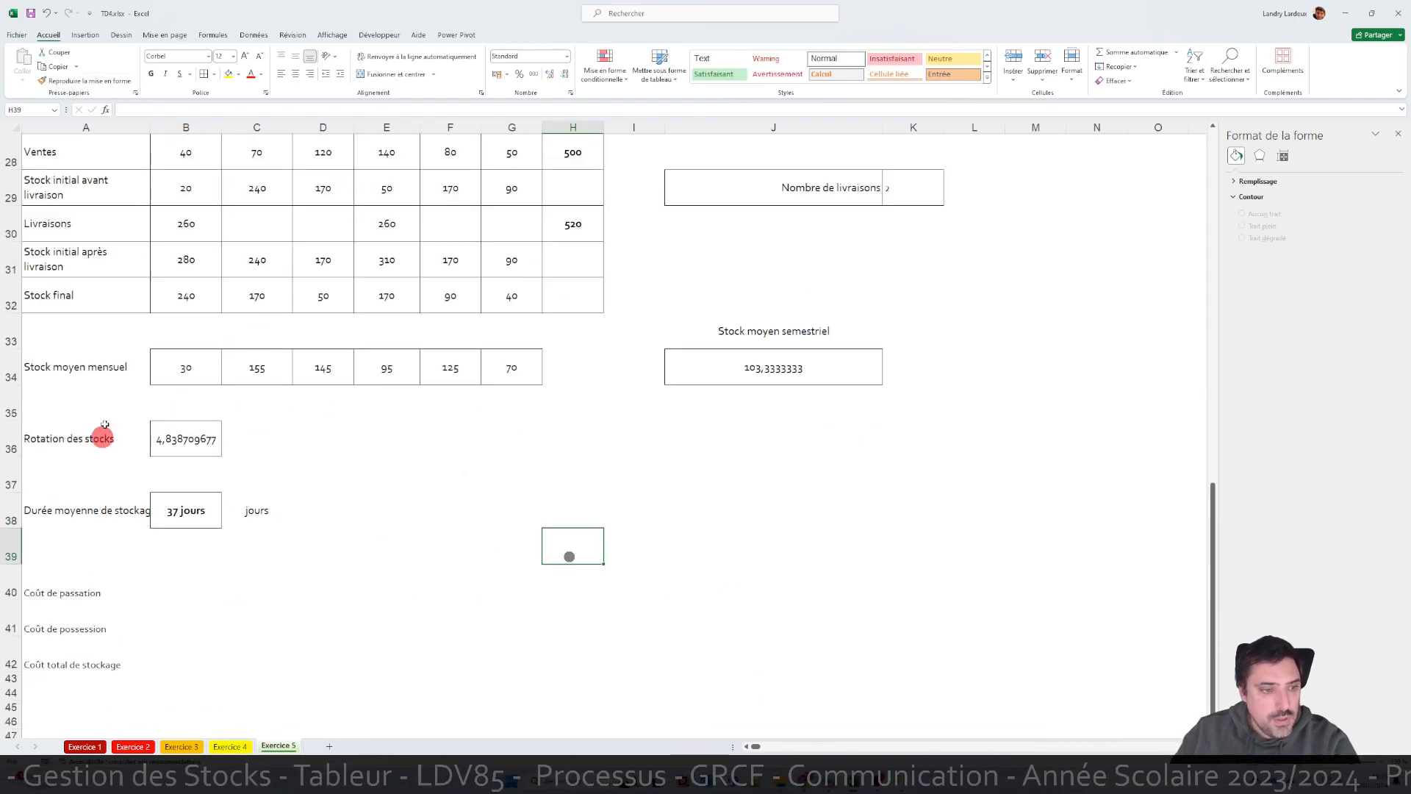
- Widen column A slightly and wrap the Durée moyenne de stockage label in A38
drag(151, 127, 153, 126)
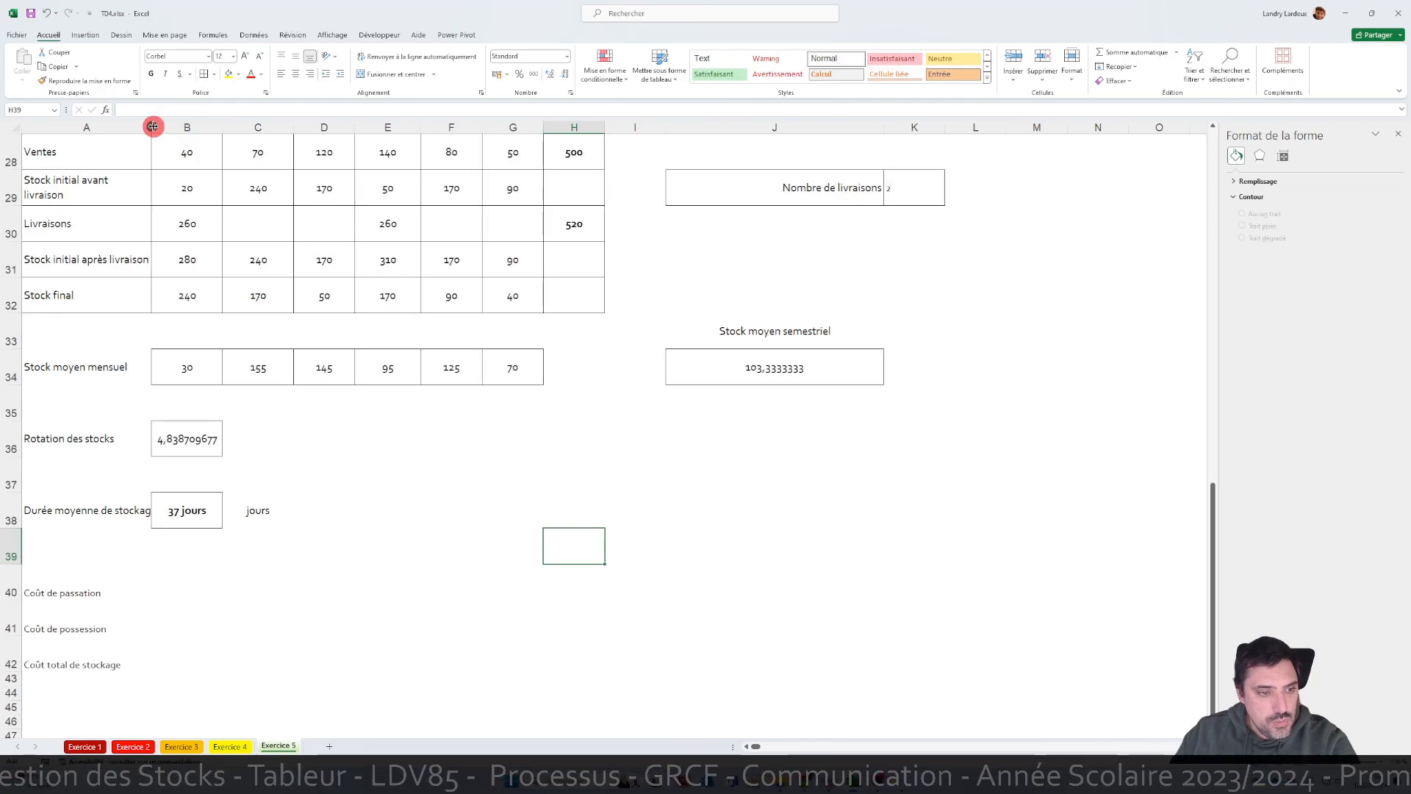
click(102, 507)
click(417, 56)
click(441, 541)
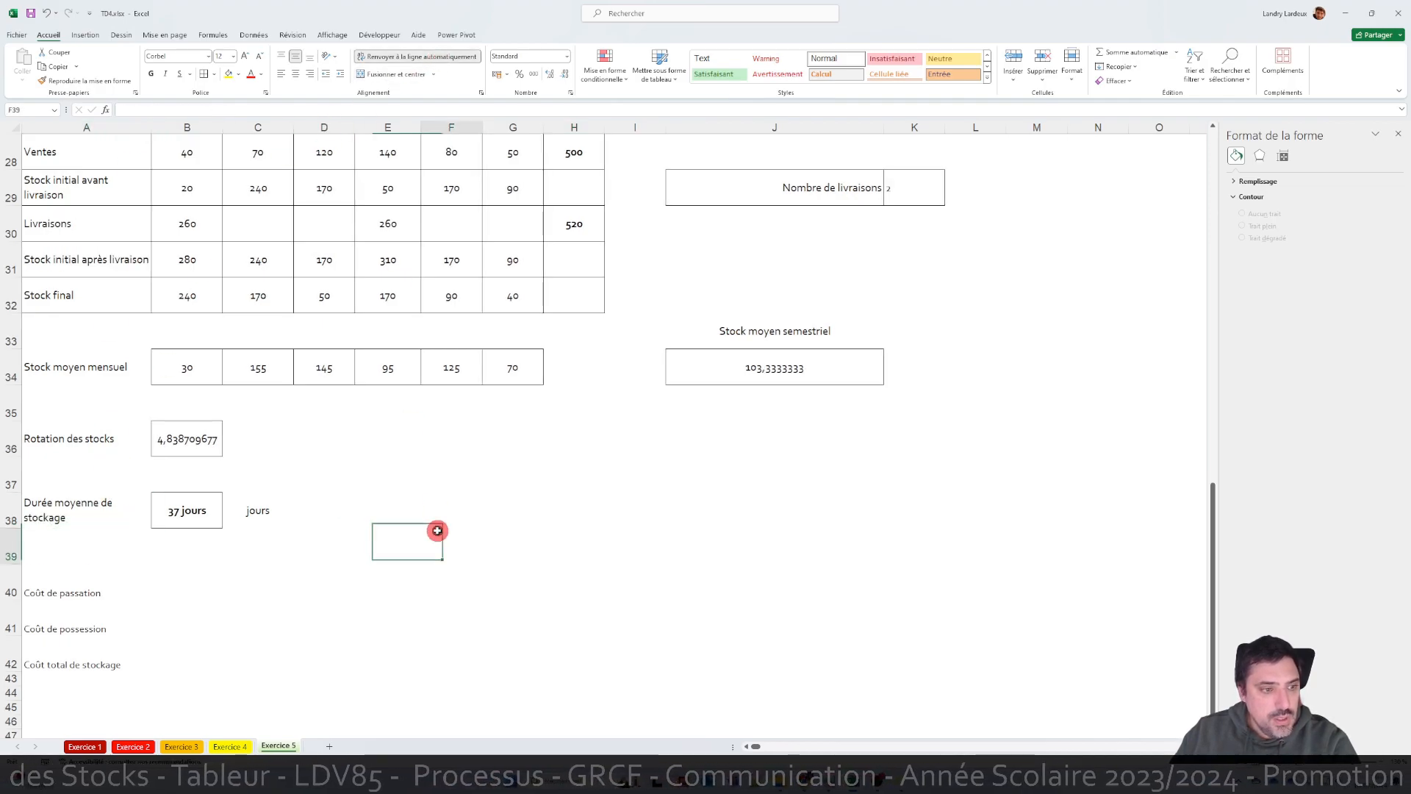
- Copy the formatting of the first scenario's cost table A21:B23 onto the storage cost rows starting at A40
scroll(198, 510, up, 3)
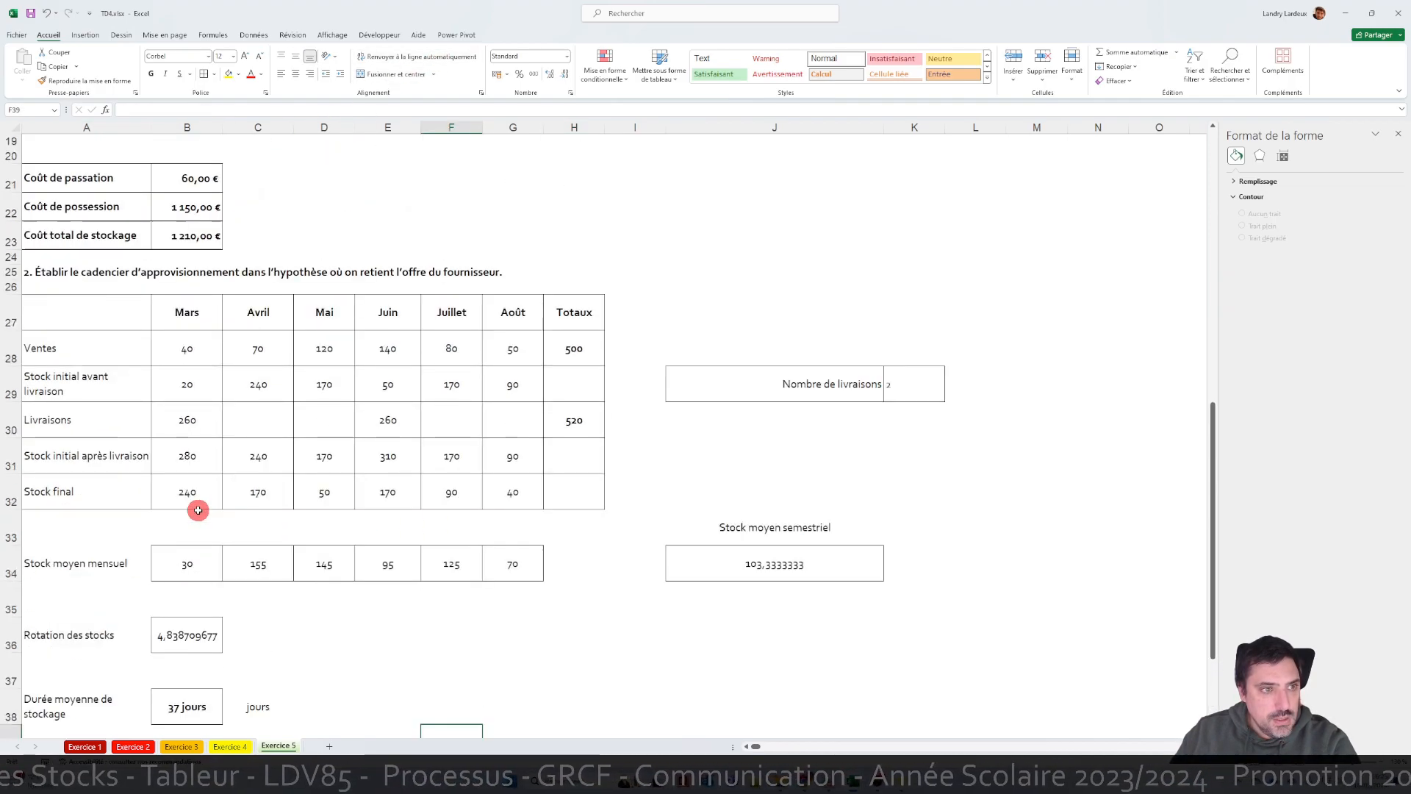
drag(110, 175, 214, 233)
click(100, 84)
scroll(291, 367, down, 5)
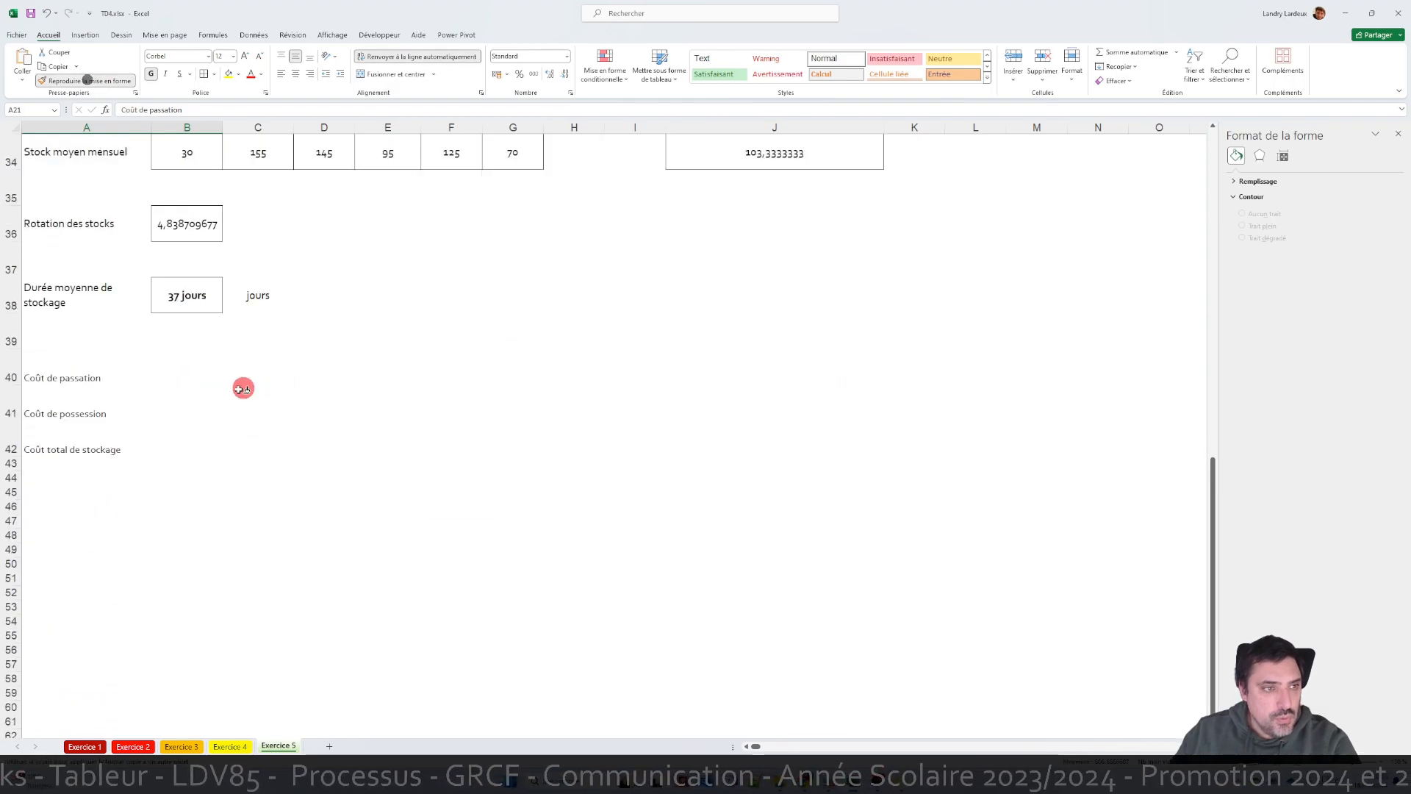
click(65, 375)
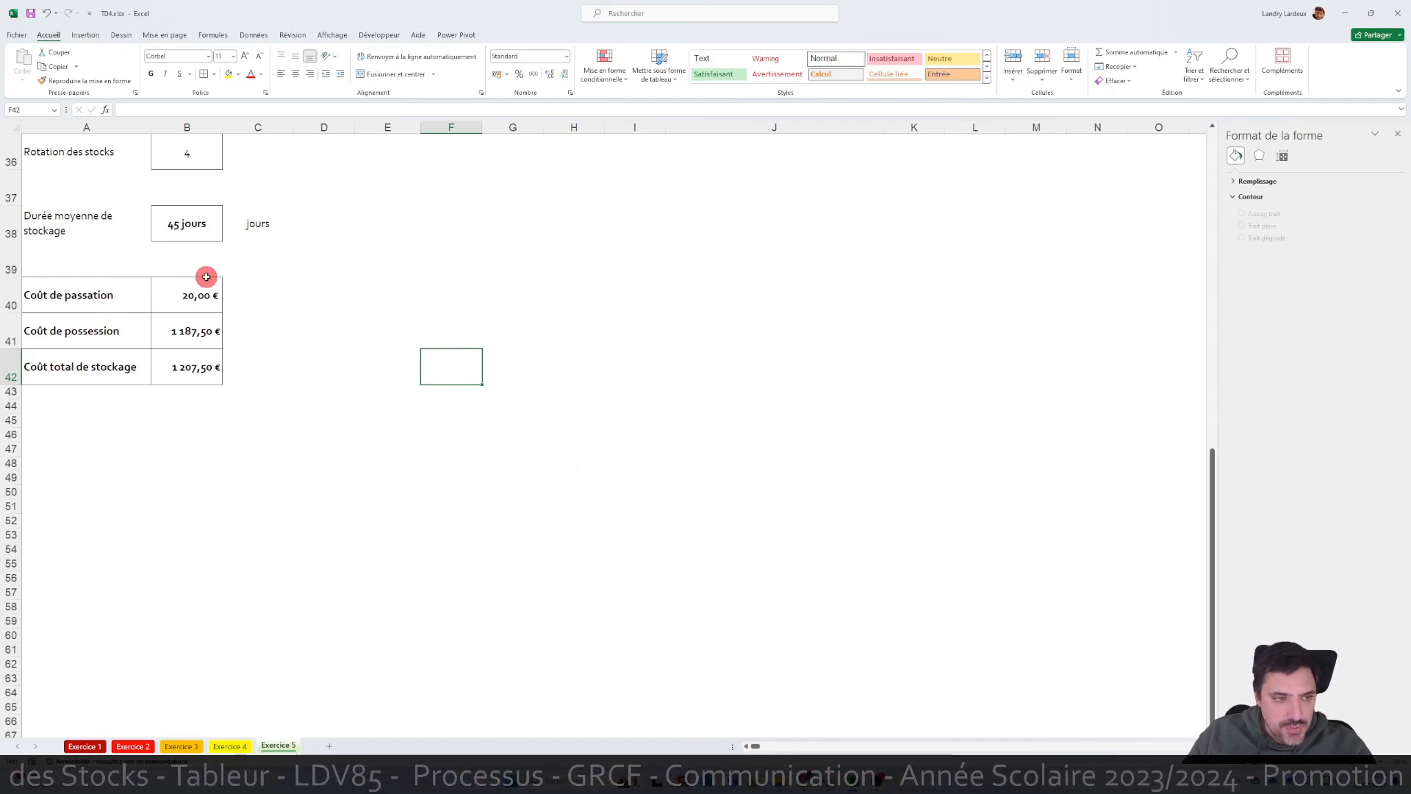
- Try to compute the Coût de passation in B40 as the unit purchase cost times the number of deliveries, =K3*K29
scroll(221, 382, up, 2)
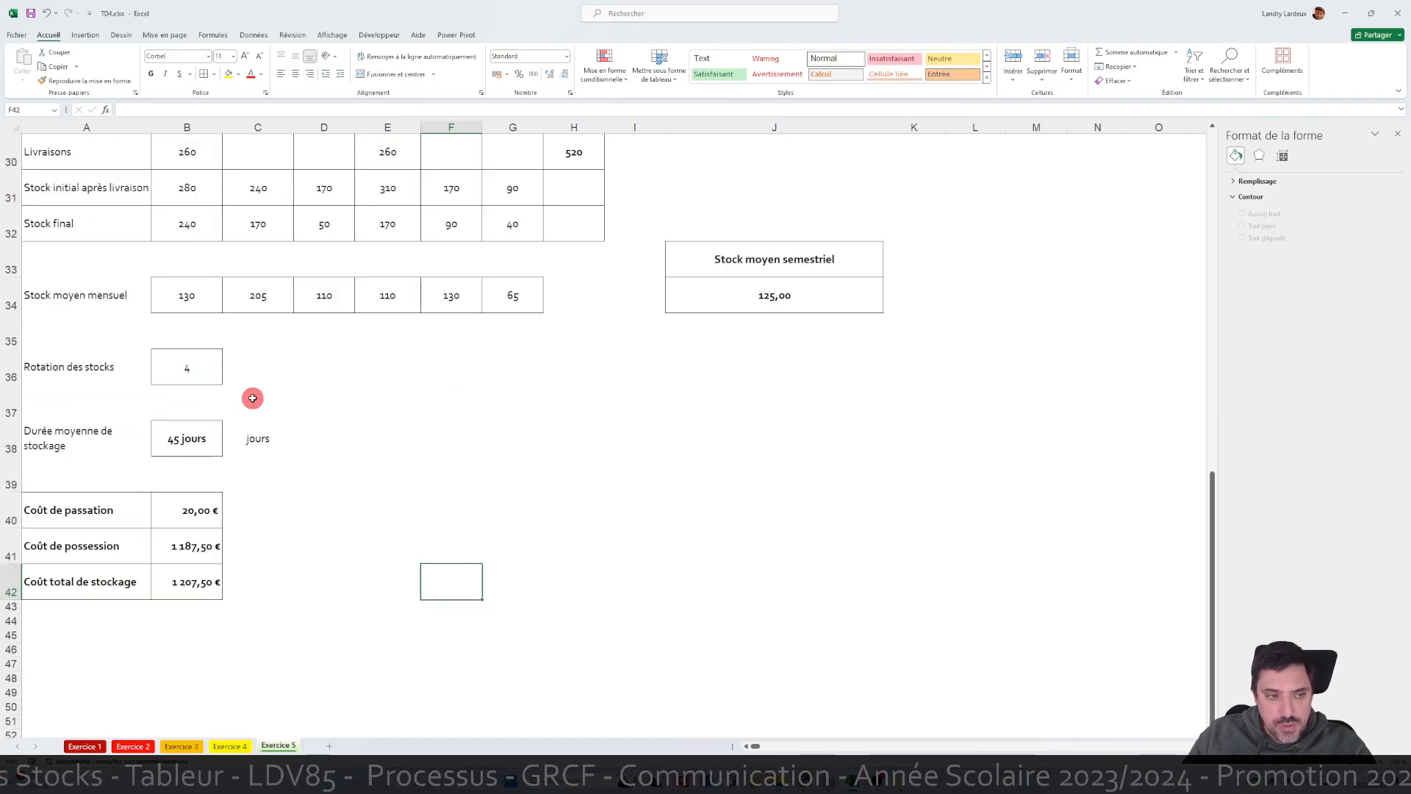
click(213, 523)
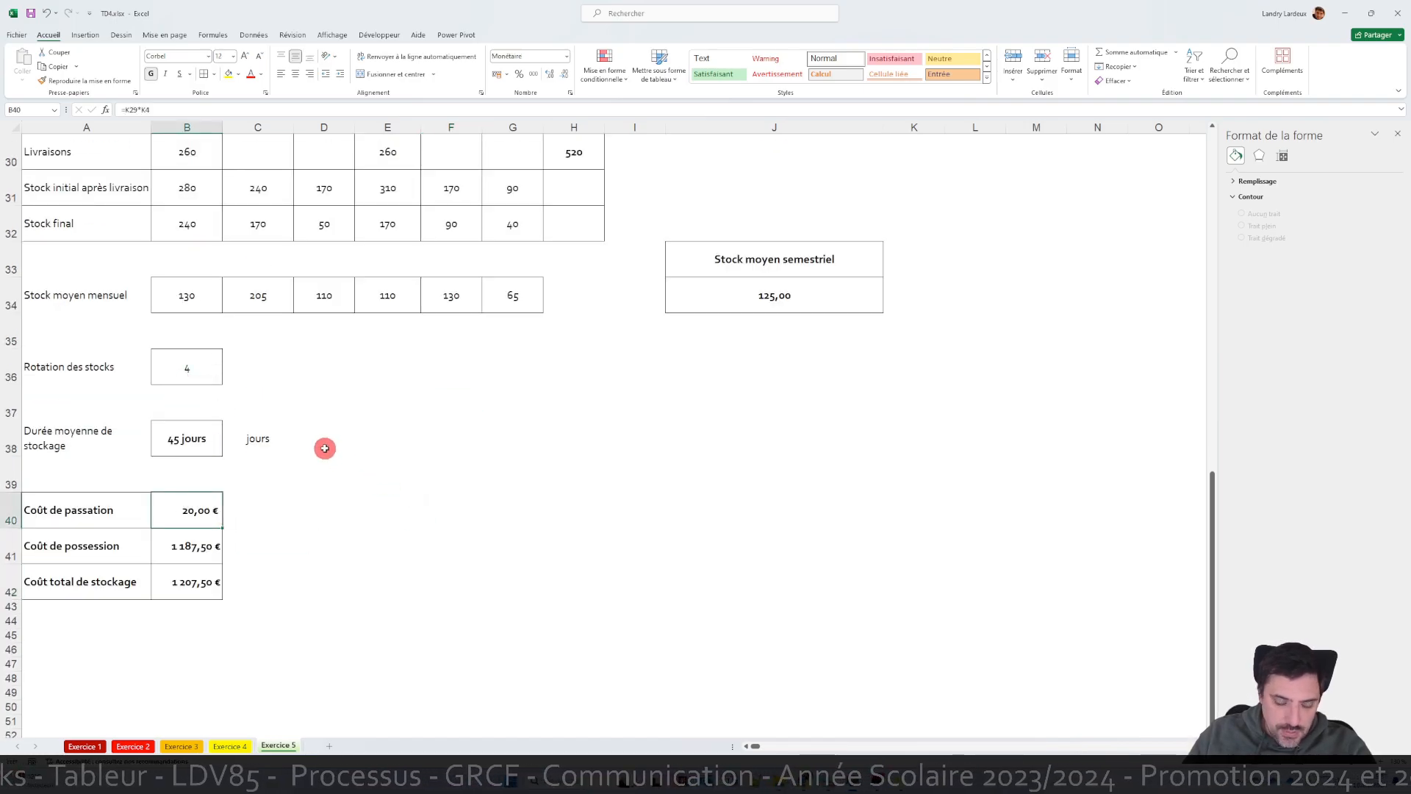
text(=)
scroll(515, 419, up, 10)
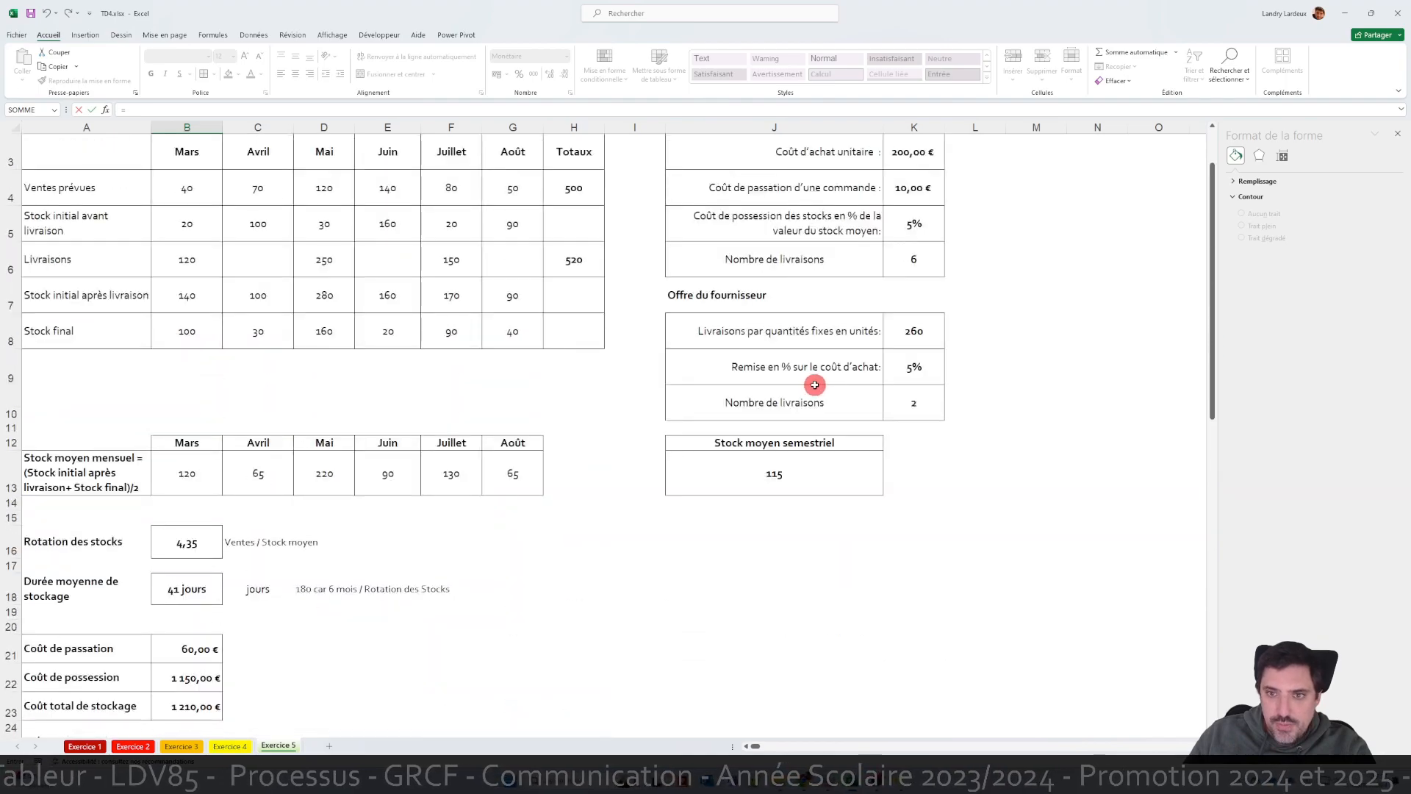
click(919, 168)
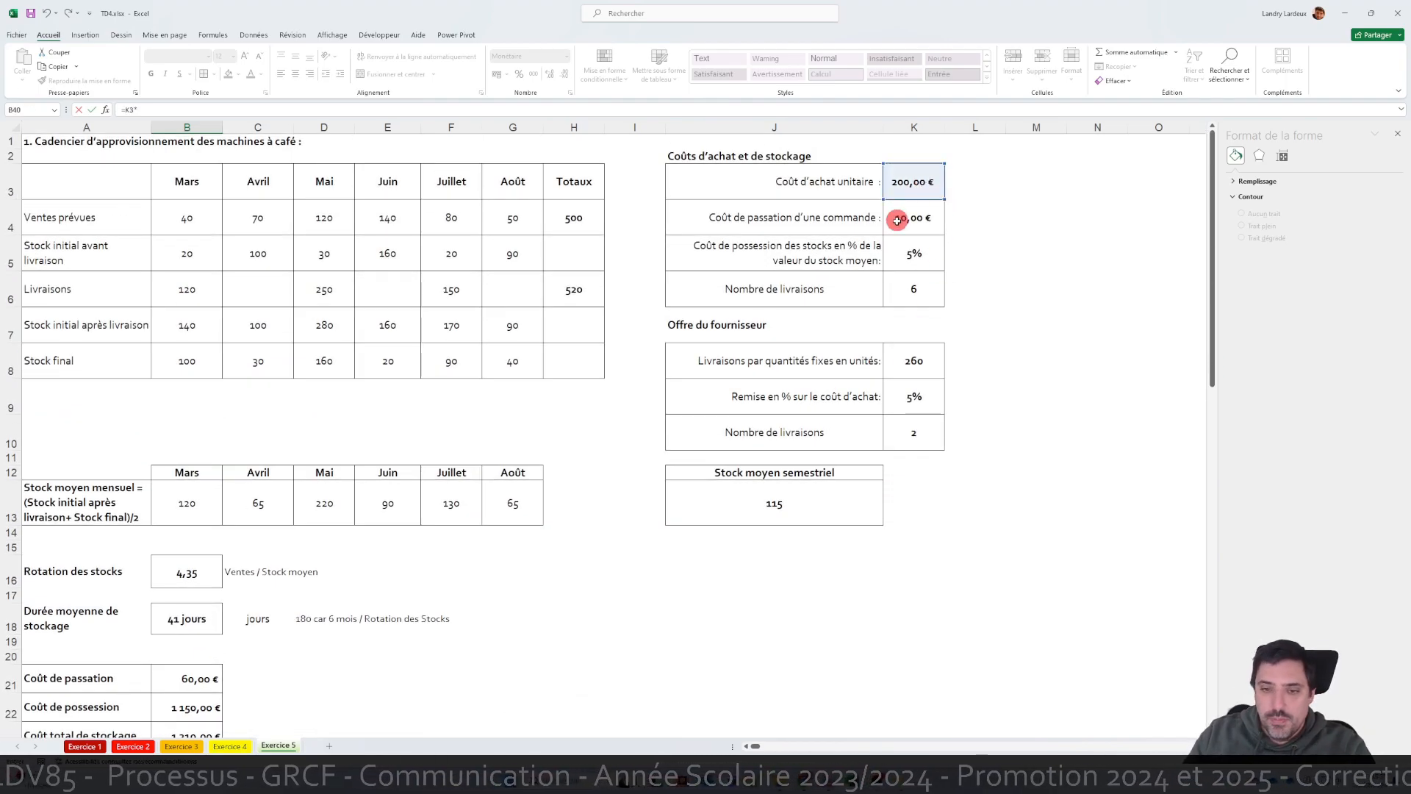
text(*)
scroll(787, 419, down, 5)
click(928, 452)
key(Return)
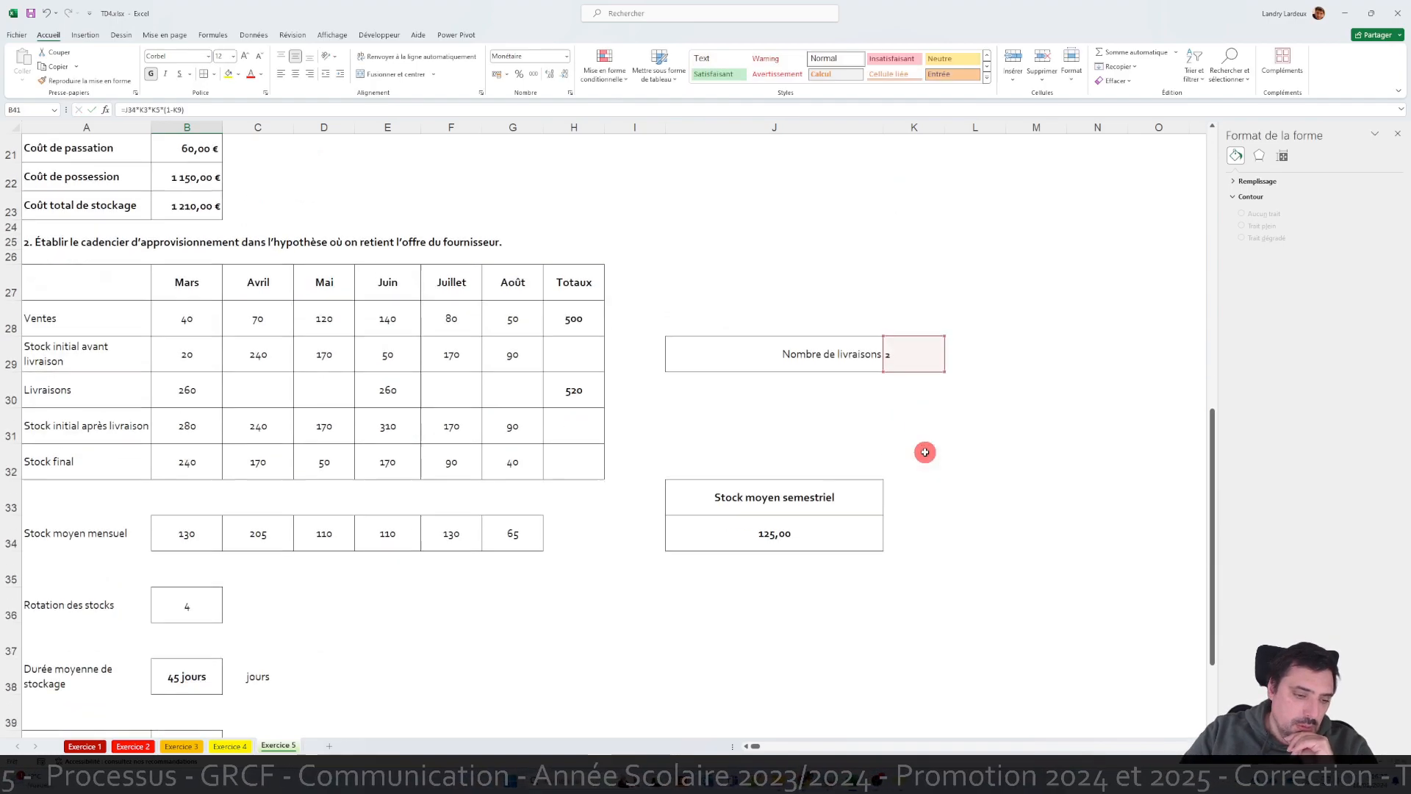
- Compute the Coût de passation in B40 as the cost per order times the offer's number of deliveries, =K4*K29
scroll(930, 447, down, 1)
scroll(900, 449, up, 8)
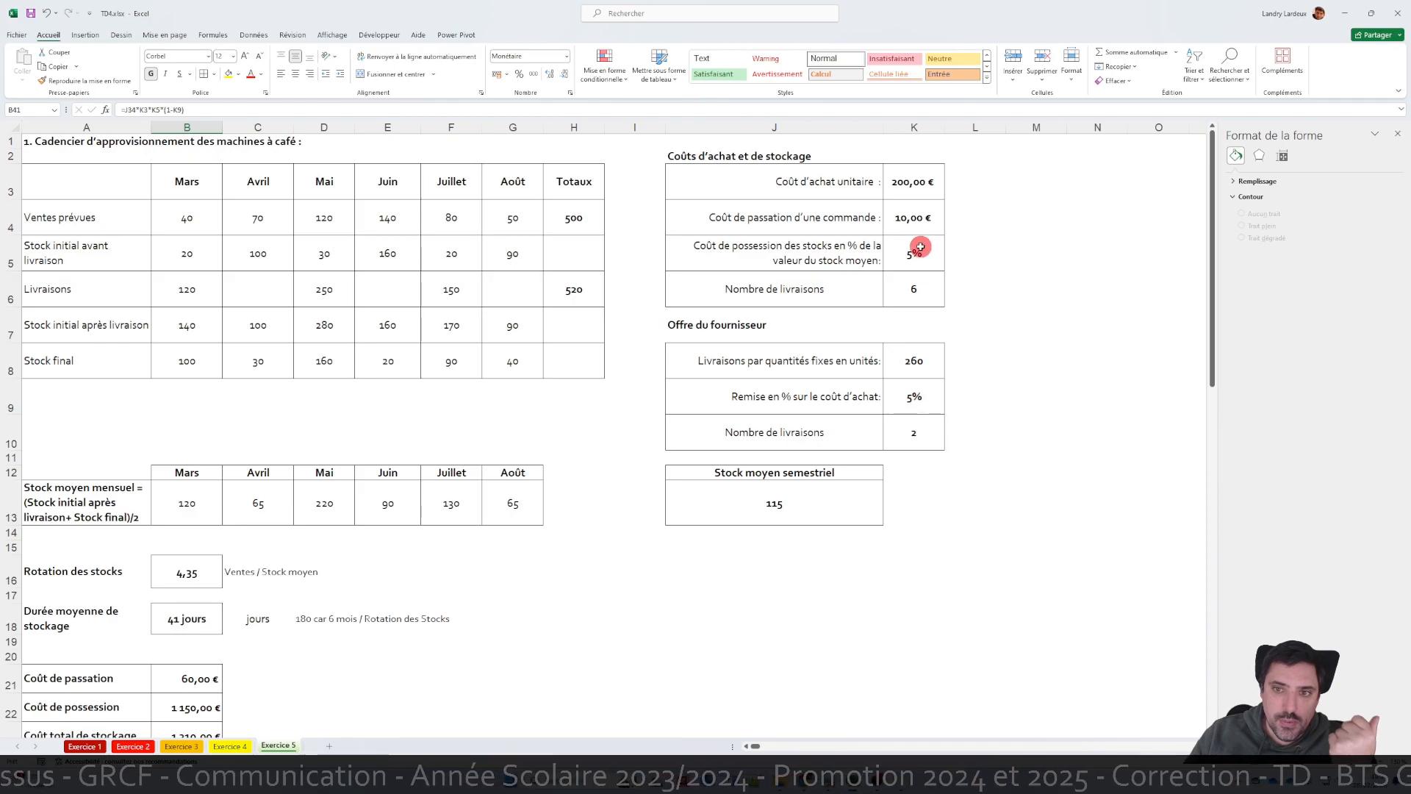
scroll(373, 486, down, 8)
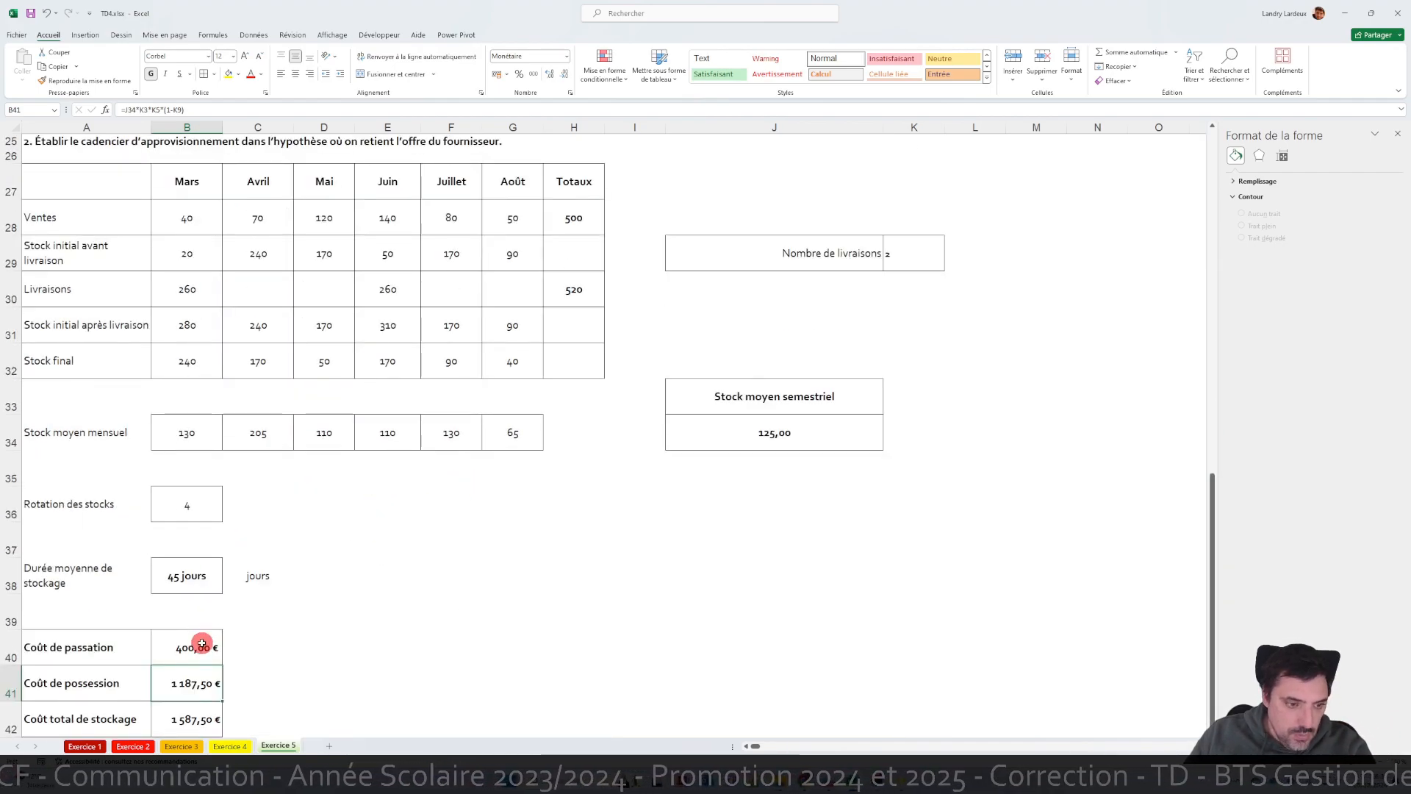
click(201, 644)
text(=)
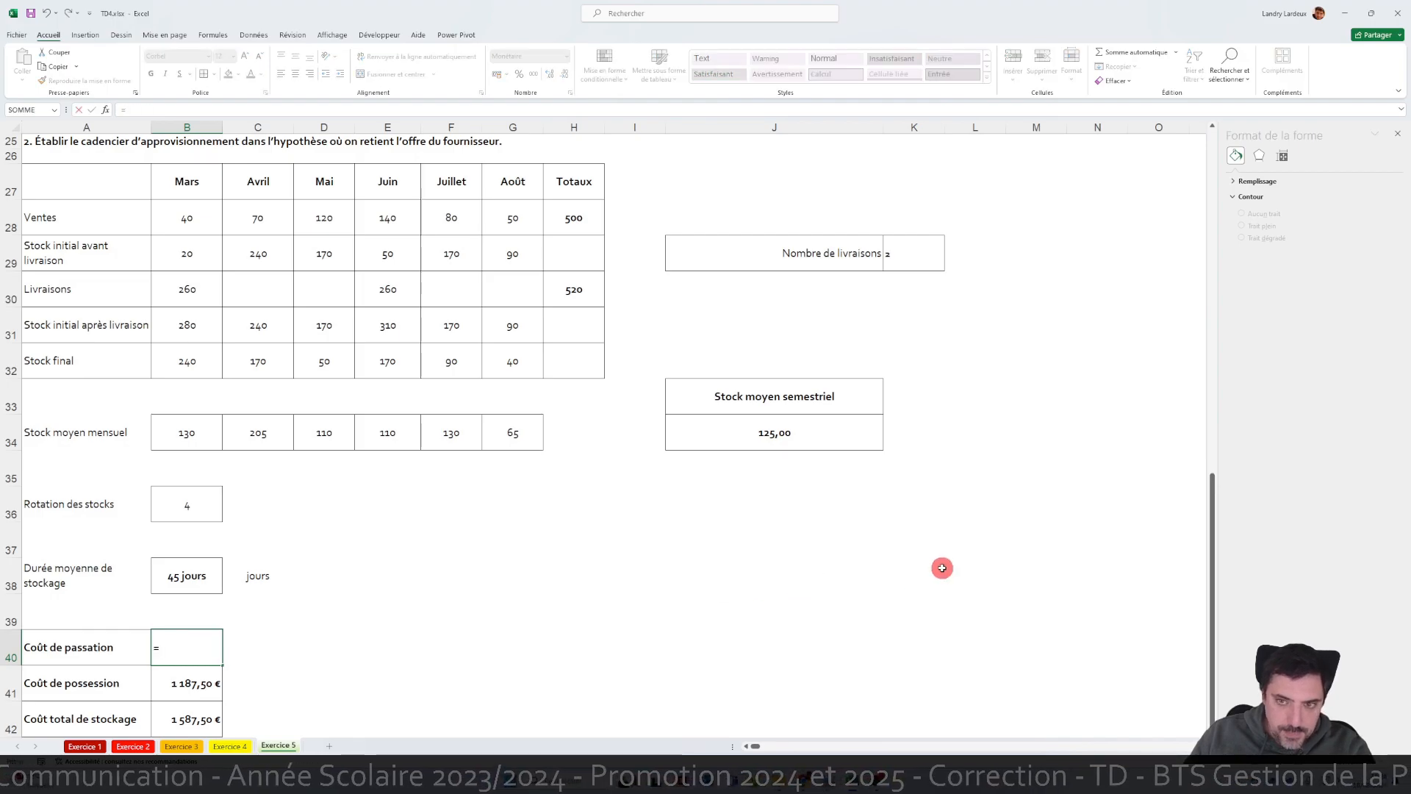
scroll(948, 544, up, 8)
click(911, 225)
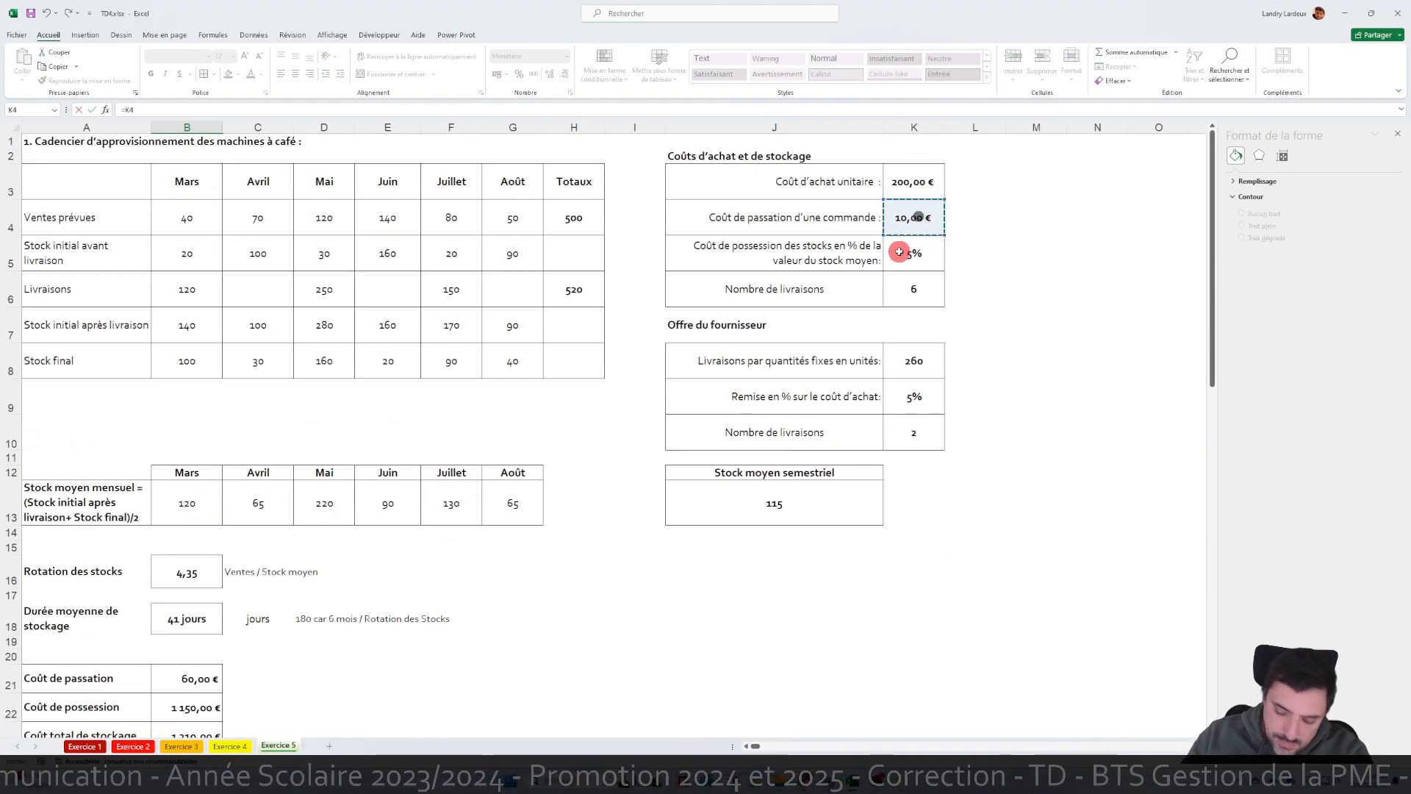
scroll(896, 245, down, 7)
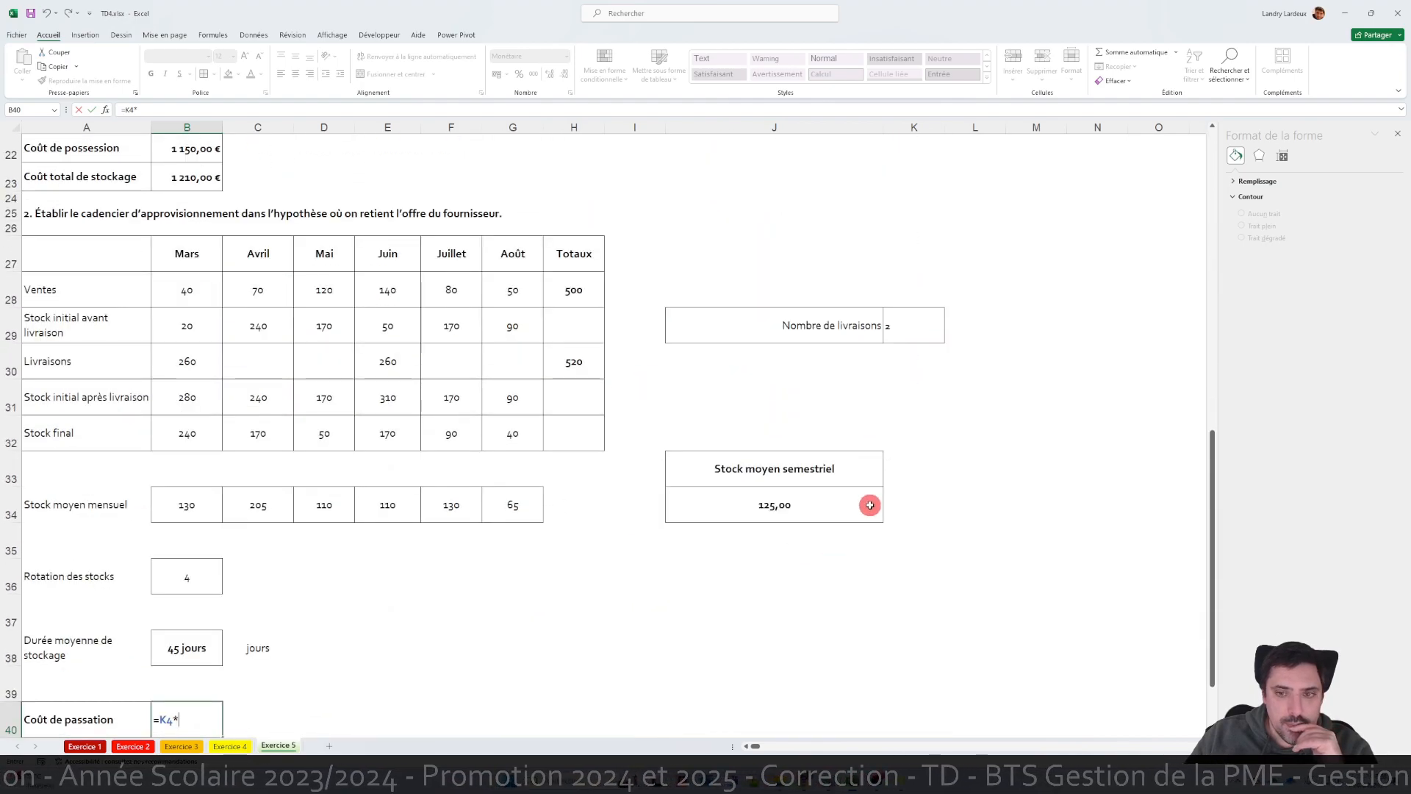
click(924, 331)
key(Return)
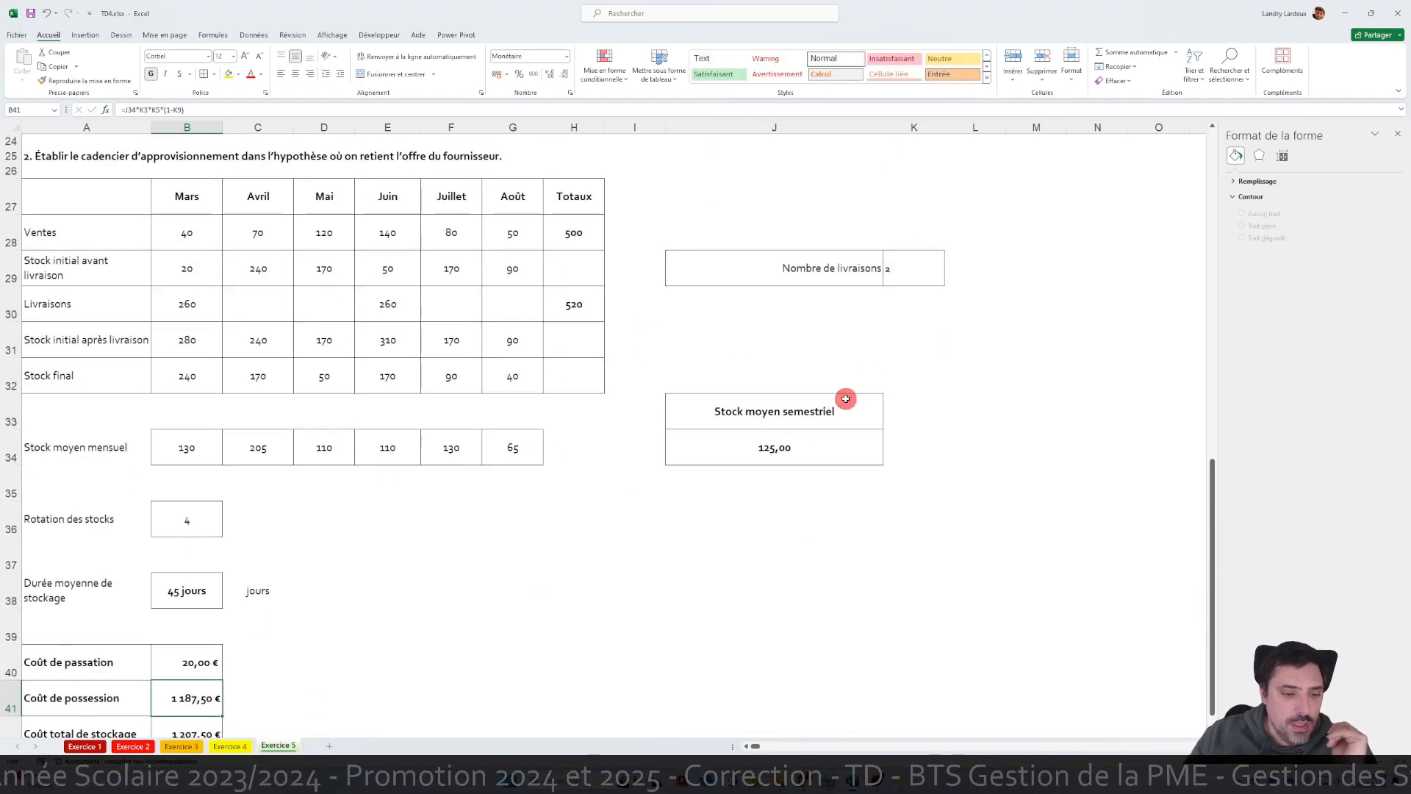
- Examine the Coût de possession formula in B41 and trace its references to average stock, purchase cost, possession rate and supplier discount
scroll(760, 432, down, 2)
scroll(762, 432, up, 2)
scroll(762, 432, up, 8)
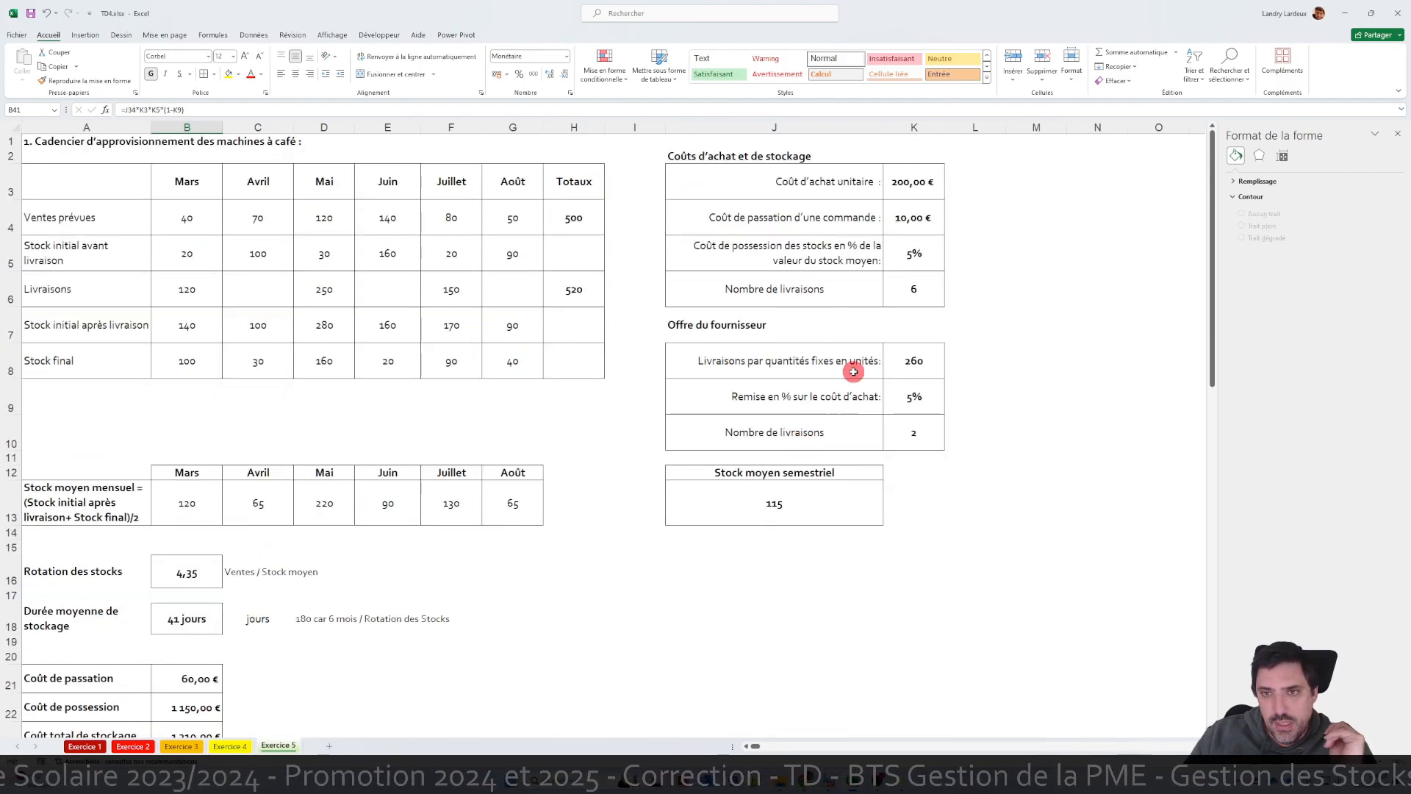
scroll(809, 334, down, 9)
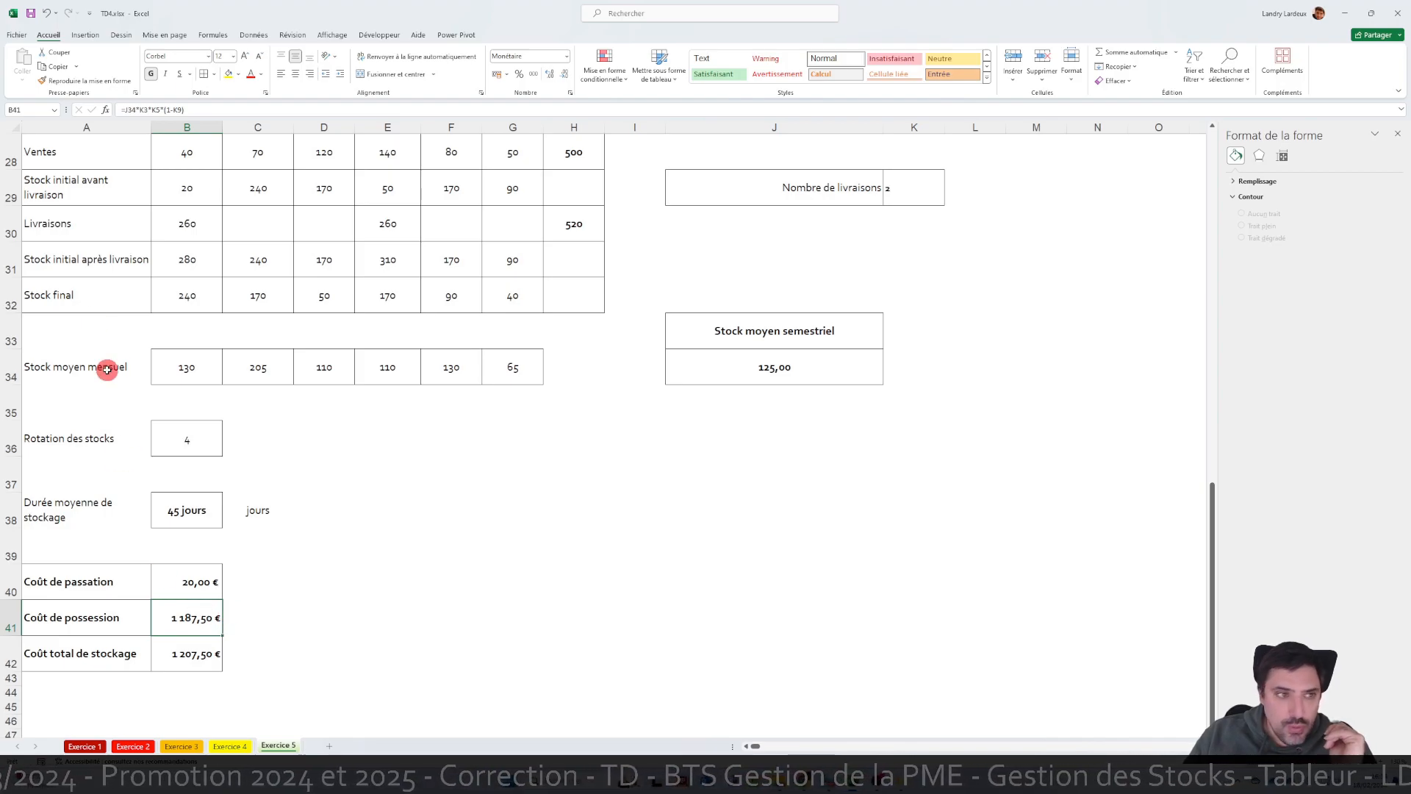
click(230, 111)
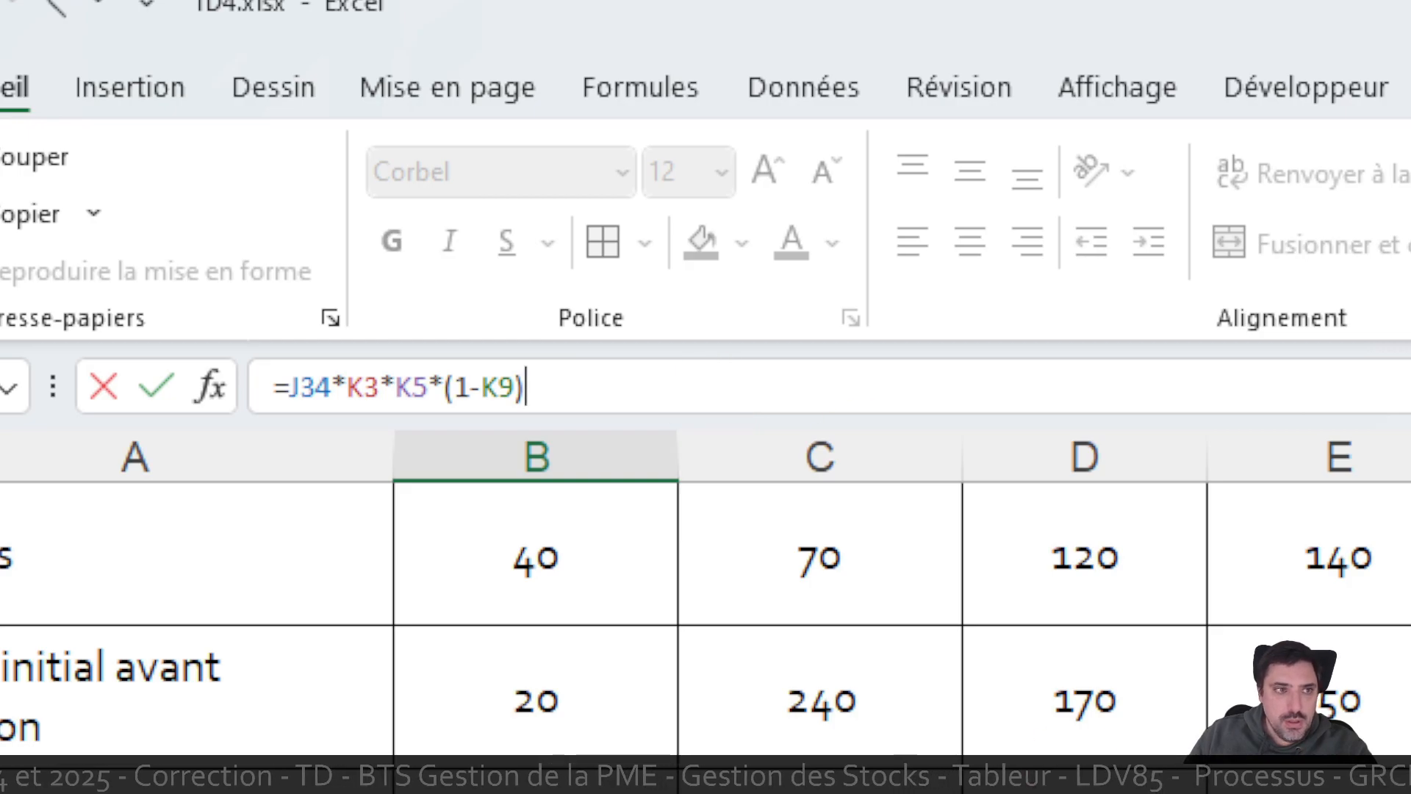
scroll(705, 588, up, 1)
scroll(706, 588, down, 5)
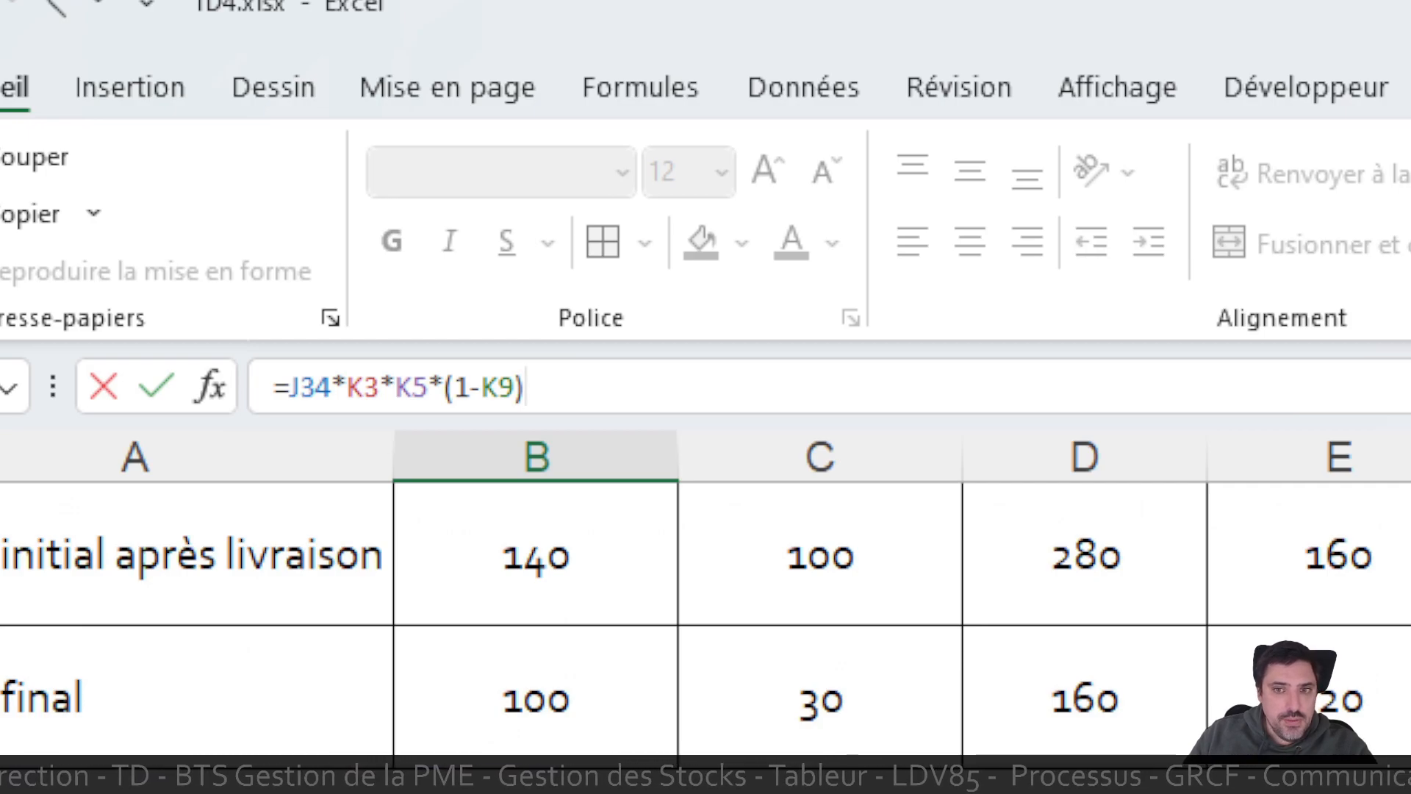
scroll(705, 588, up, 5)
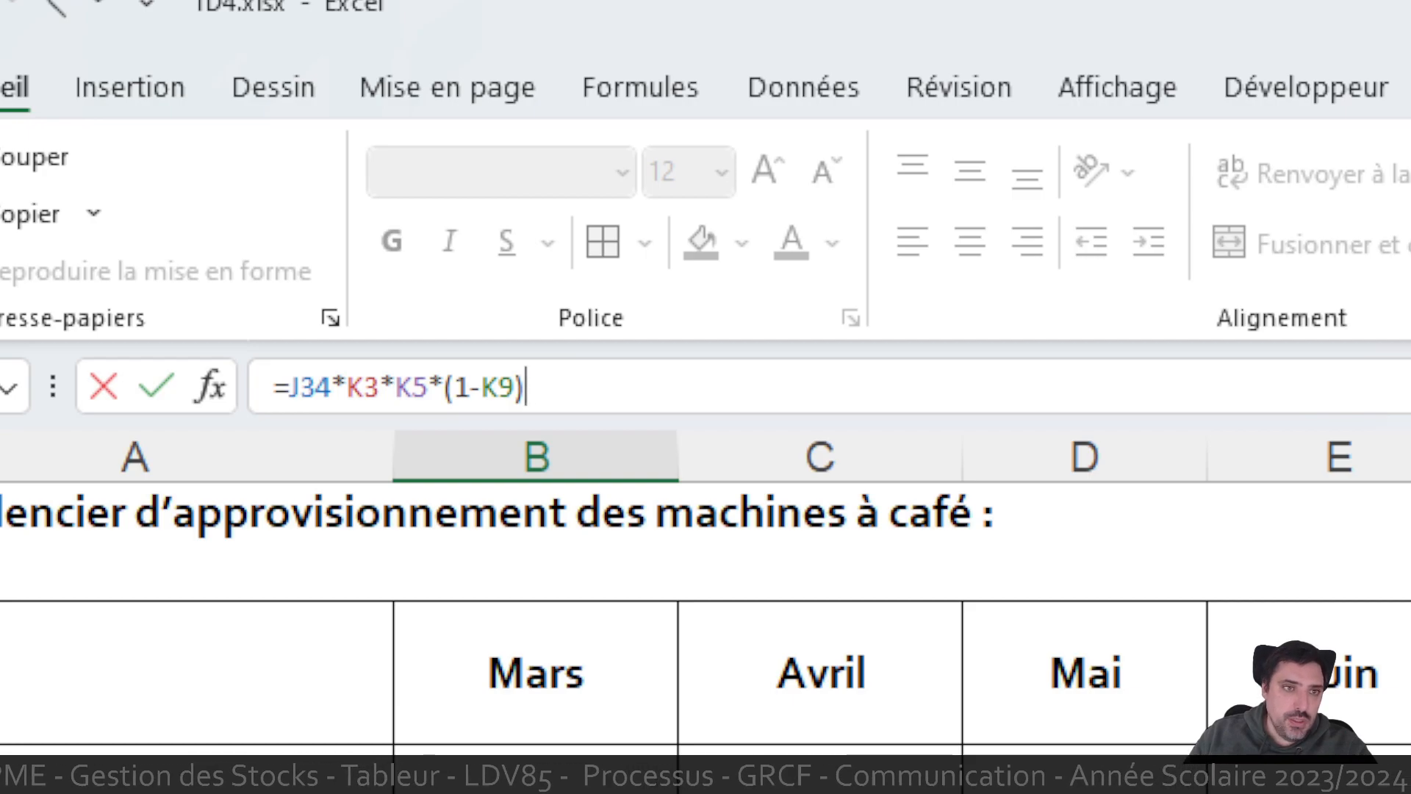
scroll(706, 617, down, 4)
scroll(706, 617, up, 3)
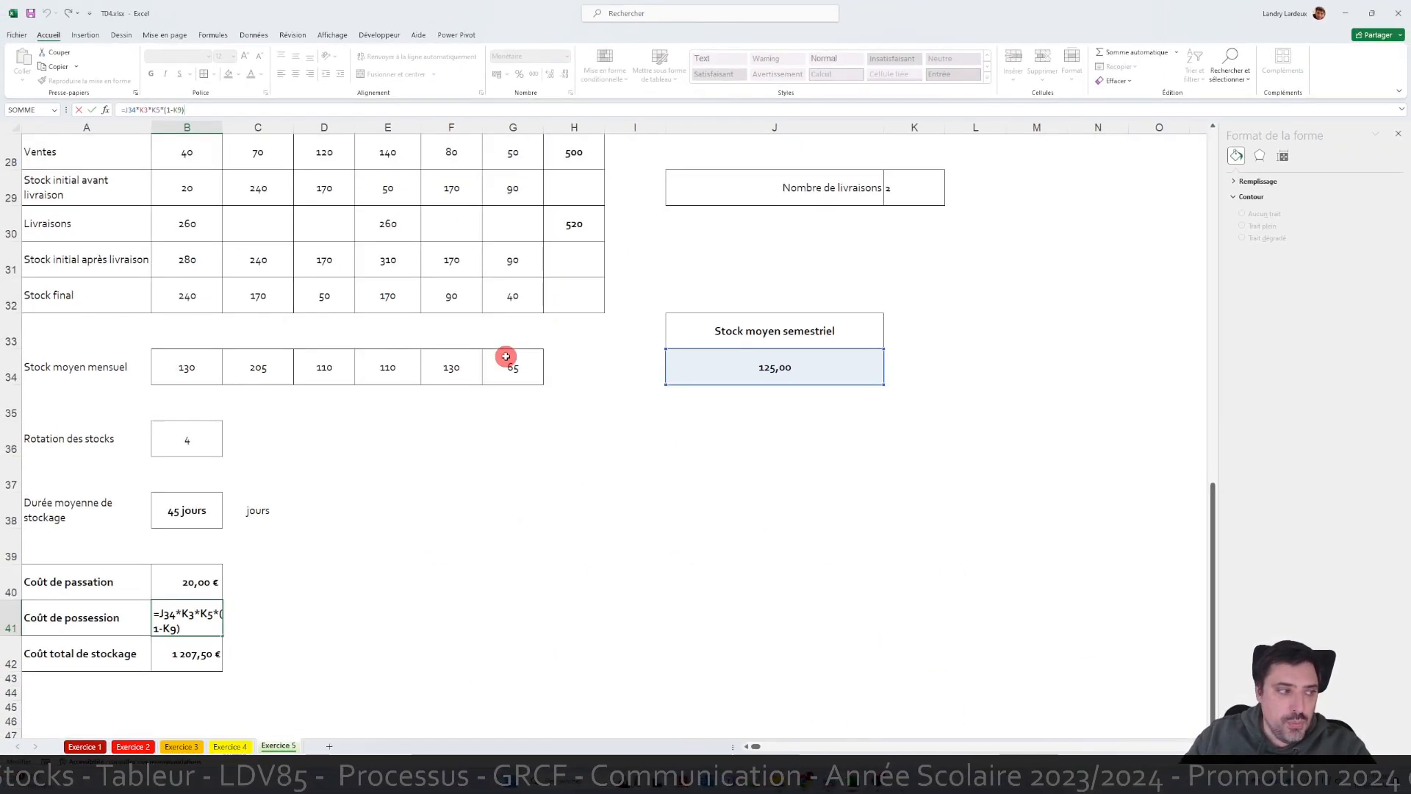
scroll(446, 431, down, 1)
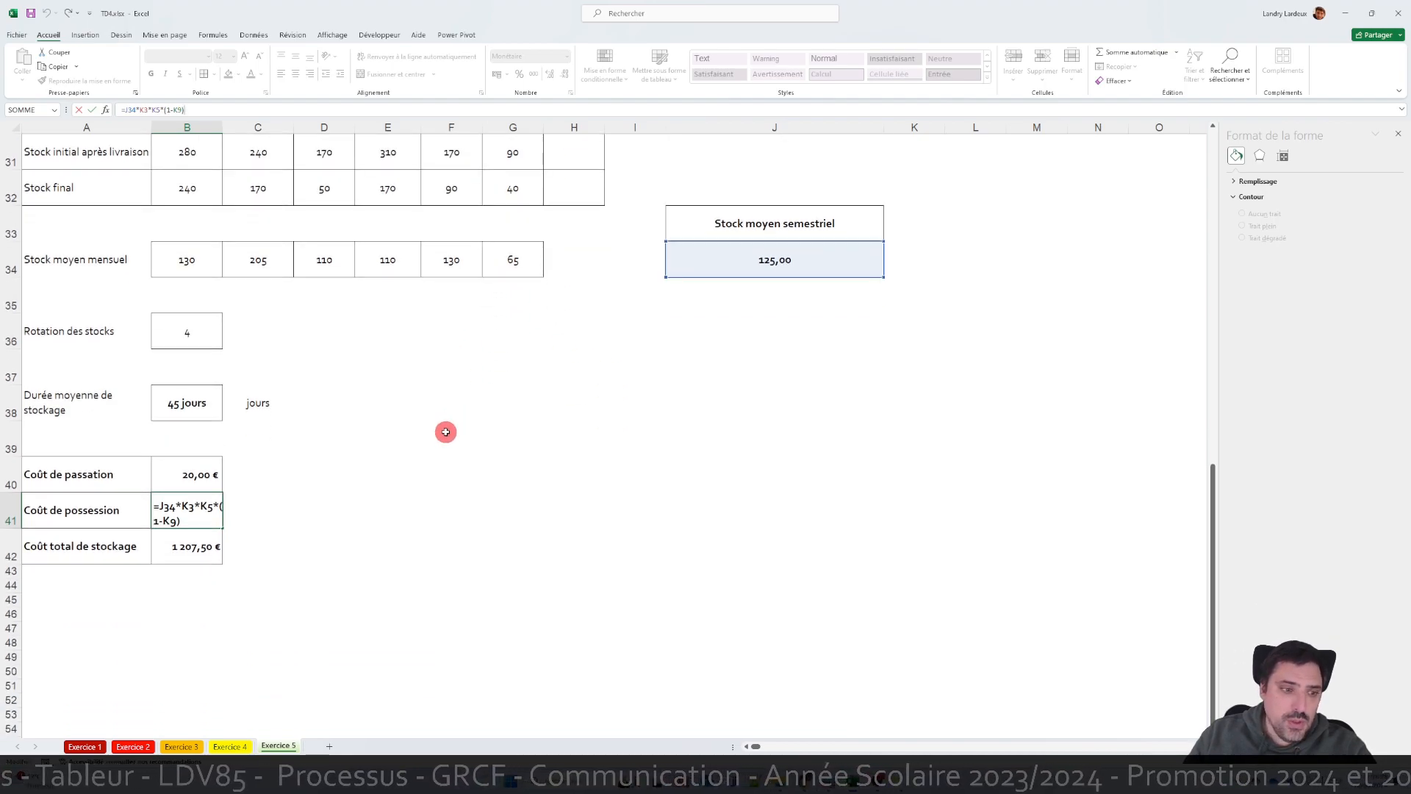
key(ctrl+Return)
- Compare the stock rotation, storage duration and storage costs of the initial schedule with those of the supplier's offer
scroll(445, 432, up, 4)
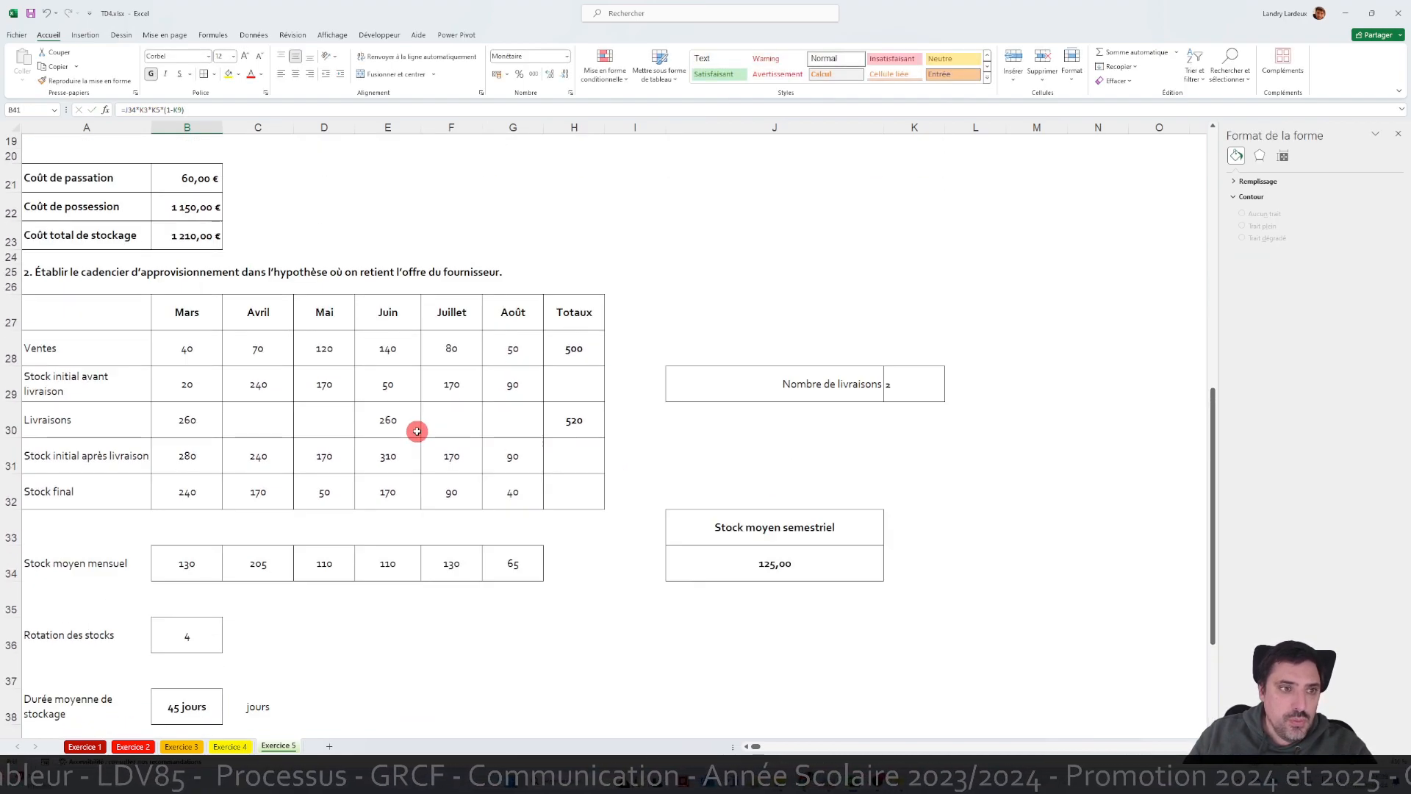
scroll(417, 432, down, 3)
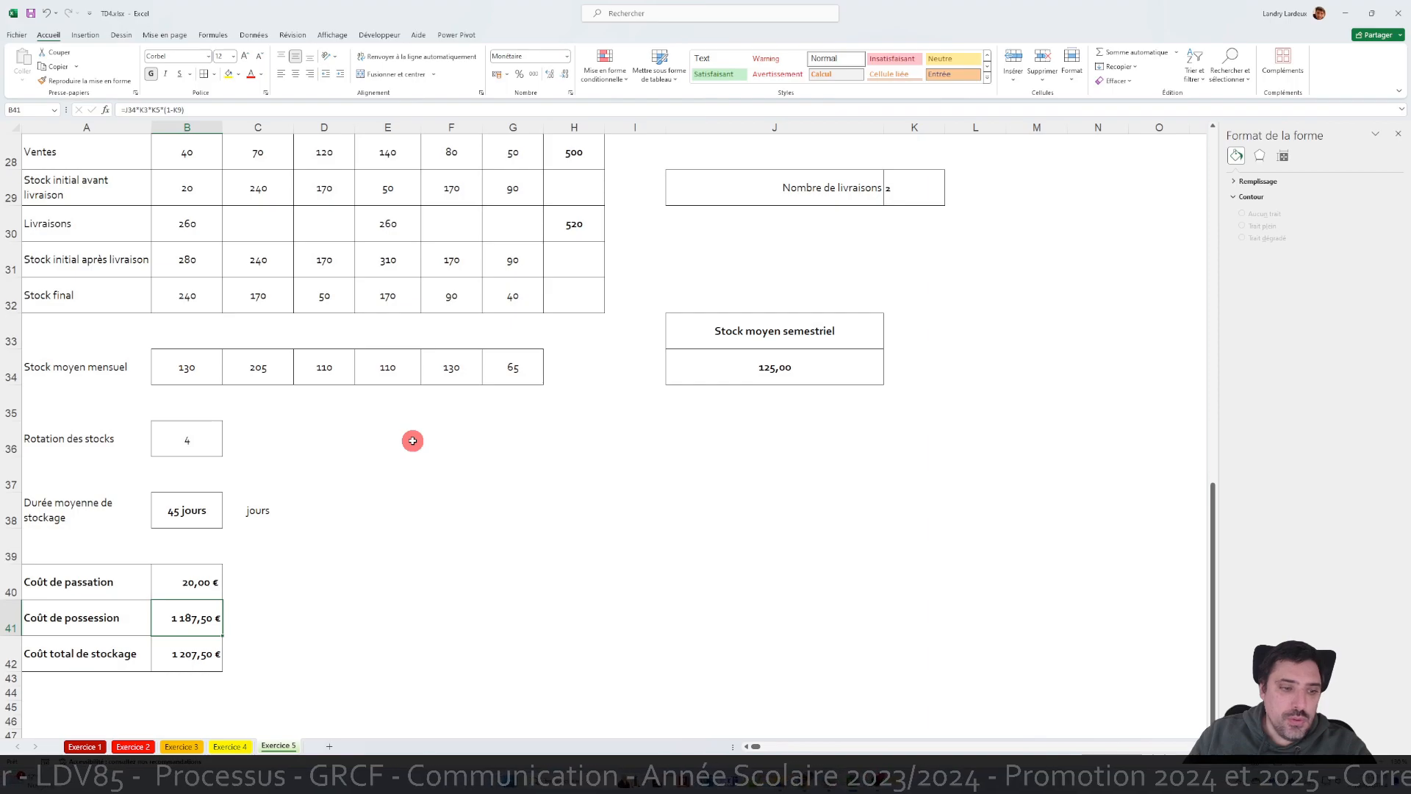
scroll(413, 440, up, 4)
scroll(413, 441, down, 4)
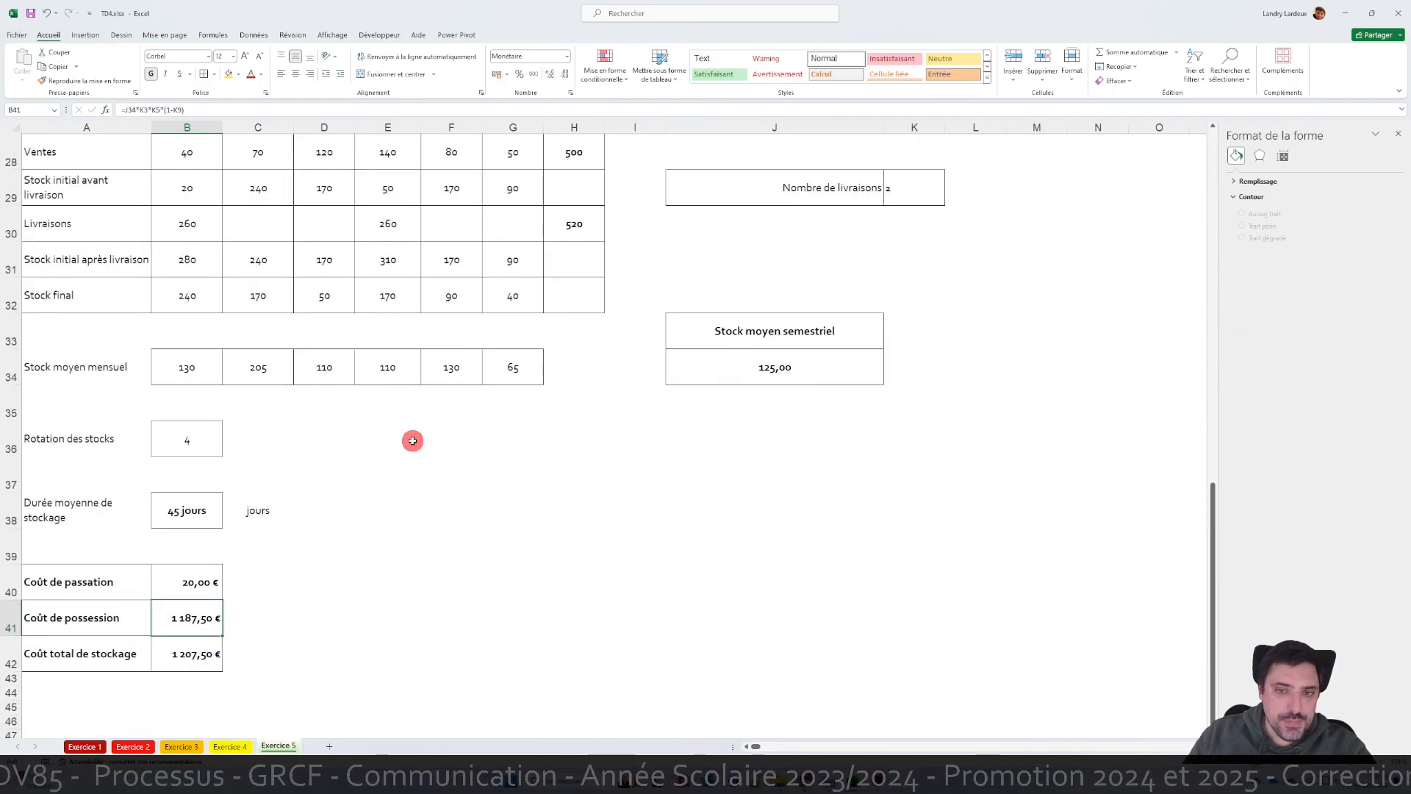
scroll(412, 440, up, 1)
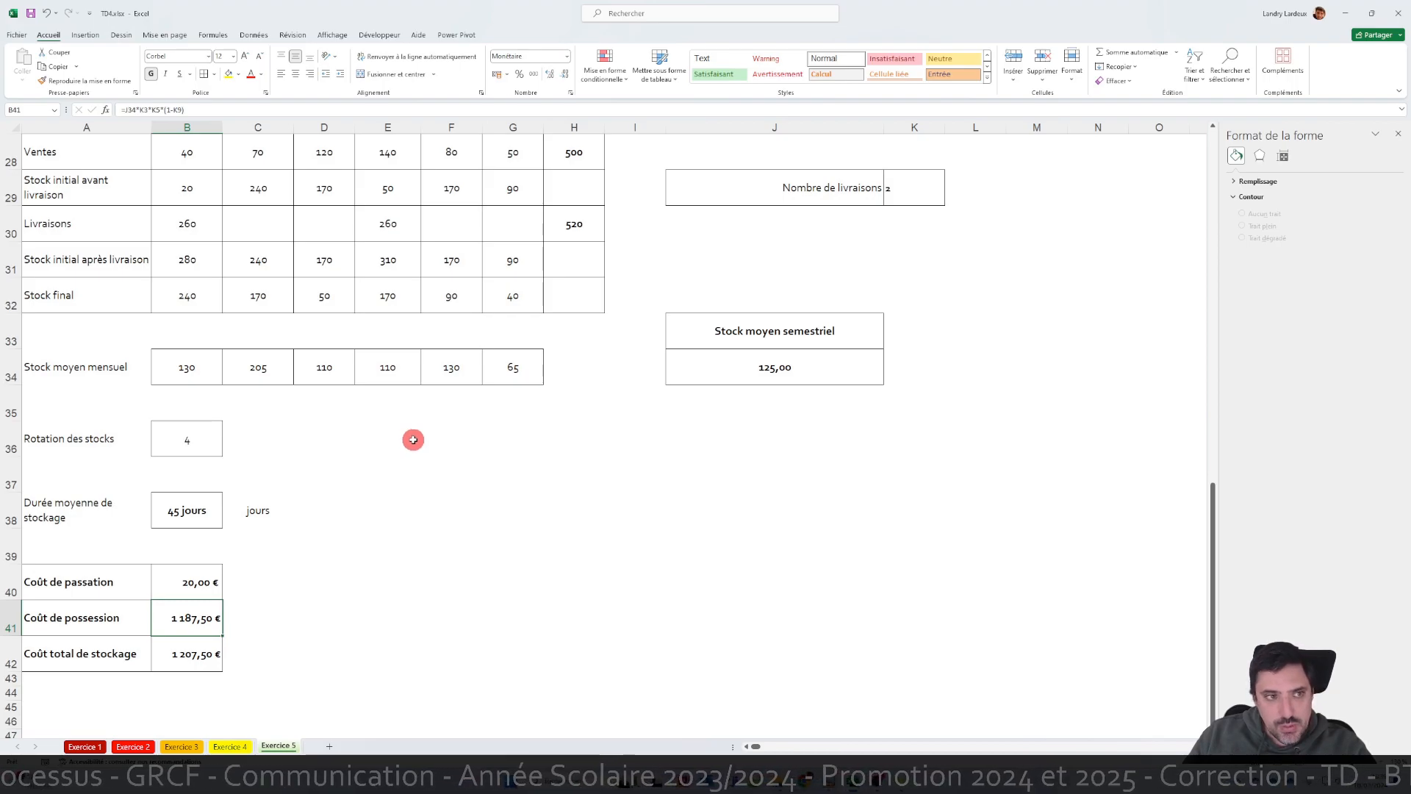
scroll(412, 440, up, 5)
scroll(415, 437, down, 1)
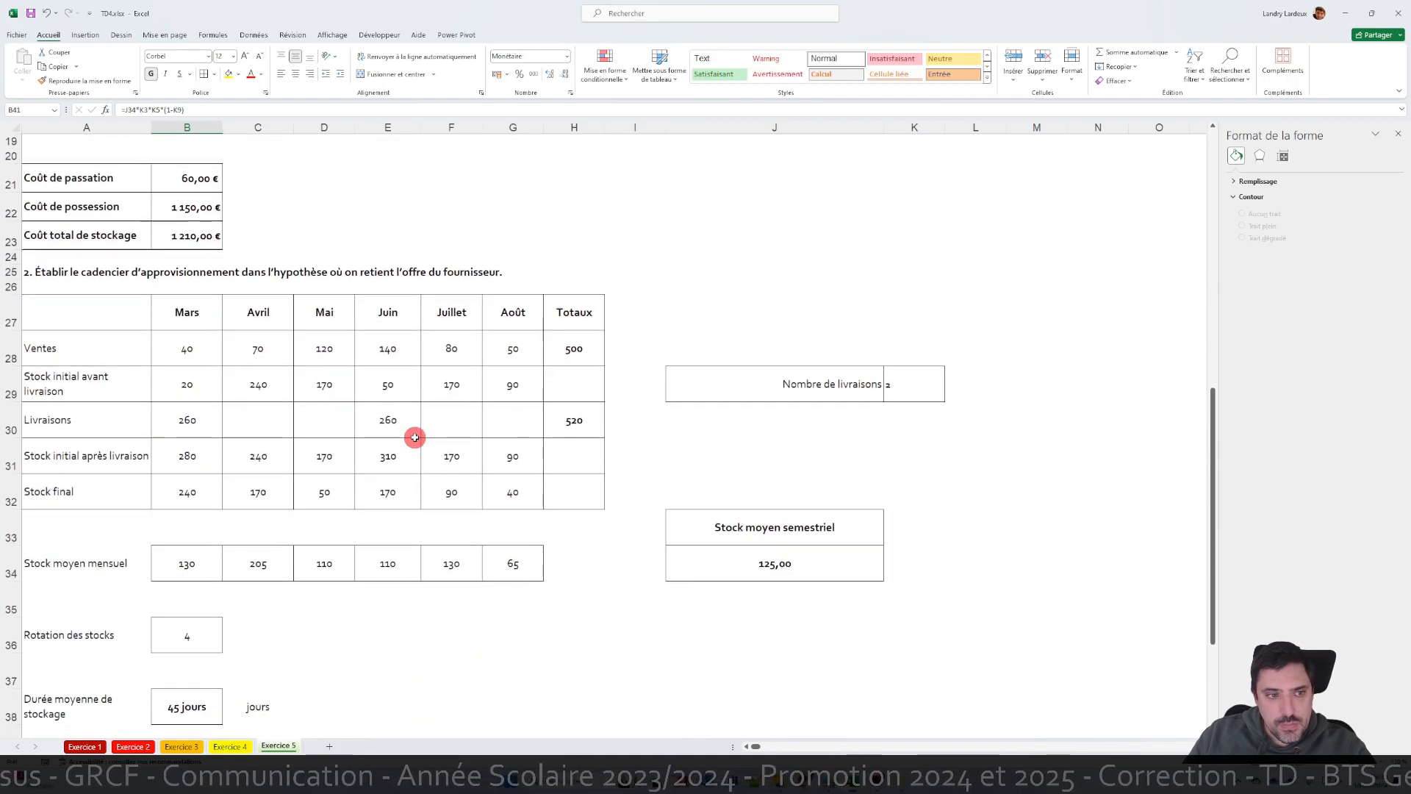
scroll(415, 437, up, 3)
scroll(414, 438, down, 6)
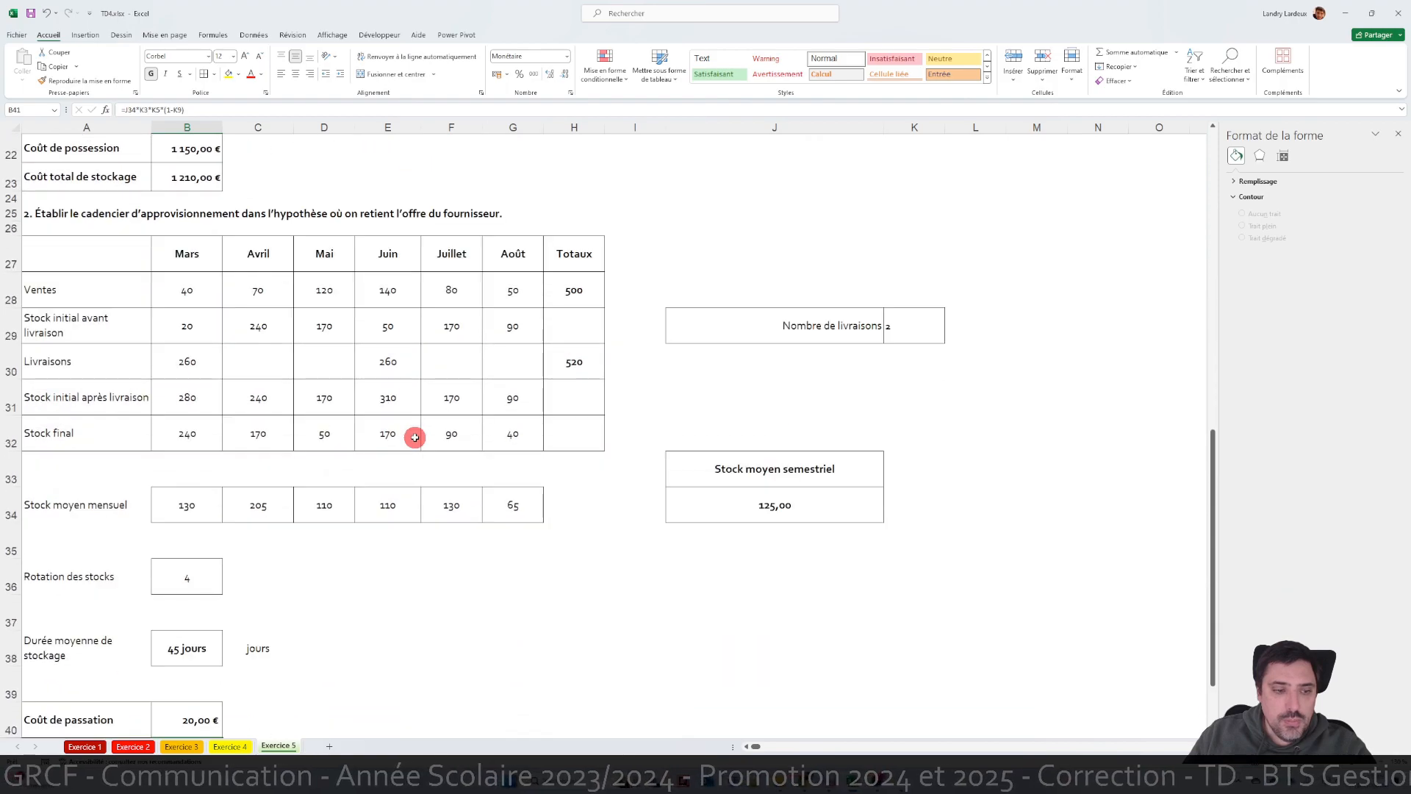
scroll(373, 437, up, 9)
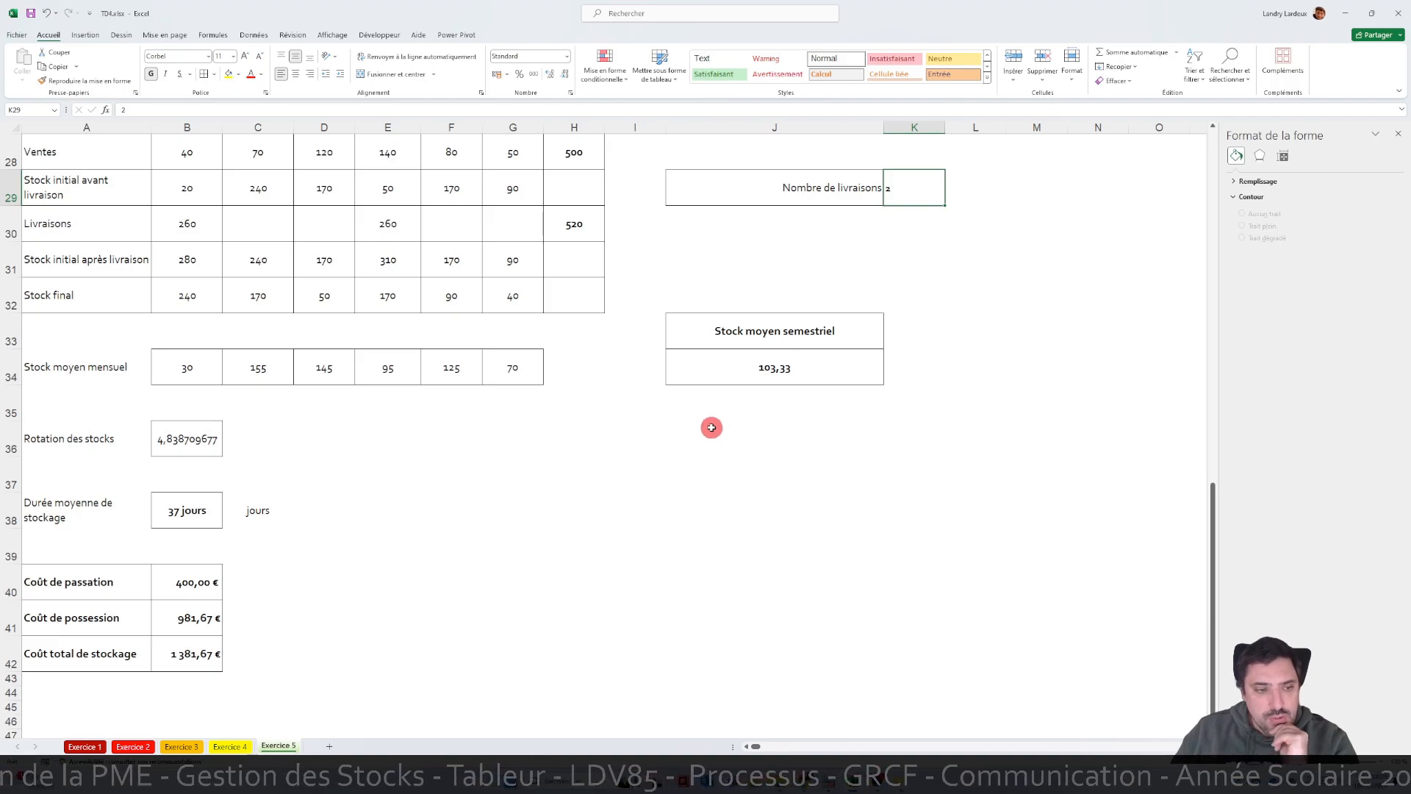
scroll(711, 427, up, 9)
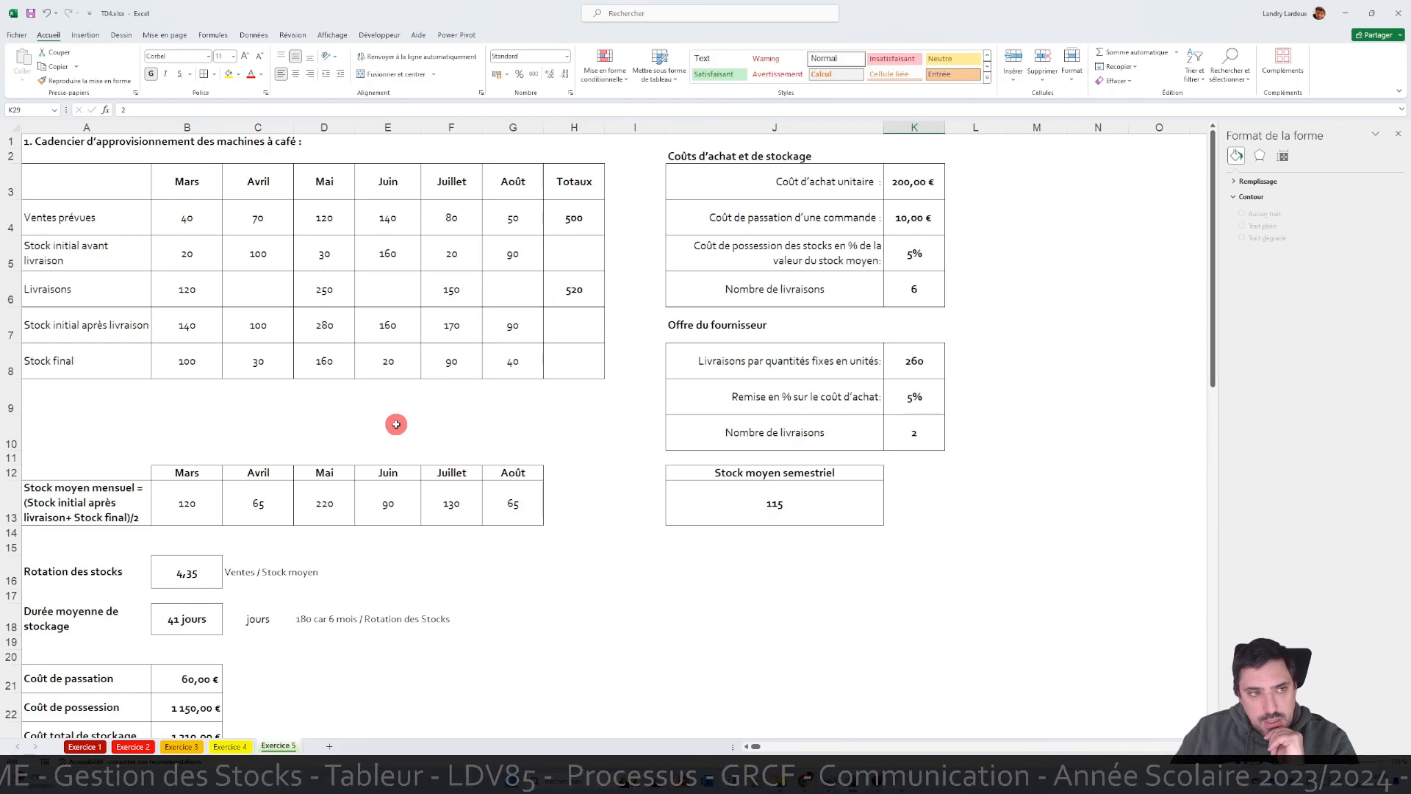
scroll(396, 424, down, 7)
scroll(398, 421, up, 4)
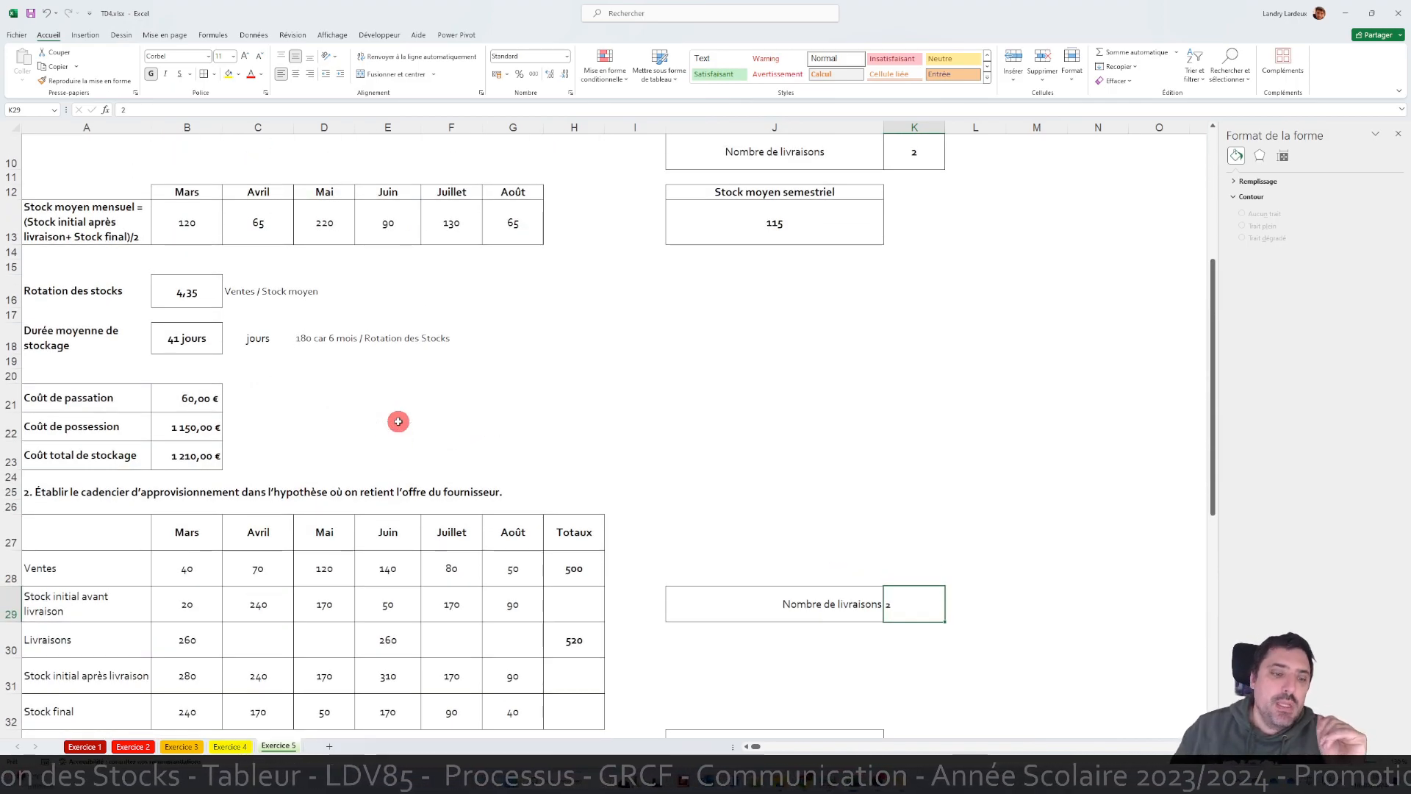
scroll(342, 433, up, 3)
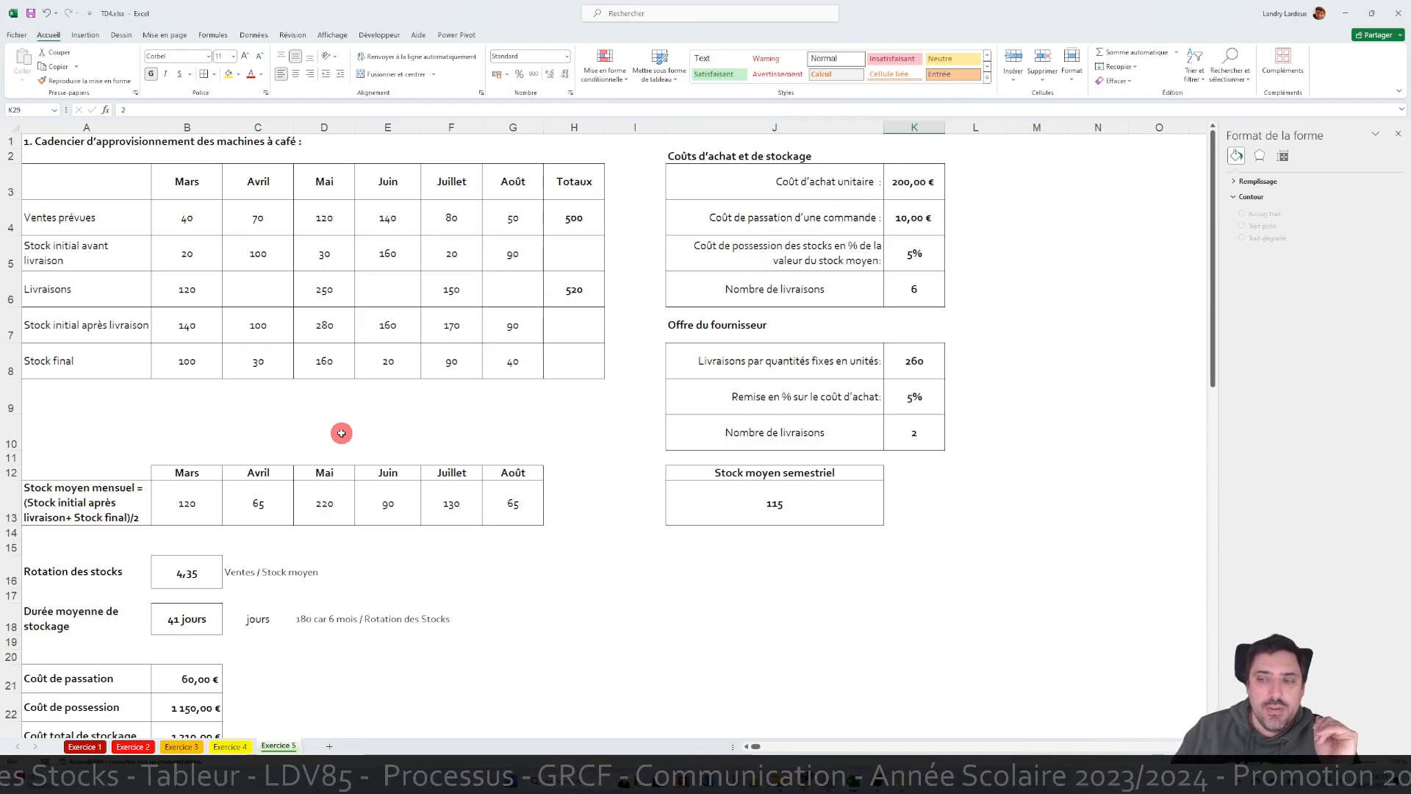